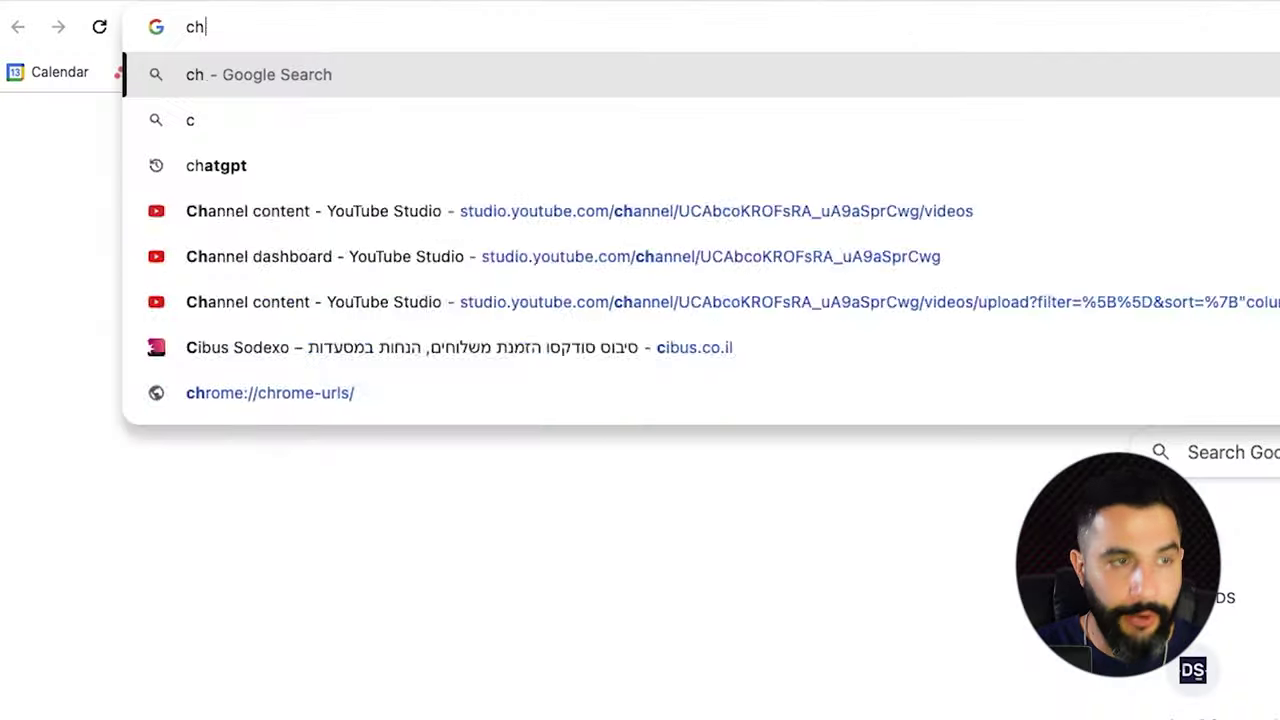
# Open ChatGPT and copy the AliExpress product title, from 'Portable' to 'Copier'.
pyautogui.write('at')
pyautogui.press('Down')
pyautogui.press('Down')
pyautogui.press('Down')
pyautogui.press('Down')
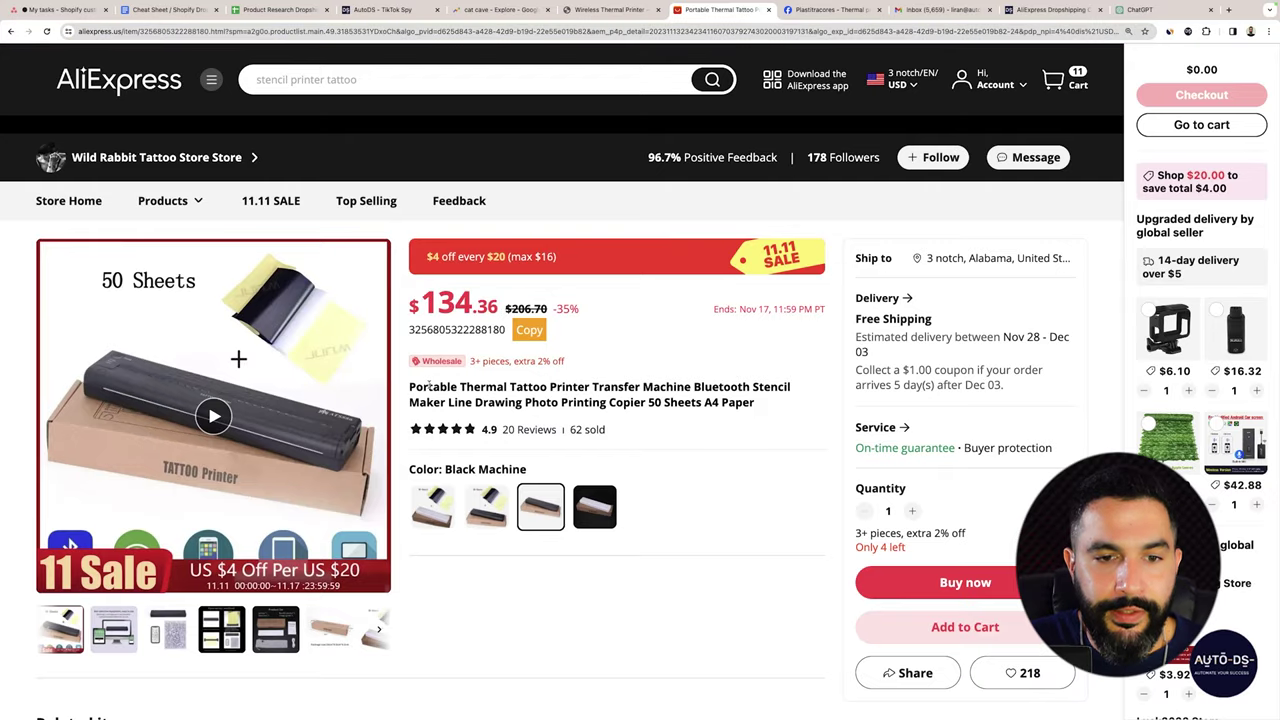
pyautogui.moveTo(410, 386); pyautogui.dragTo(652, 403)
pyautogui.rightClick(655, 404)
pyautogui.click(642, 424)
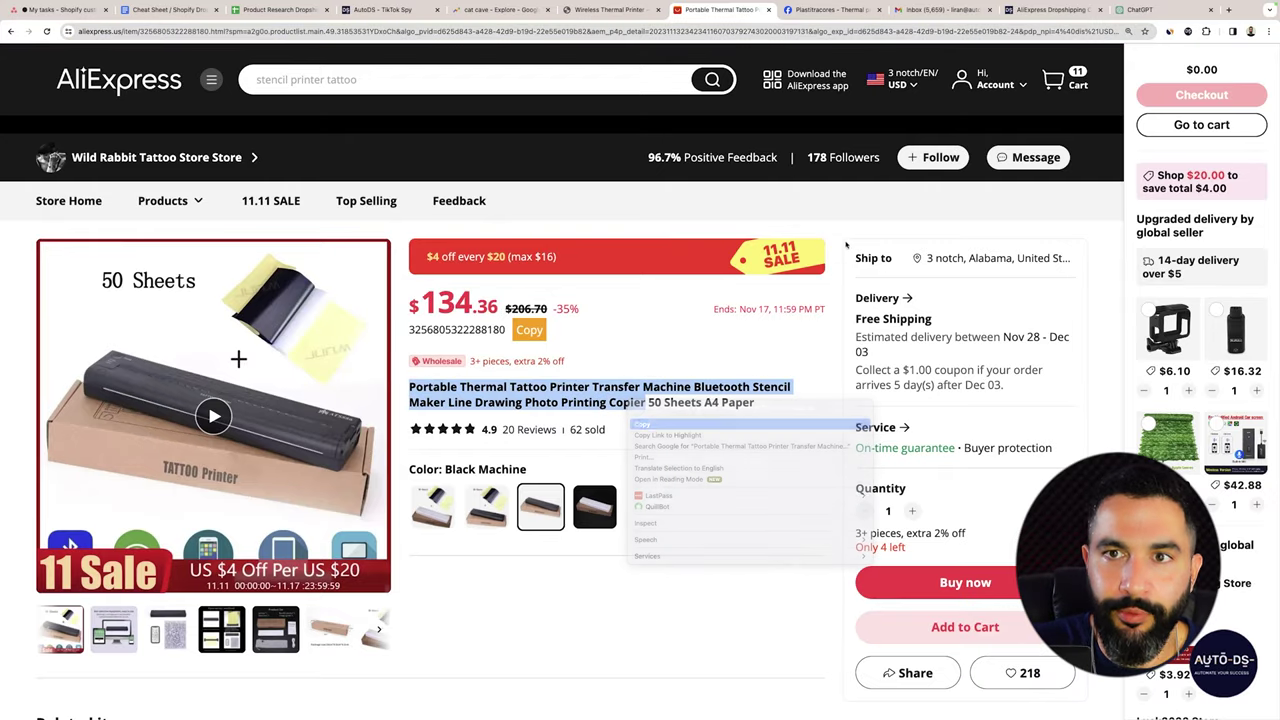
# Ask ChatGPT to 'create an engaging ad copy for this product:' with the pasted title, then select the headline.
pyautogui.click(1140, 9)
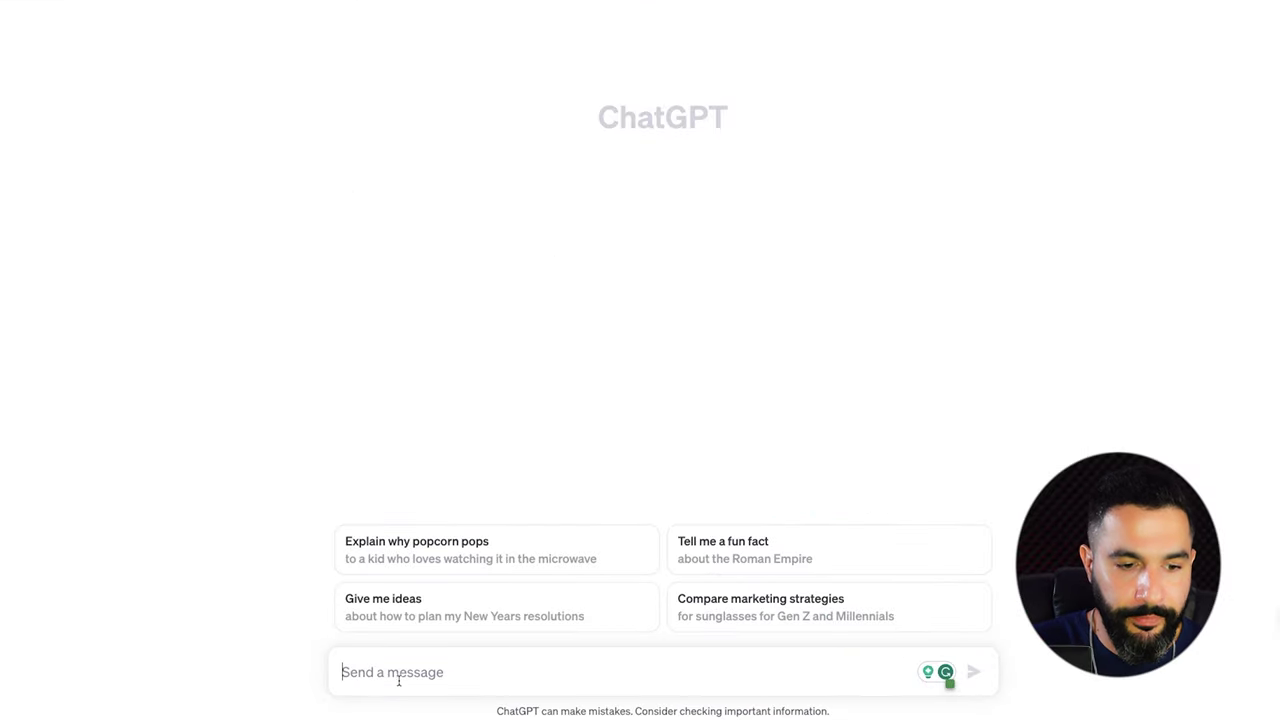
pyautogui.write('crea')
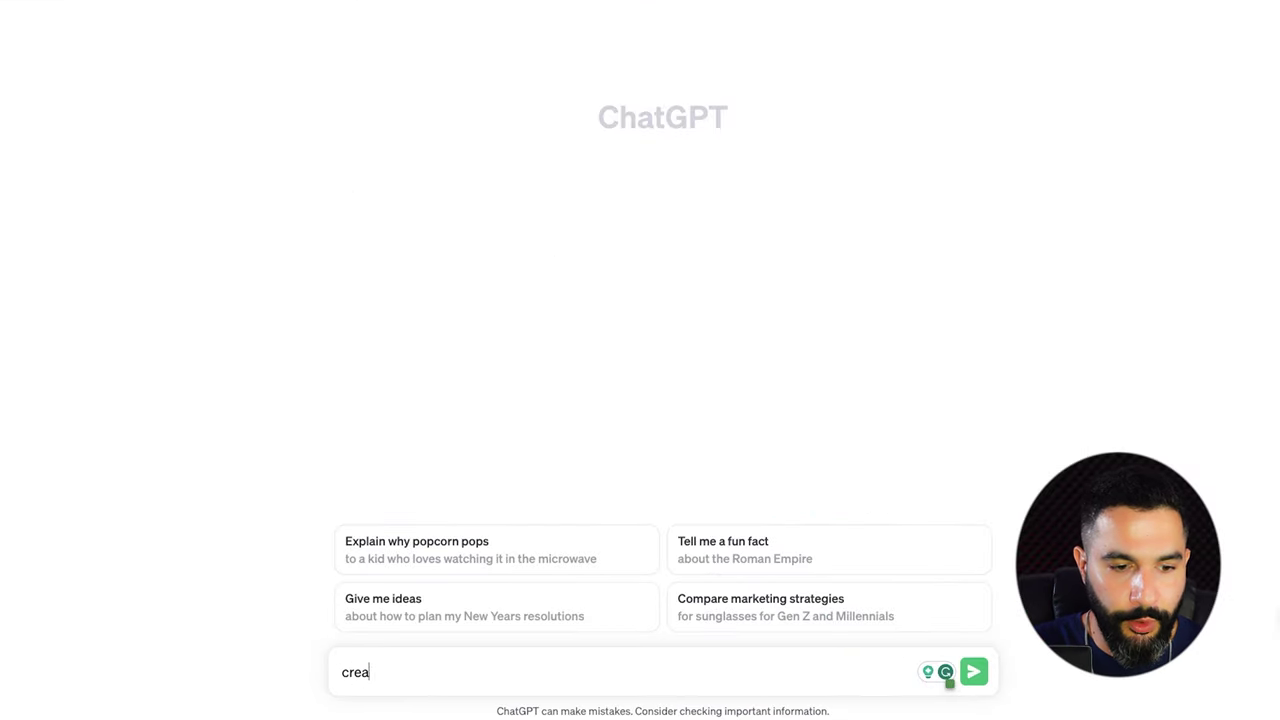
pyautogui.write('te an enga')
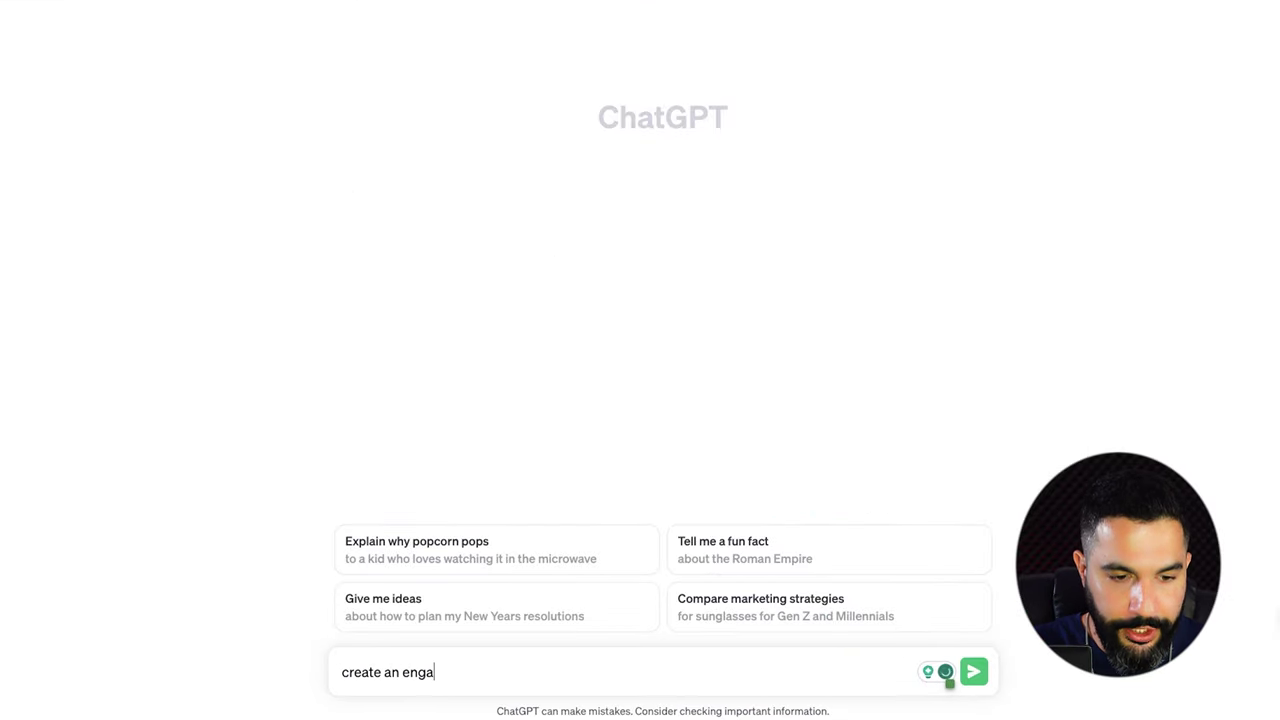
pyautogui.write('ging ad copy')
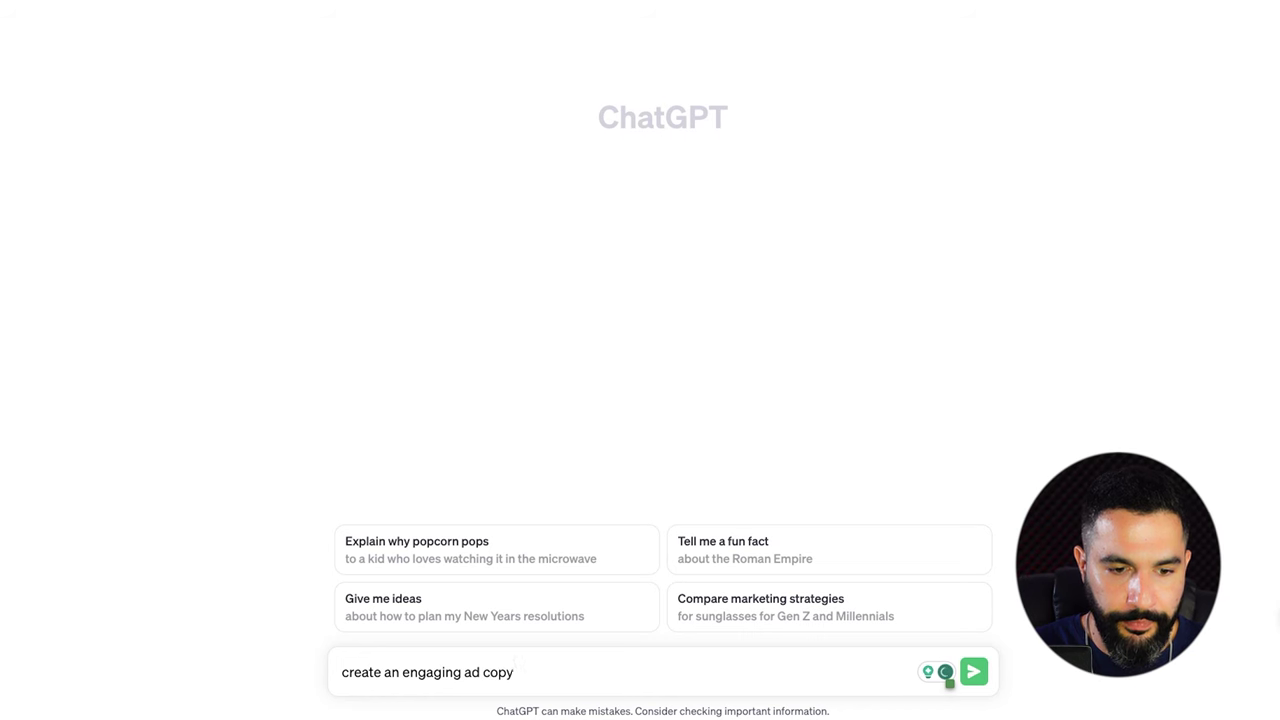
pyautogui.write('h for this product')
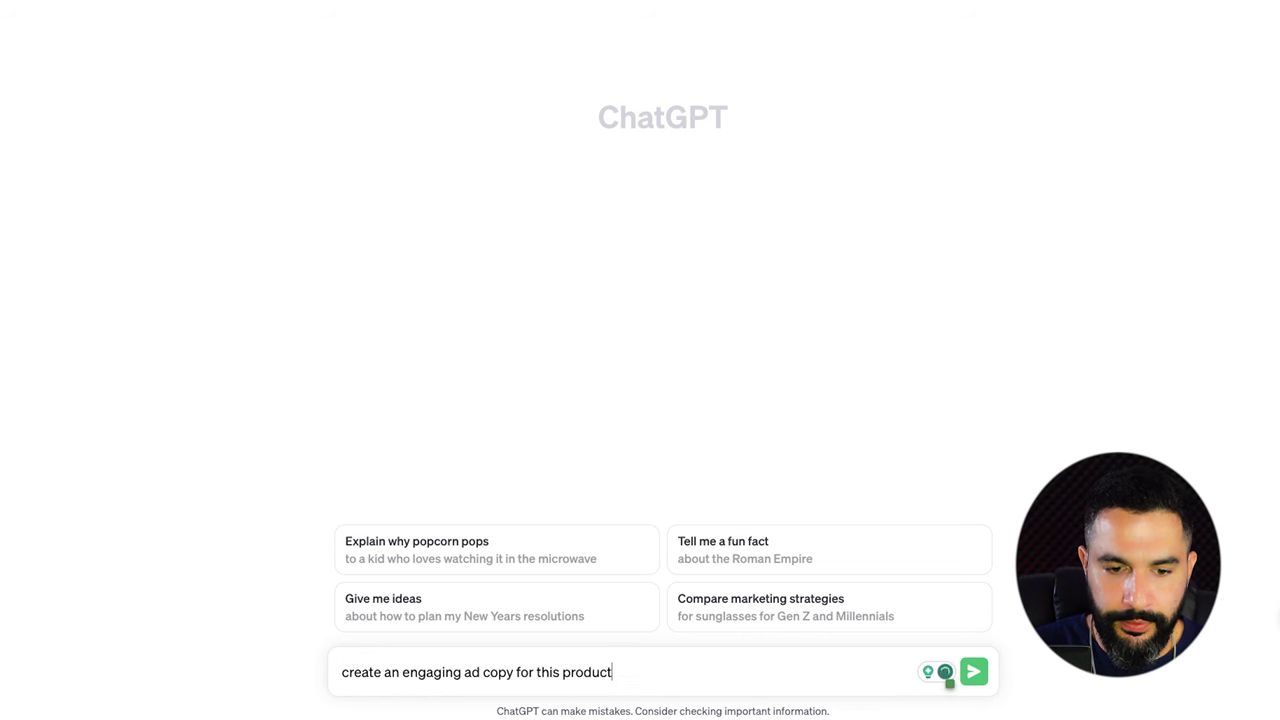
pyautogui.write(':')
pyautogui.hotkey('ctrl', 'v')
pyautogui.press('Return')
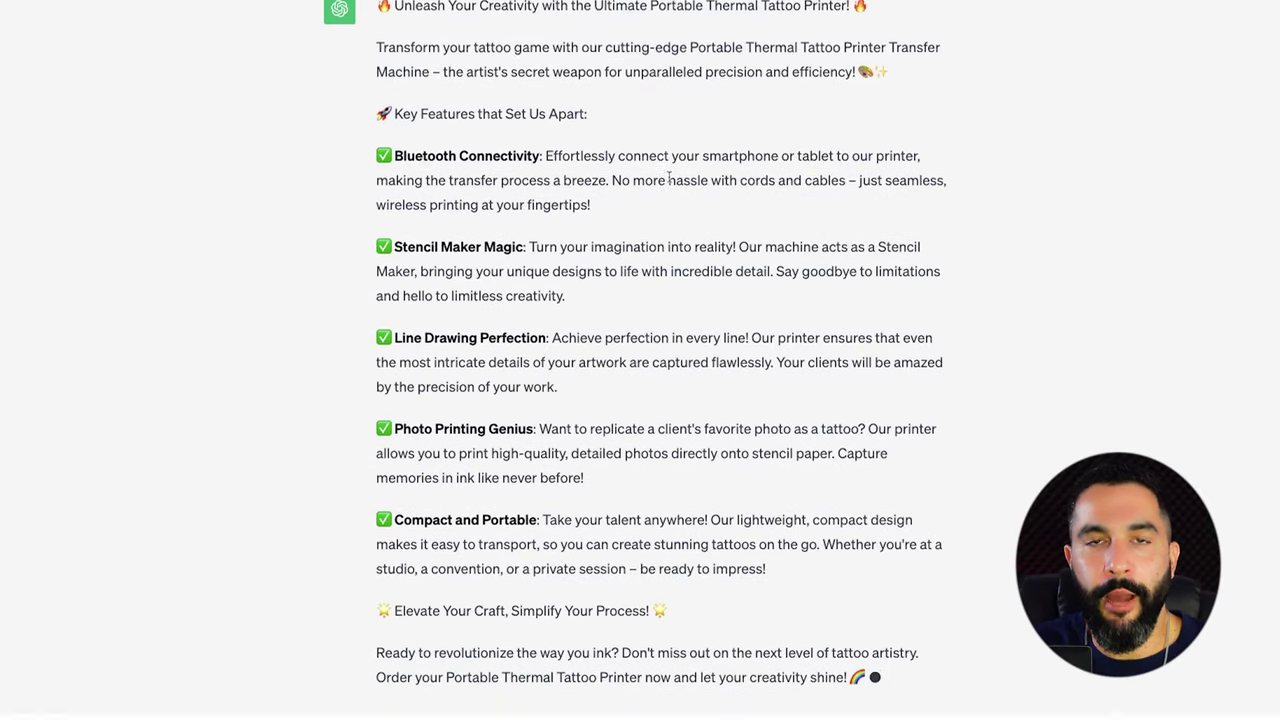
pyautogui.scroll(3, 658, 230)
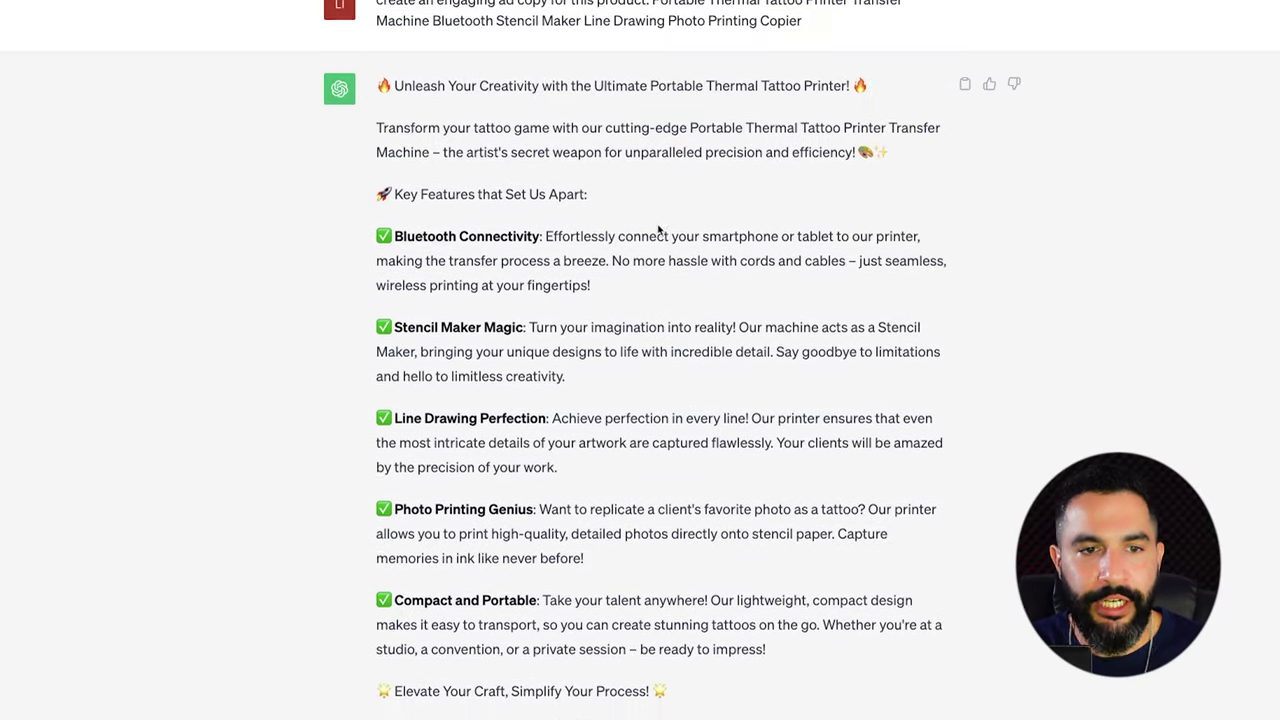
pyautogui.moveTo(868, 112); pyautogui.dragTo(388, 106)
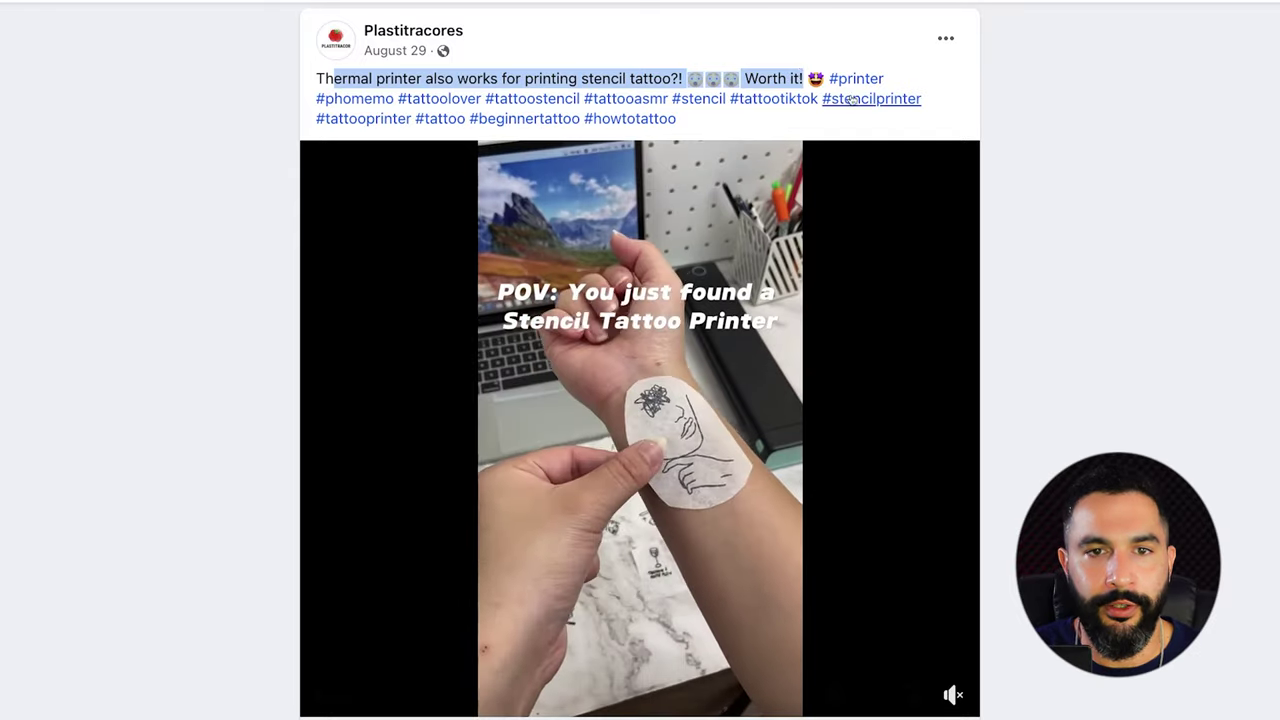
pyautogui.moveTo(690, 118); pyautogui.dragTo(828, 80)
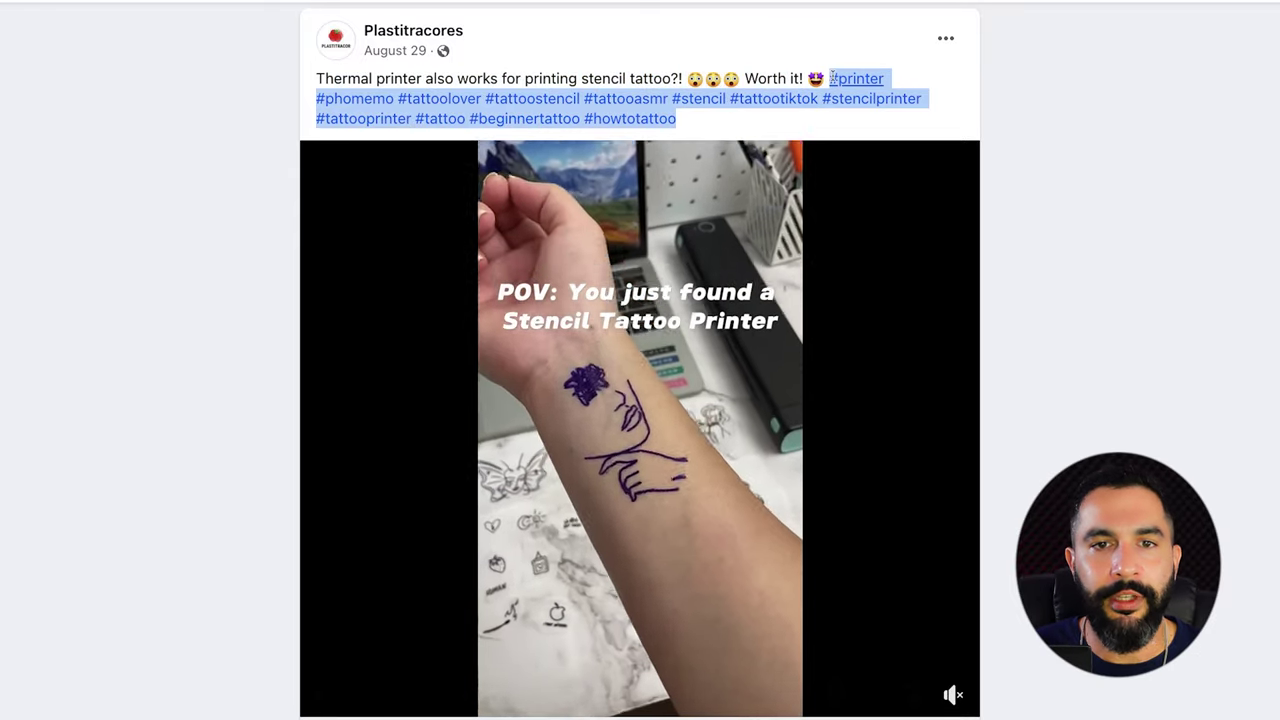
pyautogui.click(1064, 84)
pyautogui.moveTo(677, 118); pyautogui.dragTo(828, 80)
pyautogui.click(959, 92)
pyautogui.scroll(-1, 731, 352)
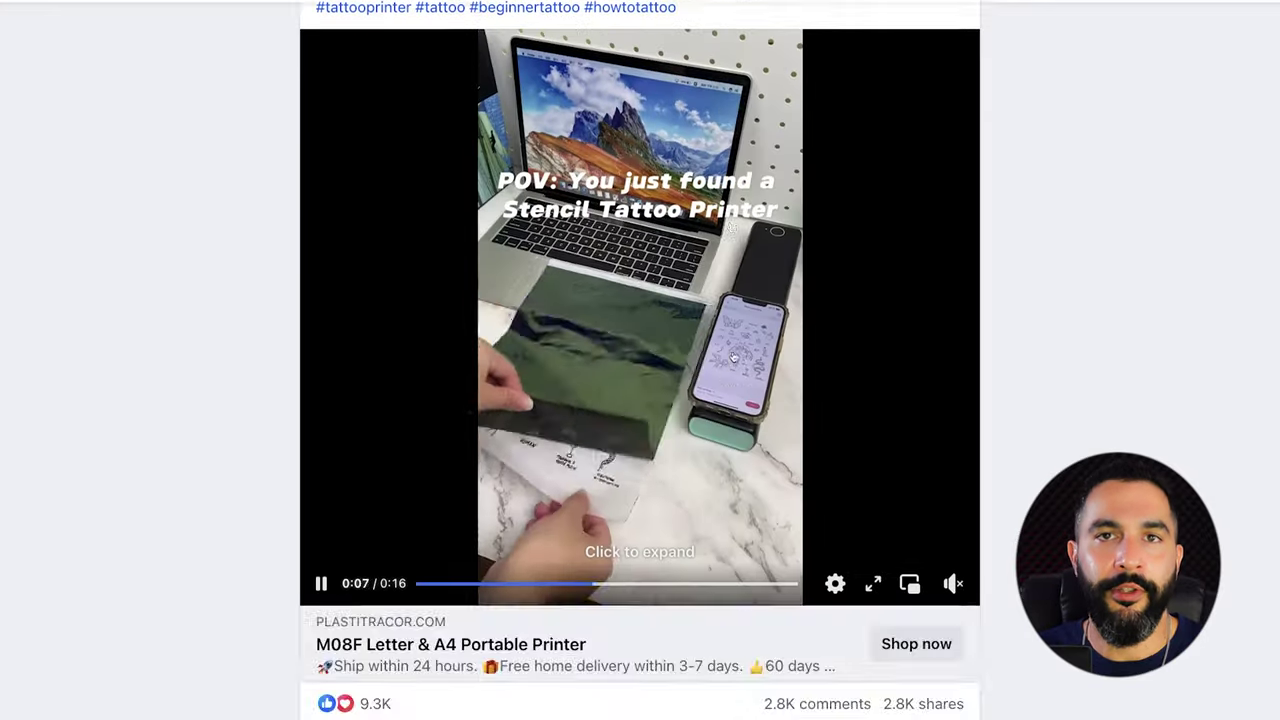
pyautogui.scroll(1, 731, 352)
pyautogui.scroll(-2, 731, 352)
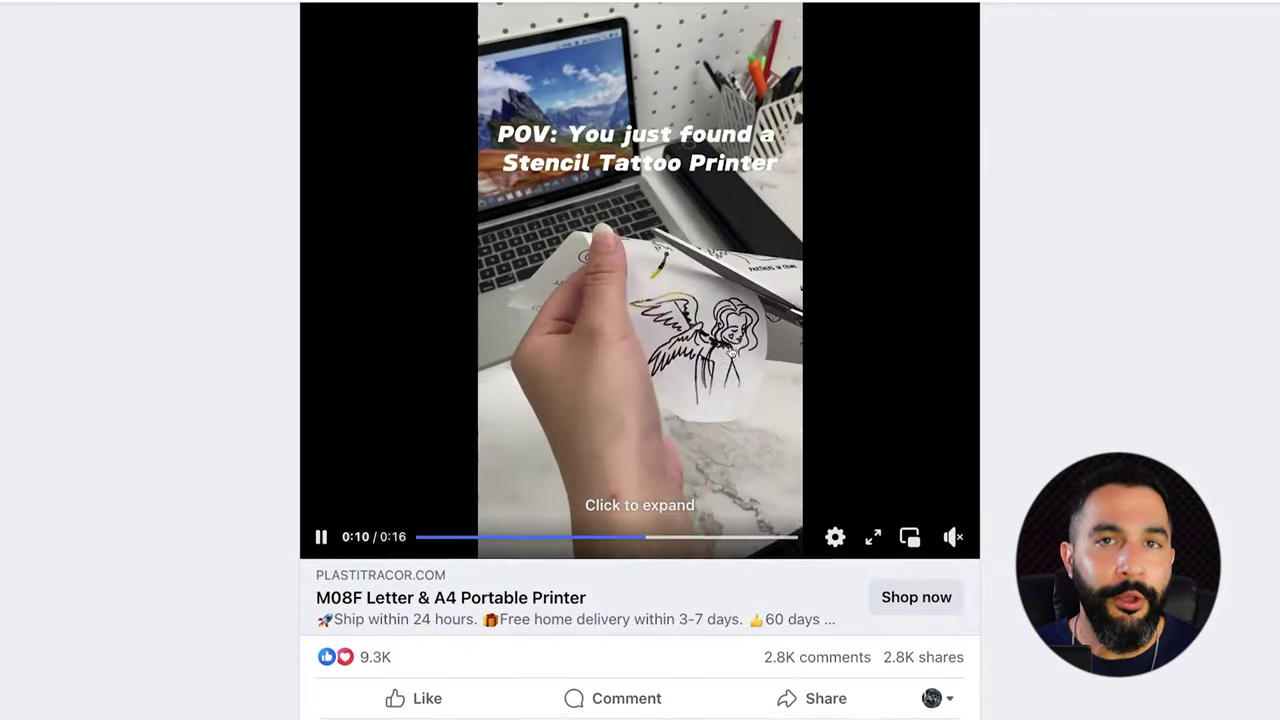
pyautogui.scroll(1, 422, 640)
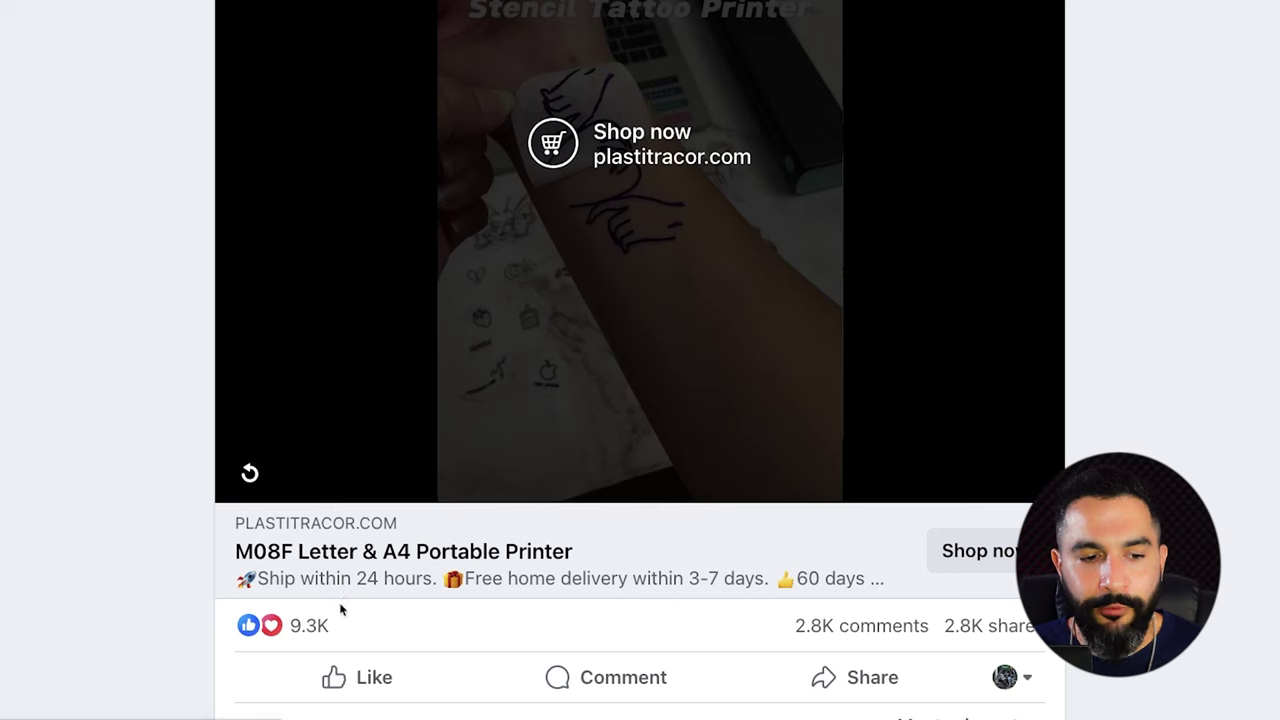
pyautogui.moveTo(876, 627)
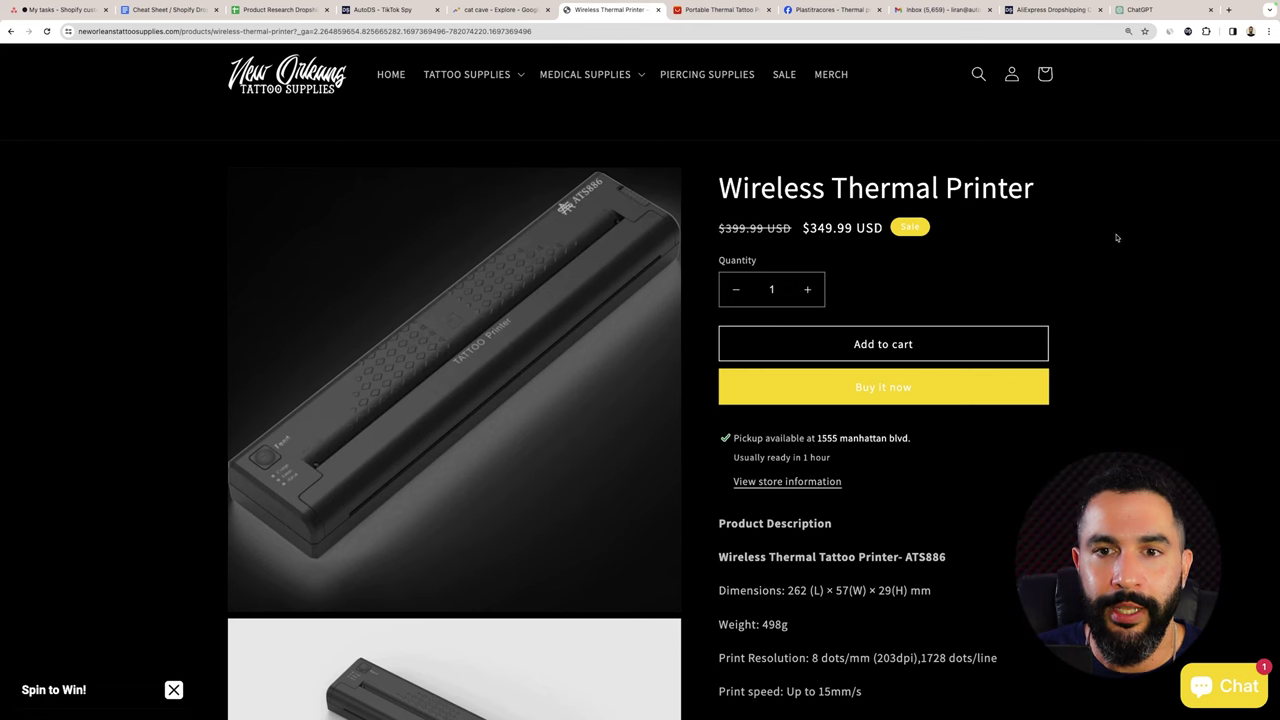
# Show Similarweb stats for the tattoo supply store and highlight its 11.9K Monthly Visits.
pyautogui.click(1170, 32)
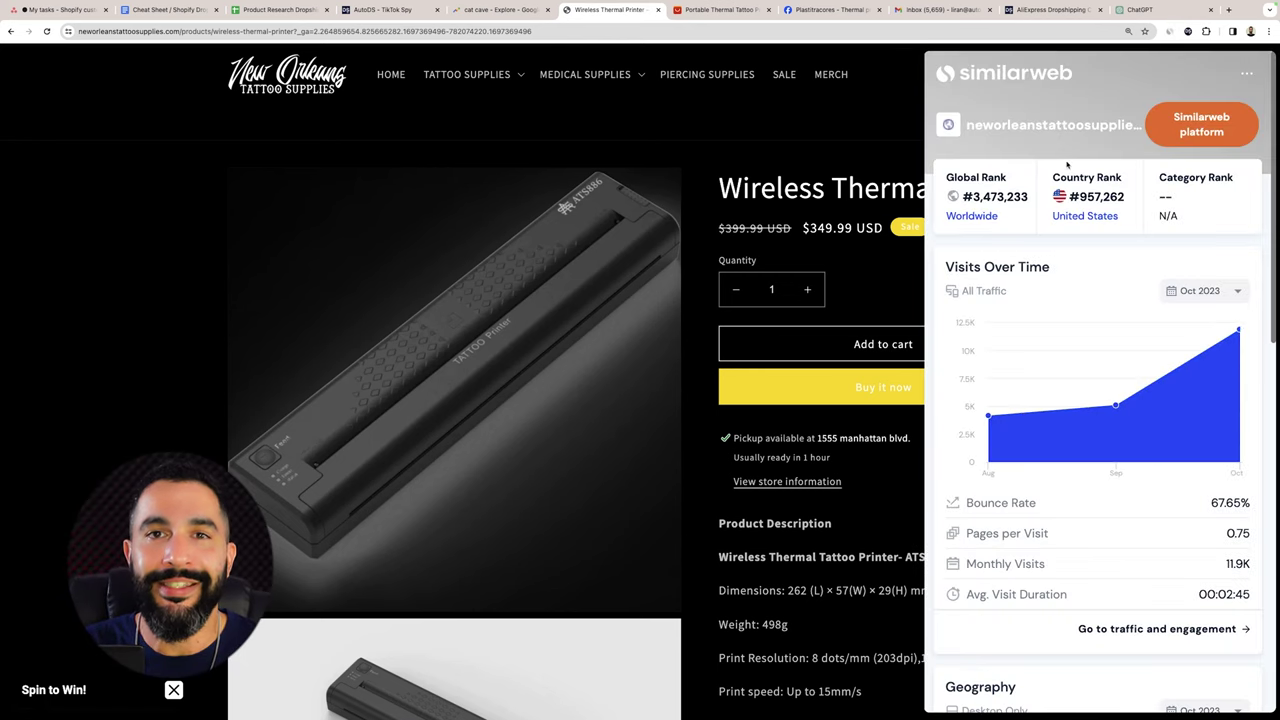
pyautogui.scroll(-1, 1074, 244)
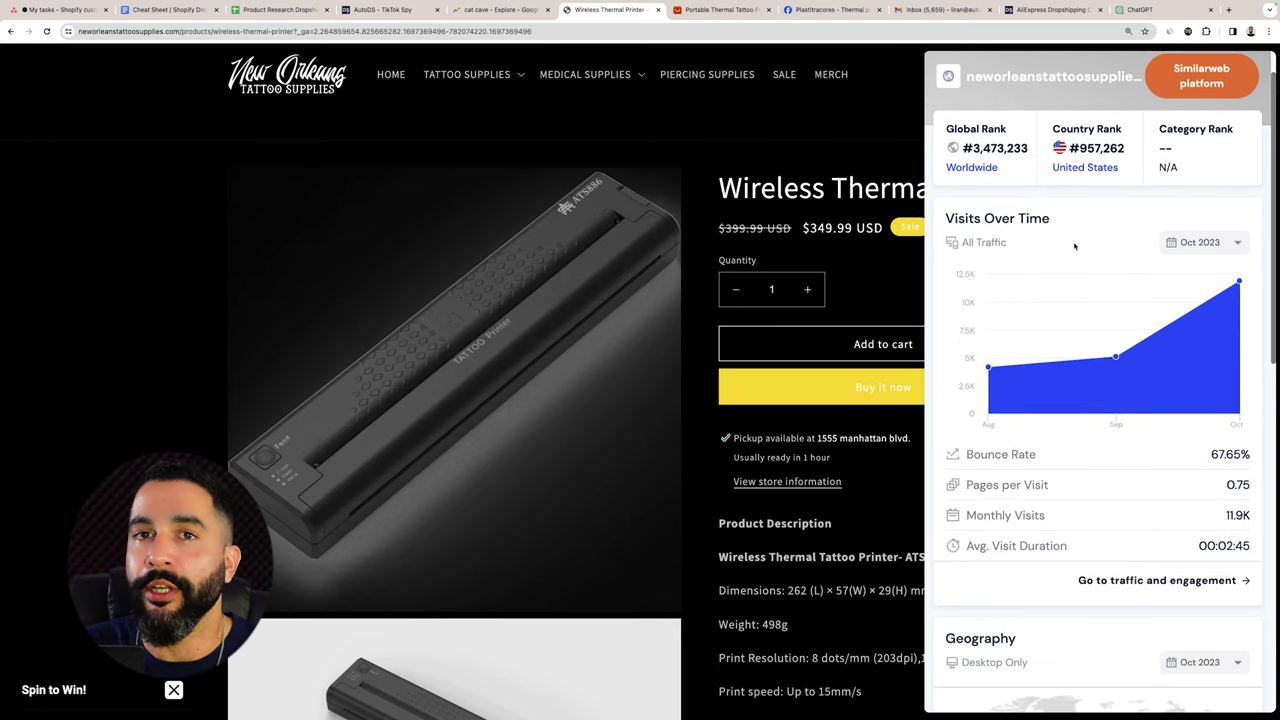
pyautogui.scroll(1, 1074, 246)
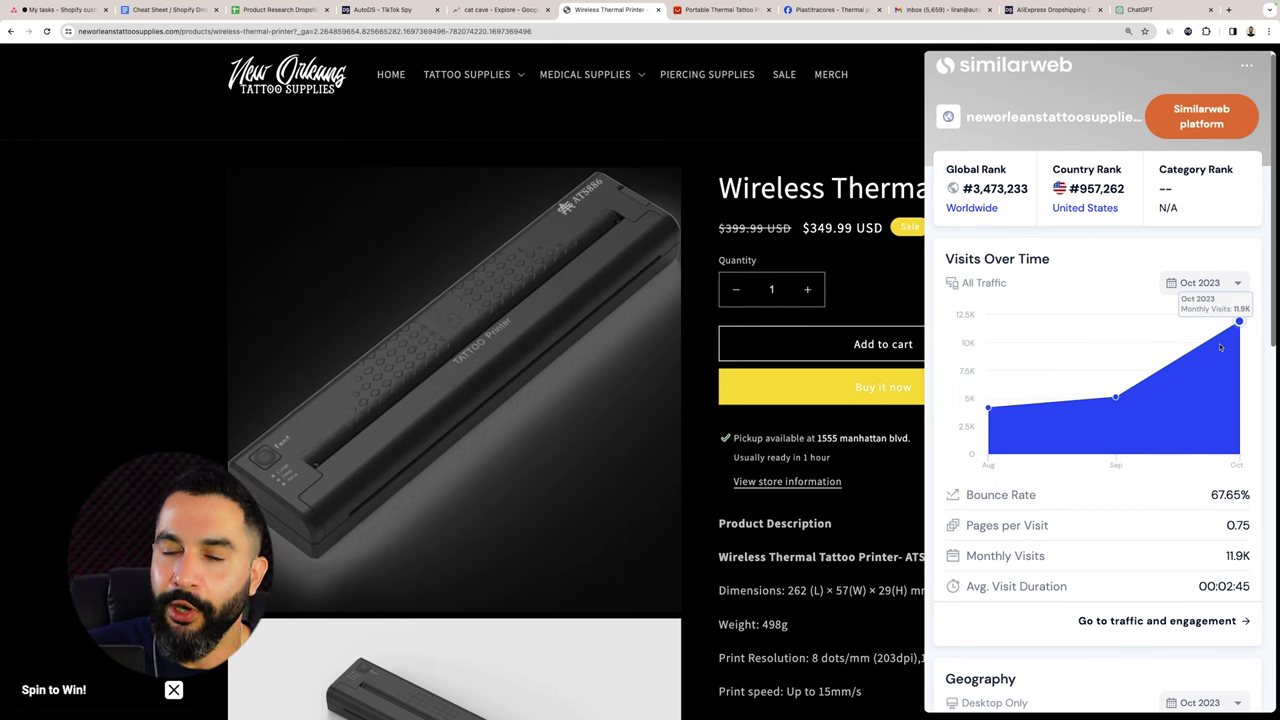
pyautogui.scroll(-3, 1170, 347)
pyautogui.scroll(2, 1148, 350)
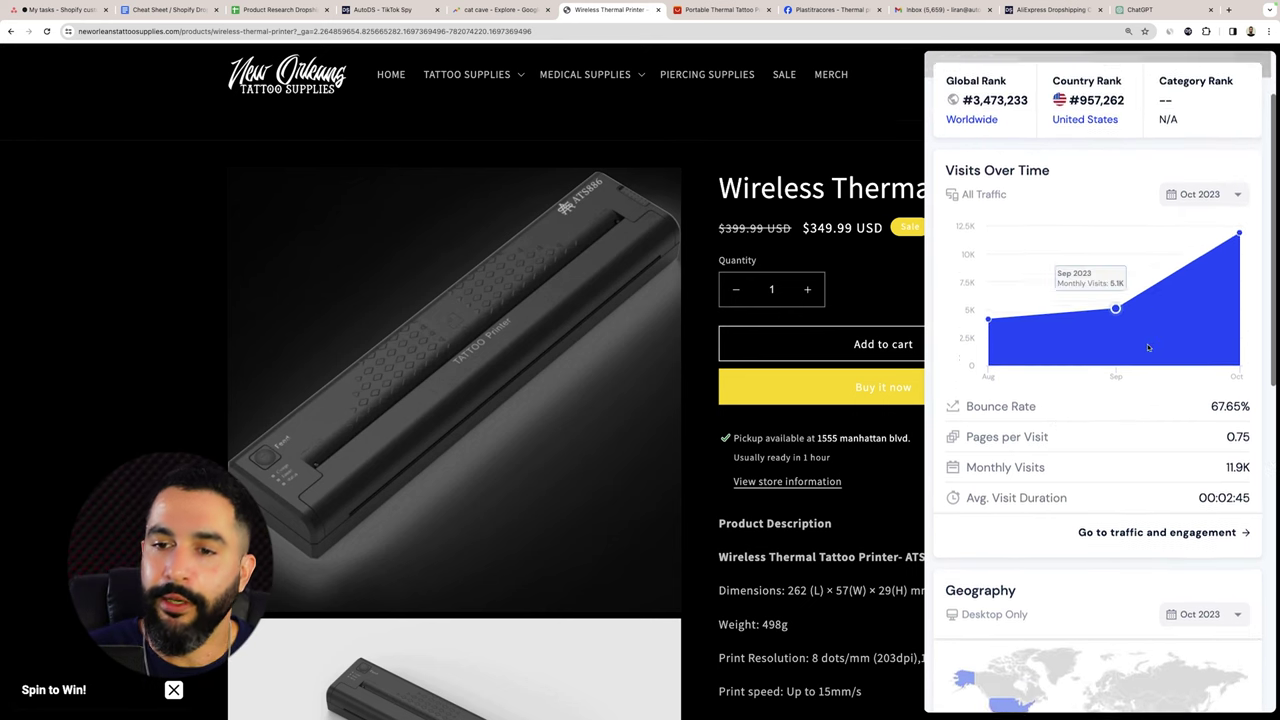
pyautogui.scroll(2, 1148, 347)
pyautogui.scroll(-3, 1116, 342)
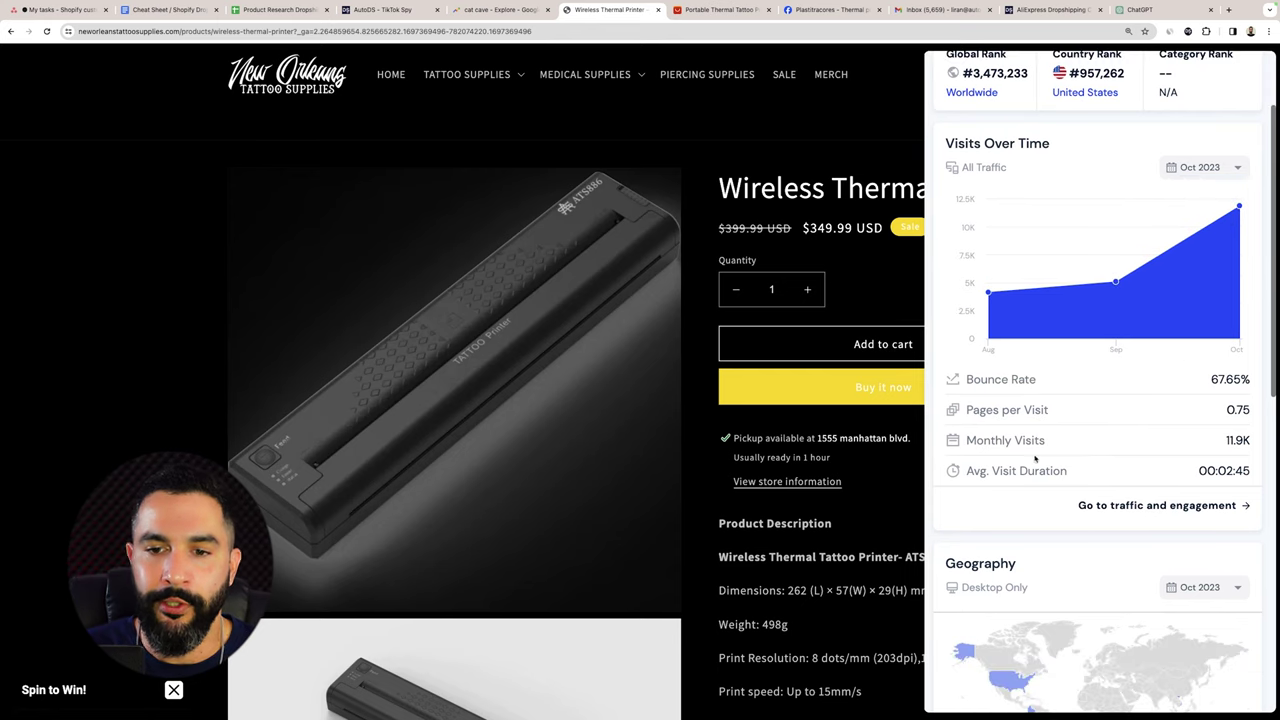
pyautogui.moveTo(1053, 443); pyautogui.dragTo(991, 441)
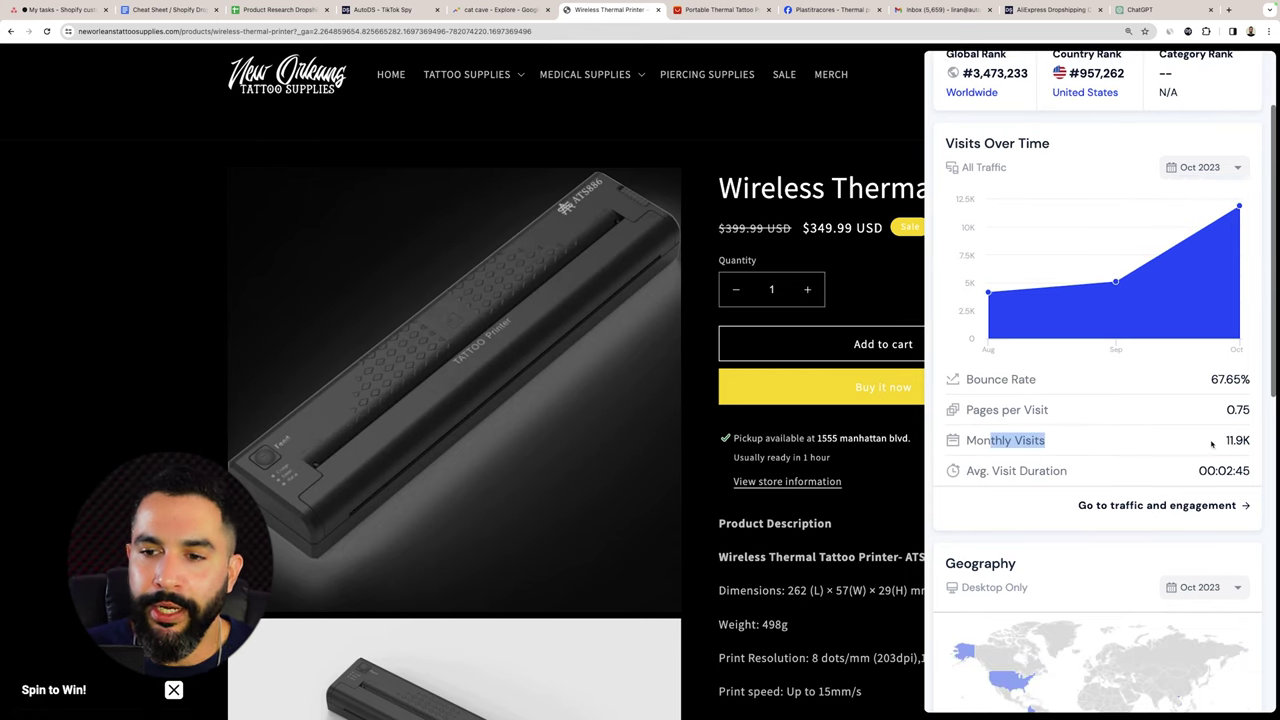
pyautogui.moveTo(1212, 444); pyautogui.dragTo(1242, 444)
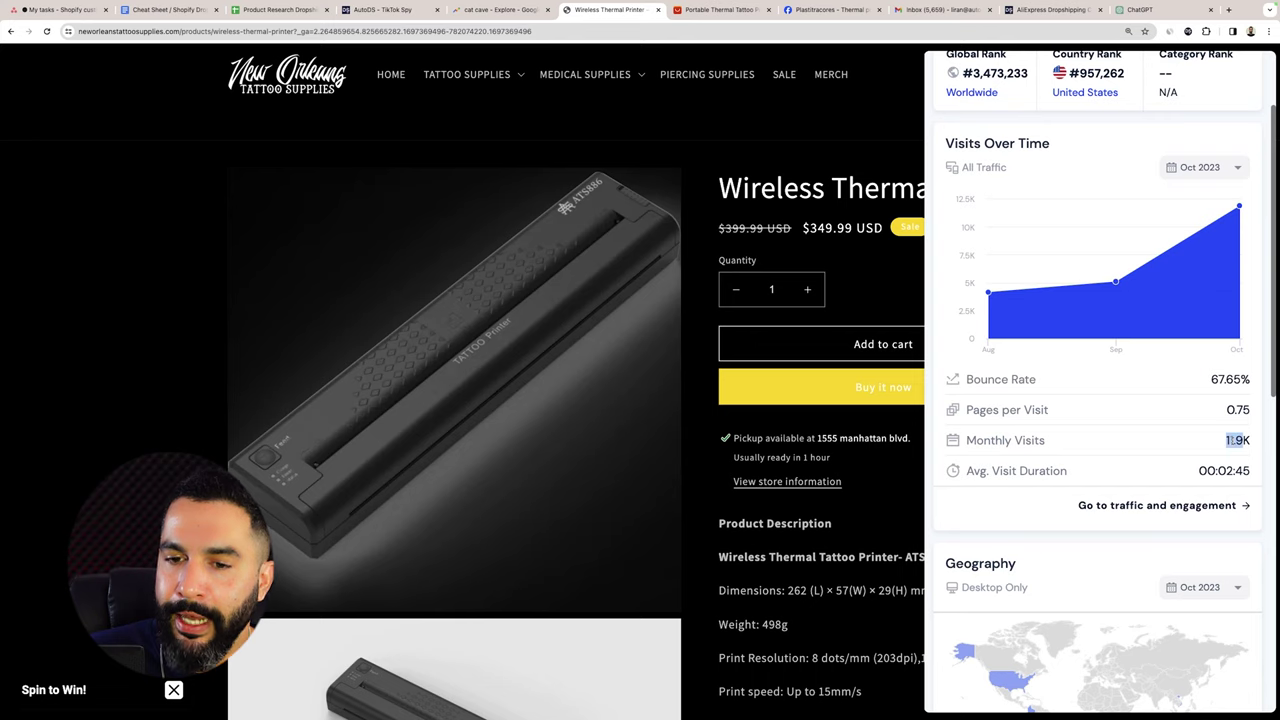
# Scroll through the rest of the traffic report, clear the highlight and return to the top.
pyautogui.scroll(-5, 1231, 440)
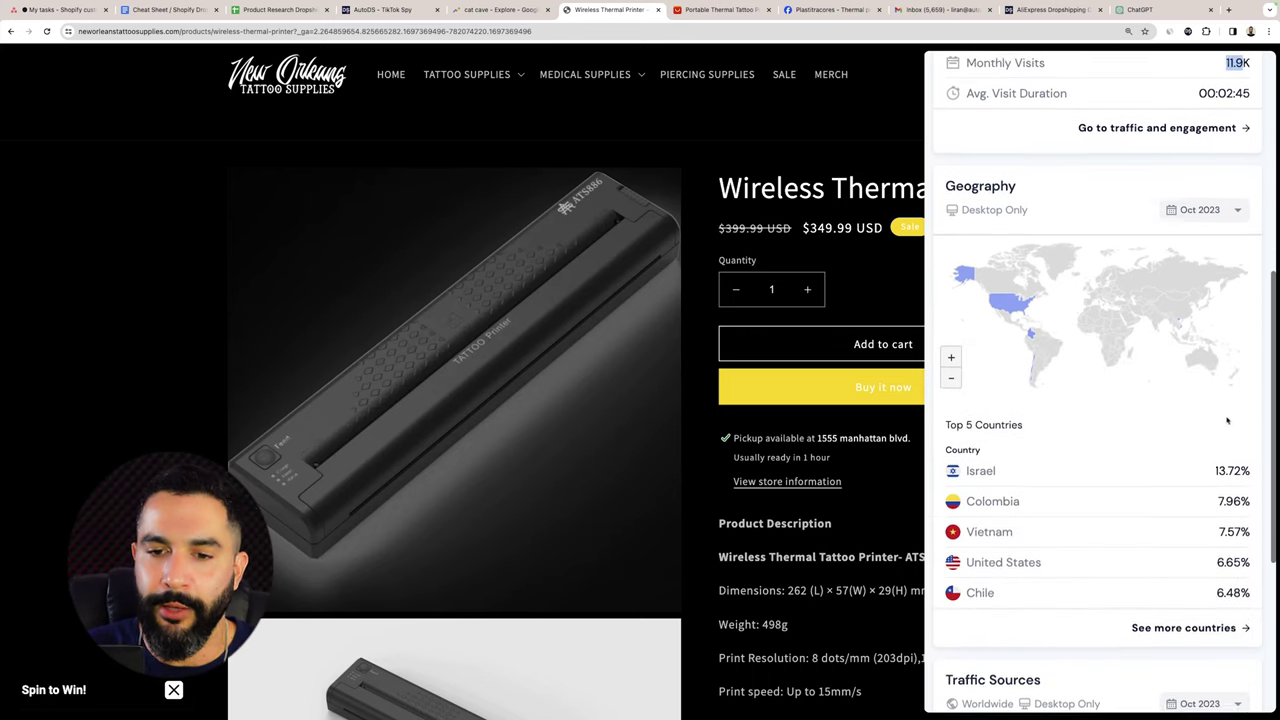
pyautogui.scroll(-1, 1100, 437)
pyautogui.scroll(-2, 1089, 437)
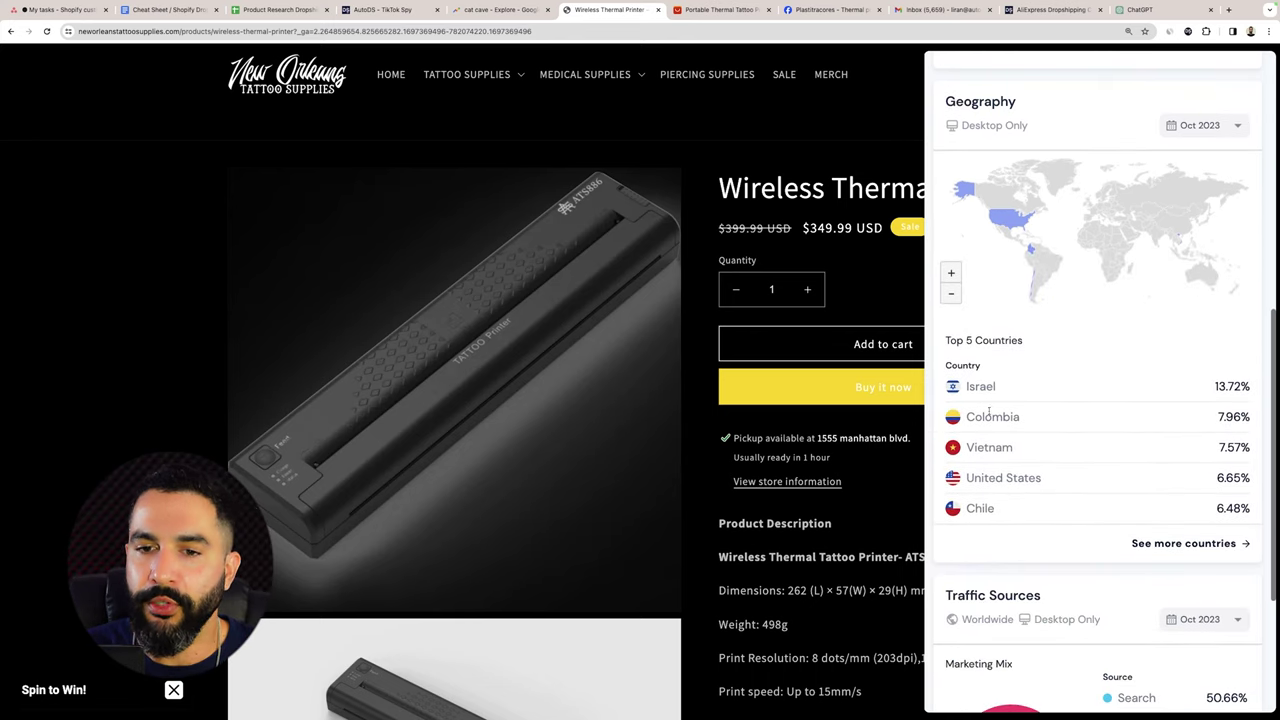
pyautogui.scroll(-1, 992, 415)
pyautogui.scroll(2, 997, 434)
pyautogui.scroll(-2, 1023, 414)
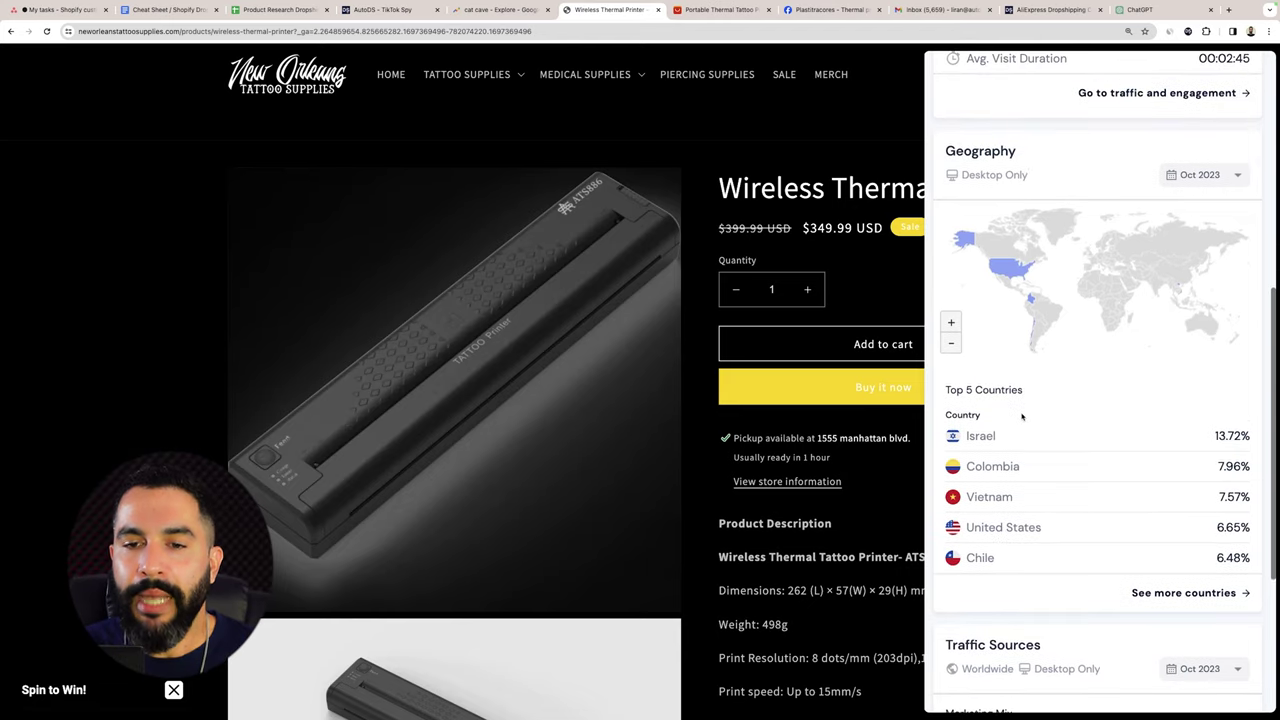
pyautogui.scroll(-4, 1025, 405)
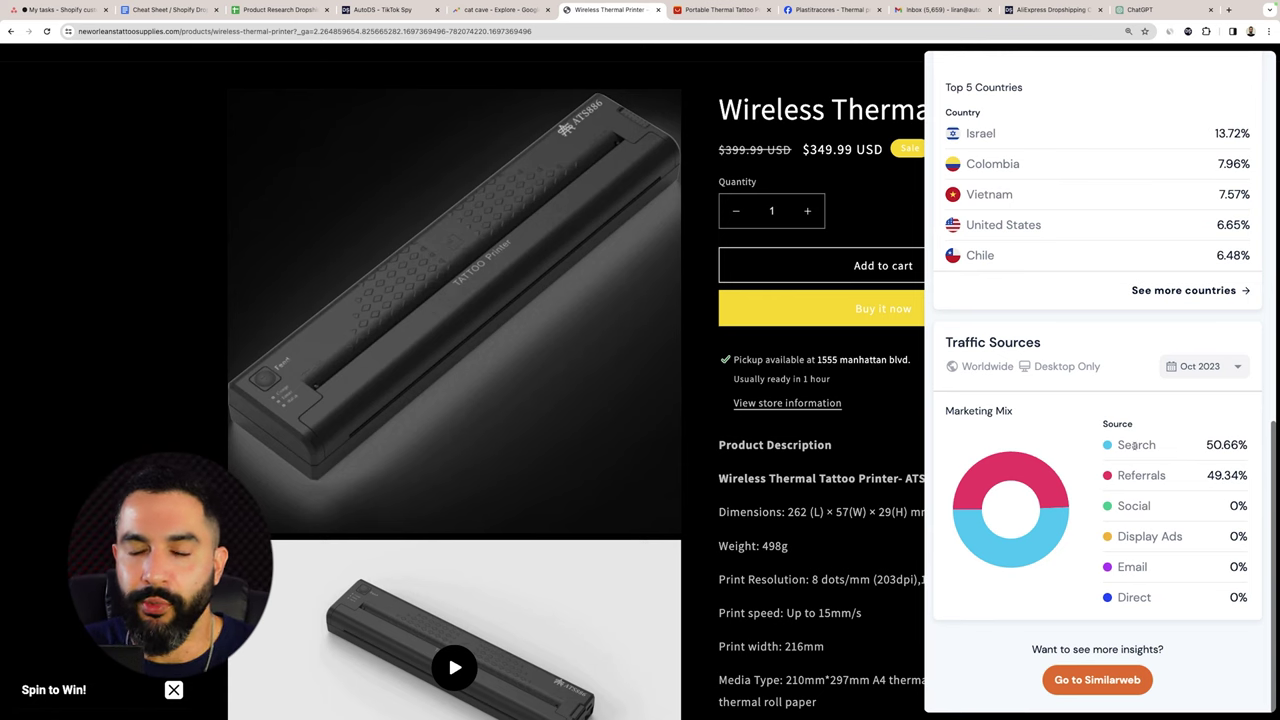
pyautogui.scroll(1, 1135, 445)
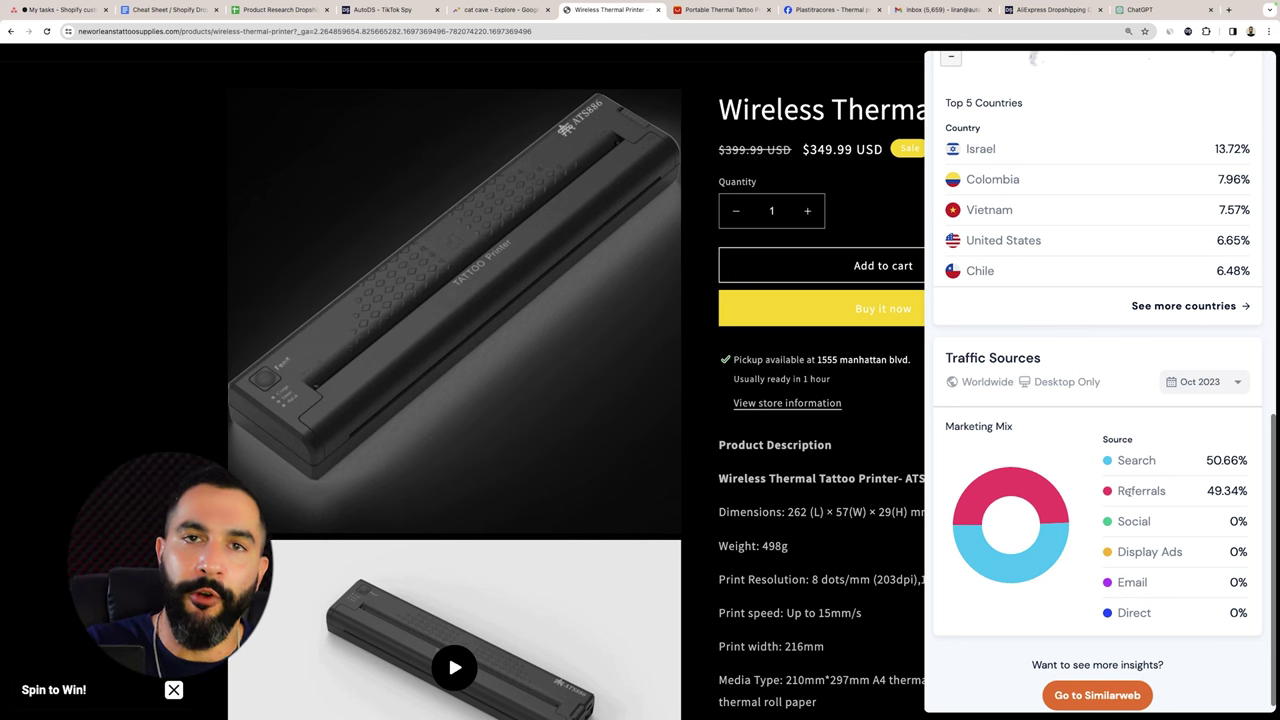
pyautogui.scroll(15, 1120, 491)
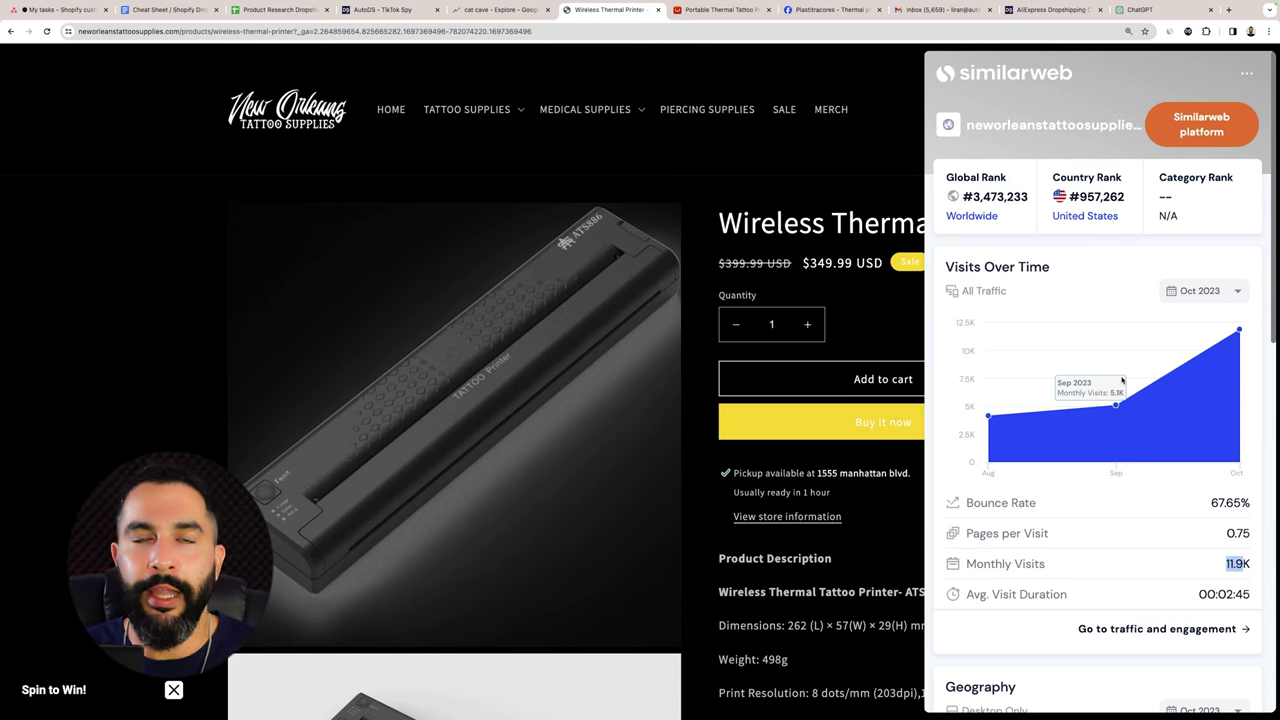
pyautogui.scroll(-2, 1200, 390)
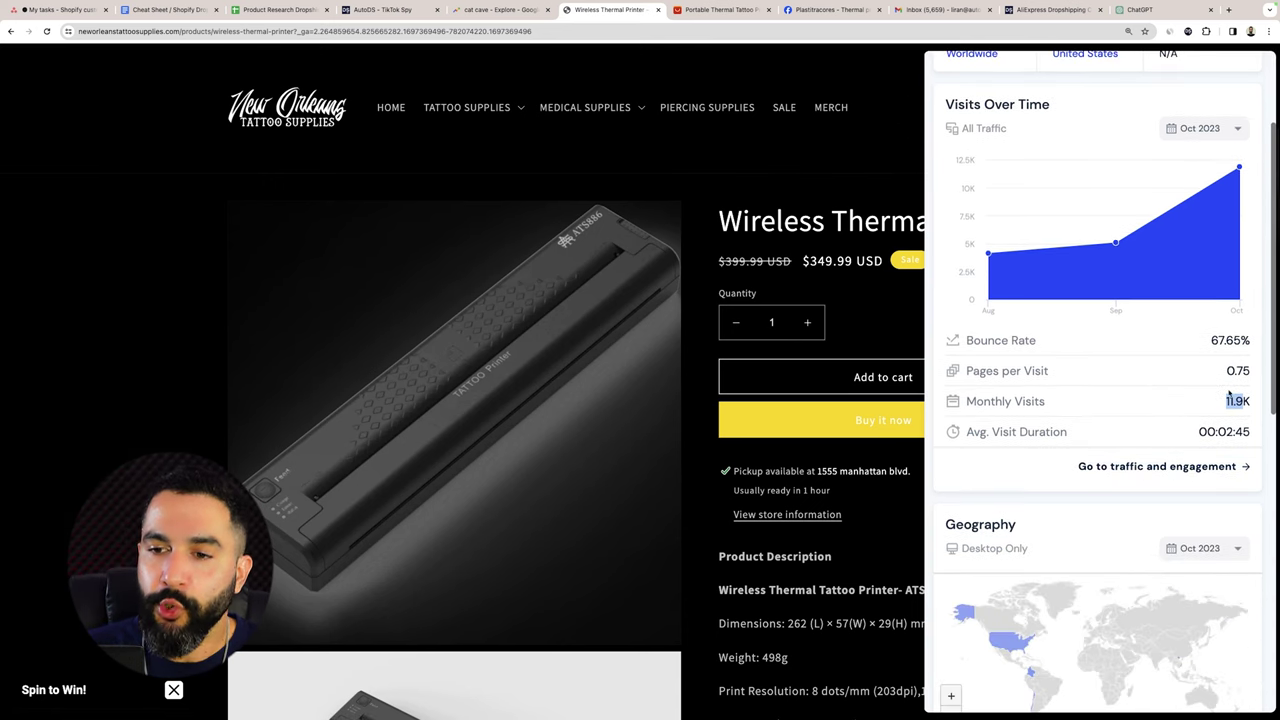
pyautogui.click(1229, 395)
pyautogui.scroll(3, 1186, 386)
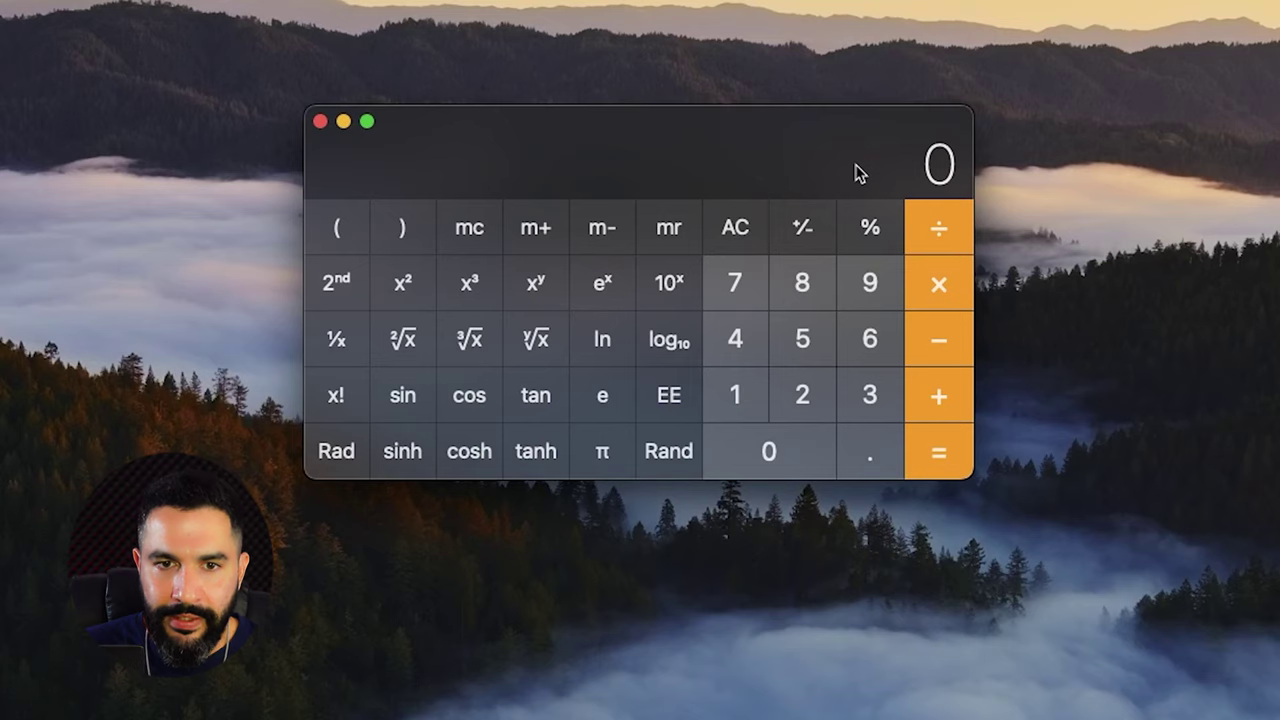
# Calculate 2.5% of 11,900 visits (297.5) and compare the AliExpress and competitor printer pages.
pyautogui.write('11')
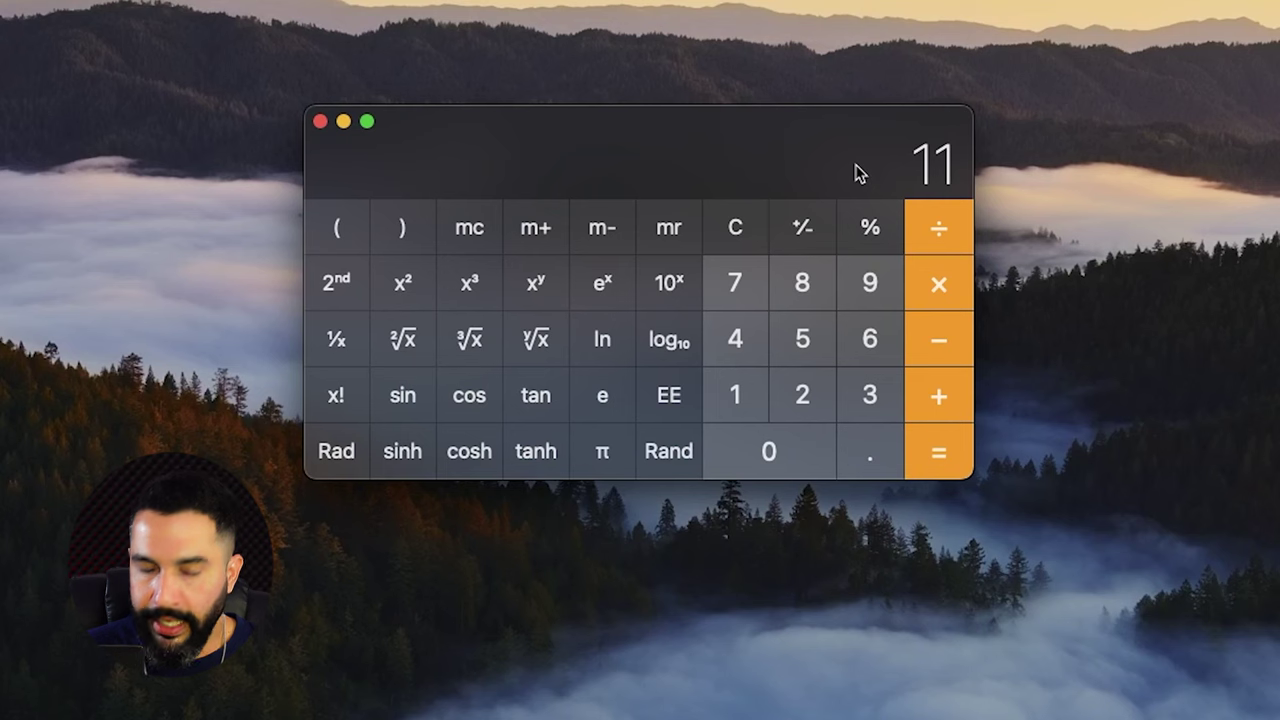
pyautogui.write('900')
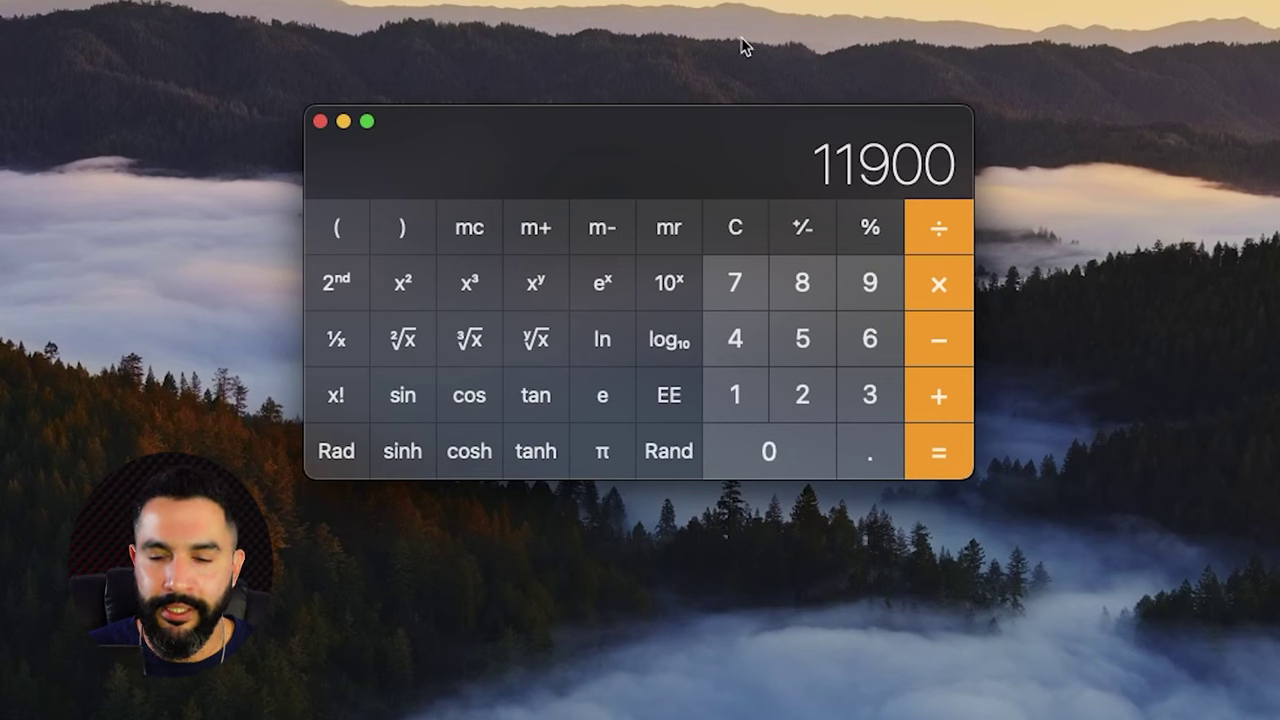
pyautogui.write('-2.5%')
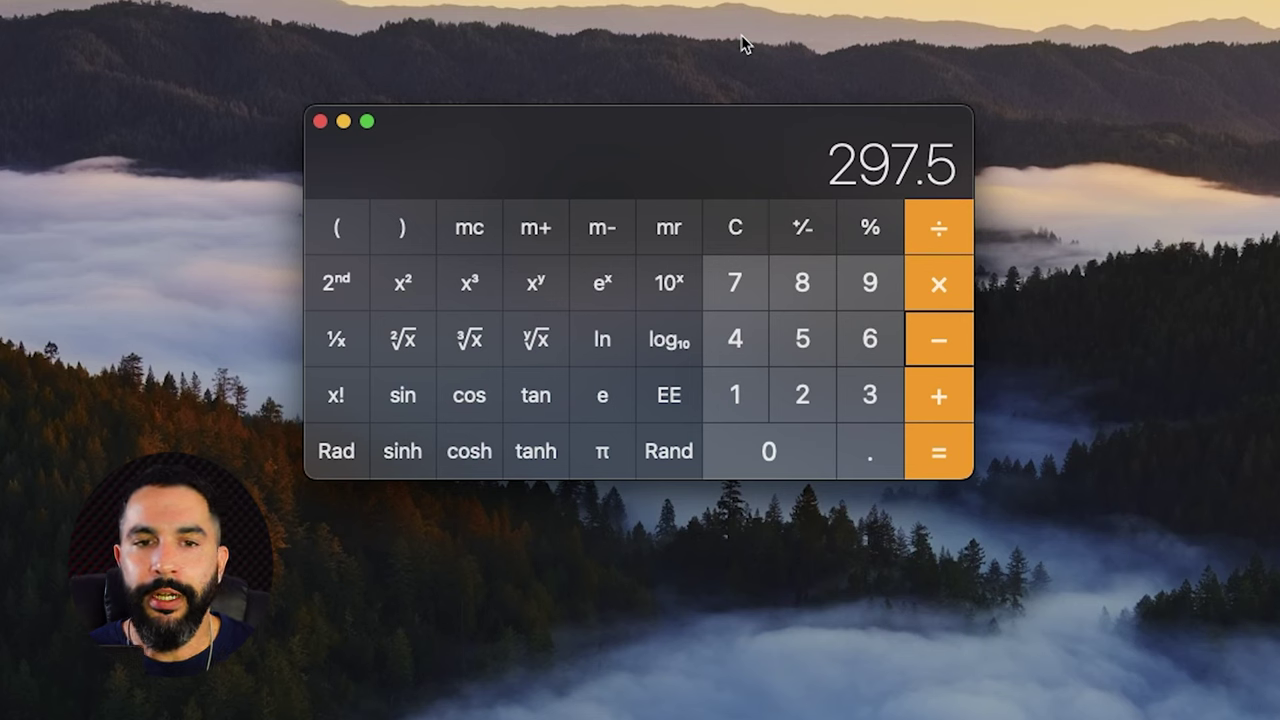
pyautogui.write('300')
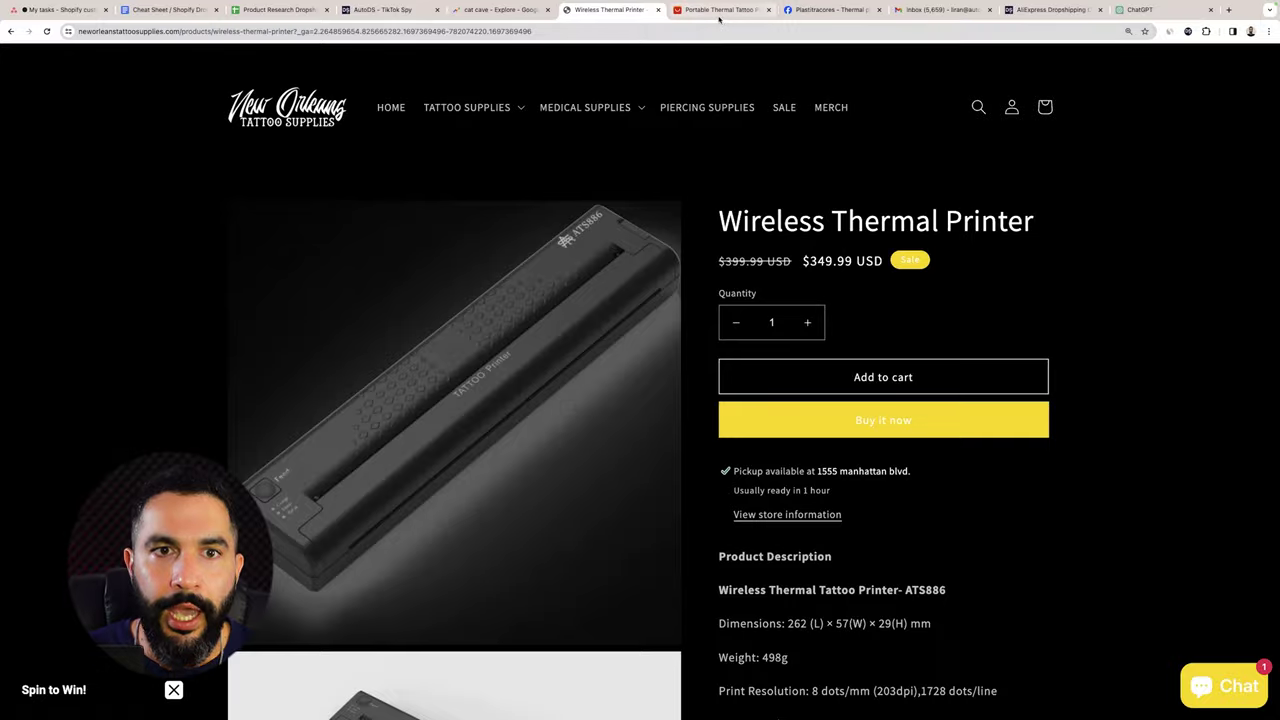
pyautogui.click(720, 10)
pyautogui.click(628, 12)
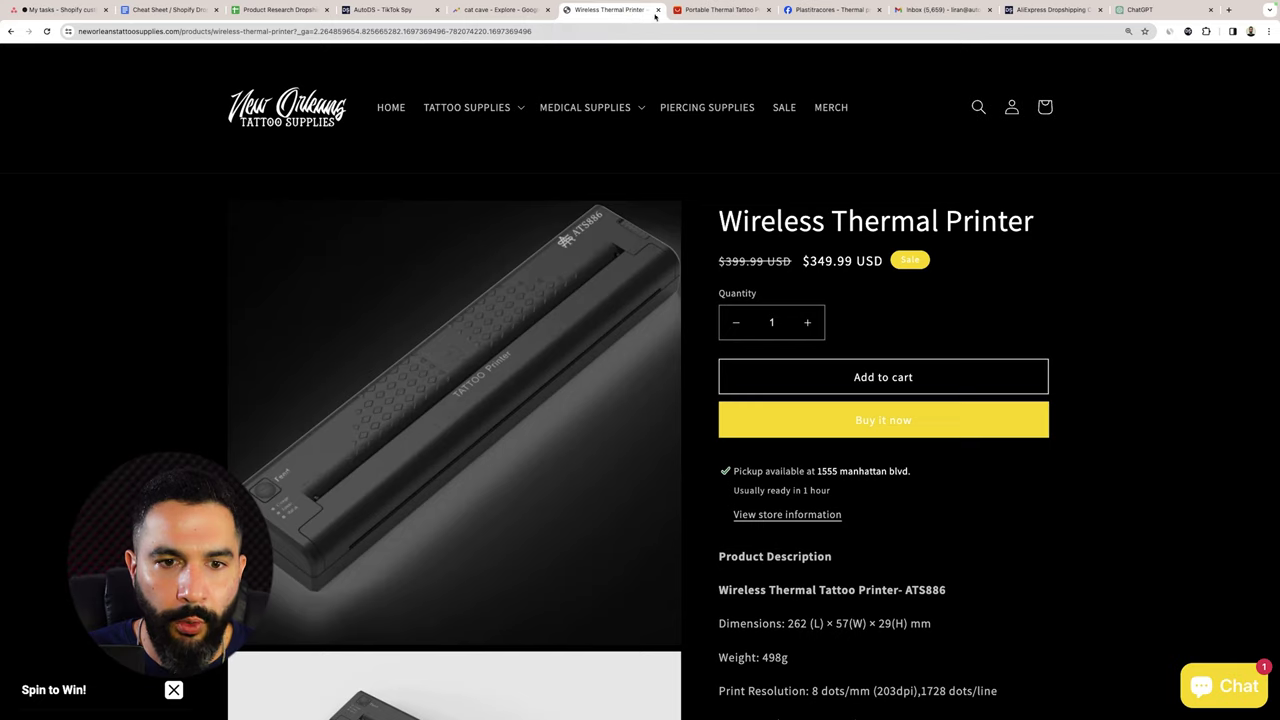
pyautogui.click(710, 10)
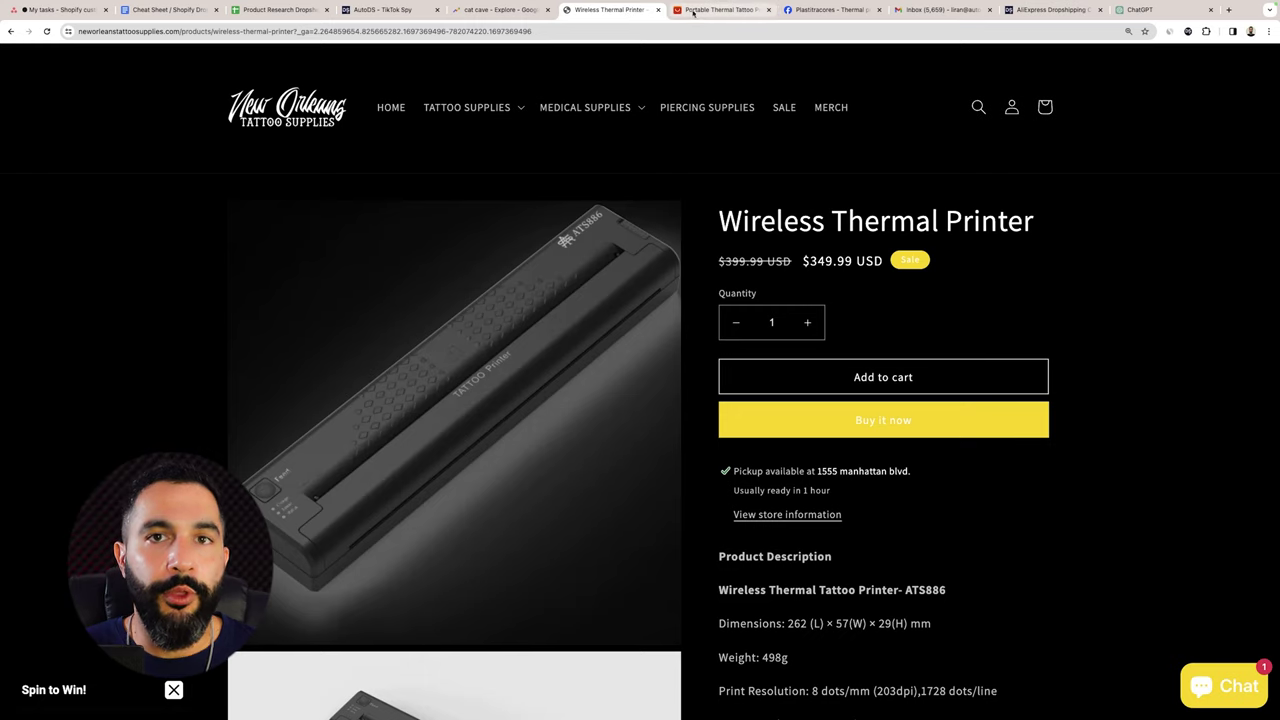
pyautogui.click(705, 10)
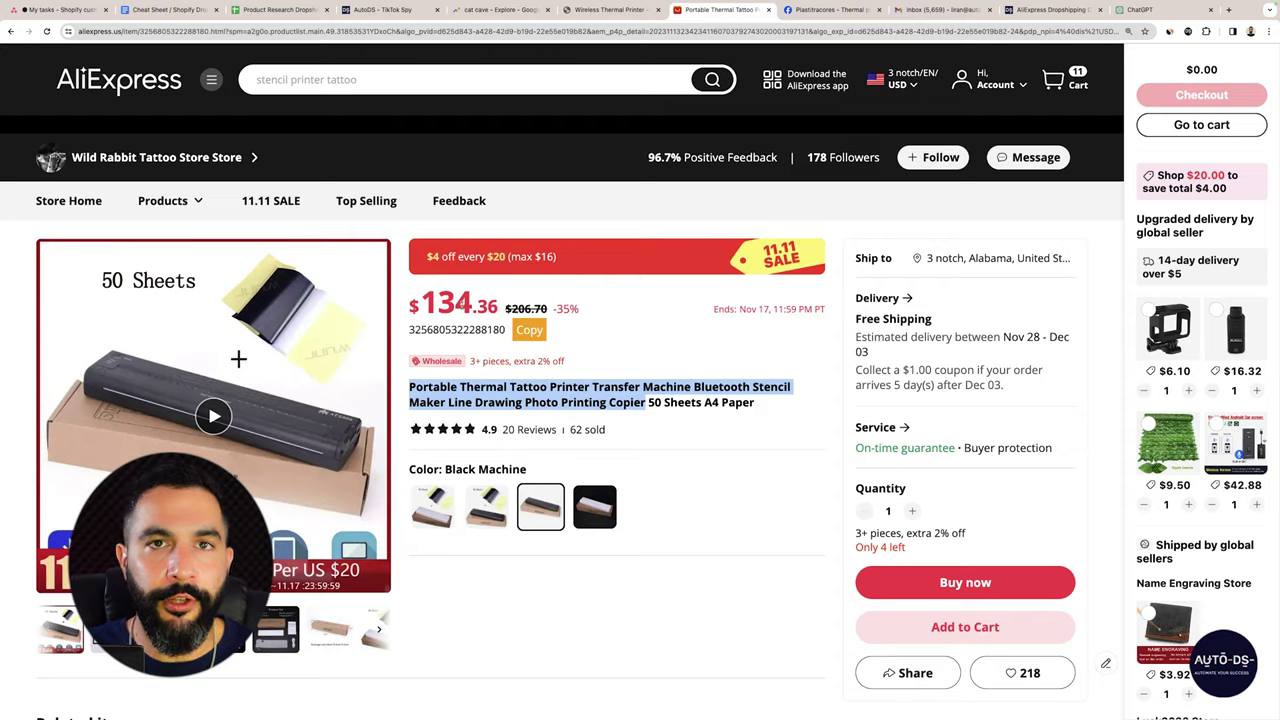
pyautogui.click(238, 358)
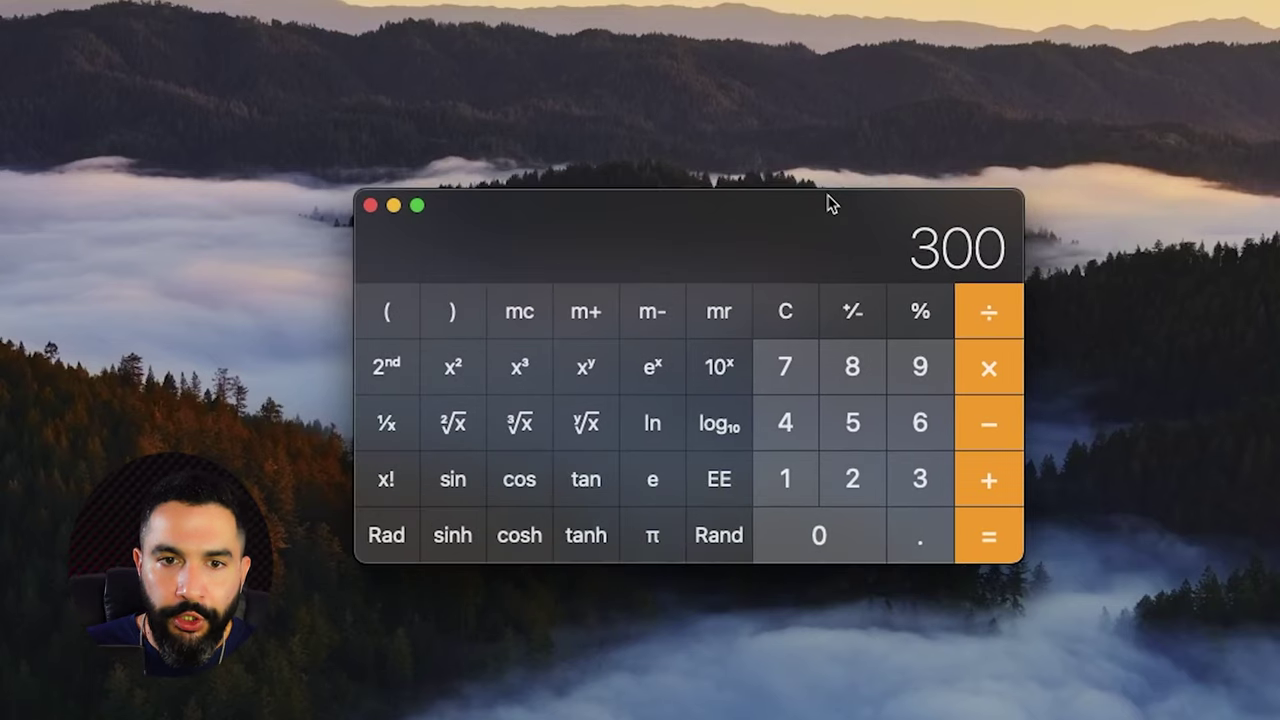
# Multiply 300 sales by 215 in Calculator to get 64500.
pyautogui.press('*')
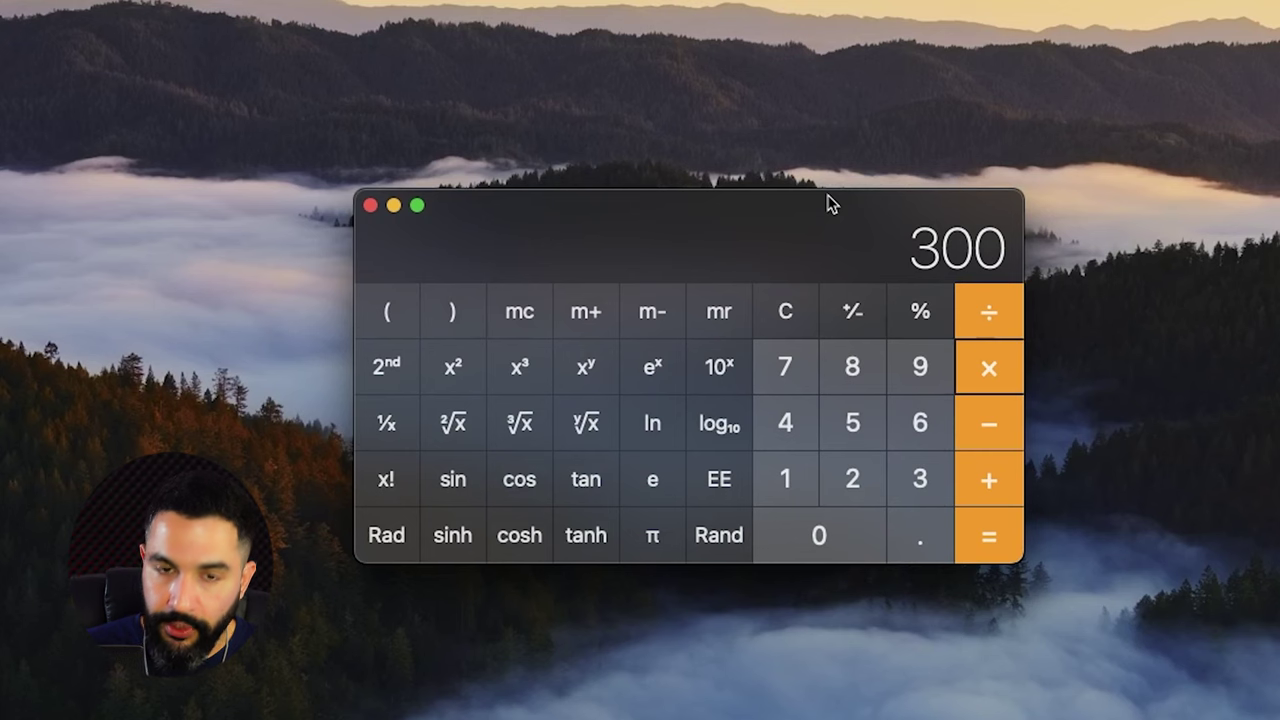
pyautogui.write('215')
pyautogui.press('Return')
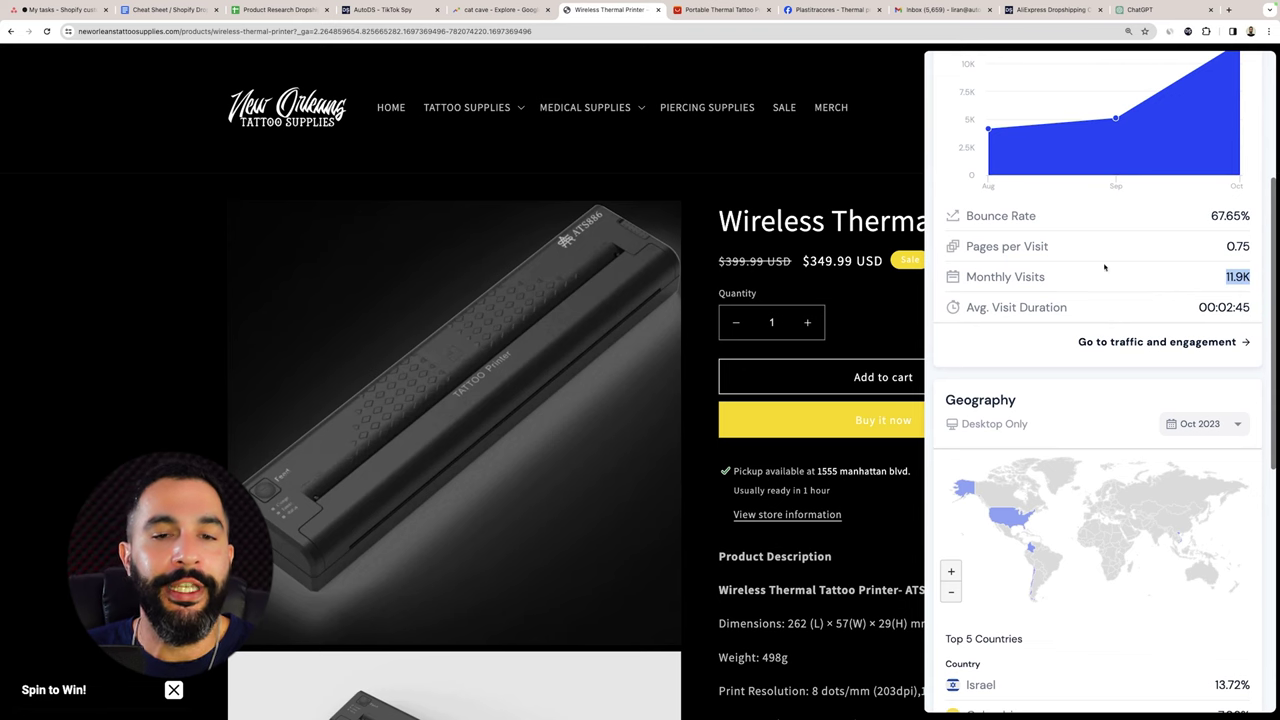
# Close the Similarweb panel and review the Plastitracor Facebook ad.
pyautogui.click(836, 220)
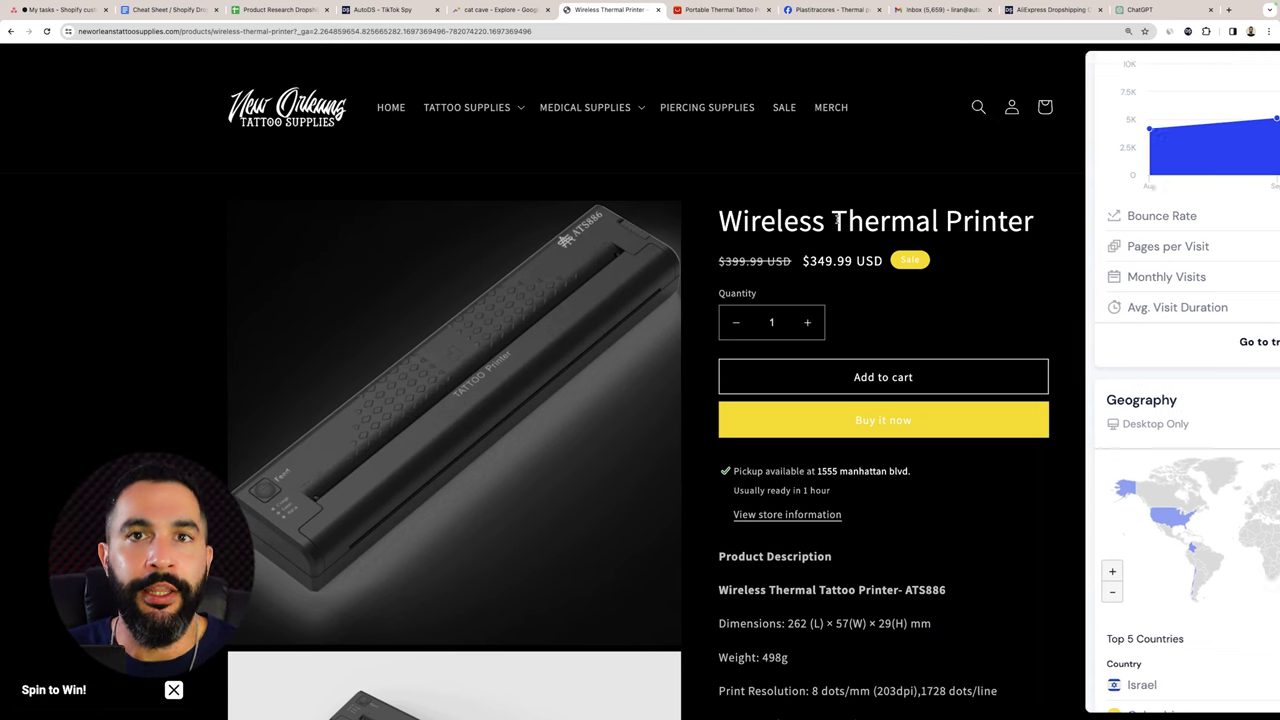
pyautogui.click(826, 9)
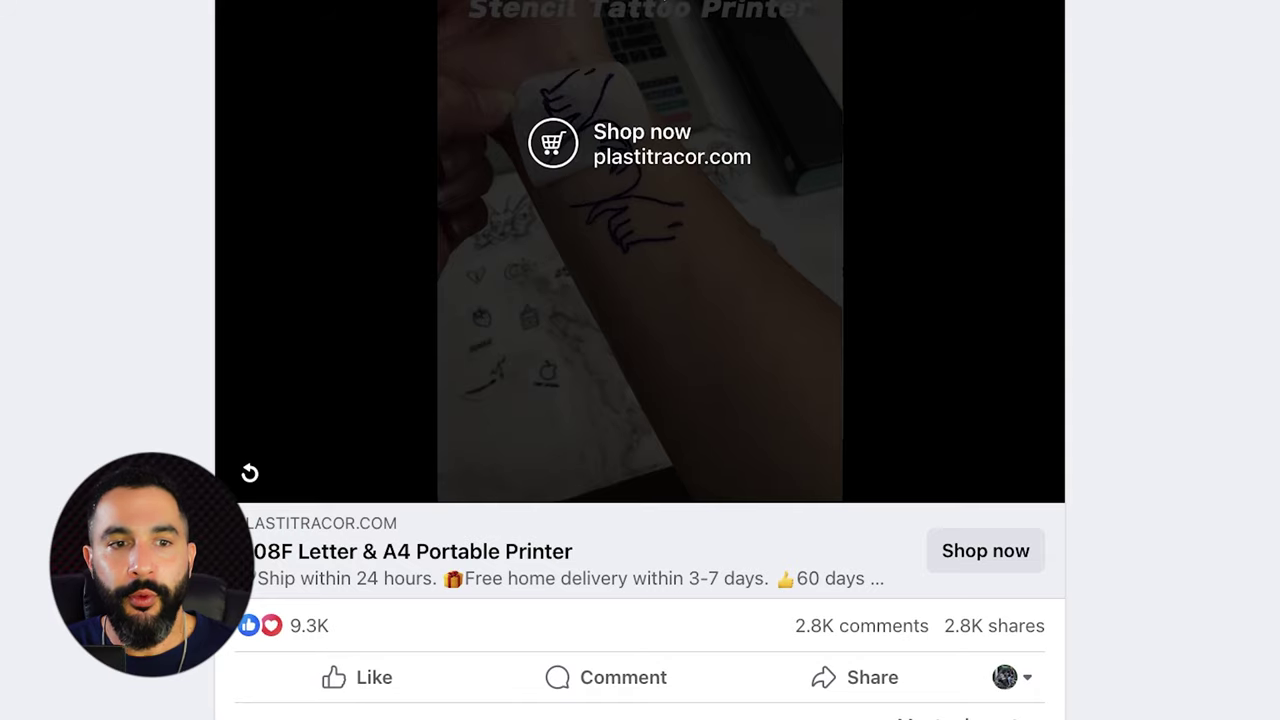
pyautogui.scroll(-3, 608, 98)
pyautogui.scroll(2, 538, 172)
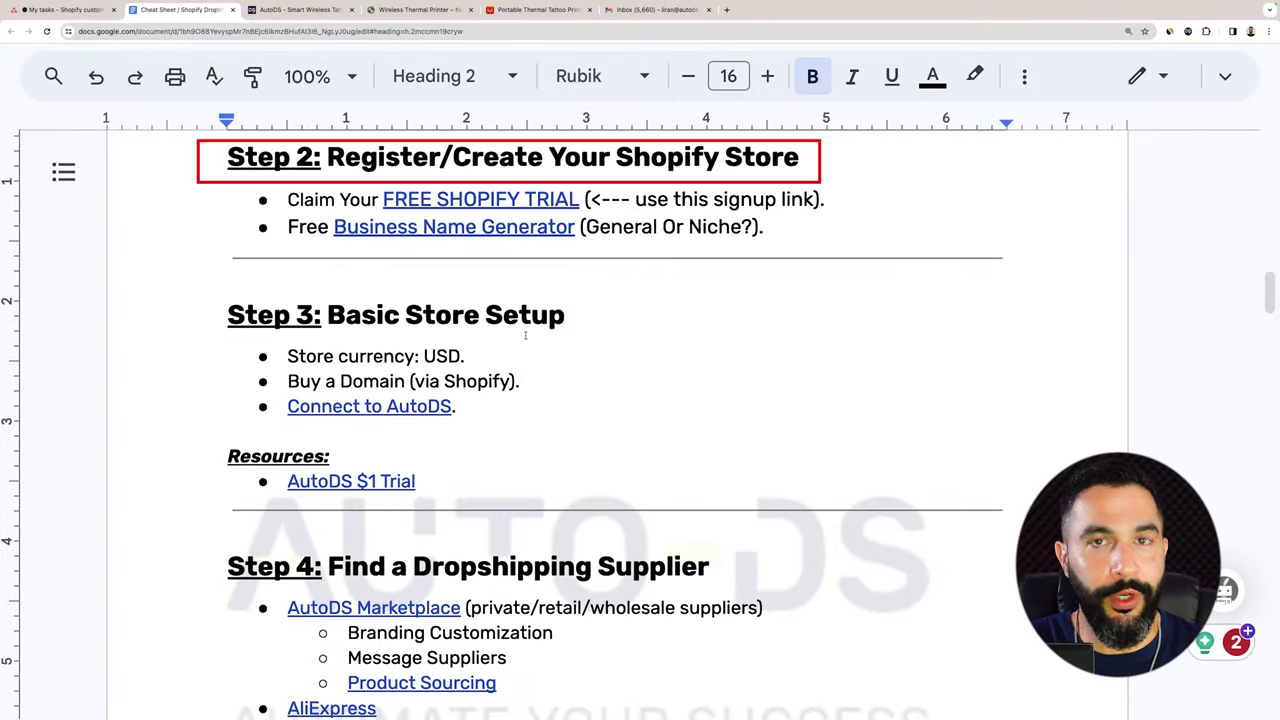
# Scroll the cheat sheet up to the FREE SHOPIFY TRIAL link in Step 2.
pyautogui.scroll(1, 611, 241)
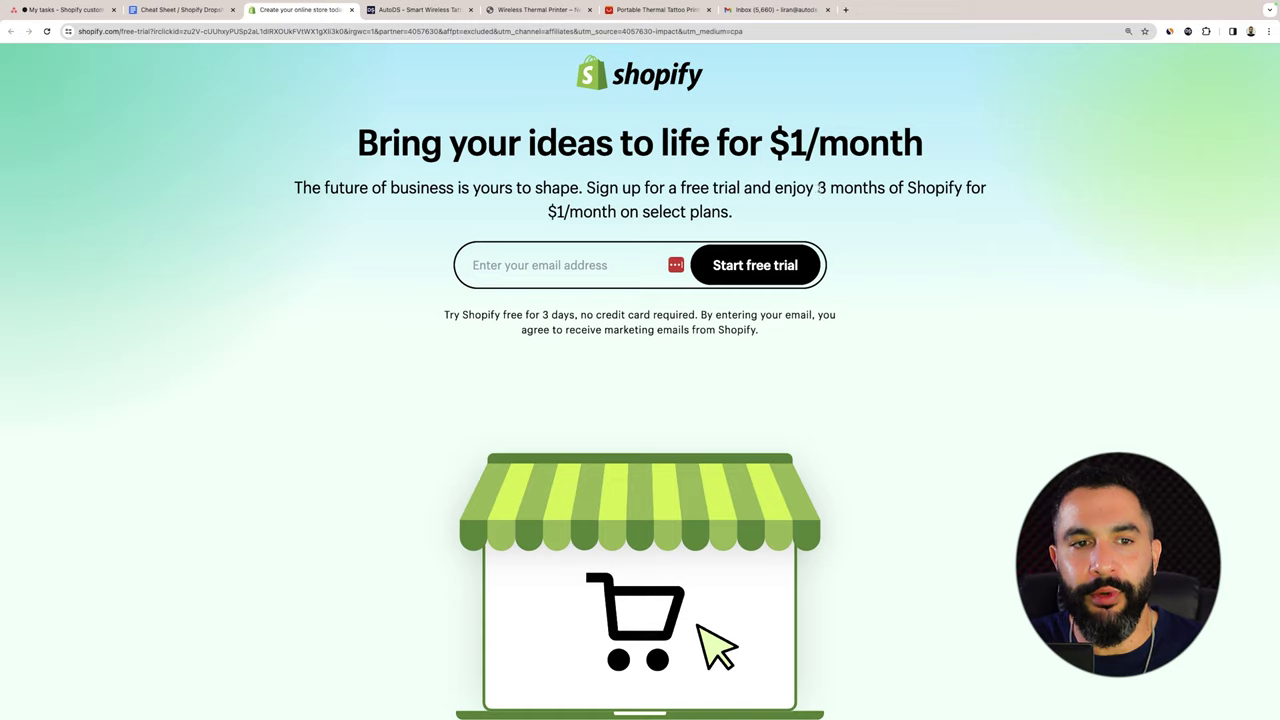
# Reach Shopify signup via the cheat sheet's FREE SHOPIFY TRIAL link, enter the email and start the trial.
pyautogui.scroll(-10, 902, 280)
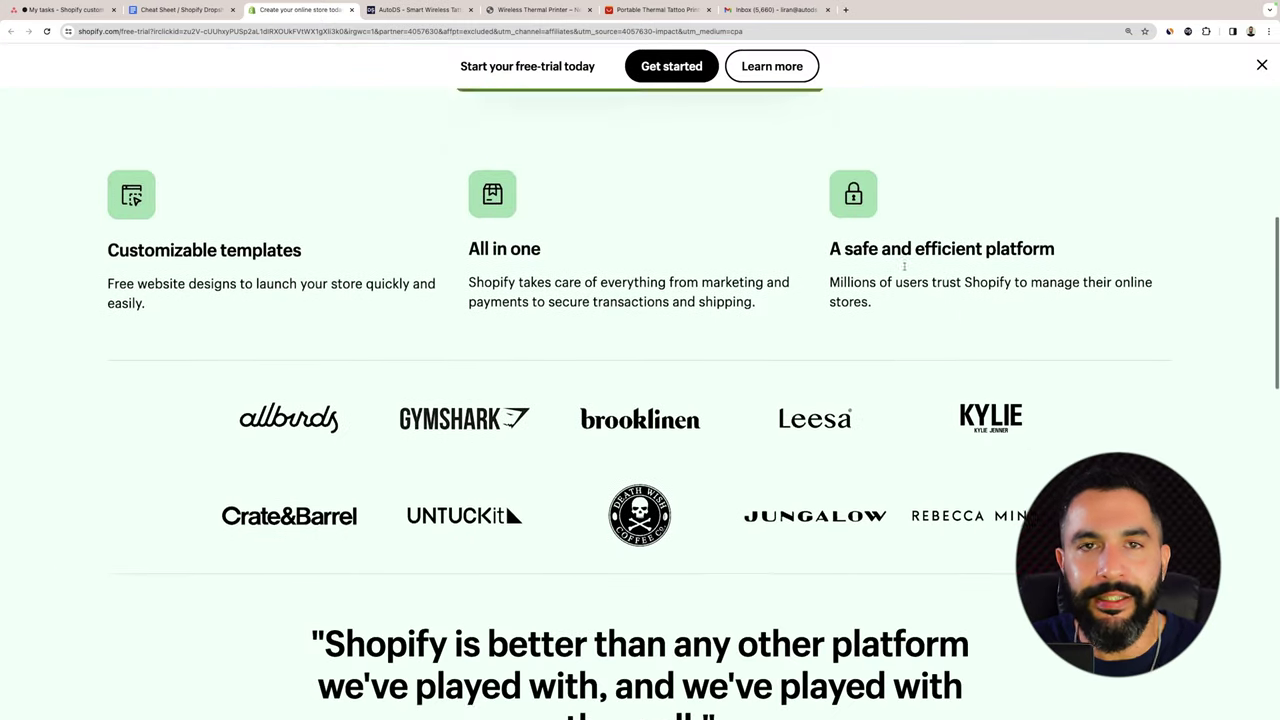
pyautogui.scroll(2, 790, 130)
pyautogui.click(215, 10)
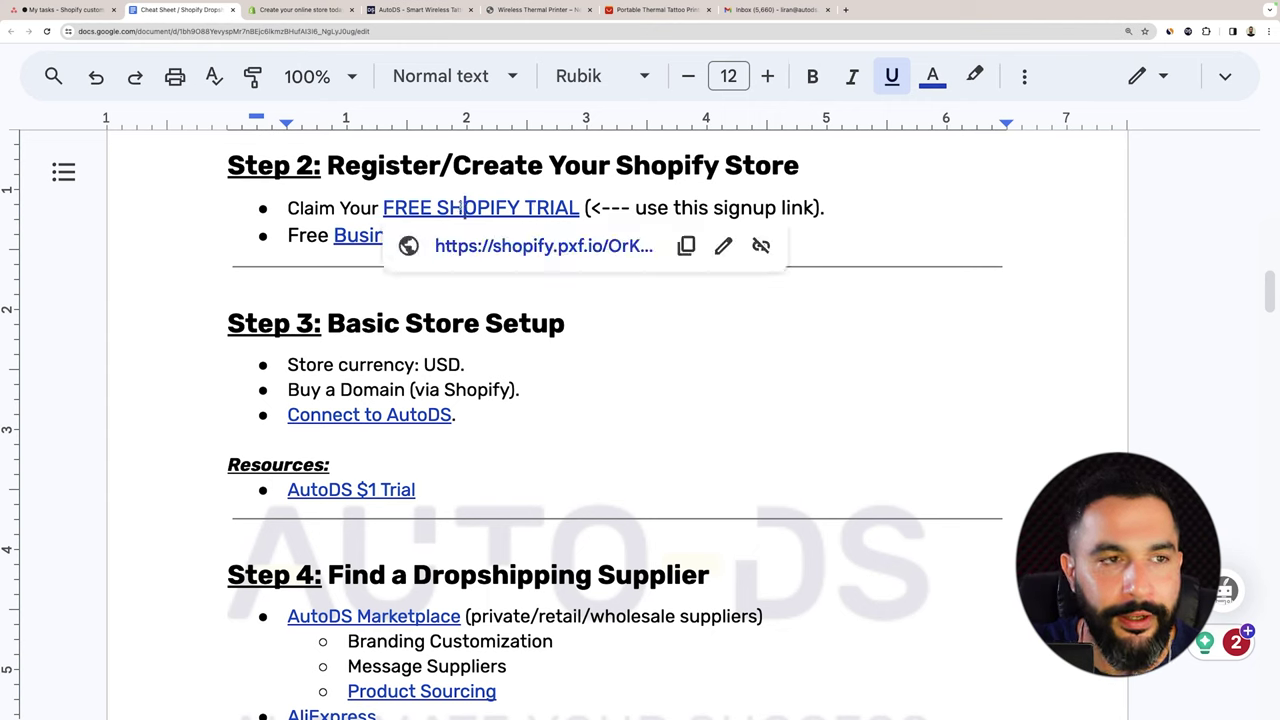
pyautogui.click(631, 207)
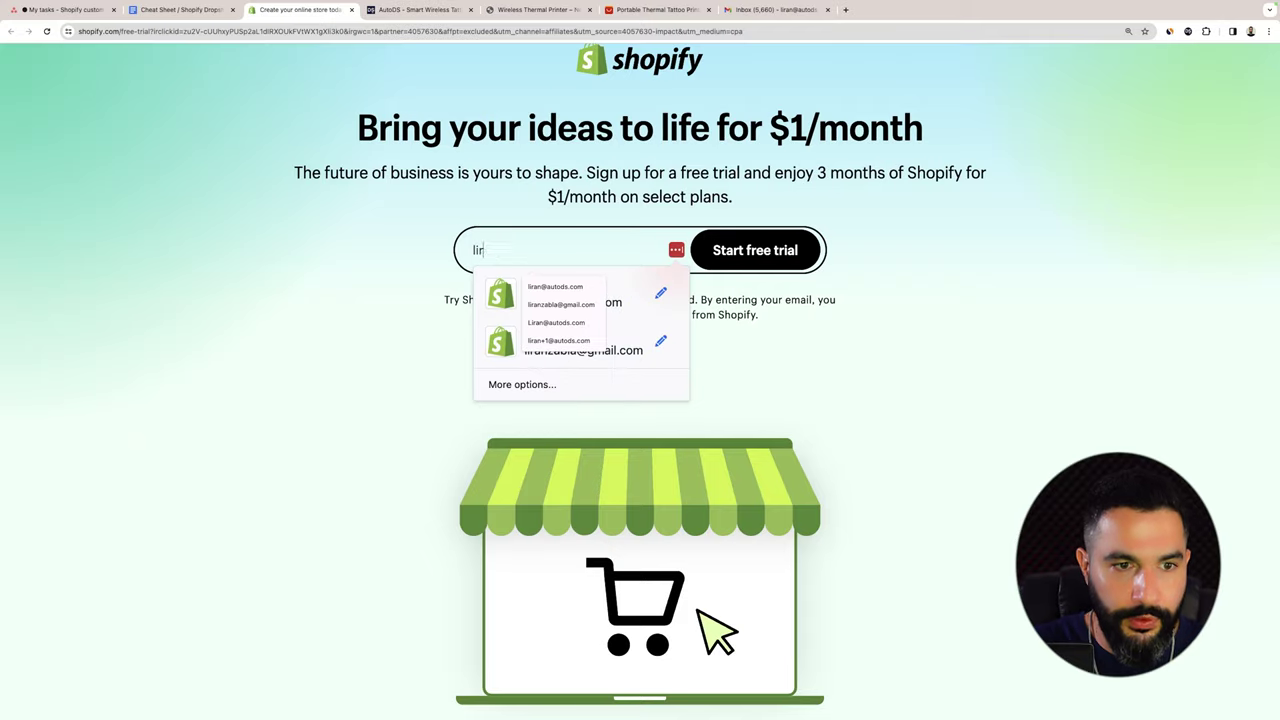
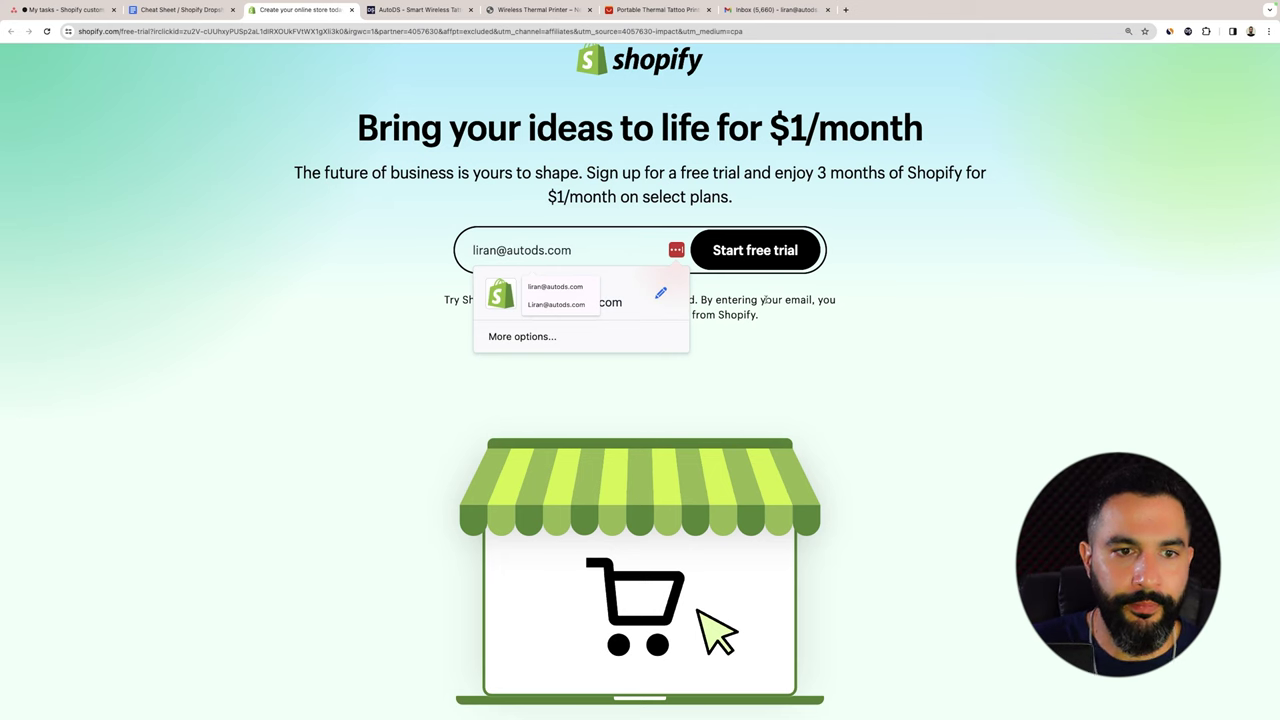
pyautogui.click(824, 300)
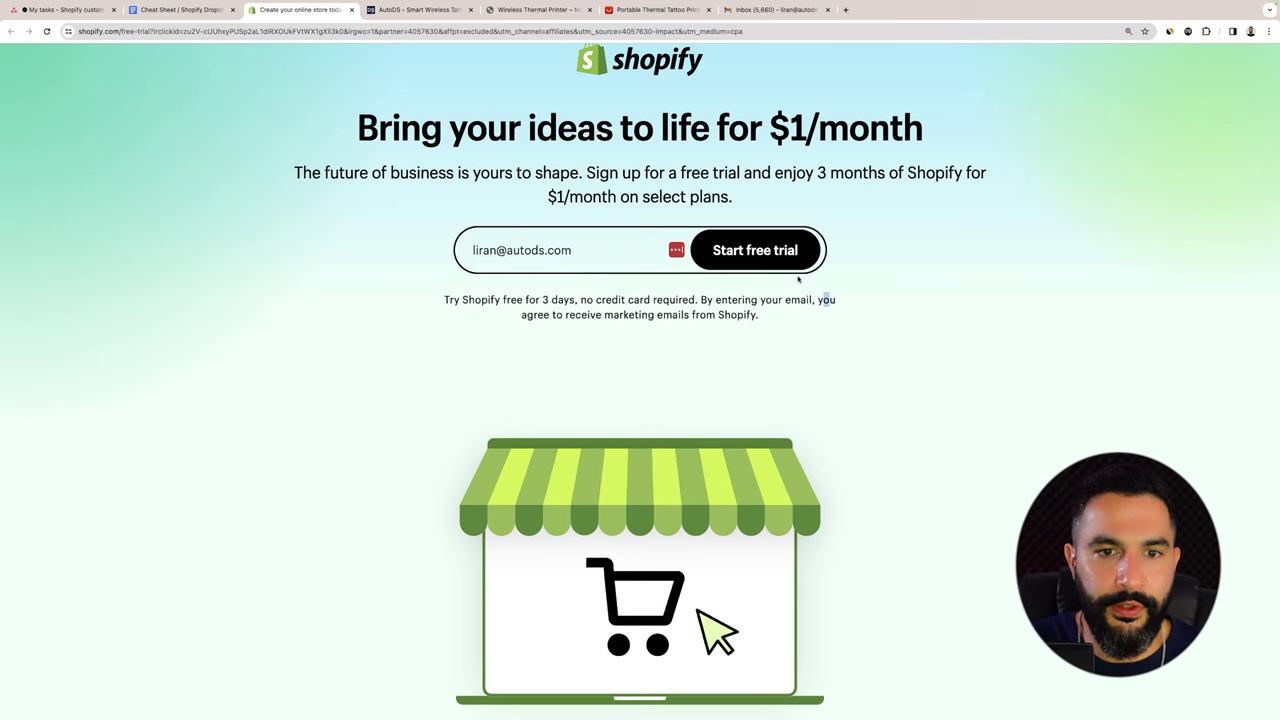
pyautogui.click(725, 250)
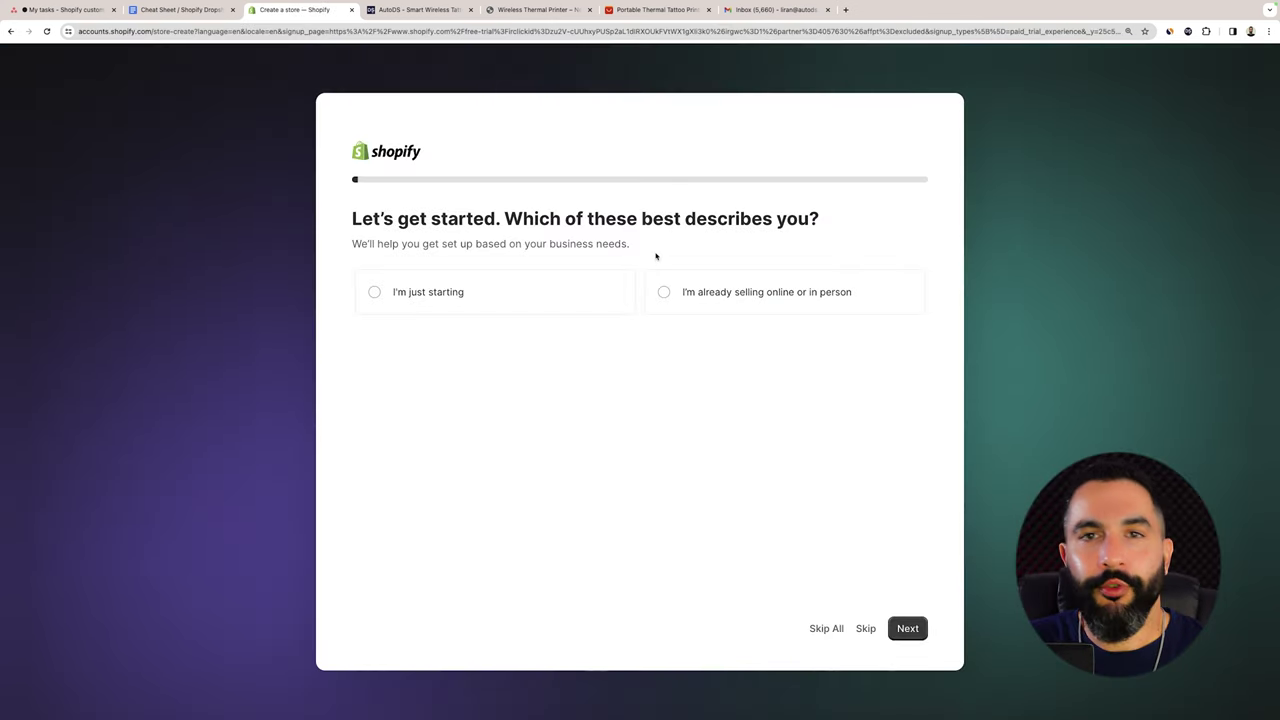
# Skip the onboarding questions and open the plan page to choose Basic with monthly billing.
pyautogui.click(826, 630)
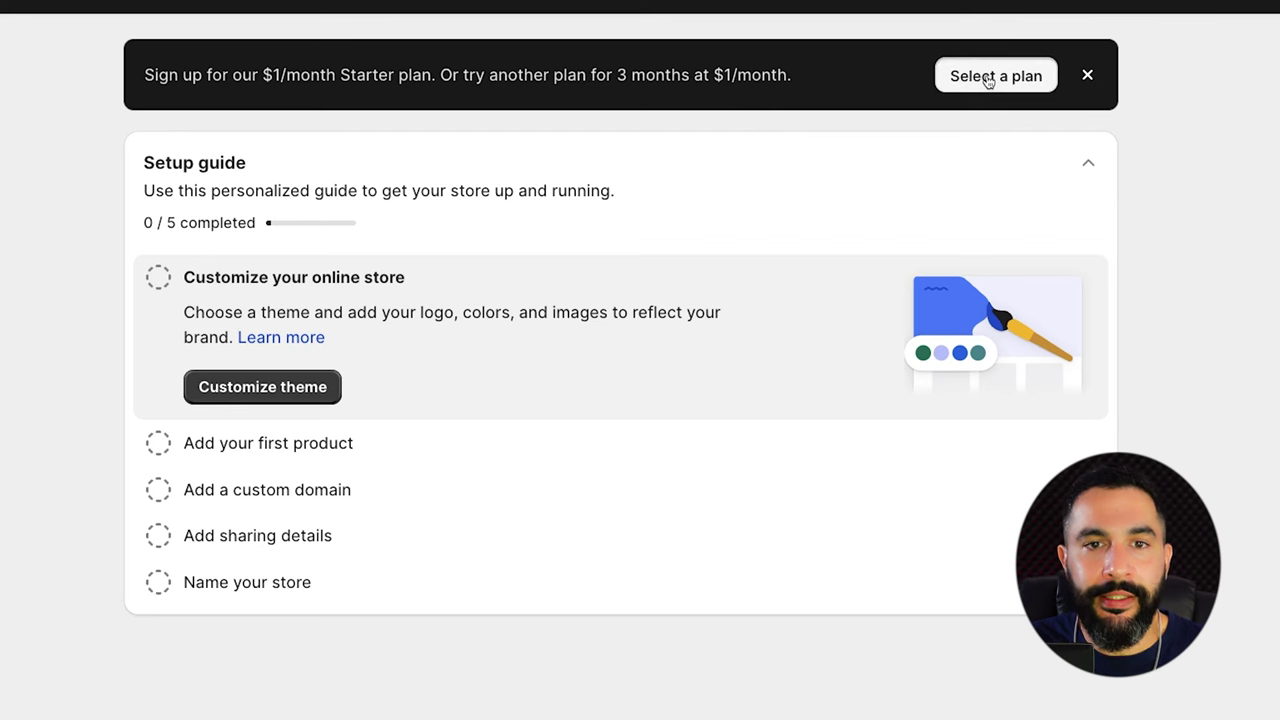
pyautogui.click(988, 80)
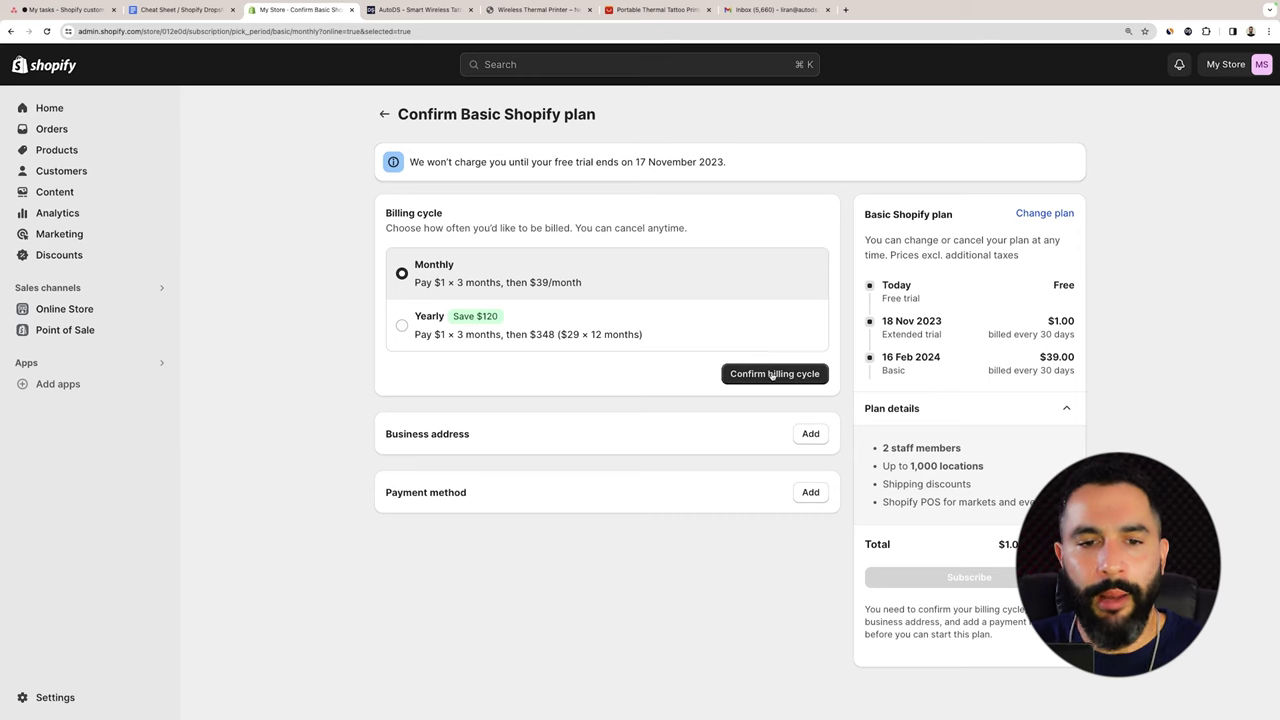
# Confirm monthly billing, choose card payment and subscribe to the Basic Shopify plan.
pyautogui.click(775, 374)
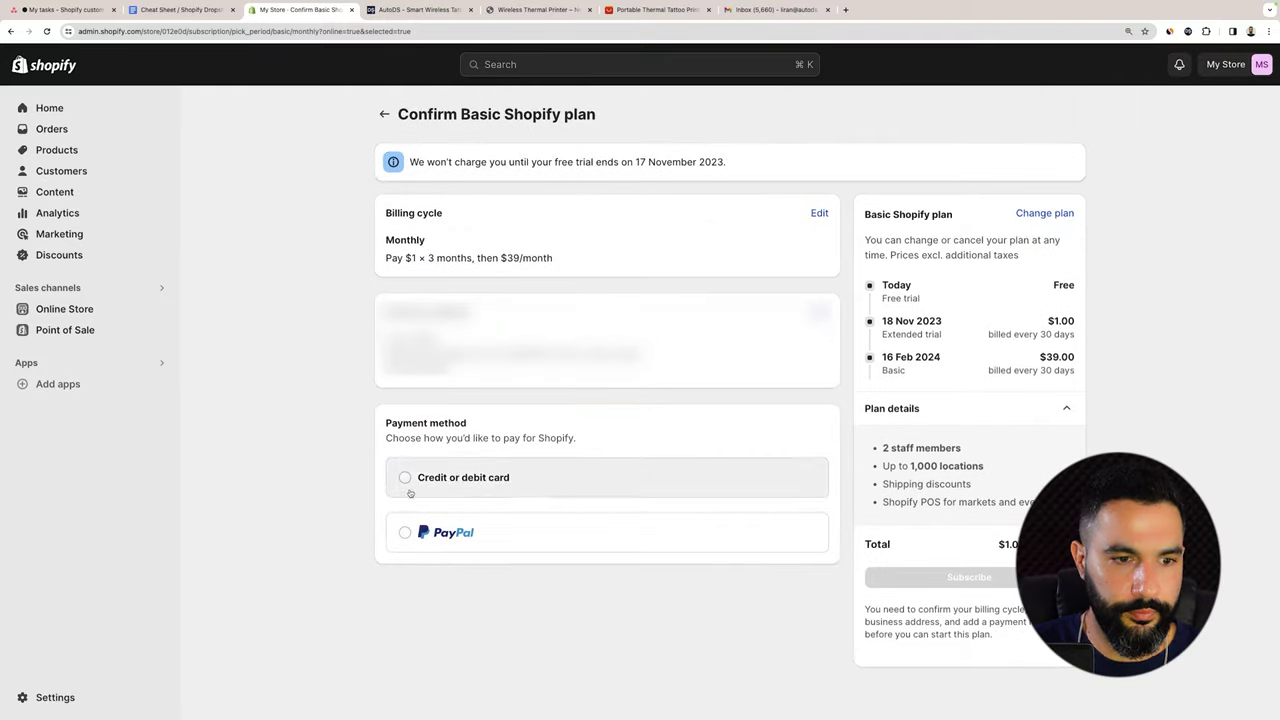
pyautogui.click(409, 480)
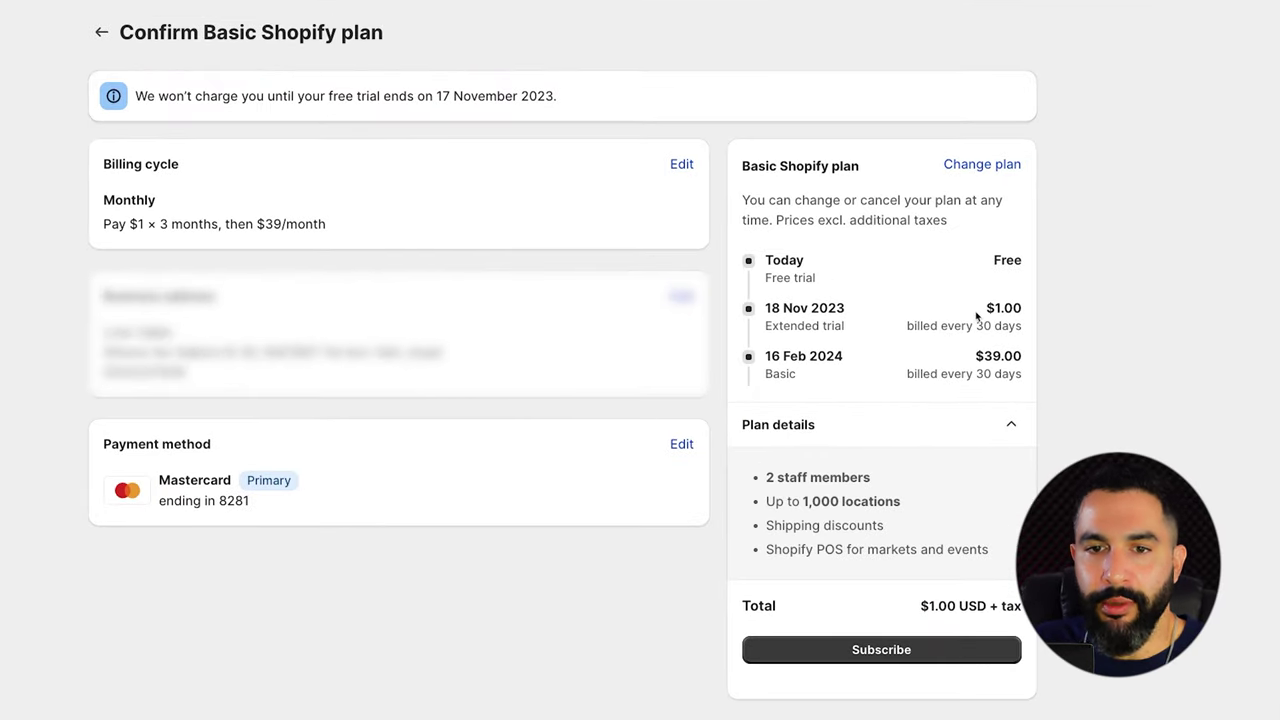
pyautogui.click(835, 648)
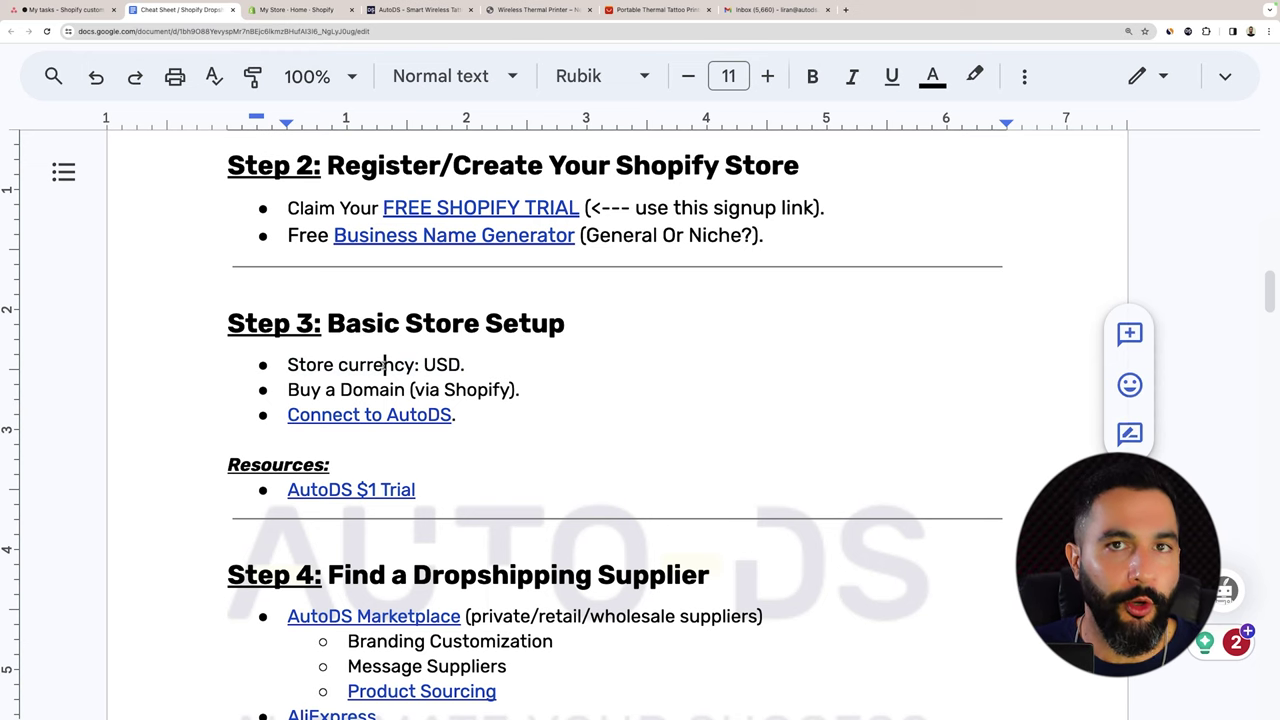
# Set the Shopify store currency to US dollars (USD) and save.
pyautogui.hotkey('ctrl', 'Tab')
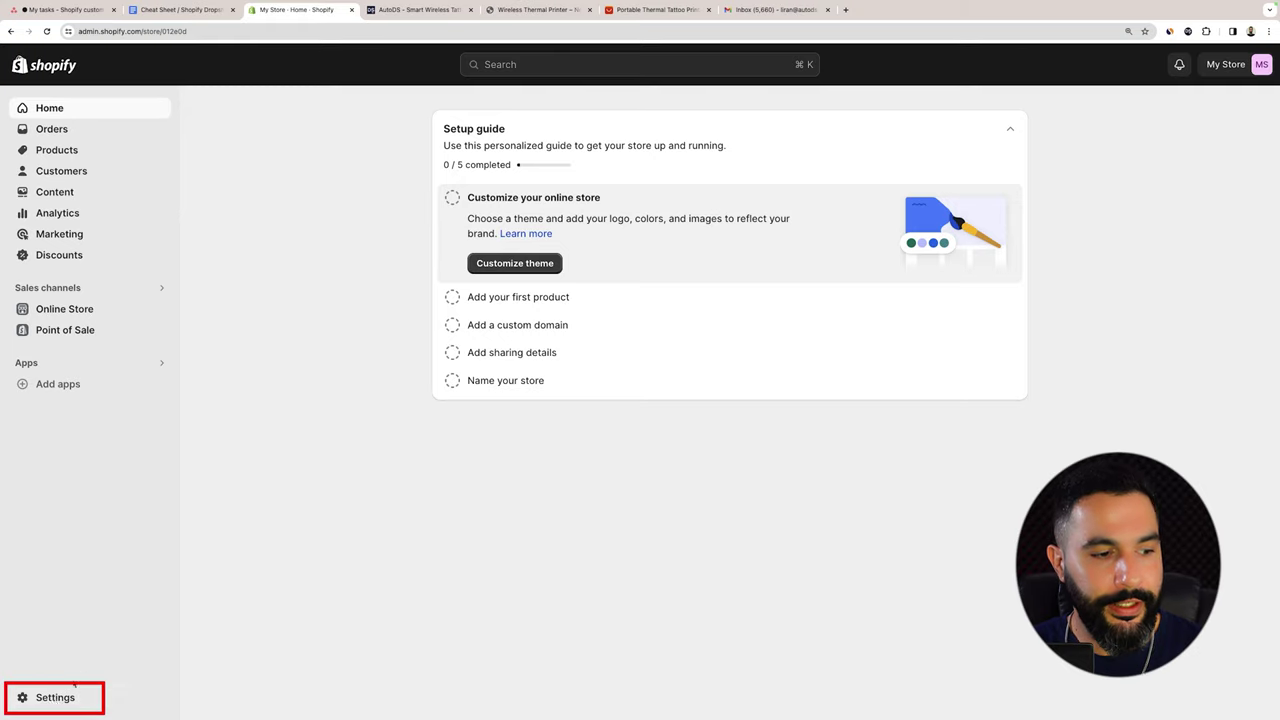
pyautogui.click(52, 698)
pyautogui.scroll(-1, 500, 480)
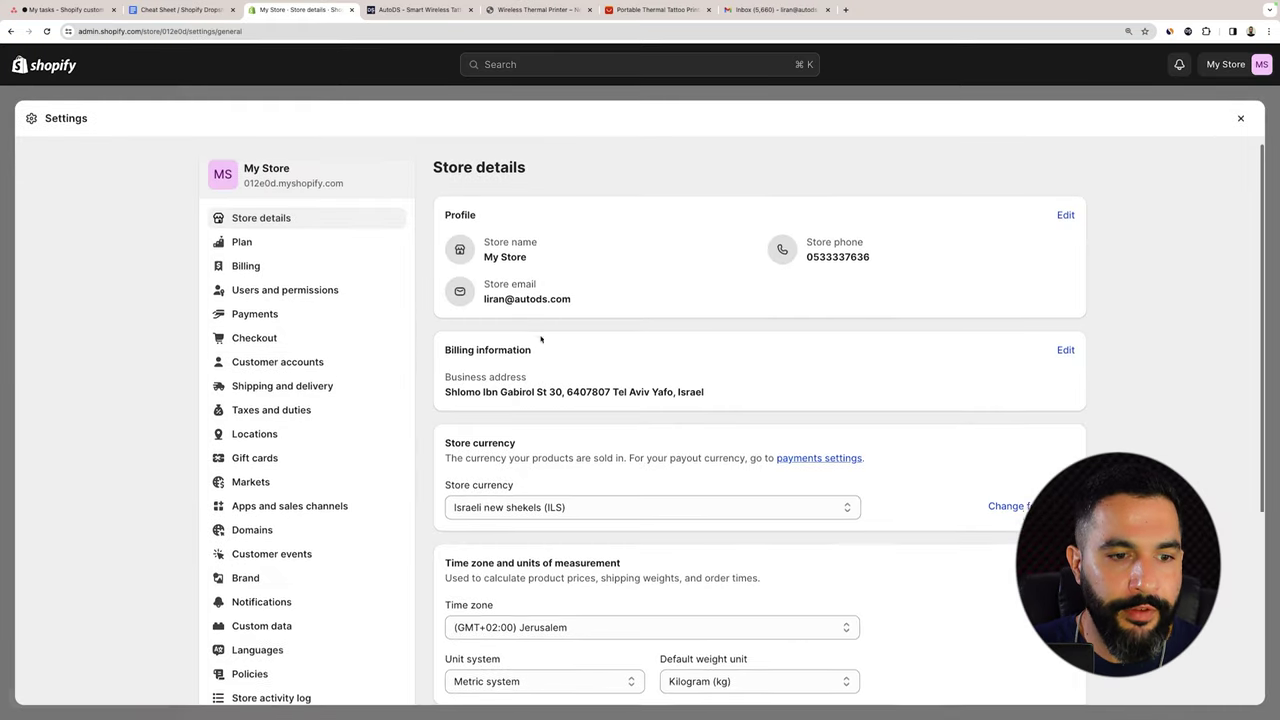
pyautogui.click(539, 488)
pyautogui.scroll(10, 540, 470)
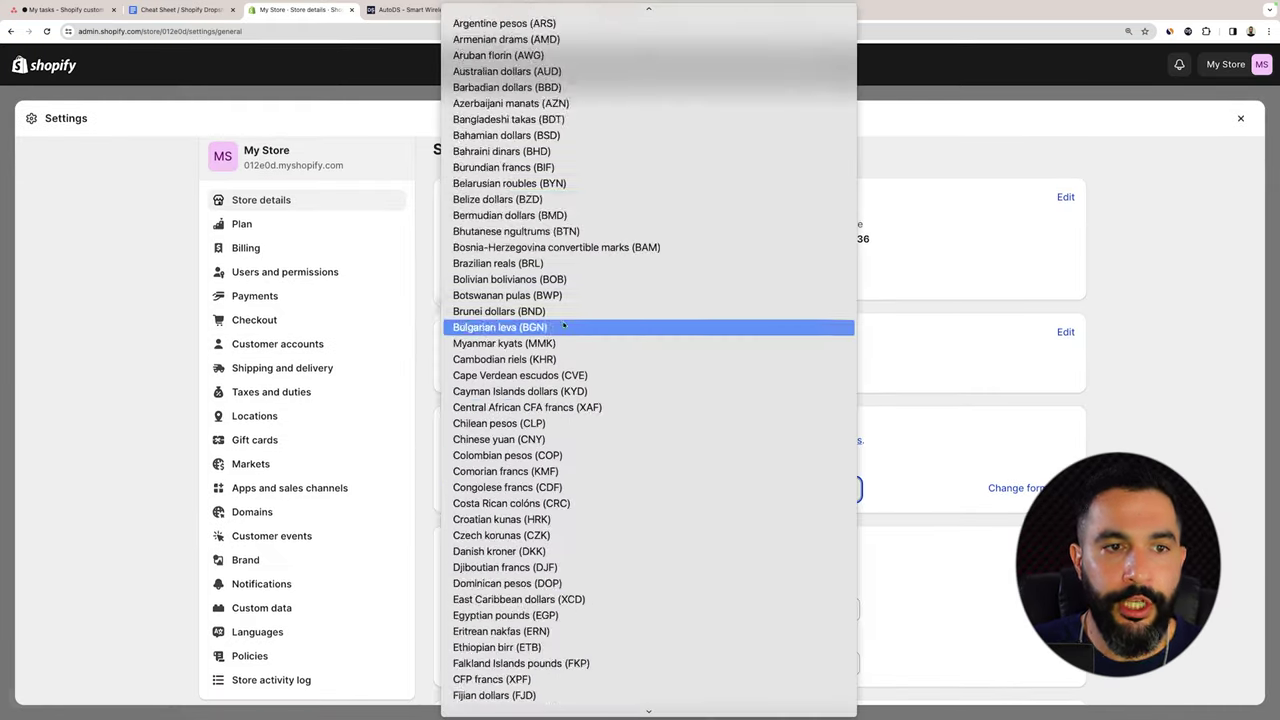
pyautogui.click(492, 13)
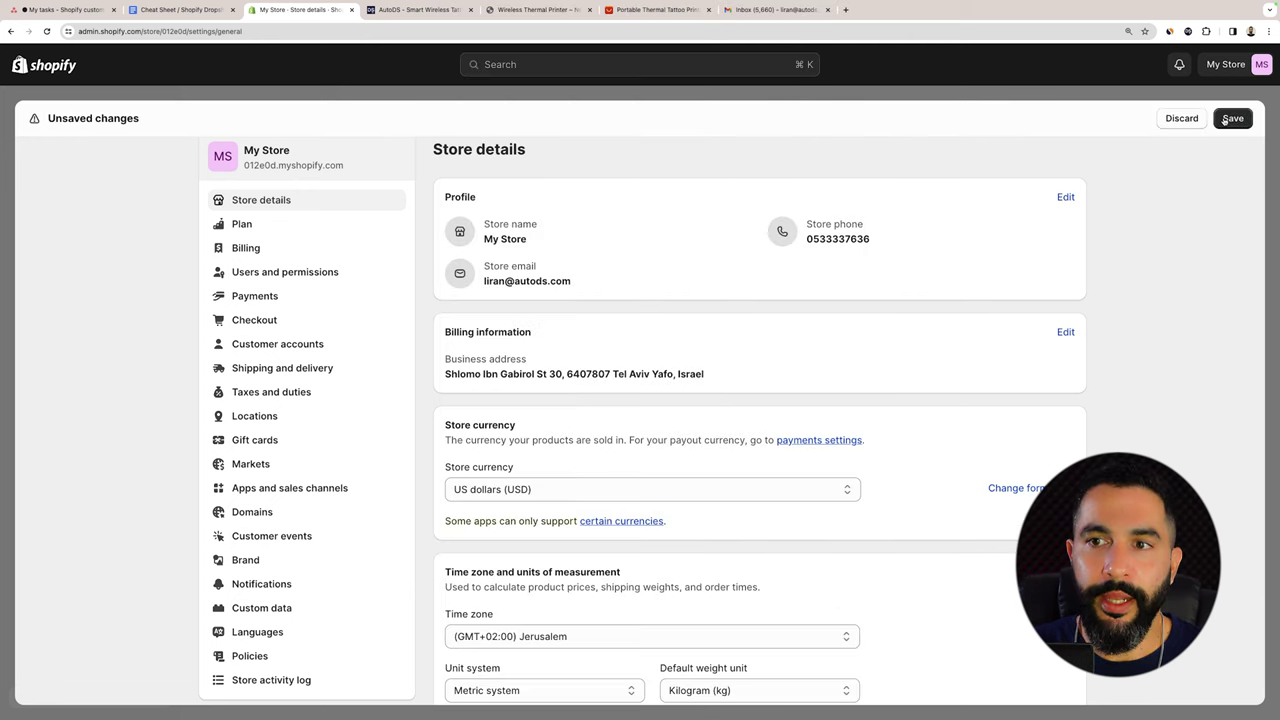
pyautogui.click(180, 9)
# Mark the USD step done in the cheat sheet and open the store's Domains settings.
pyautogui.moveTo(471, 381); pyautogui.dragTo(316, 381)
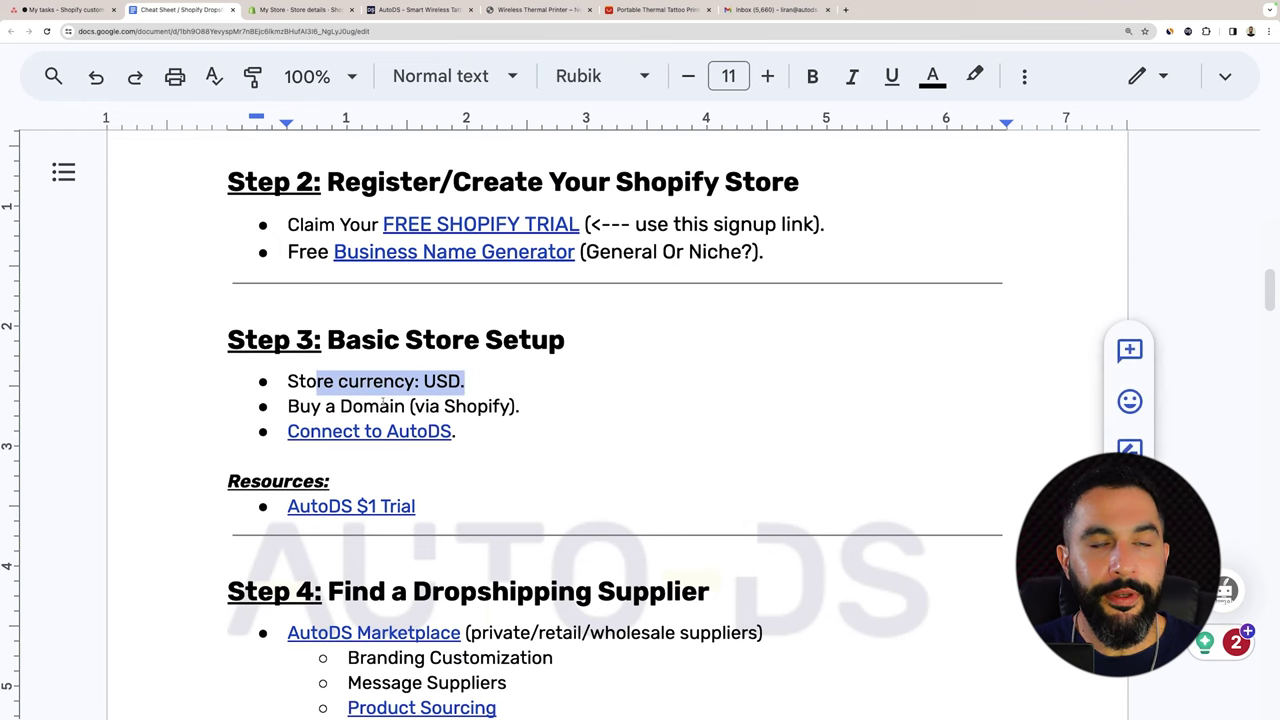
pyautogui.click(391, 406)
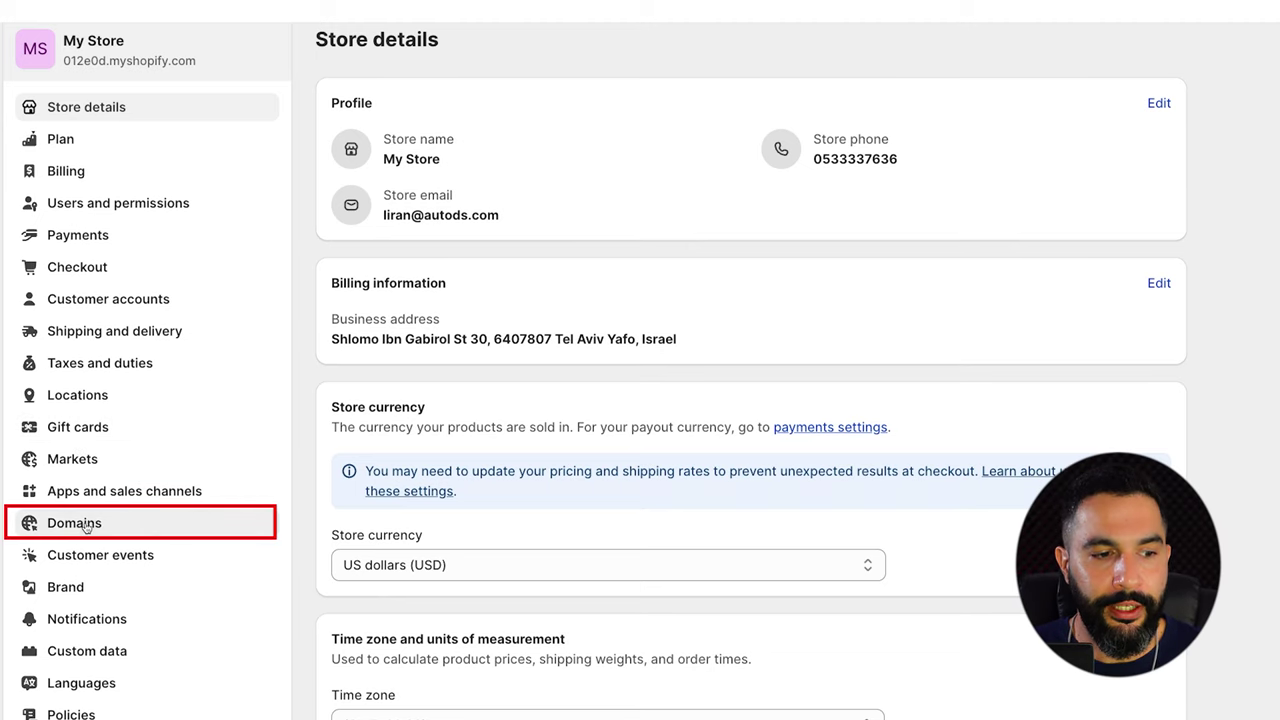
pyautogui.click(86, 527)
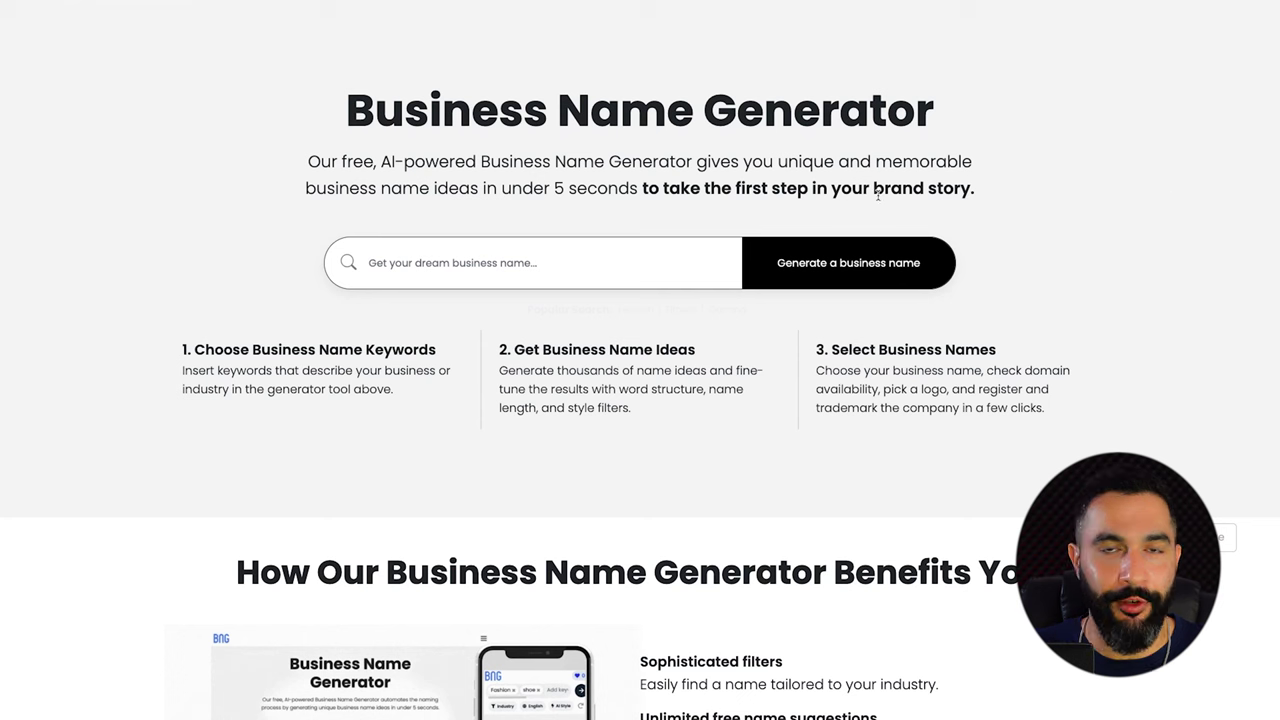
# Generate business name ideas for 'best deals' and browse the results at 150% zoom.
pyautogui.click(528, 261)
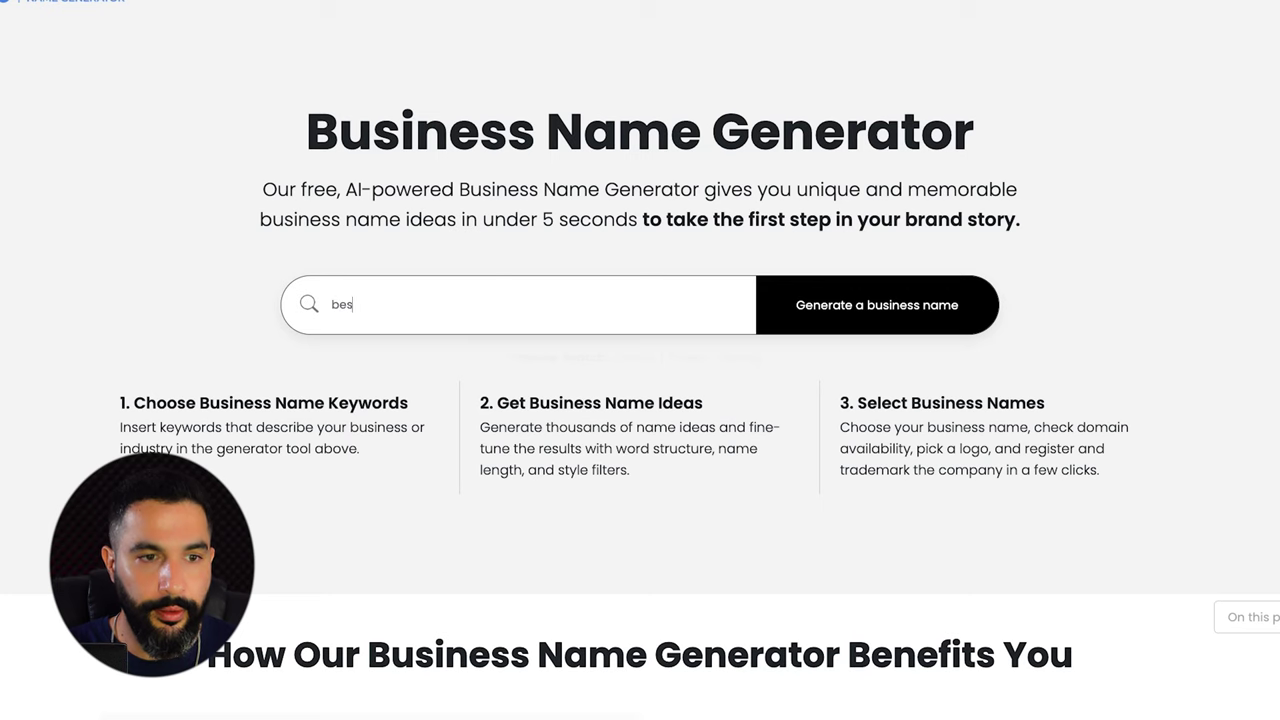
pyautogui.write('t deals')
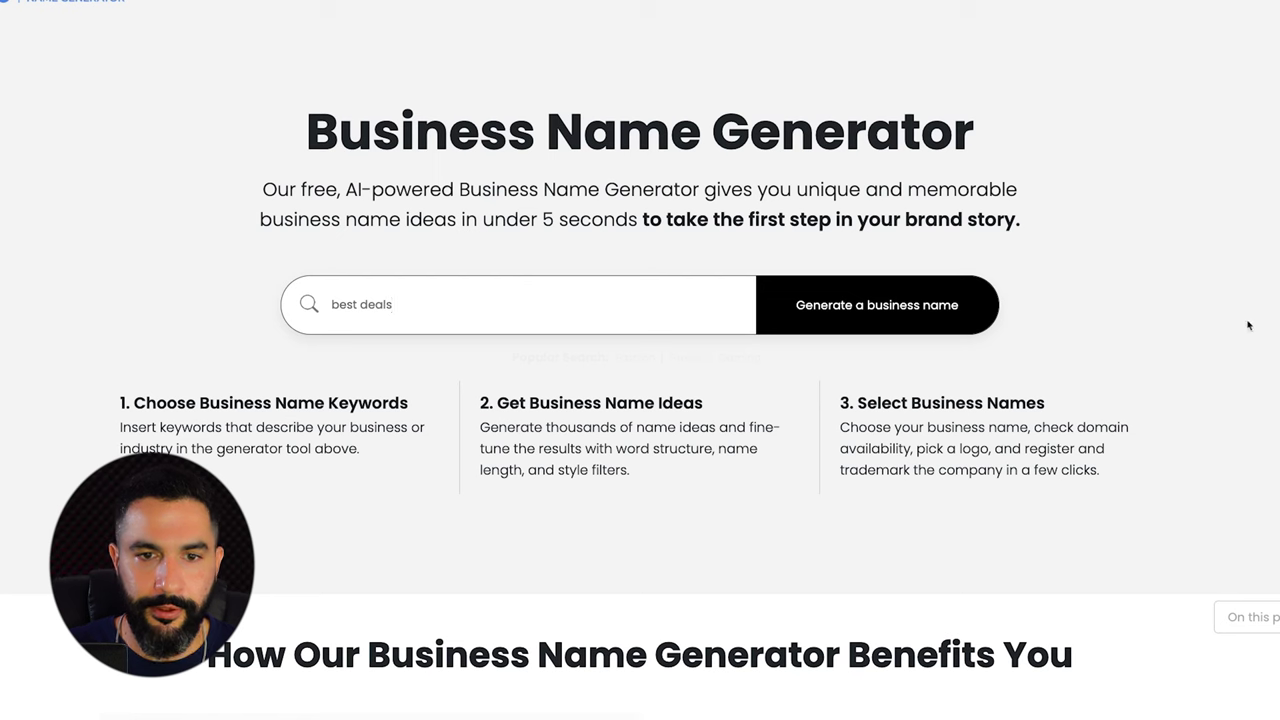
pyautogui.click(918, 327)
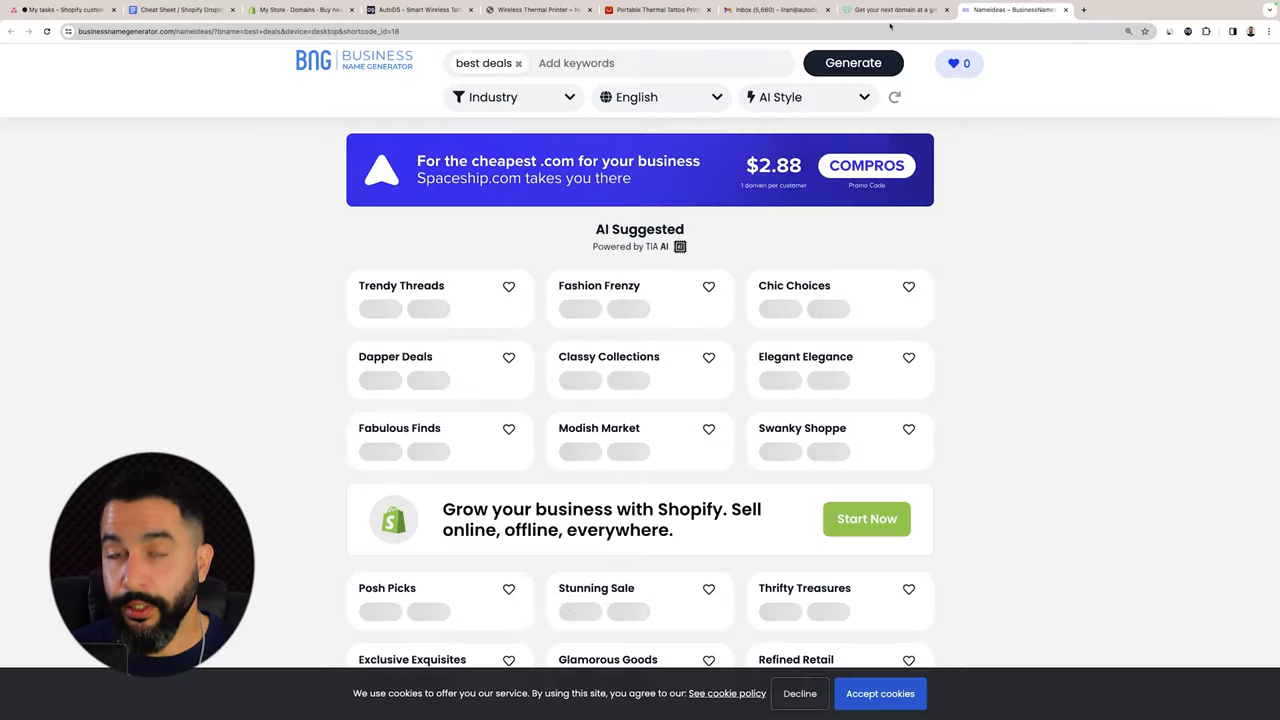
pyautogui.hotkey('ctrl', '+')
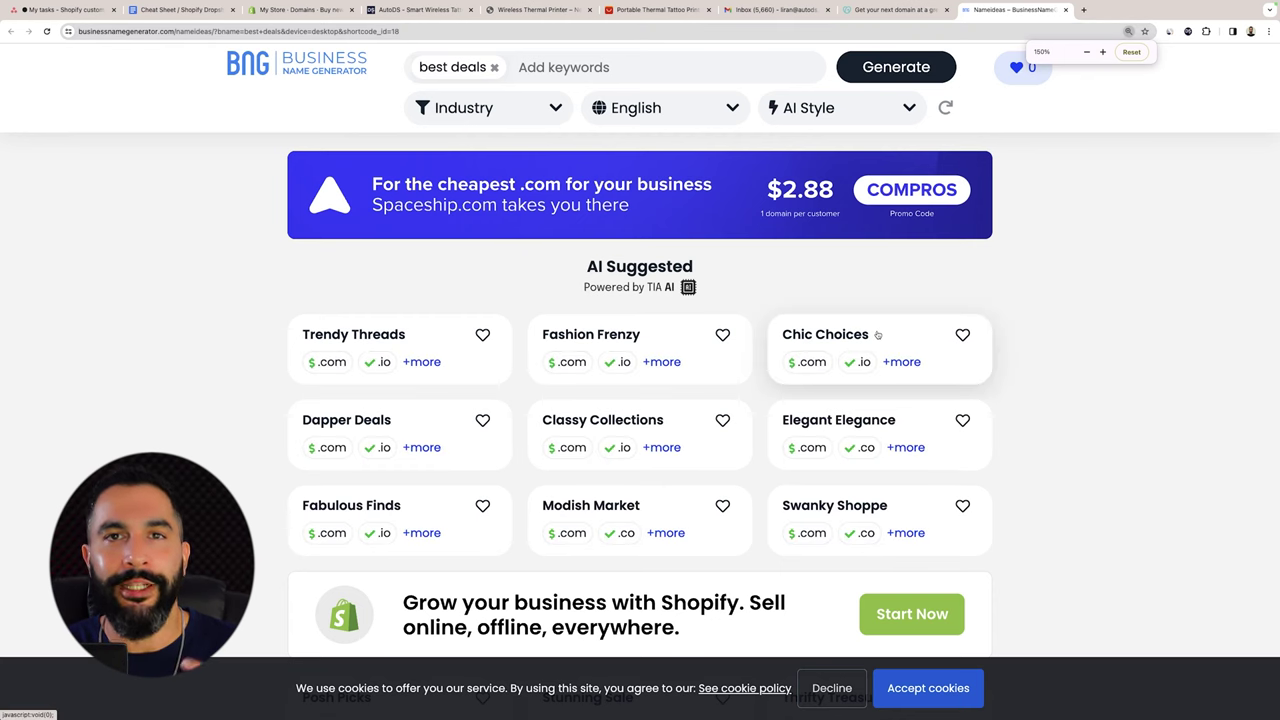
pyautogui.scroll(-2, 879, 334)
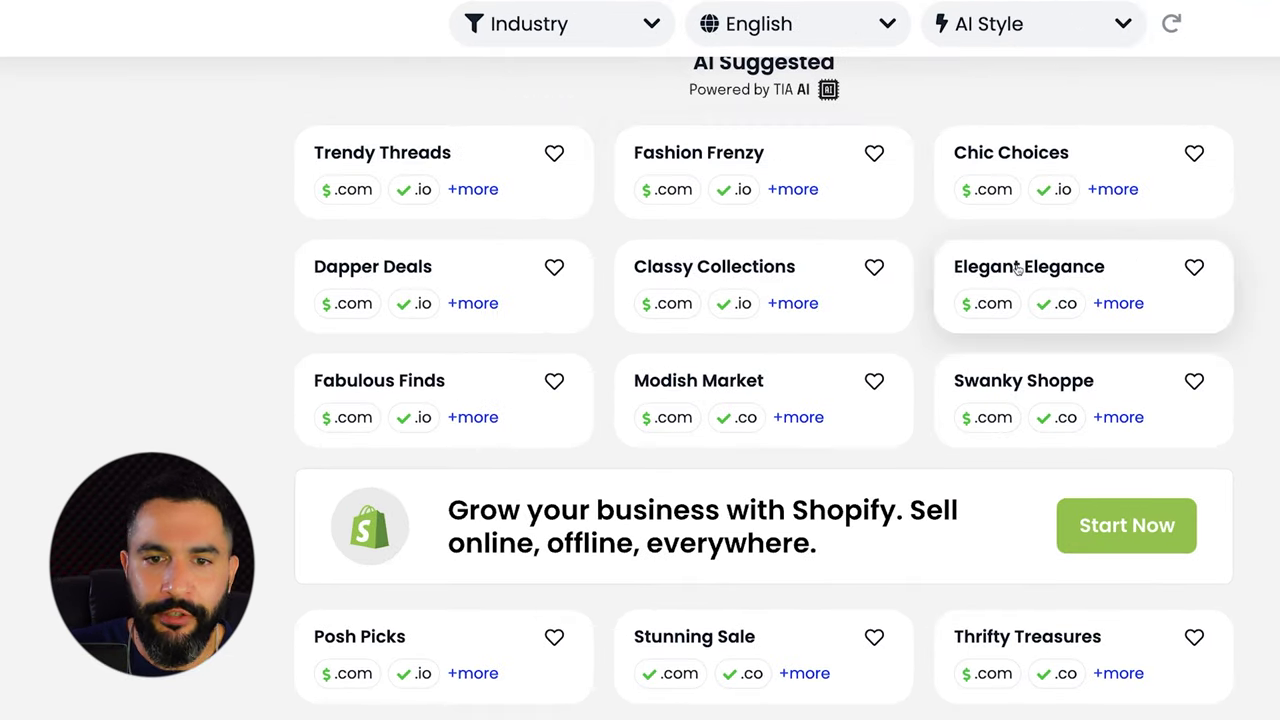
pyautogui.scroll(-5, 1056, 279)
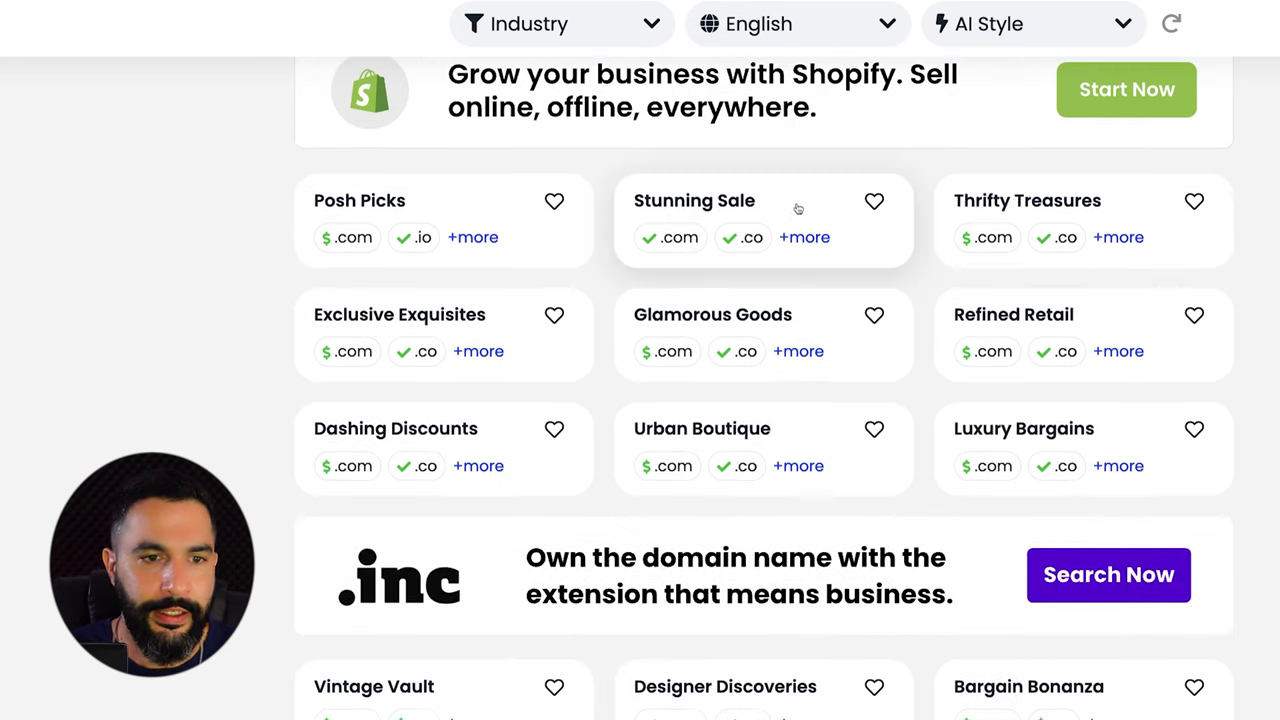
pyautogui.scroll(-4, 698, 212)
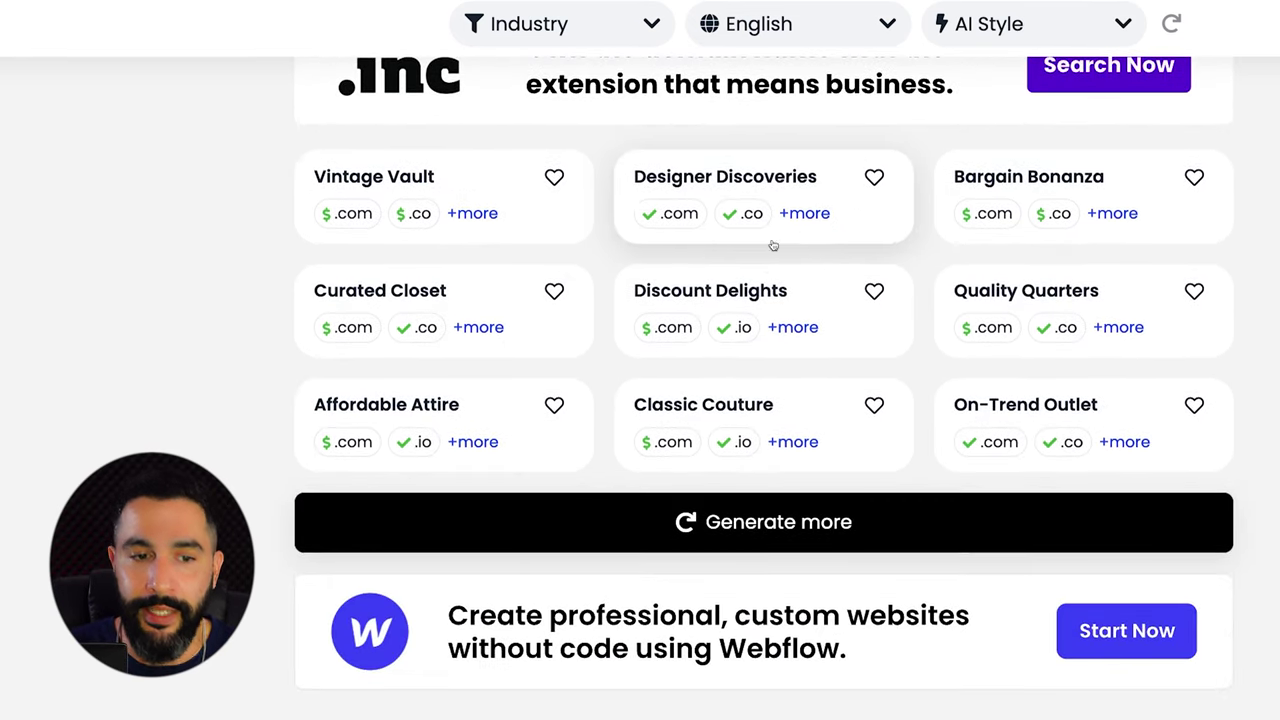
pyautogui.scroll(7, 424, 215)
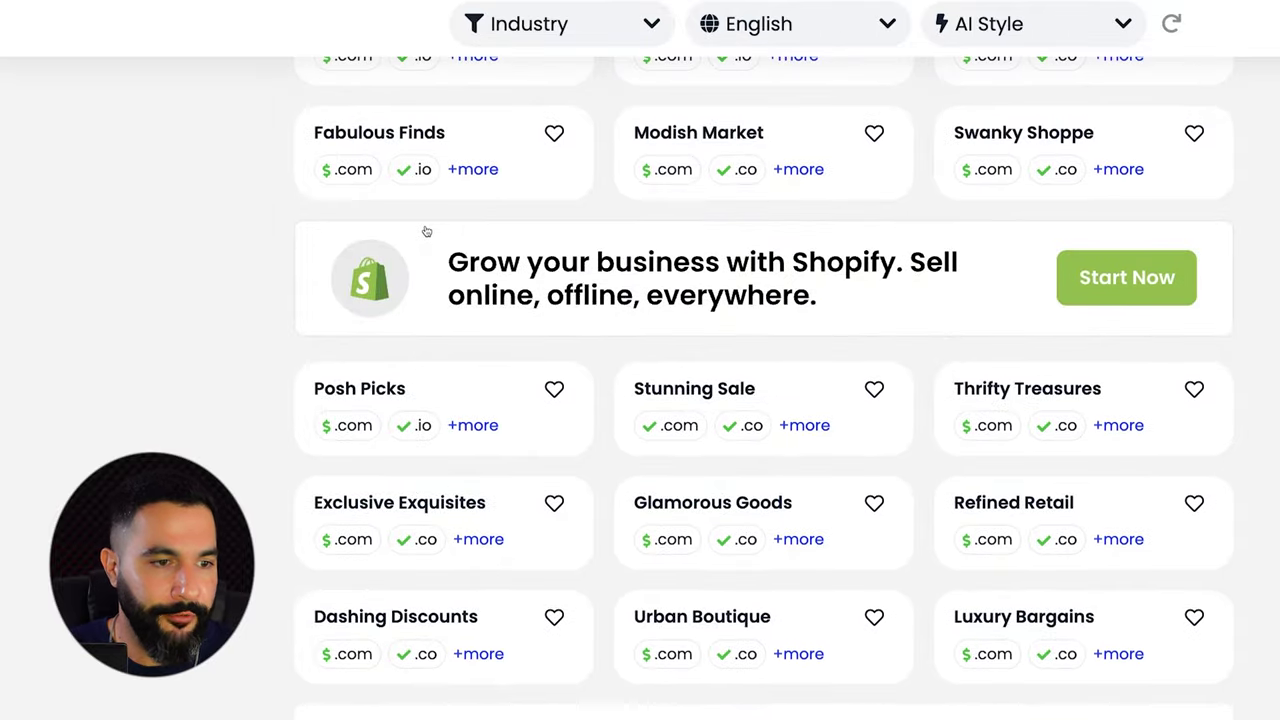
pyautogui.scroll(-1, 426, 231)
pyautogui.scroll(1, 426, 231)
pyautogui.scroll(-1, 466, 537)
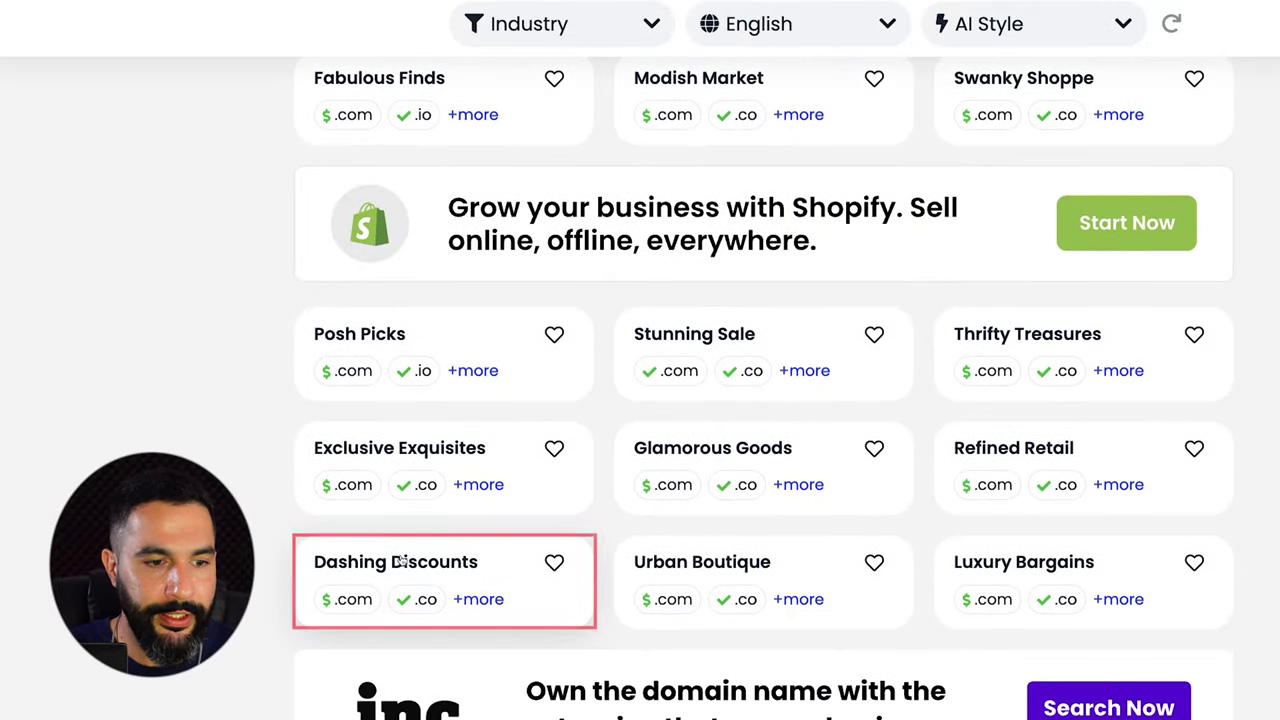
# Compare available domains for Dashing Discounts and Stunning Sale, then return to Shopify's Buy new domain.
pyautogui.click(400, 580)
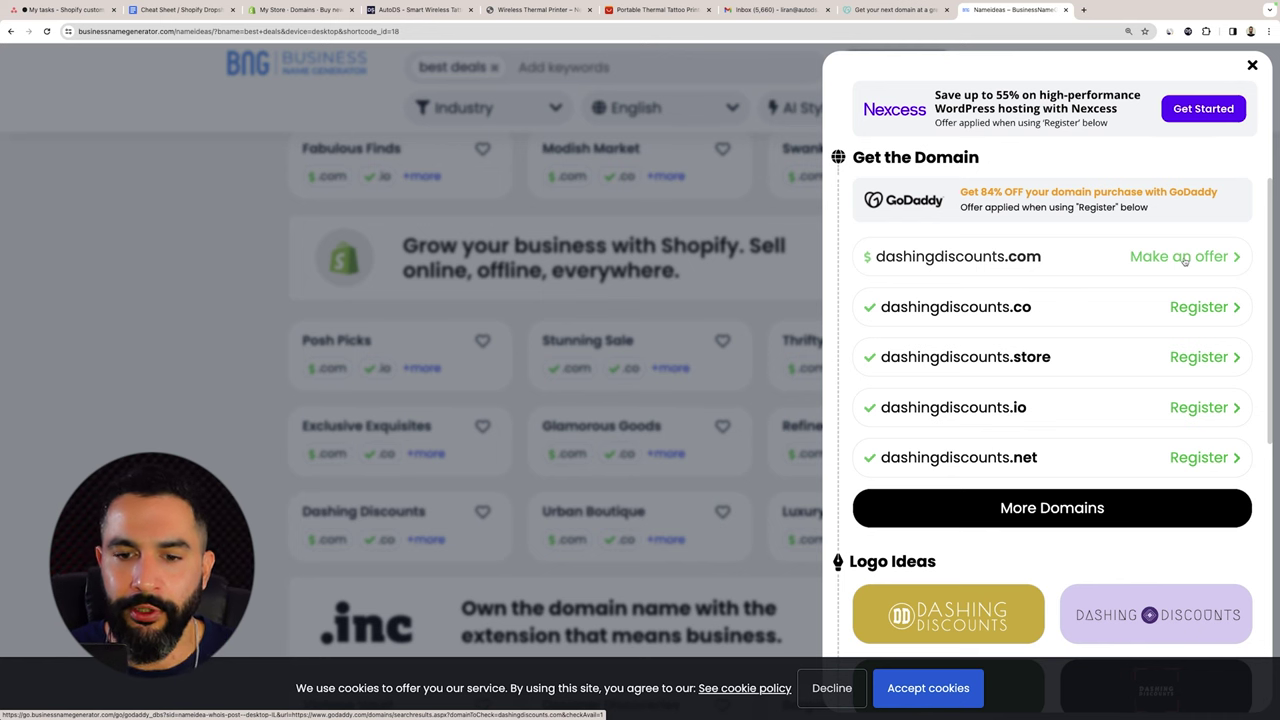
pyautogui.scroll(-3, 1185, 260)
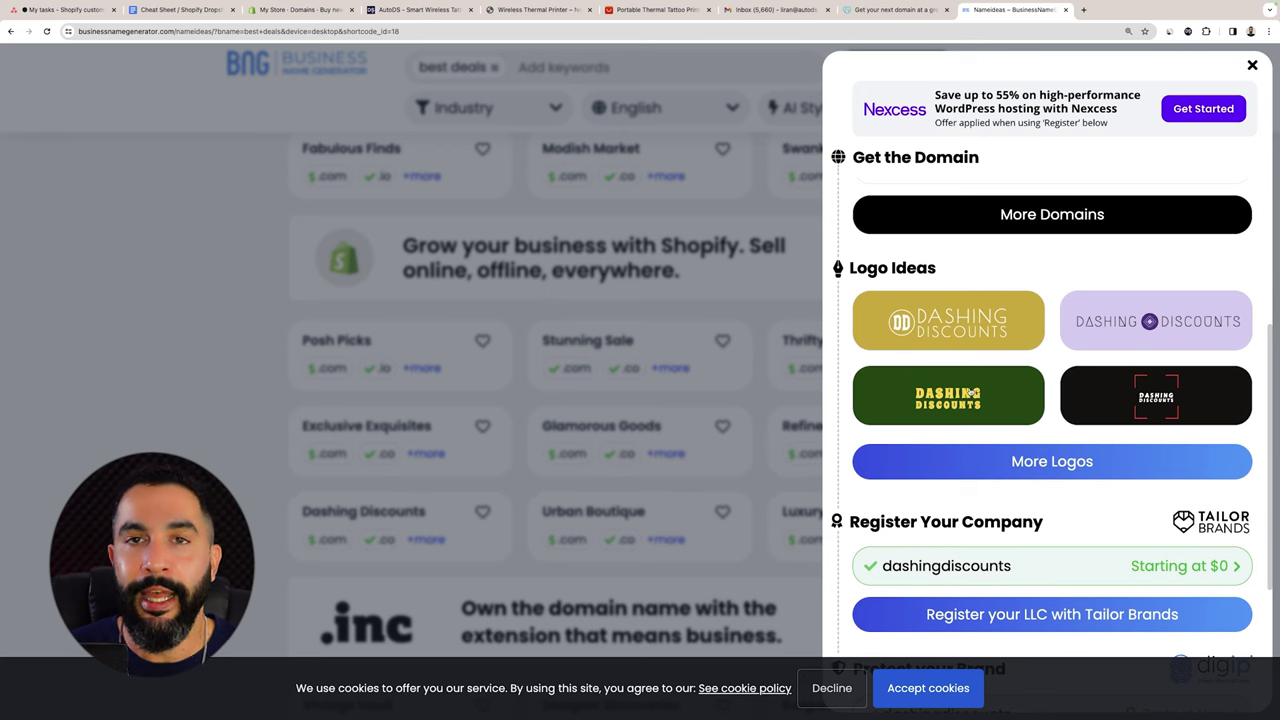
pyautogui.scroll(-2, 1030, 370)
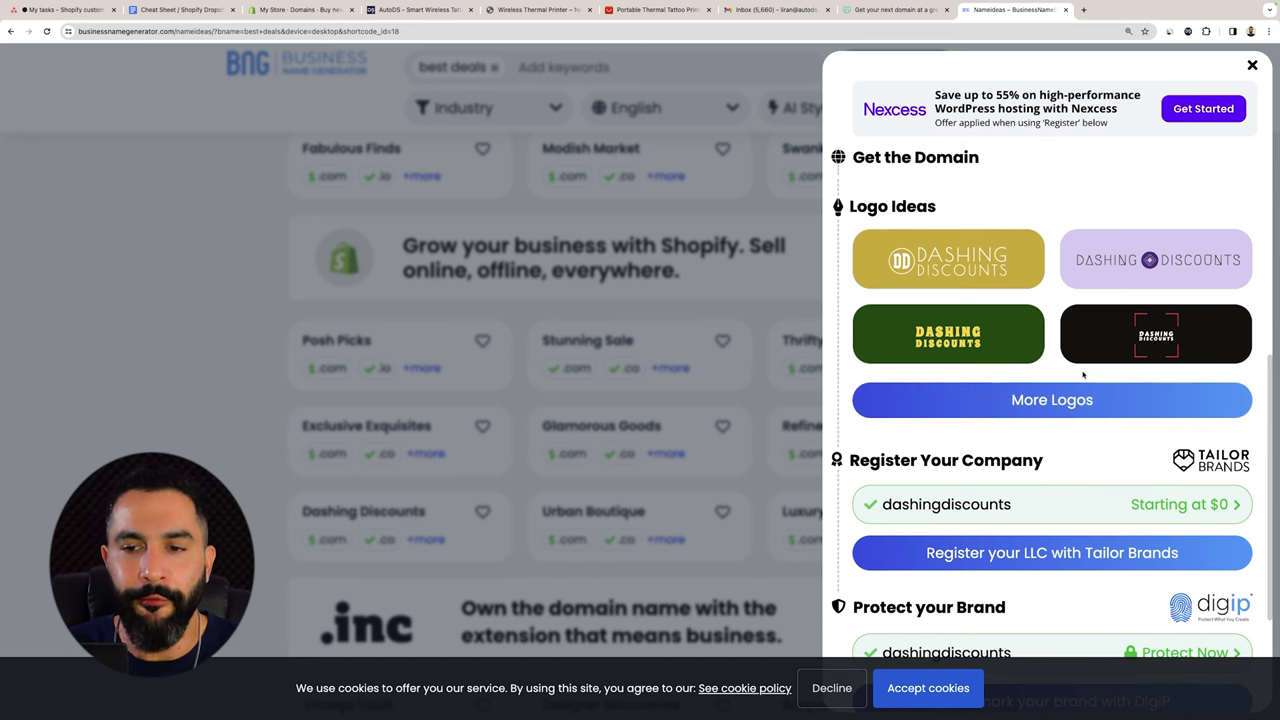
pyautogui.scroll(-2, 1075, 400)
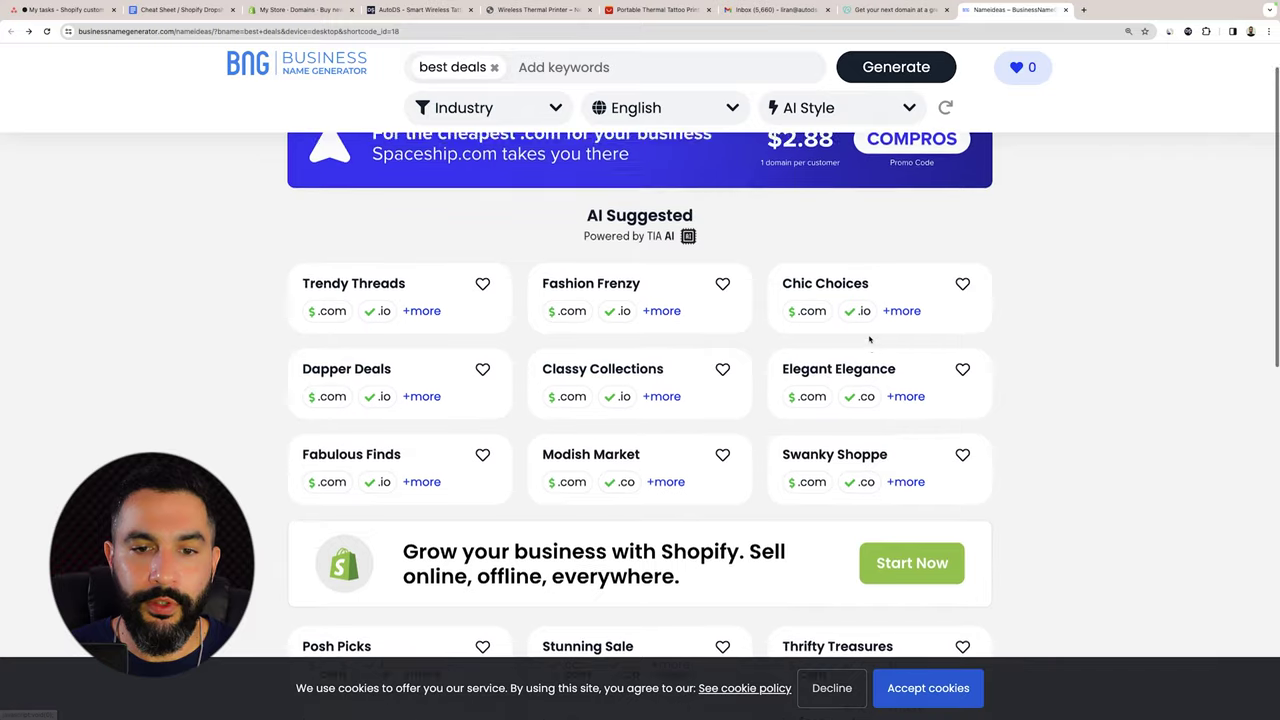
pyautogui.scroll(-3, 869, 340)
pyautogui.scroll(-2, 869, 340)
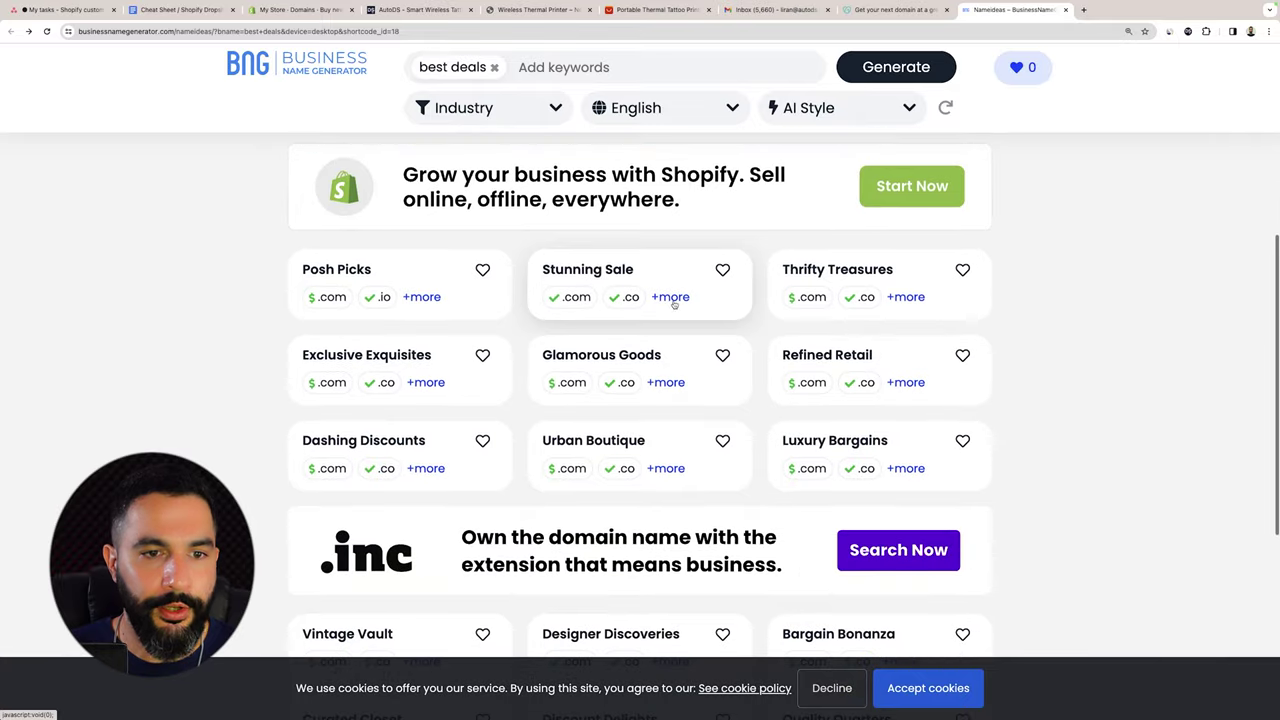
pyautogui.click(672, 297)
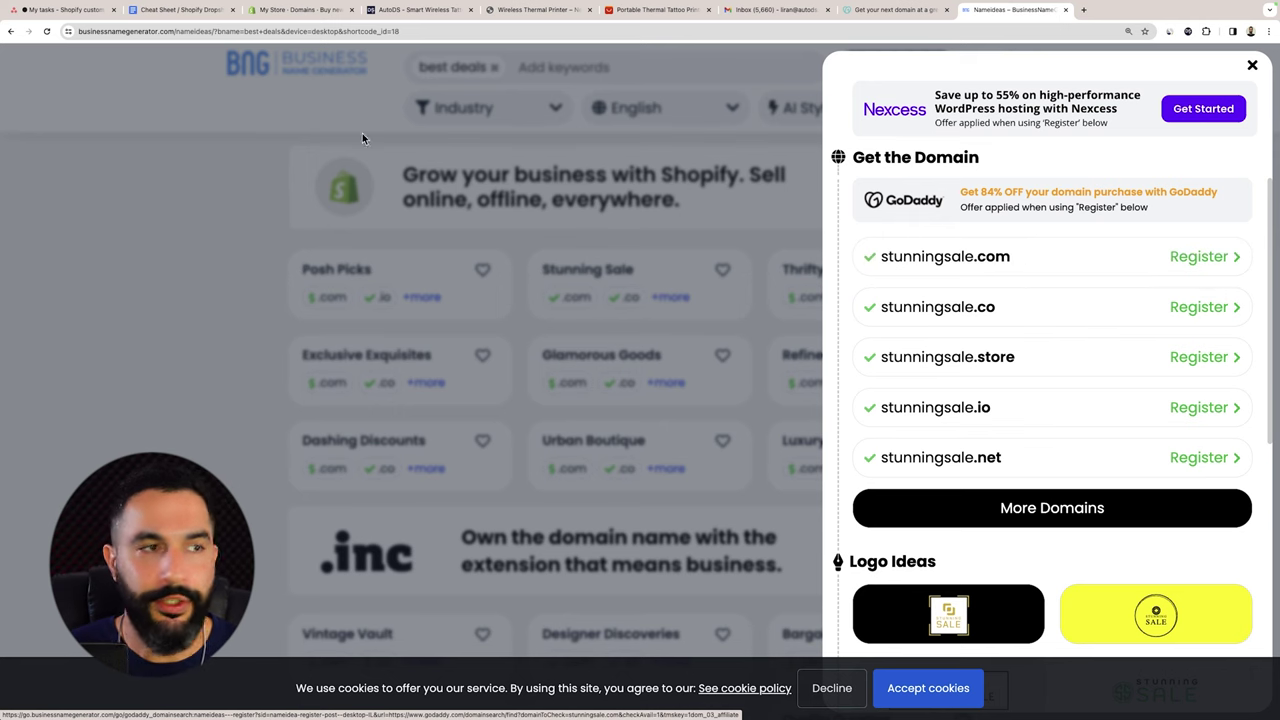
pyautogui.click(300, 10)
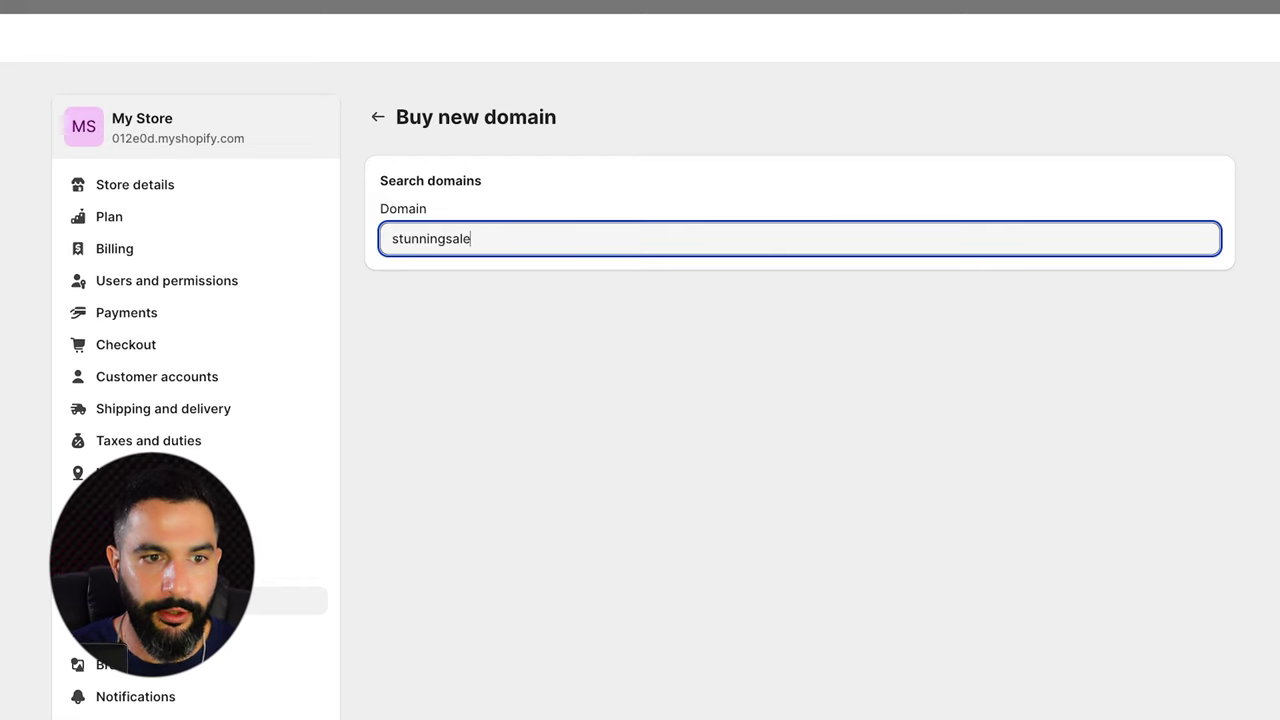
# Search 'stunningsale' and choose to buy stunningsale.com at $15.00 USD/year.
pyautogui.write('s')
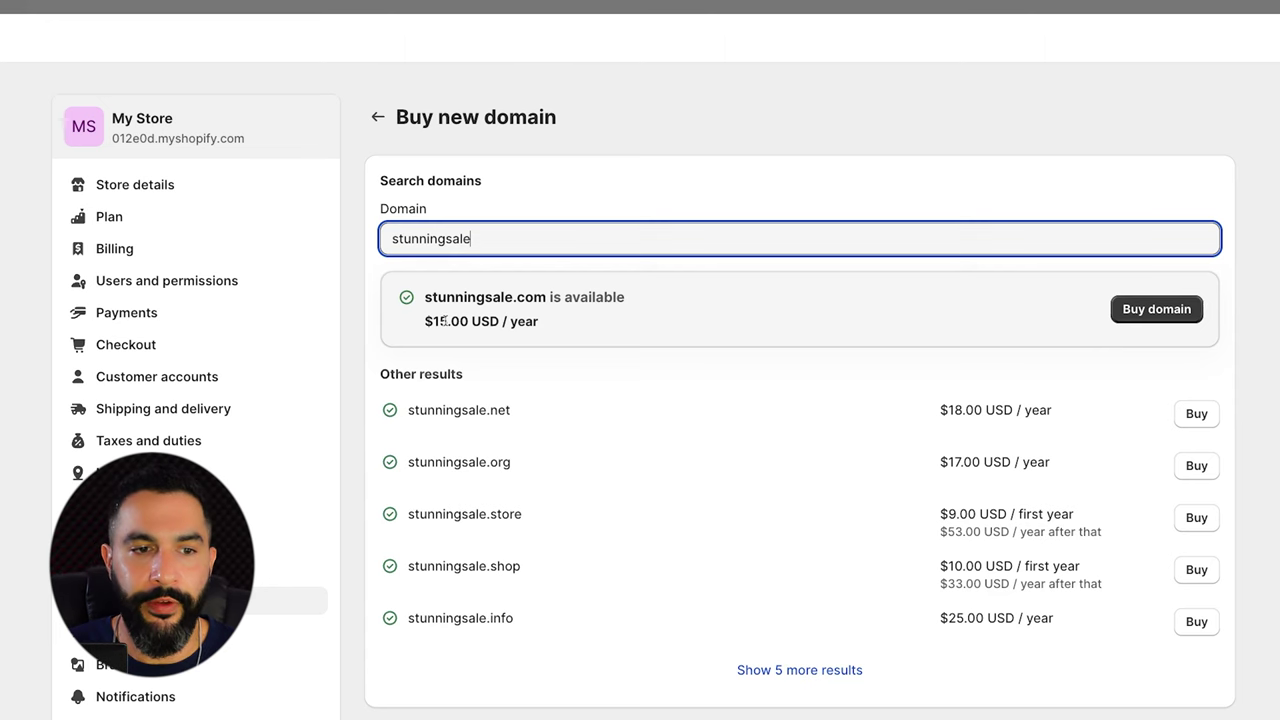
pyautogui.click(1157, 310)
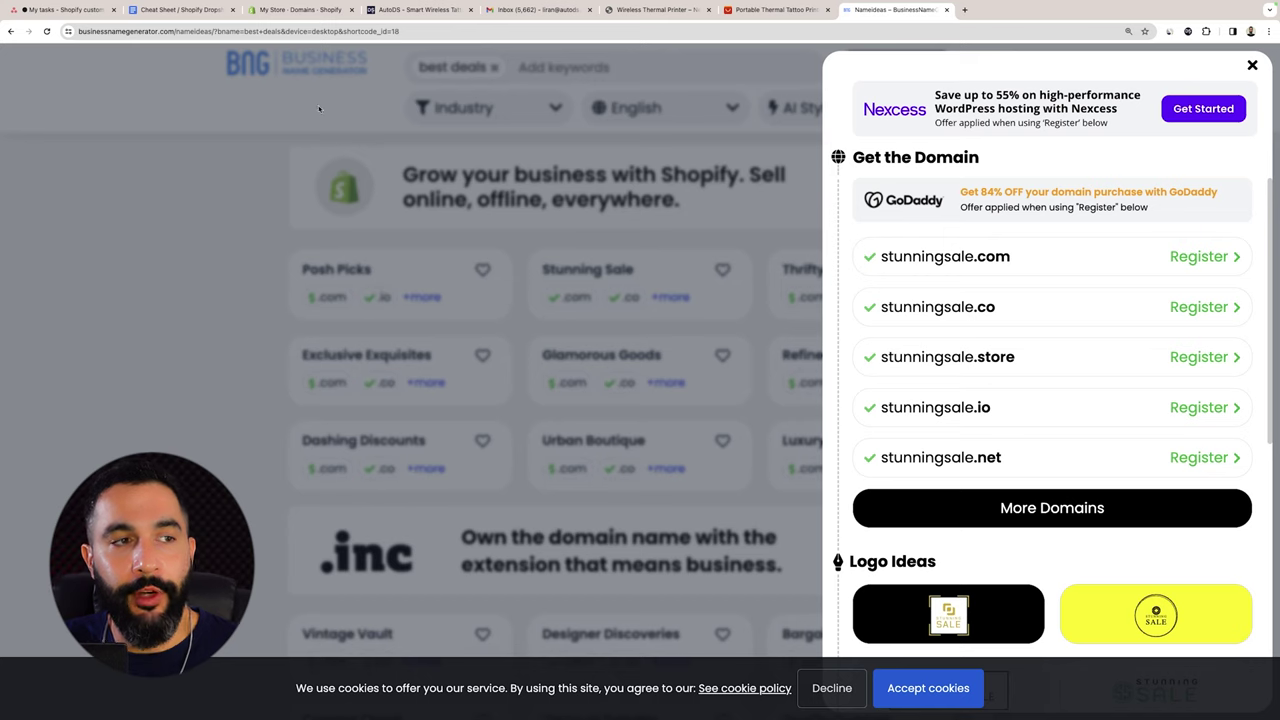
pyautogui.click(273, 14)
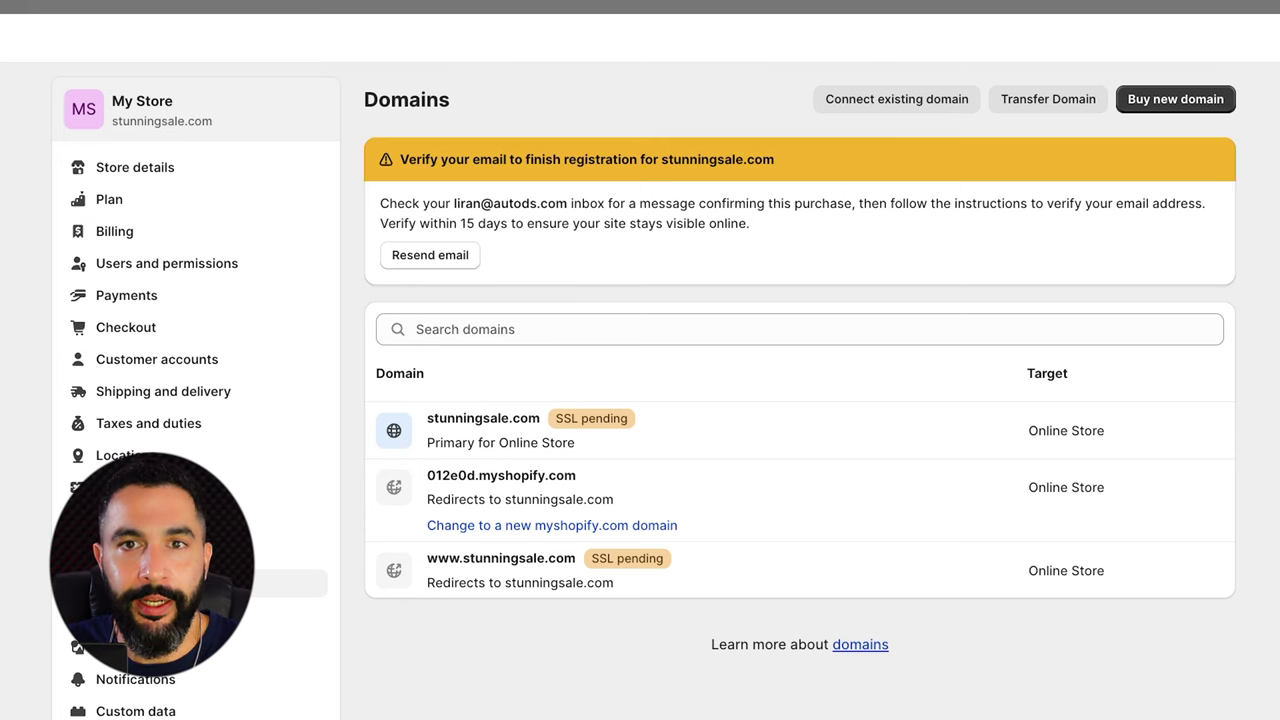
pyautogui.scroll(-1, 427, 146)
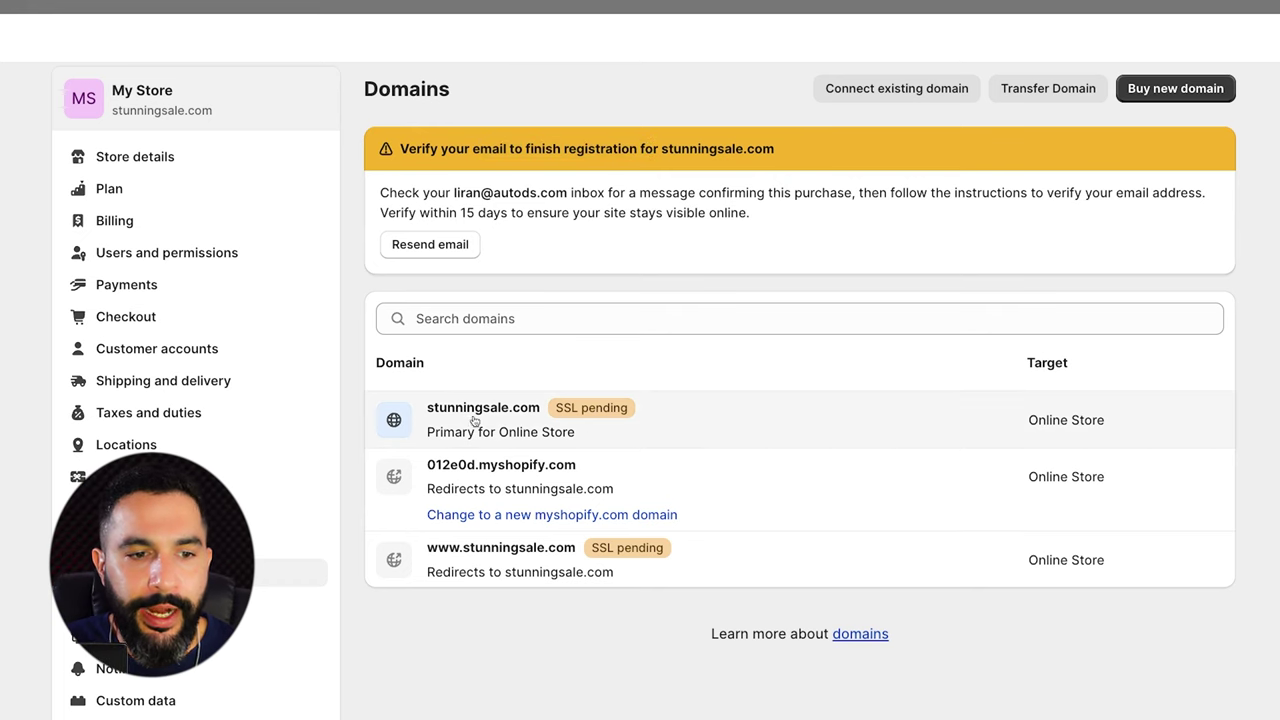
pyautogui.scroll(-2, 472, 420)
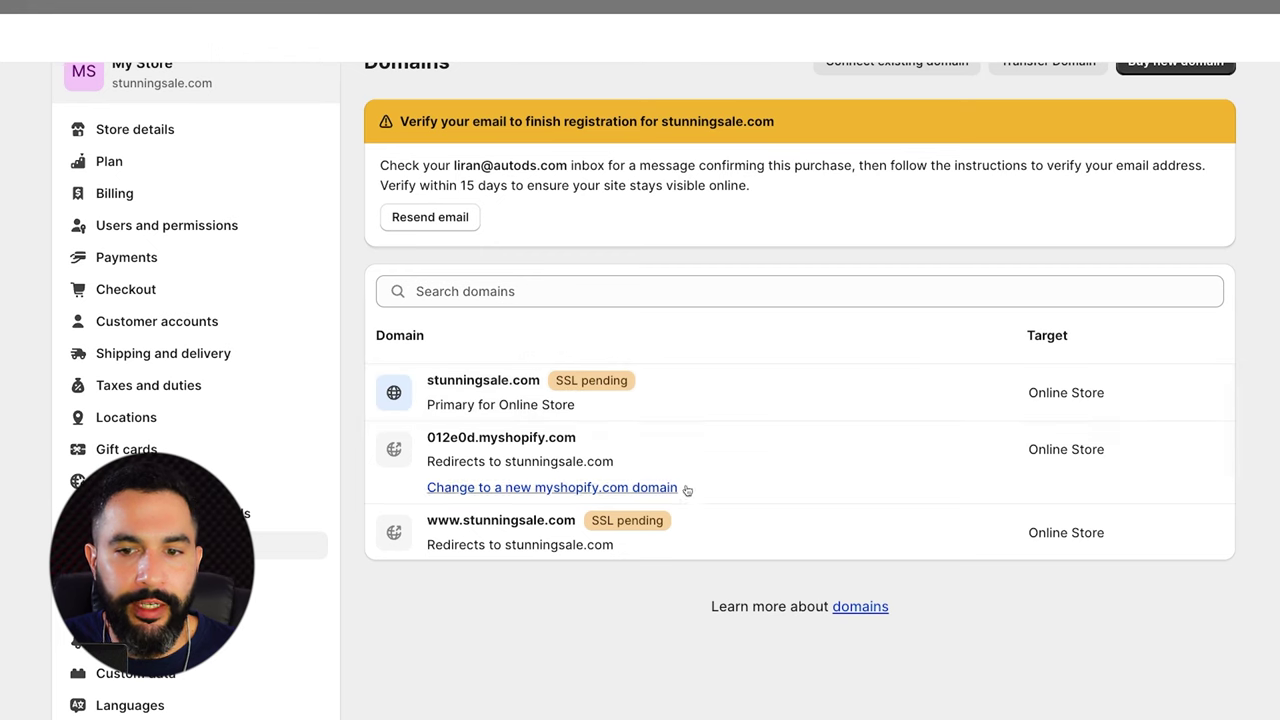
pyautogui.scroll(2, 249, 141)
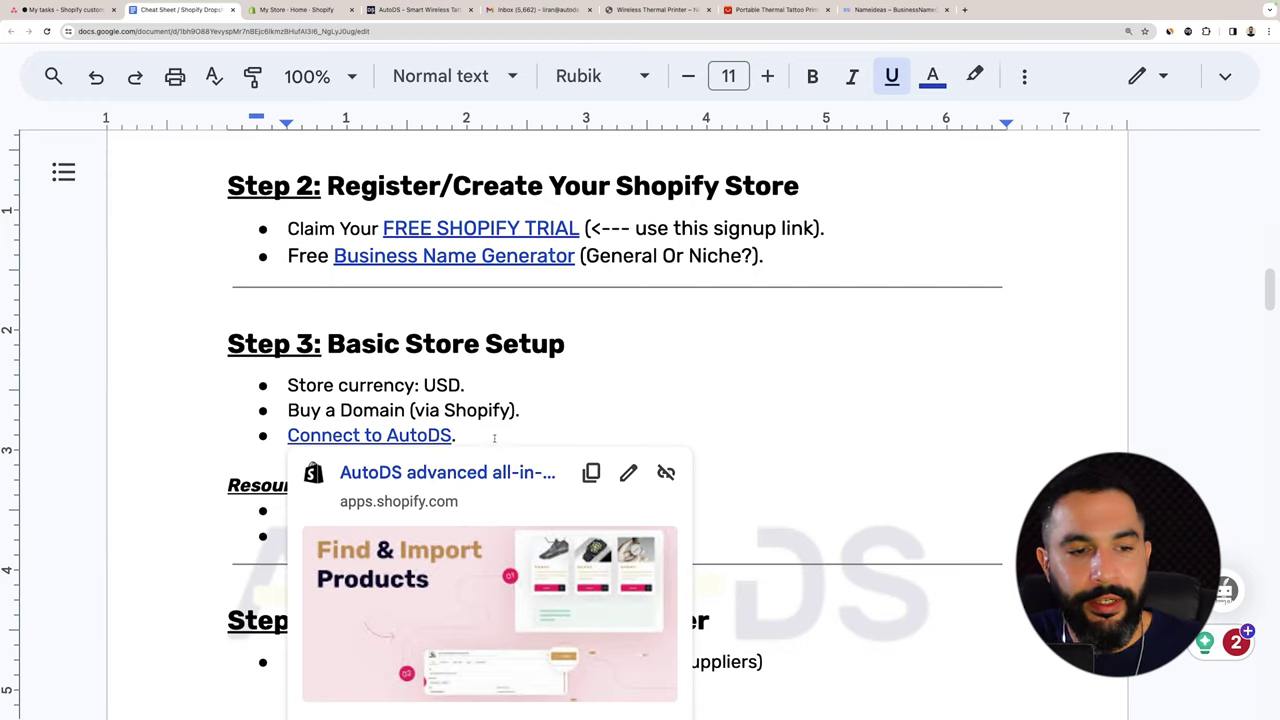
pyautogui.press('End')
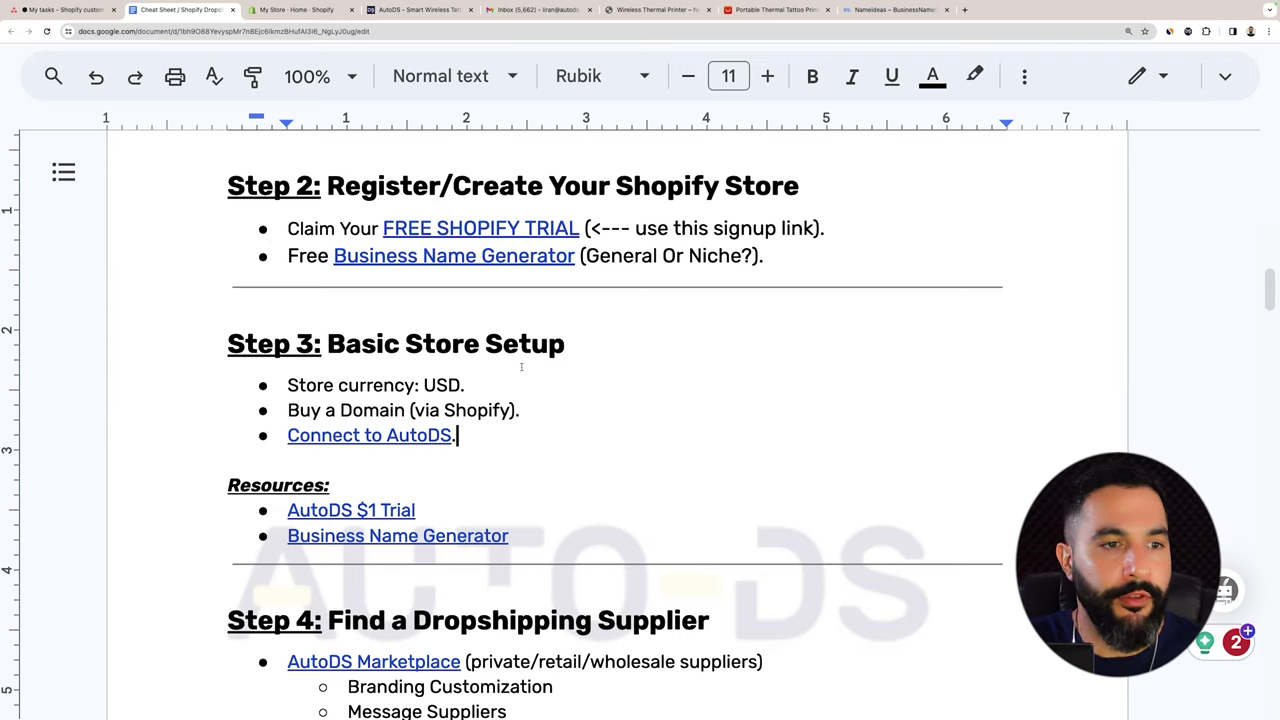
pyautogui.scroll(-4, 438, 203)
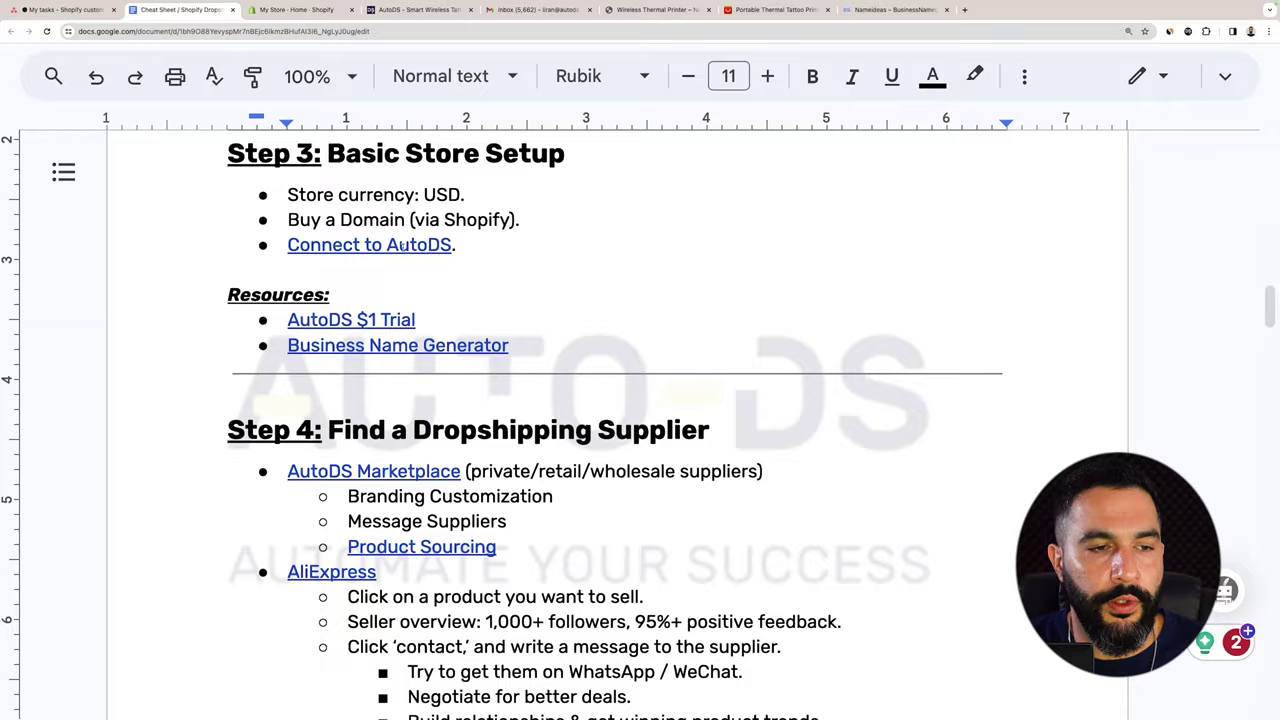
pyautogui.click(392, 245)
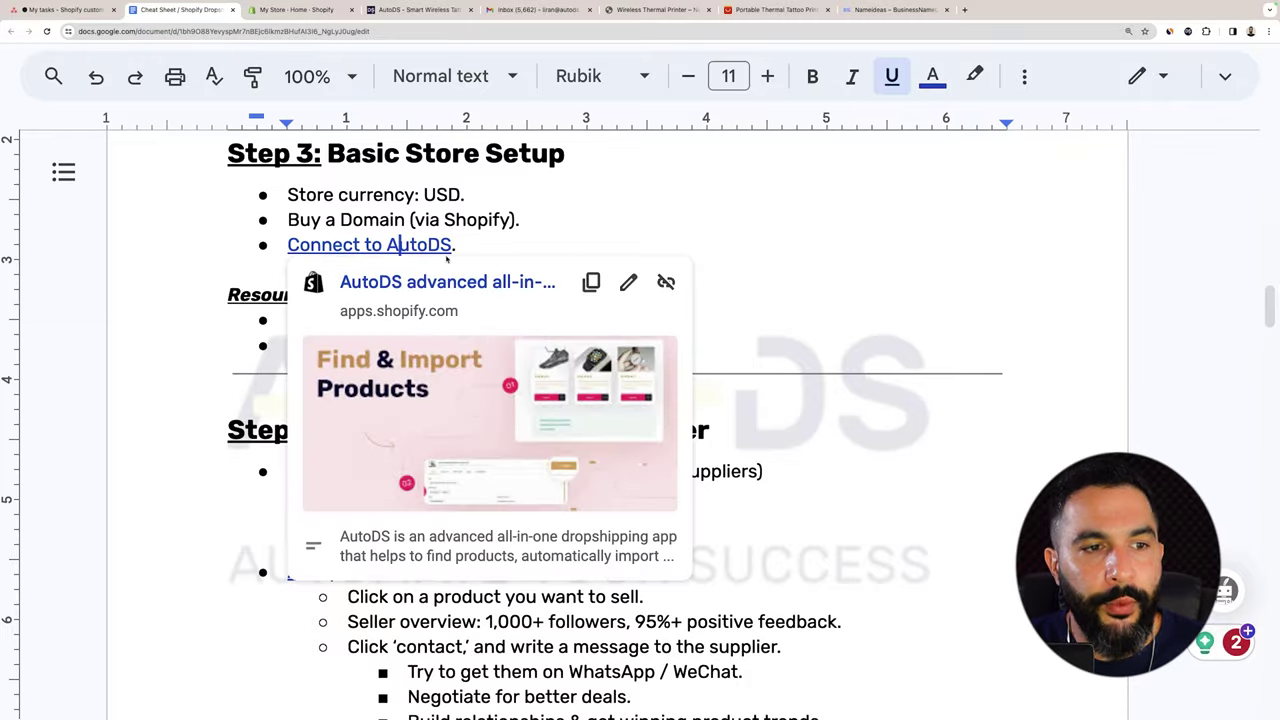
pyautogui.click(485, 246)
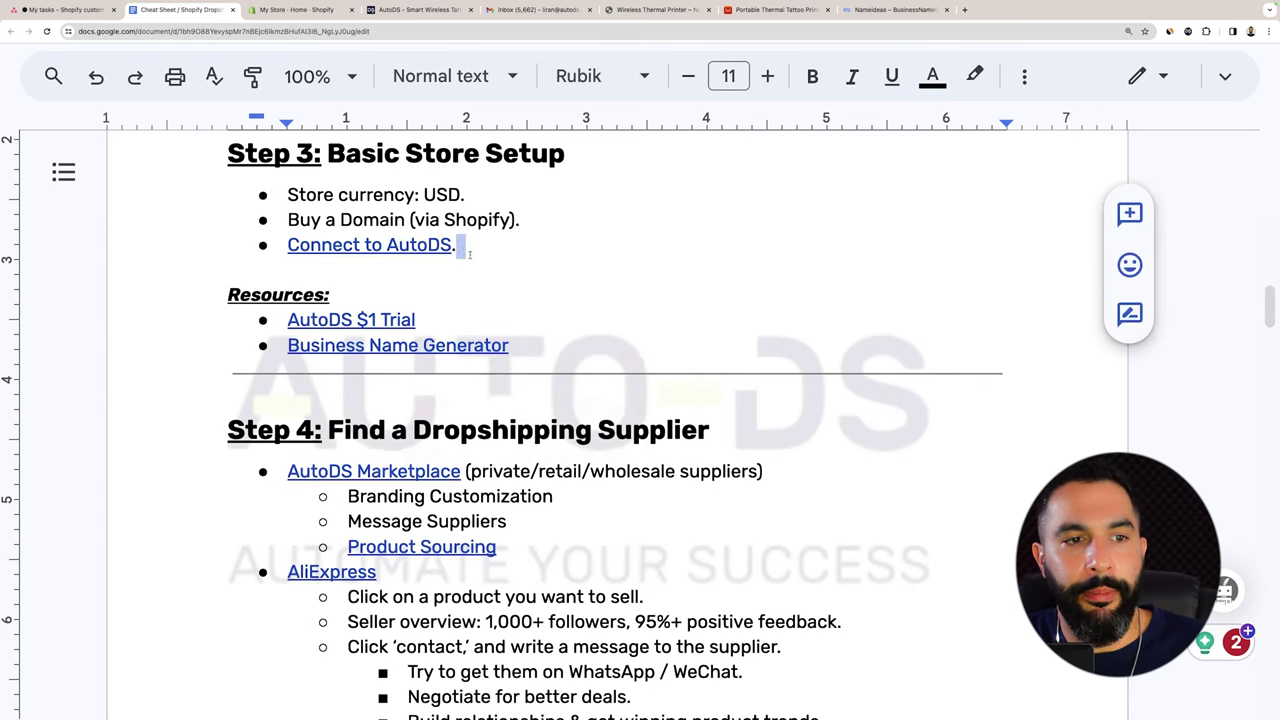
pyautogui.click(429, 245)
# Find AutoDS All-In-One Dropshipping in the Shopify App Store by searching 'autods' and install it.
pyautogui.click(298, 10)
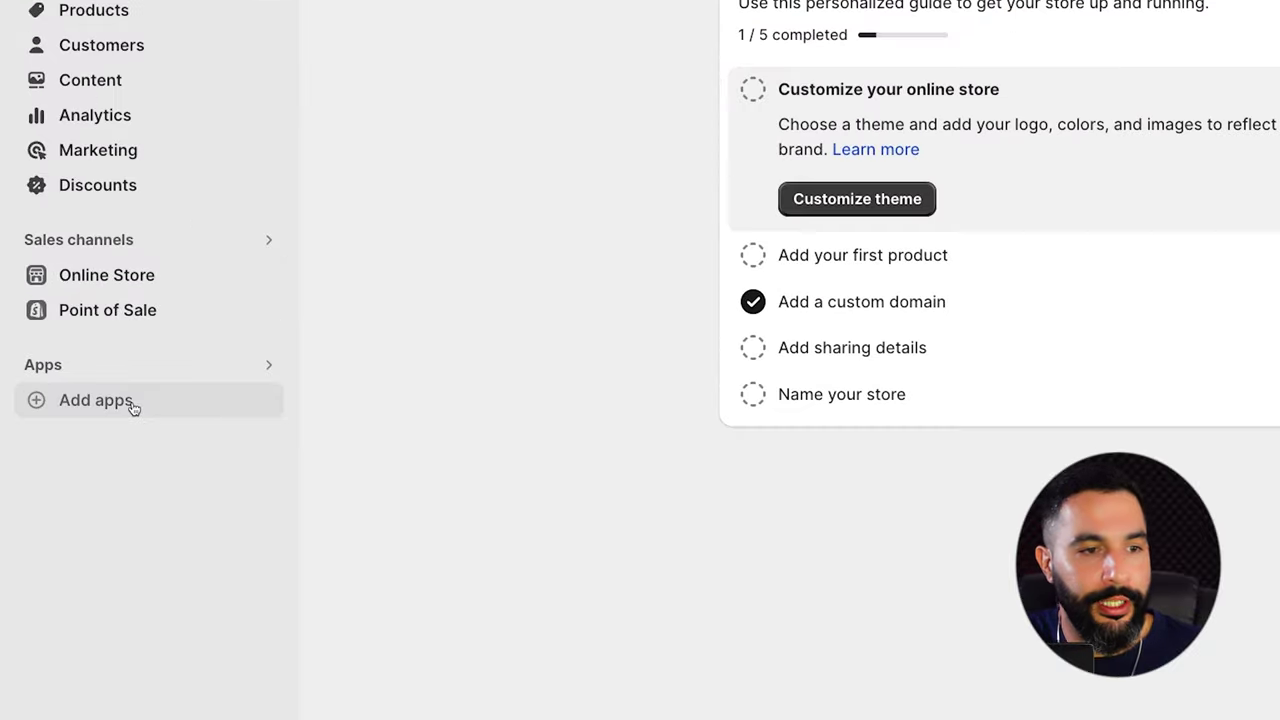
pyautogui.click(133, 407)
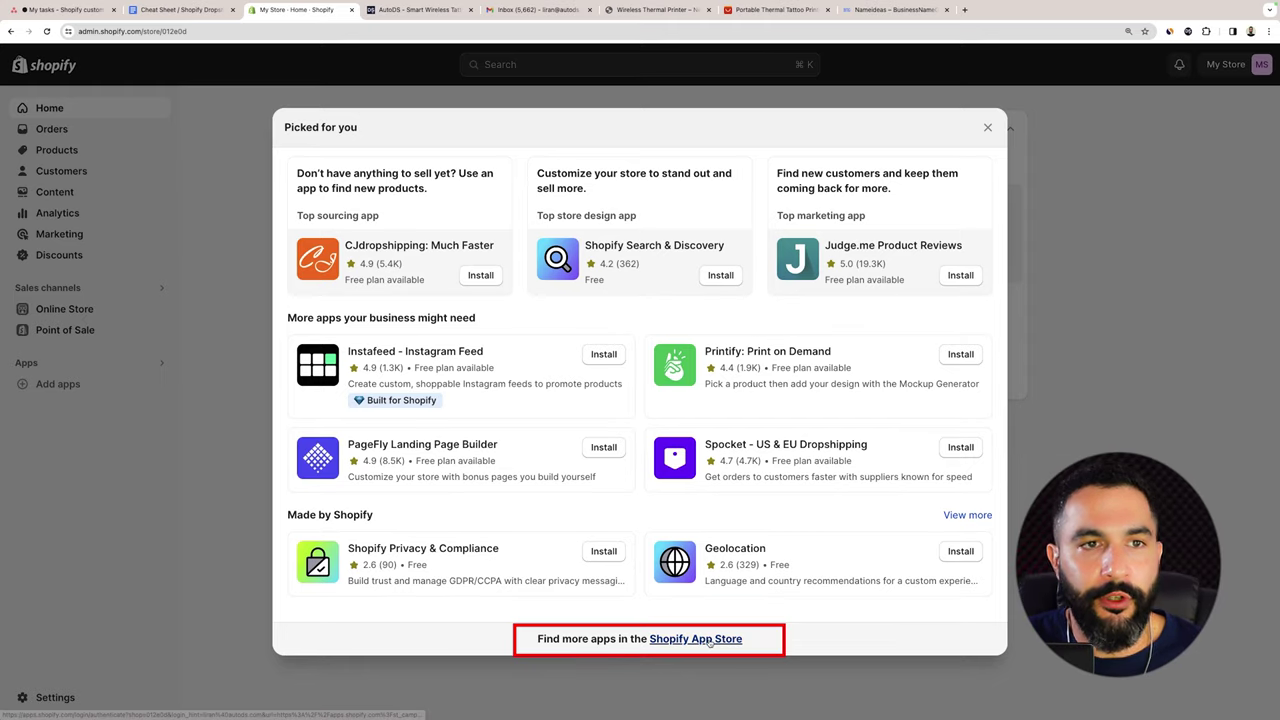
pyautogui.click(696, 639)
pyautogui.write('autods')
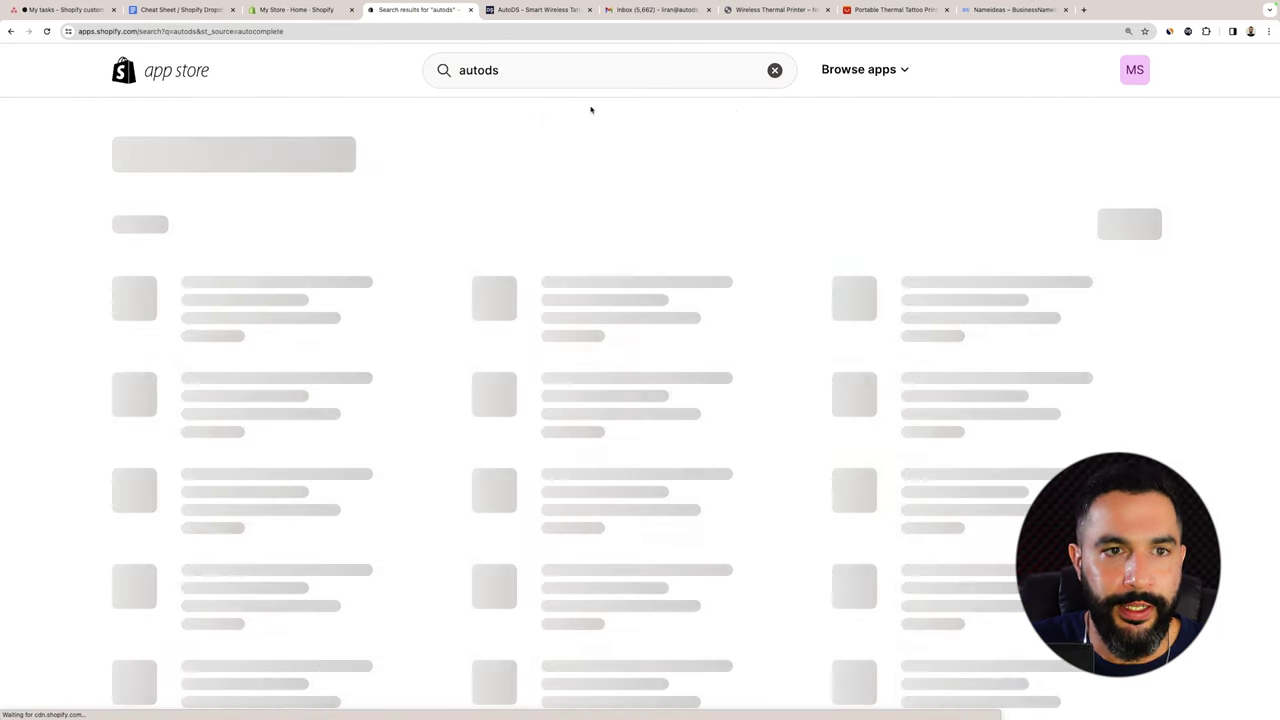
pyautogui.click(258, 270)
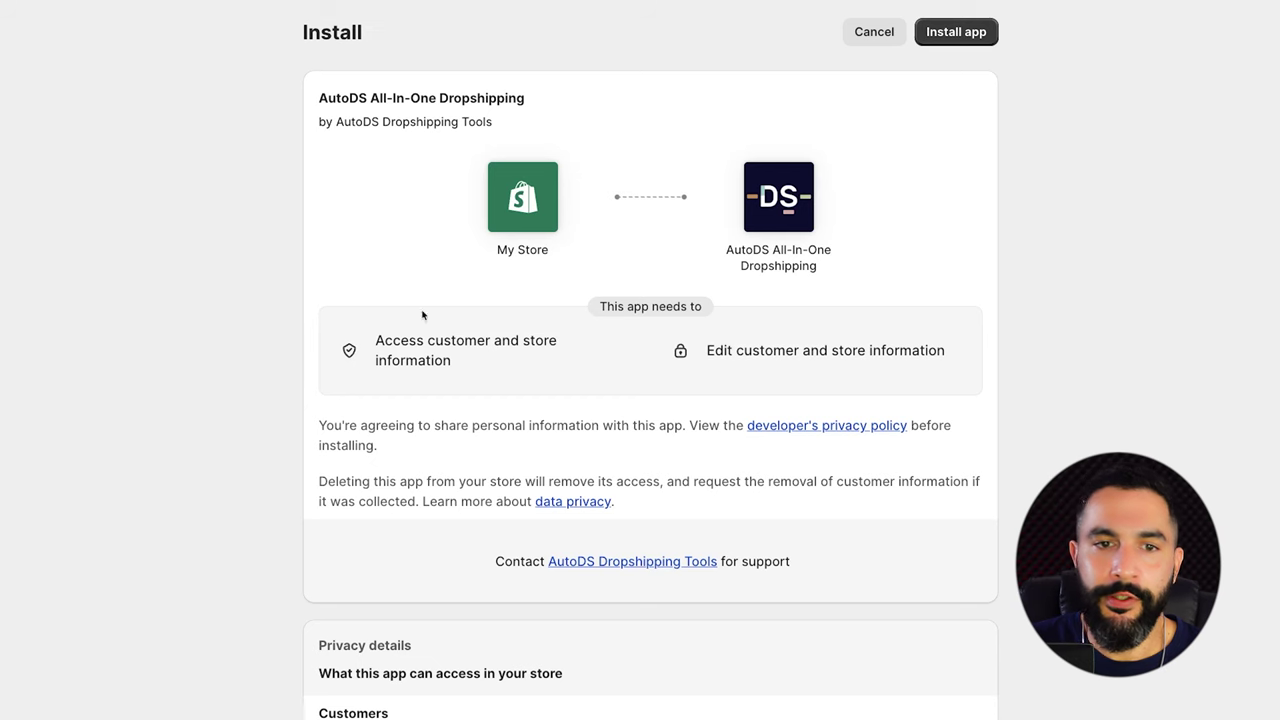
pyautogui.click(970, 40)
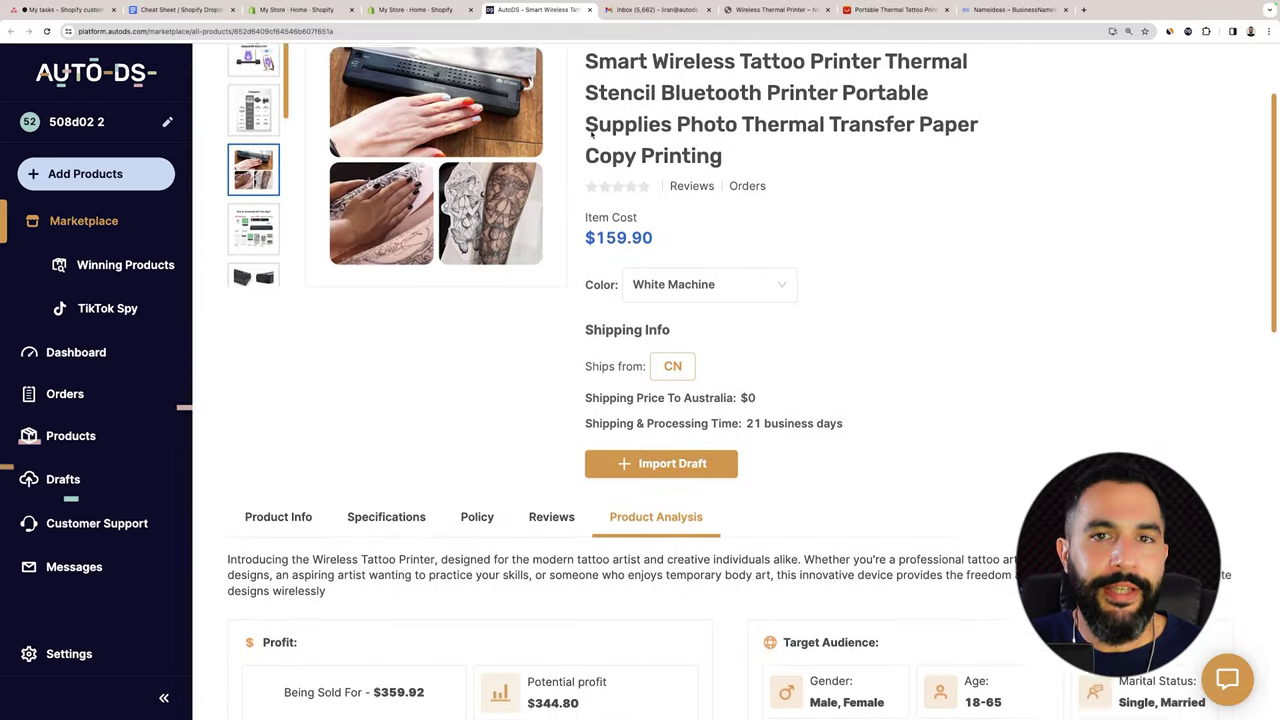
# Leave the AutoDS product page for the AliExpress Portable Thermal Tattoo Printer listing ($134.36).
pyautogui.scroll(3, 605, 126)
pyautogui.scroll(-4, 605, 126)
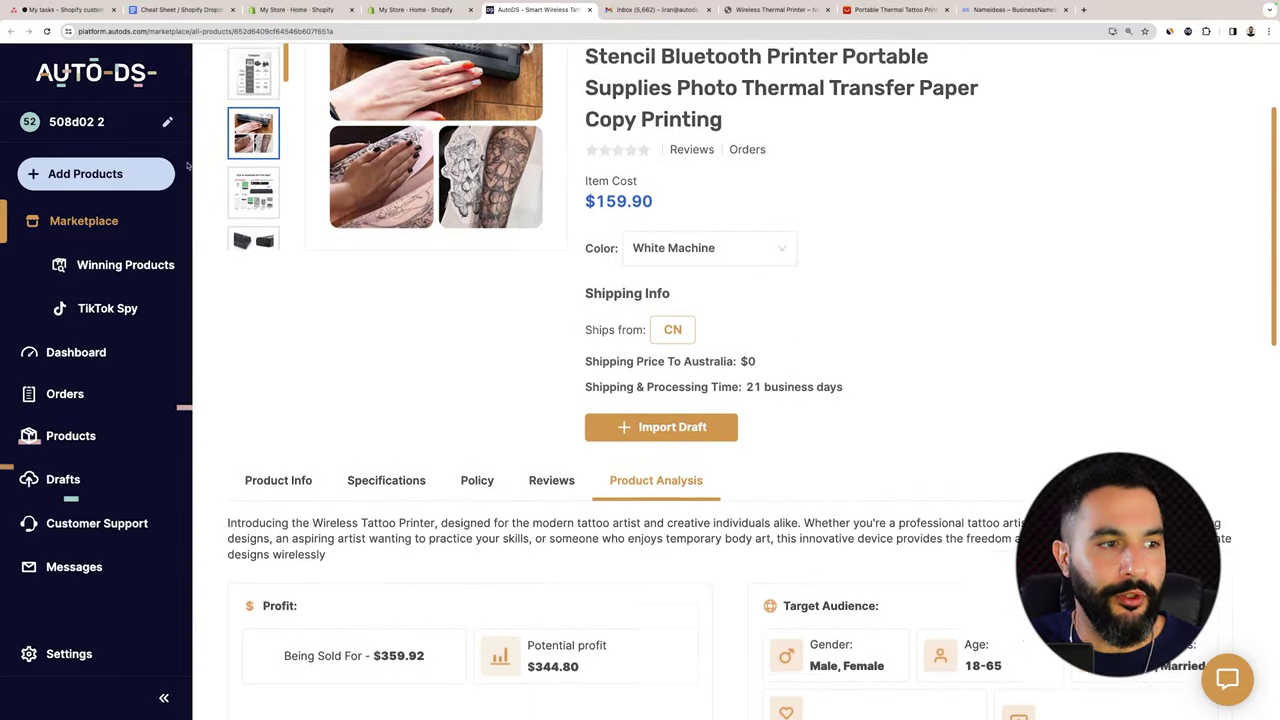
pyautogui.scroll(3, 664, 494)
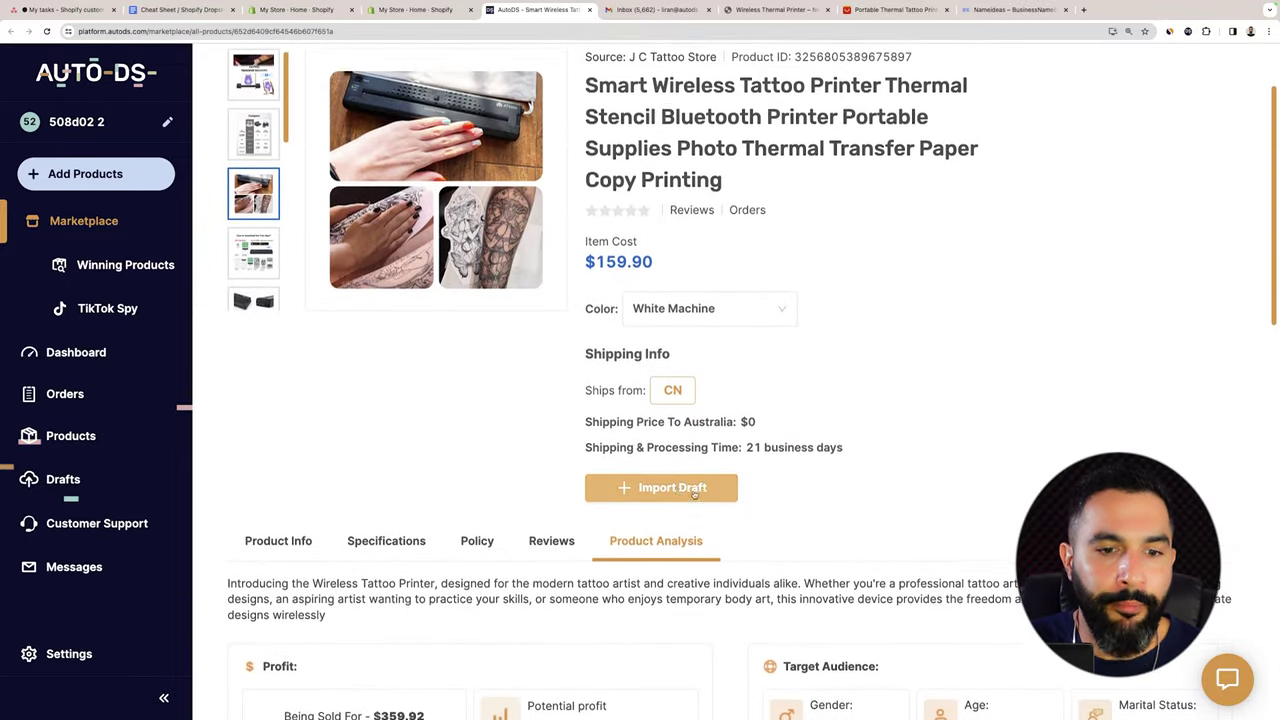
pyautogui.scroll(2, 664, 494)
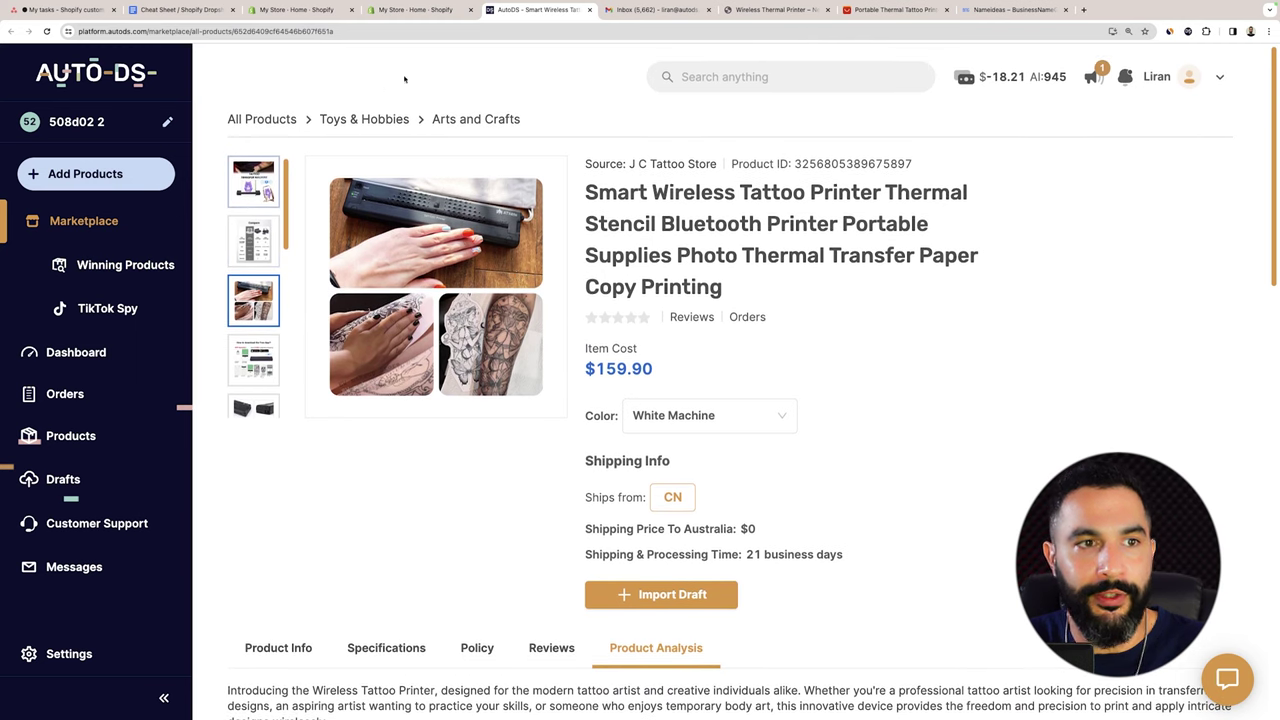
pyautogui.click(776, 9)
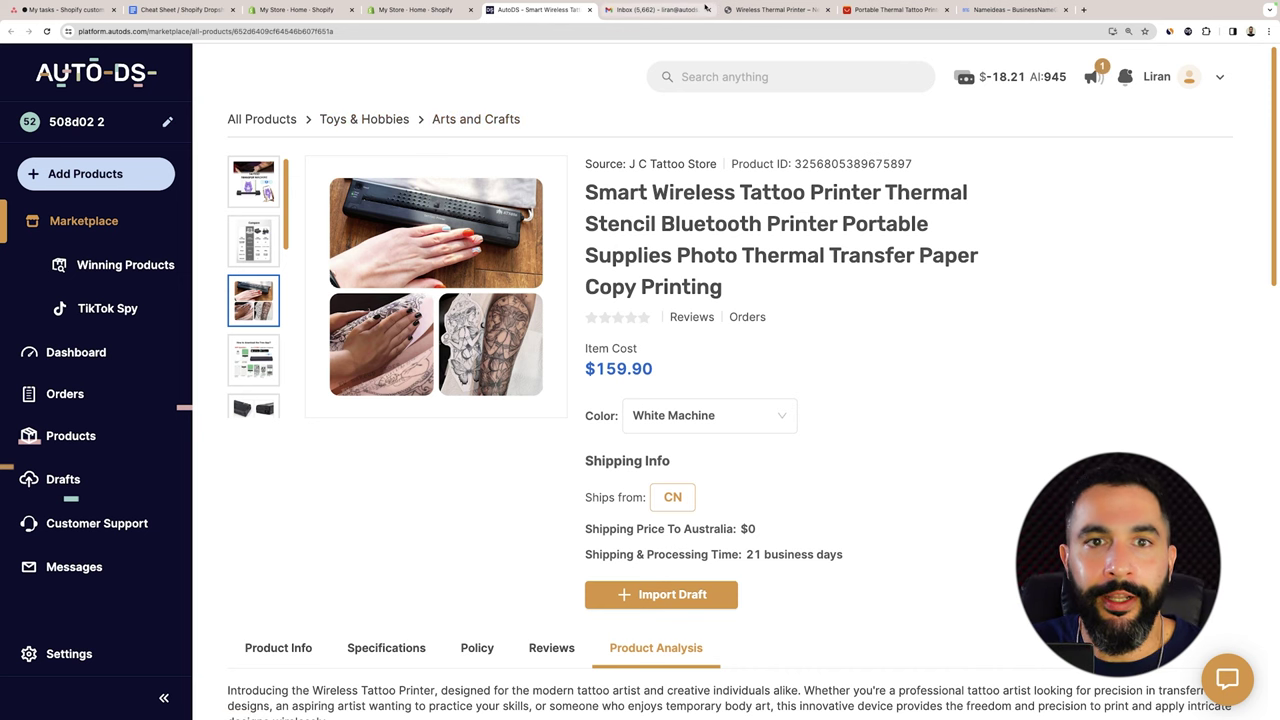
pyautogui.click(866, 12)
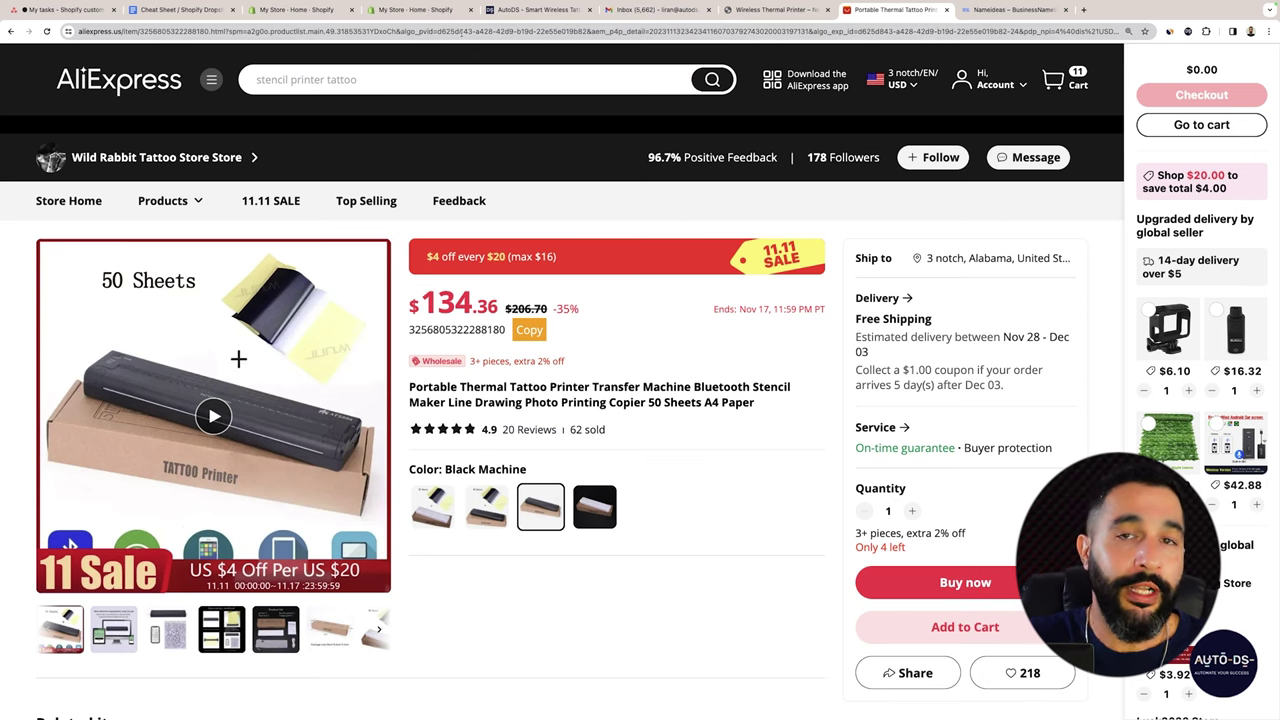
# Copy the AliExpress tattoo printer listing's web address from the address bar.
pyautogui.click(203, 31)
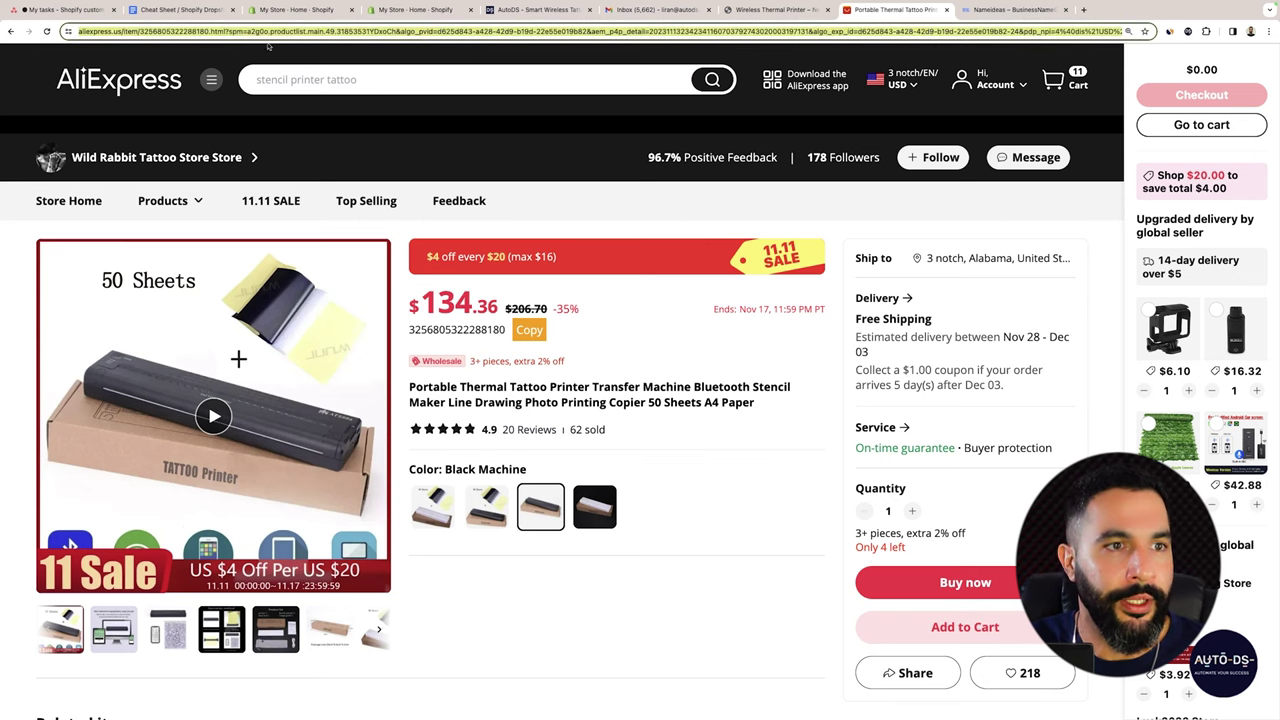
pyautogui.rightClick(203, 31)
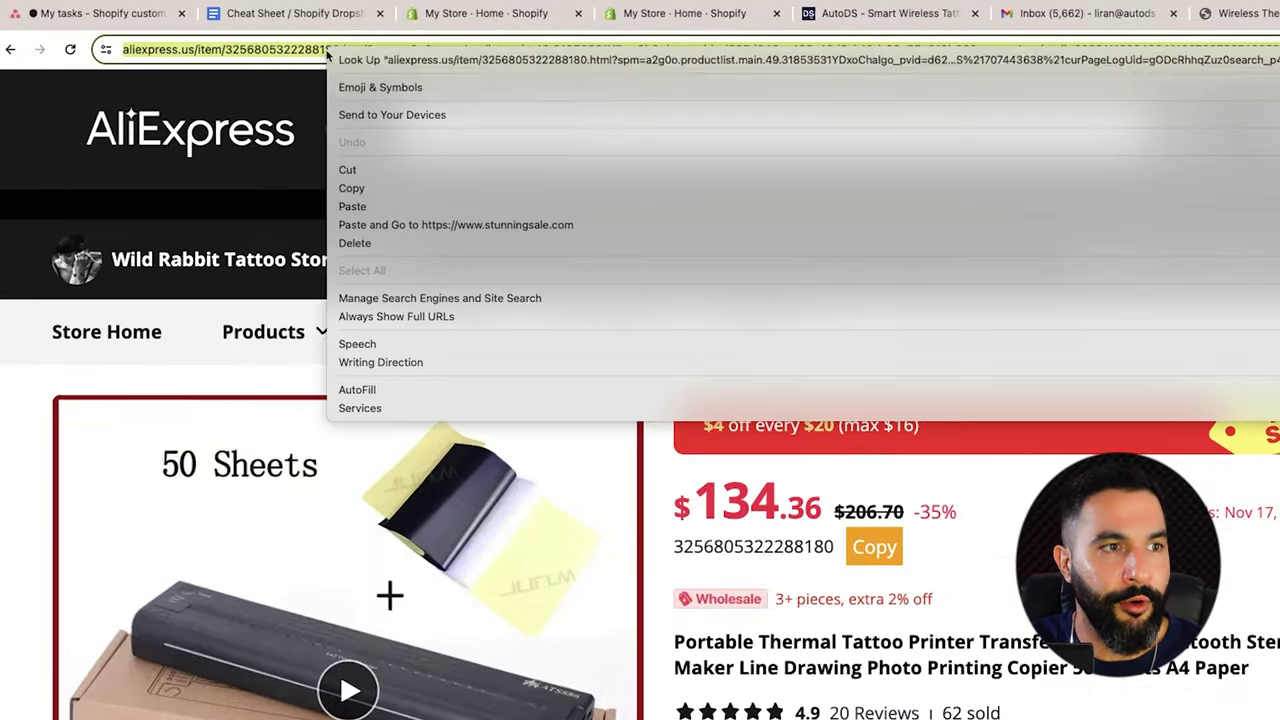
pyautogui.click(384, 190)
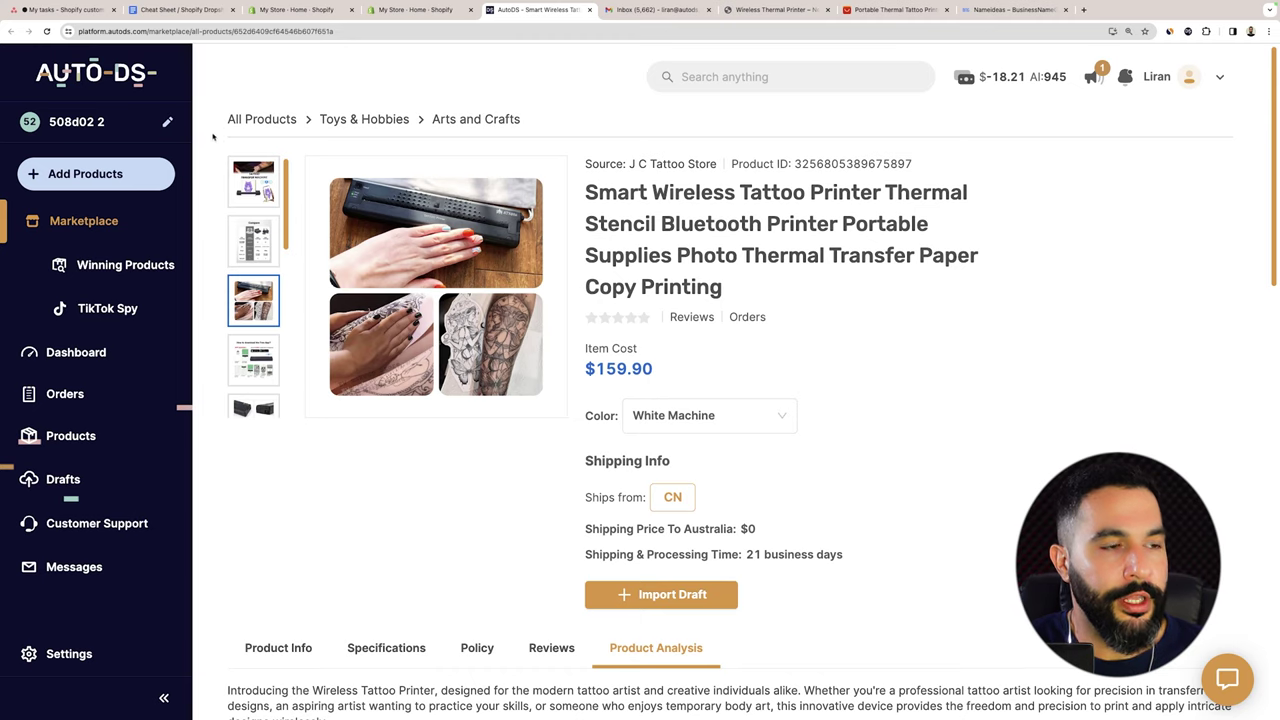
# Paste the AliExpress URL into the Multiple Products import, then close that window.
pyautogui.click(106, 178)
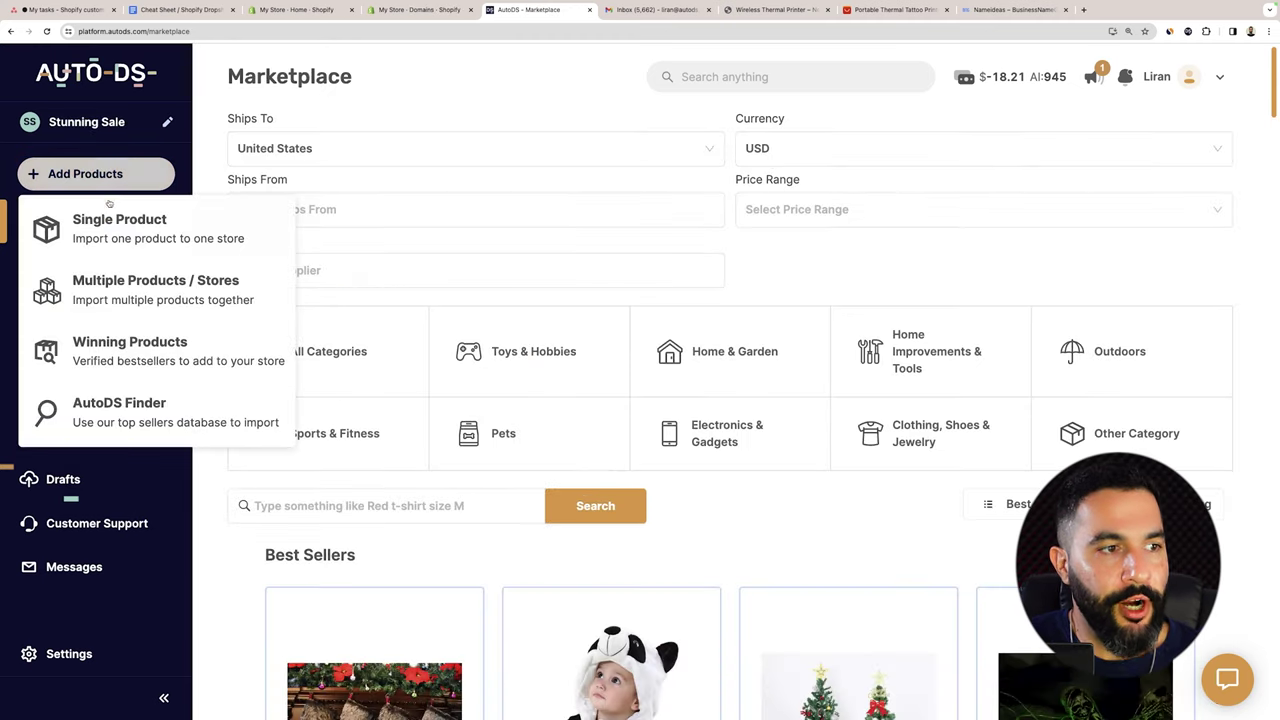
pyautogui.click(127, 285)
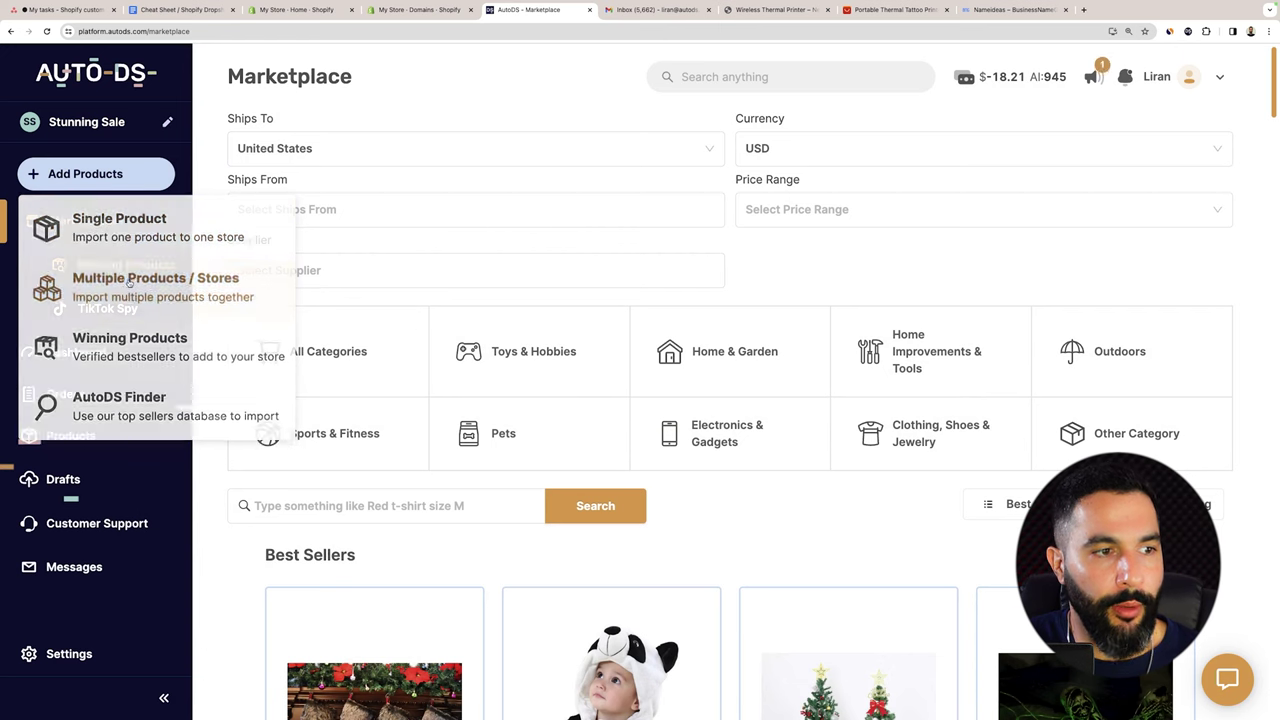
pyautogui.press('super+v')
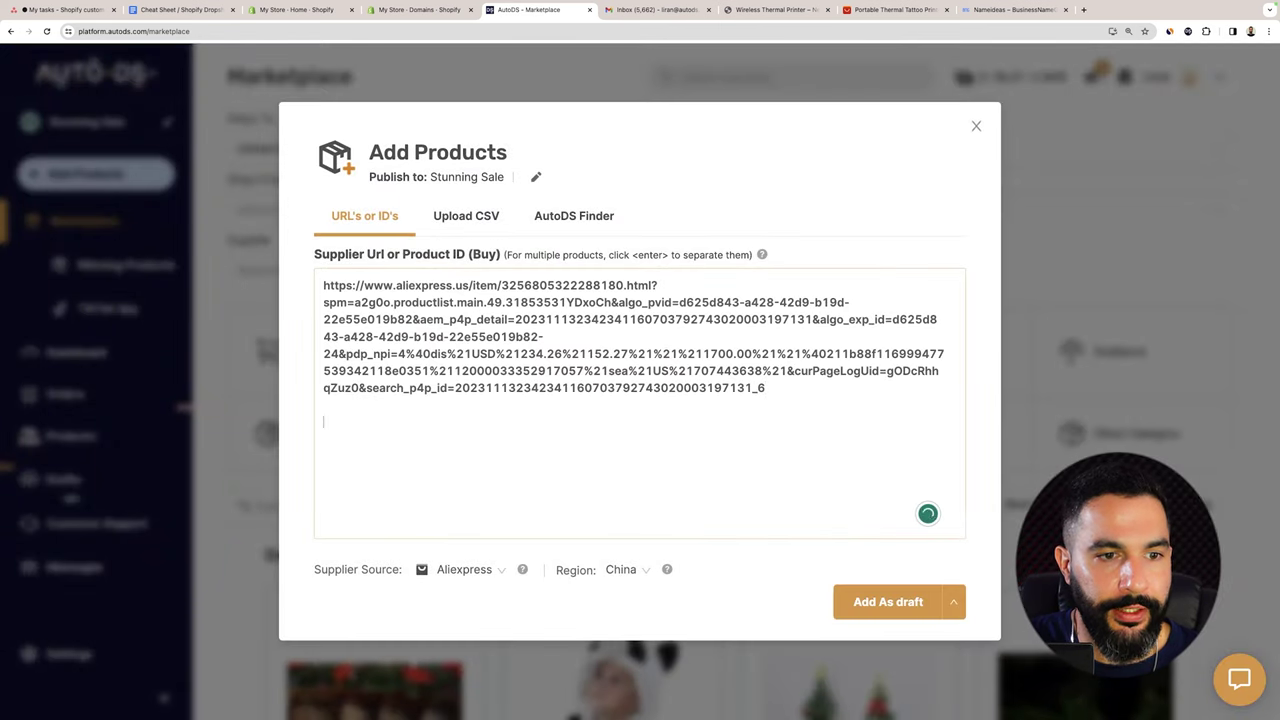
pyautogui.press('super+v')
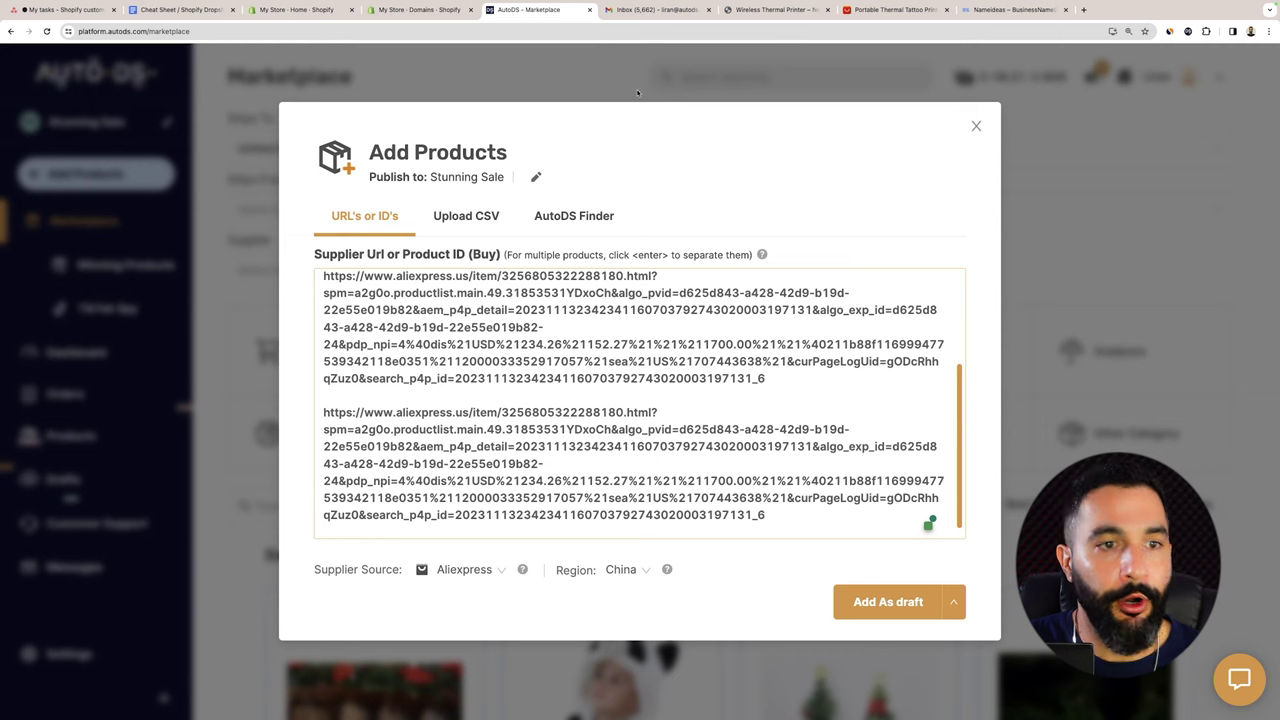
pyautogui.click(976, 128)
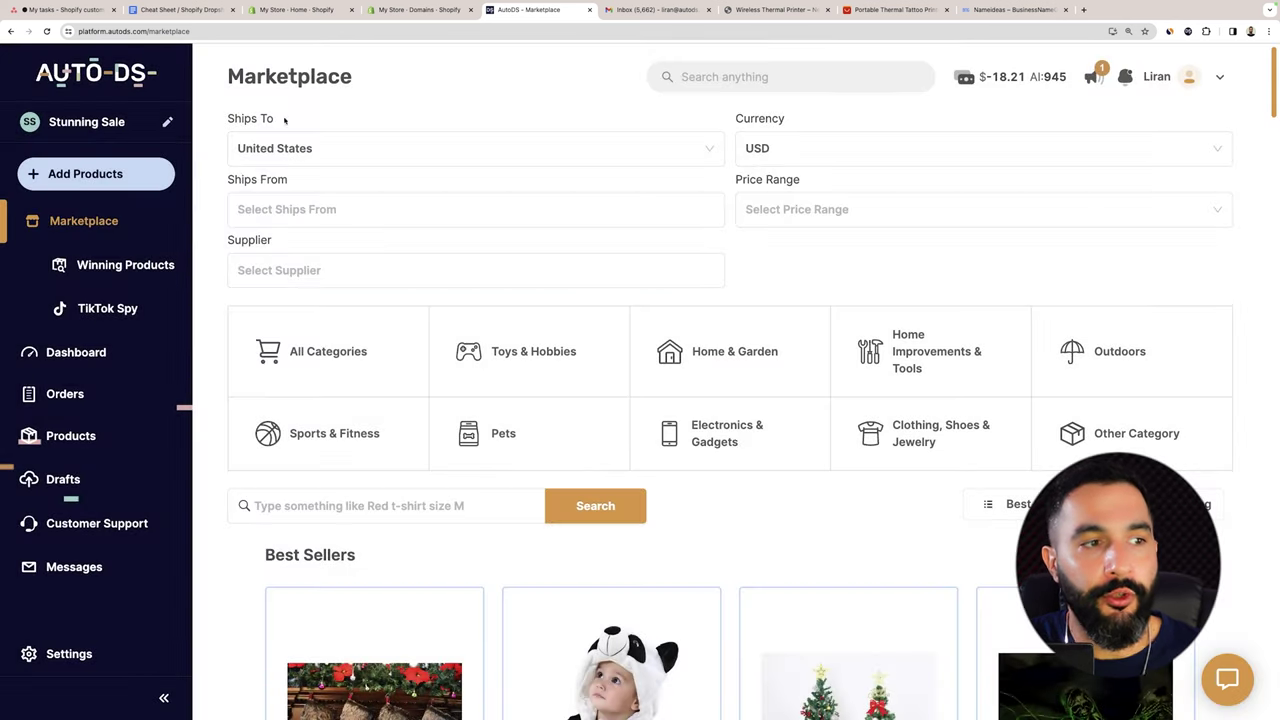
# Paste the AliExpress tattoo printer URL into AutoDS's Single Product import form.
pyautogui.click(126, 174)
pyautogui.click(155, 230)
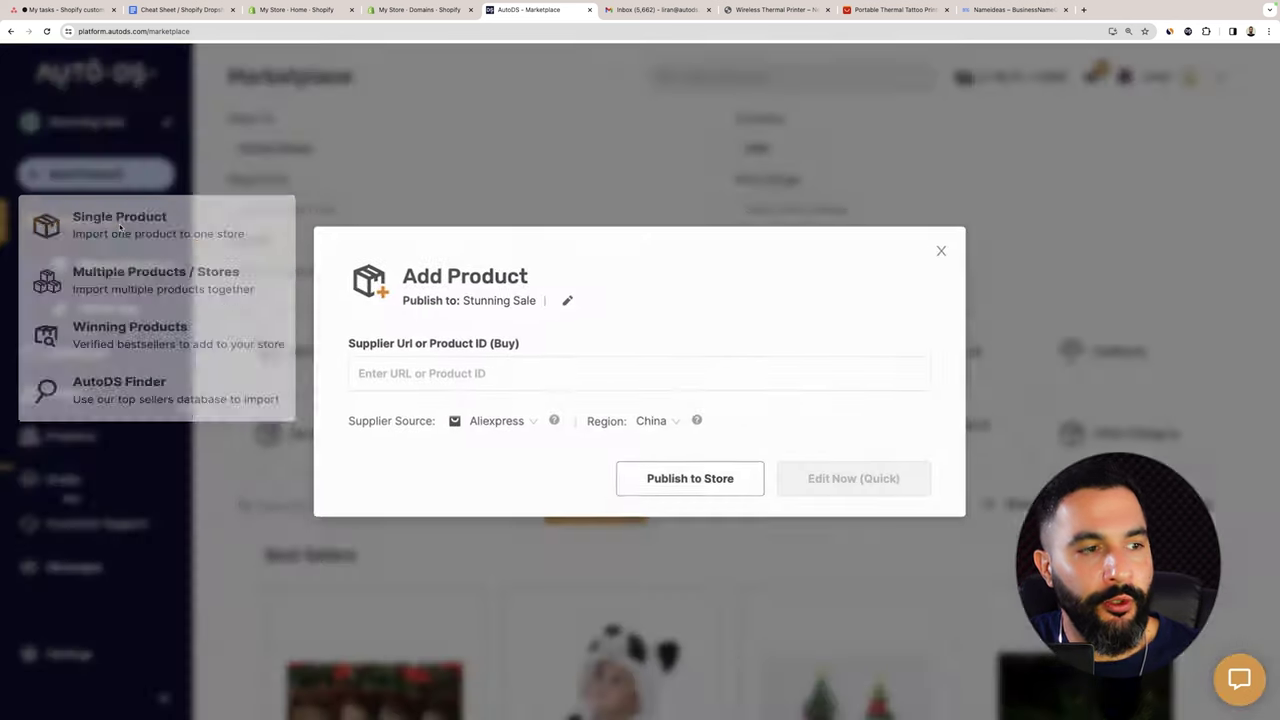
pyautogui.press('super+v')
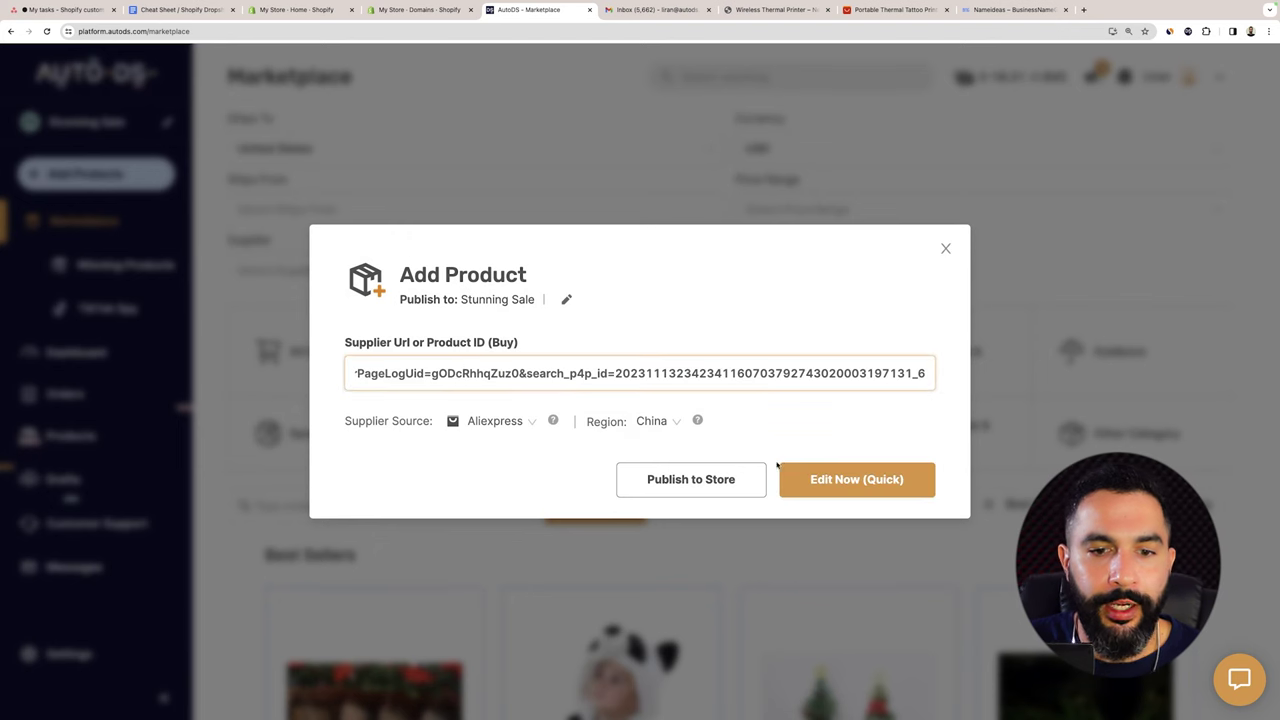
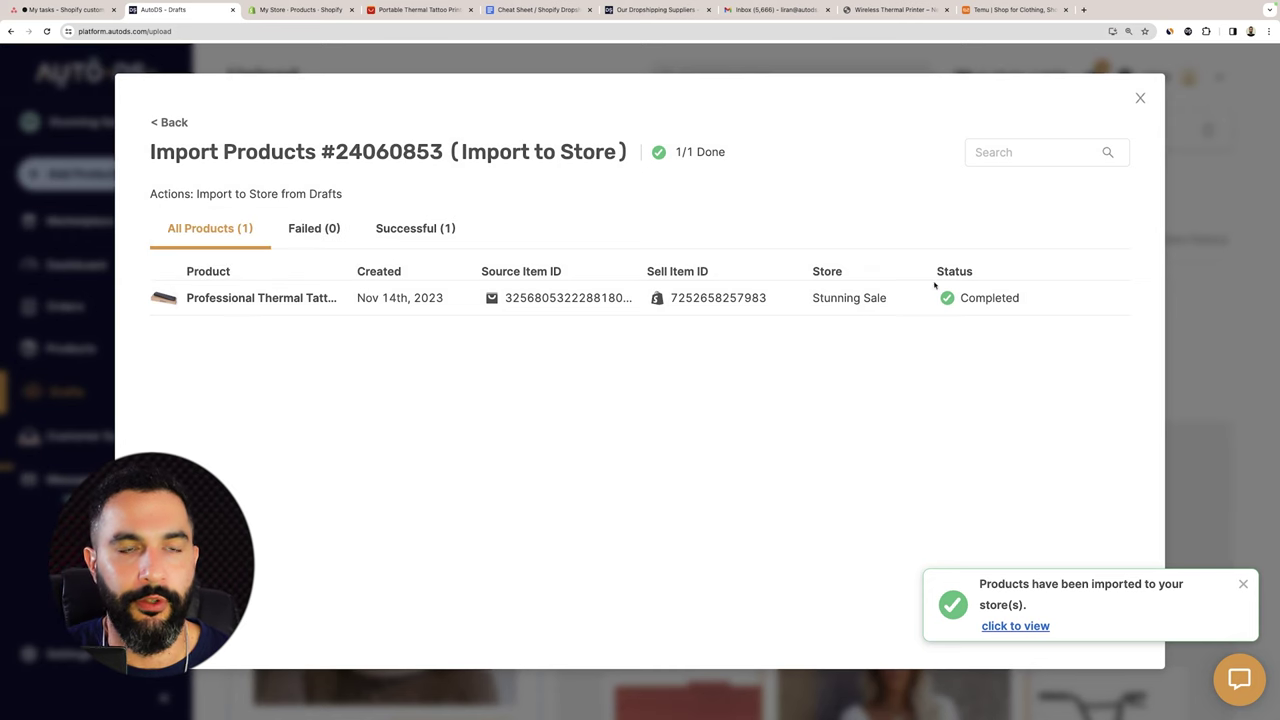
# Bring up the Stunning Sale store's Shopify Products list after the import.
pyautogui.click(295, 10)
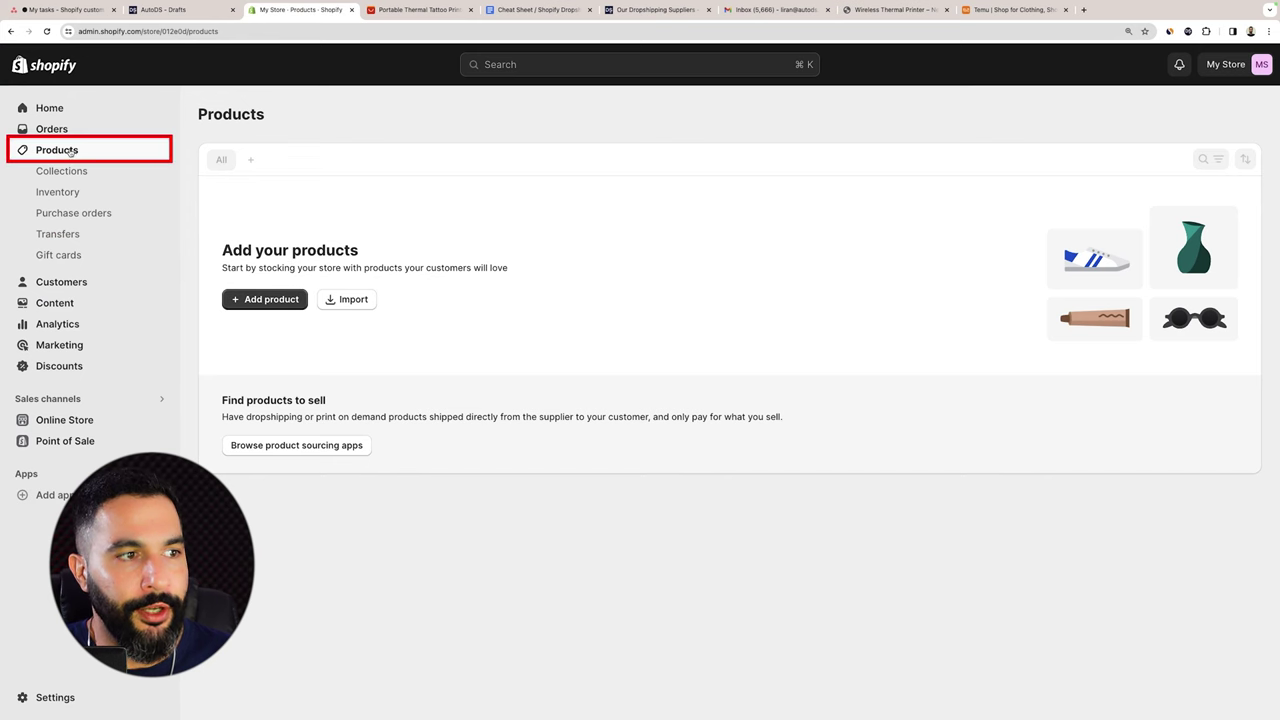
# Reload Shopify Products and open the imported thermal tattoo printer for editing.
pyautogui.click(47, 31)
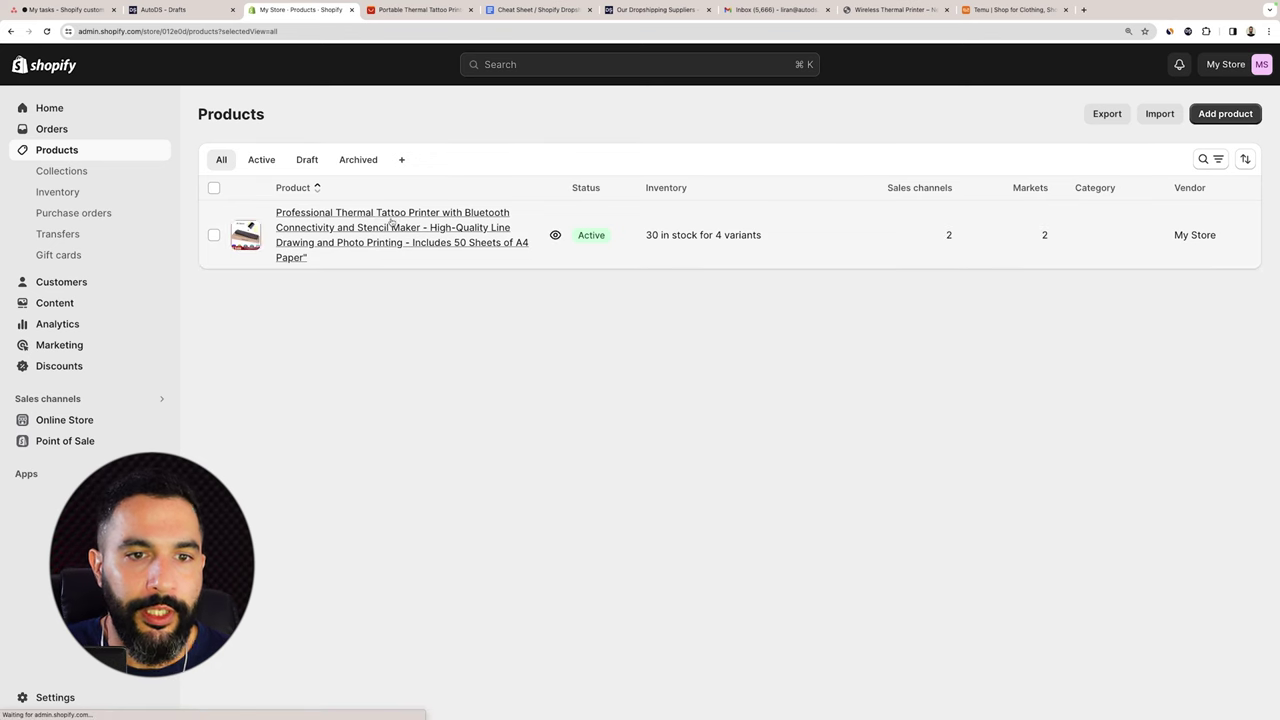
pyautogui.click(341, 230)
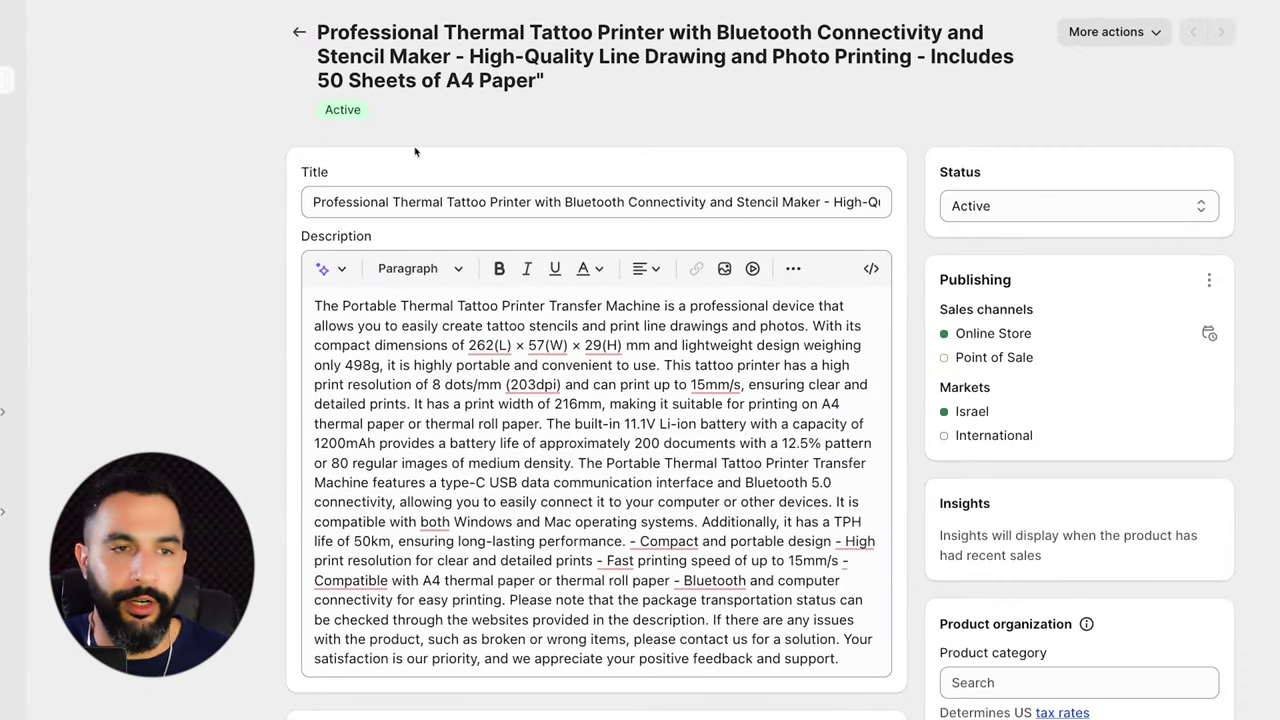
pyautogui.scroll(-1, 439, 236)
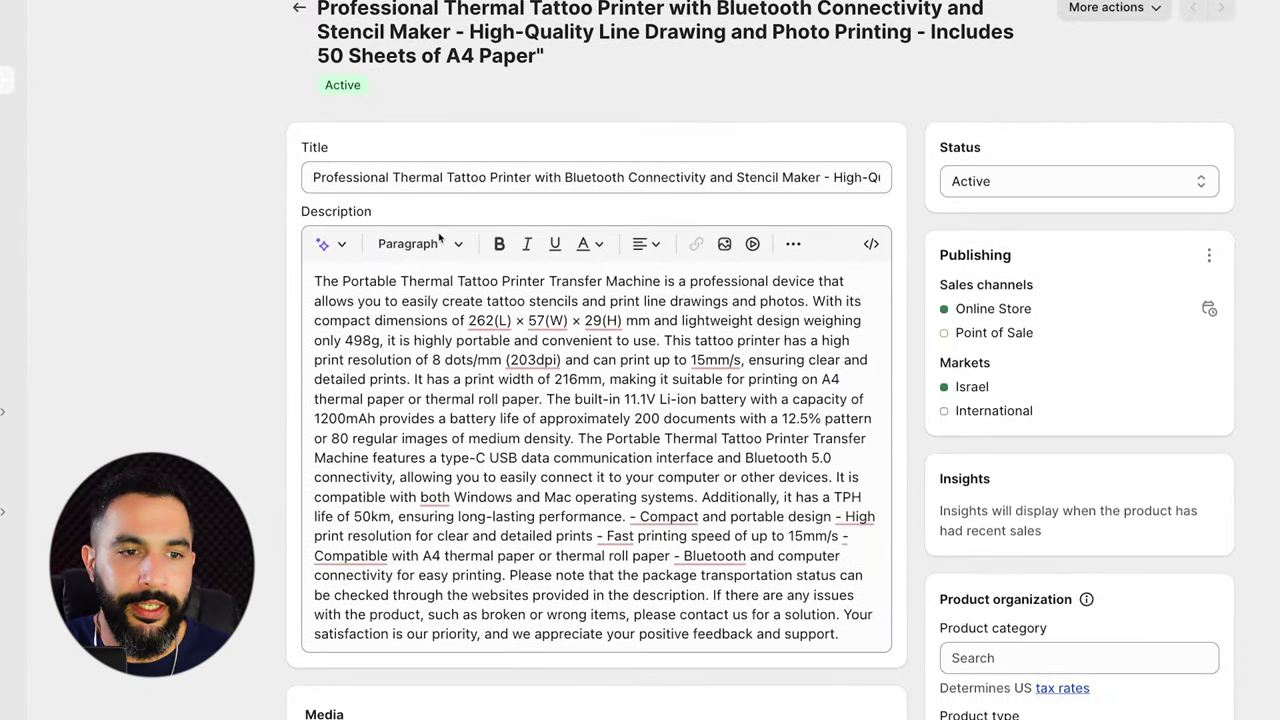
# Start a new description paragraph at 'The built-in', removing the extra blank line.
pyautogui.click(547, 399)
pyautogui.press('Return')
pyautogui.press('Return')
pyautogui.press('BackSpace')
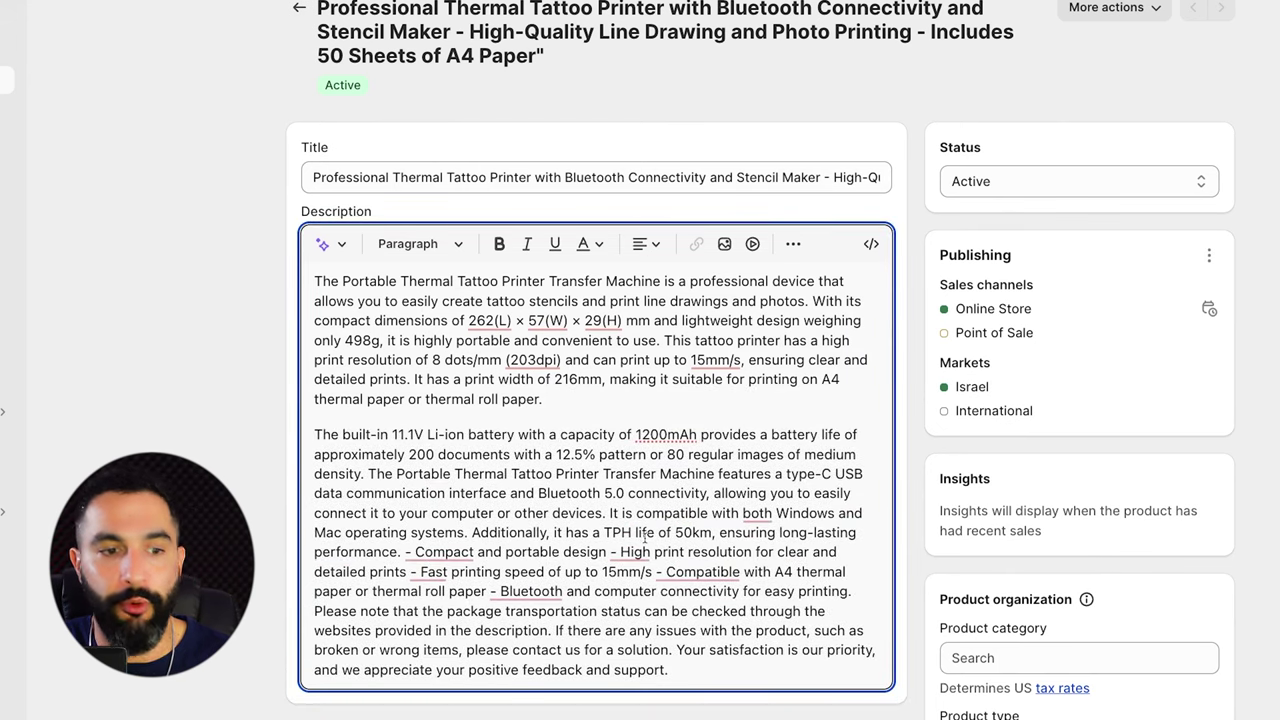
# Review the four color variants, then open the product's storefront preview.
pyautogui.scroll(-10, 644, 540)
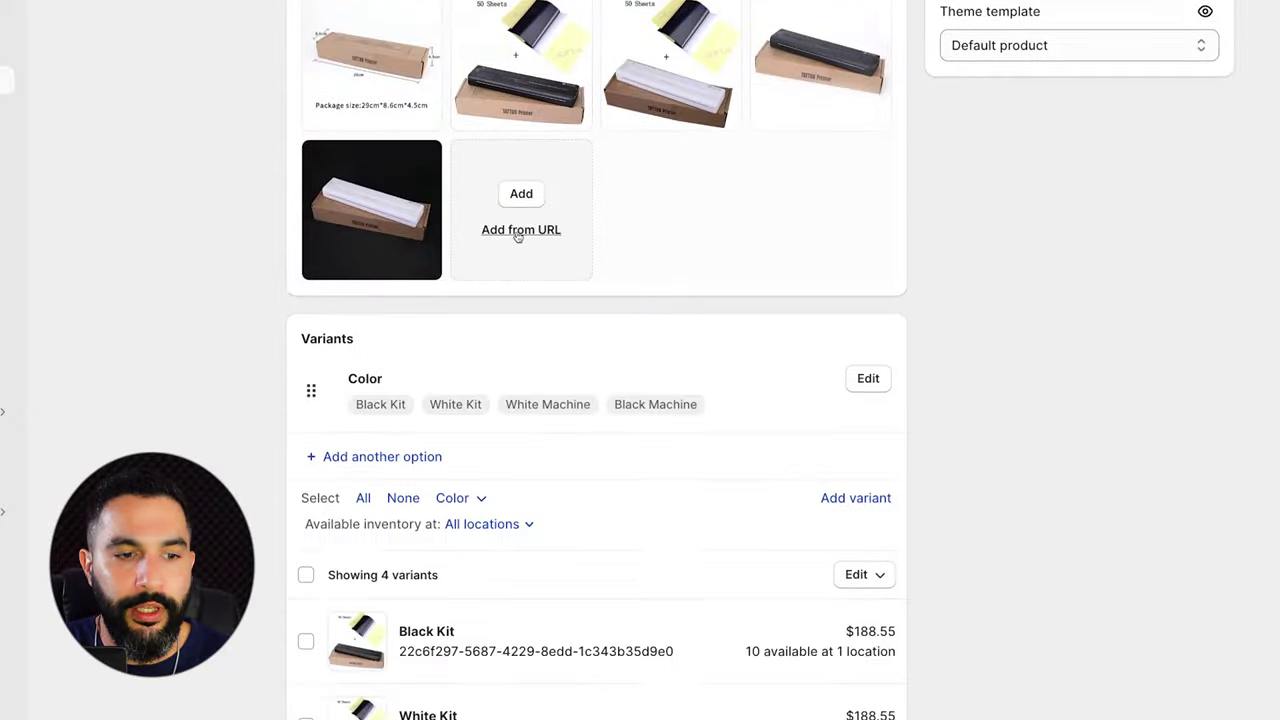
pyautogui.scroll(-2, 517, 236)
pyautogui.scroll(-3, 408, 207)
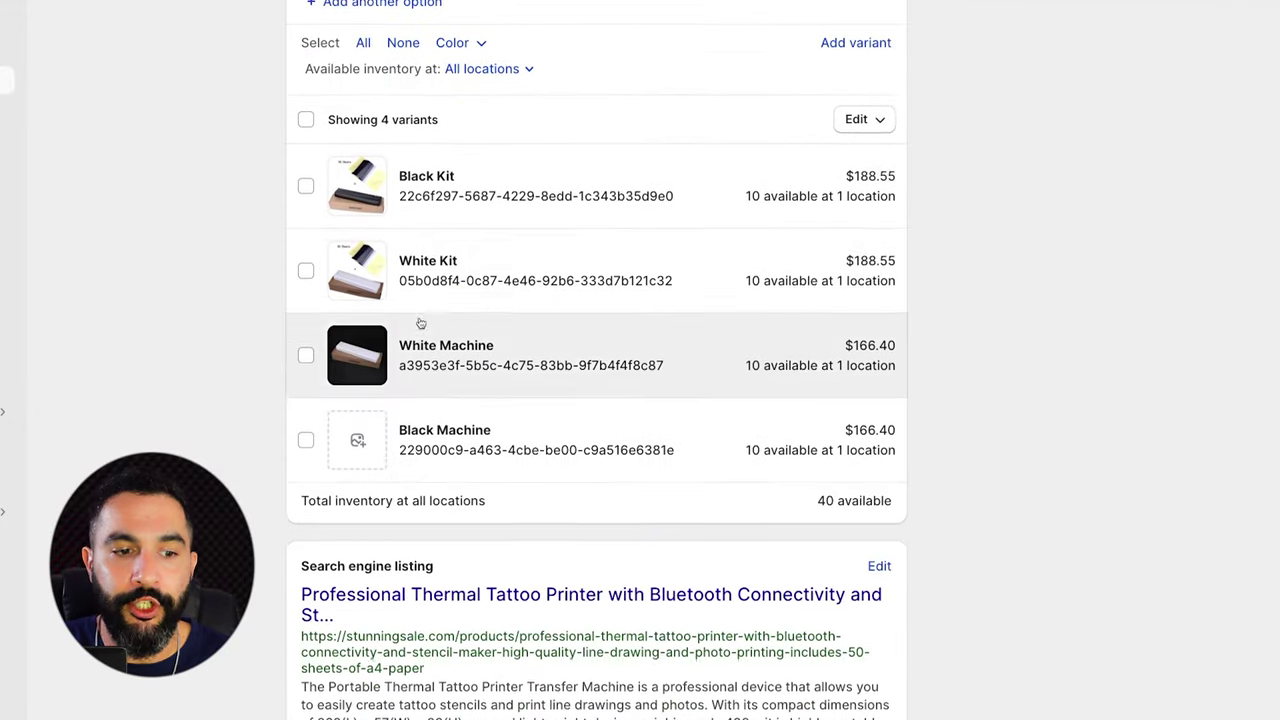
pyautogui.scroll(15, 547, 461)
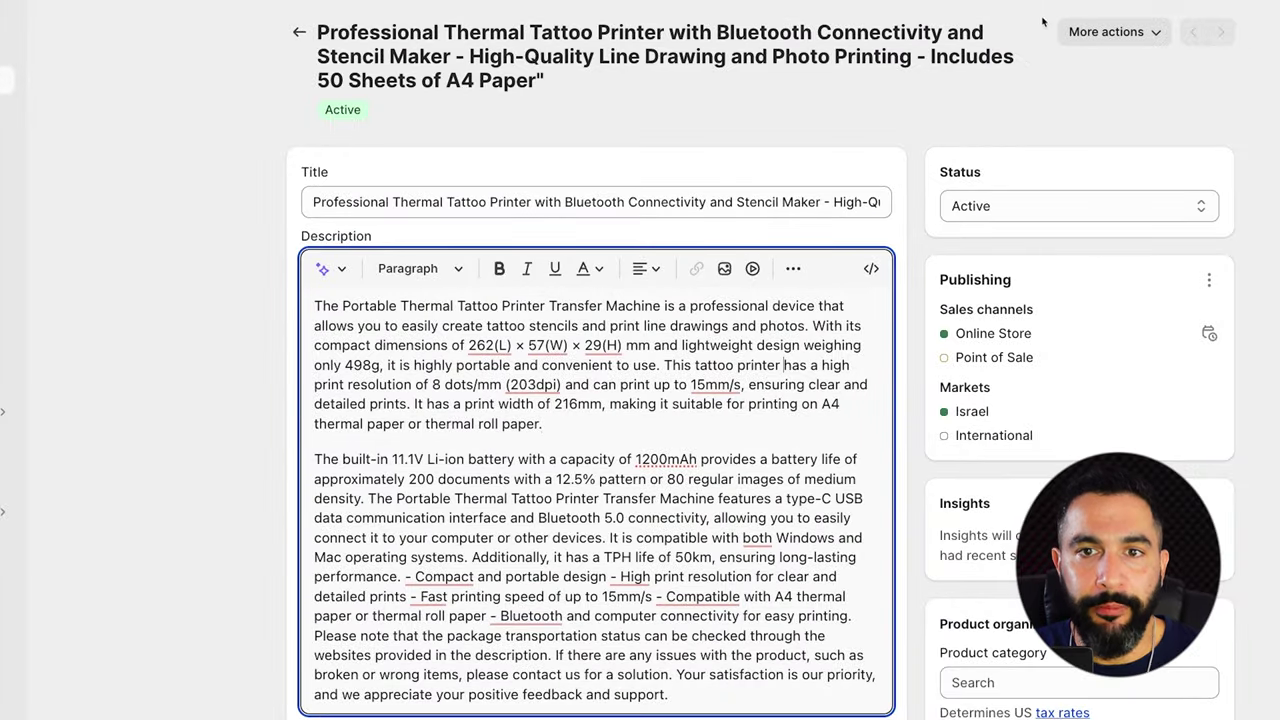
pyautogui.click(1020, 90)
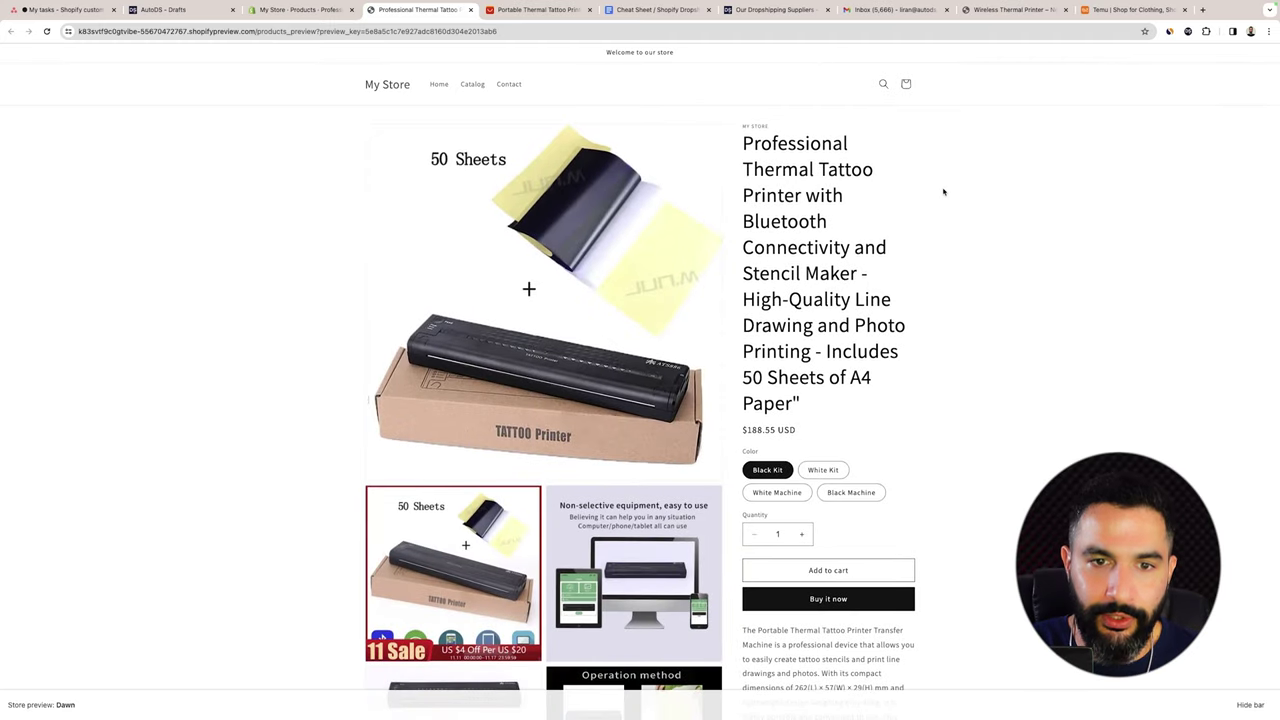
# Zoom the storefront preview to 110% and scroll through the printer's page and Color choices.
pyautogui.hotkey('ctrl', '+')
pyautogui.scroll(-3, 943, 191)
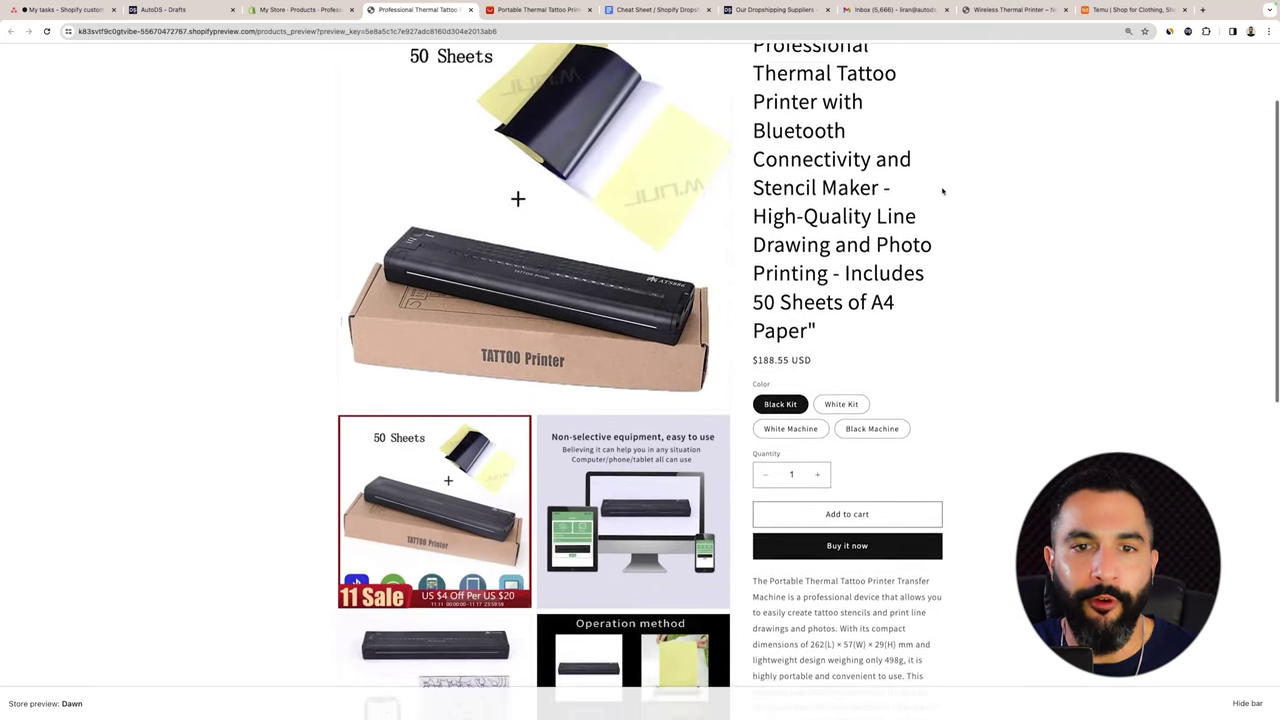
pyautogui.scroll(3, 943, 190)
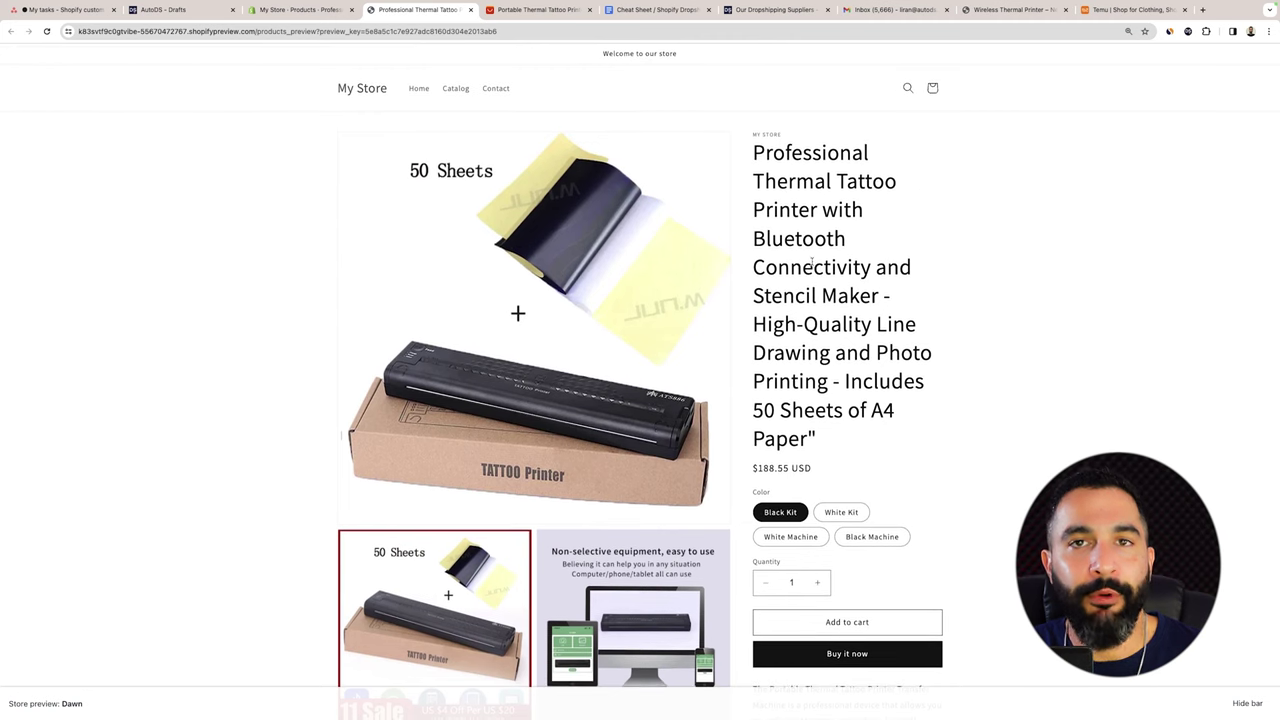
pyautogui.scroll(-5, 838, 240)
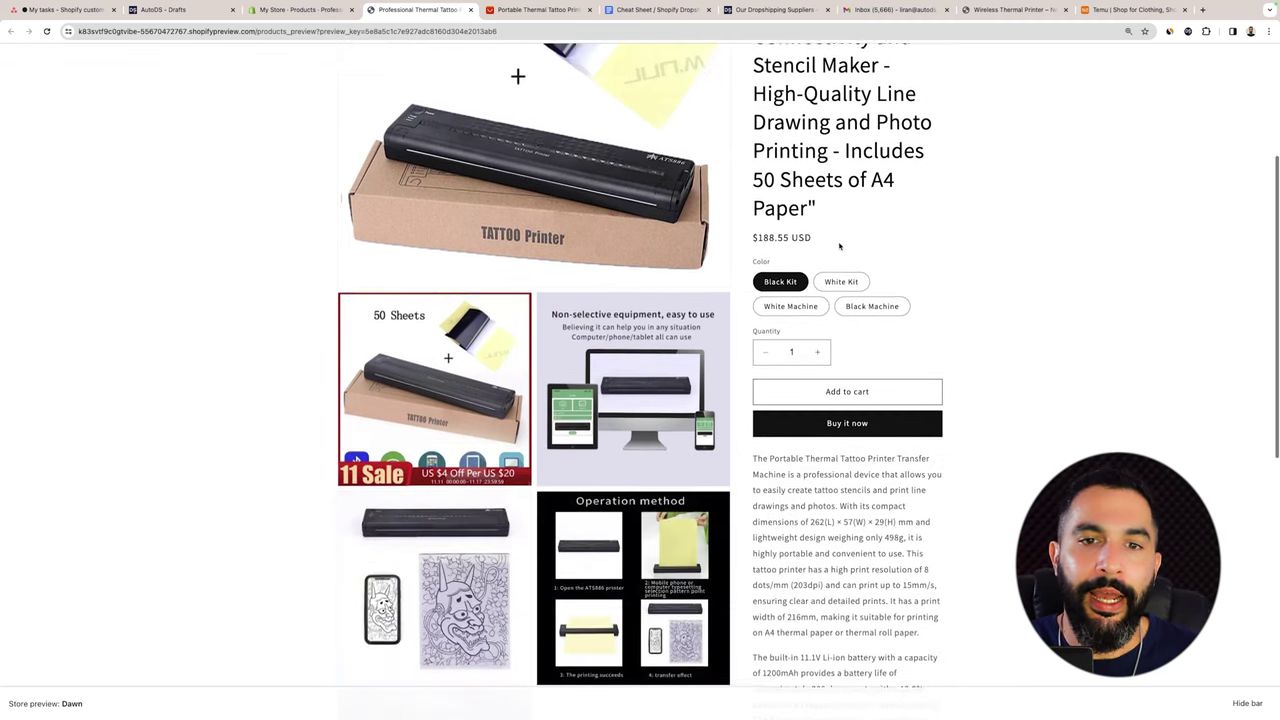
pyautogui.scroll(6, 839, 246)
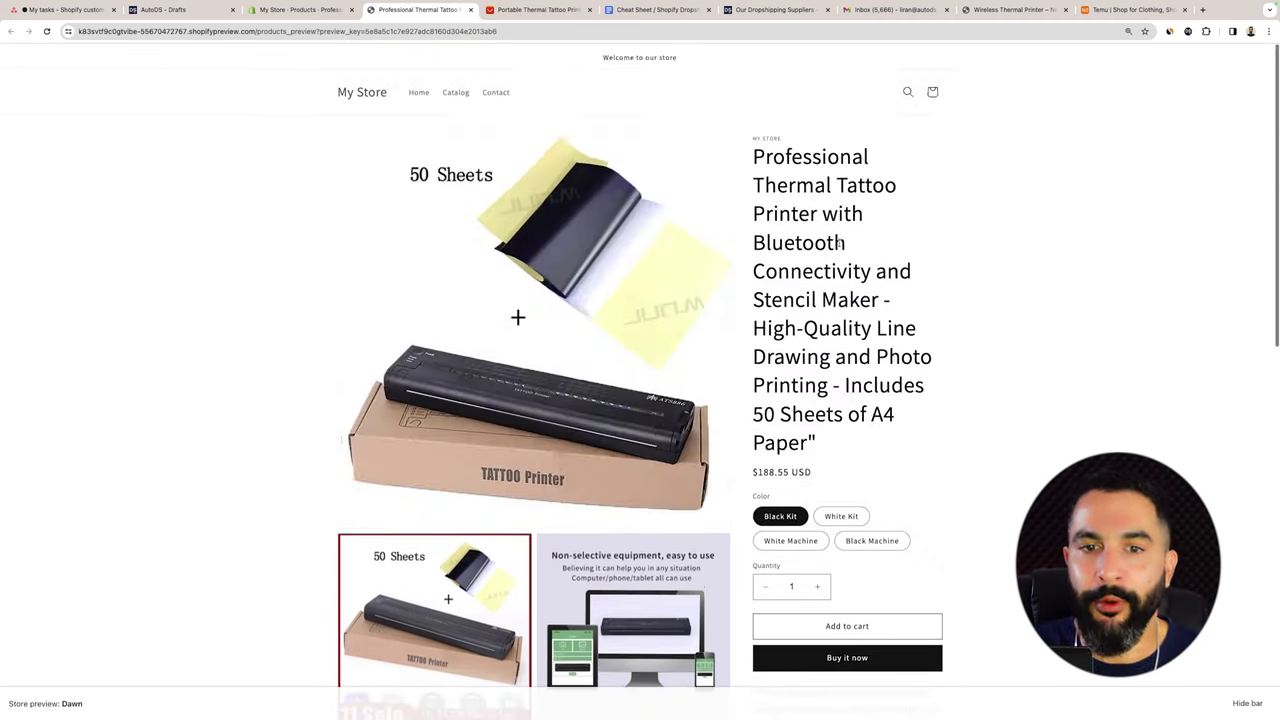
pyautogui.scroll(-5, 843, 240)
# Compare with the supplier's AliExpress listing, then show the cheat sheet's product-pages link card.
pyautogui.click(537, 9)
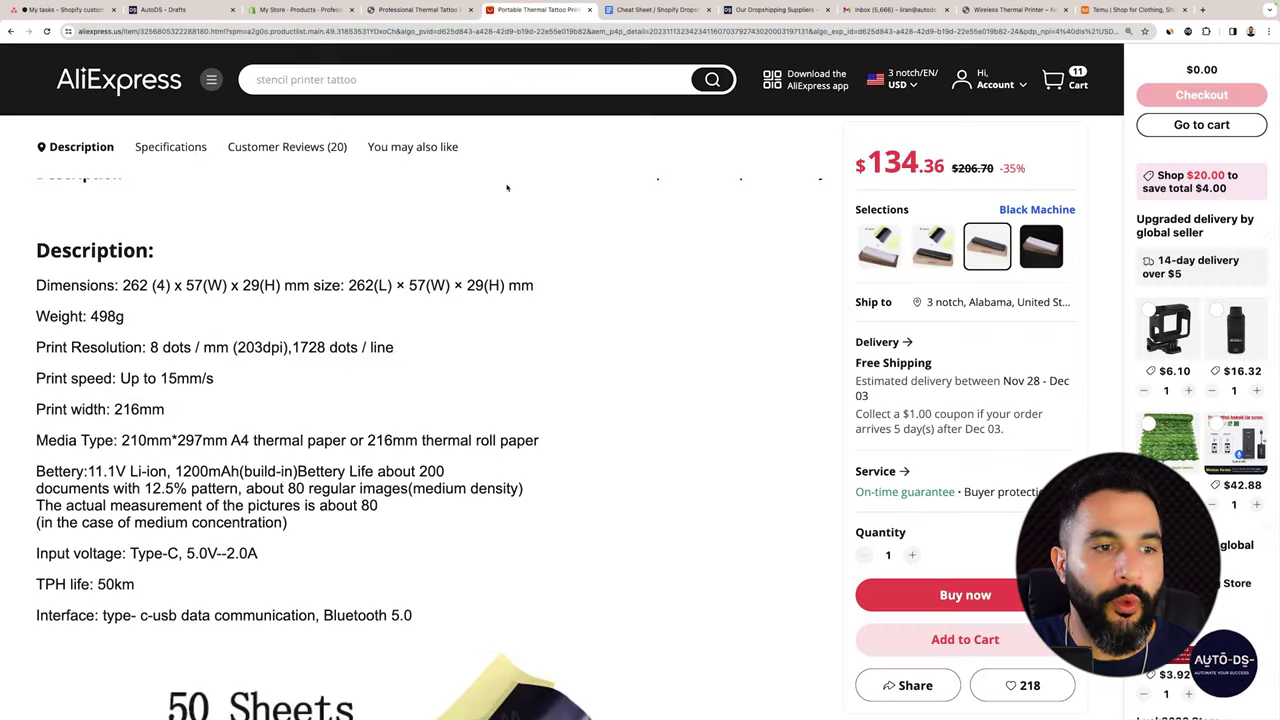
pyautogui.scroll(15, 322, 334)
pyautogui.scroll(1, 322, 334)
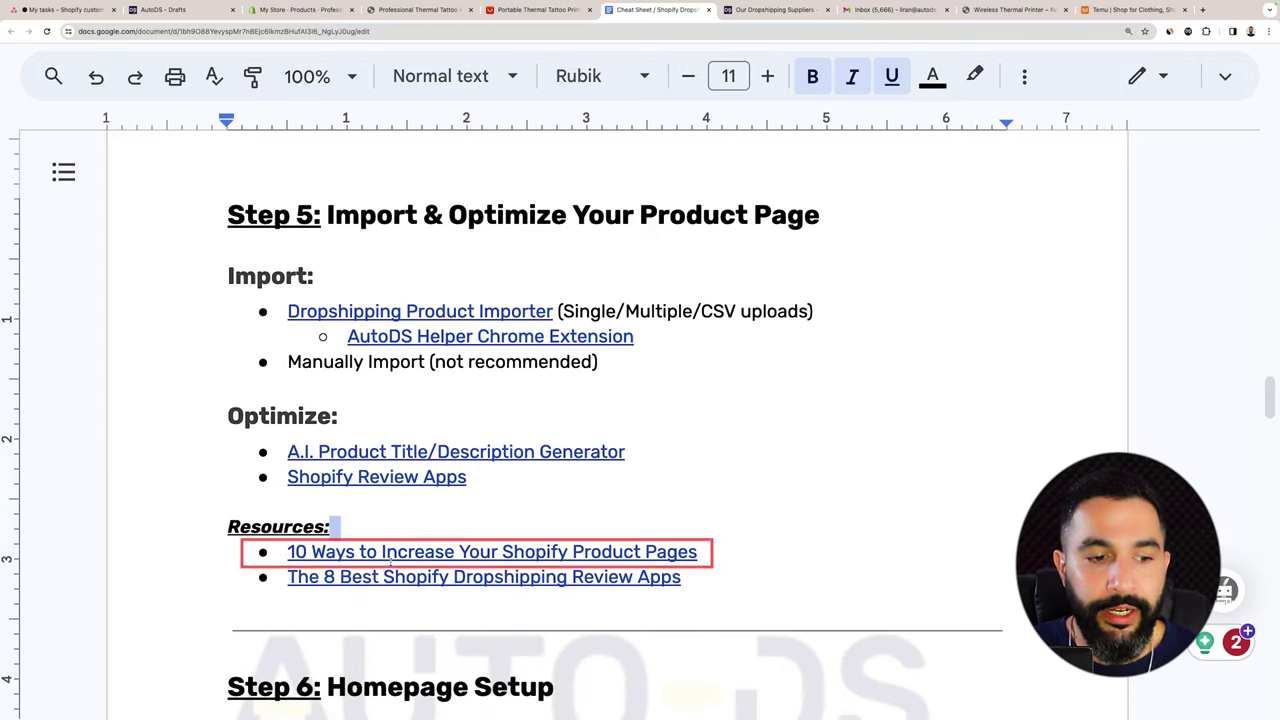
pyautogui.click(388, 553)
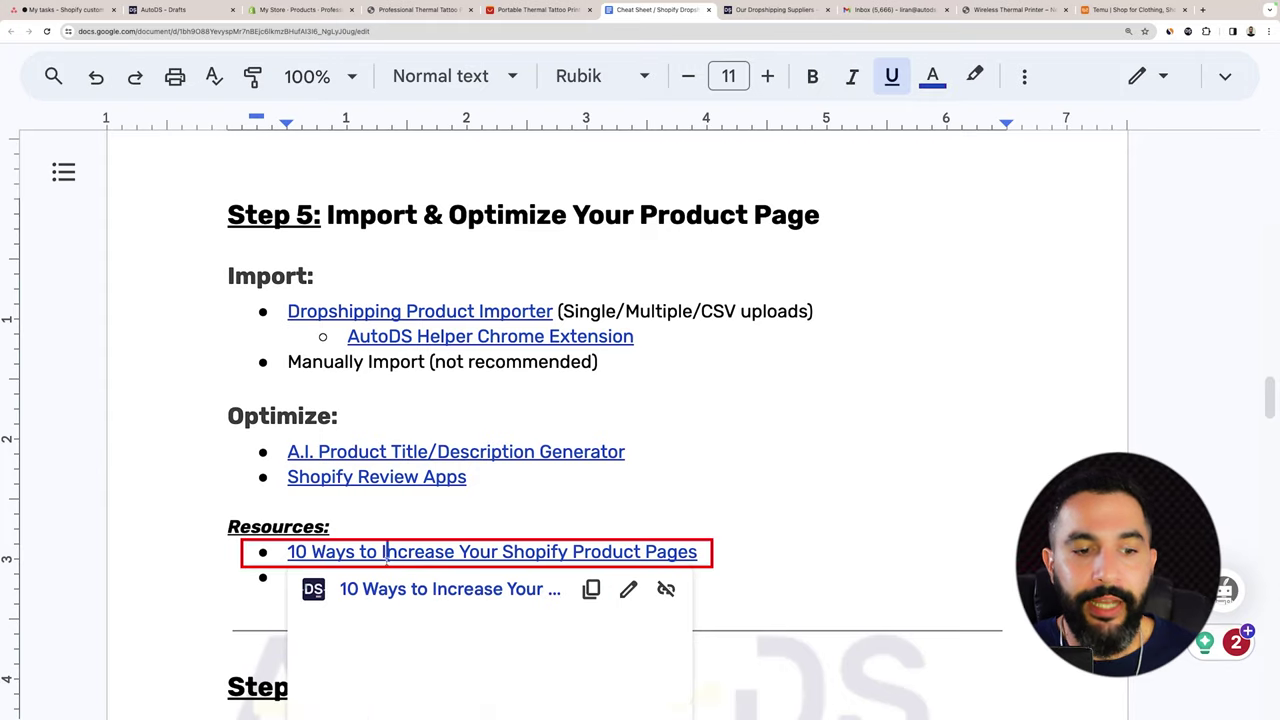
# Review the Step 5 product-pages and review-apps resource link cards.
pyautogui.click(334, 527)
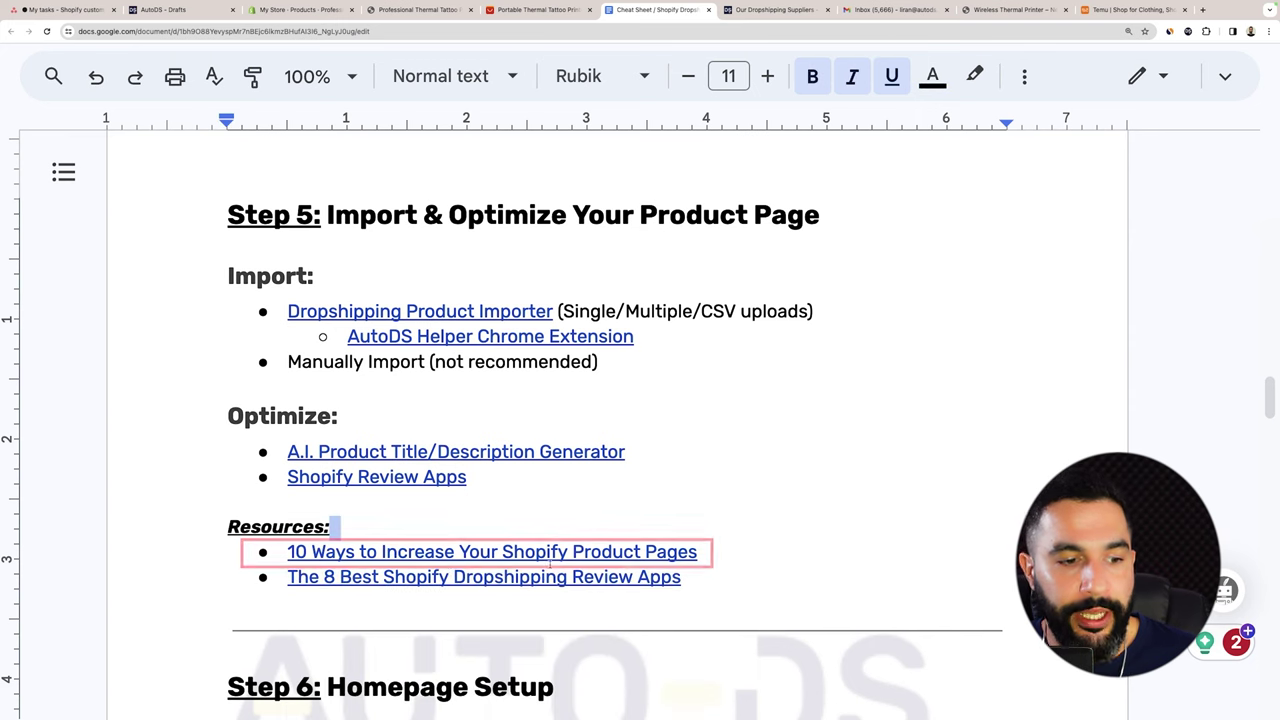
pyautogui.click(408, 577)
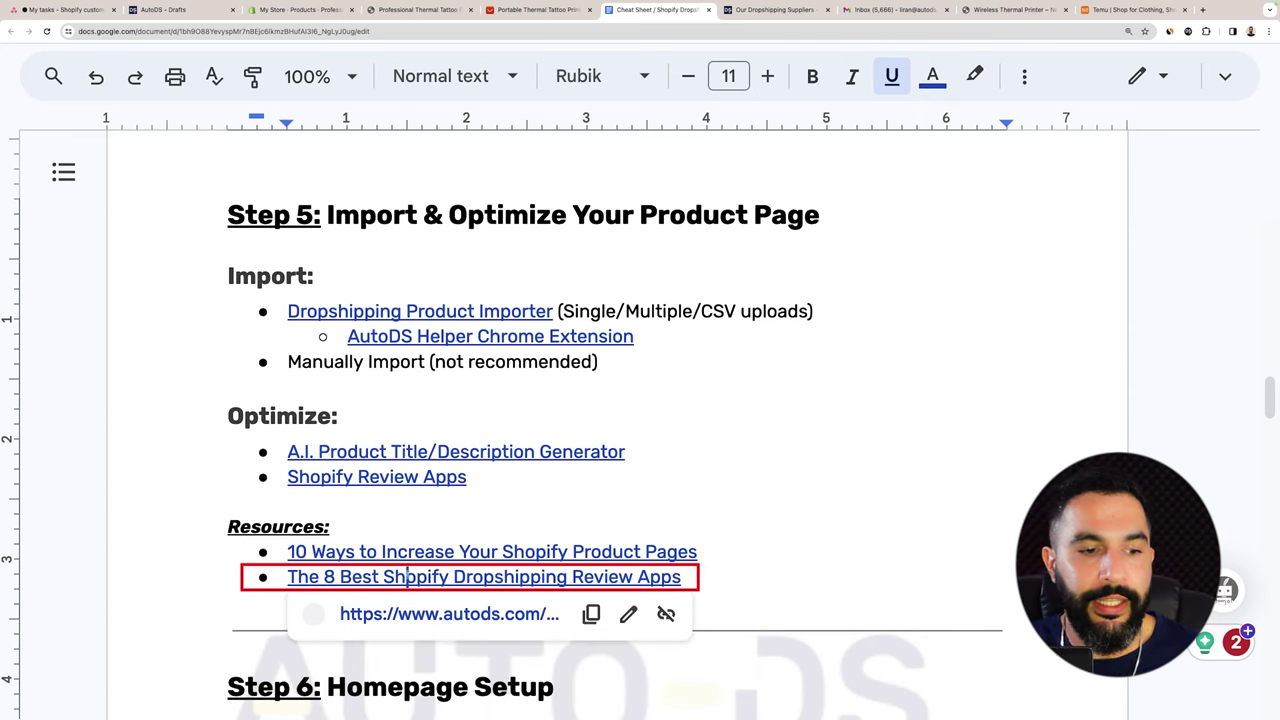
pyautogui.click(714, 576)
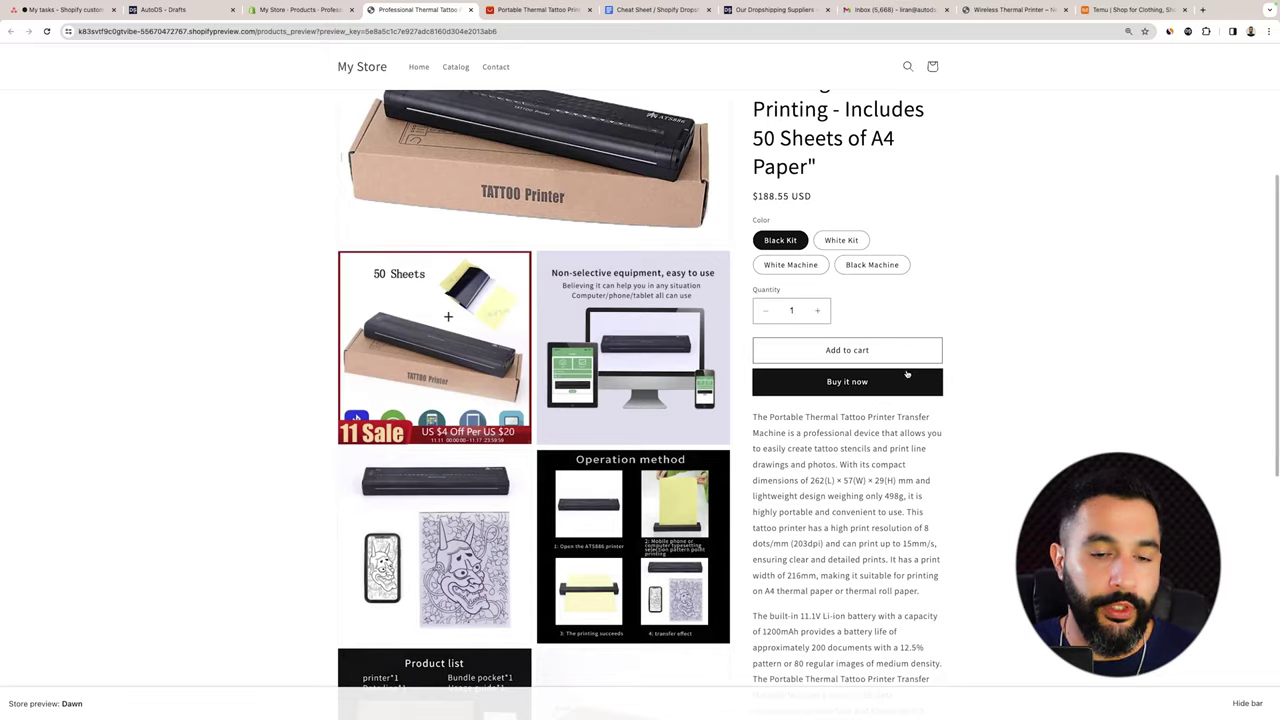
# Scroll through the images in the printer's product description.
pyautogui.scroll(-5, 903, 374)
pyautogui.scroll(-2, 903, 374)
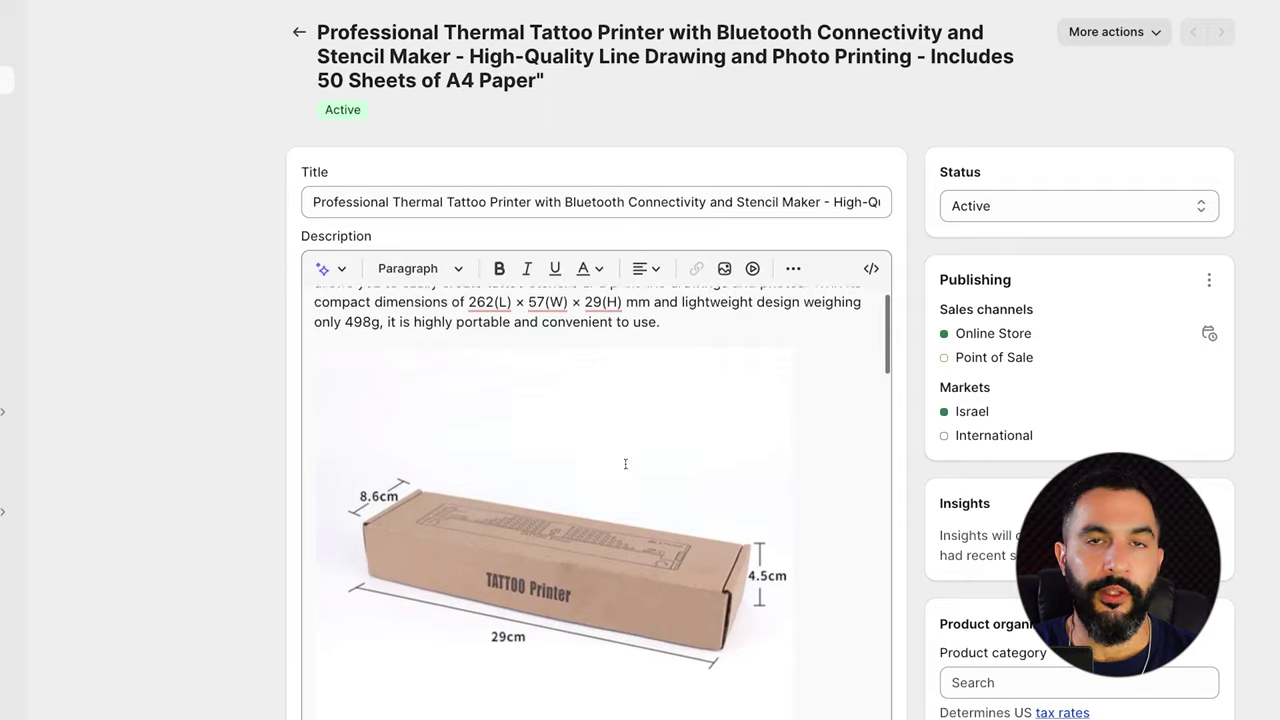
pyautogui.scroll(-10, 625, 463)
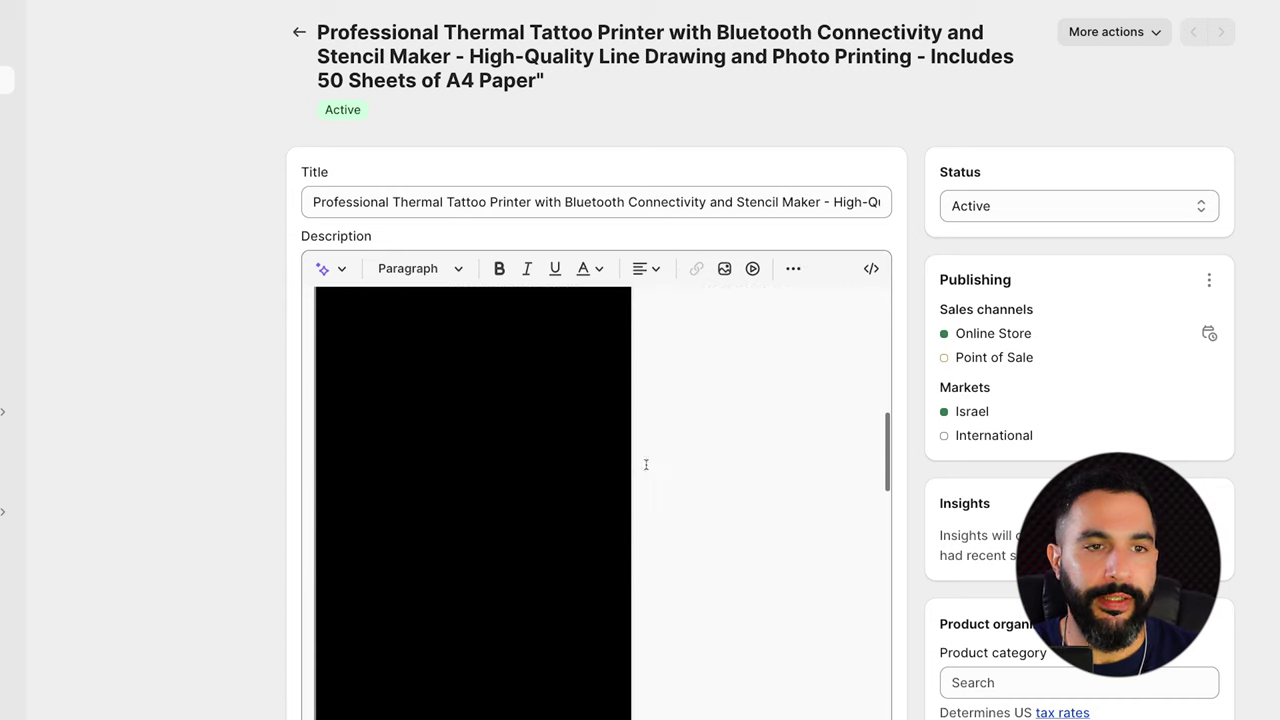
pyautogui.scroll(-3, 646, 464)
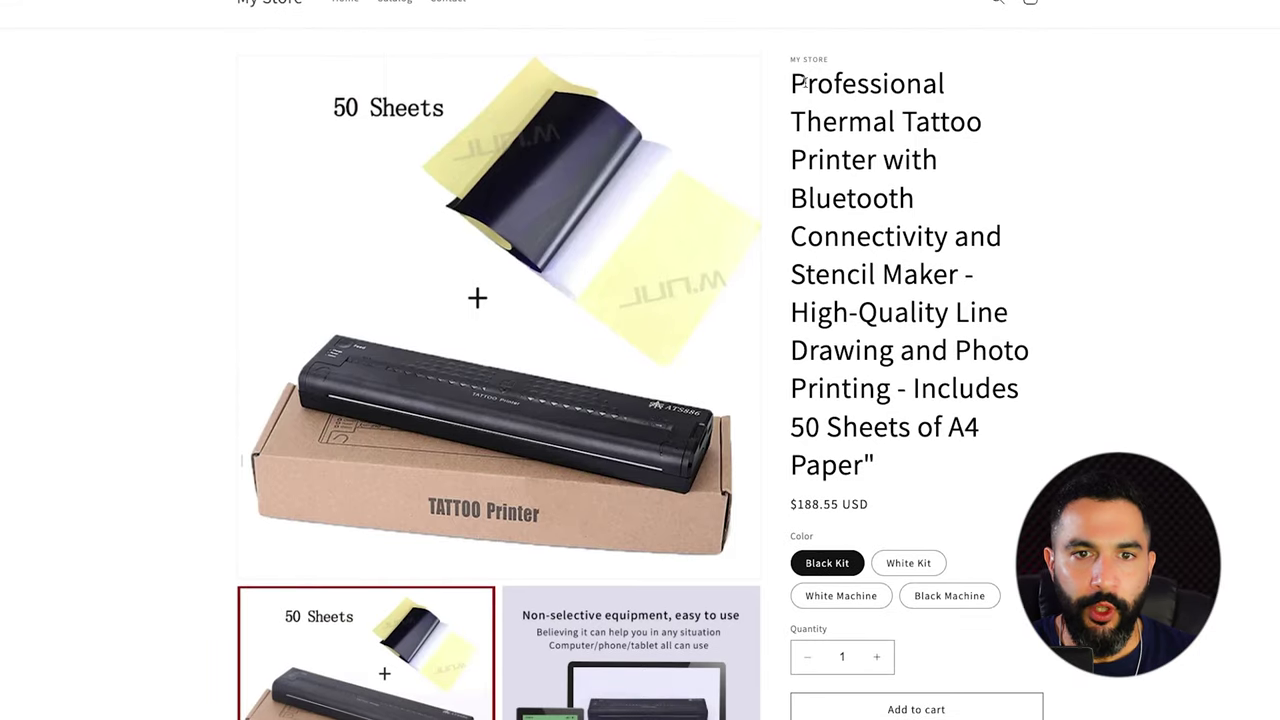
# Inspect the long product title, then open the printer's product page in AutoDS.
pyautogui.moveTo(803, 83); pyautogui.dragTo(923, 457)
pyautogui.click(923, 457)
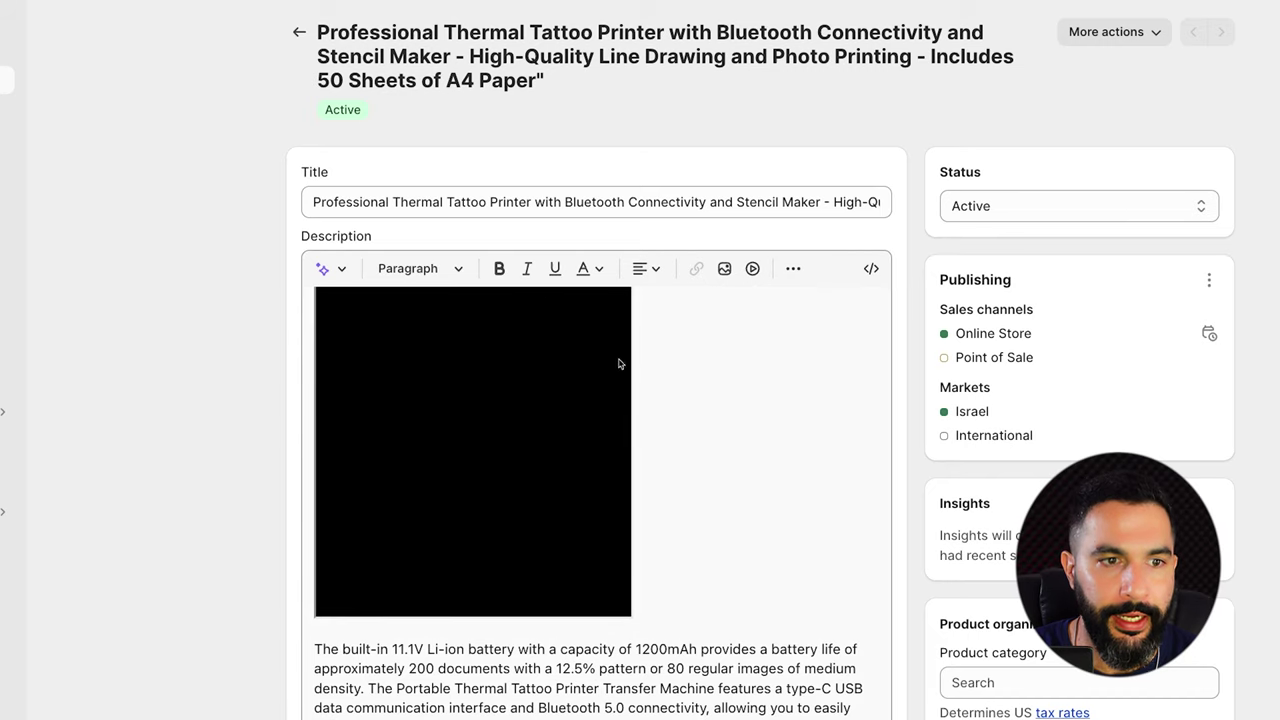
pyautogui.click(409, 201)
pyautogui.click(122, 12)
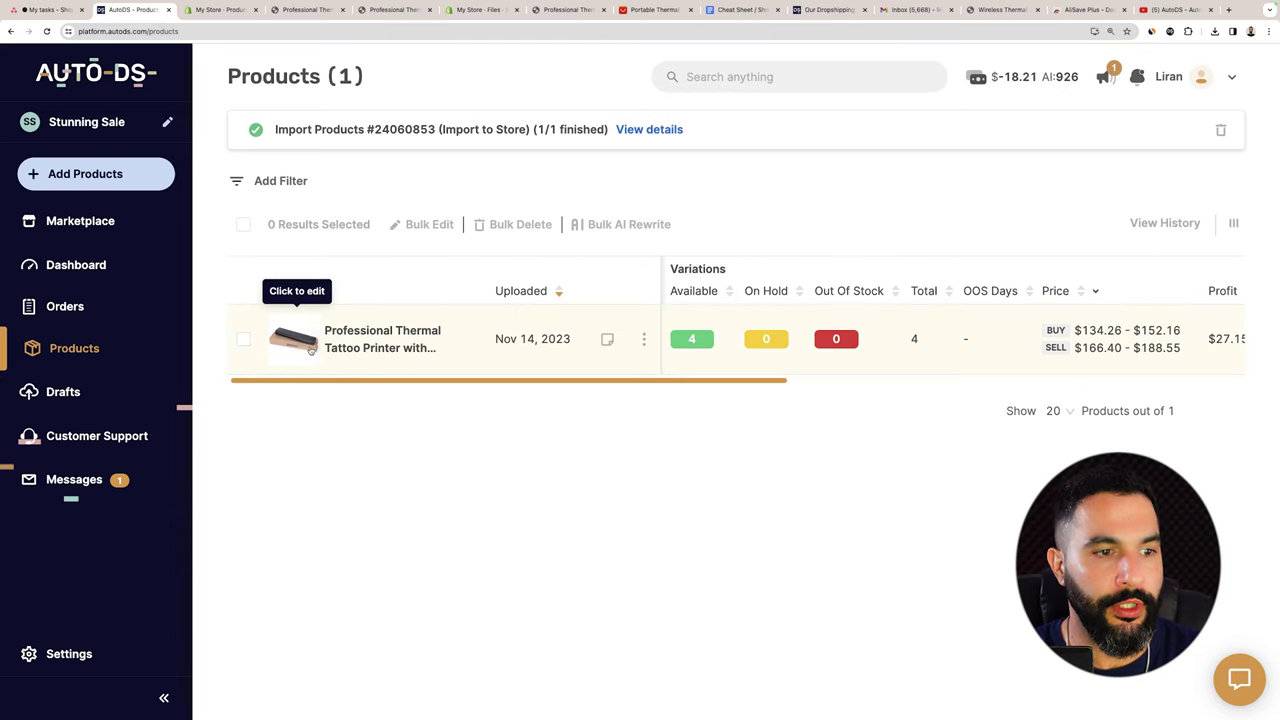
pyautogui.click(318, 318)
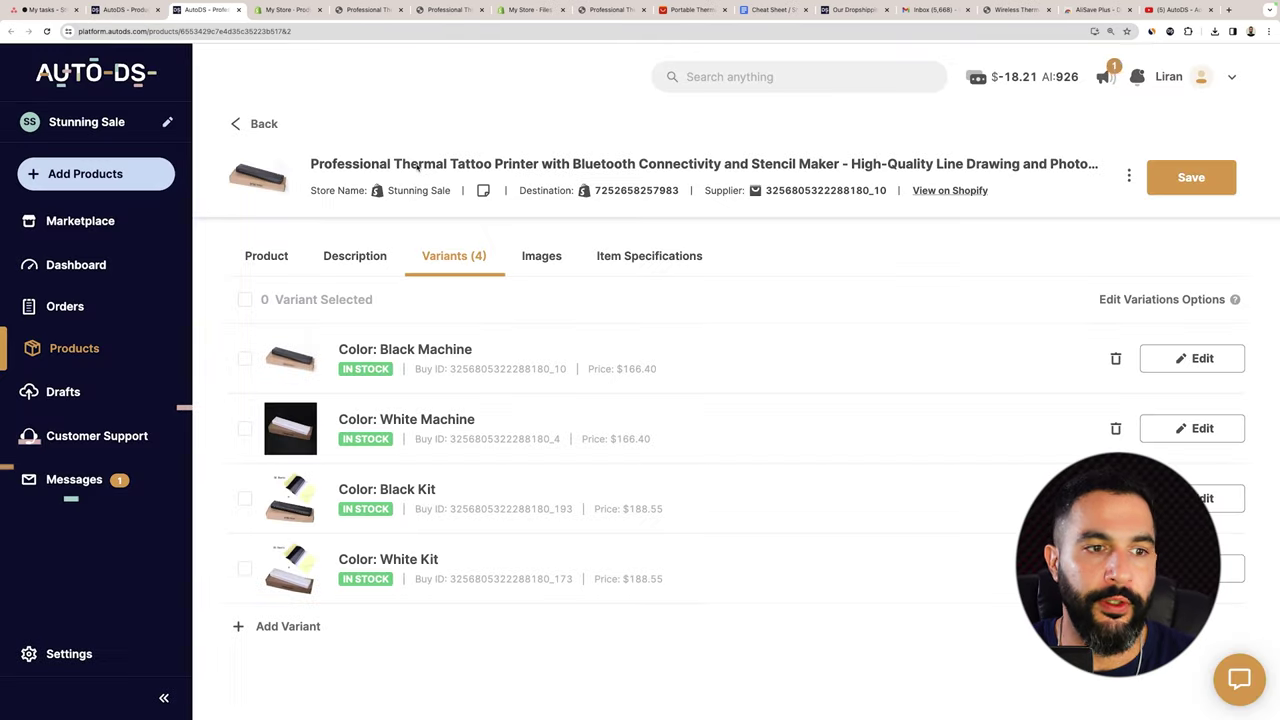
# Delete 'High-Quality Line Drawing and Photo Printing - ' from the title and save.
pyautogui.click(268, 256)
pyautogui.click(702, 332)
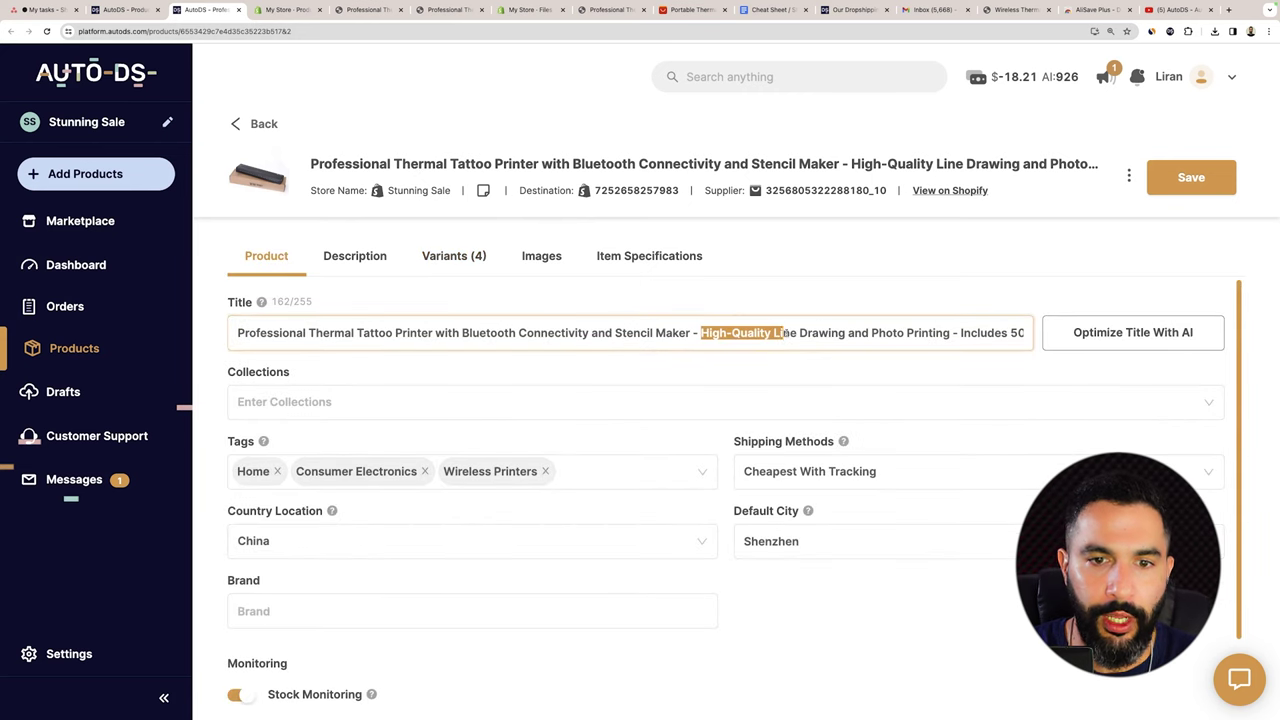
pyautogui.press('BackSpace')
pyautogui.press('BackSpace')
pyautogui.press('BackSpace')
pyautogui.press('BackSpace')
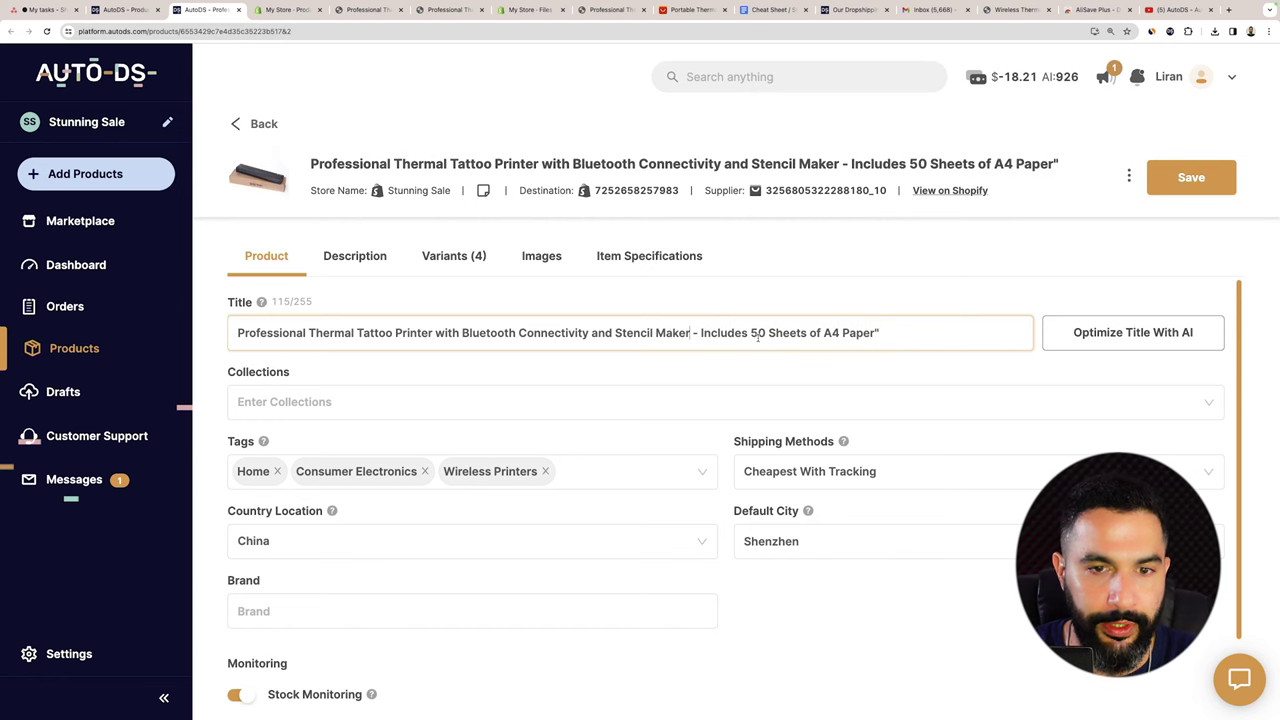
pyautogui.click(1188, 185)
pyautogui.click(296, 13)
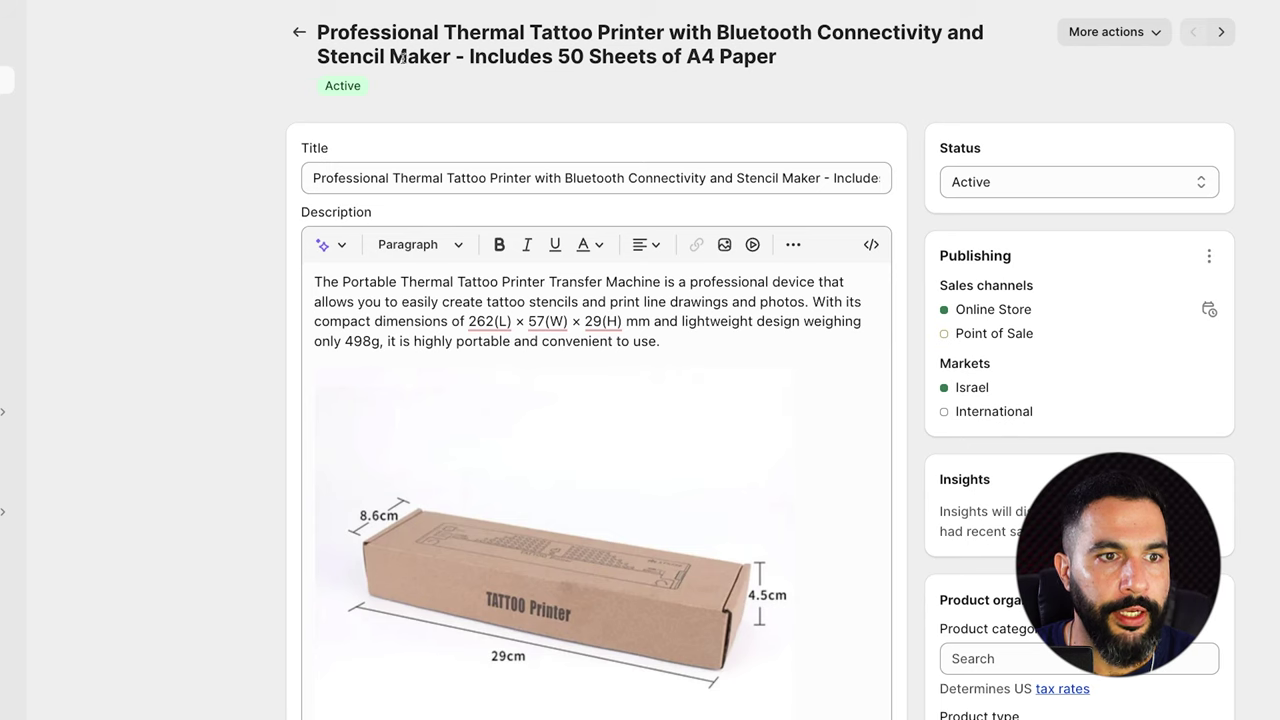
# Check the shortened title in Shopify and preview the product via More actions.
pyautogui.moveTo(331, 30); pyautogui.dragTo(594, 157)
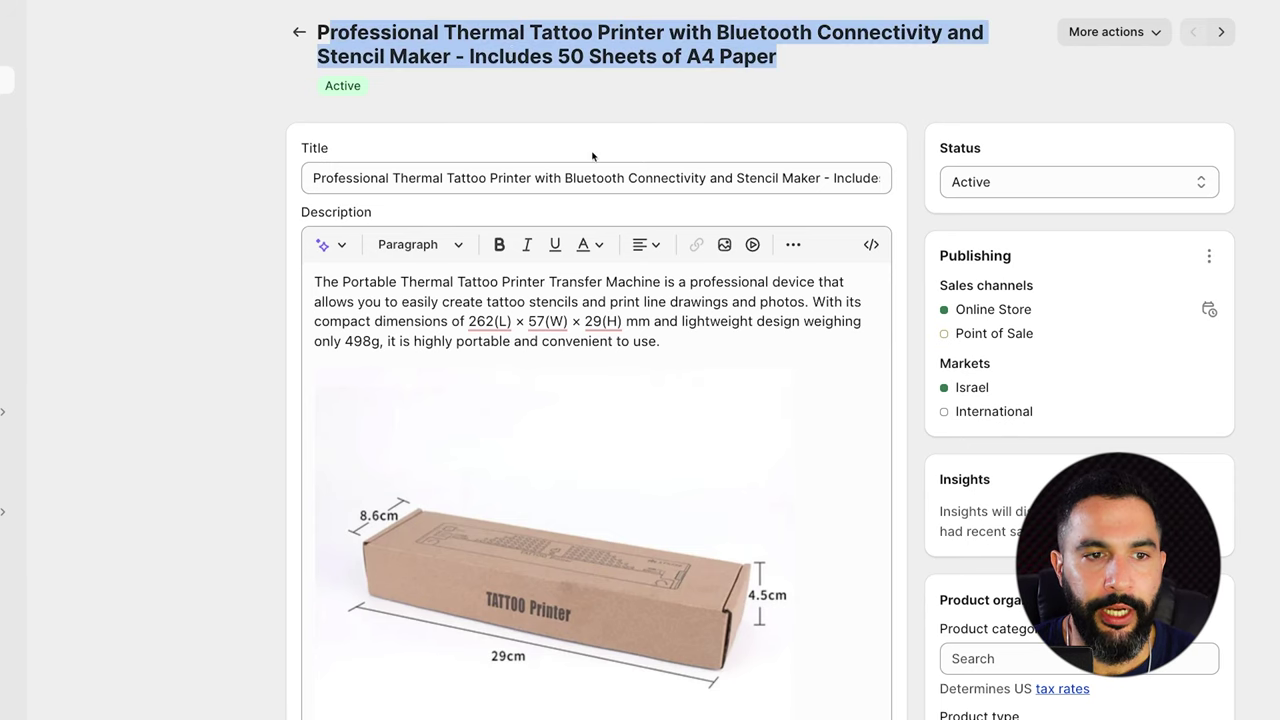
pyautogui.click(514, 183)
pyautogui.moveTo(794, 60); pyautogui.dragTo(433, 45)
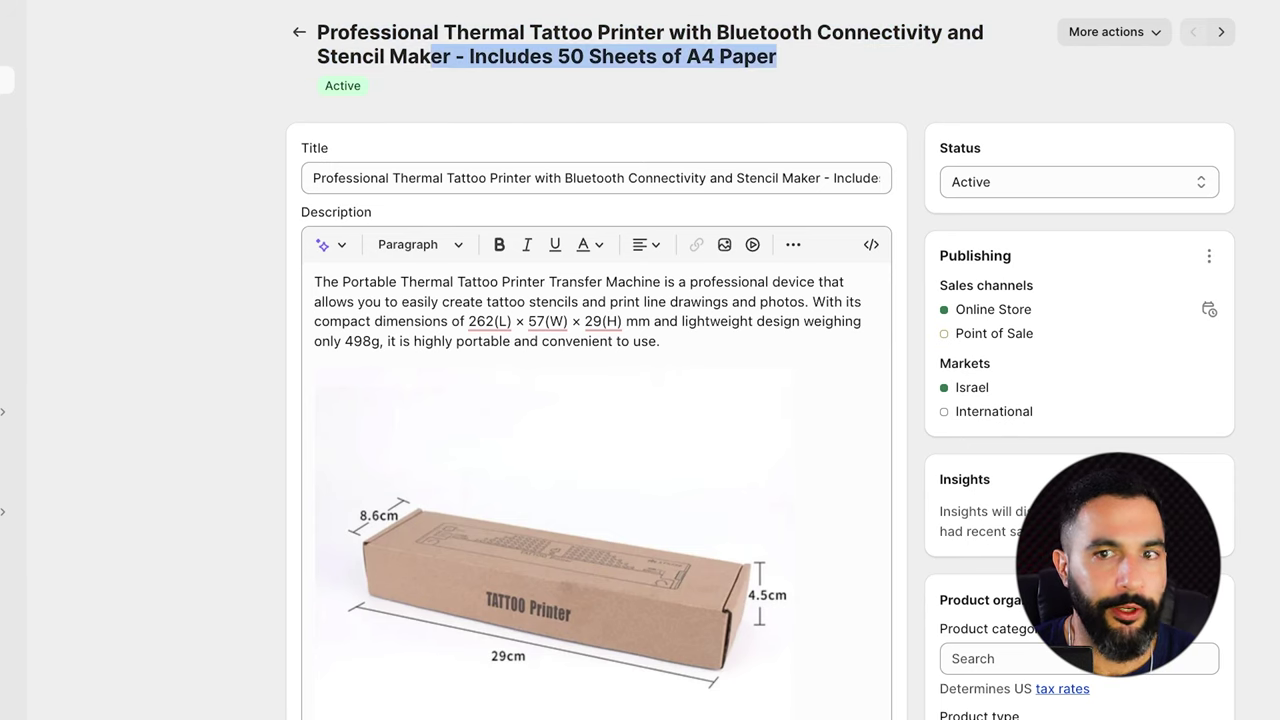
pyautogui.click(1106, 32)
pyautogui.click(1094, 149)
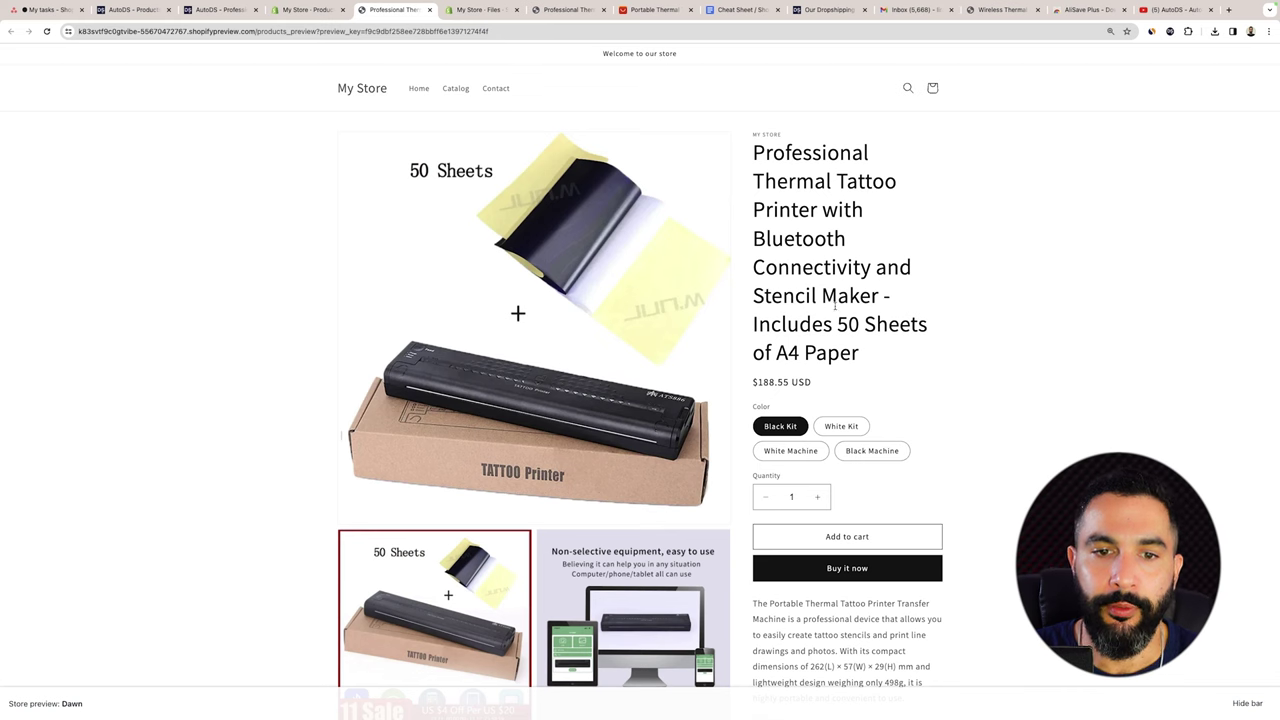
# Scroll the storefront preview, then bring up the competitor's Wireless Thermal Printer page.
pyautogui.scroll(-3, 835, 307)
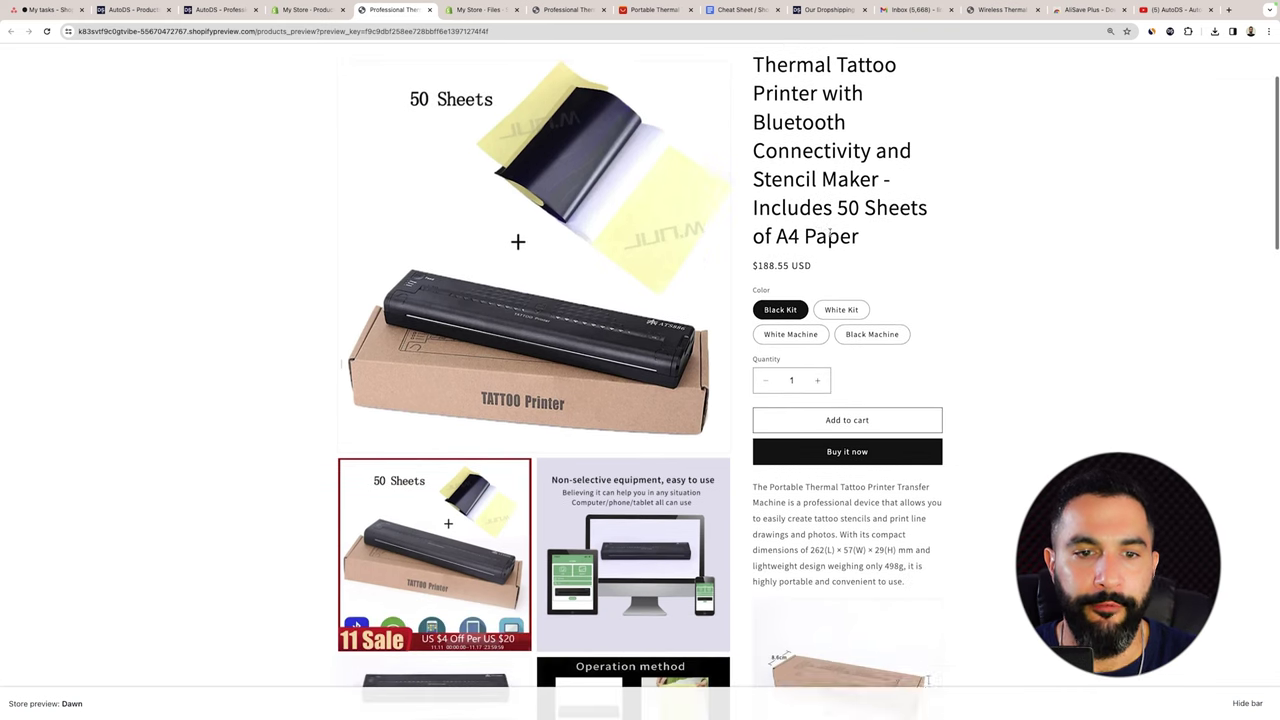
pyautogui.scroll(-1, 830, 235)
pyautogui.scroll(5, 980, 189)
pyautogui.click(558, 13)
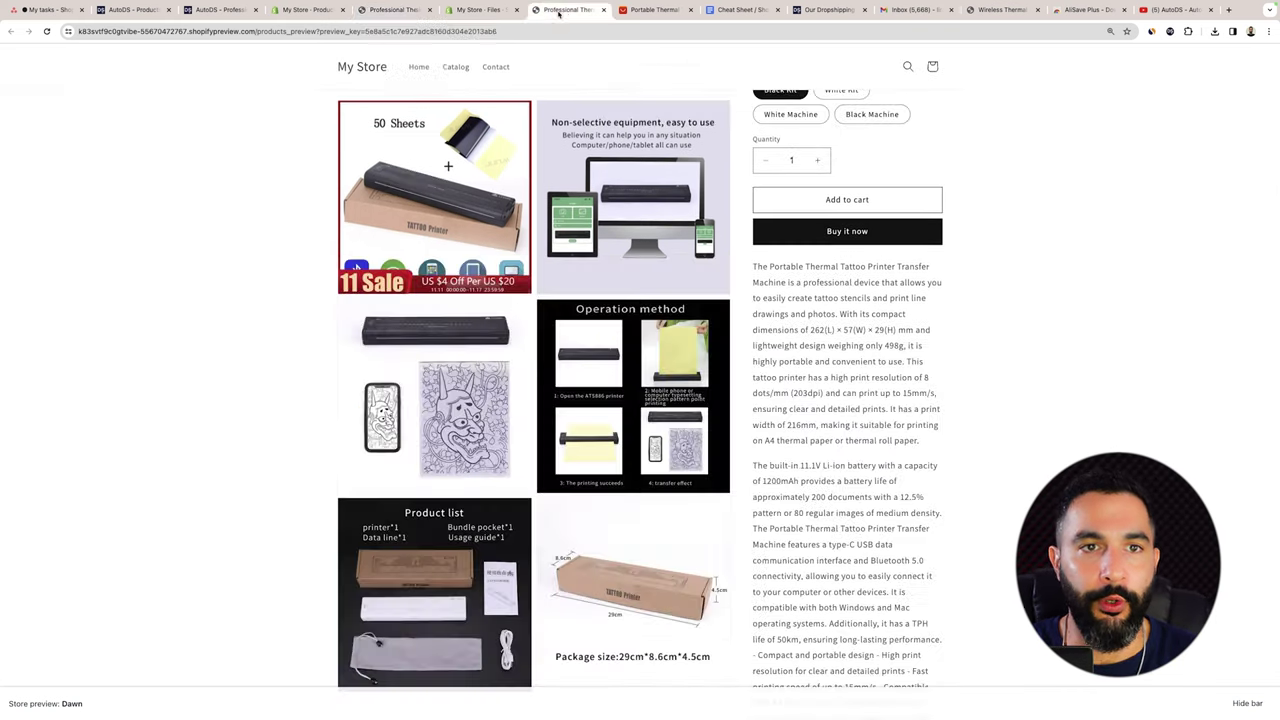
pyautogui.click(1000, 10)
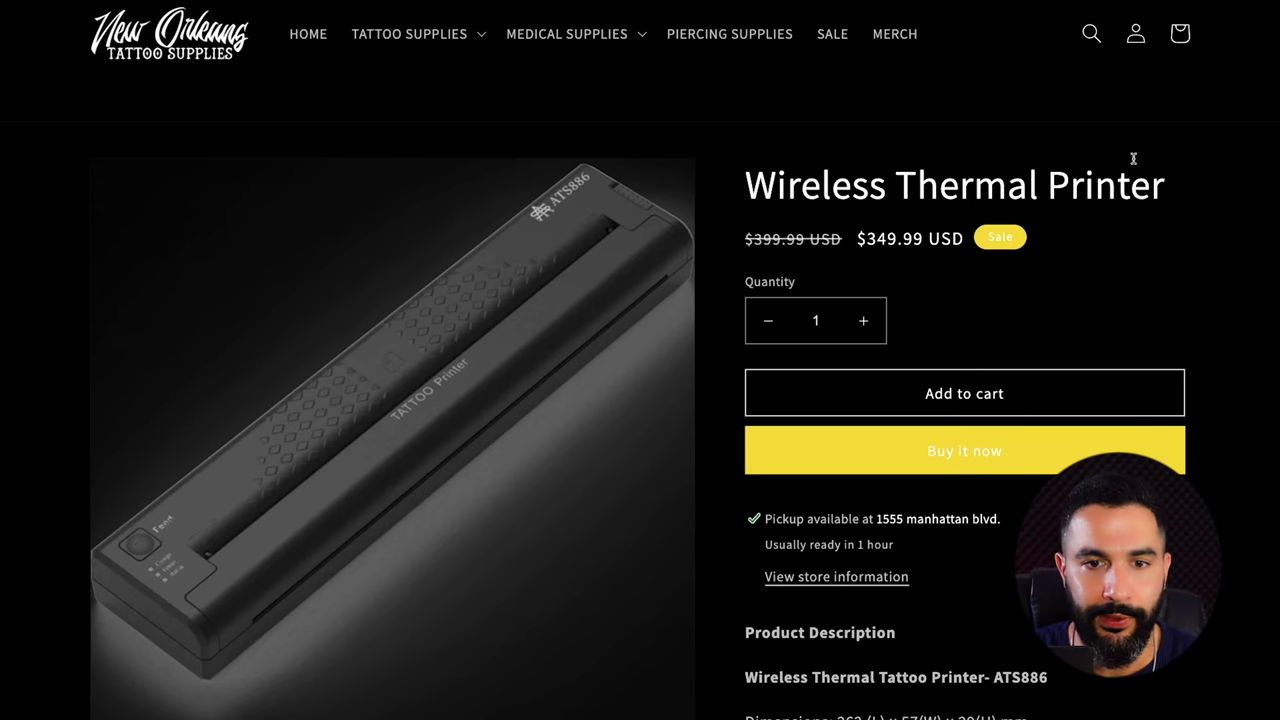
# Scroll through the competitor's $349.99 Wireless Thermal Printer listing.
pyautogui.scroll(-3, 860, 240)
pyautogui.scroll(3, 814, 123)
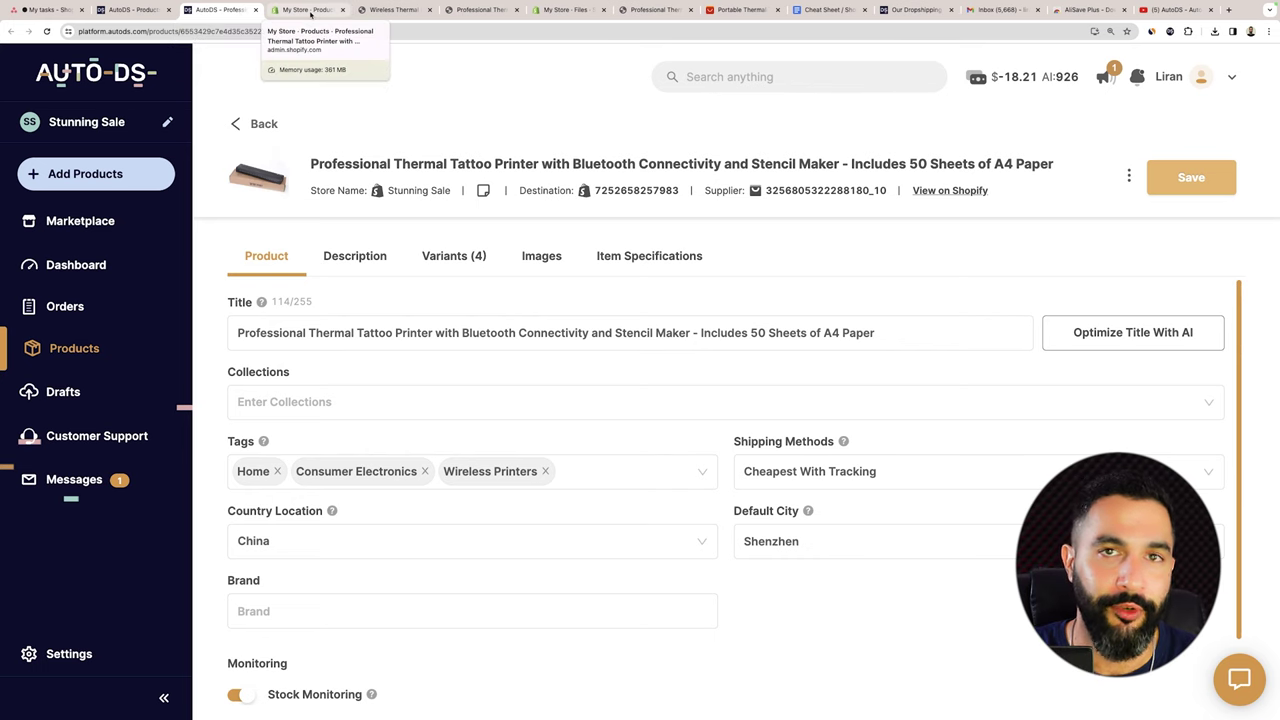
# Review the printer's four variants and start adding a new one.
pyautogui.click(452, 257)
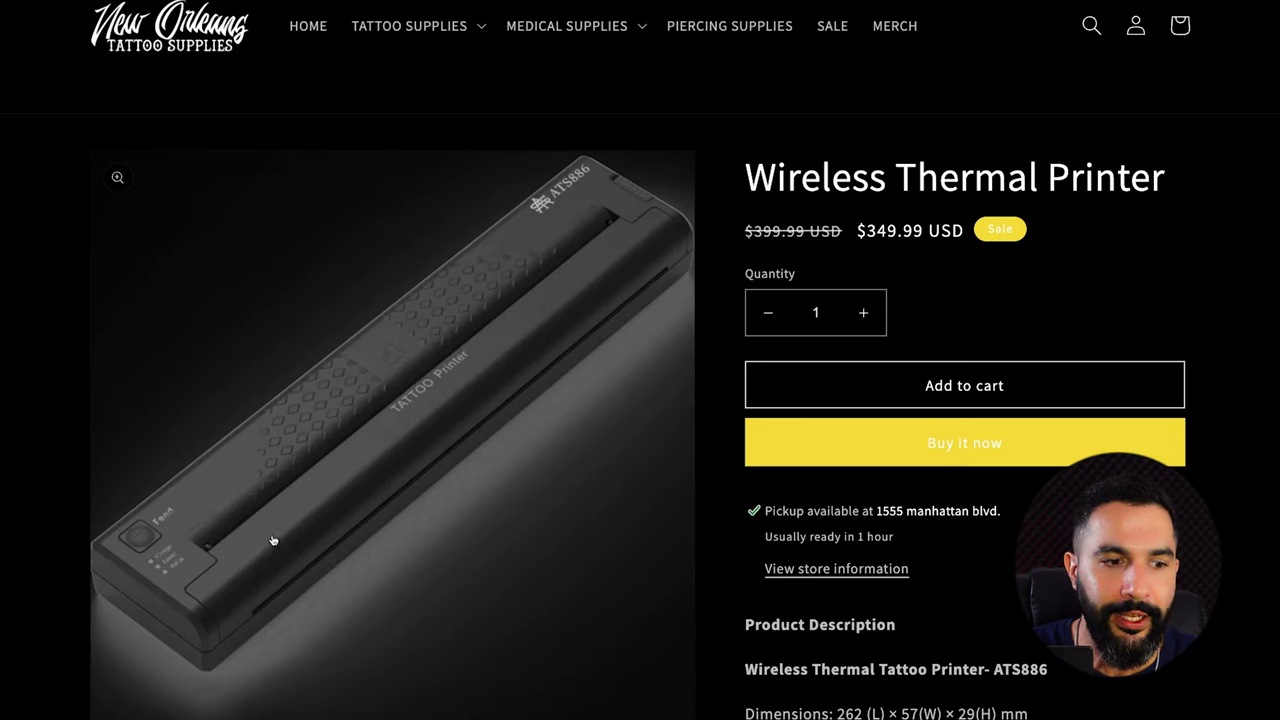
pyautogui.scroll(-6, 272, 540)
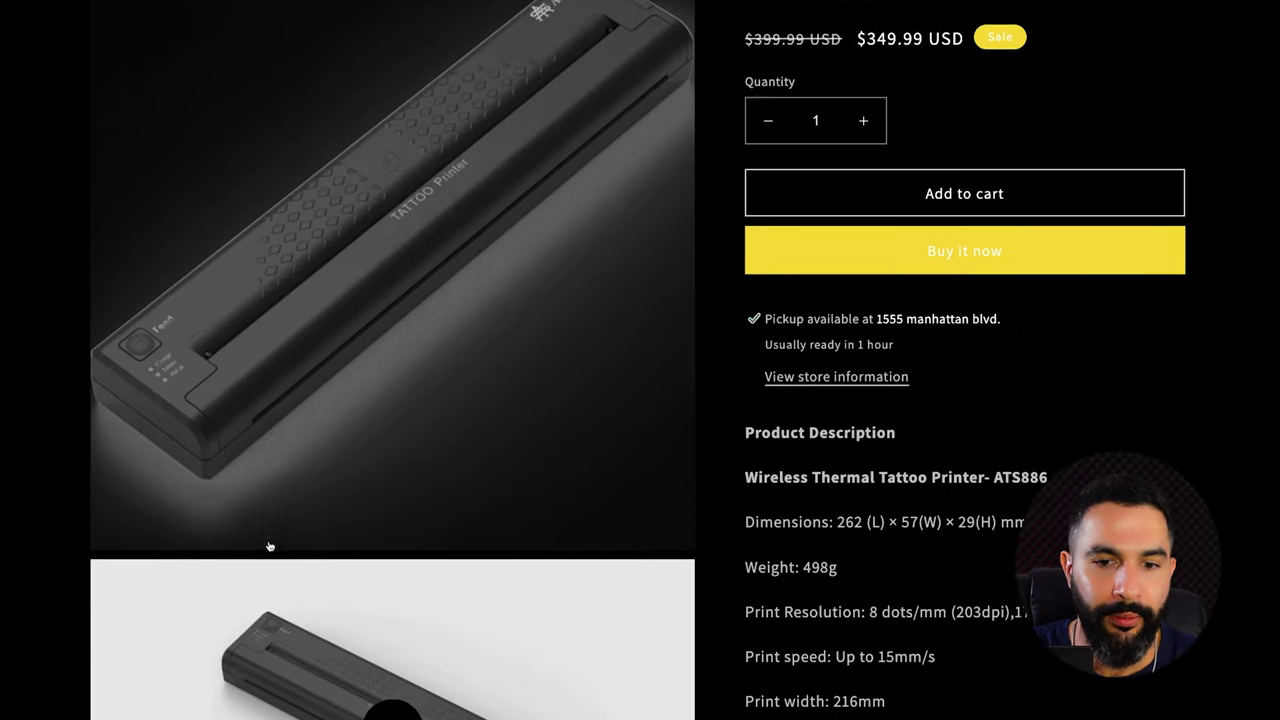
pyautogui.scroll(-1, 415, 497)
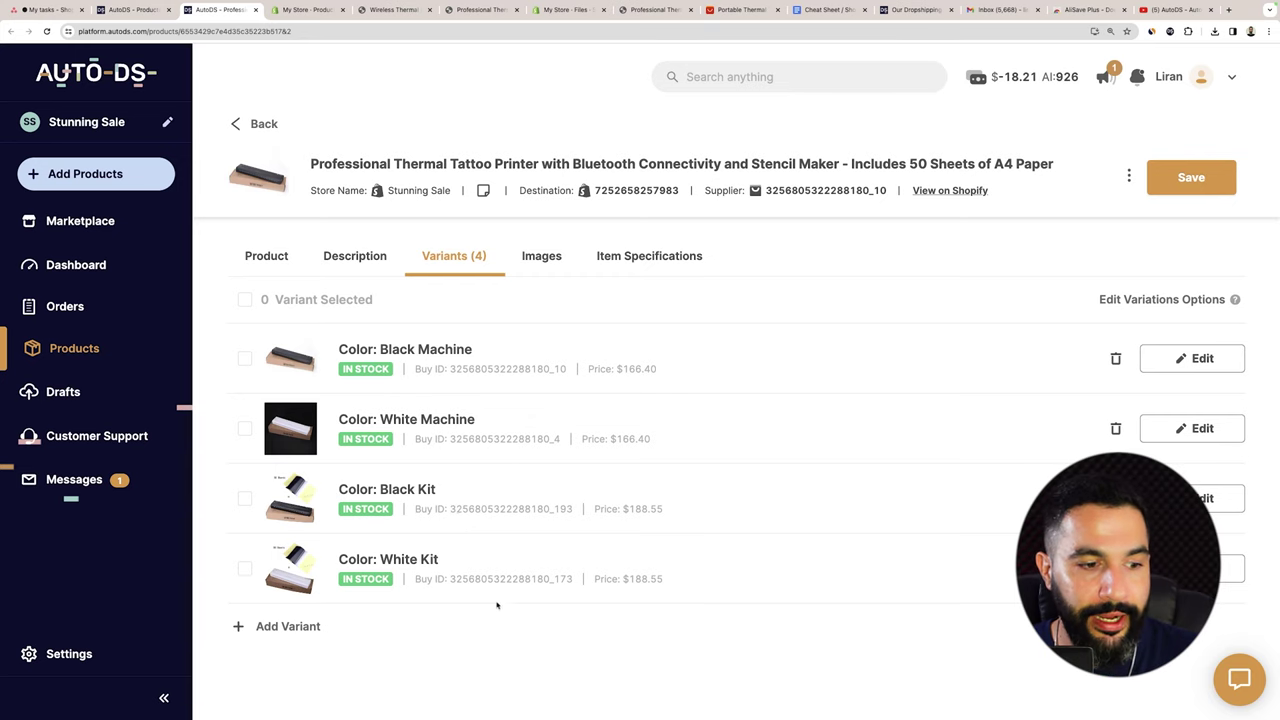
pyautogui.click(290, 627)
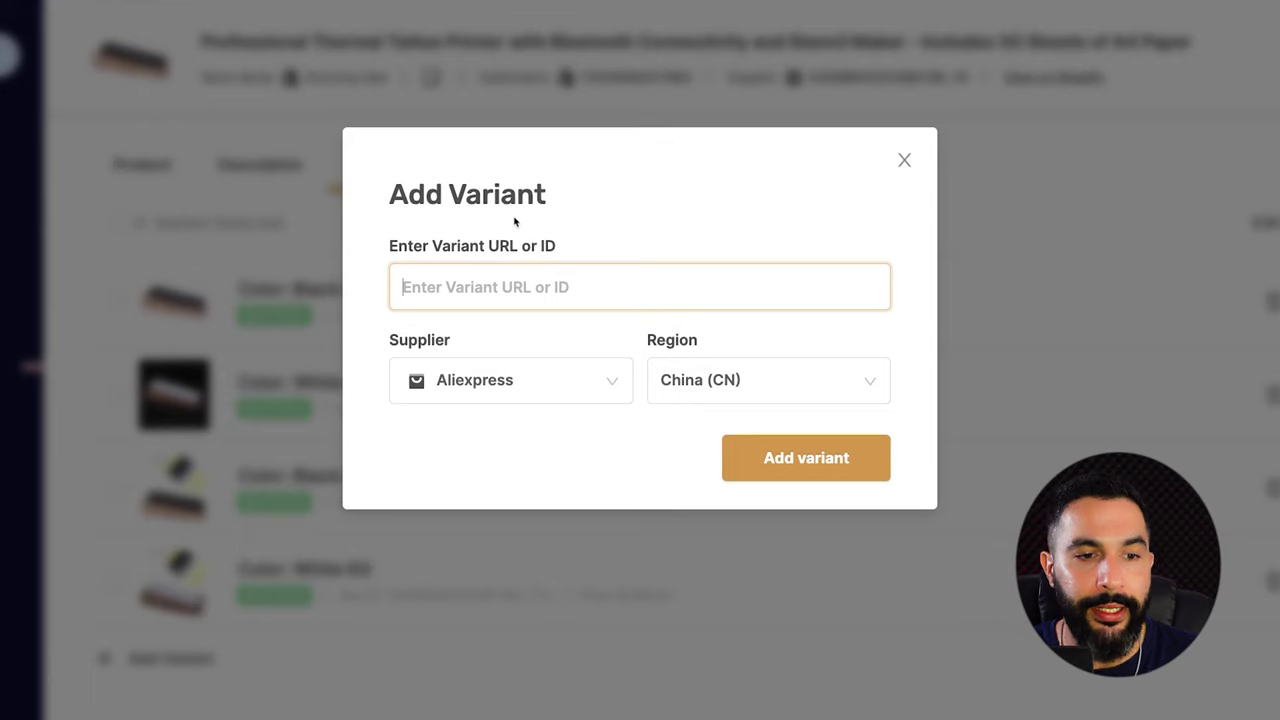
# Scroll through the Supplier options available in the Add Variant dialog.
pyautogui.click(502, 390)
pyautogui.scroll(-5, 502, 480)
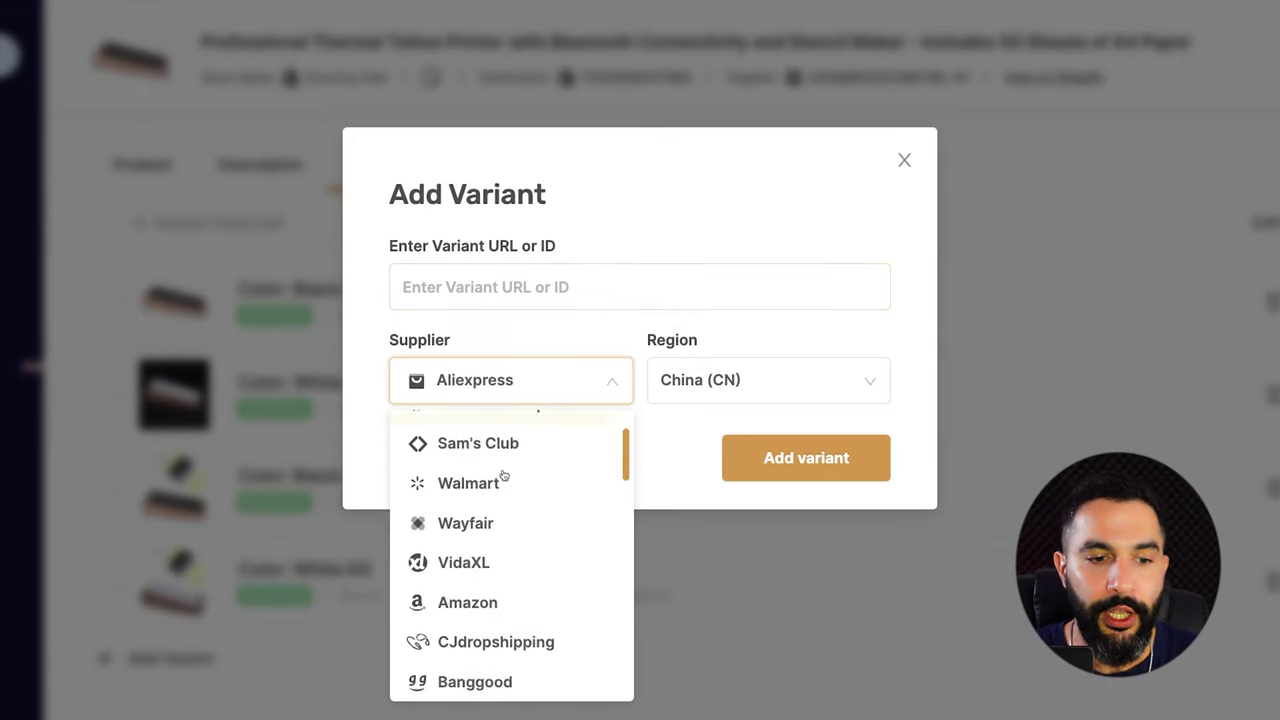
pyautogui.scroll(-10, 503, 482)
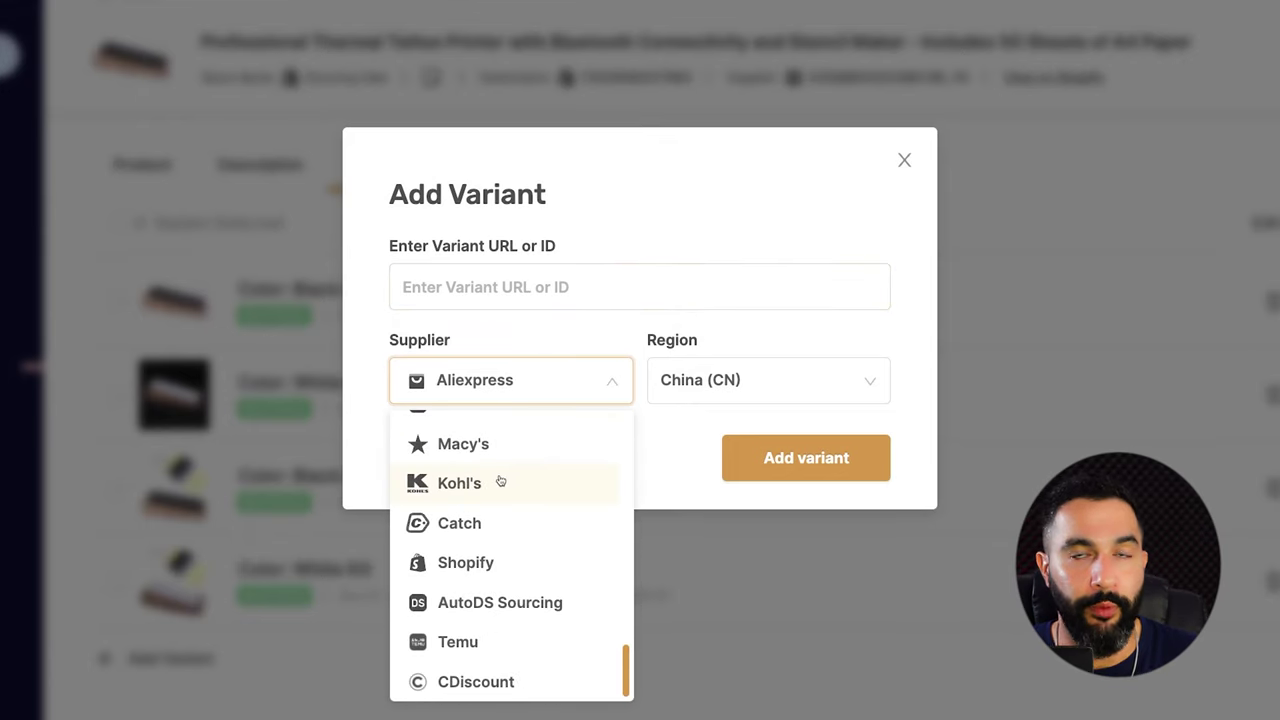
pyautogui.scroll(15, 505, 474)
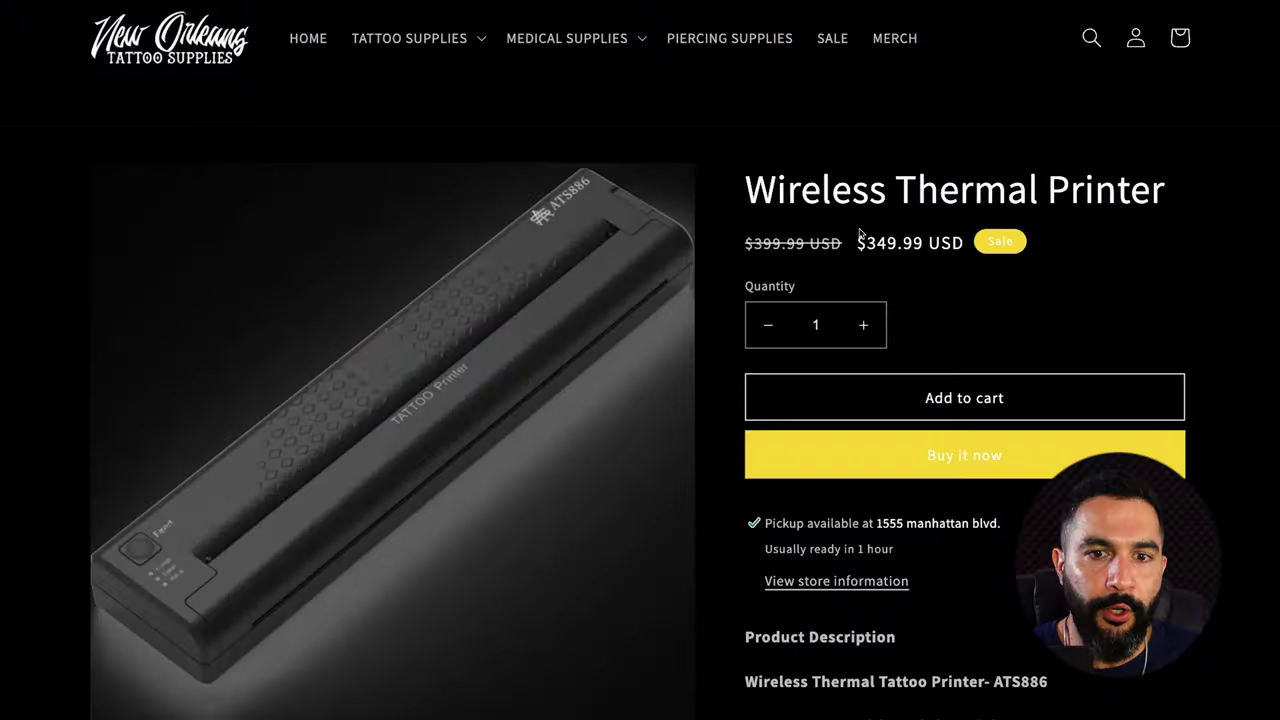
# Highlight the competitor's $349.99 sale price, then return to the AutoDS product editor.
pyautogui.moveTo(864, 246); pyautogui.dragTo(961, 244)
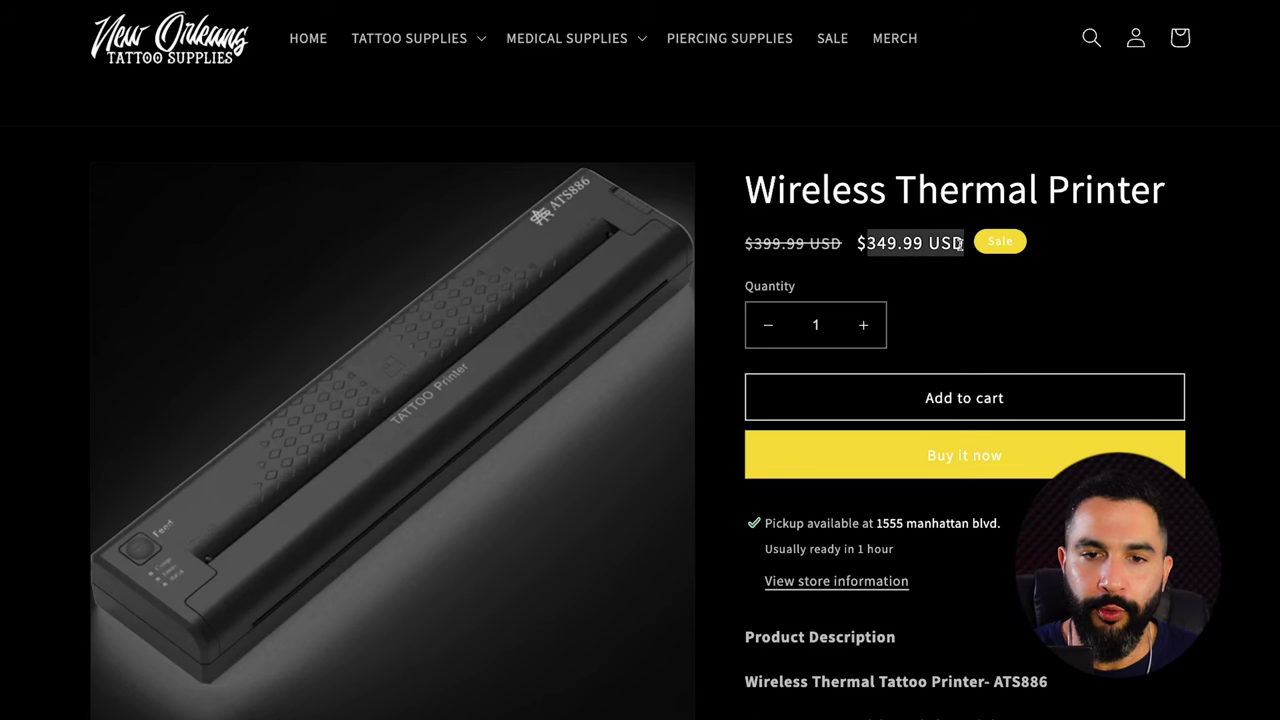
pyautogui.click(931, 241)
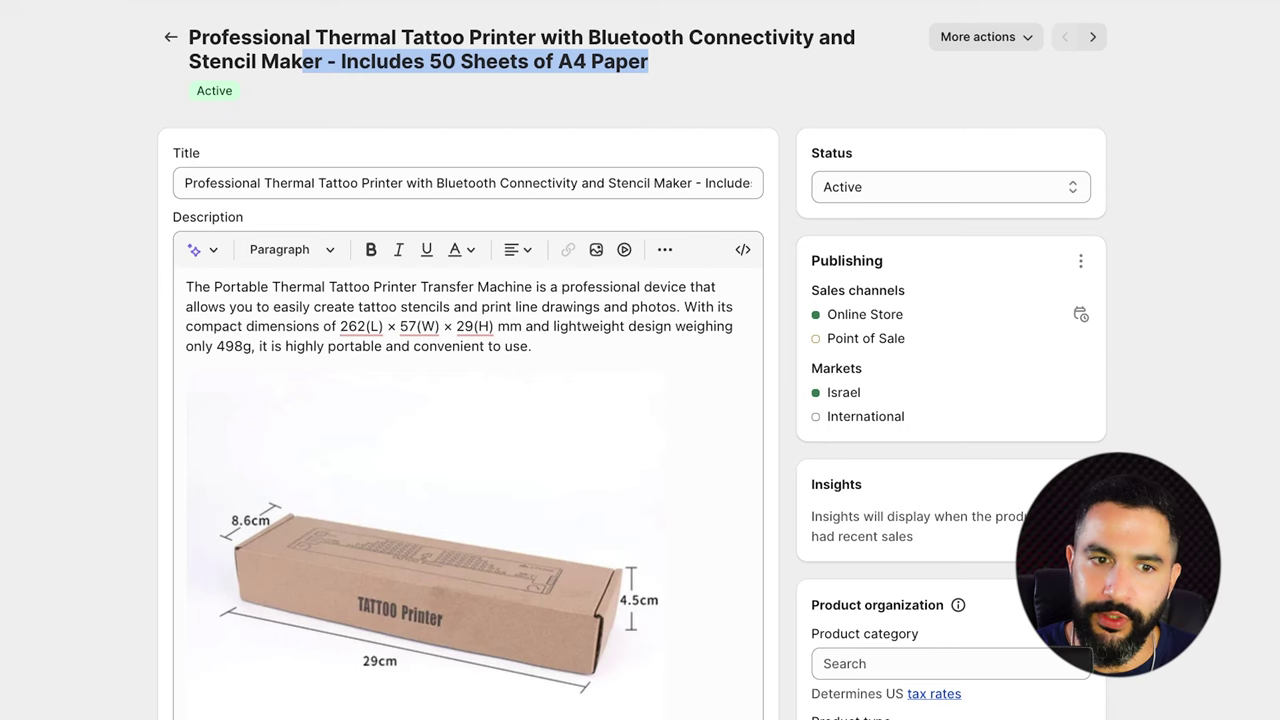
pyautogui.click(549, 345)
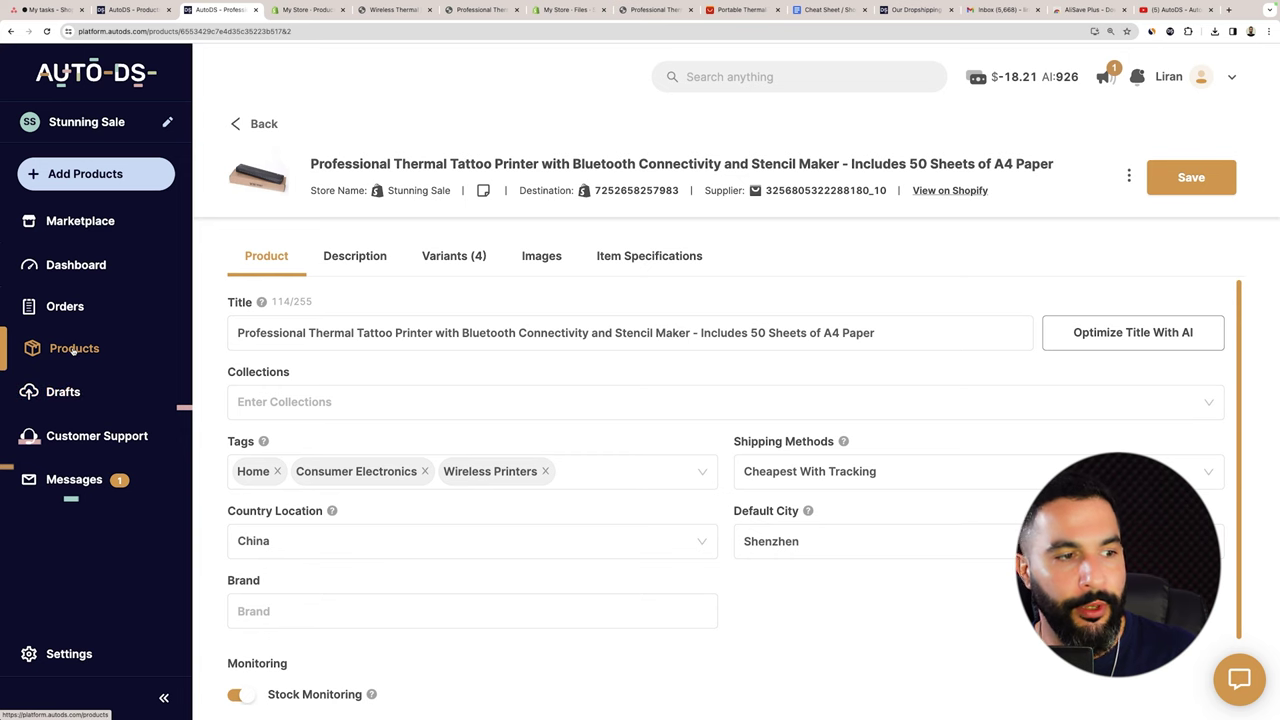
# Open the Black Machine variant's pricing and replace the $166.40 sell price with $339.99.
pyautogui.click(466, 257)
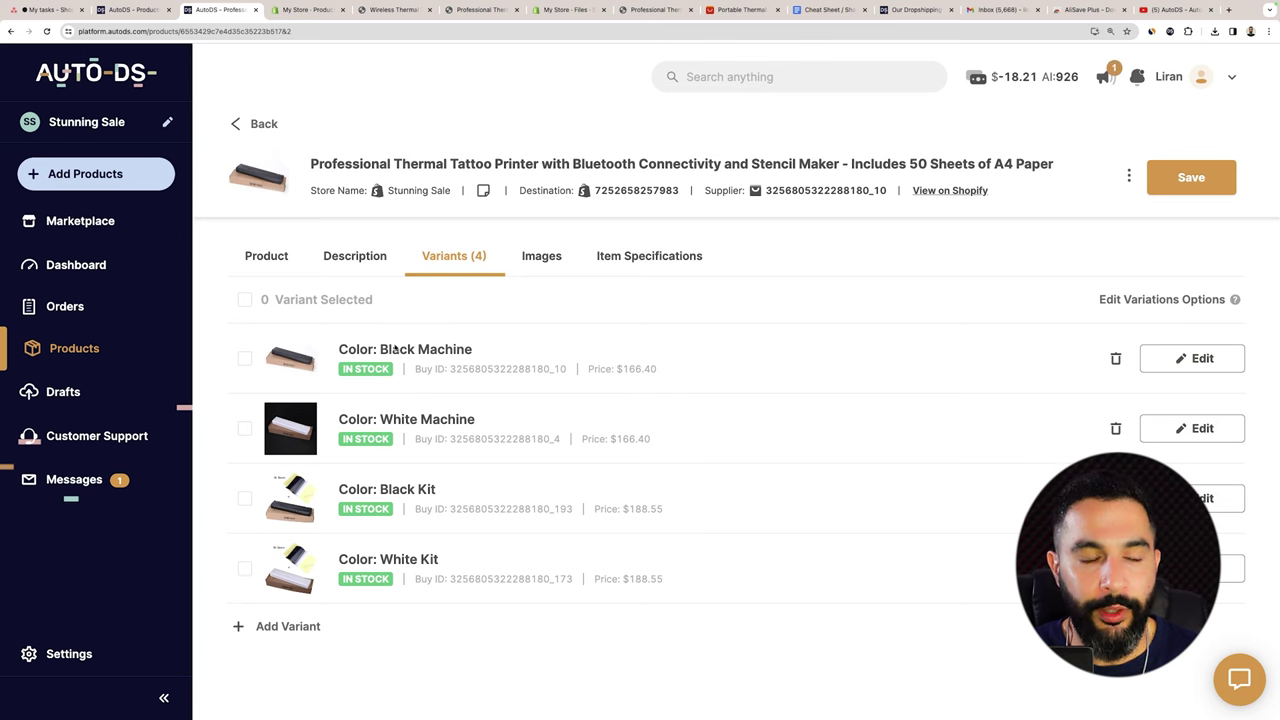
pyautogui.click(1194, 370)
pyautogui.moveTo(826, 380); pyautogui.dragTo(738, 374)
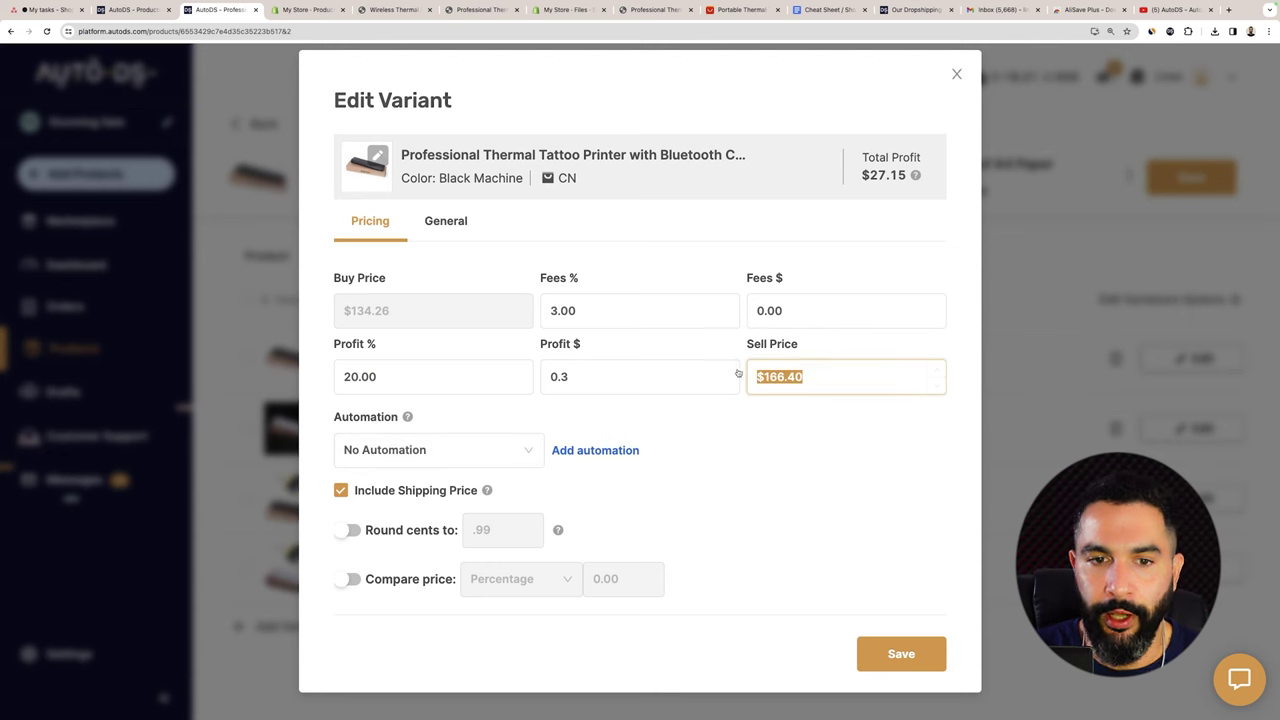
pyautogui.write('339.99')
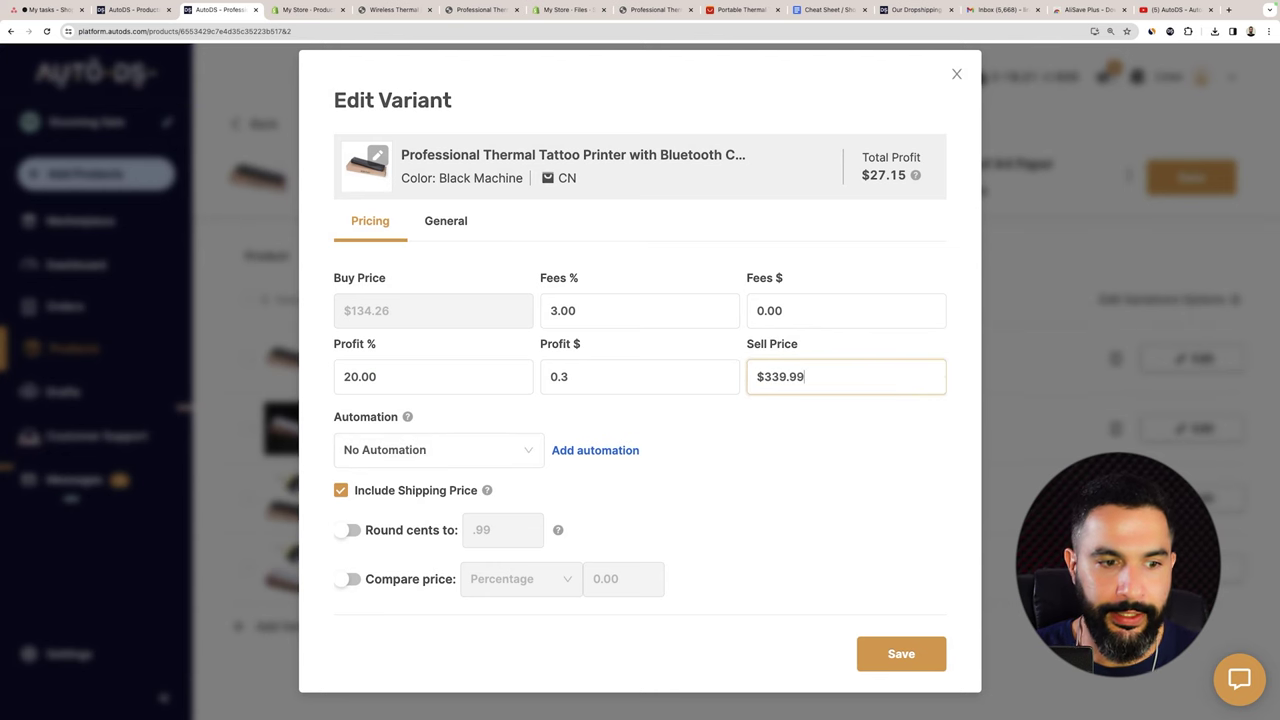
# Add a 30% percentage compare-at price, check the AliExpress listing, and save the variant.
pyautogui.click(348, 580)
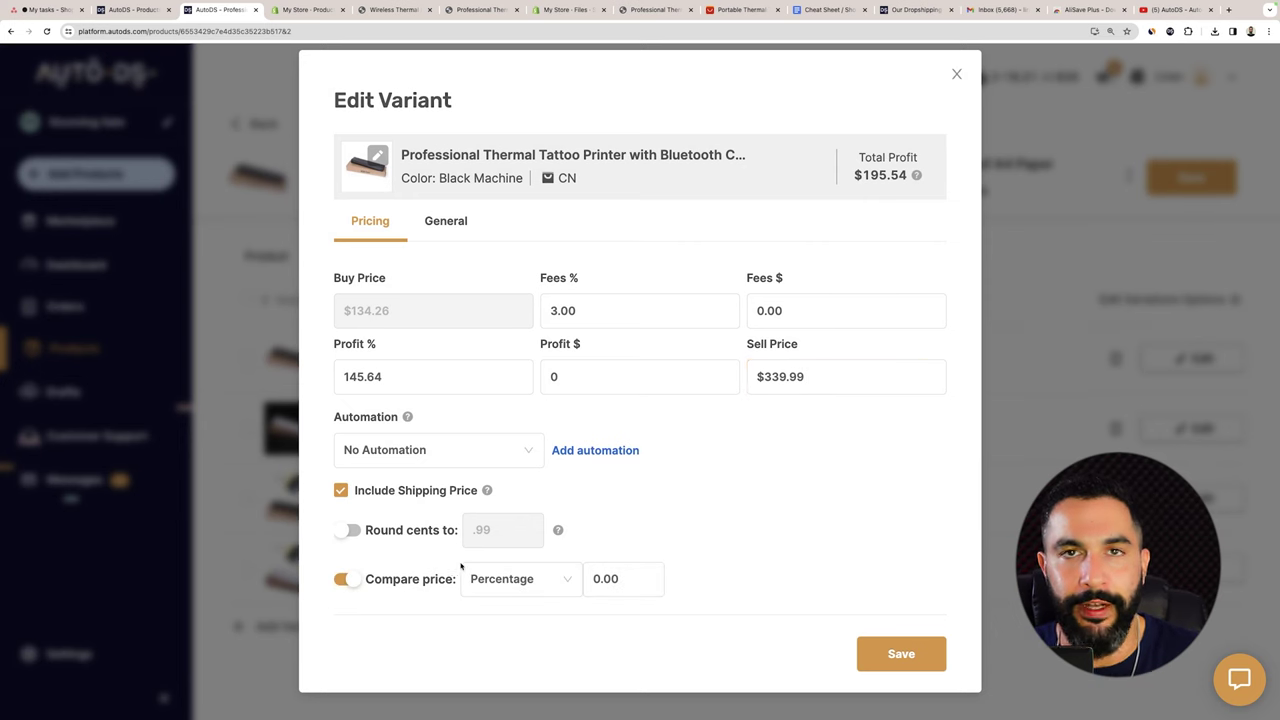
pyautogui.click(541, 585)
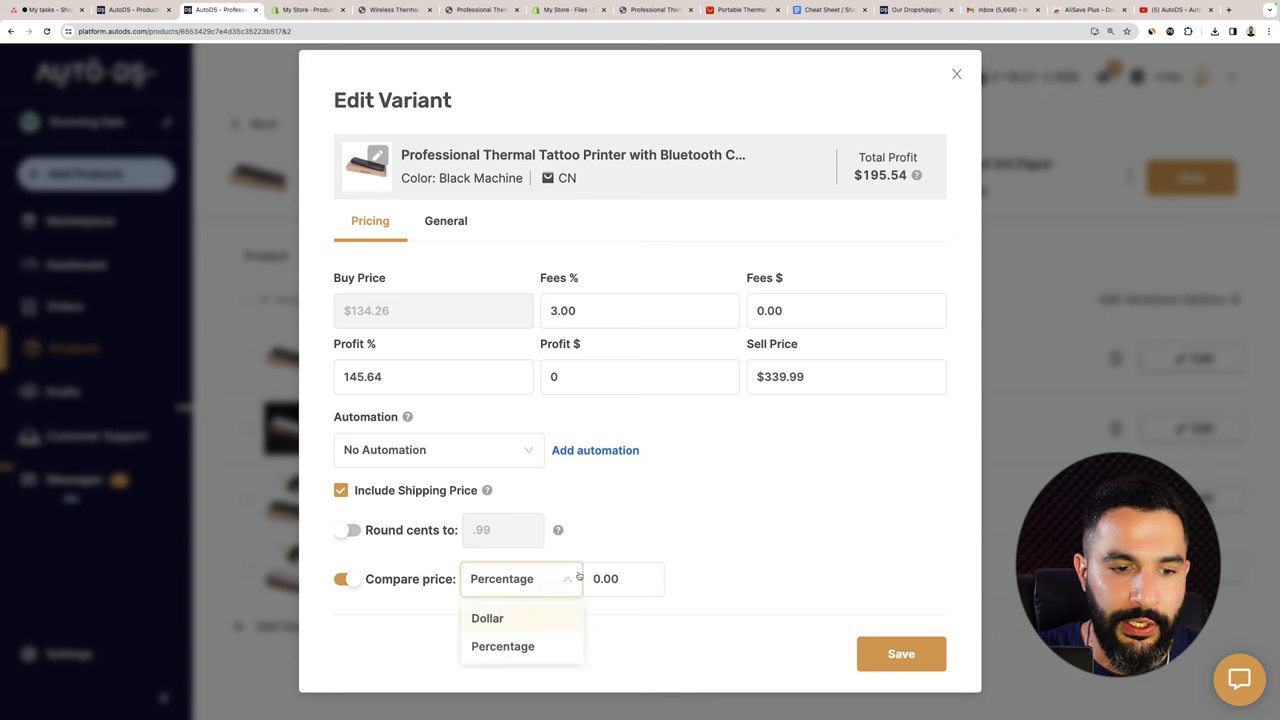
pyautogui.click(624, 578)
pyautogui.moveTo(624, 578); pyautogui.dragTo(558, 578)
pyautogui.write('30')
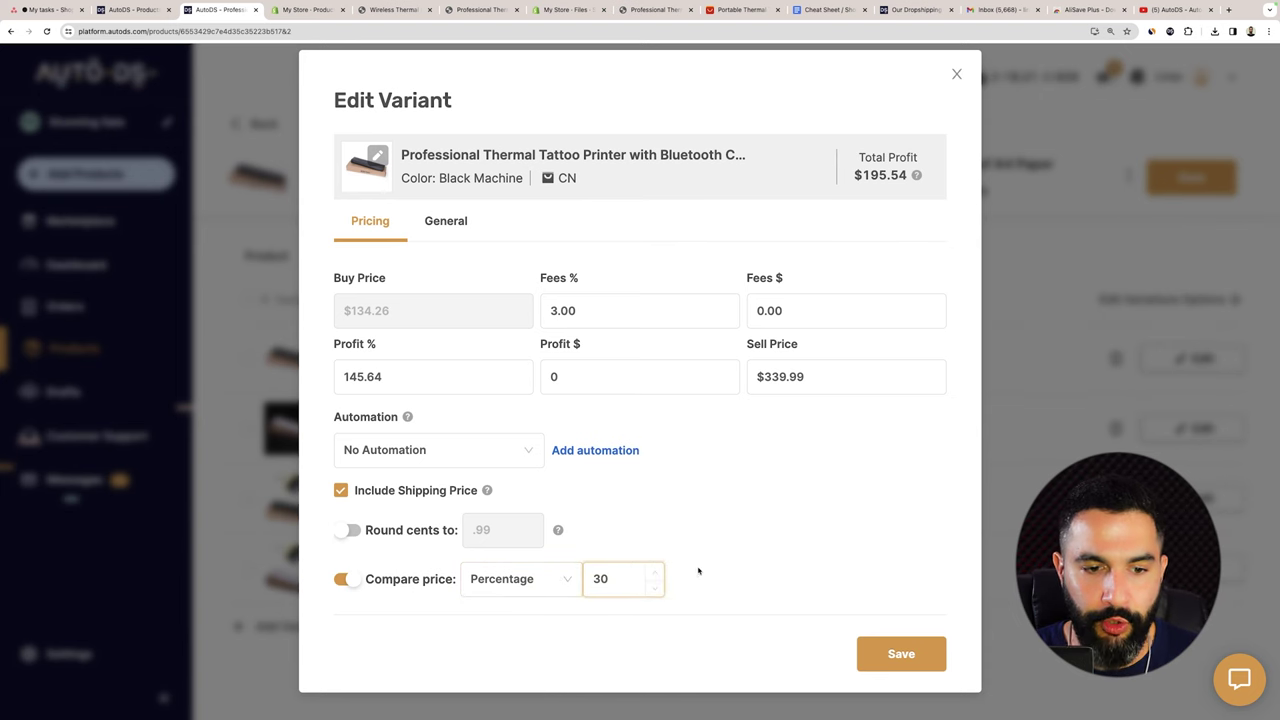
pyautogui.click(698, 570)
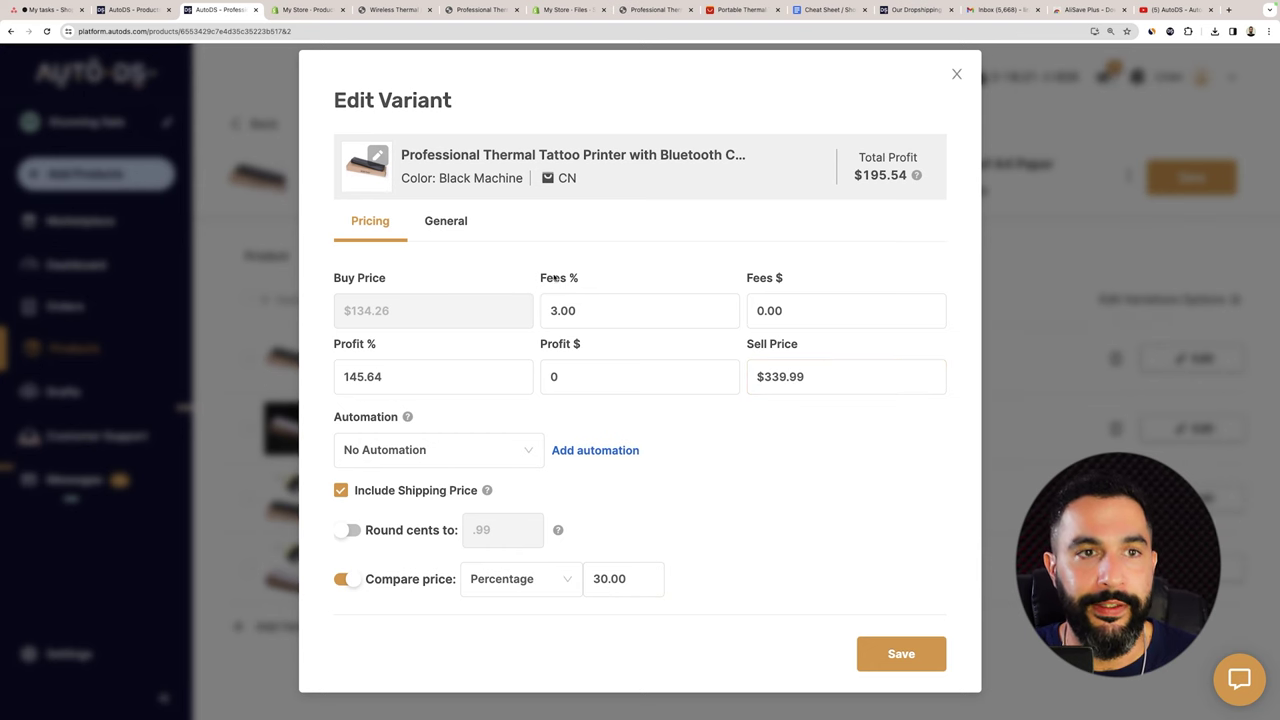
pyautogui.click(740, 10)
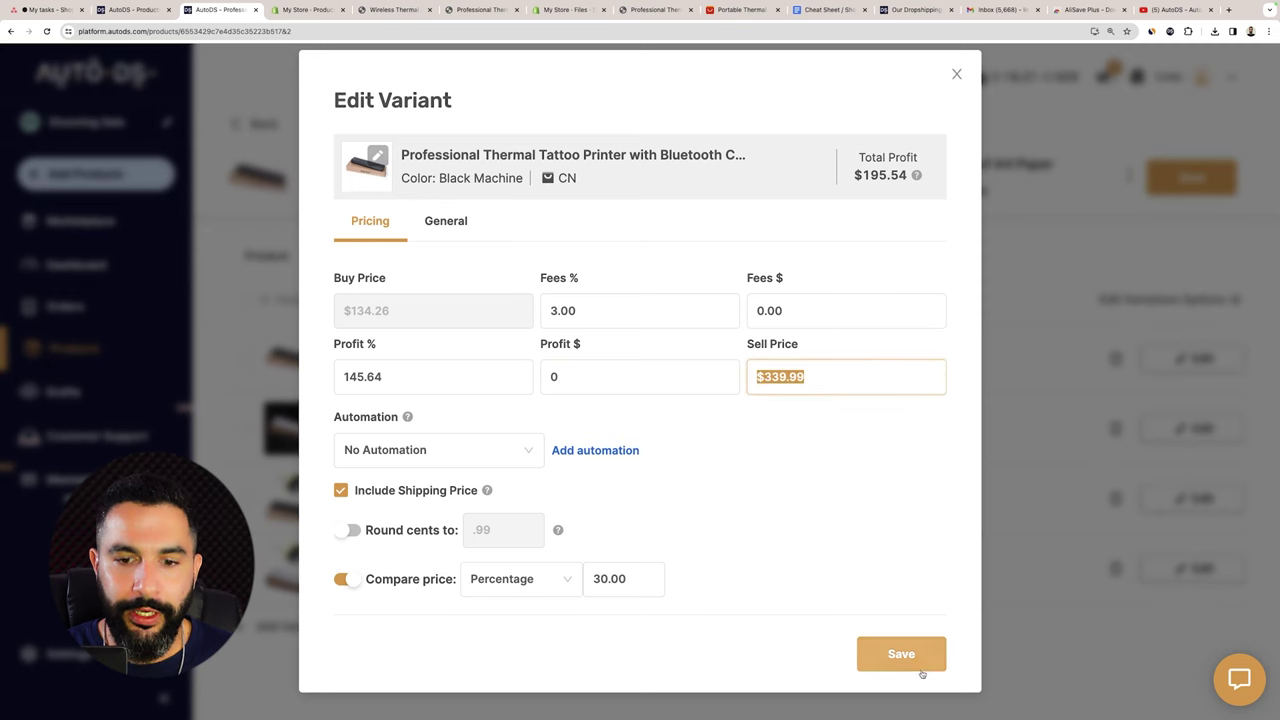
pyautogui.click(921, 668)
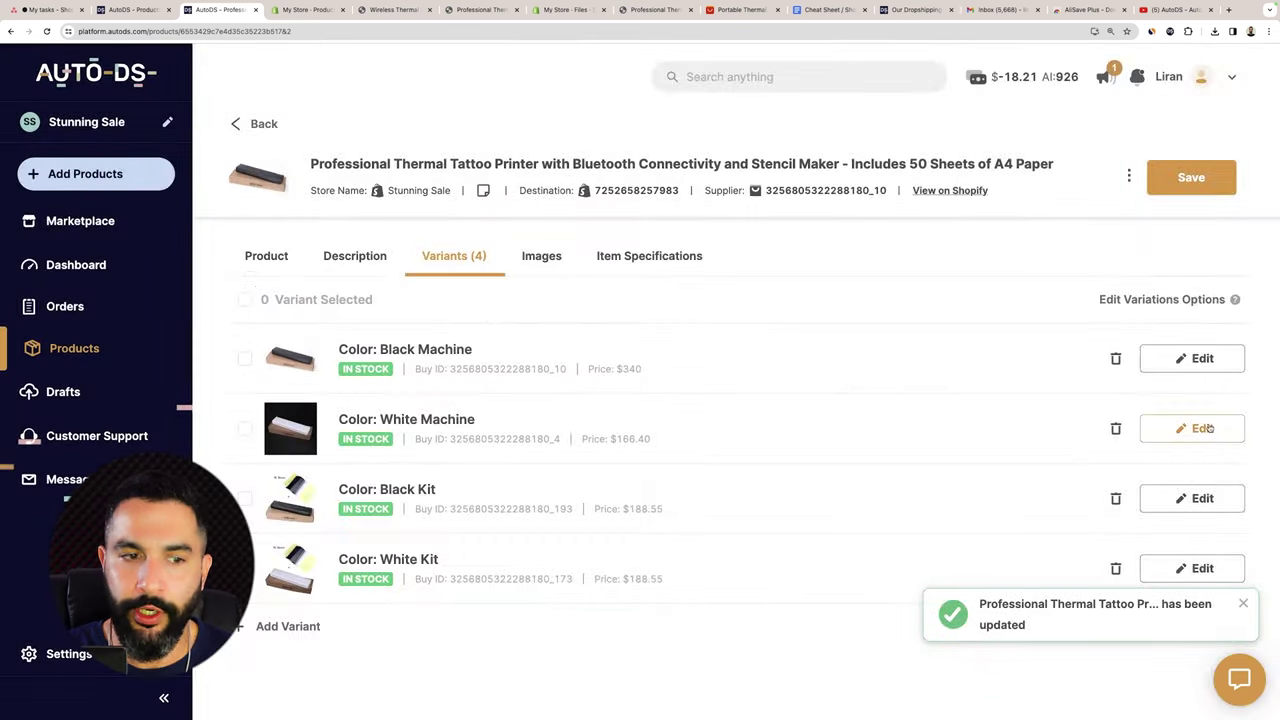
# Price the White Machine variant at $339.99 with a 30% compare-at price.
pyautogui.click(1200, 428)
pyautogui.click(350, 579)
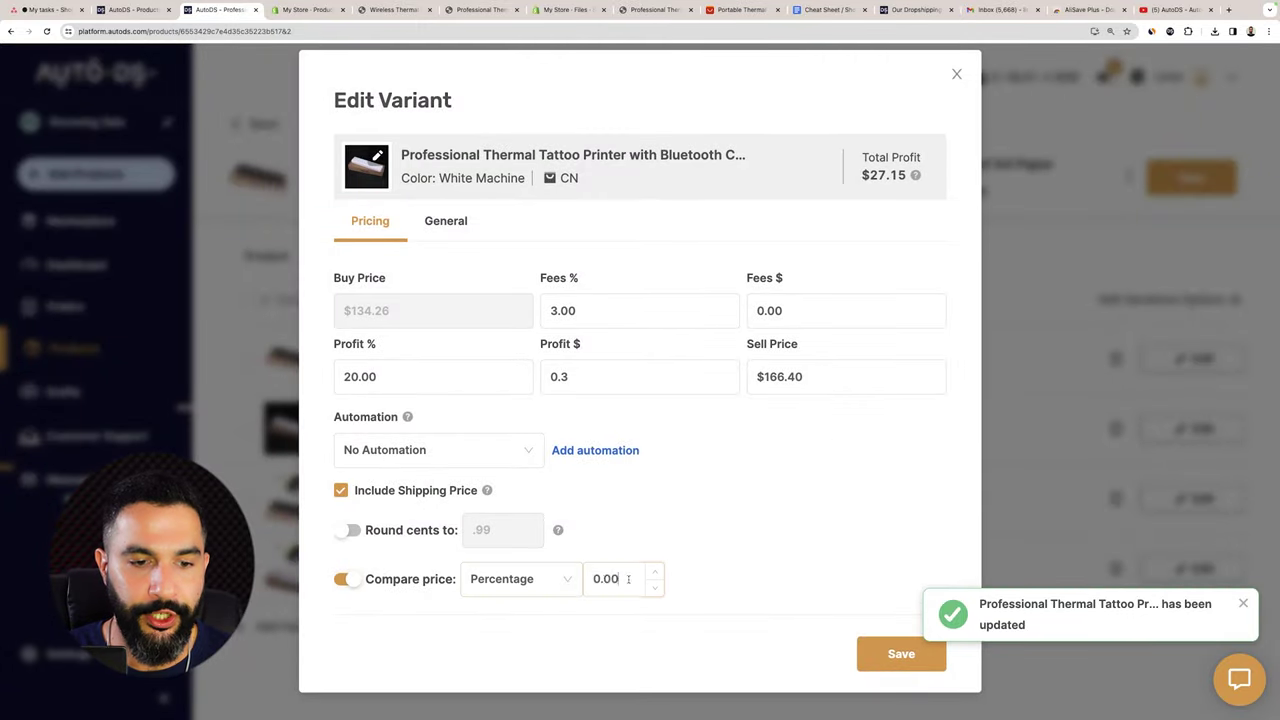
pyautogui.doubleClick(606, 579)
pyautogui.write('30')
pyautogui.click(800, 376)
pyautogui.write('339.99')
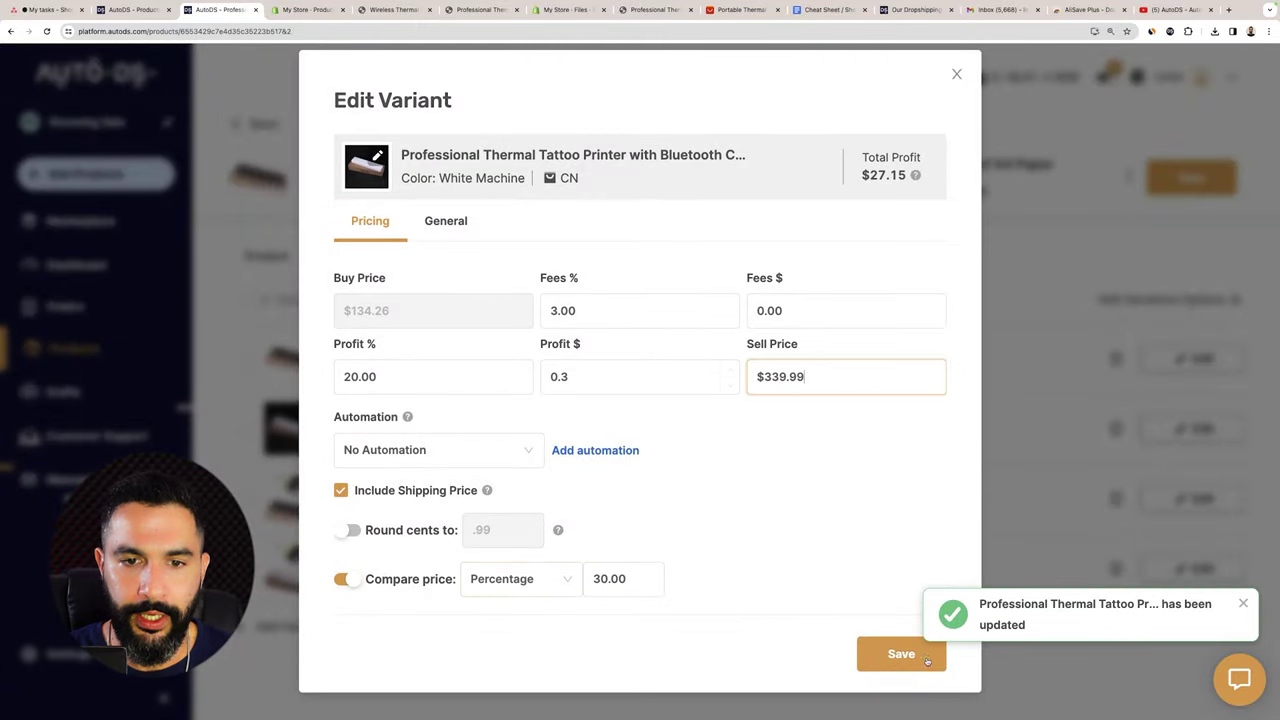
pyautogui.press('Return')
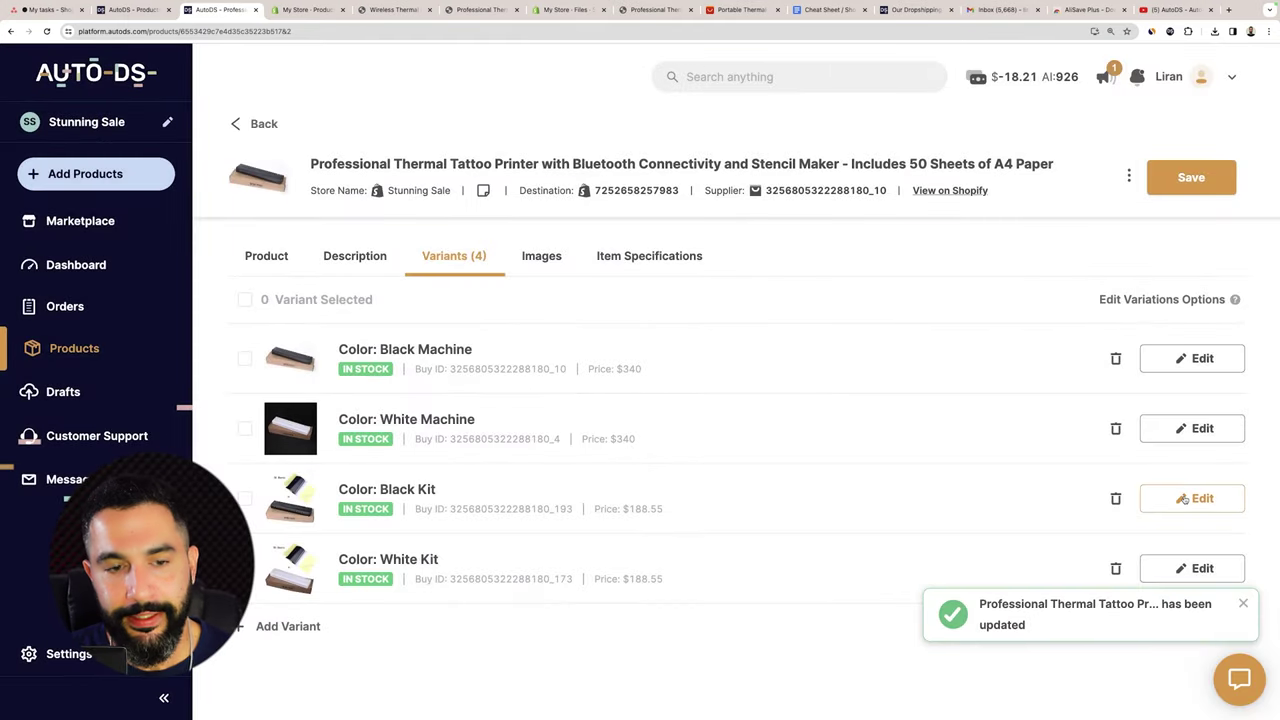
# Reopen the Black Machine variant's pricing editor and inspect its round-cents value.
pyautogui.click(1182, 428)
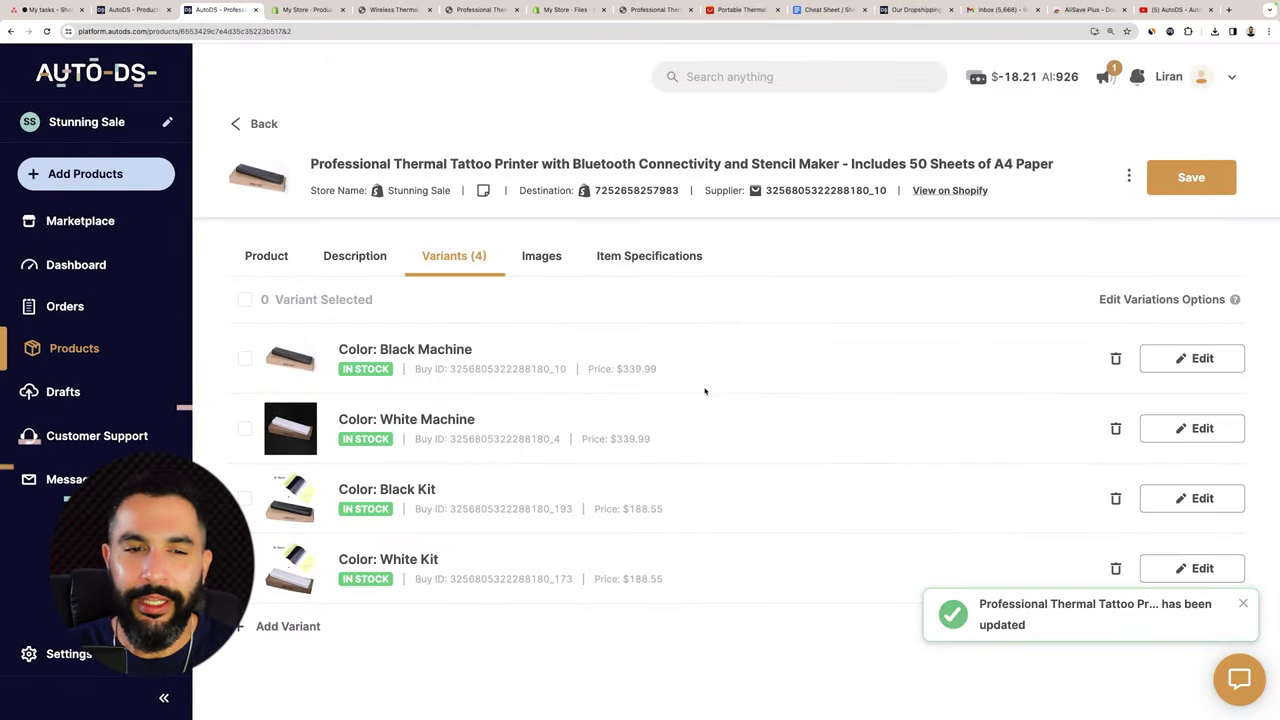
pyautogui.click(1186, 359)
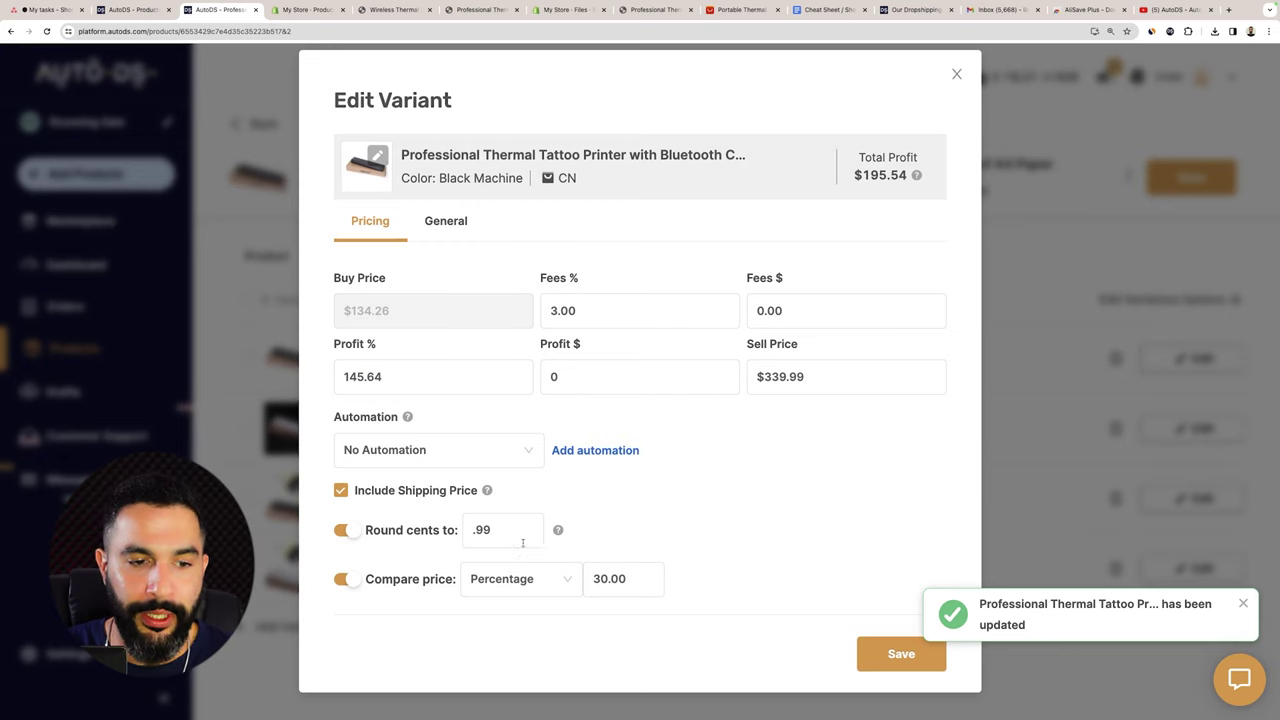
pyautogui.click(522, 540)
pyautogui.press('BackSpace')
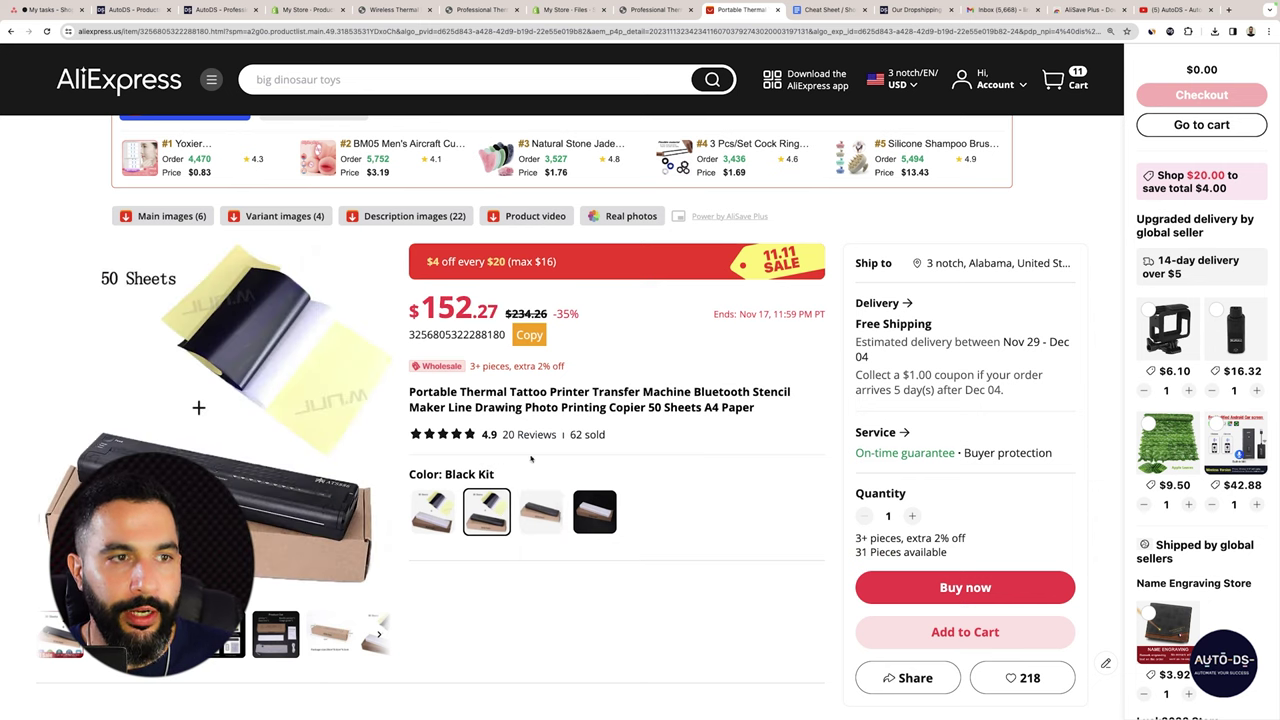
# Set Black Kit to $369.99 with rounded cents and a 40% compare-at price, and save.
pyautogui.click(655, 10)
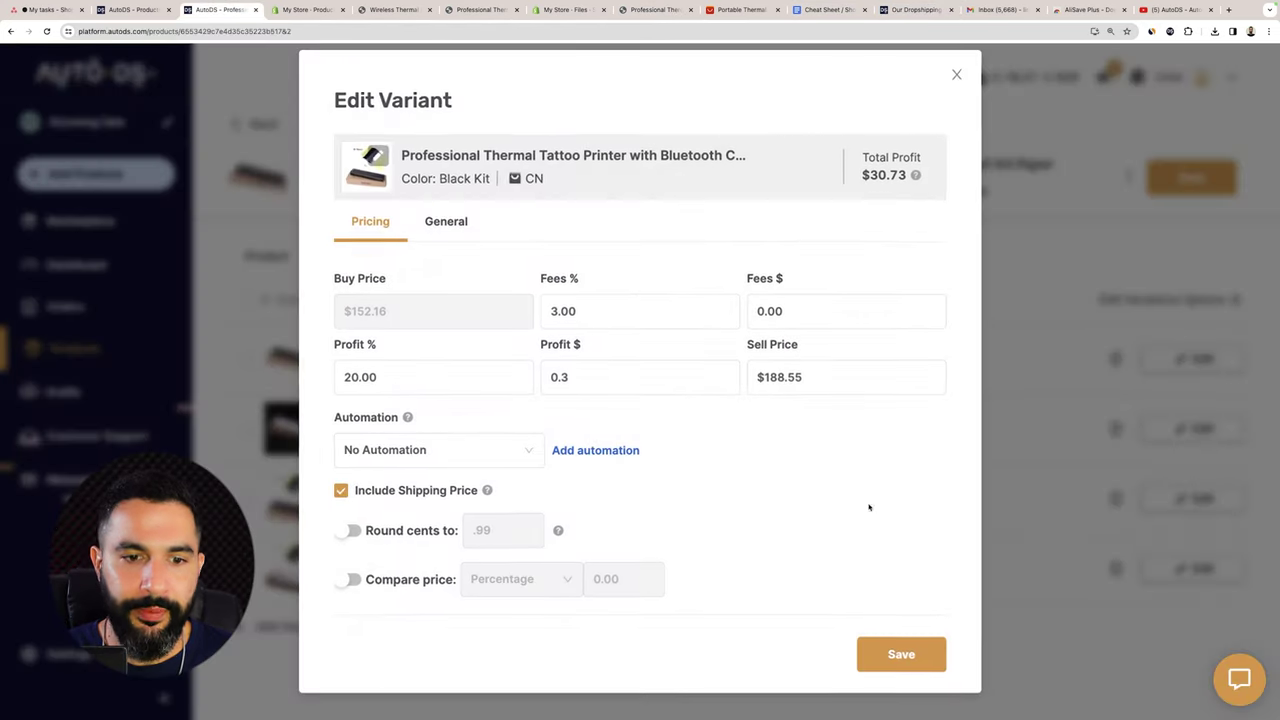
pyautogui.tripleClick(801, 376)
pyautogui.write('369.9')
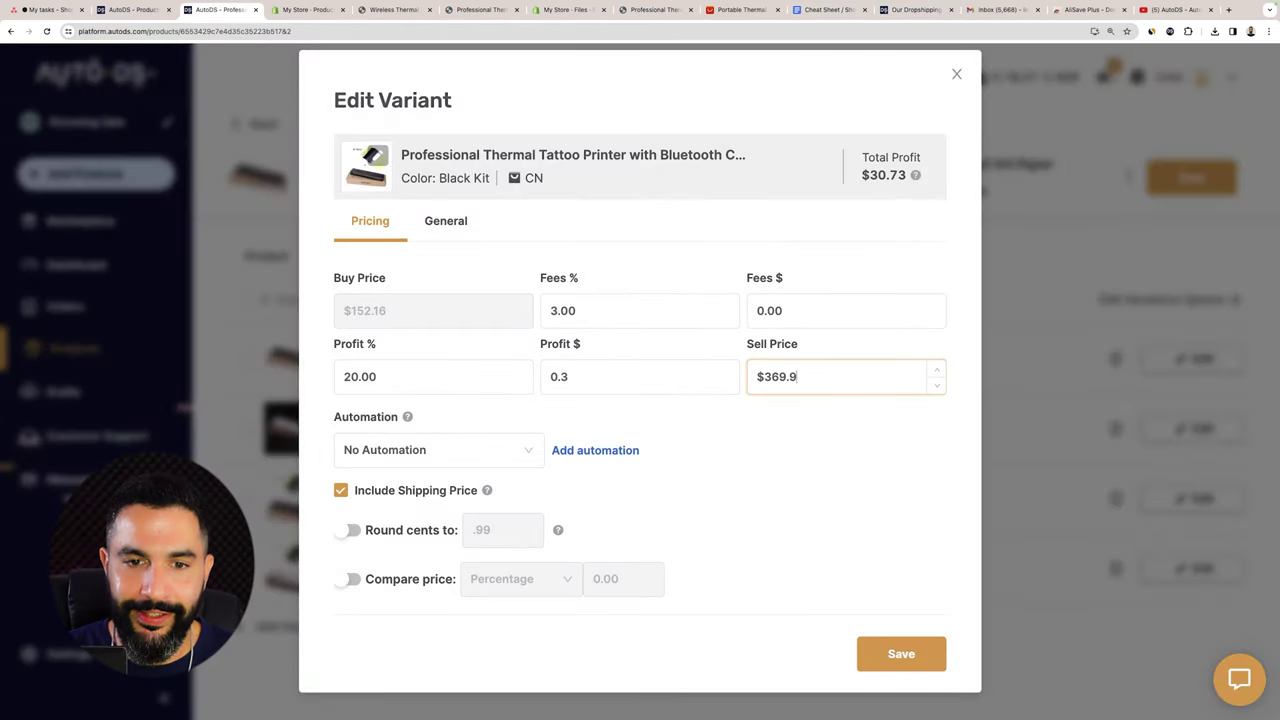
pyautogui.write('9')
pyautogui.click(347, 530)
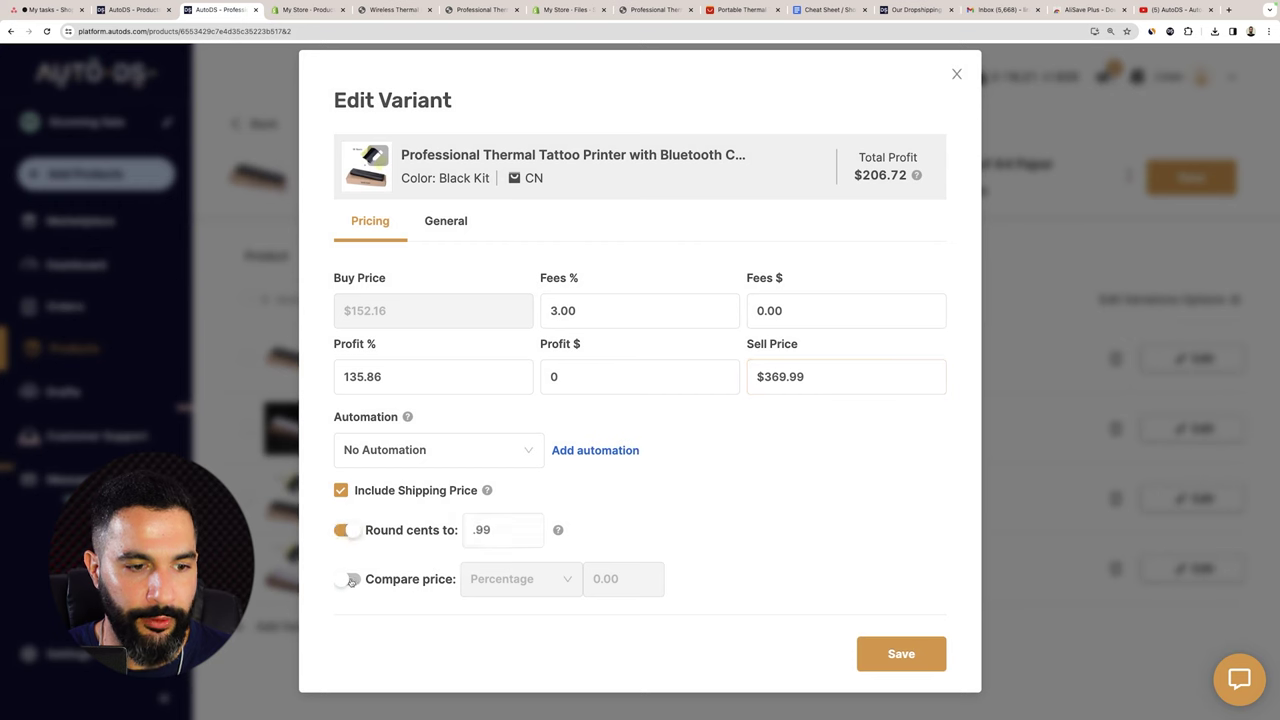
pyautogui.click(349, 581)
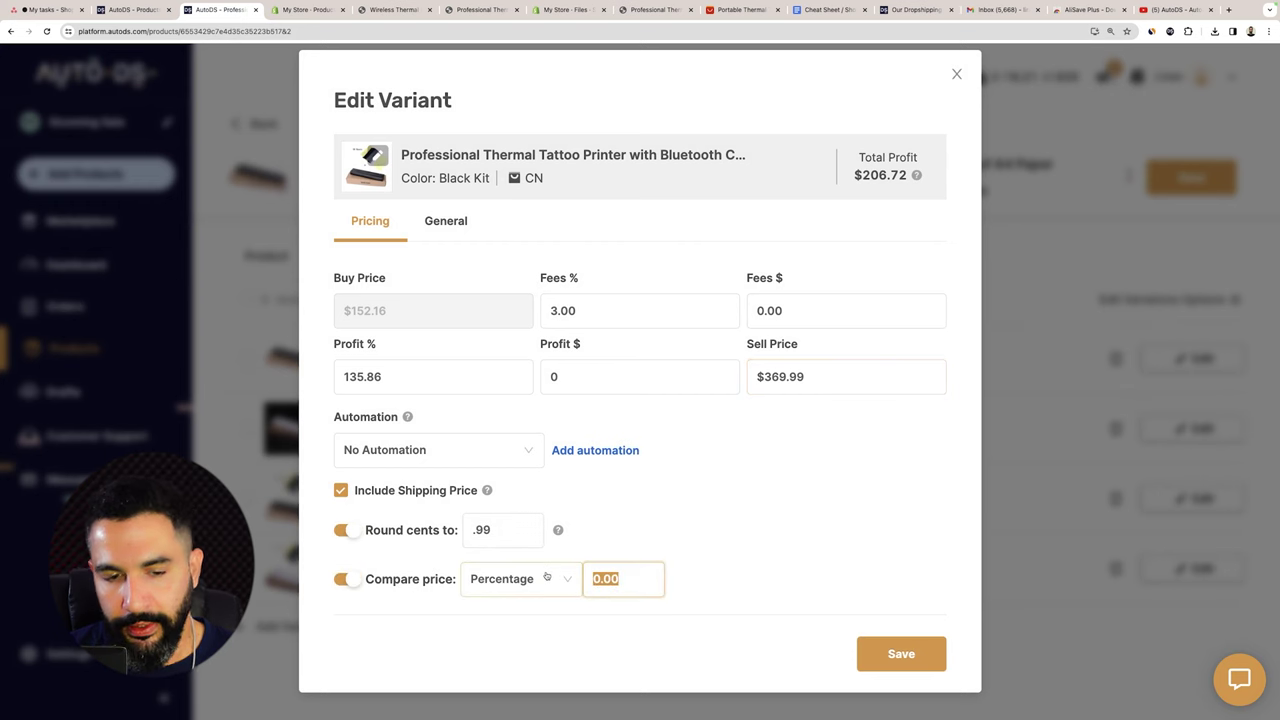
pyautogui.write('40')
pyautogui.click(900, 654)
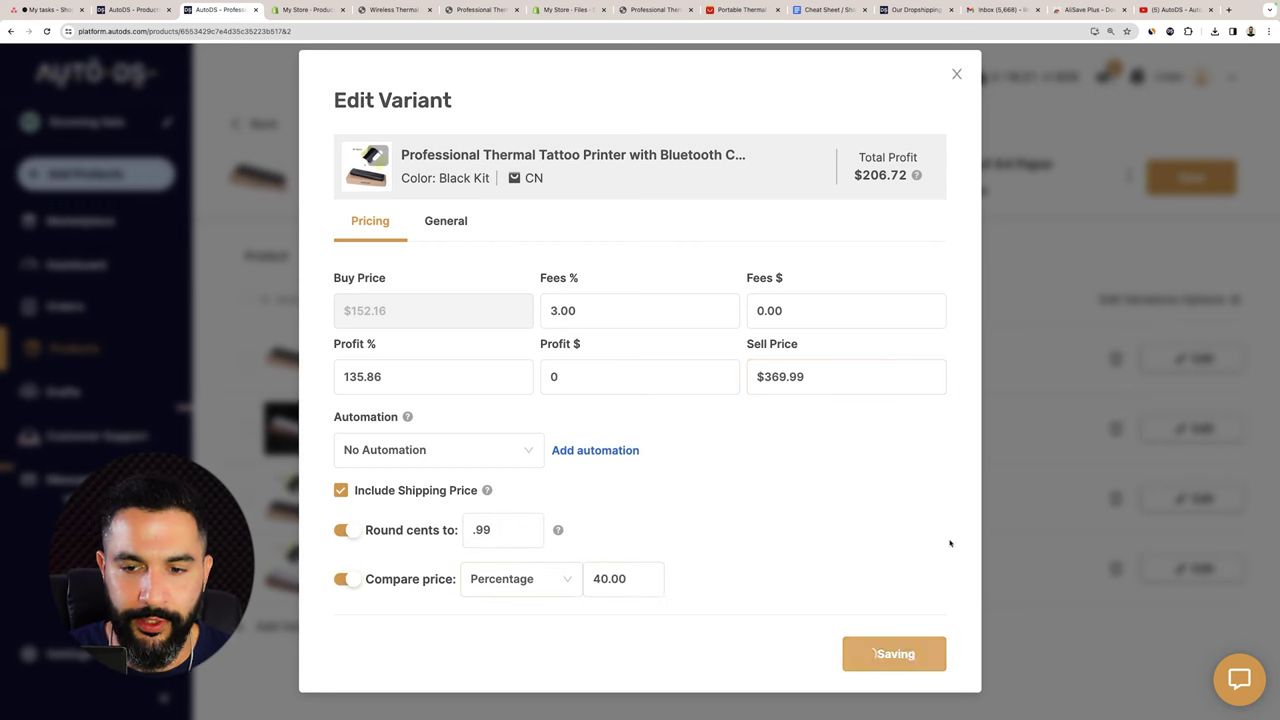
# Set White Kit to $369.99 with rounded cents and 30% compare-at, then save the product.
pyautogui.click(817, 383)
pyautogui.write('369.')
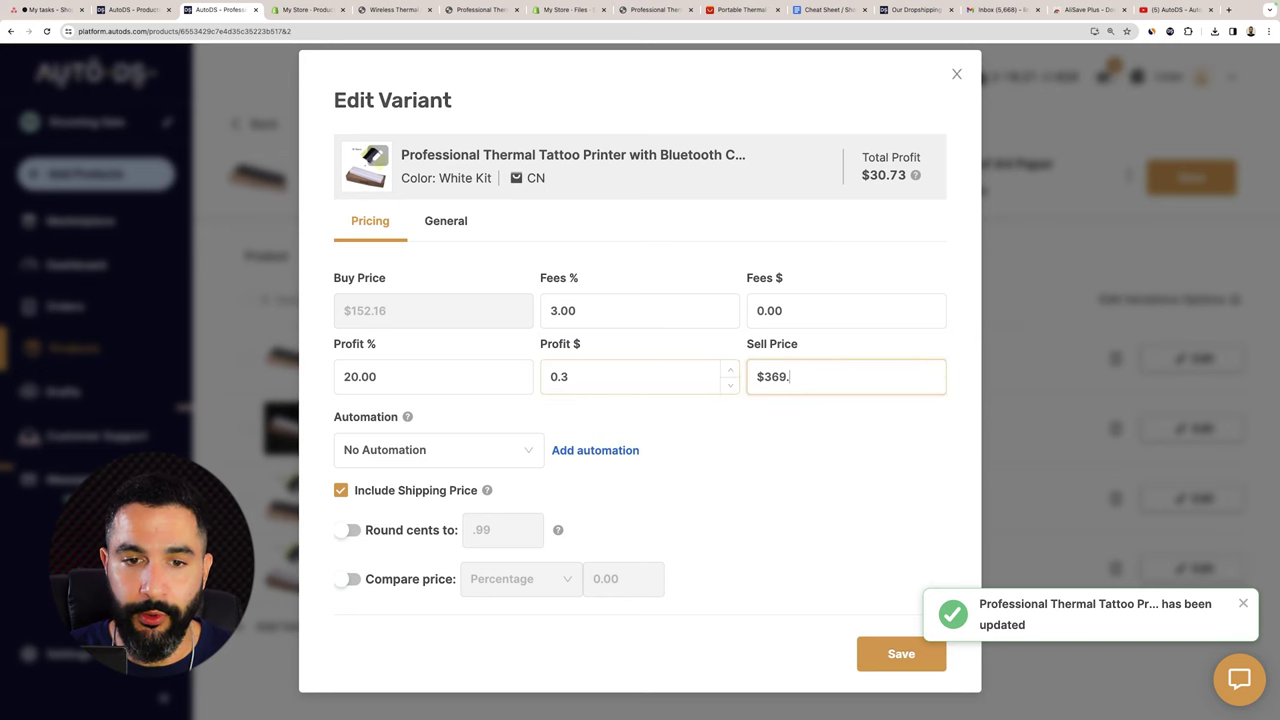
pyautogui.write('99')
pyautogui.click(354, 532)
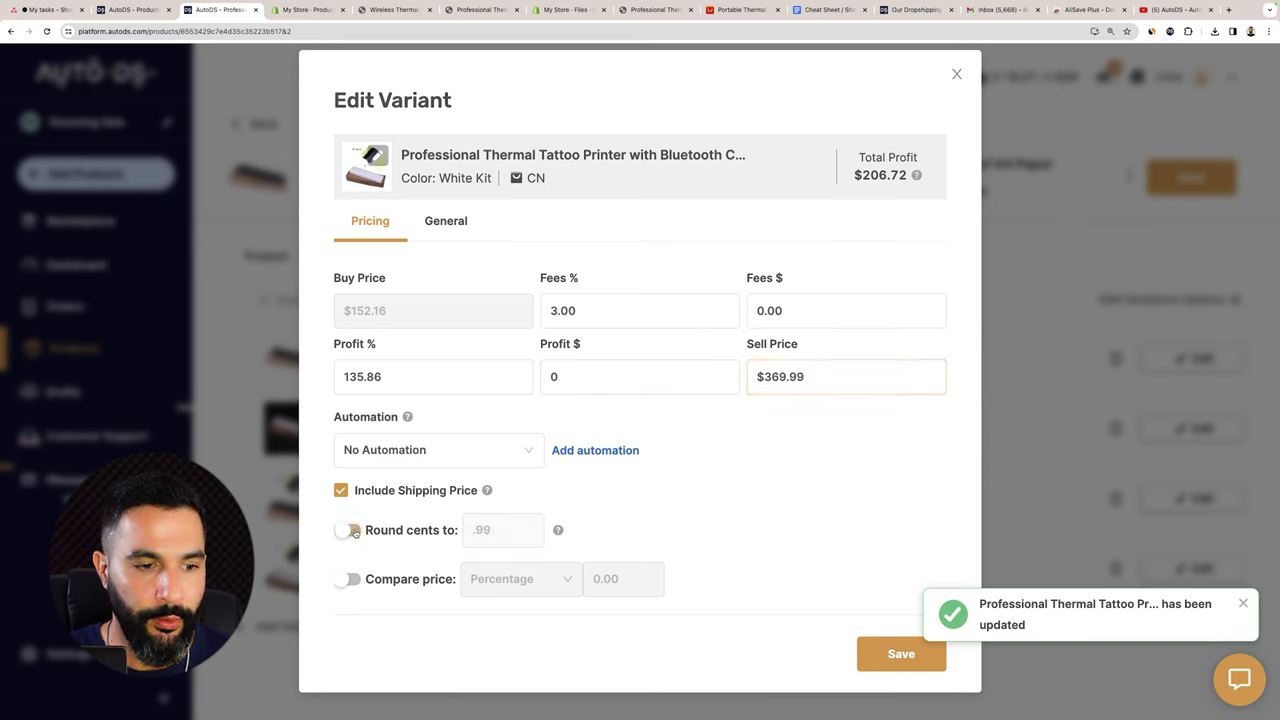
pyautogui.click(354, 532)
pyautogui.click(349, 580)
pyautogui.click(590, 579)
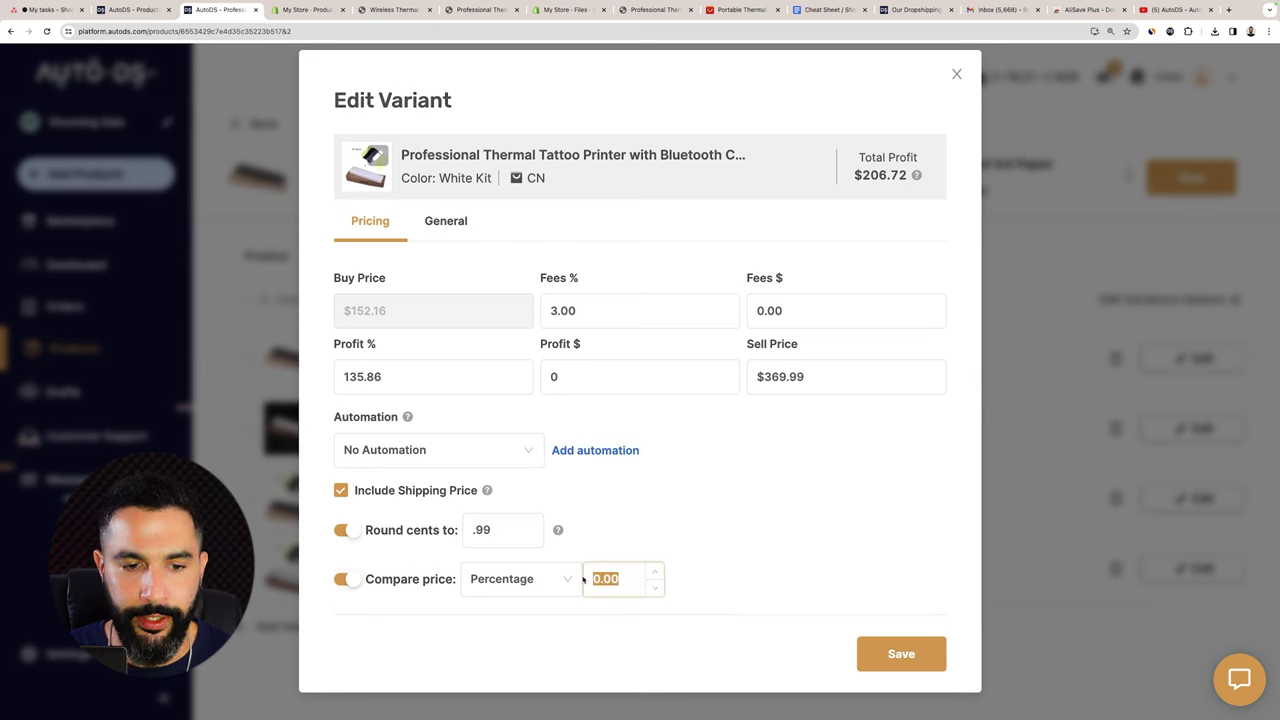
pyautogui.write('30')
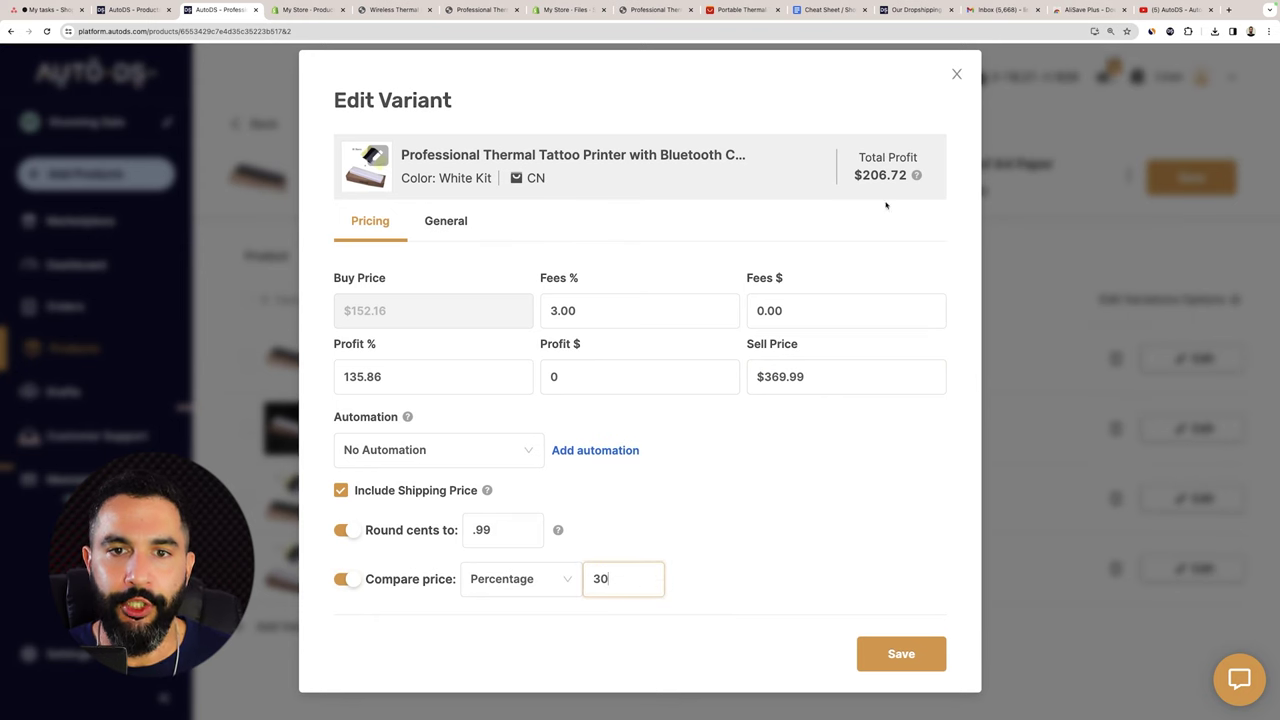
pyautogui.doubleClick(876, 176)
pyautogui.doubleClick(872, 158)
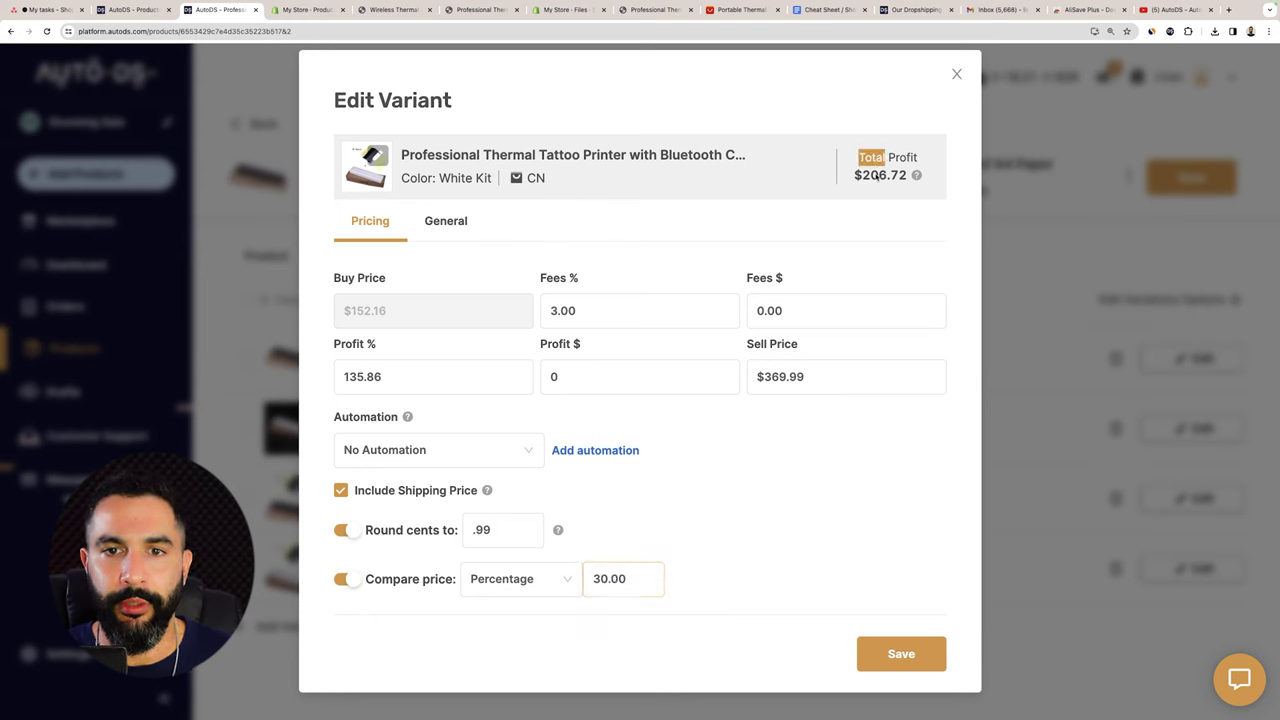
pyautogui.doubleClick(876, 176)
pyautogui.click(886, 645)
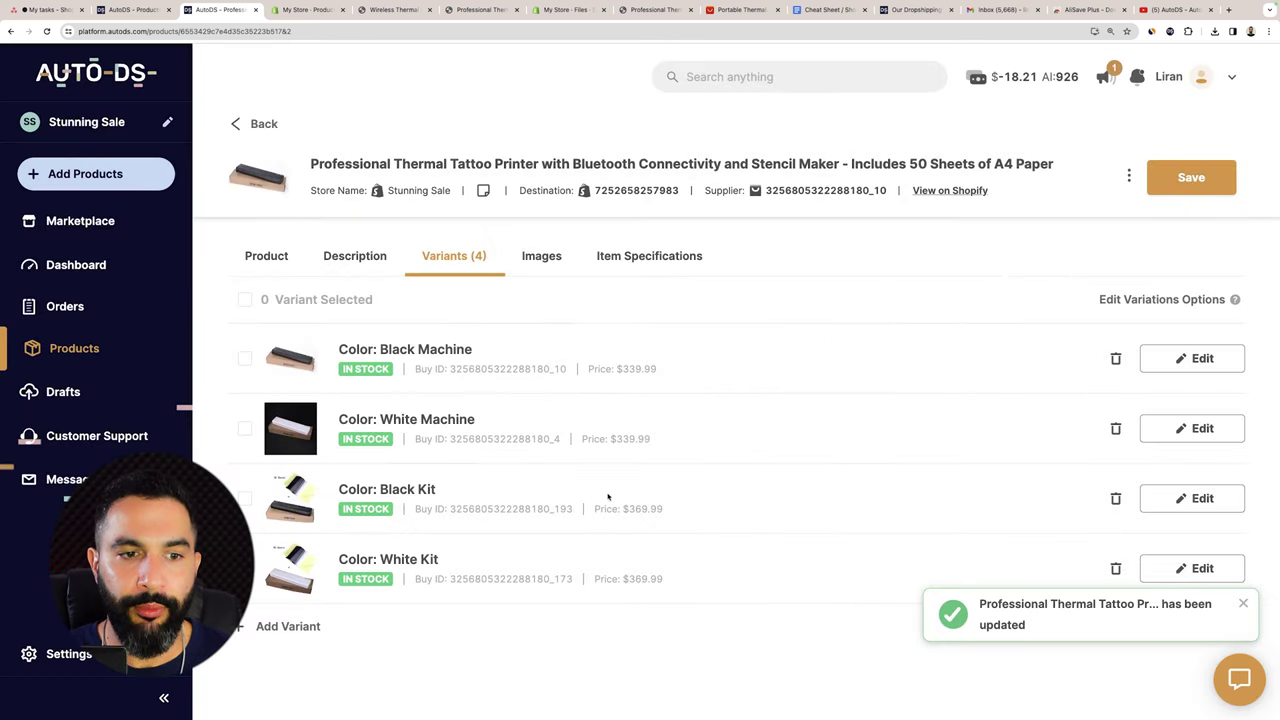
pyautogui.click(1190, 177)
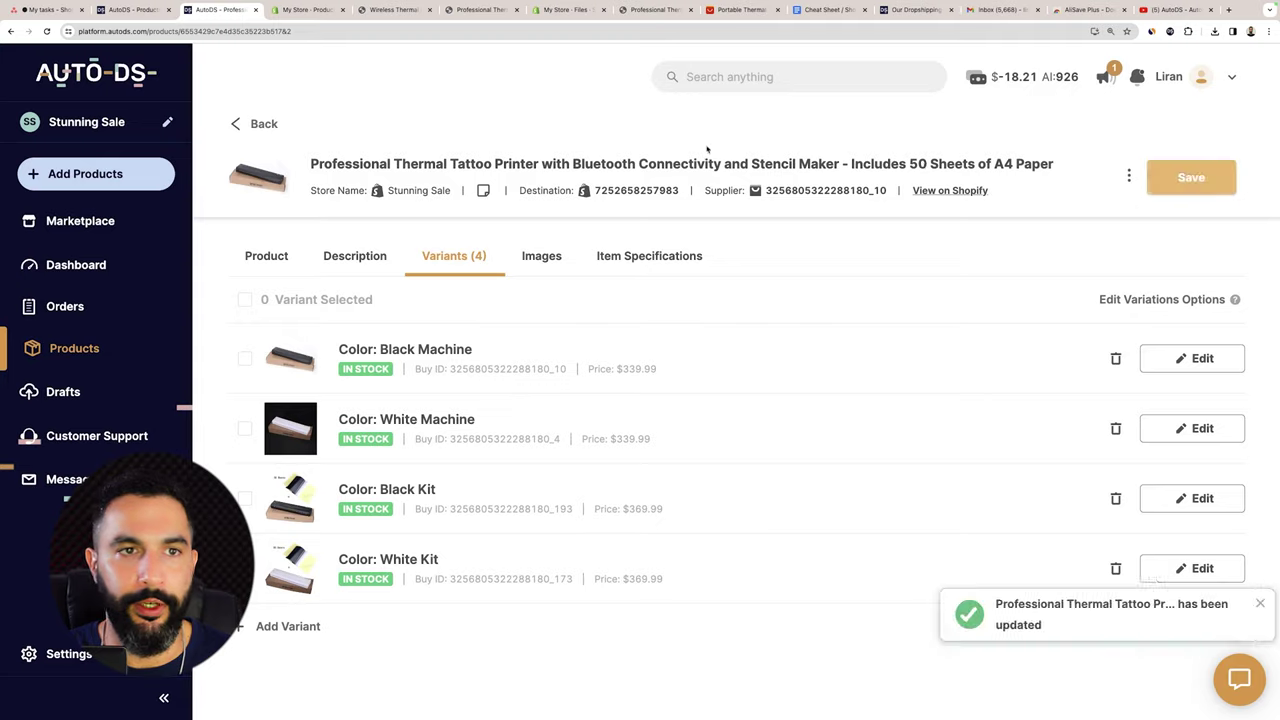
# In the storefront preview, step through White Kit, Black Kit, White Machine and Black Machine variants.
pyautogui.click(308, 10)
pyautogui.scroll(-10, 349, 198)
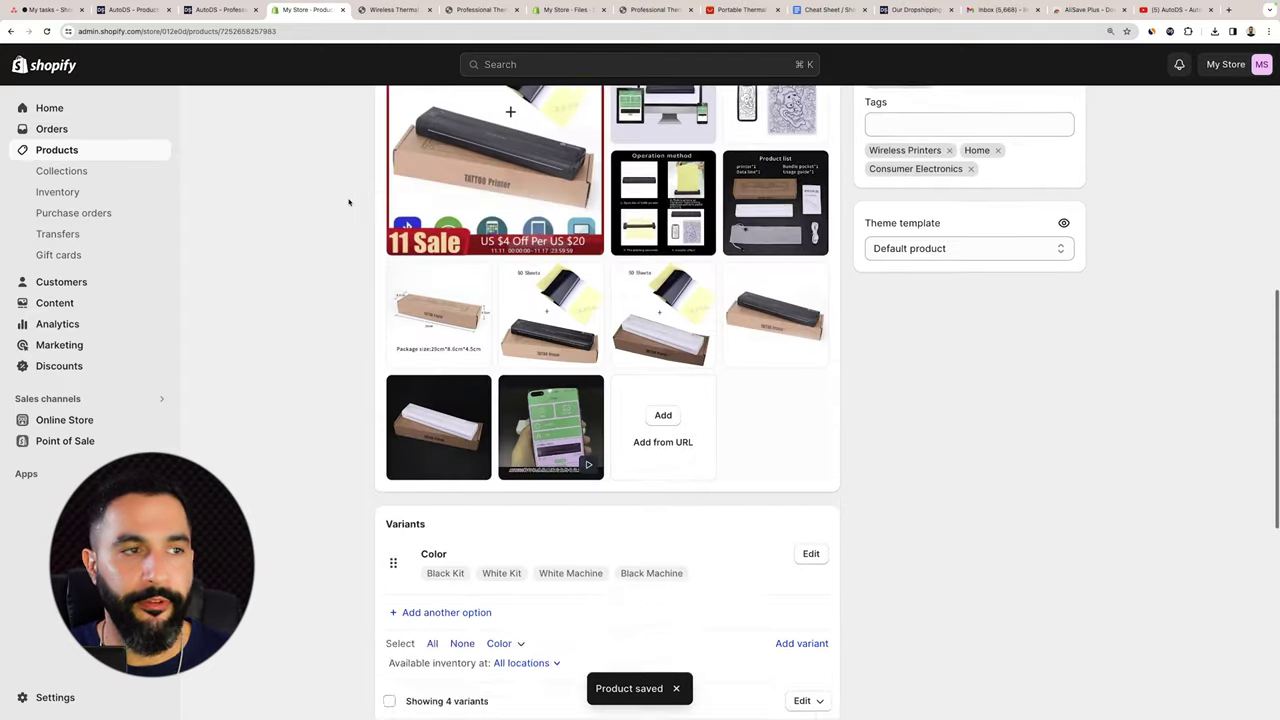
pyautogui.scroll(10, 240, 150)
pyautogui.scroll(-10, 246, 146)
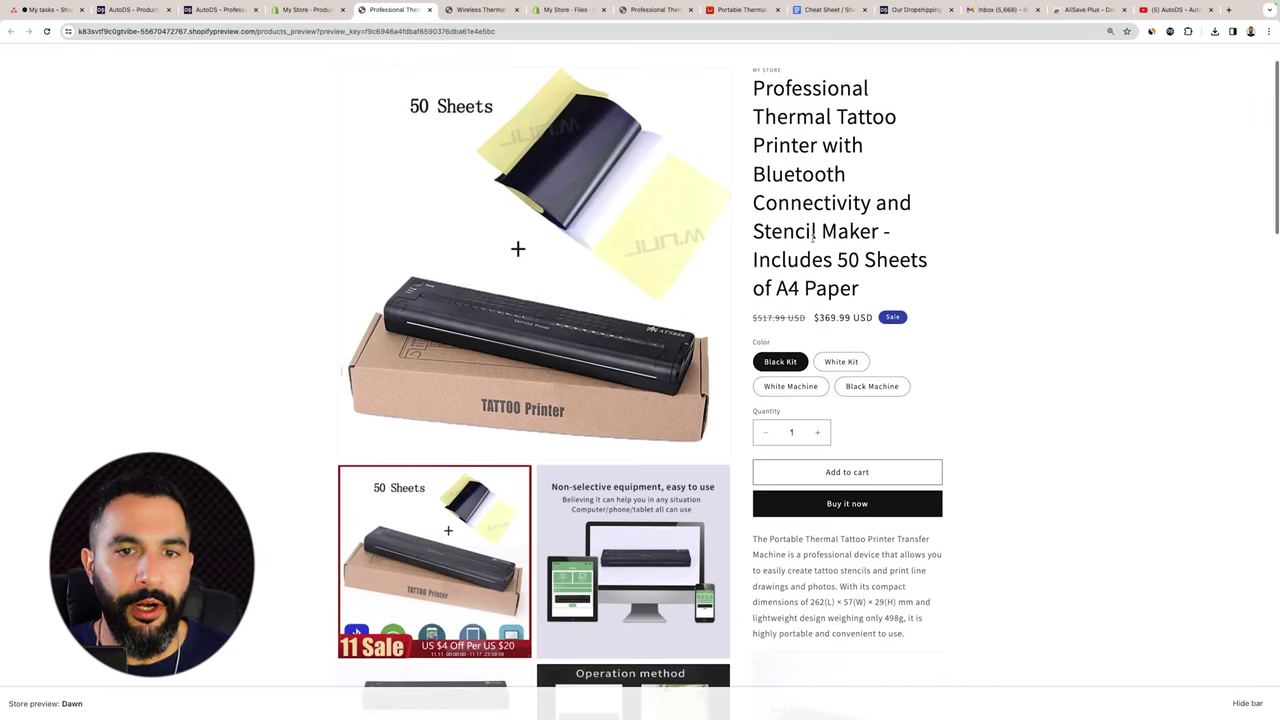
pyautogui.scroll(-3, 813, 232)
pyautogui.scroll(1, 830, 260)
pyautogui.click(841, 252)
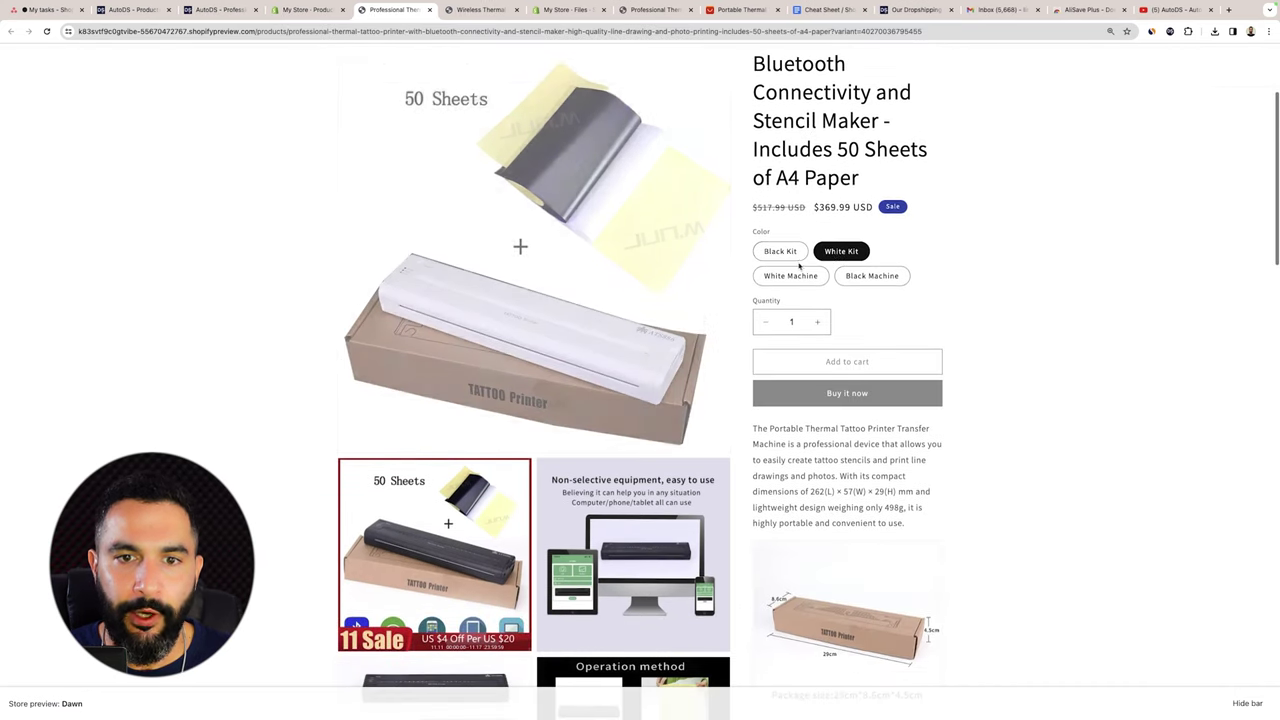
pyautogui.click(780, 251)
pyautogui.scroll(-1, 810, 230)
pyautogui.click(800, 246)
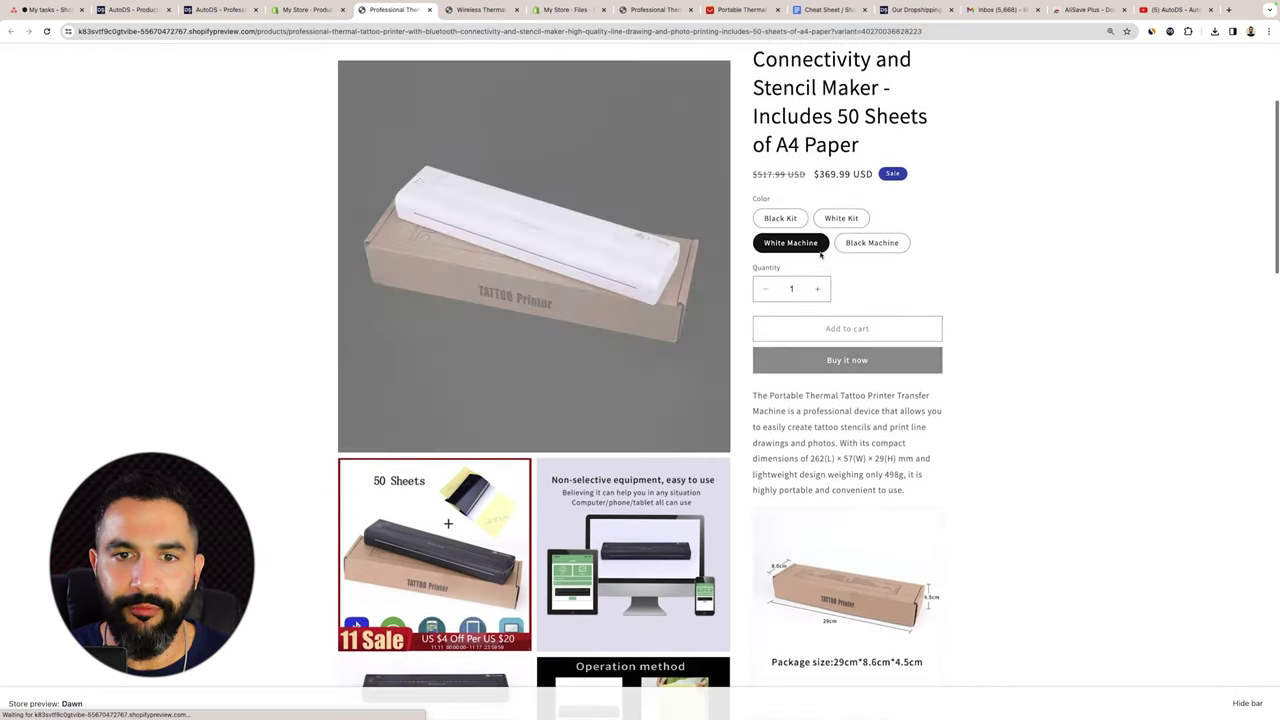
pyautogui.click(858, 243)
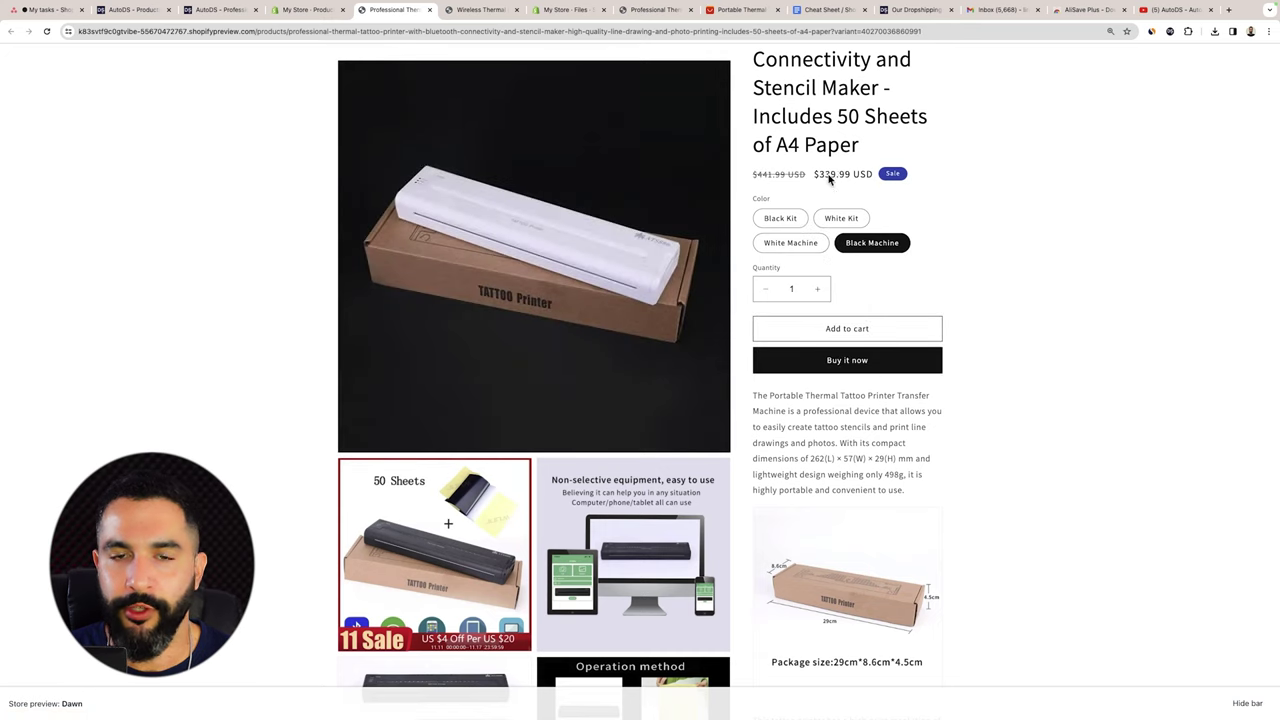
# Zoom in and highlight Black Machine's crossed-out $441.99 price beside the $339.99 sale price.
pyautogui.scroll(2, 785, 173)
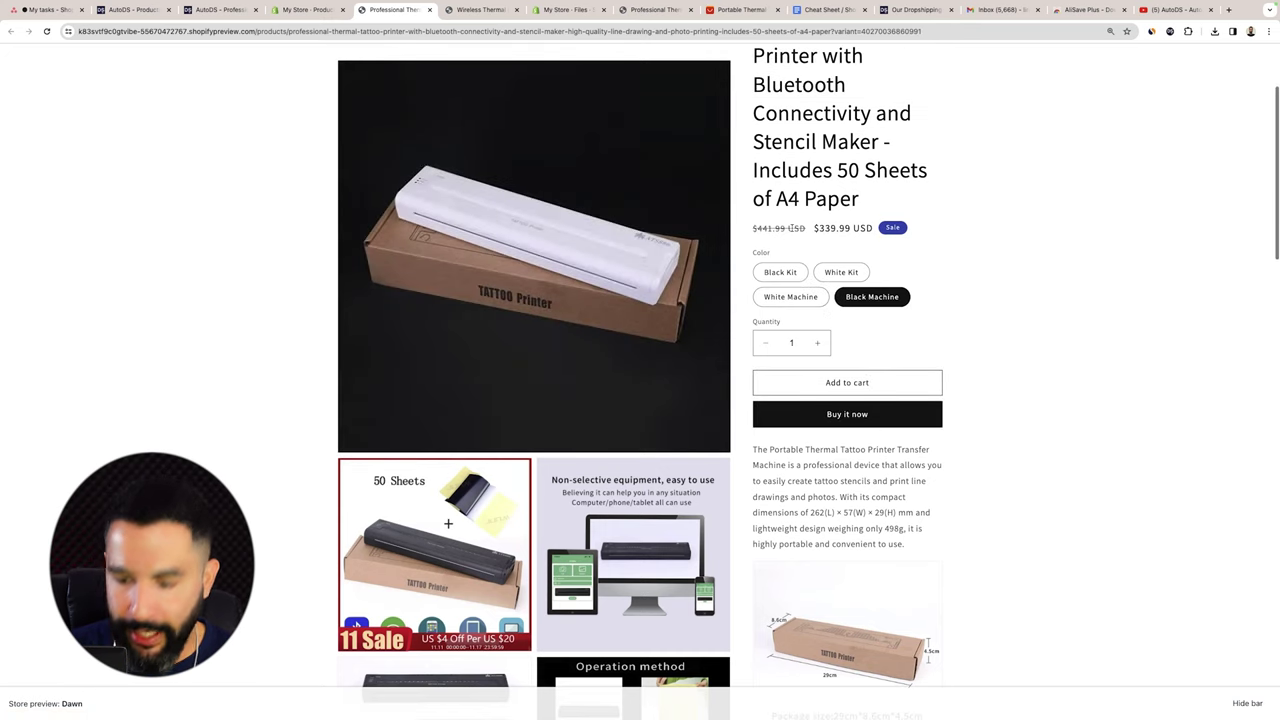
pyautogui.press('super+equal')
pyautogui.moveTo(836, 254); pyautogui.dragTo(779, 255)
pyautogui.click(912, 257)
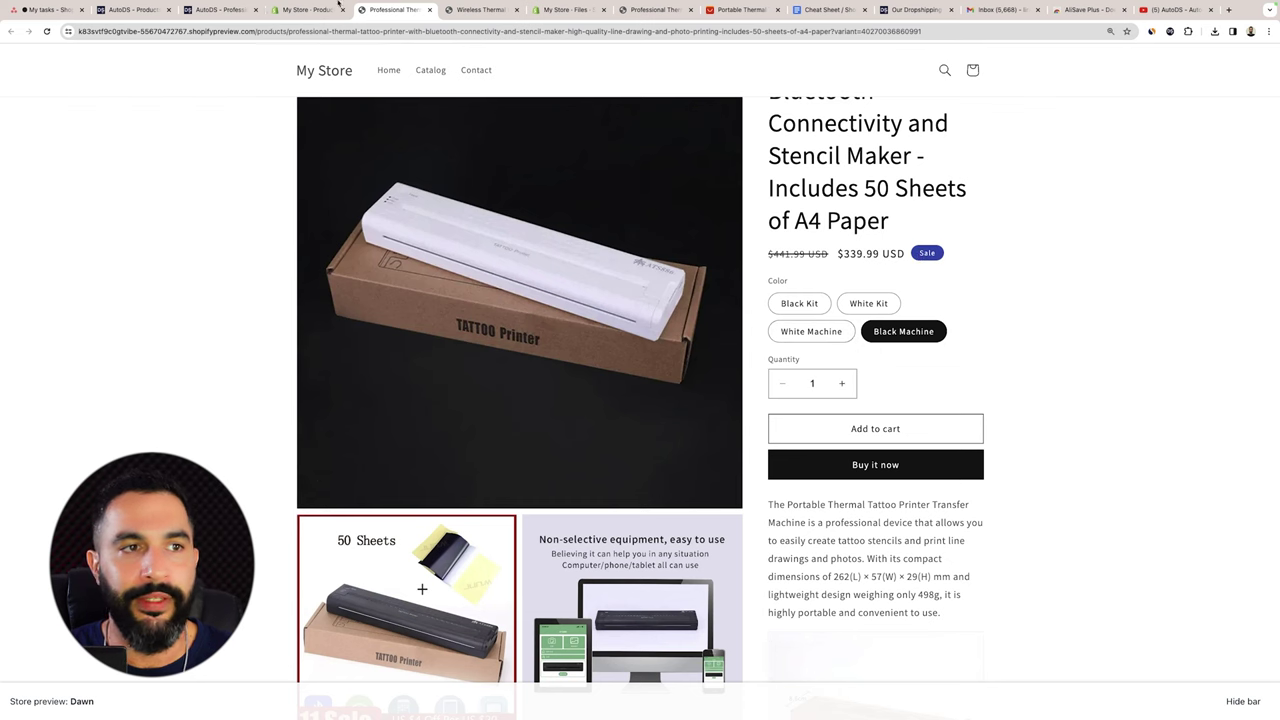
# Reorder the Color values so White Machine comes first and Black Machine second.
pyautogui.click(307, 10)
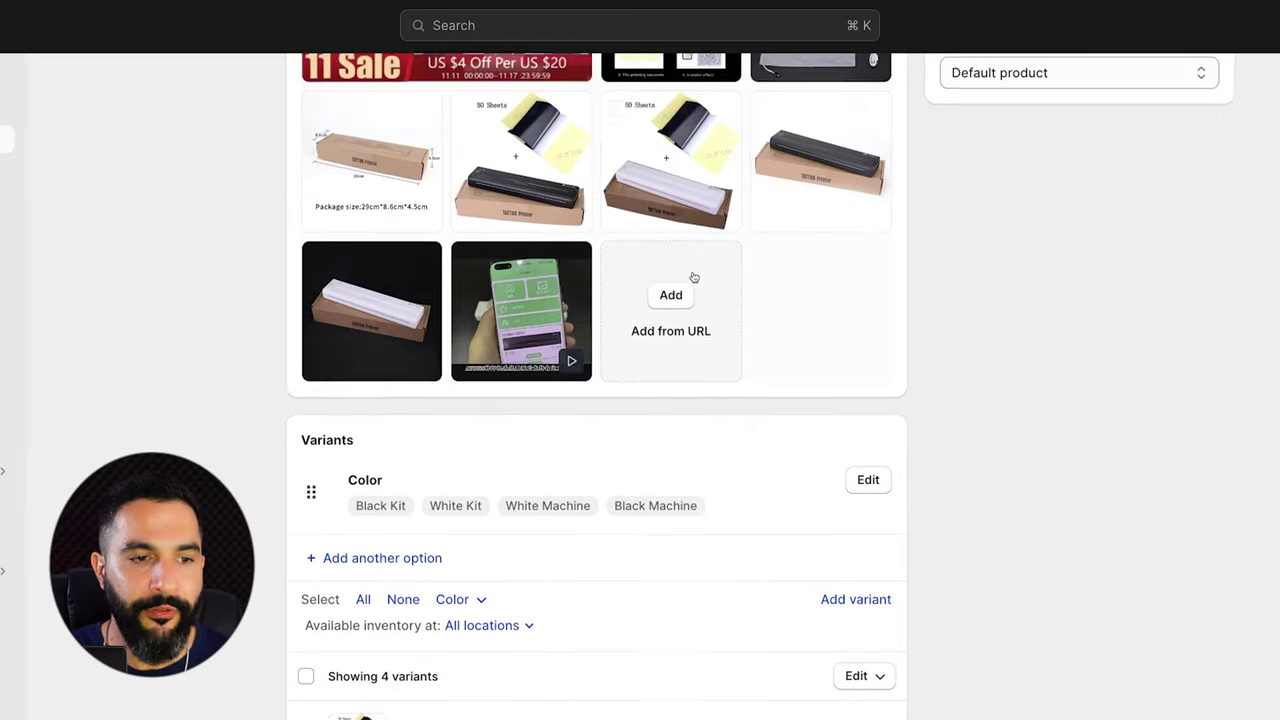
pyautogui.scroll(-3, 674, 283)
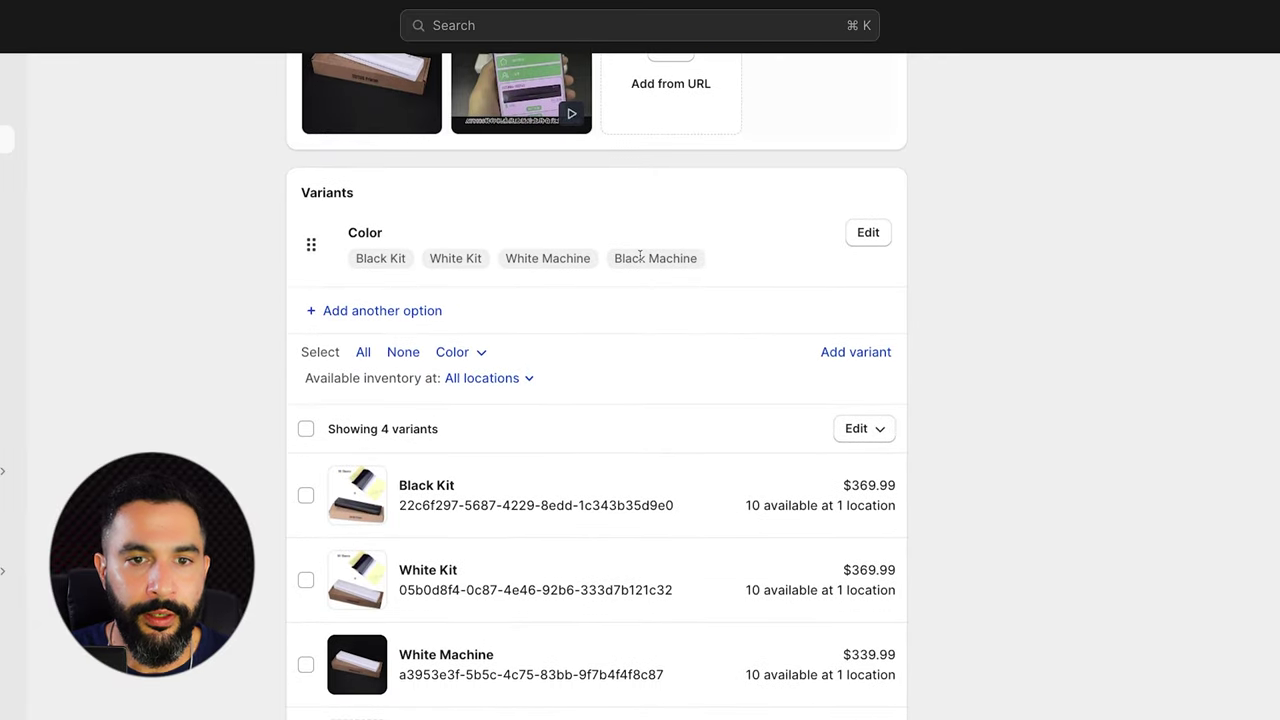
pyautogui.click(868, 232)
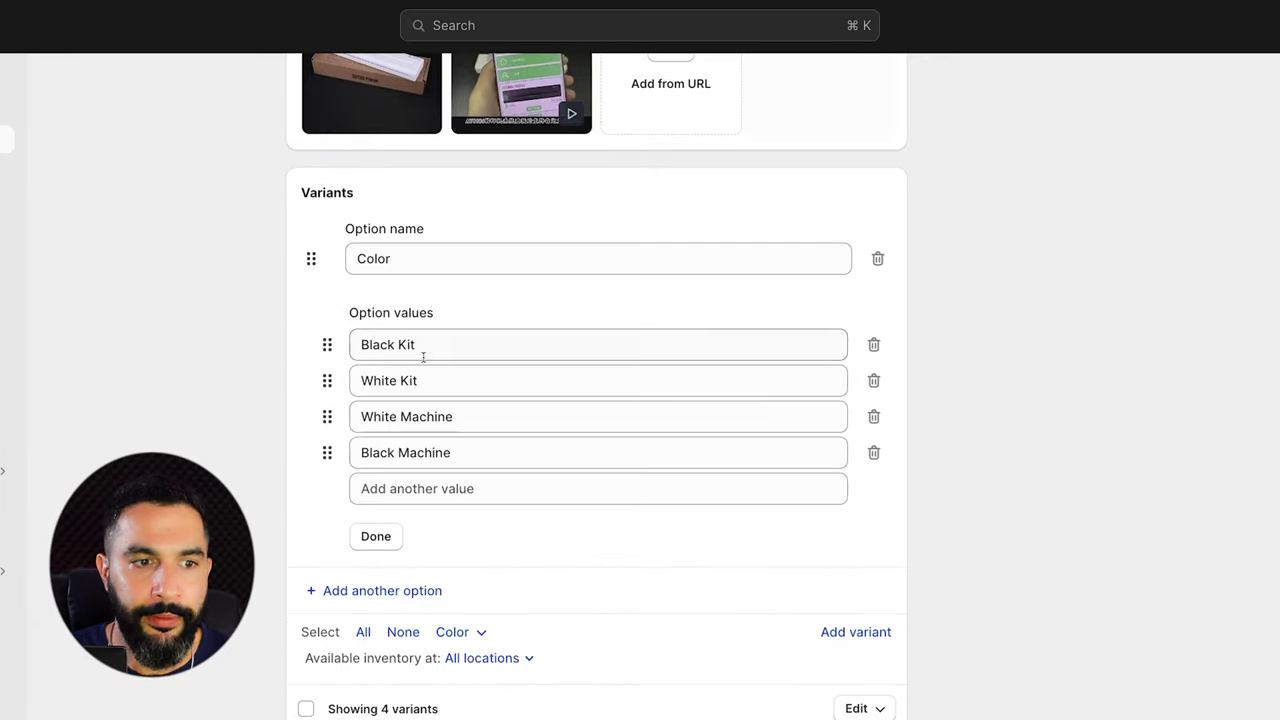
pyautogui.moveTo(326, 417); pyautogui.dragTo(329, 345)
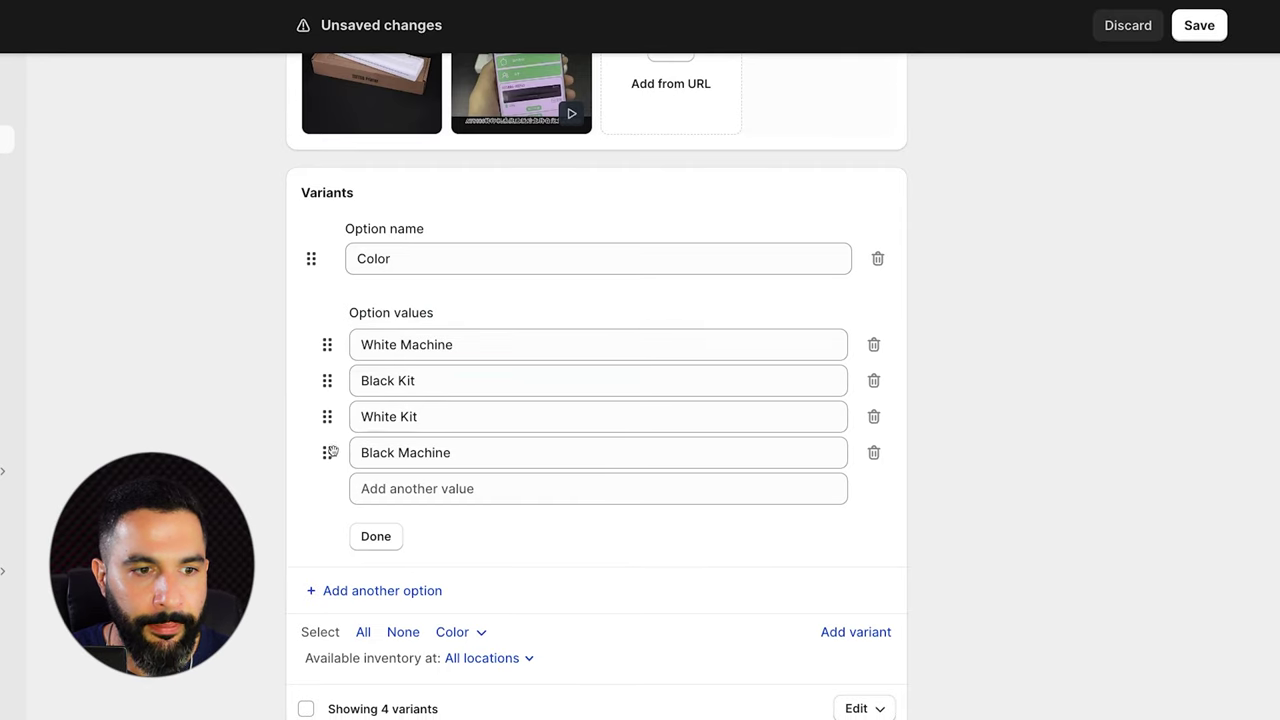
pyautogui.moveTo(327, 456); pyautogui.dragTo(333, 378)
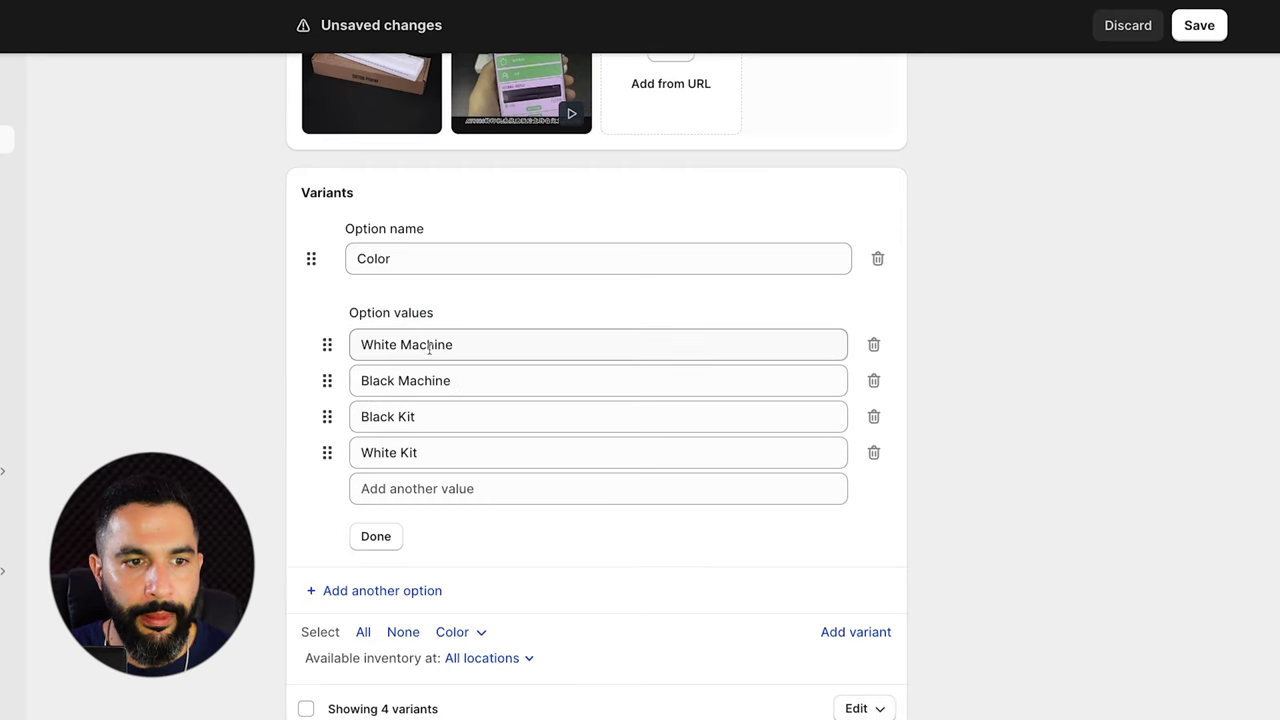
# Shorten the White Machine and Black Machine values to just White and Black.
pyautogui.click(432, 346)
pyautogui.doubleClick(432, 346)
pyautogui.press('BackSpace')
pyautogui.click(431, 378)
pyautogui.doubleClick(431, 378)
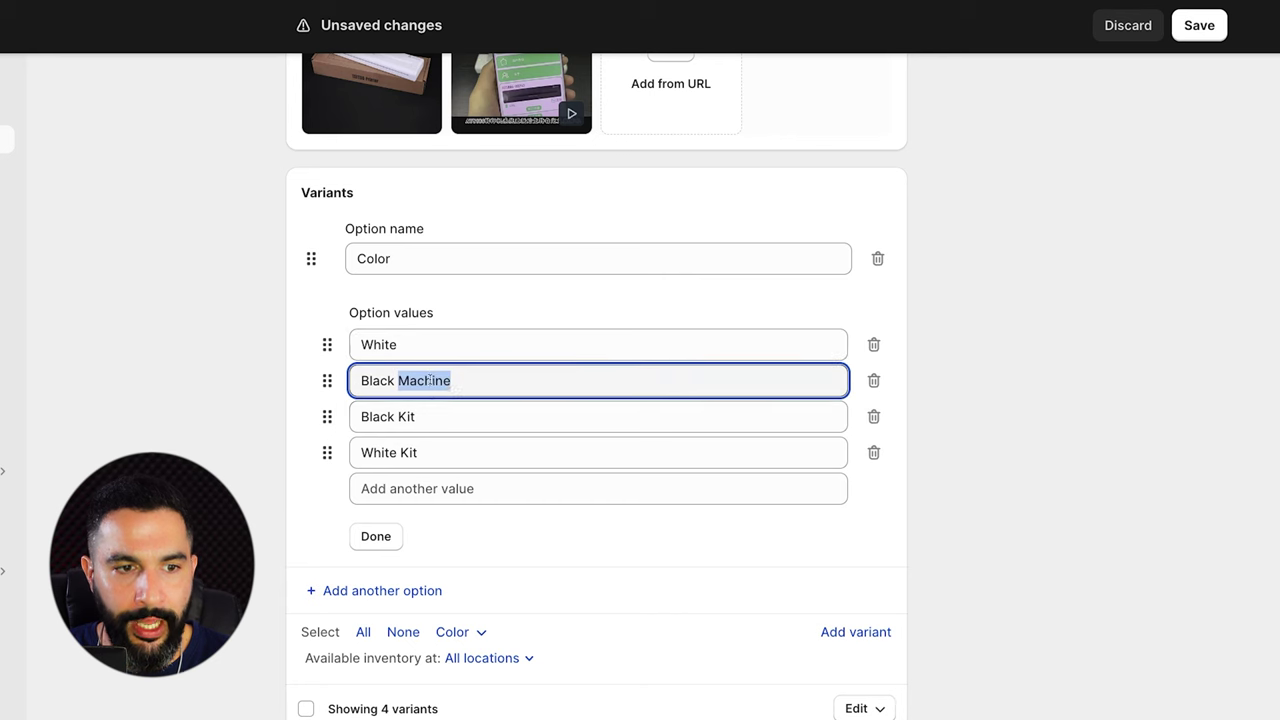
pyautogui.press('BackSpace')
# Rename the third Color value to 'Black Kit With Thermal Paper'.
pyautogui.click(427, 412)
pyautogui.doubleClick(427, 412)
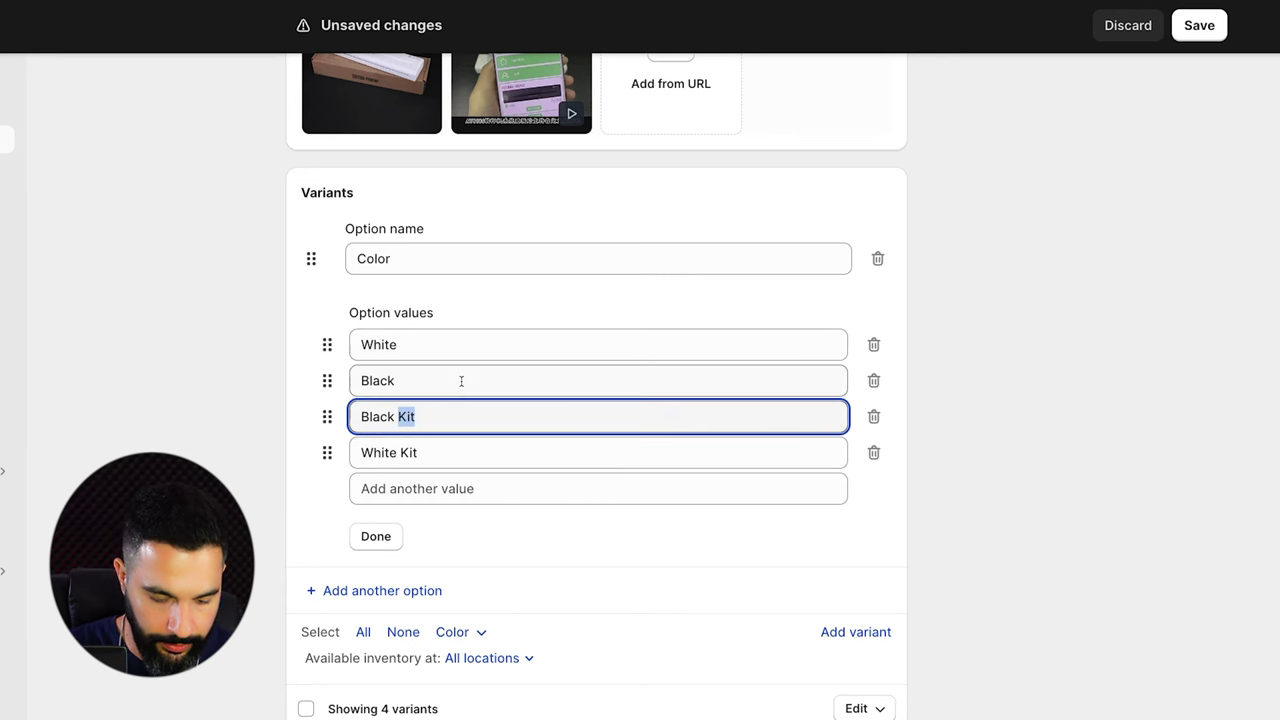
pyautogui.write('& Therma')
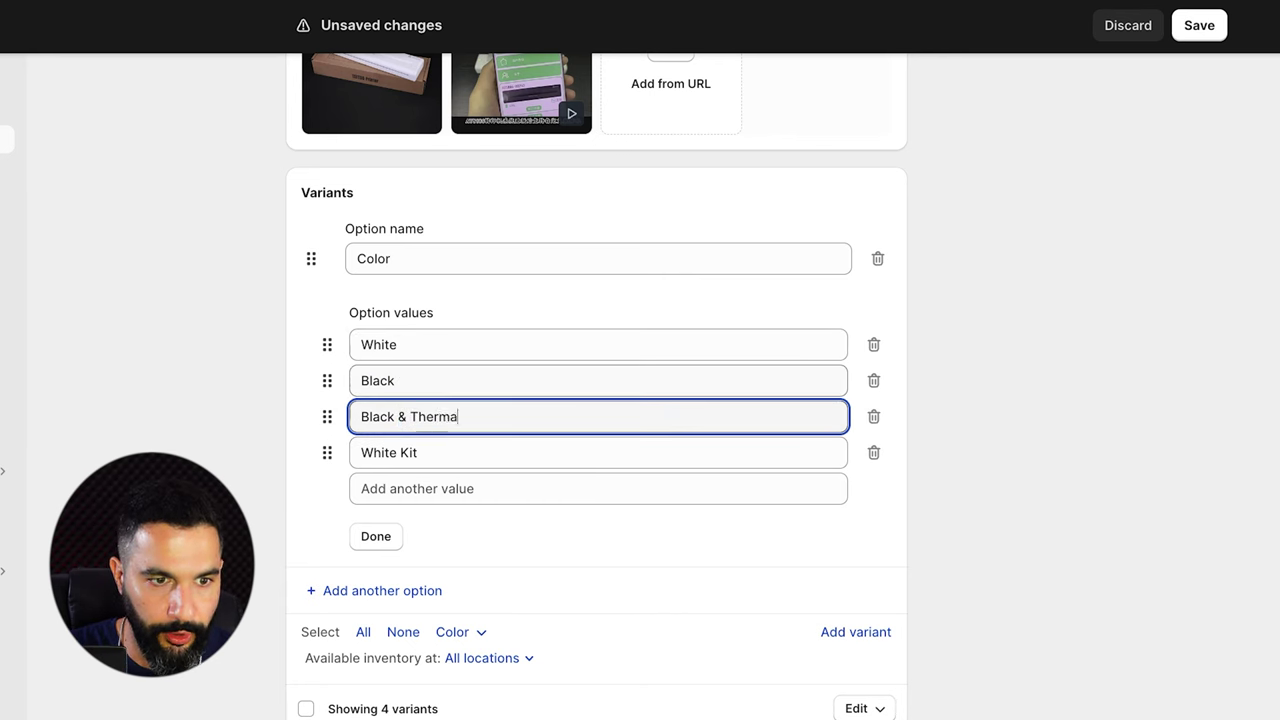
pyautogui.write('l Paper')
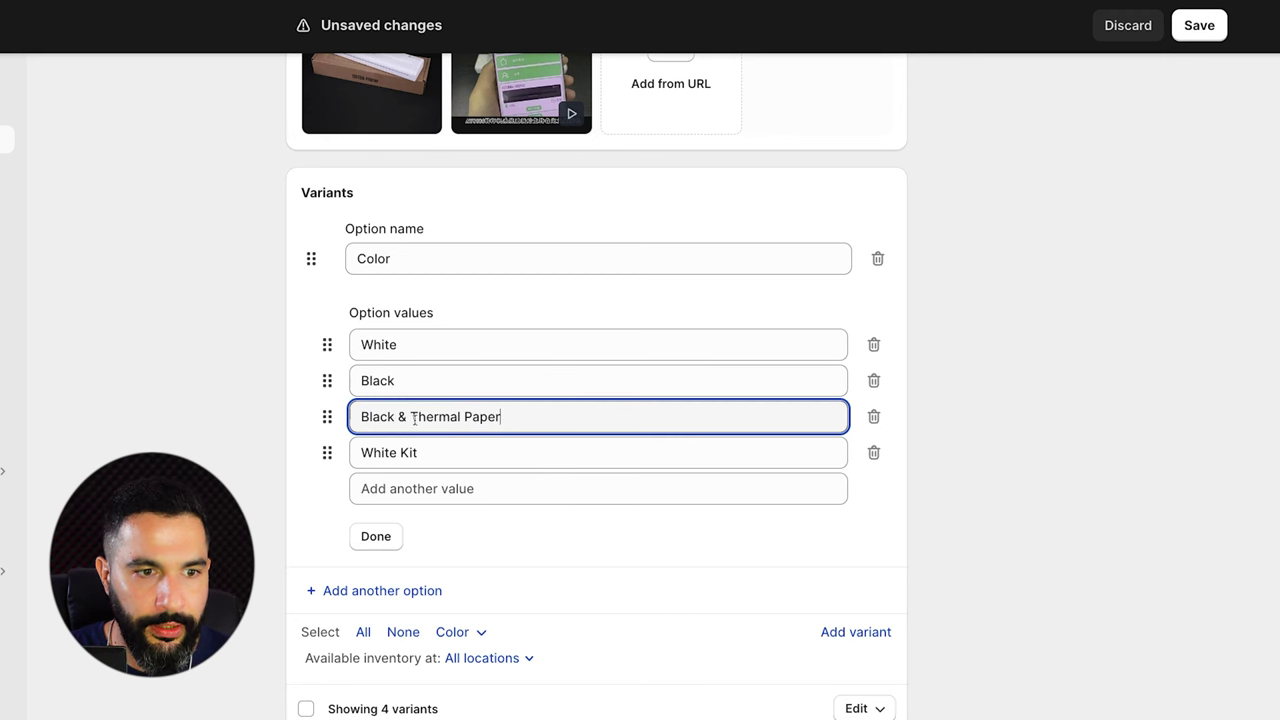
pyautogui.moveTo(414, 419); pyautogui.dragTo(540, 423)
pyautogui.click(398, 417)
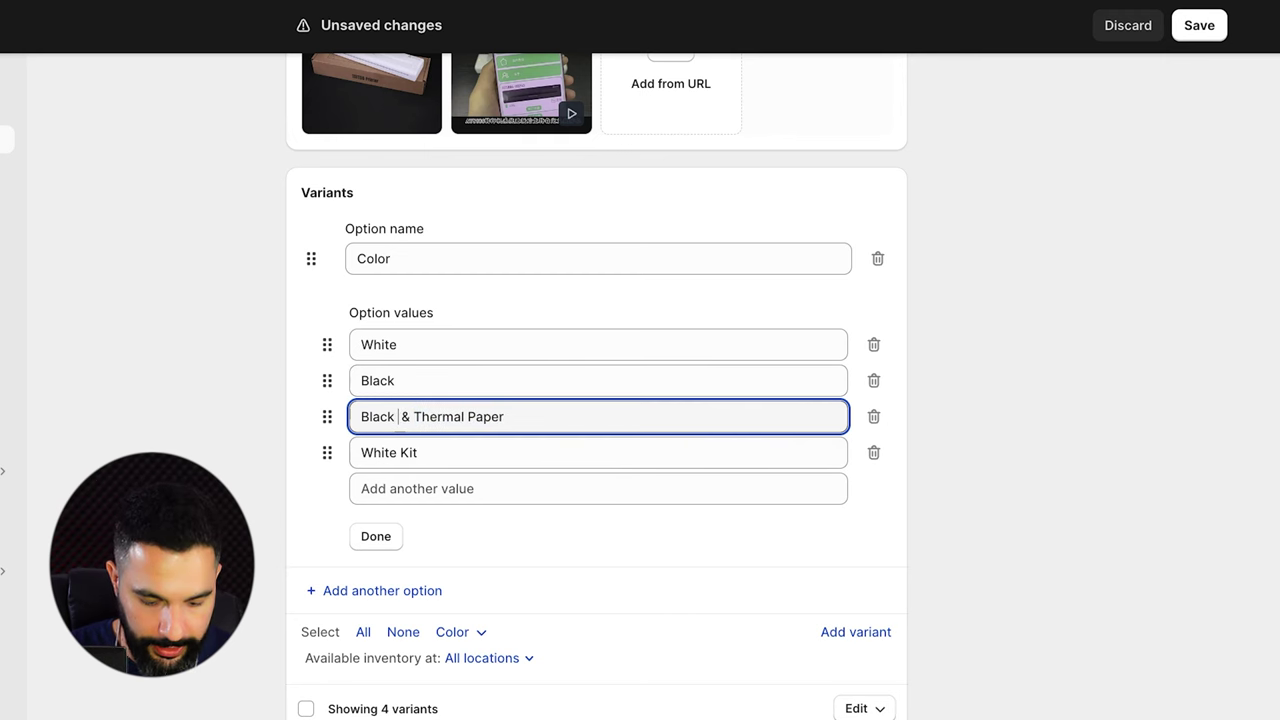
pyautogui.press('Delete')
pyautogui.press('Delete')
pyautogui.write('Kit With')
# Change the fourth value to 'White Kit With Thermal Paper' and finish editing the values.
pyautogui.press('super+a')
pyautogui.moveTo(419, 417); pyautogui.dragTo(501, 457)
pyautogui.press('super+c')
pyautogui.click(501, 457)
pyautogui.press('super+v')
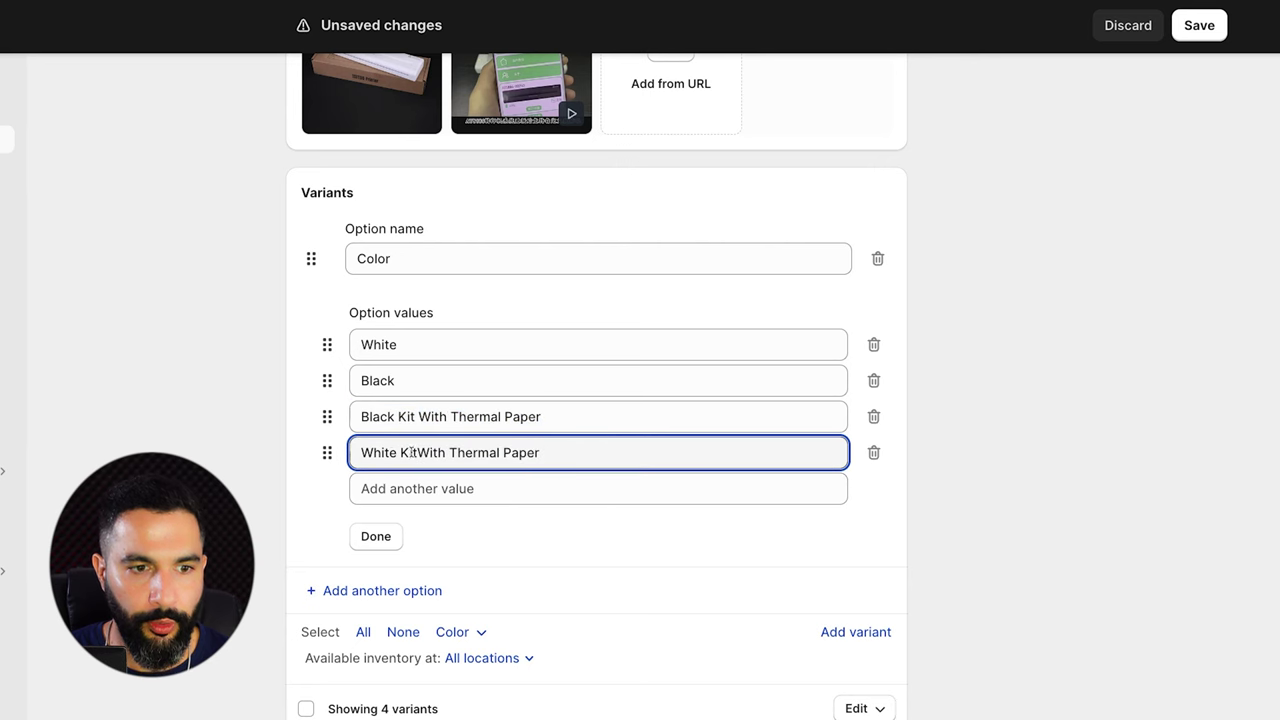
pyautogui.click(421, 452)
pyautogui.click(398, 540)
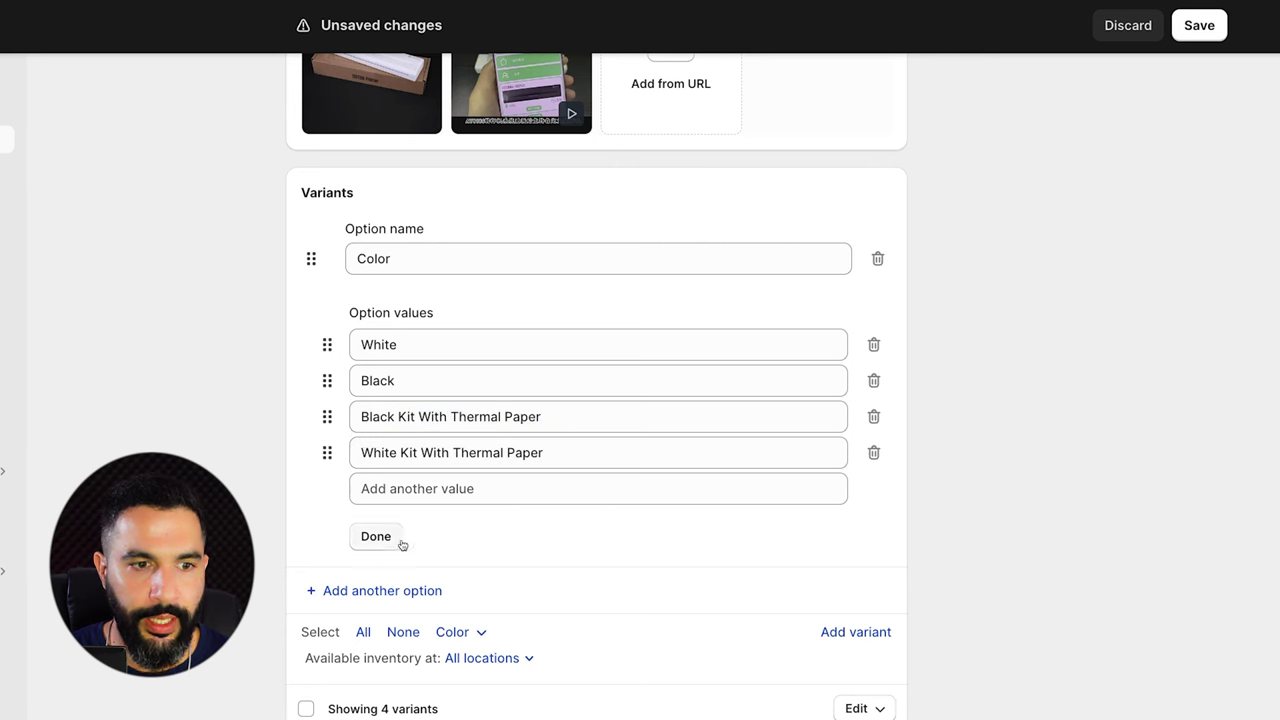
# Save the product, preview the Black variant on the storefront, and return to the admin page.
pyautogui.click(1190, 24)
pyautogui.click(1106, 31)
pyautogui.click(1097, 148)
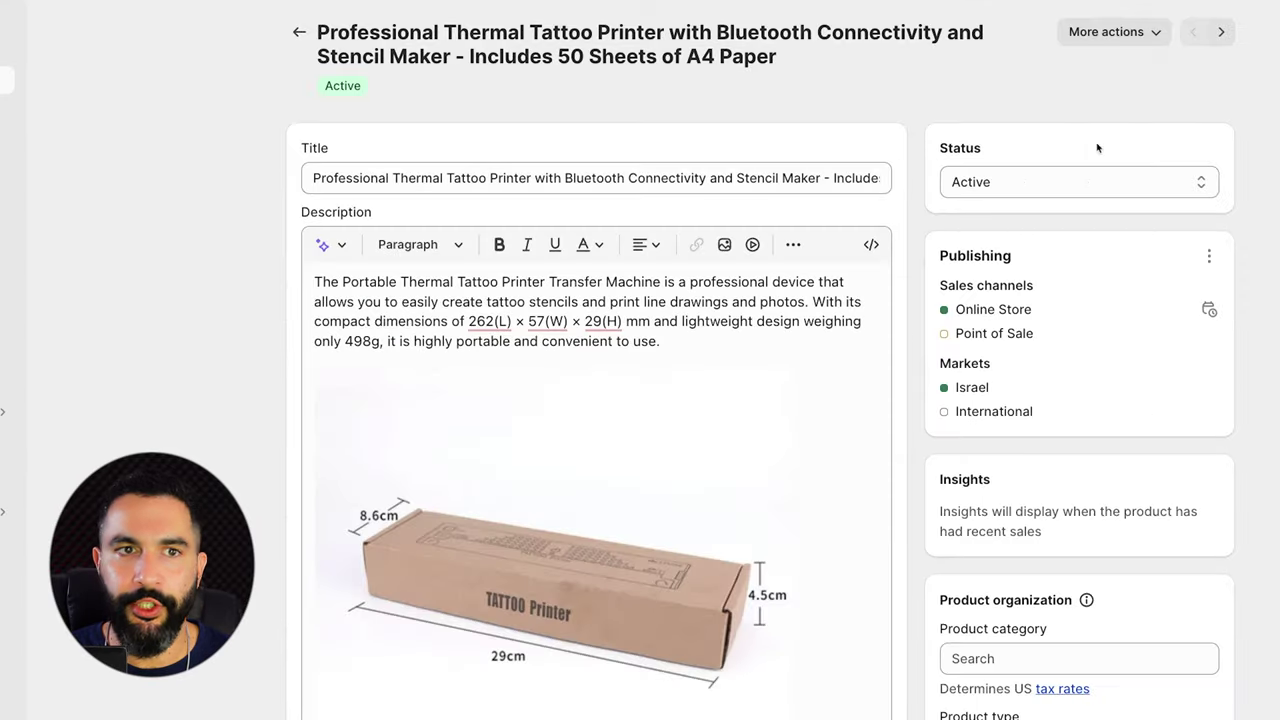
pyautogui.scroll(-2, 848, 357)
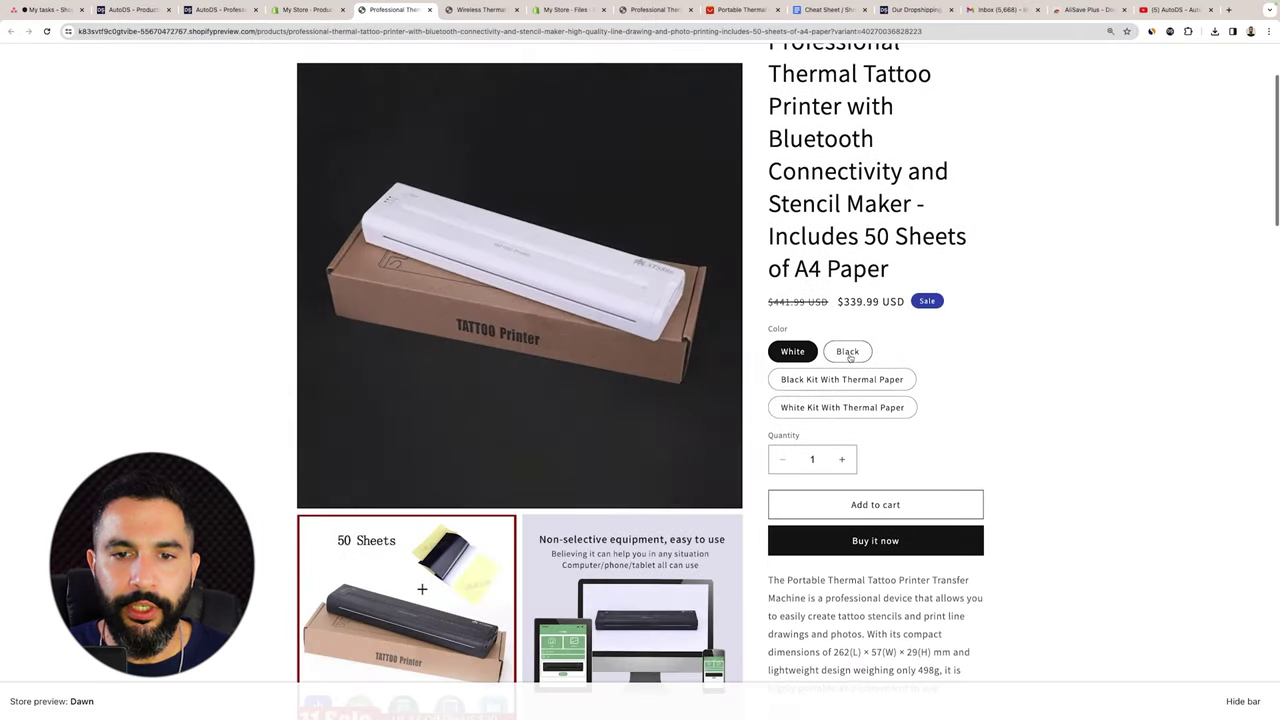
pyautogui.click(848, 353)
pyautogui.scroll(-1, 845, 345)
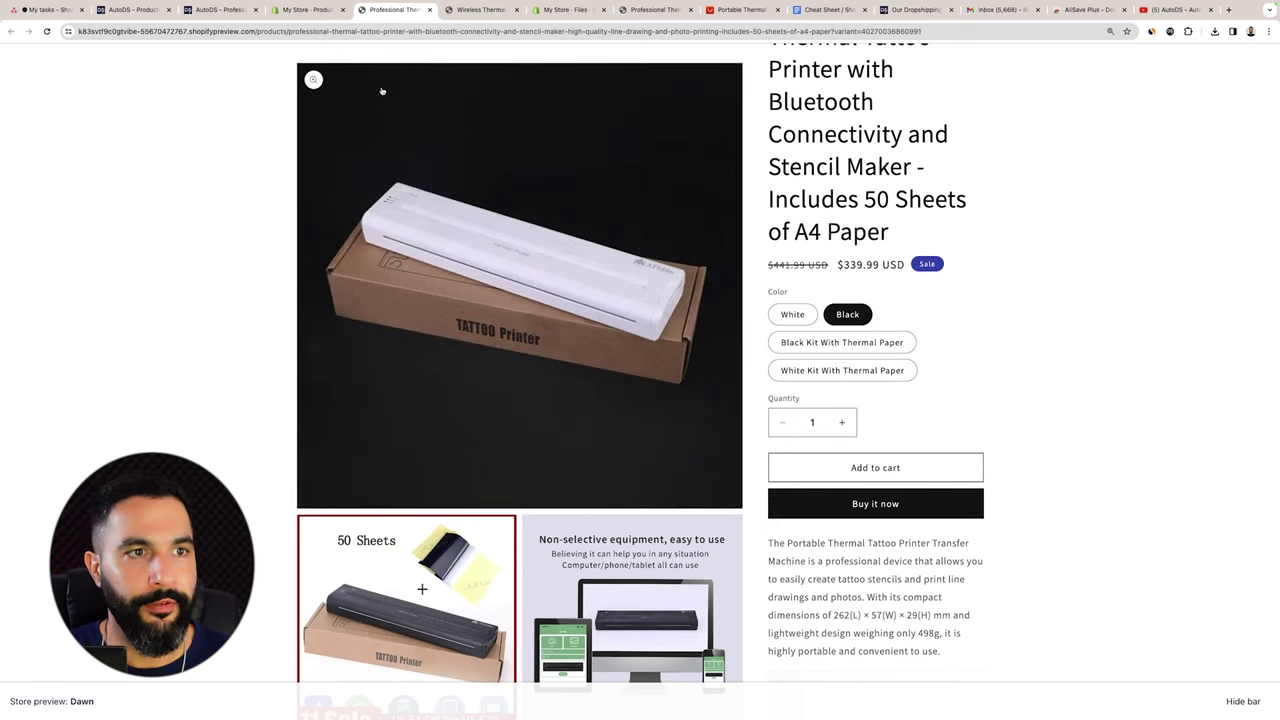
pyautogui.click(307, 9)
pyautogui.scroll(-10, 324, 346)
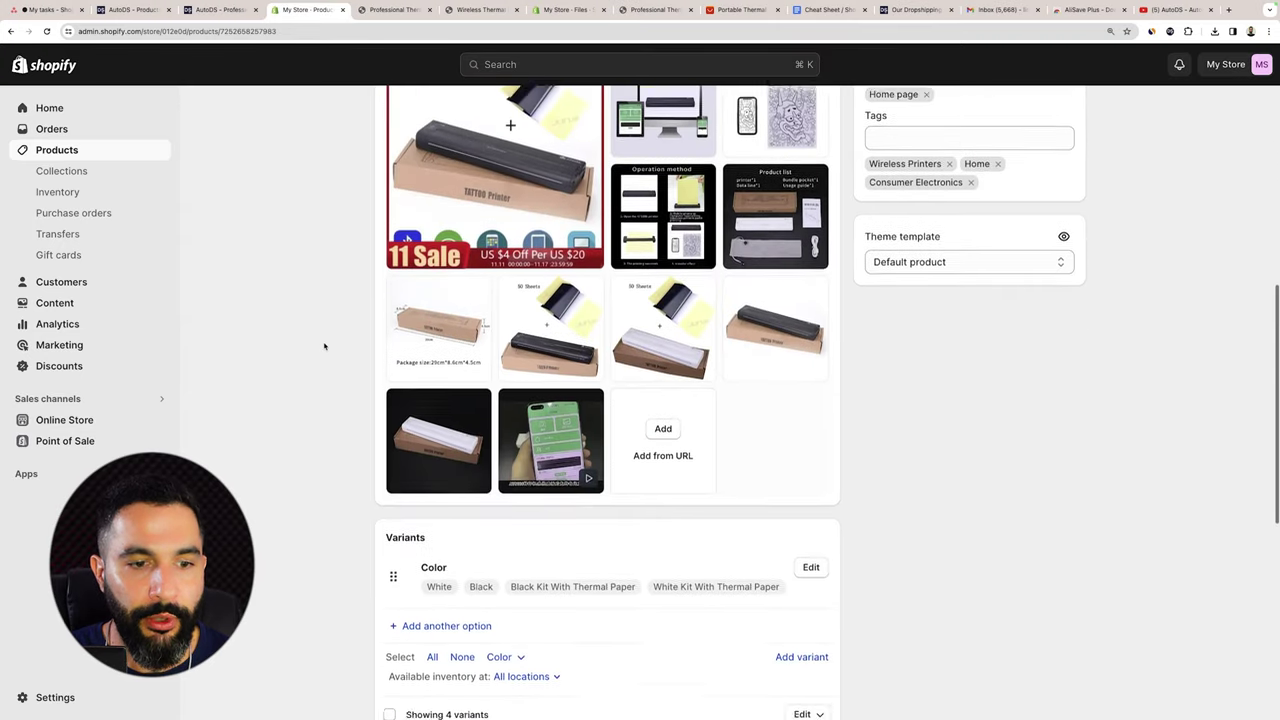
pyautogui.scroll(-3, 324, 346)
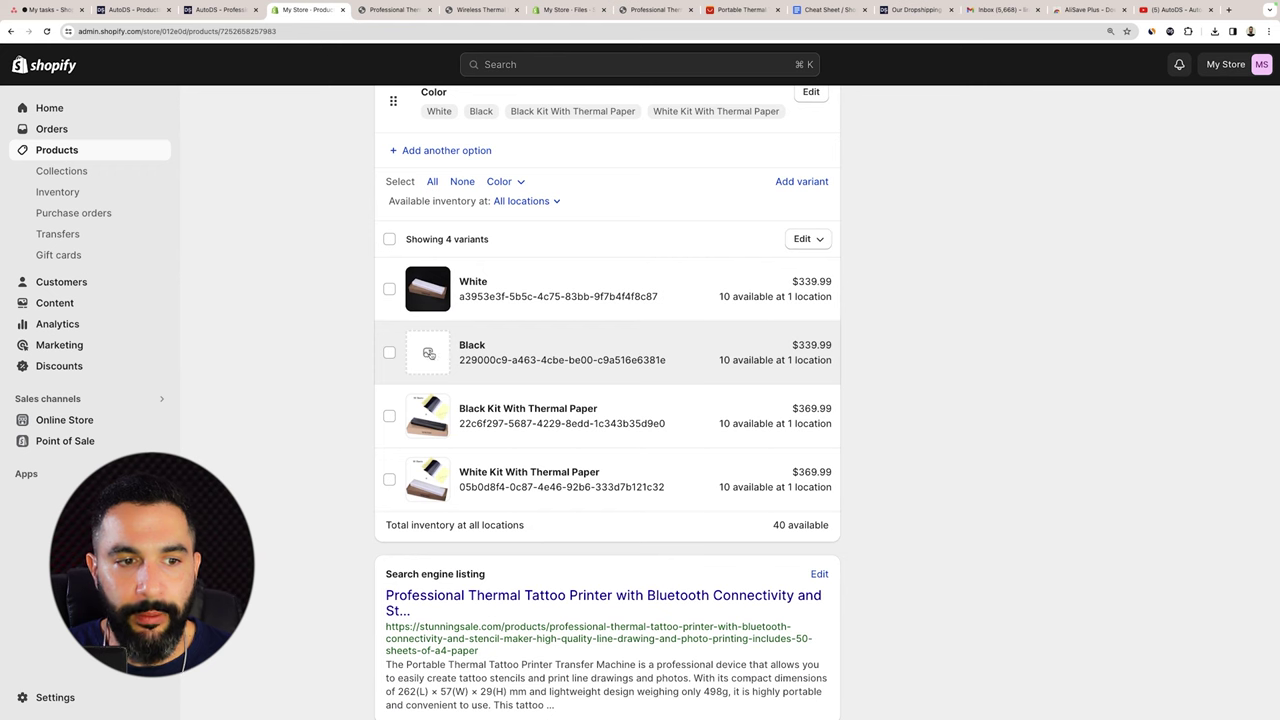
# Assign the photo of the black printer on its box as the Black variant's image.
pyautogui.click(430, 353)
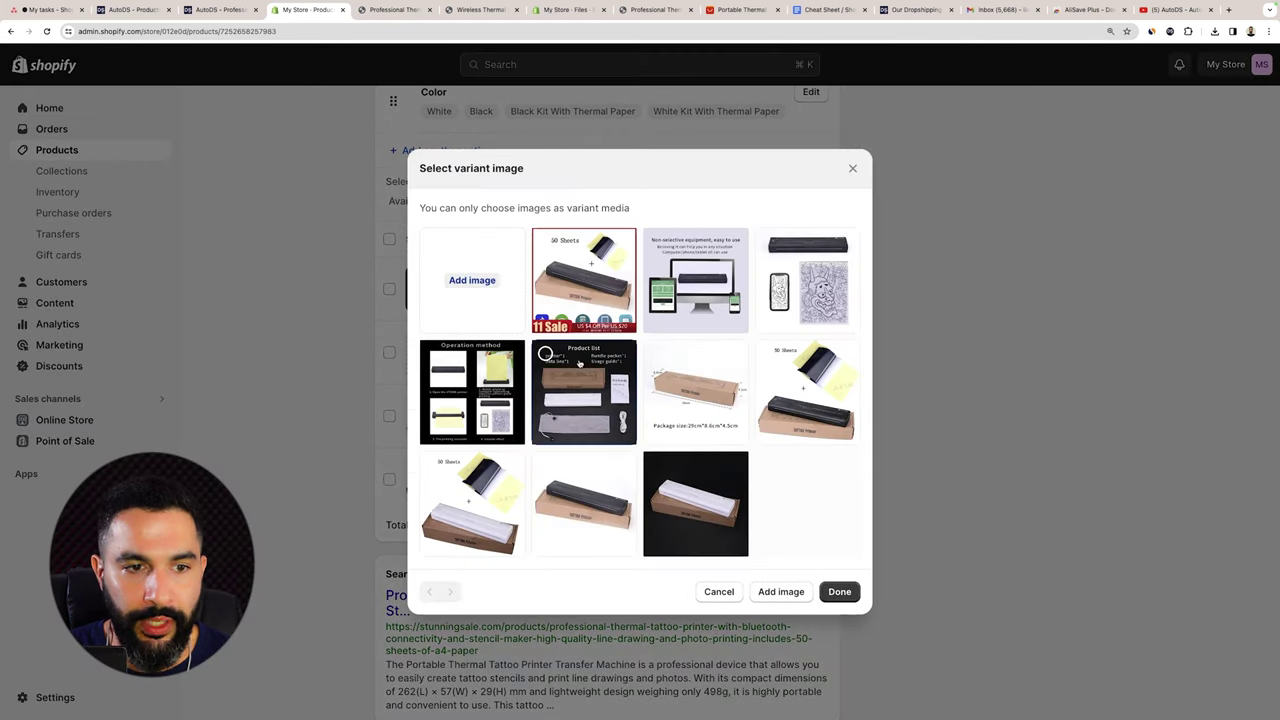
pyautogui.click(595, 489)
pyautogui.click(856, 595)
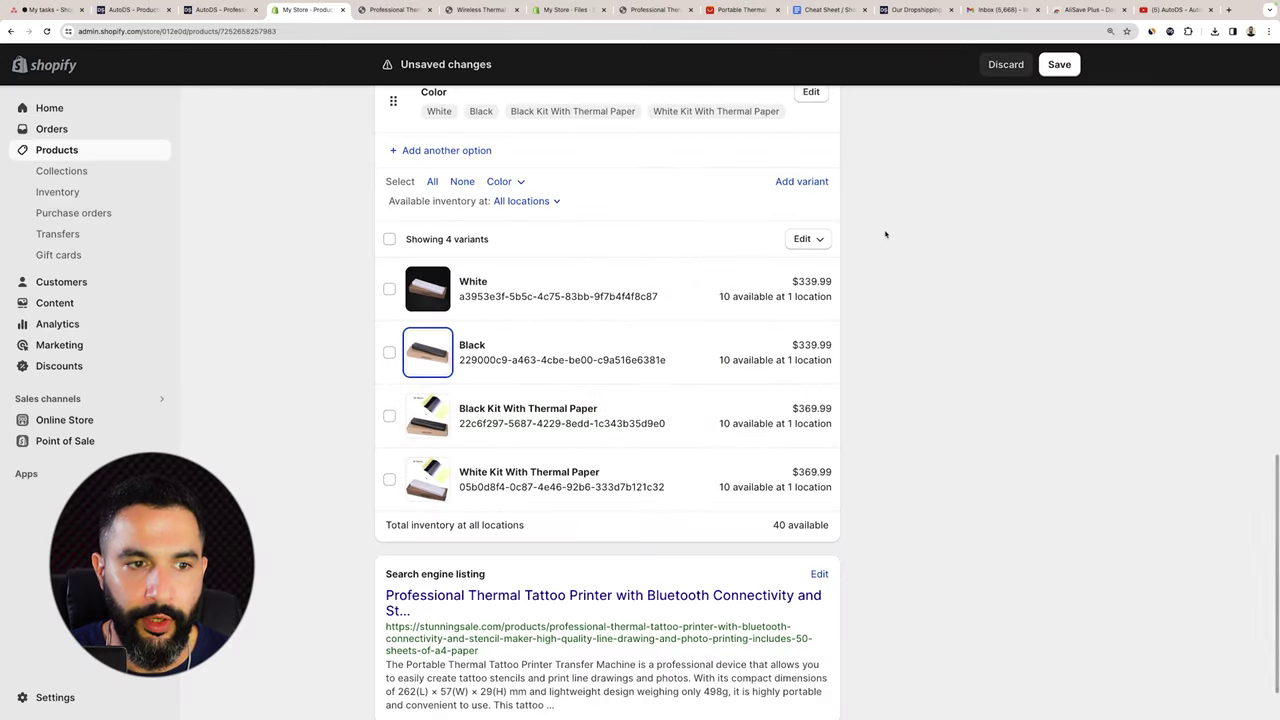
pyautogui.scroll(3, 431, 341)
pyautogui.scroll(1, 431, 341)
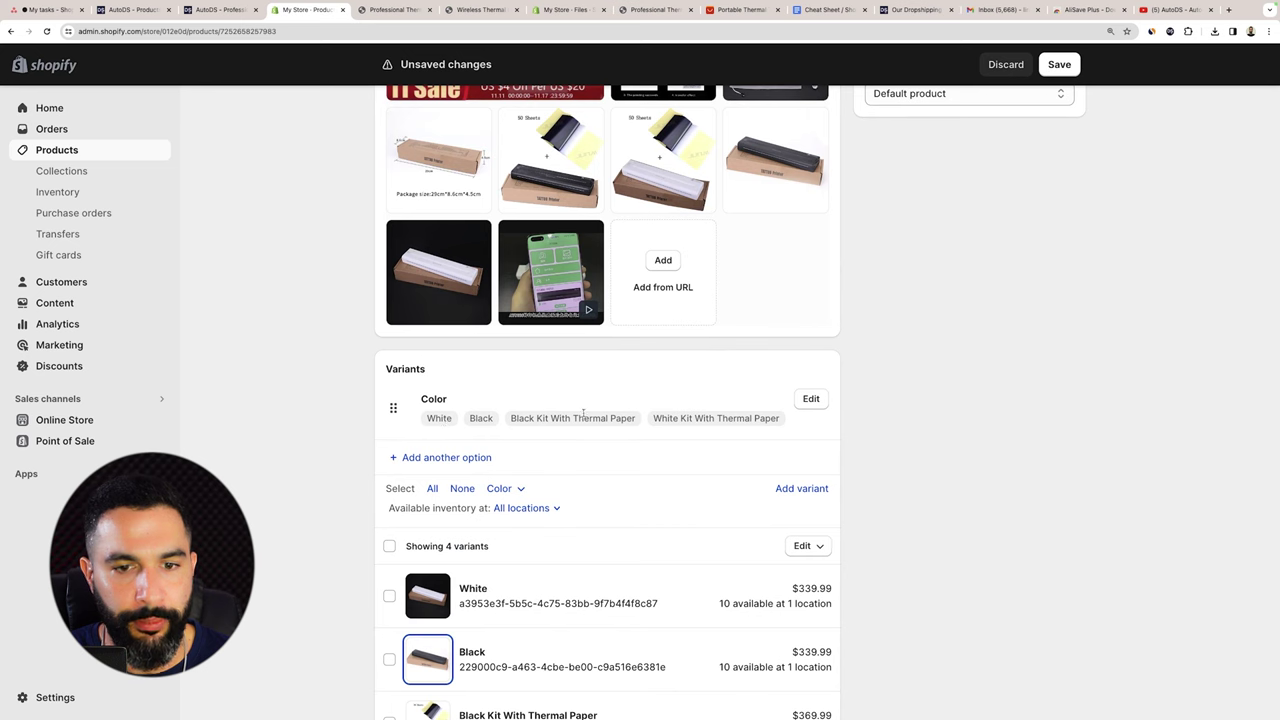
pyautogui.click(810, 399)
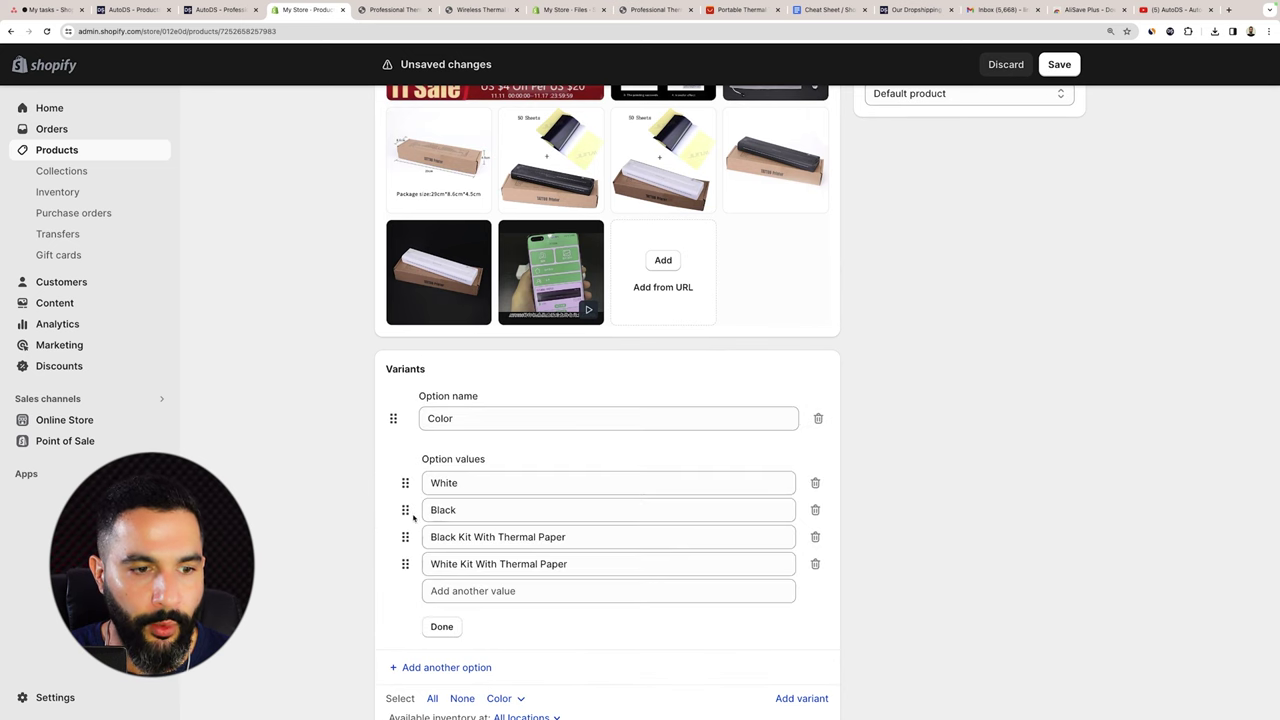
# Drag Black above White, rename the option 'Color & Kit', save, and open the storefront preview.
pyautogui.scroll(4, 502, 407)
pyautogui.scroll(-5, 502, 407)
pyautogui.moveTo(405, 324); pyautogui.dragTo(411, 294)
pyautogui.click(435, 236)
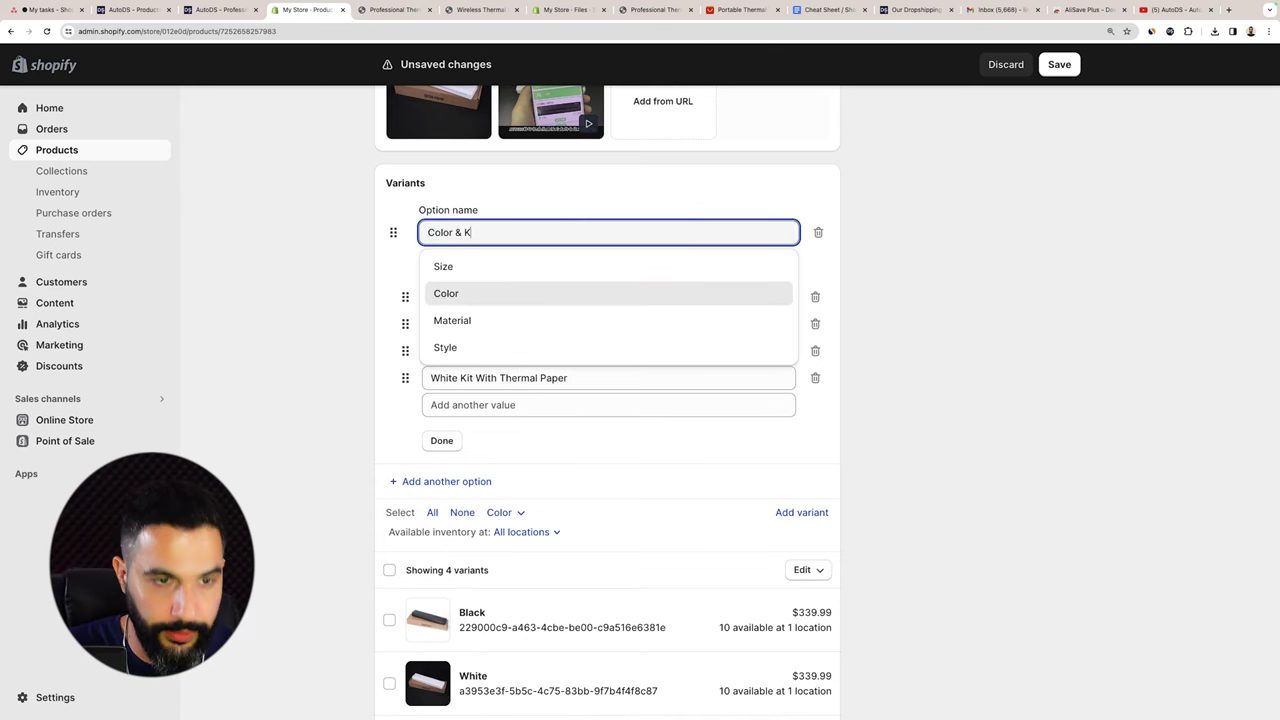
pyautogui.click(1040, 75)
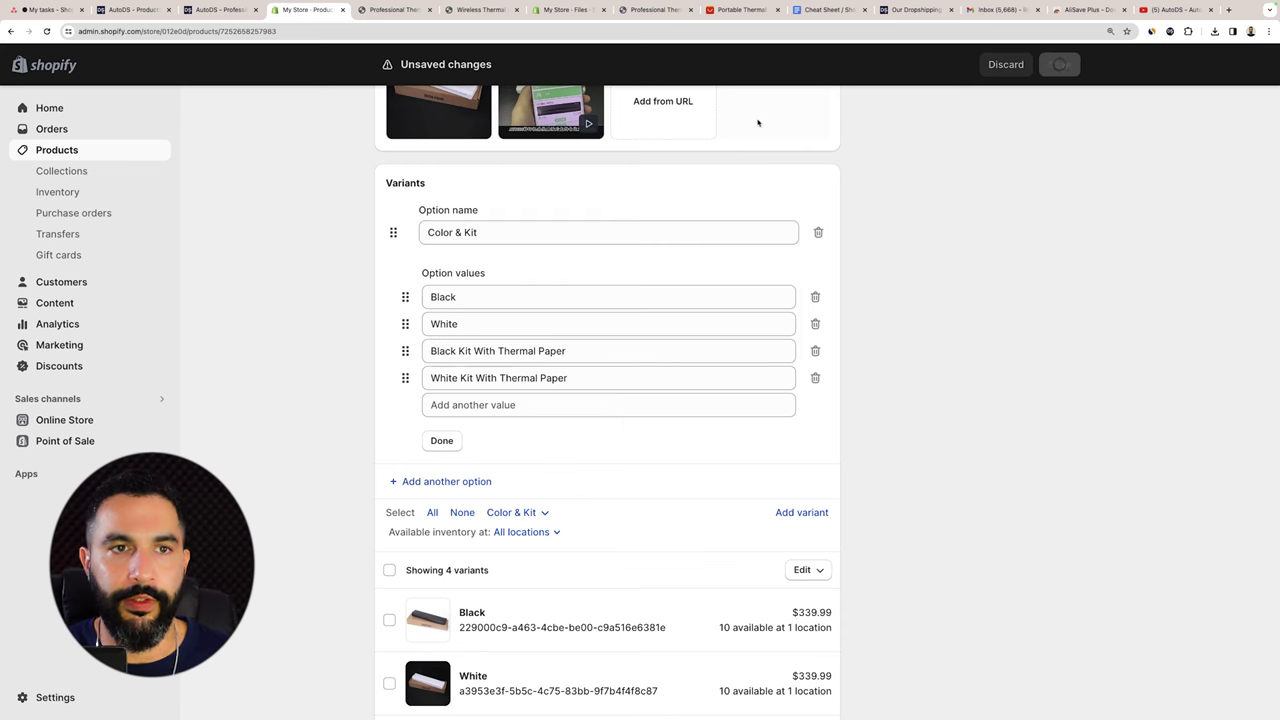
pyautogui.click(995, 113)
pyautogui.click(985, 202)
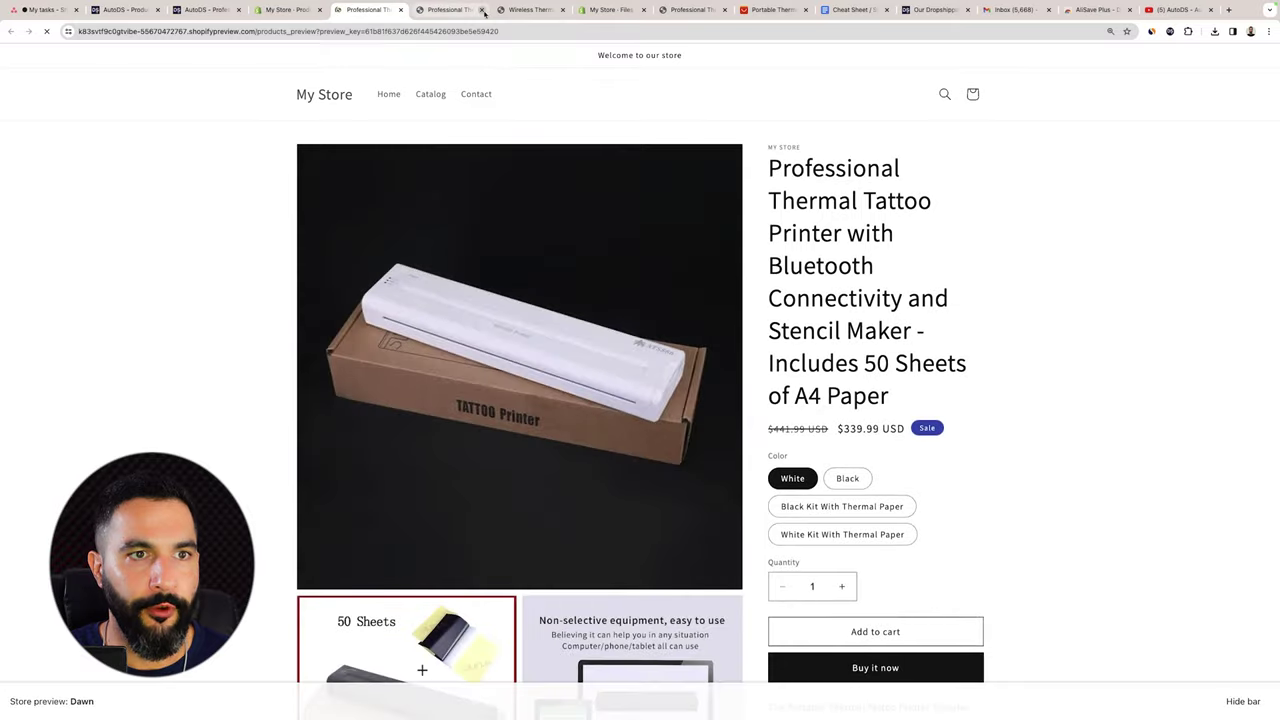
pyautogui.click(482, 10)
pyautogui.click(482, 10)
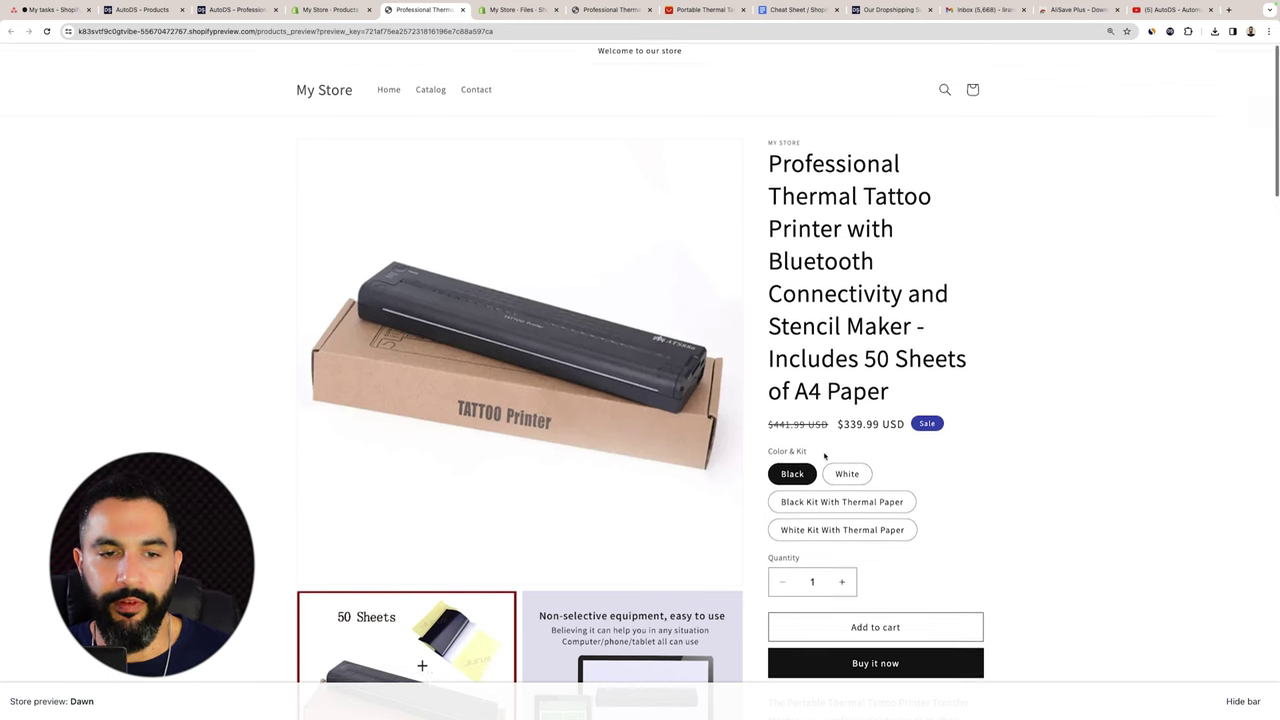
pyautogui.scroll(-2, 916, 385)
pyautogui.scroll(-2, 916, 385)
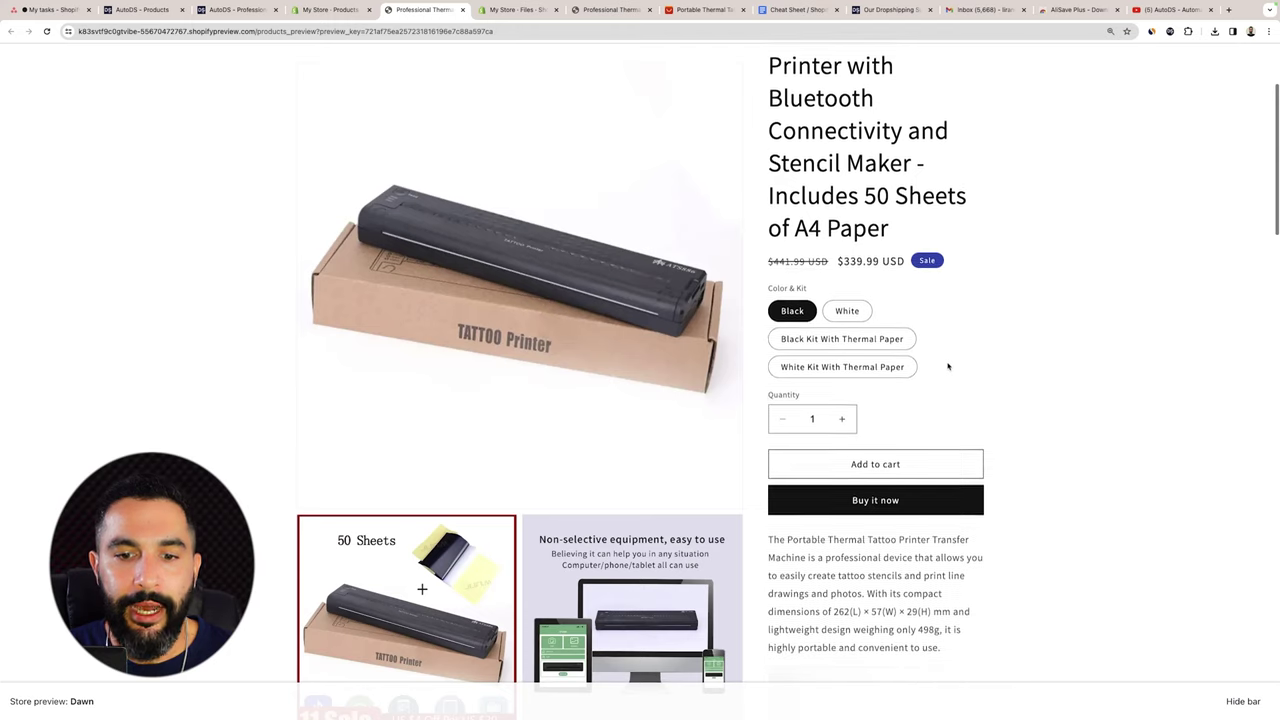
pyautogui.scroll(-5, 948, 366)
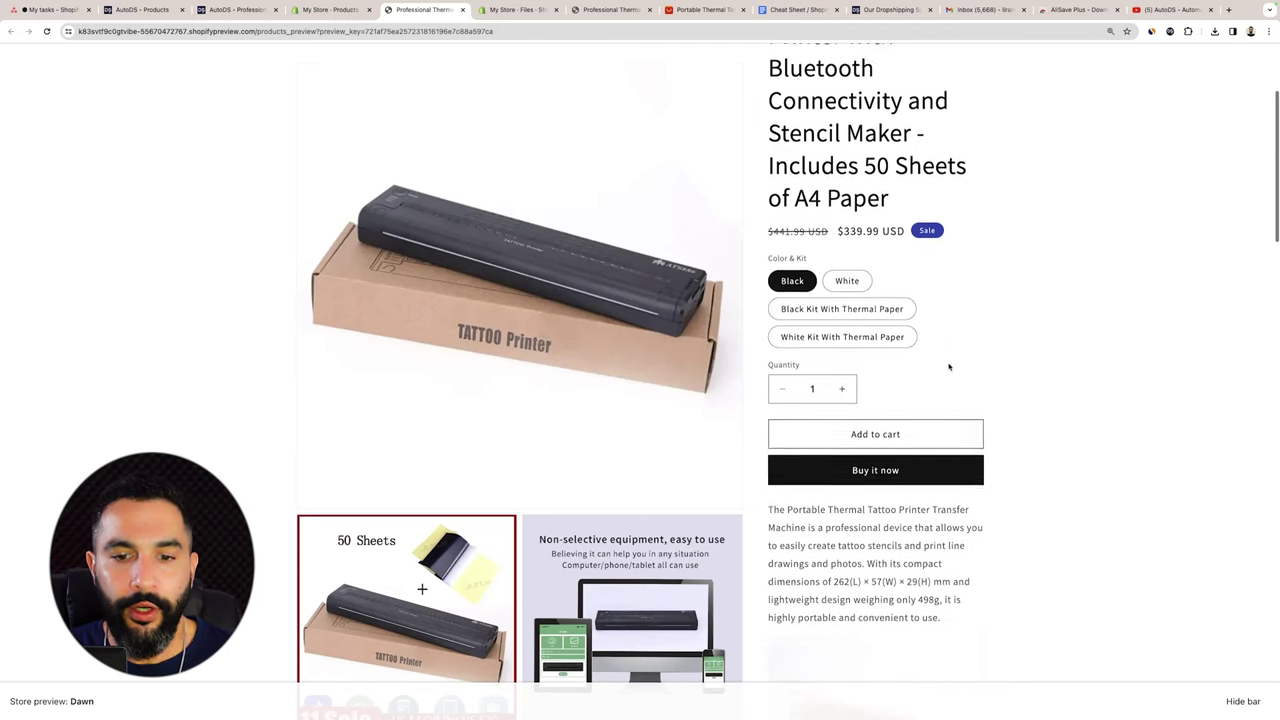
pyautogui.scroll(8, 948, 364)
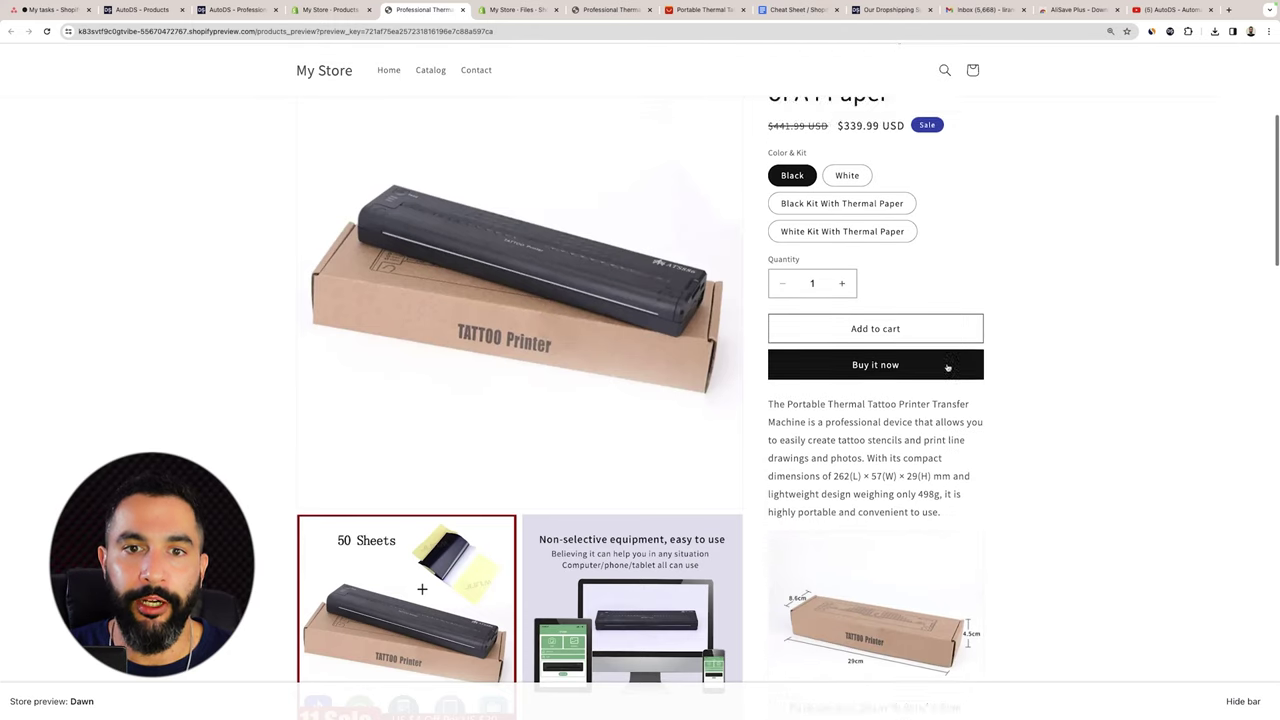
pyautogui.moveTo(779, 172); pyautogui.dragTo(920, 358)
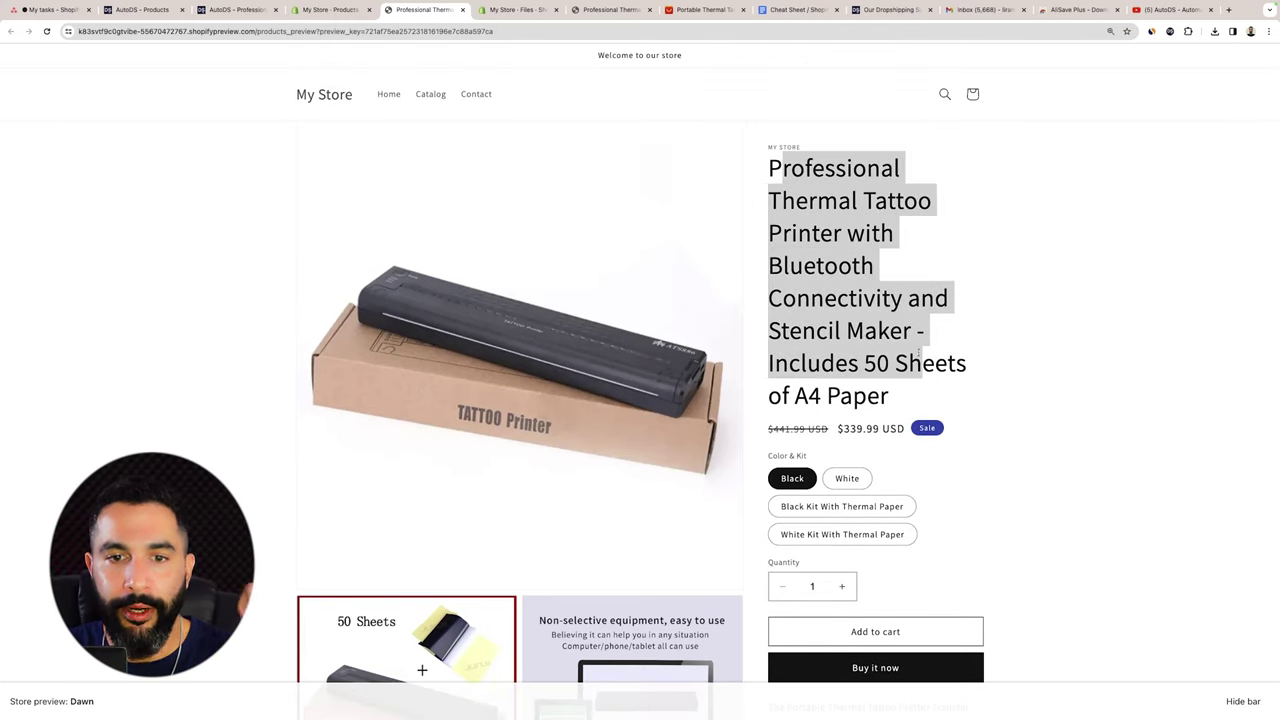
pyautogui.click(917, 346)
pyautogui.scroll(-1, 913, 340)
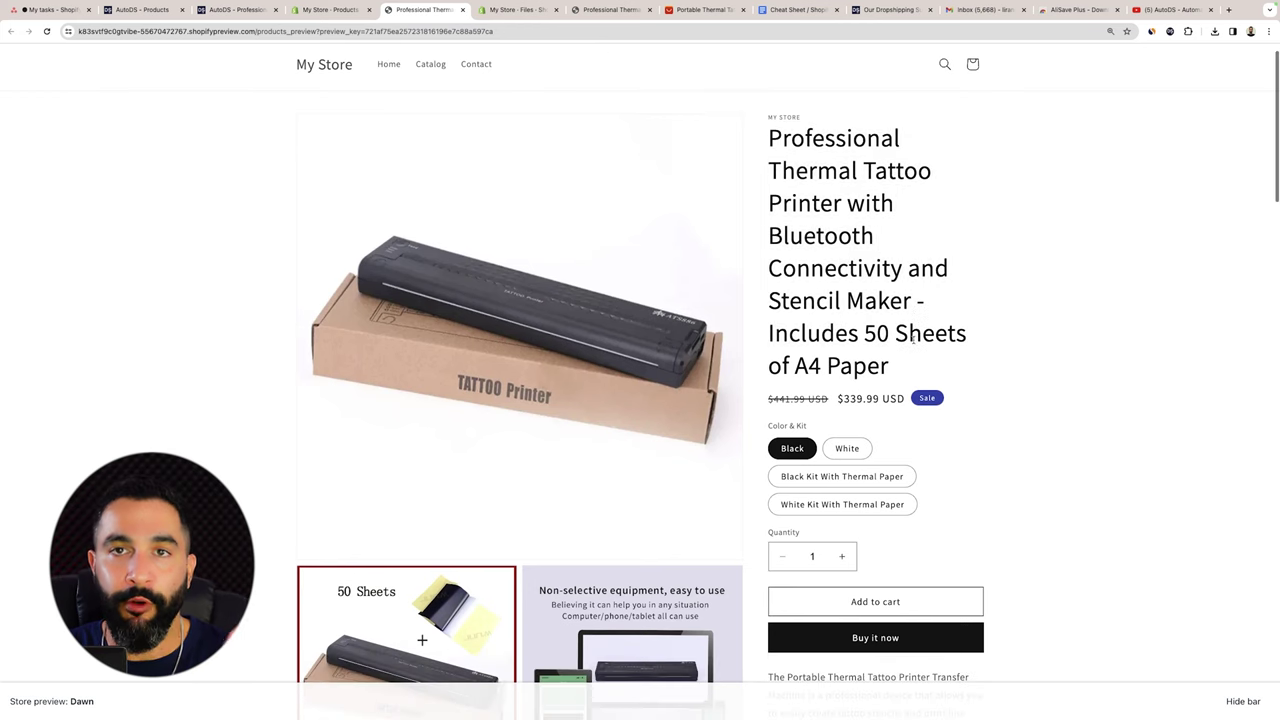
pyautogui.scroll(-2, 913, 340)
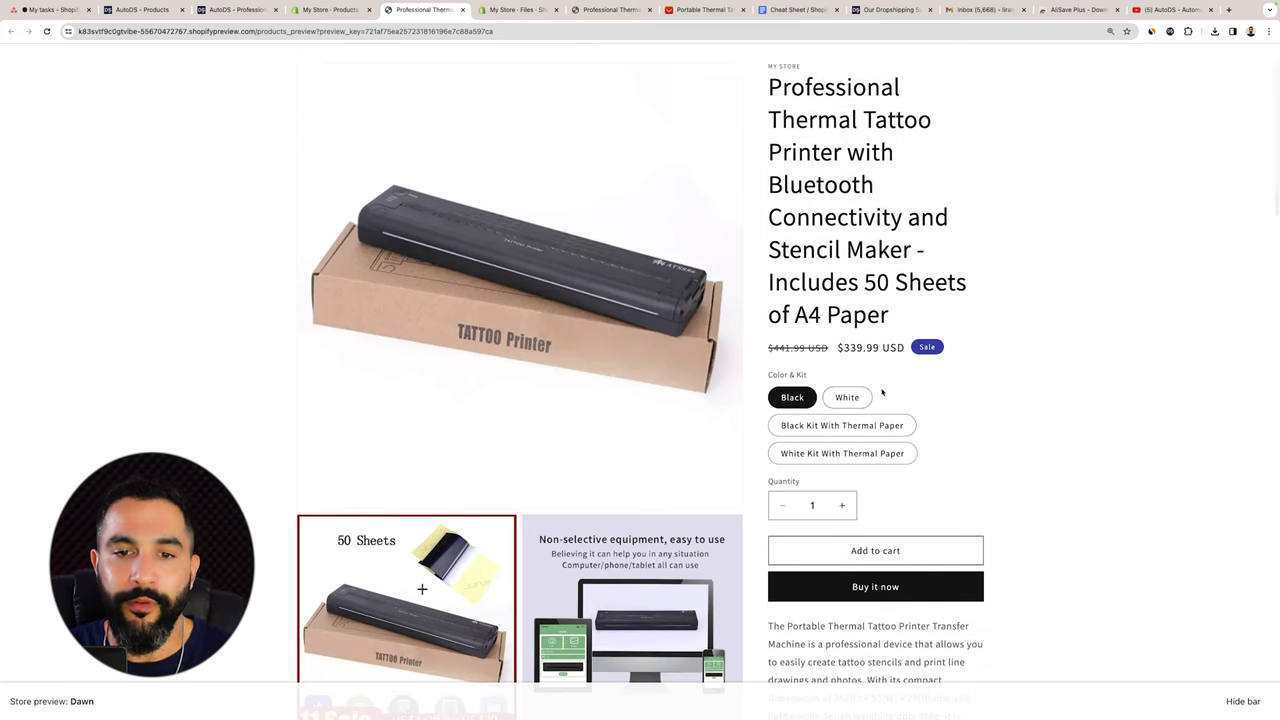
pyautogui.scroll(-5, 882, 392)
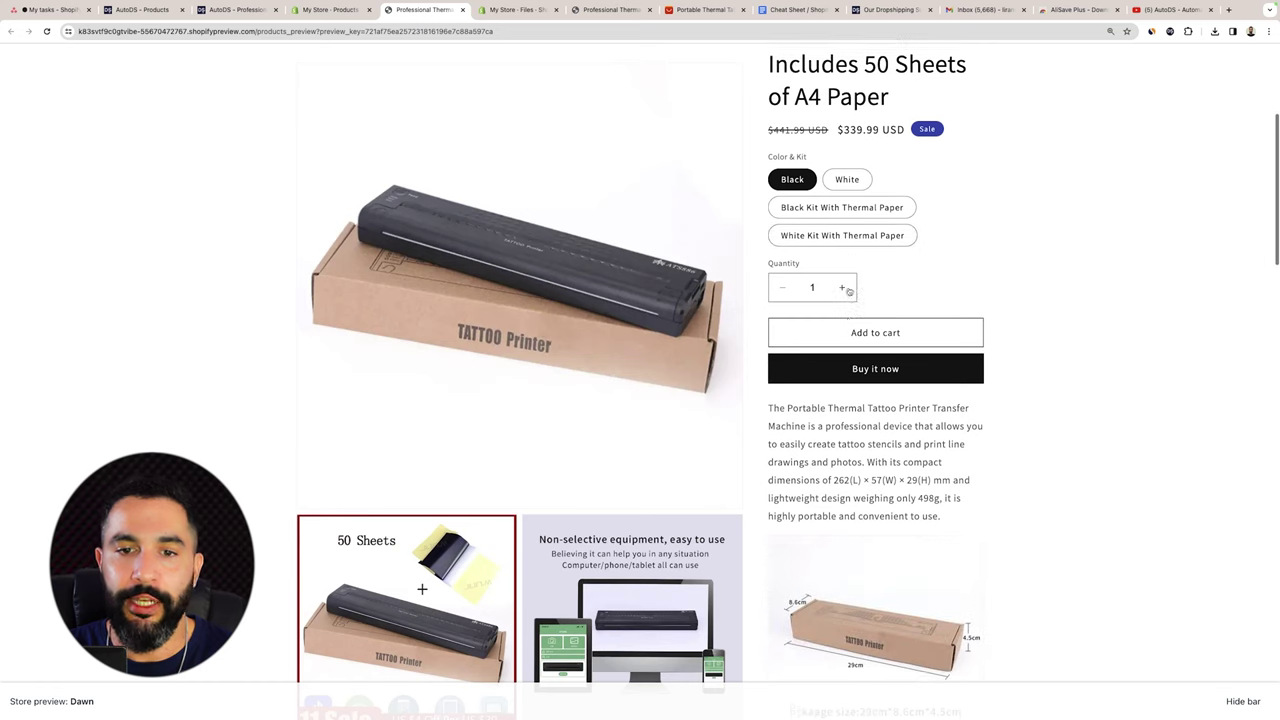
pyautogui.scroll(-4, 891, 369)
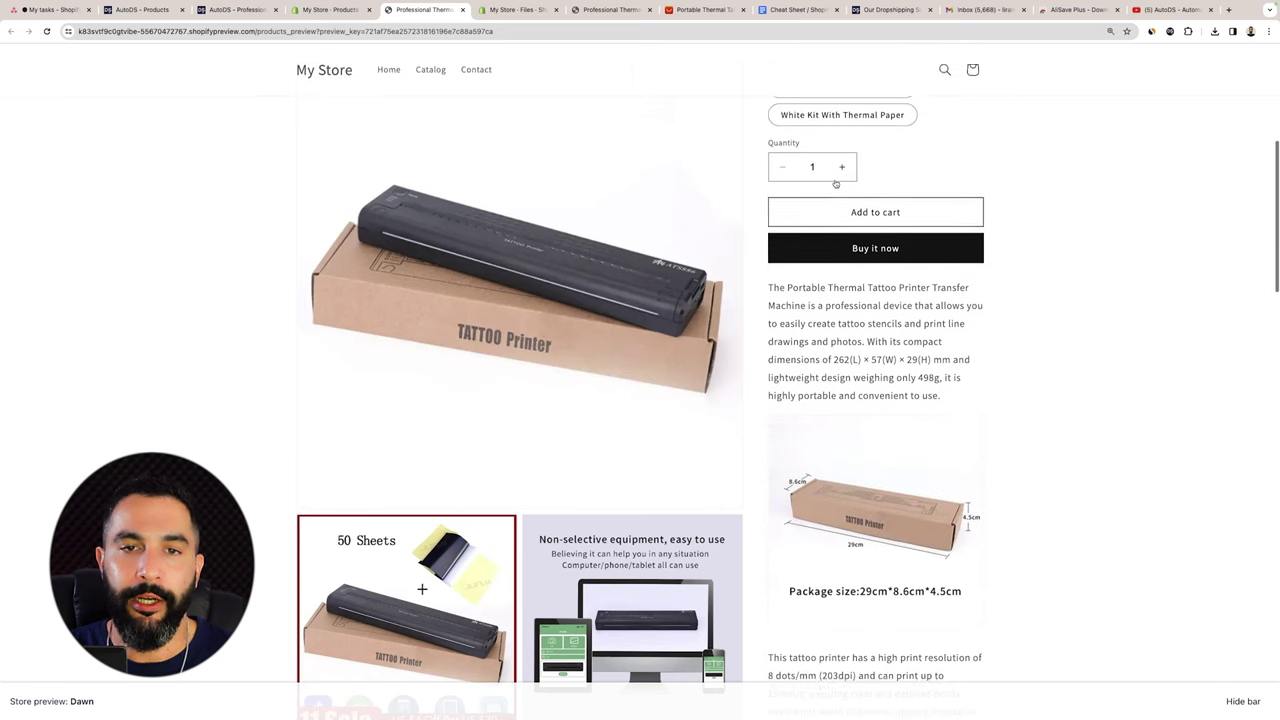
pyautogui.scroll(-4, 875, 400)
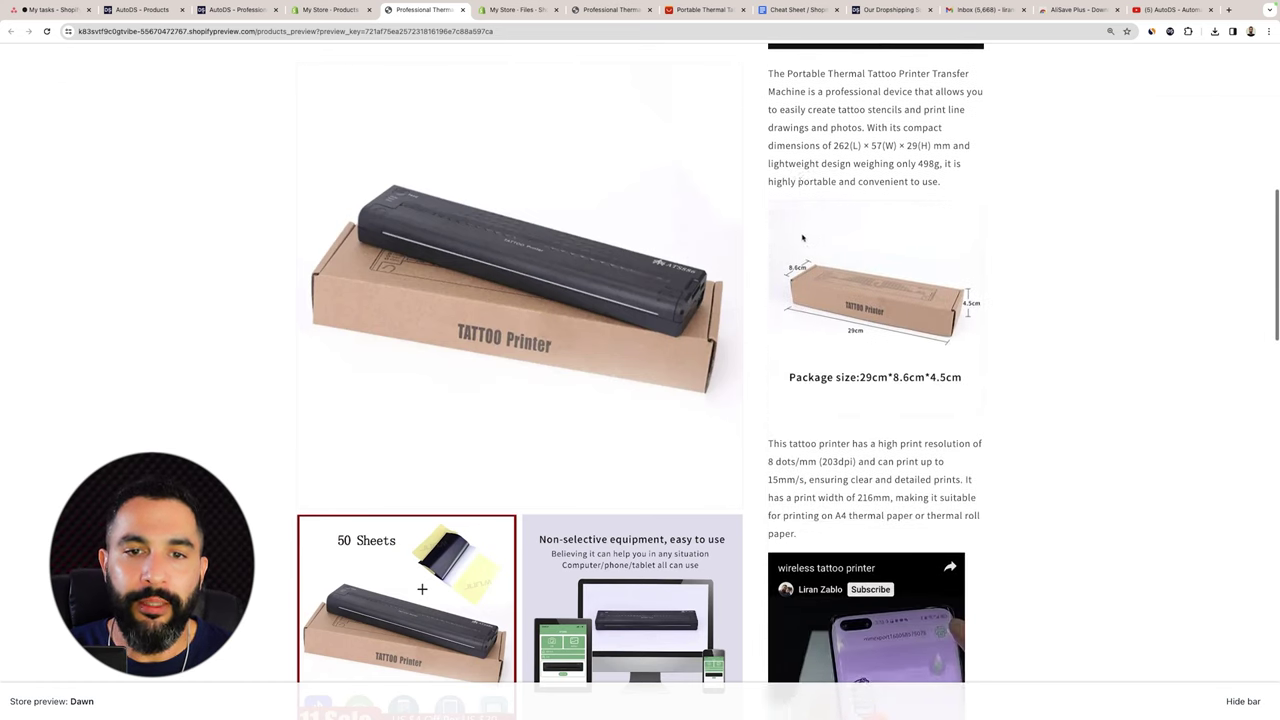
pyautogui.scroll(1, 875, 400)
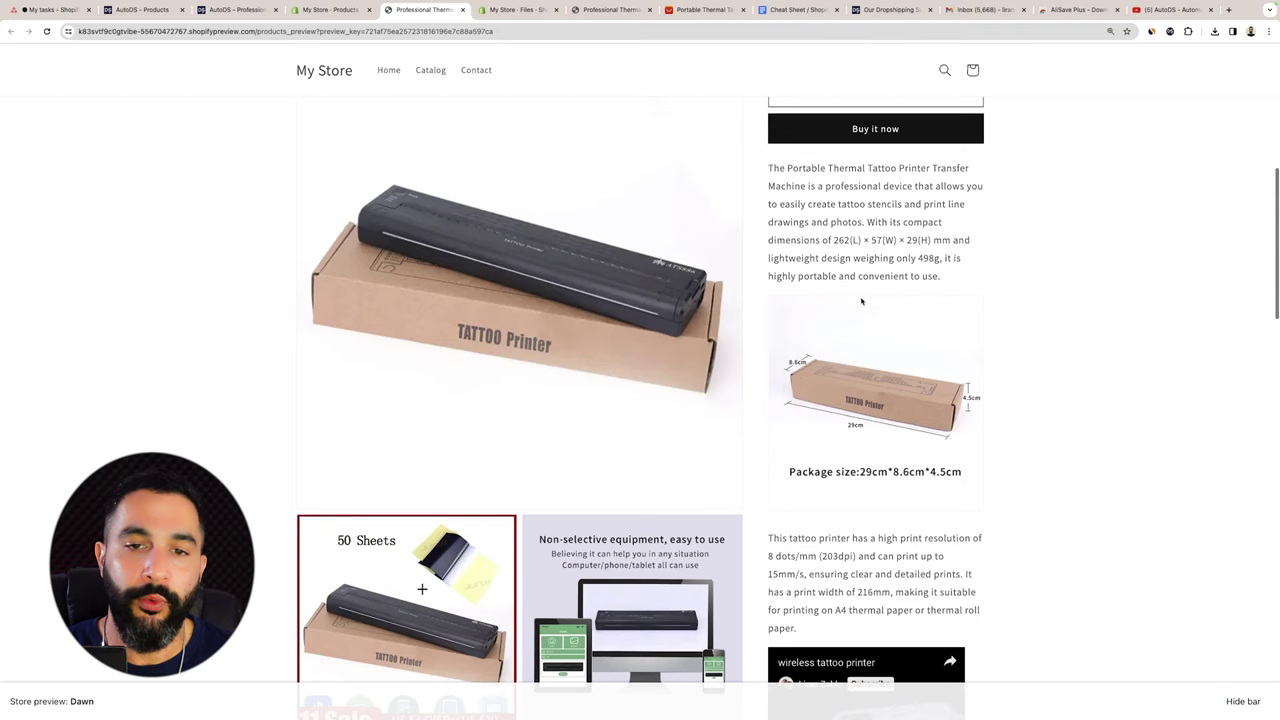
pyautogui.scroll(1, 838, 297)
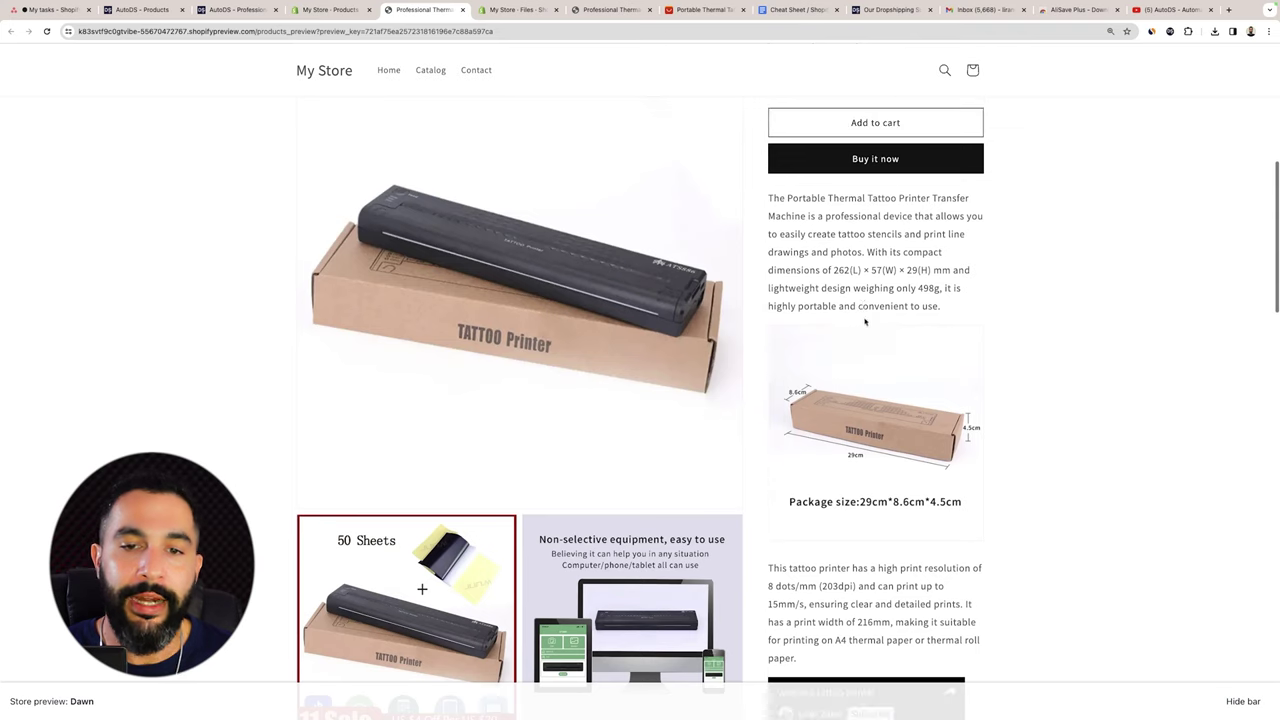
pyautogui.scroll(-3, 838, 297)
pyautogui.scroll(-3, 838, 297)
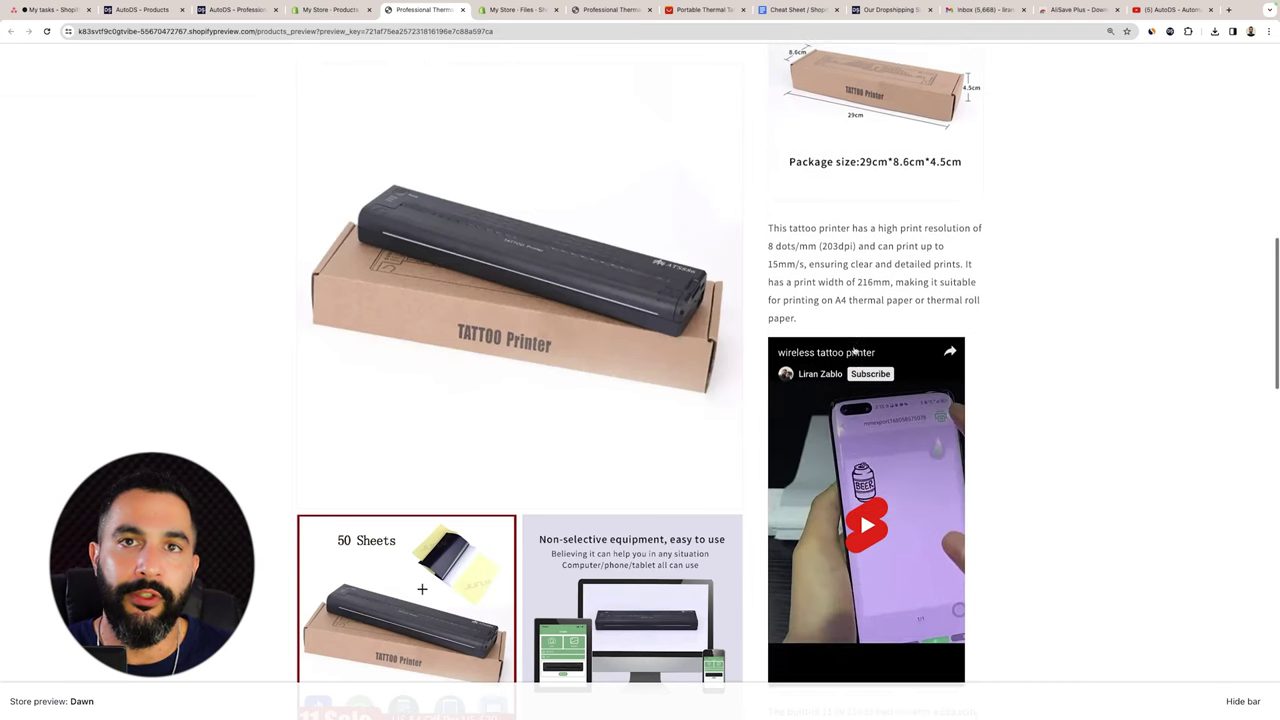
pyautogui.scroll(1, 855, 345)
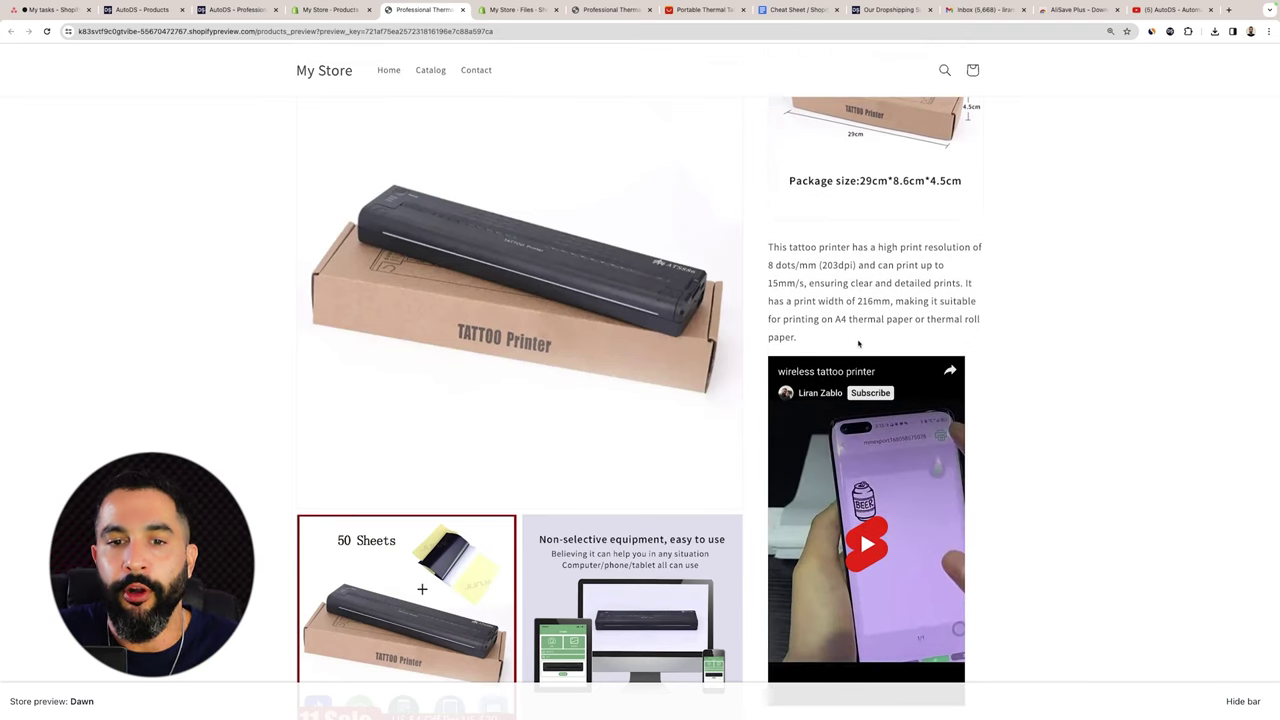
pyautogui.scroll(5, 889, 321)
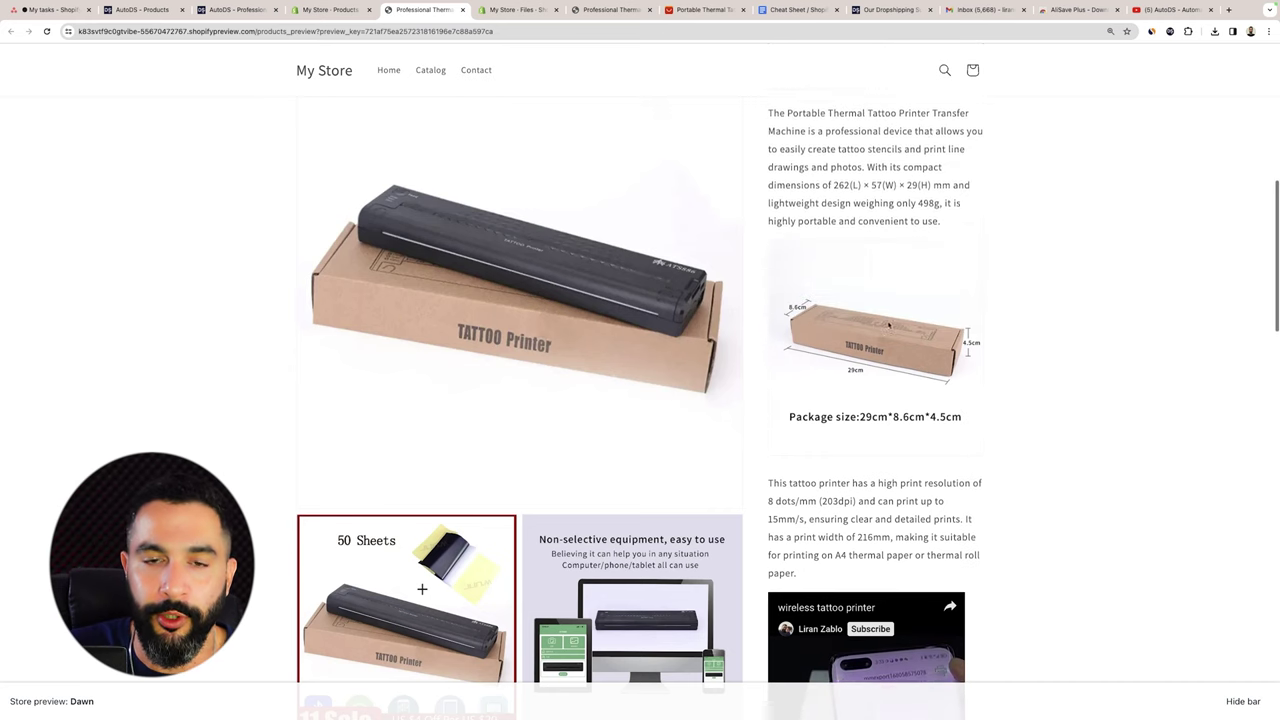
pyautogui.moveTo(824, 296); pyautogui.dragTo(932, 368)
pyautogui.click(843, 320)
pyautogui.scroll(-1, 843, 320)
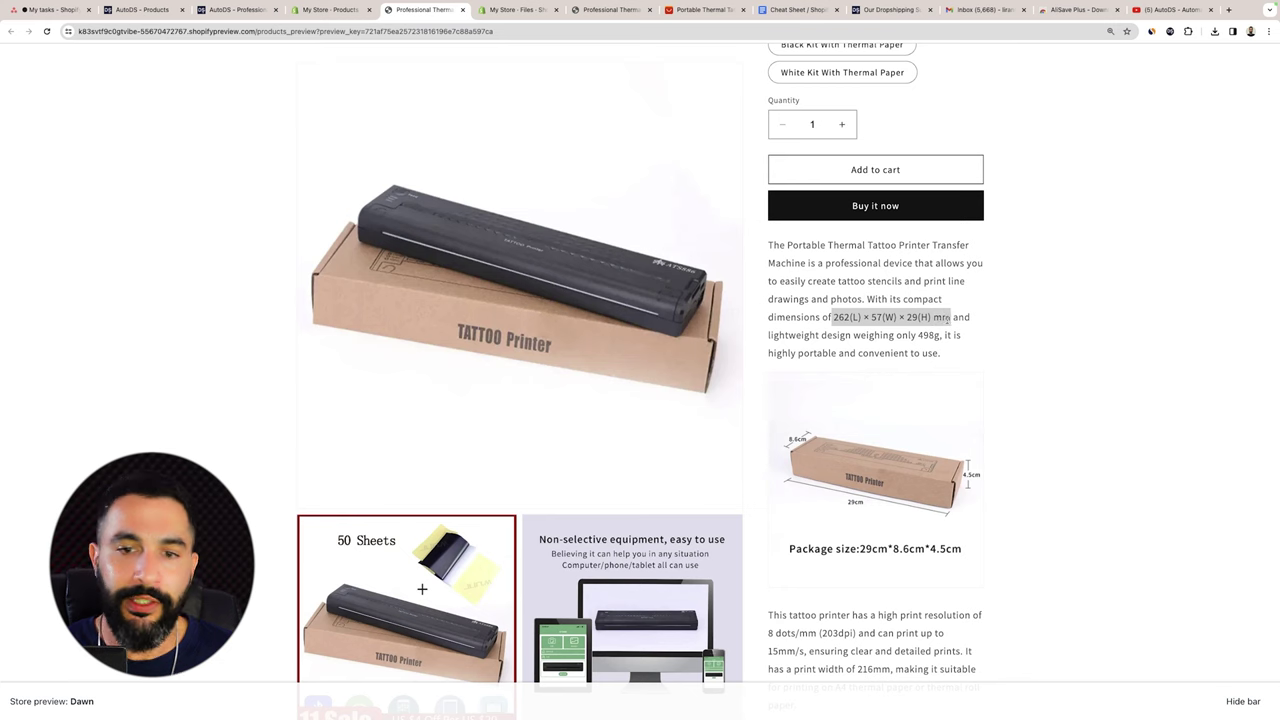
pyautogui.scroll(-3, 850, 400)
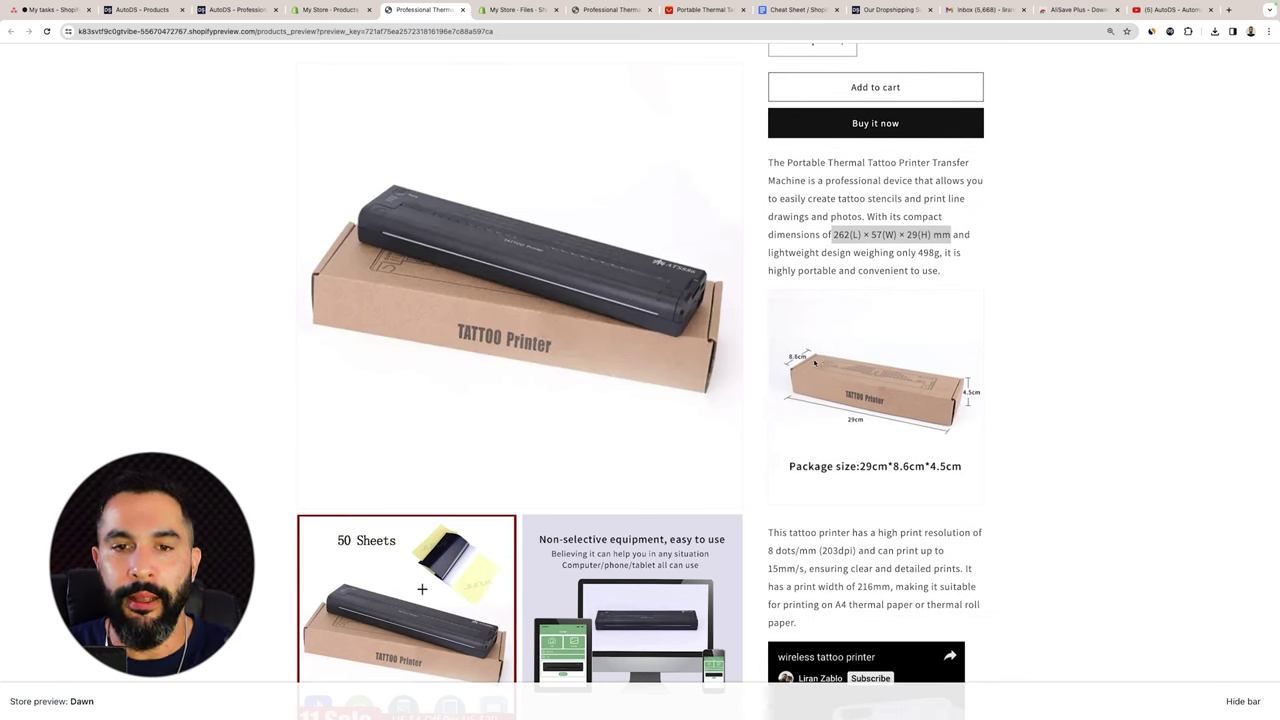
pyautogui.scroll(-5, 815, 364)
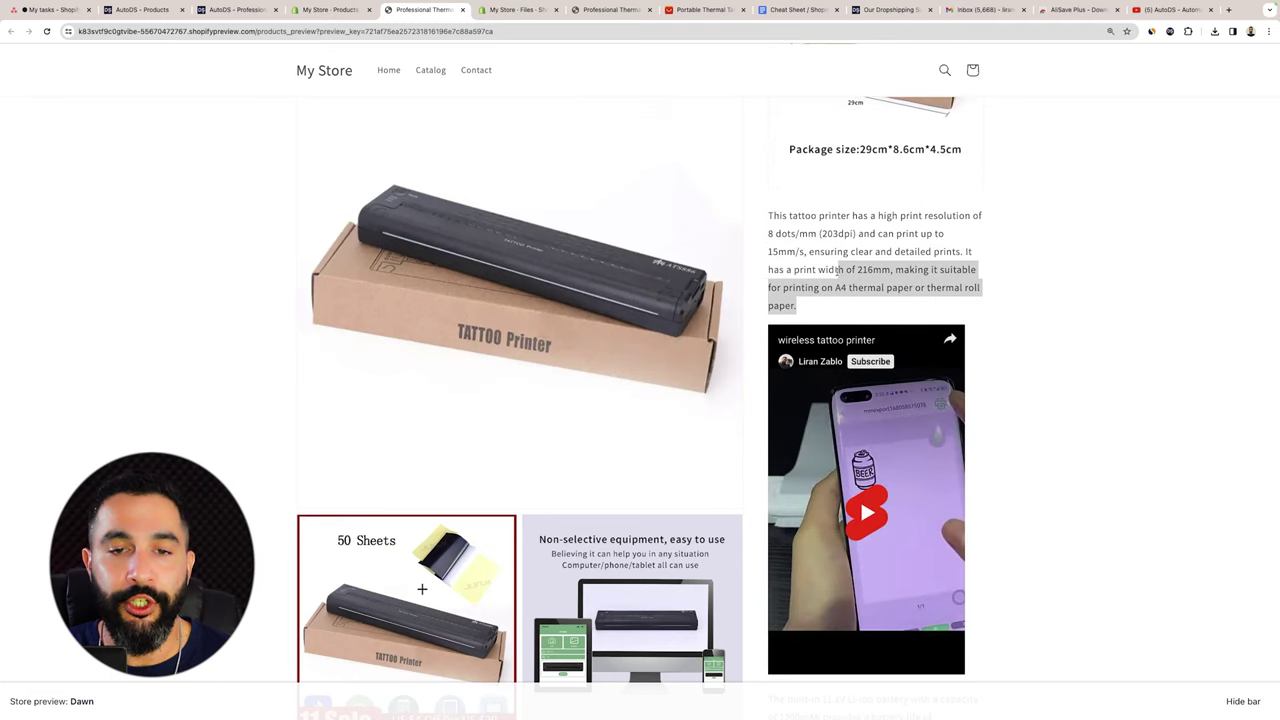
pyautogui.scroll(-1, 836, 260)
pyautogui.scroll(-1, 836, 260)
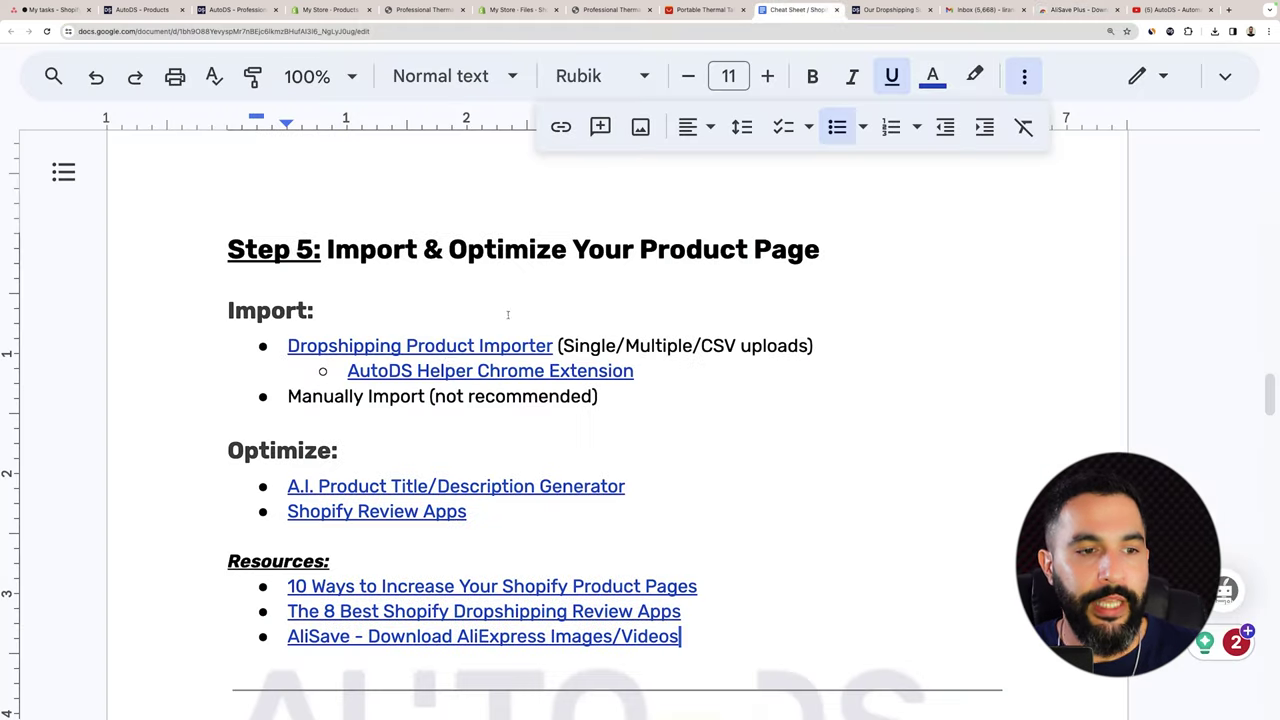
# Scroll the cheat sheet to Step 5: Import & Optimize Your Product Page.
pyautogui.scroll(-1, 380, 521)
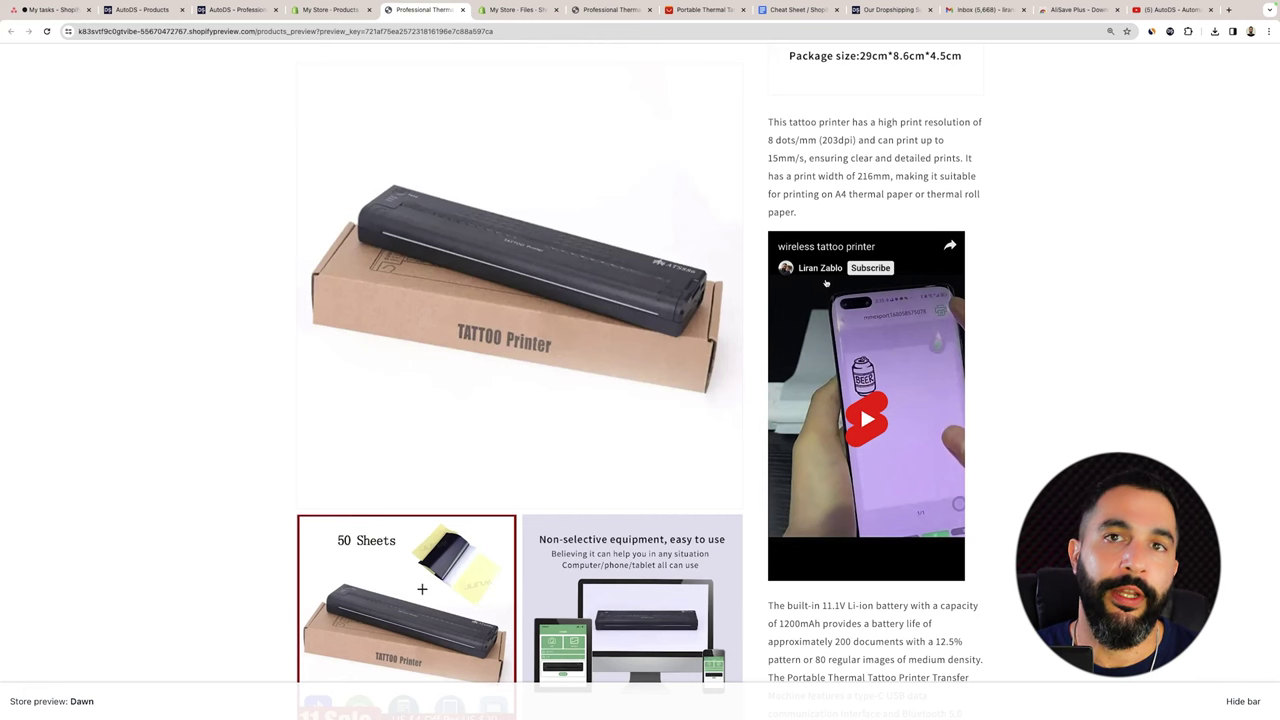
# Play the embedded wireless tattoo printer video and browse the page's gallery and description.
pyautogui.scroll(-1, 860, 404)
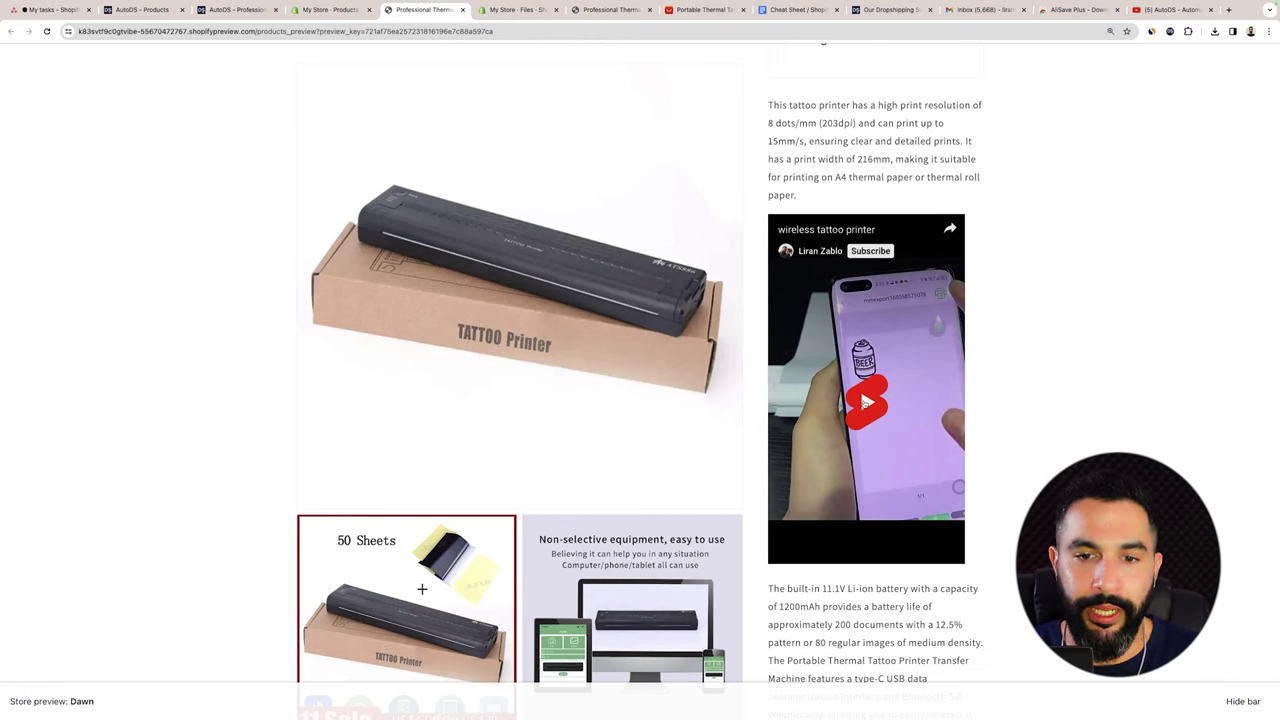
pyautogui.click(868, 402)
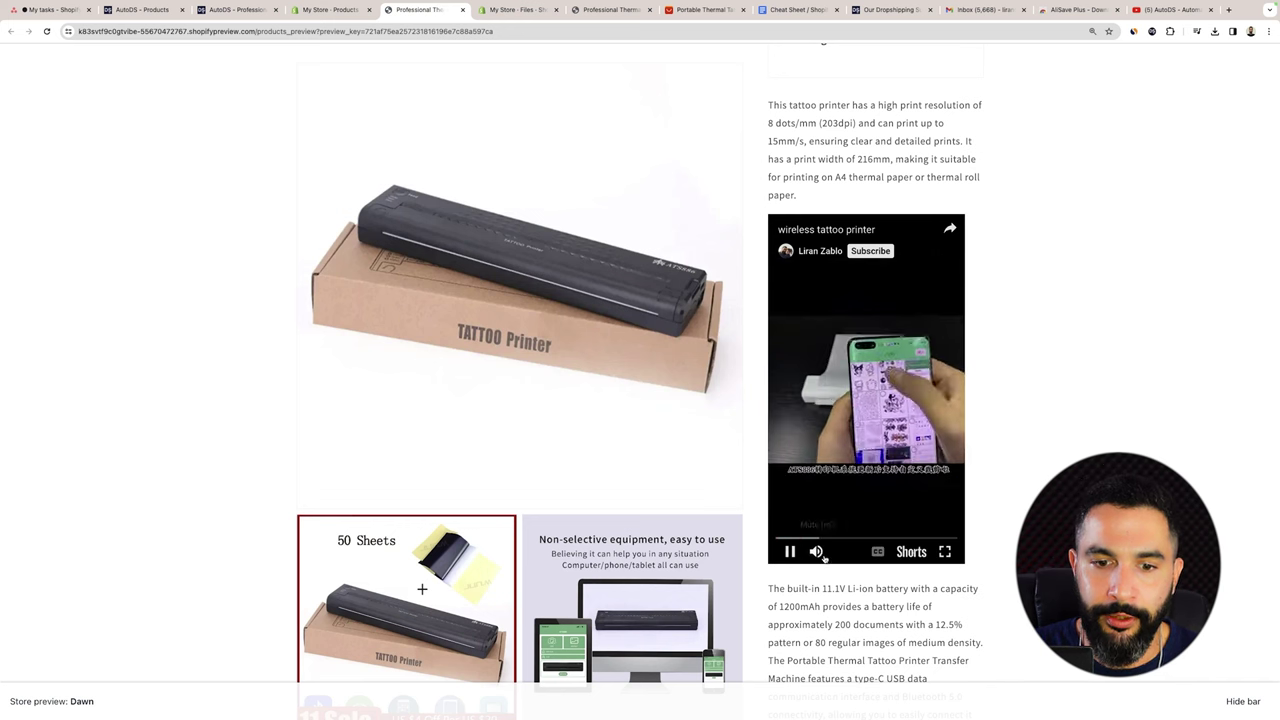
pyautogui.scroll(3, 1012, 350)
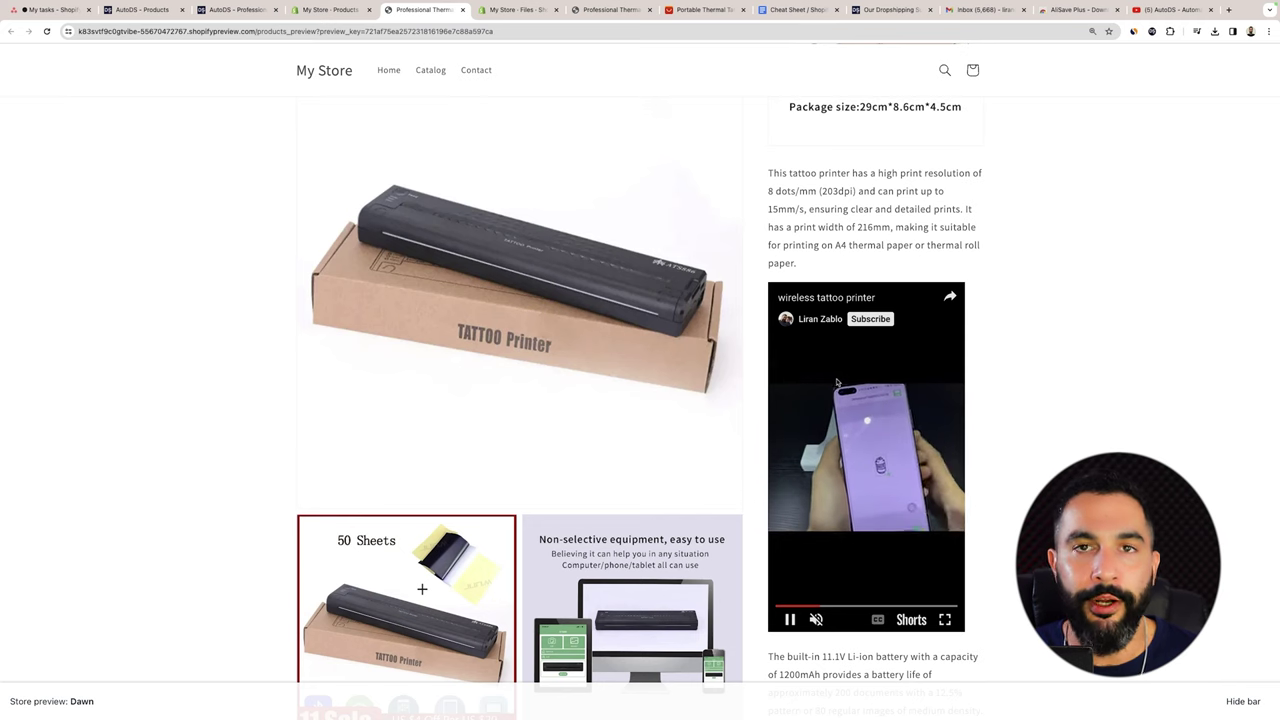
pyautogui.scroll(5, 836, 378)
pyautogui.scroll(-10, 845, 376)
pyautogui.scroll(-8, 851, 374)
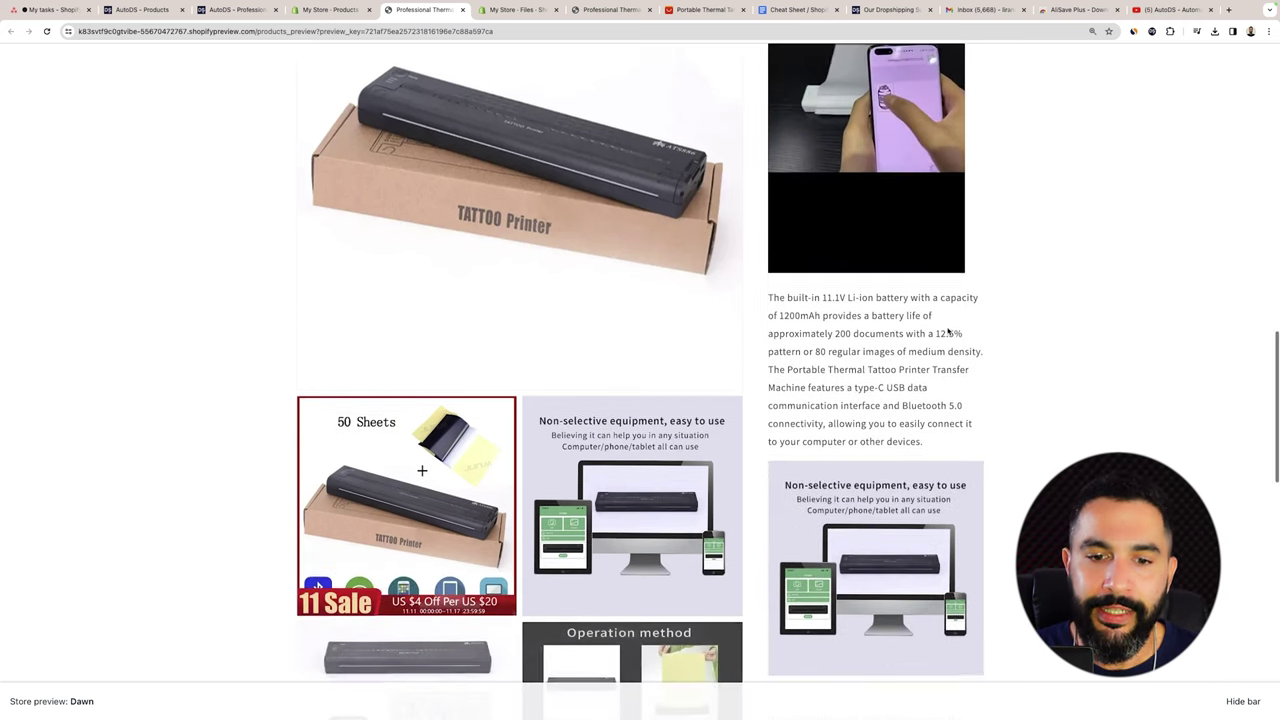
pyautogui.scroll(-10, 828, 153)
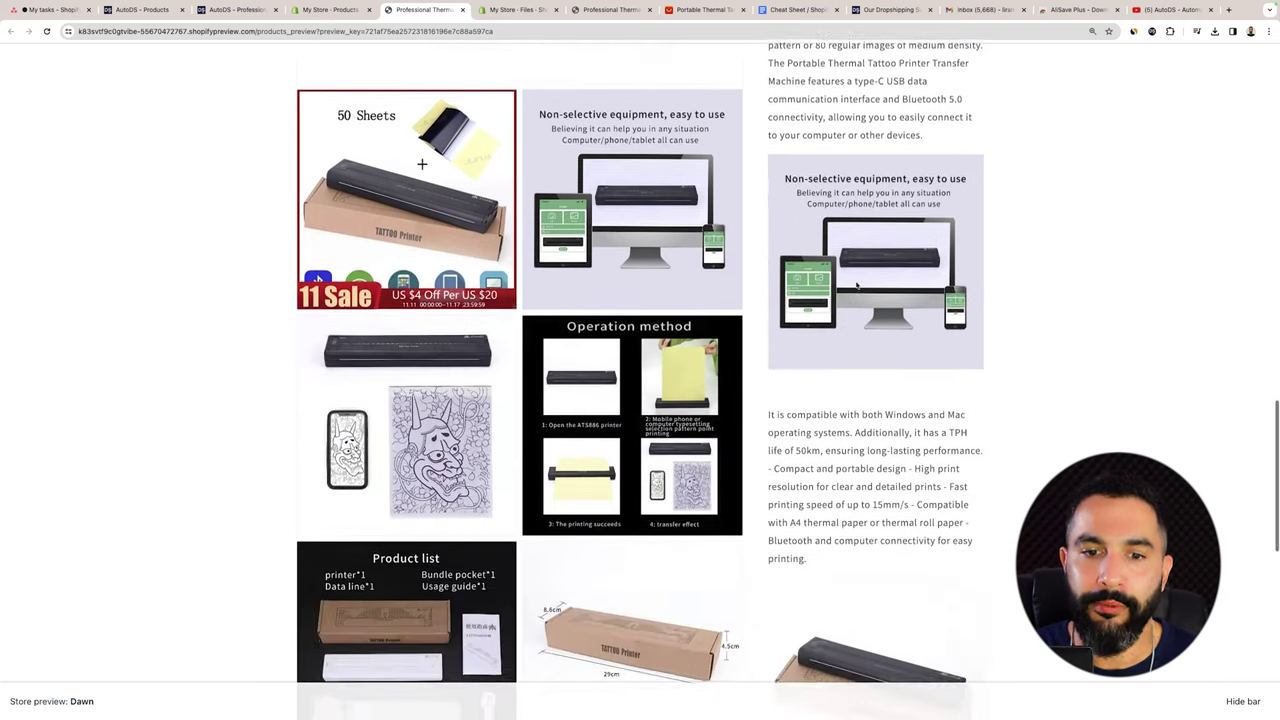
pyautogui.scroll(-5, 594, 220)
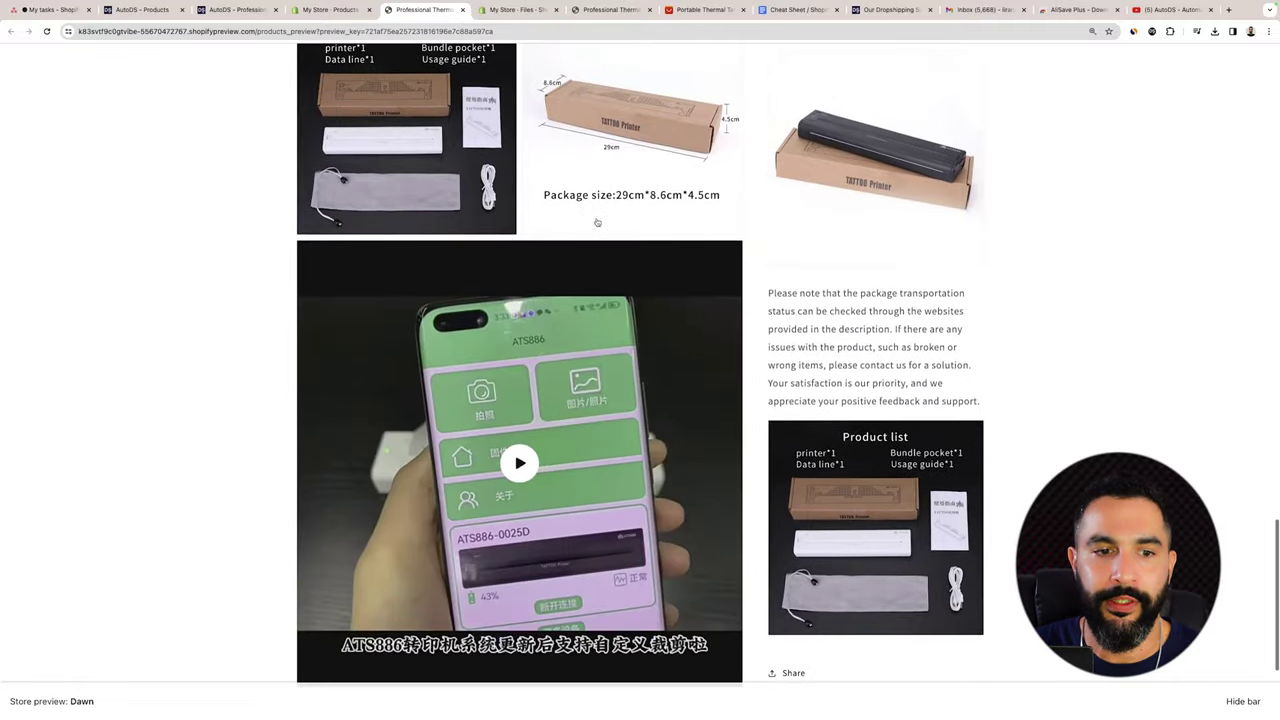
pyautogui.scroll(3, 530, 285)
pyautogui.scroll(12, 530, 285)
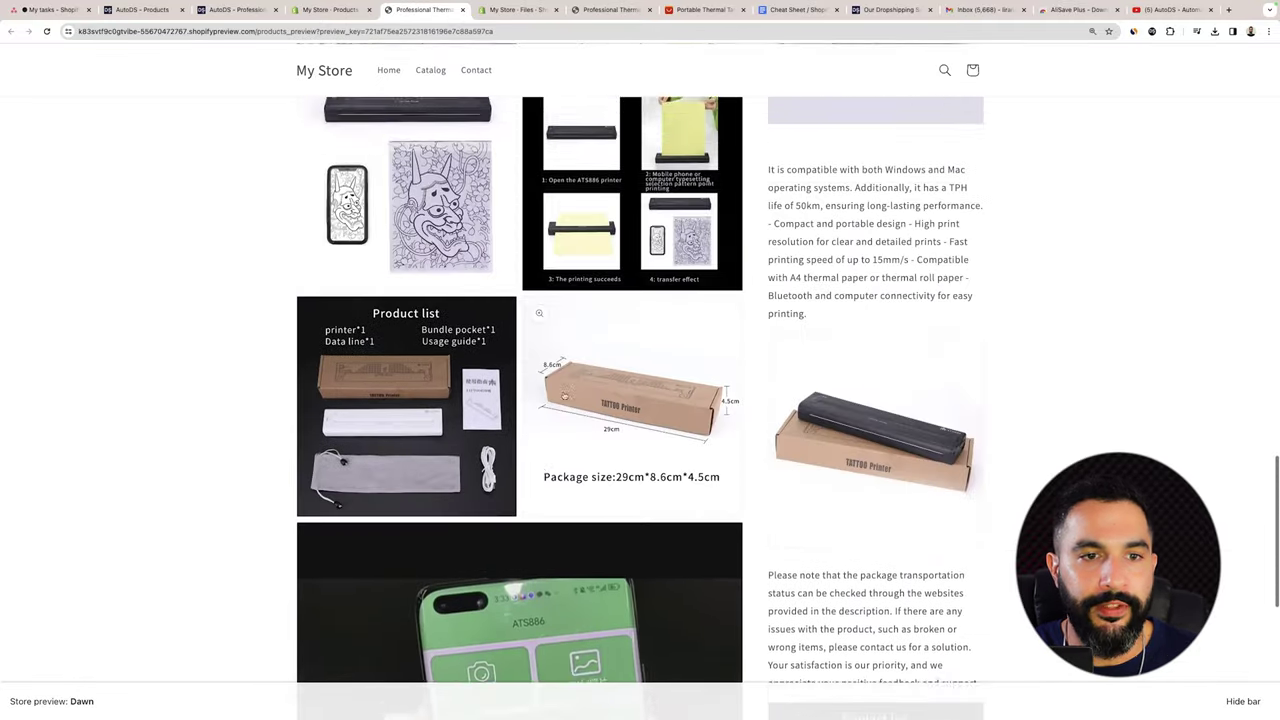
pyautogui.scroll(-14, 422, 193)
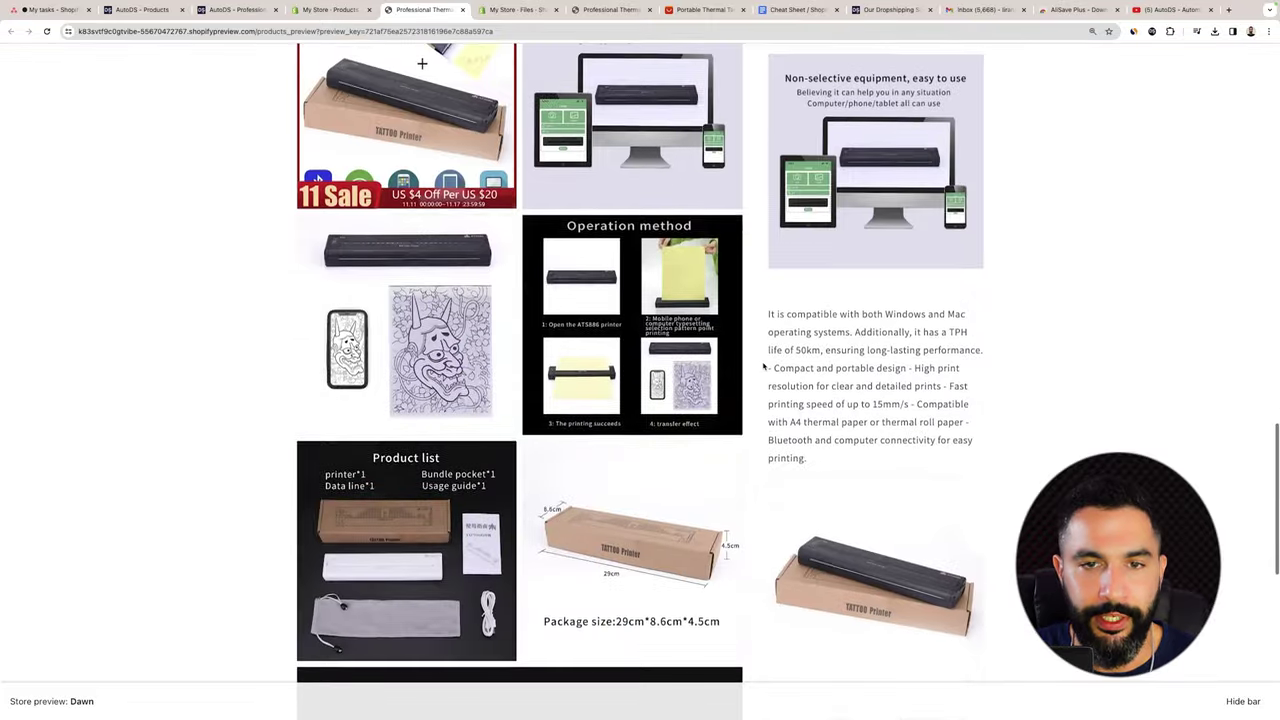
pyautogui.scroll(2, 996, 371)
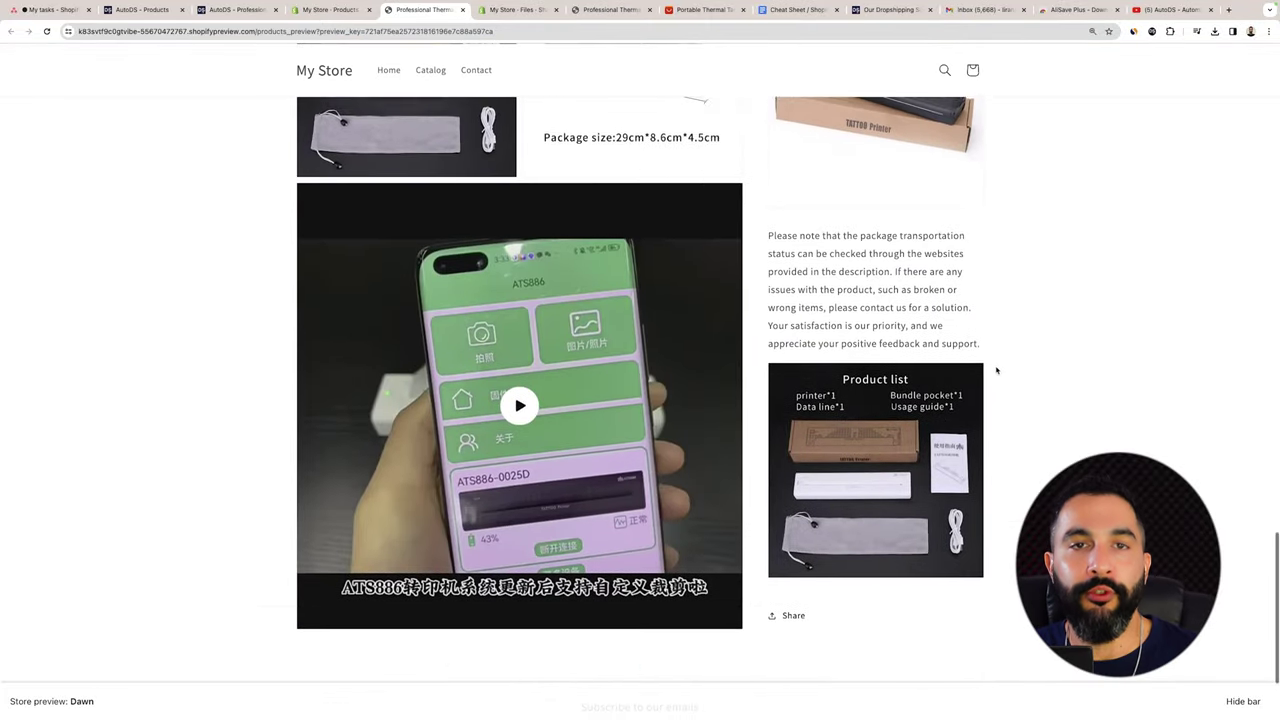
pyautogui.scroll(-3, 996, 365)
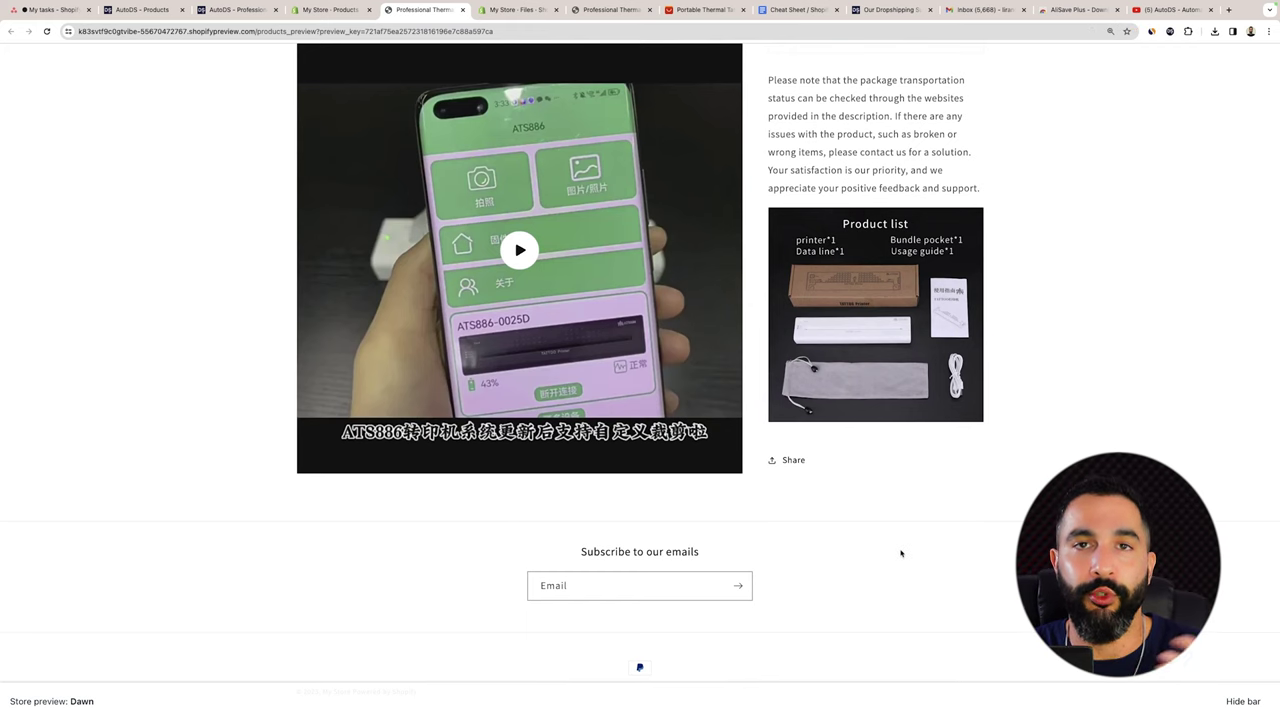
pyautogui.scroll(4, 258, 667)
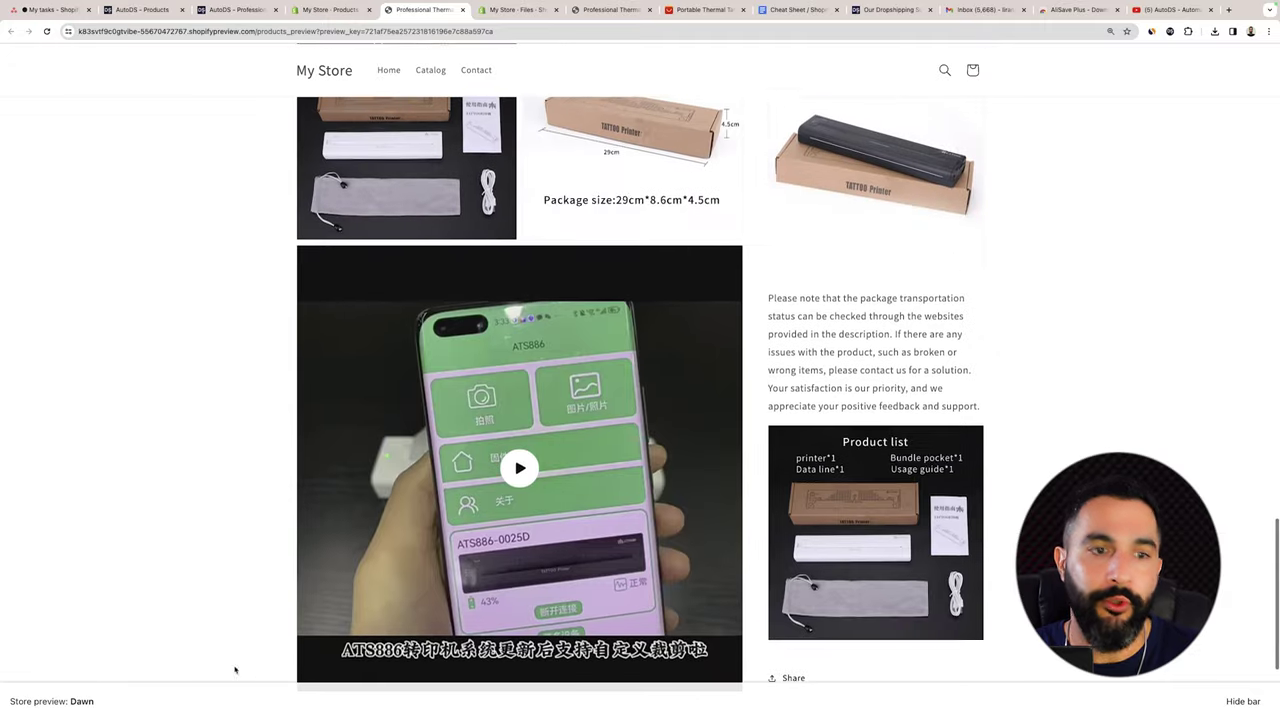
pyautogui.scroll(5, 674, 638)
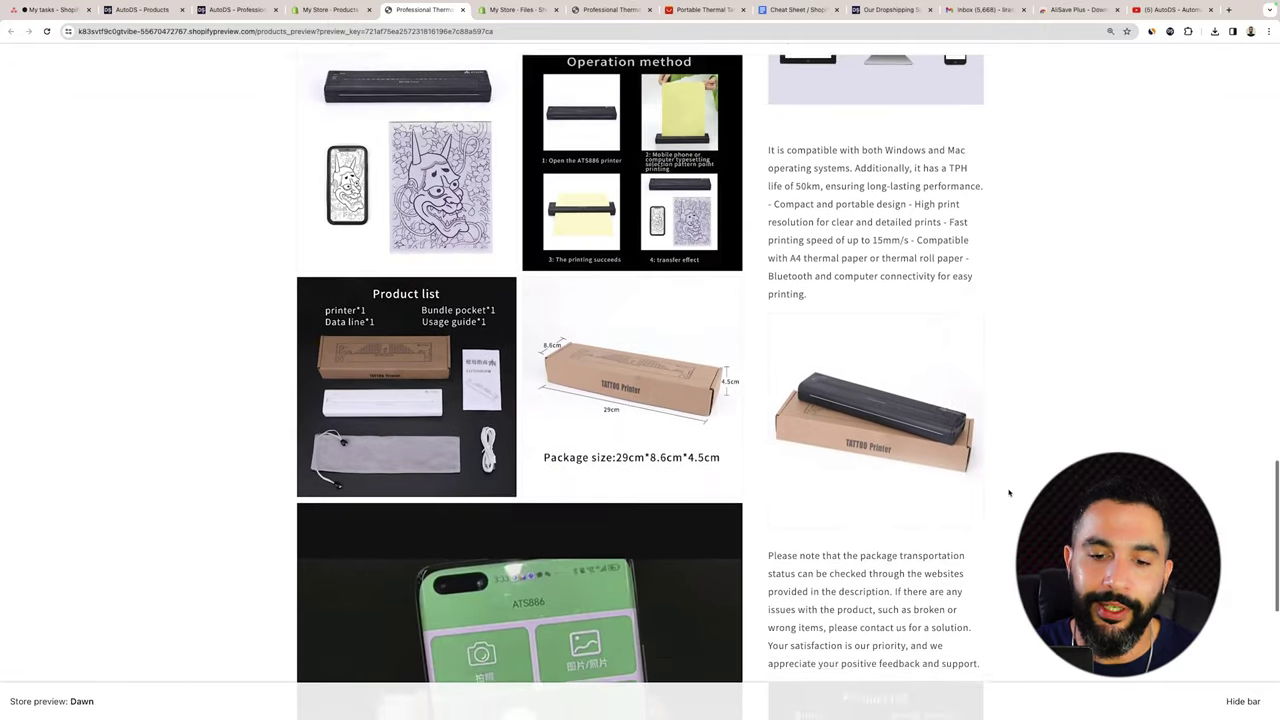
pyautogui.scroll(-2, 900, 660)
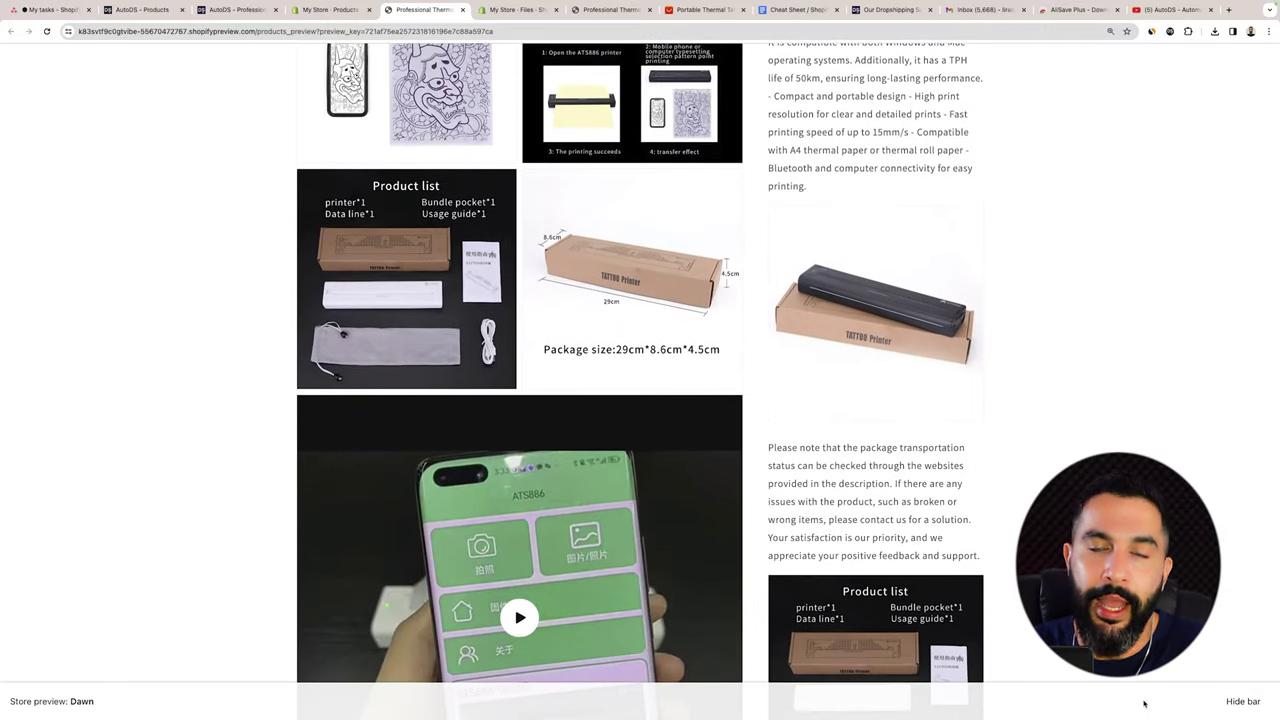
pyautogui.scroll(10, 897, 300)
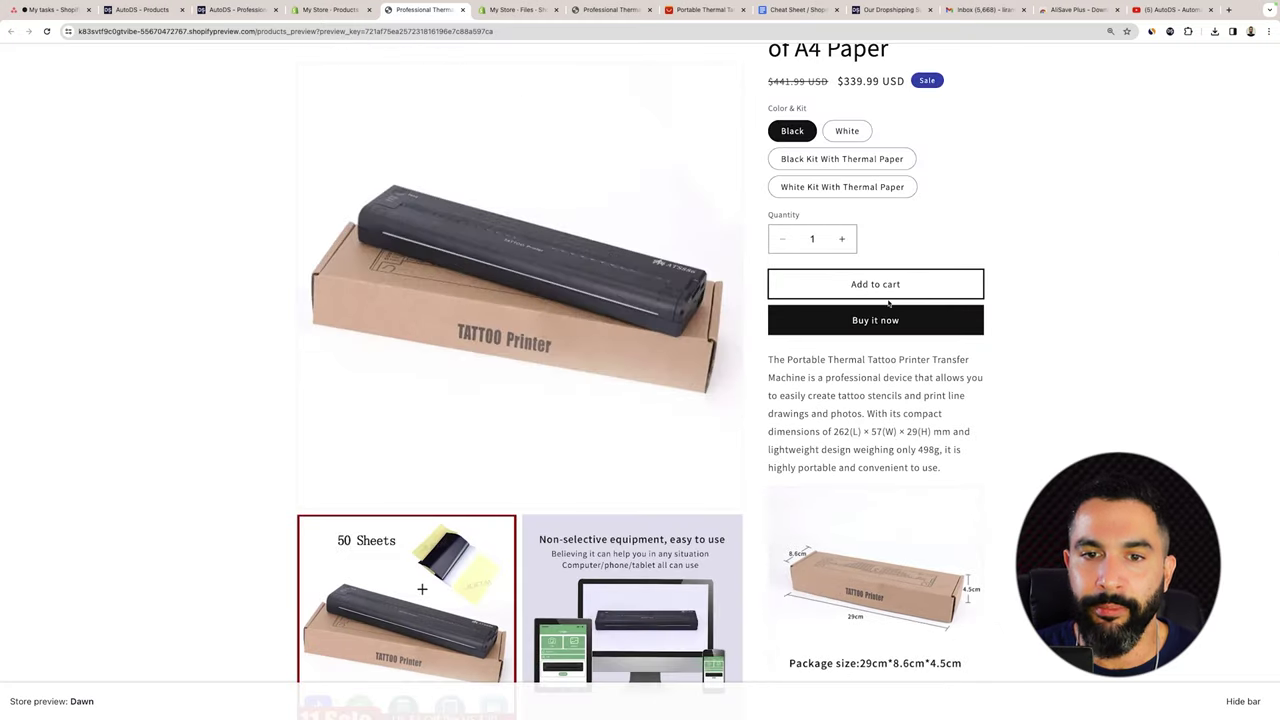
pyautogui.scroll(-10, 948, 290)
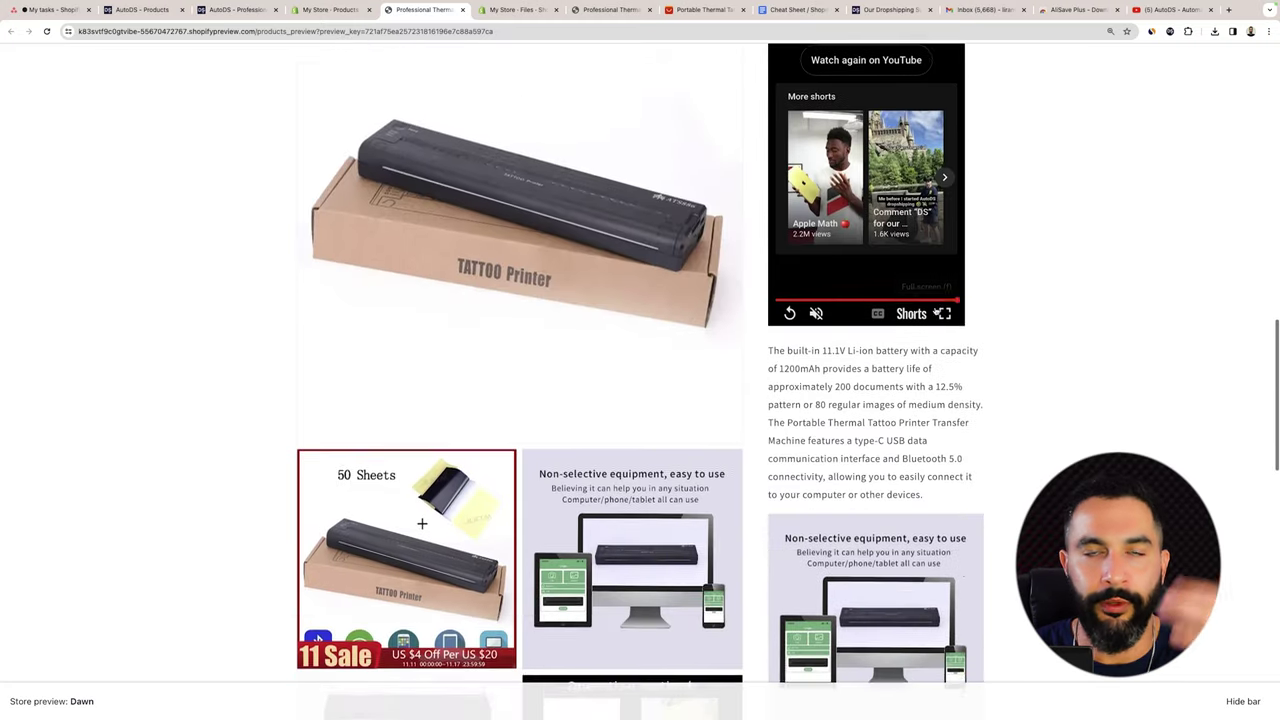
pyautogui.scroll(-3, 936, 311)
pyautogui.scroll(5, 734, 157)
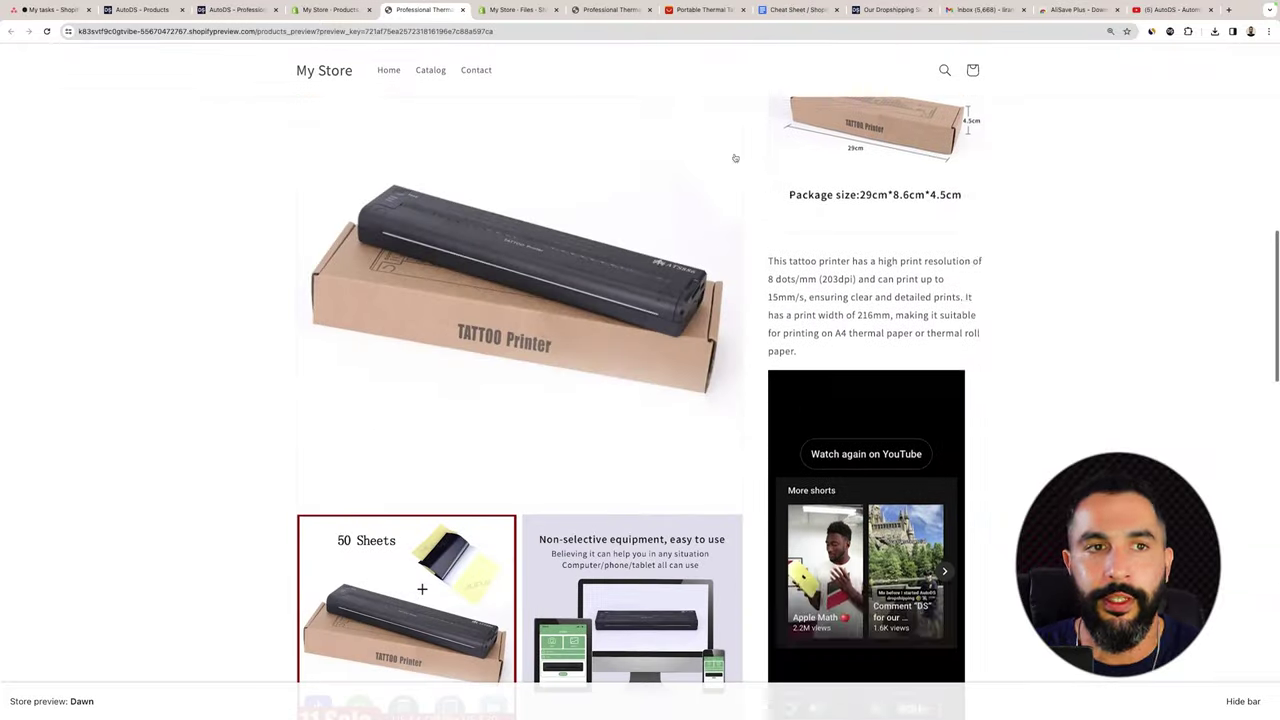
pyautogui.scroll(-5, 630, 98)
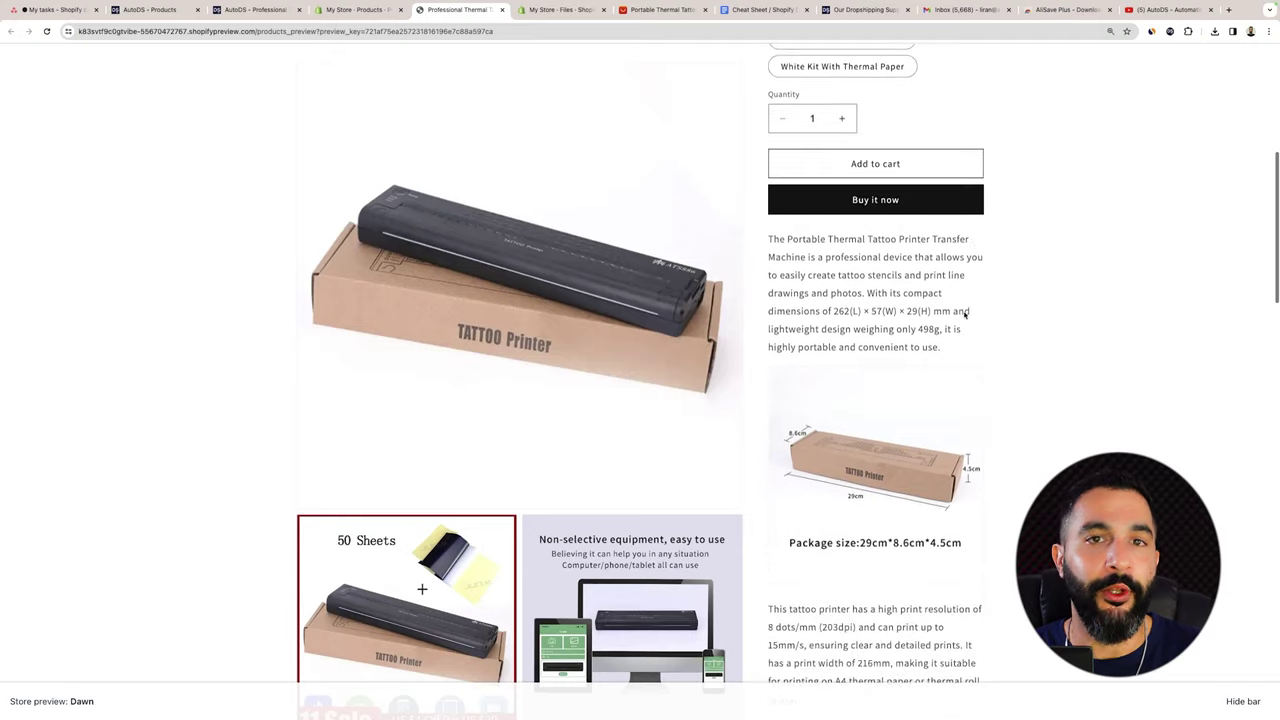
pyautogui.scroll(-2, 956, 306)
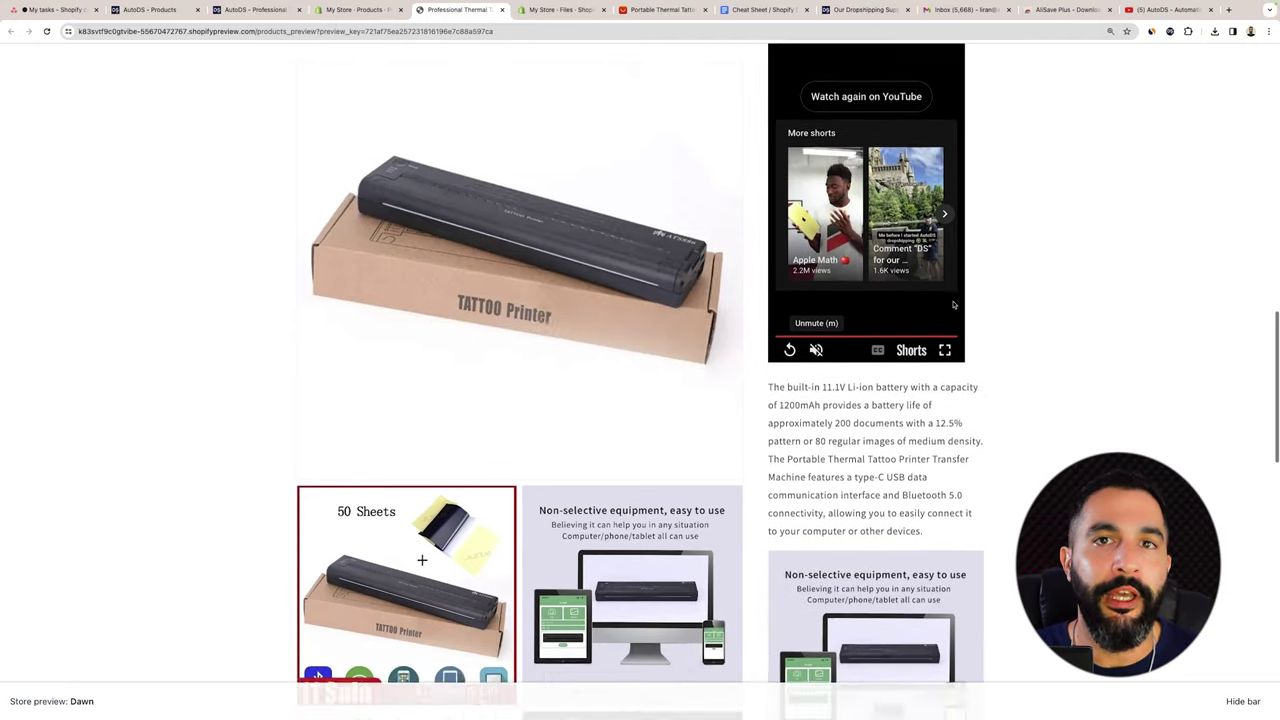
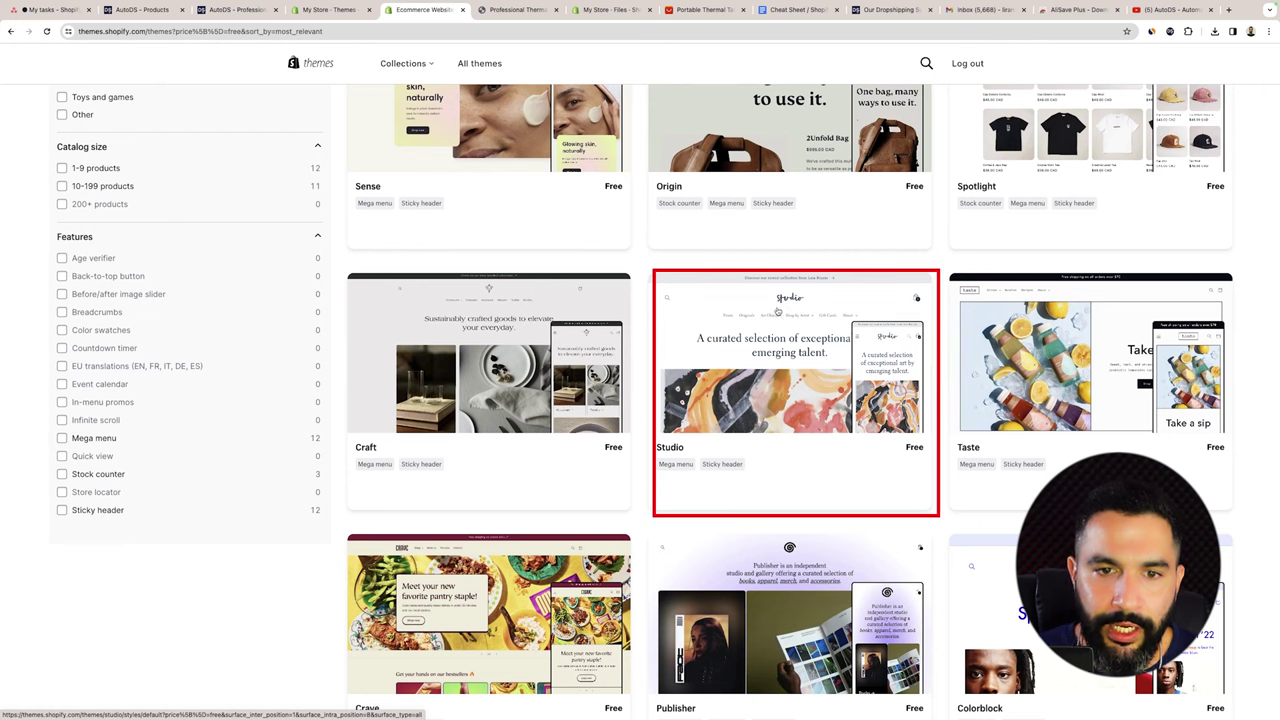
# Add the Studio theme from its details page to the store's theme library.
pyautogui.click(773, 296)
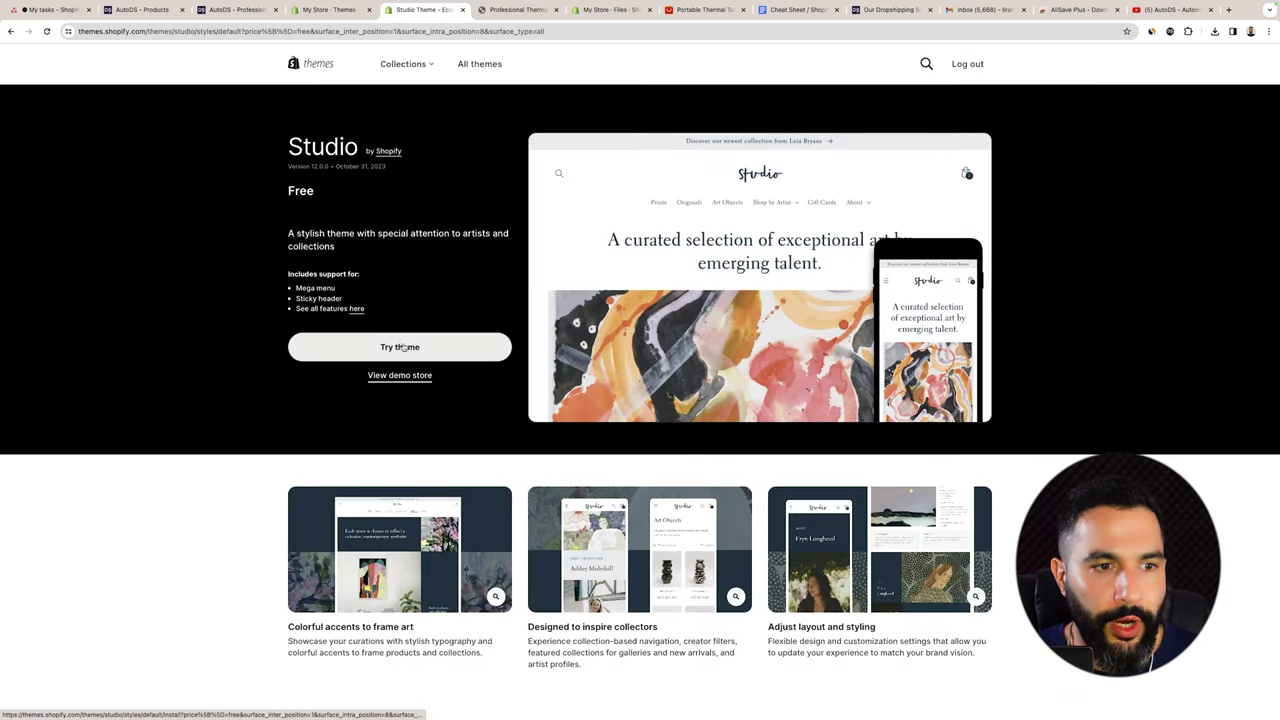
pyautogui.click(403, 346)
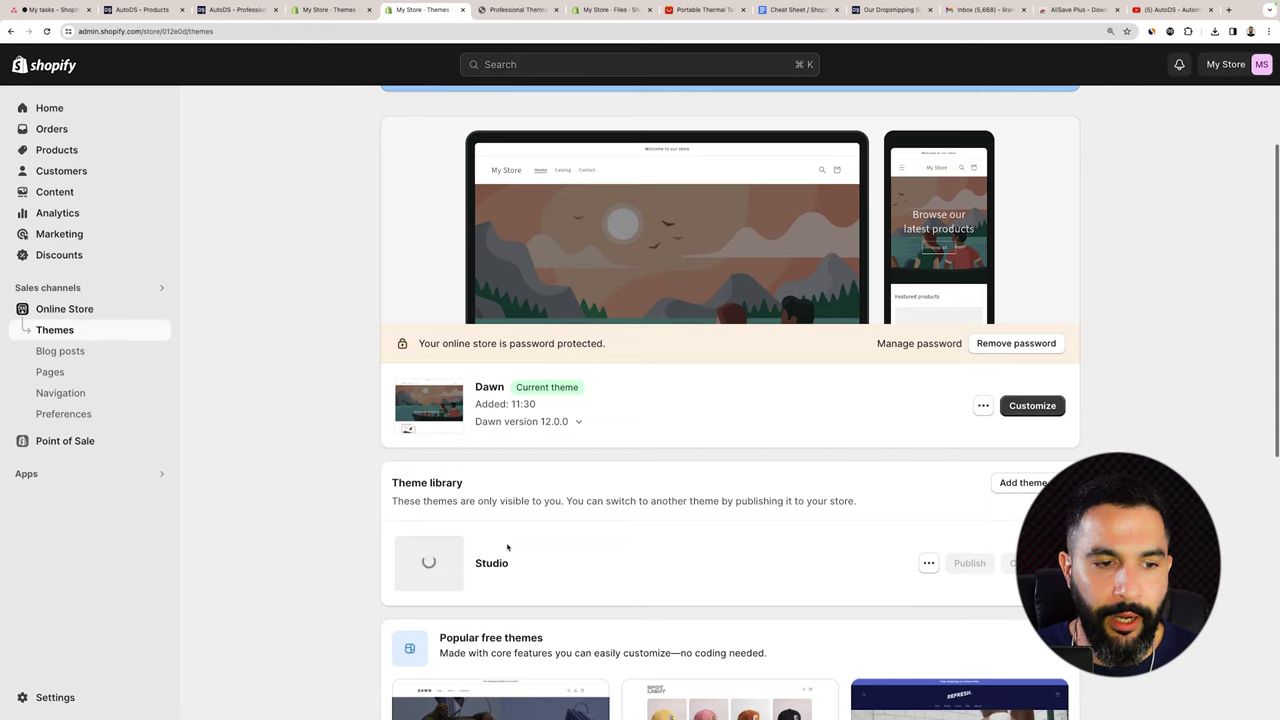
pyautogui.scroll(-3, 424, 395)
pyautogui.scroll(-1, 523, 416)
pyautogui.scroll(-3, 650, 428)
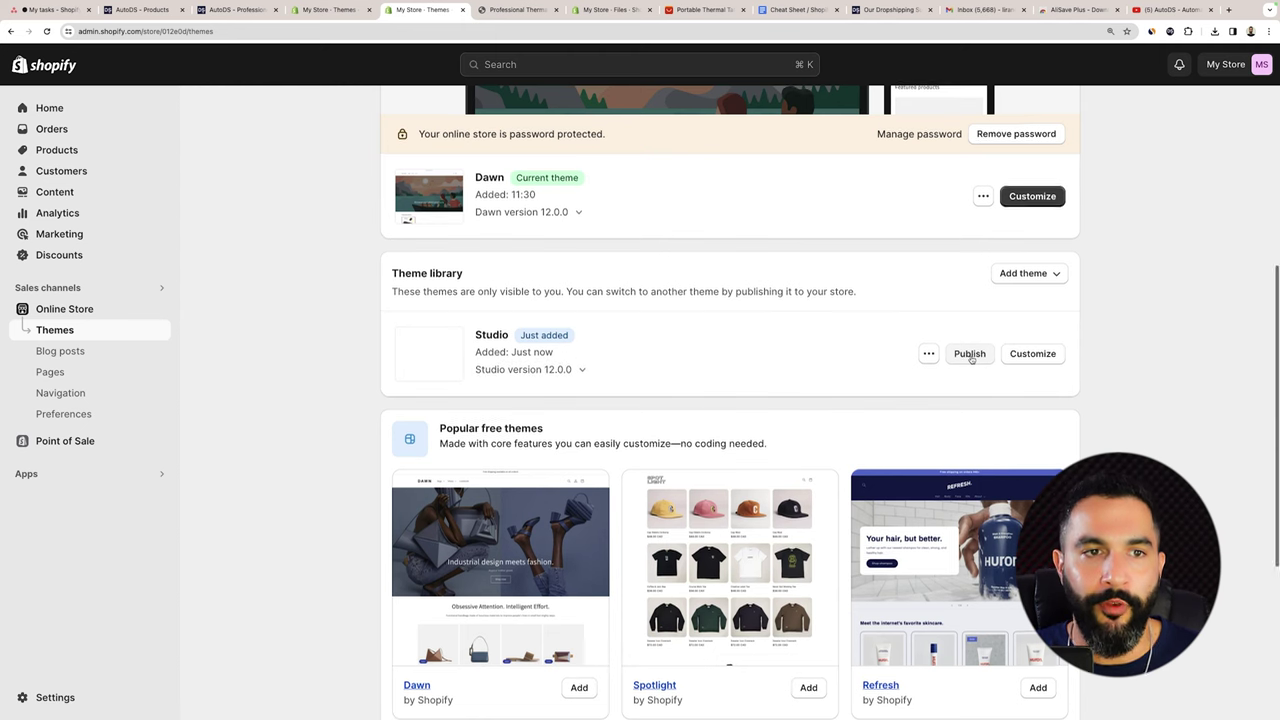
pyautogui.scroll(-5, 752, 306)
pyautogui.scroll(-5, 752, 306)
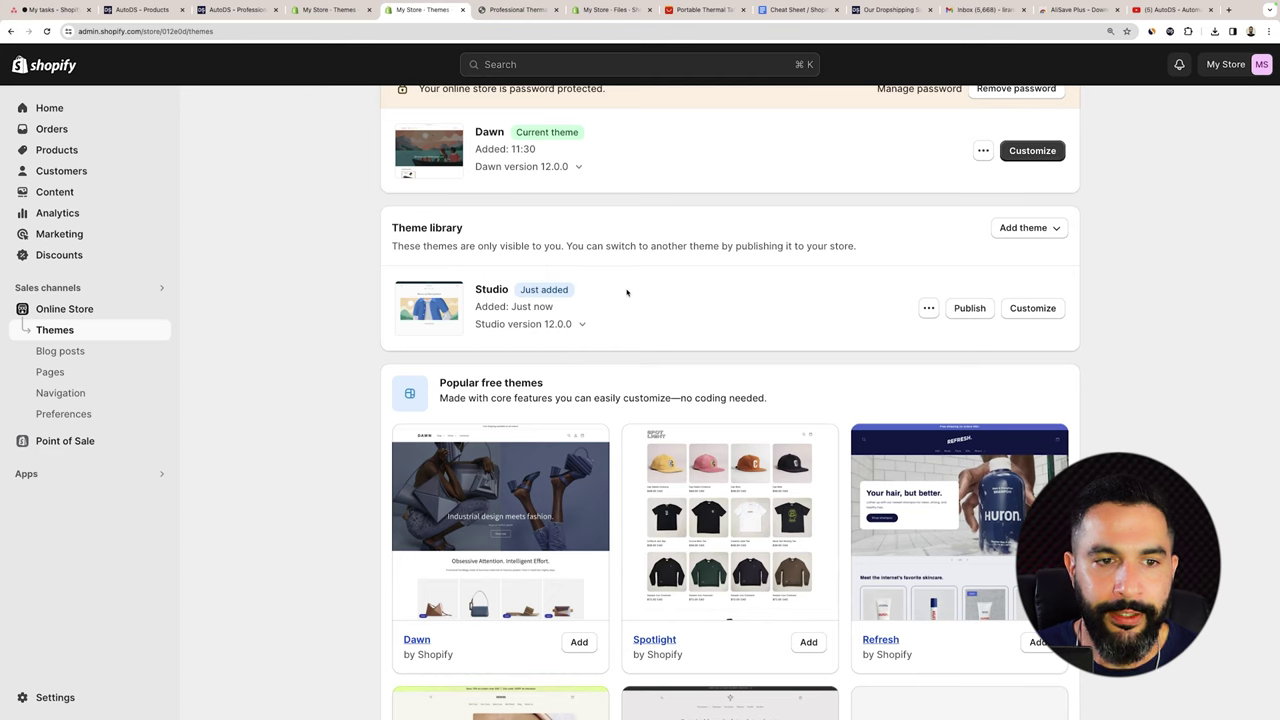
# Publish Studio as the current theme and open it in the theme editor.
pyautogui.click(964, 309)
pyautogui.click(829, 514)
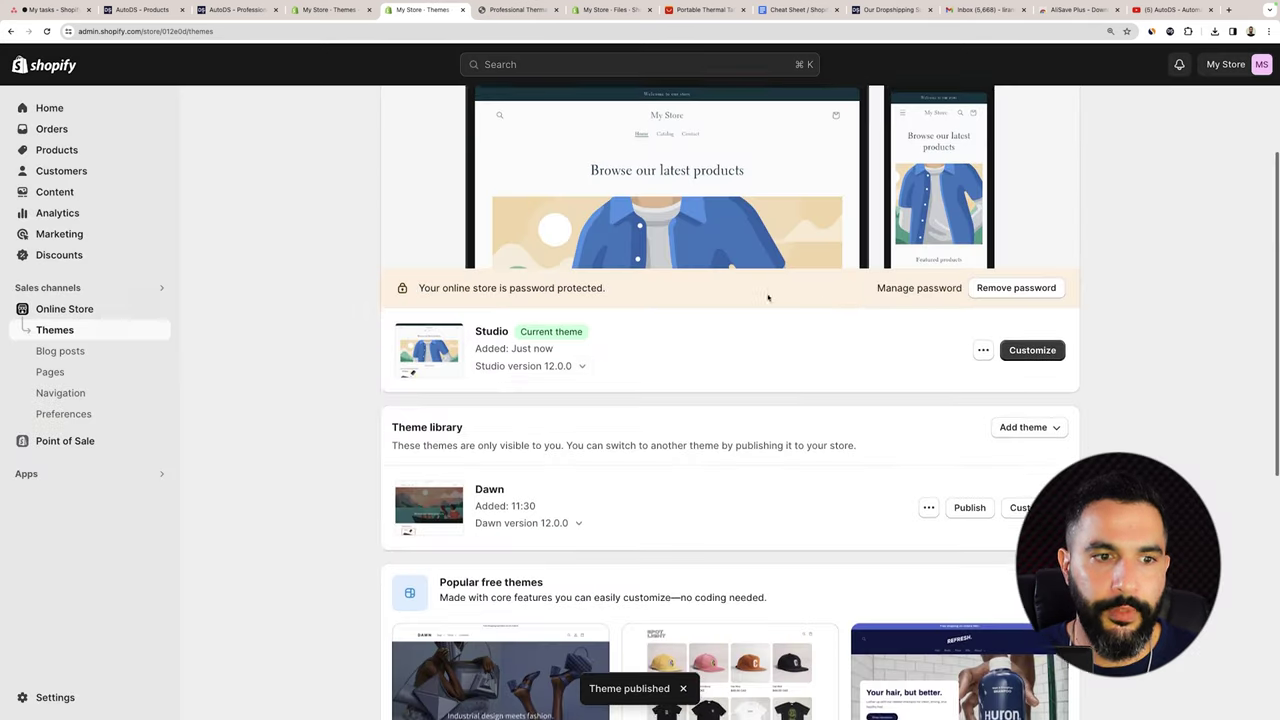
pyautogui.scroll(2, 600, 380)
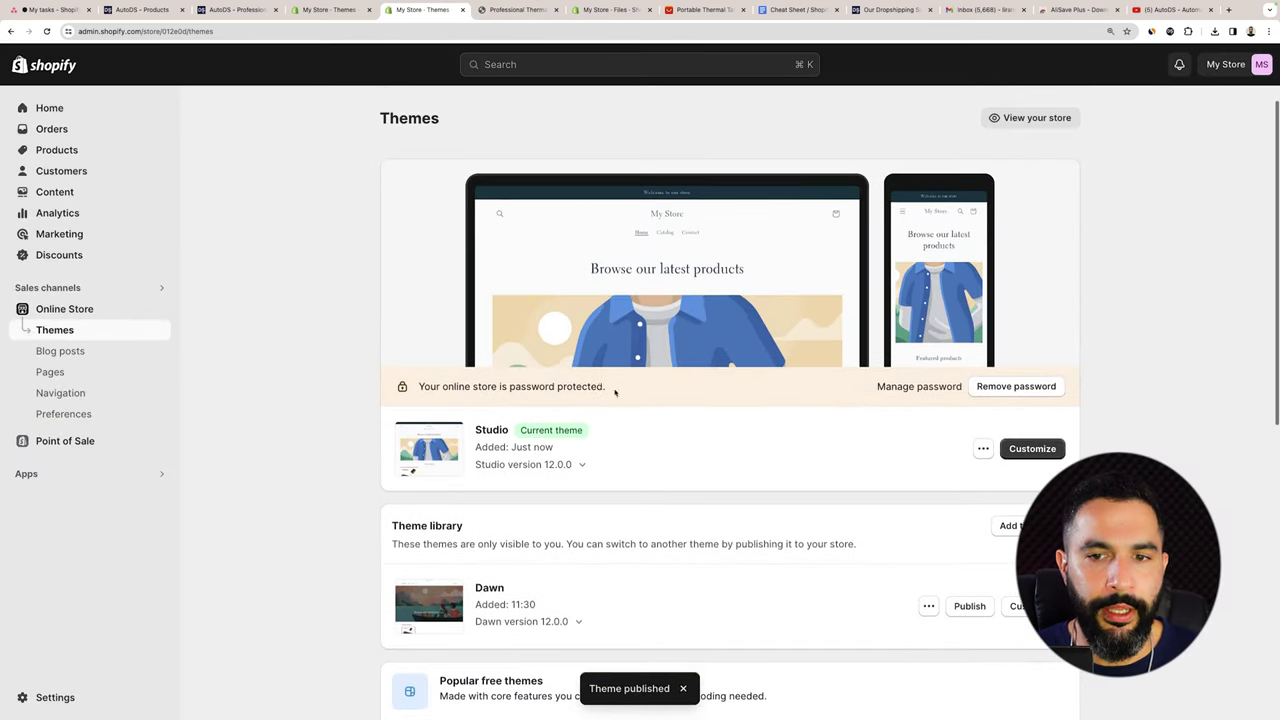
pyautogui.moveTo(616, 392); pyautogui.dragTo(450, 387)
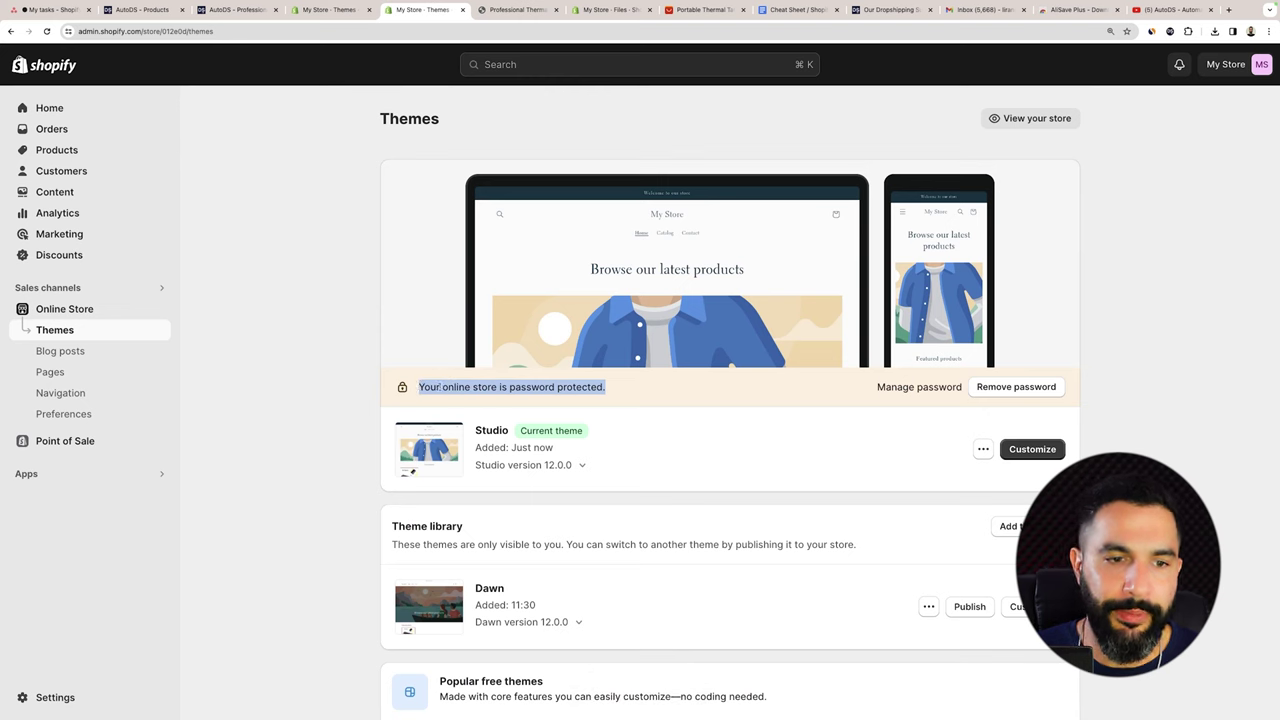
pyautogui.click(440, 387)
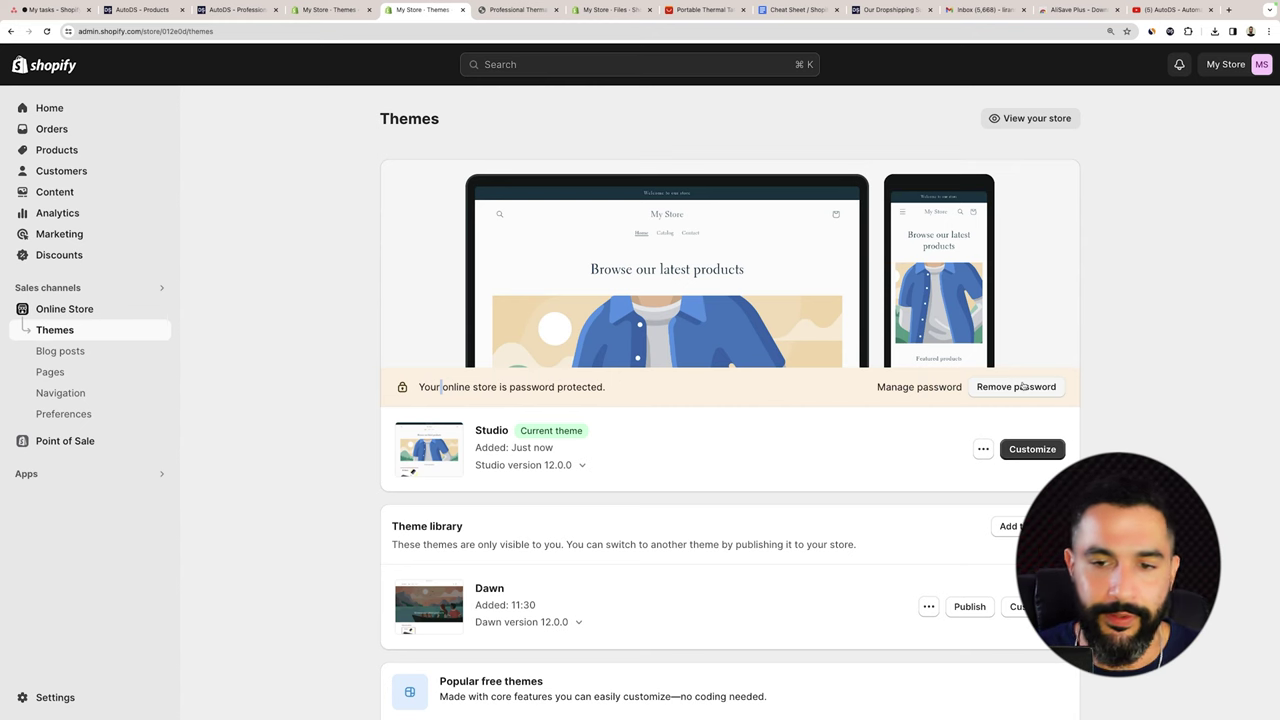
pyautogui.click(1026, 452)
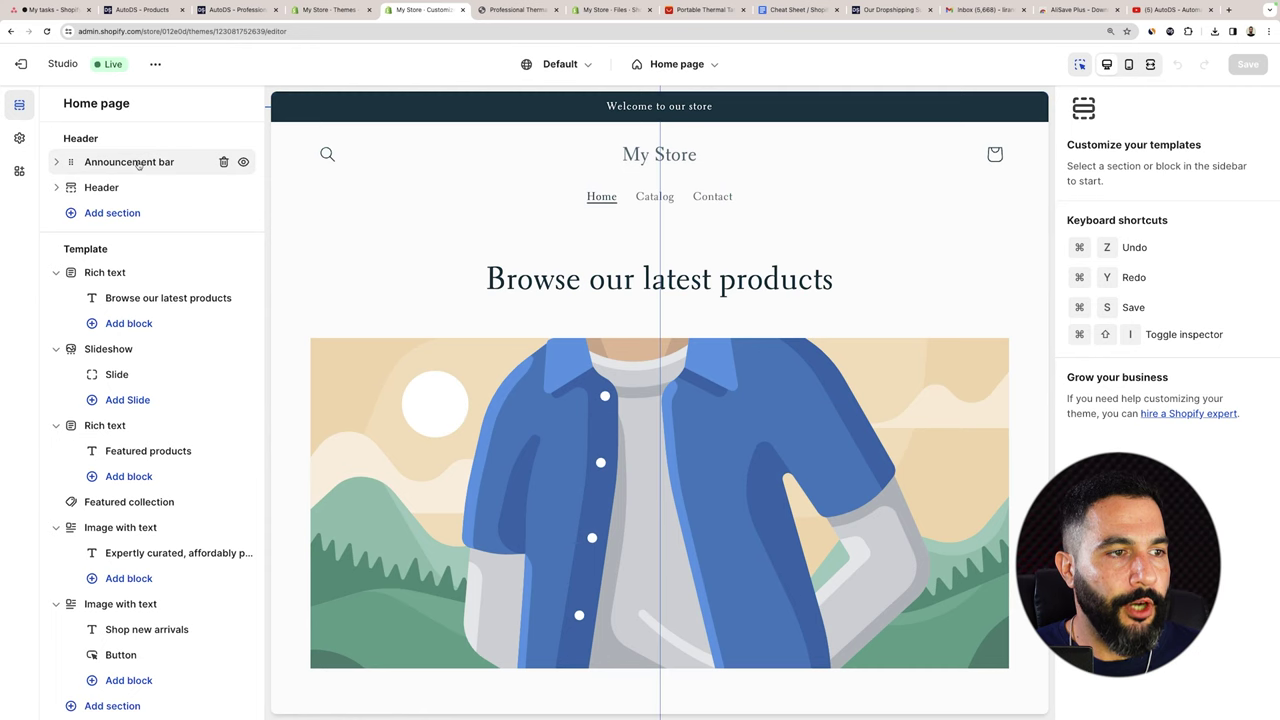
# Replace the 'Welcome to our store' announcement with 'FREE WORLDWIDE SHIPPING ON ALL ORDERS!' and save.
pyautogui.click(139, 164)
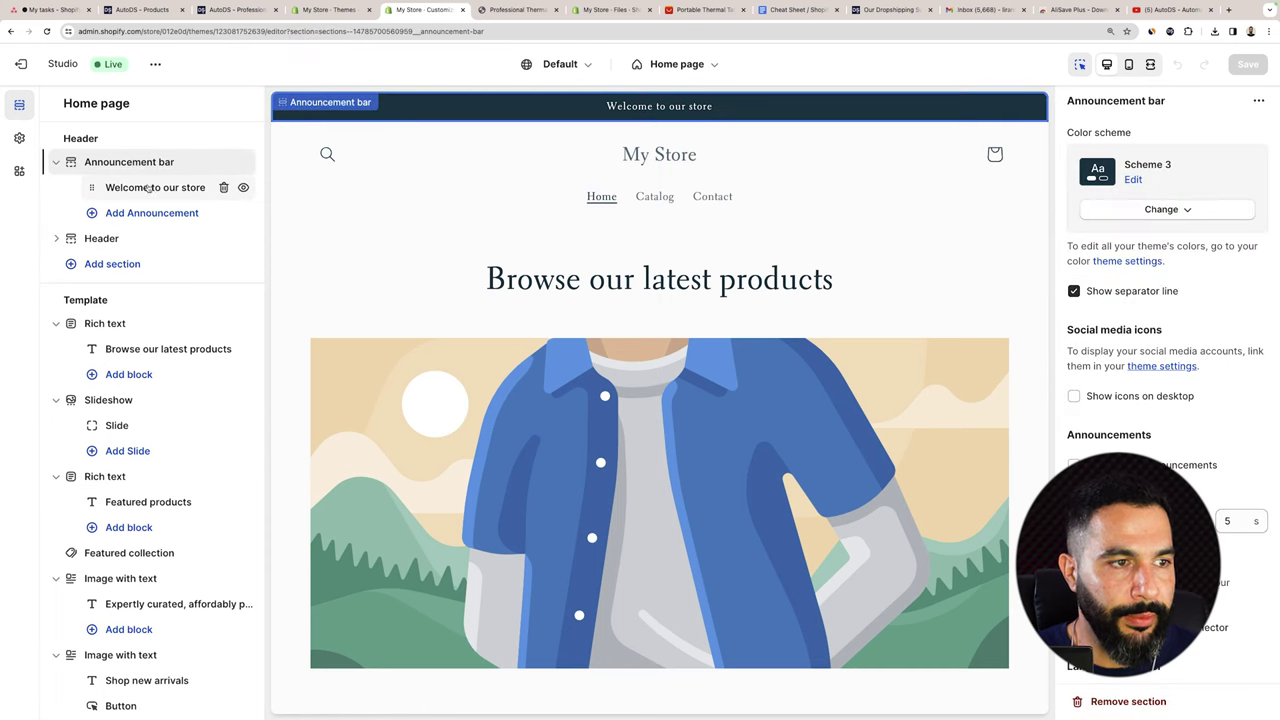
pyautogui.click(150, 188)
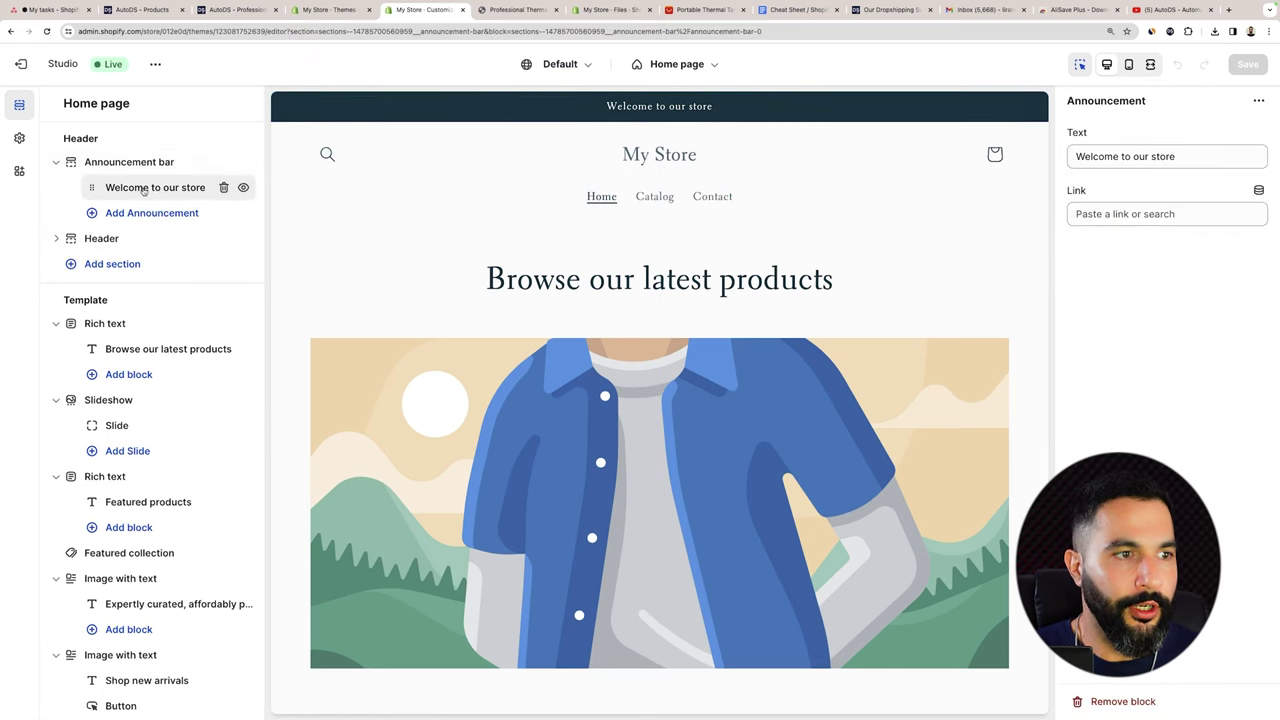
pyautogui.moveTo(1180, 156); pyautogui.dragTo(1065, 157)
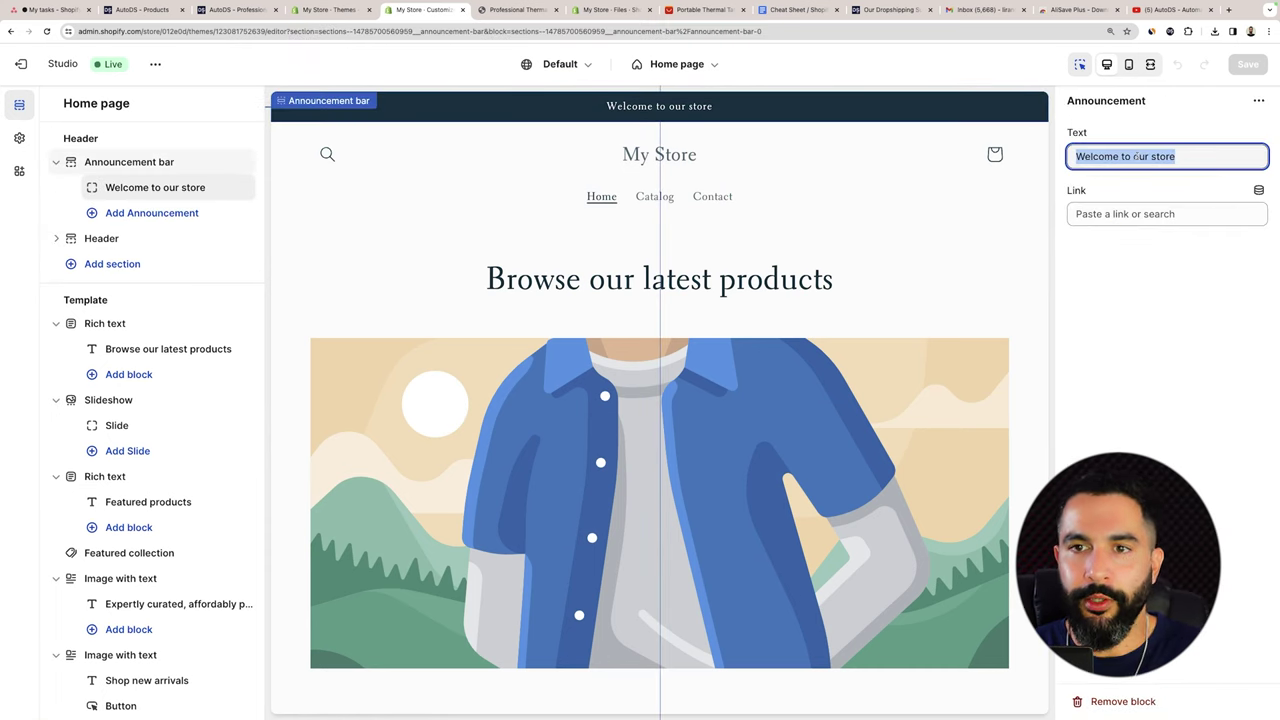
pyautogui.moveTo(1178, 156); pyautogui.dragTo(1057, 160)
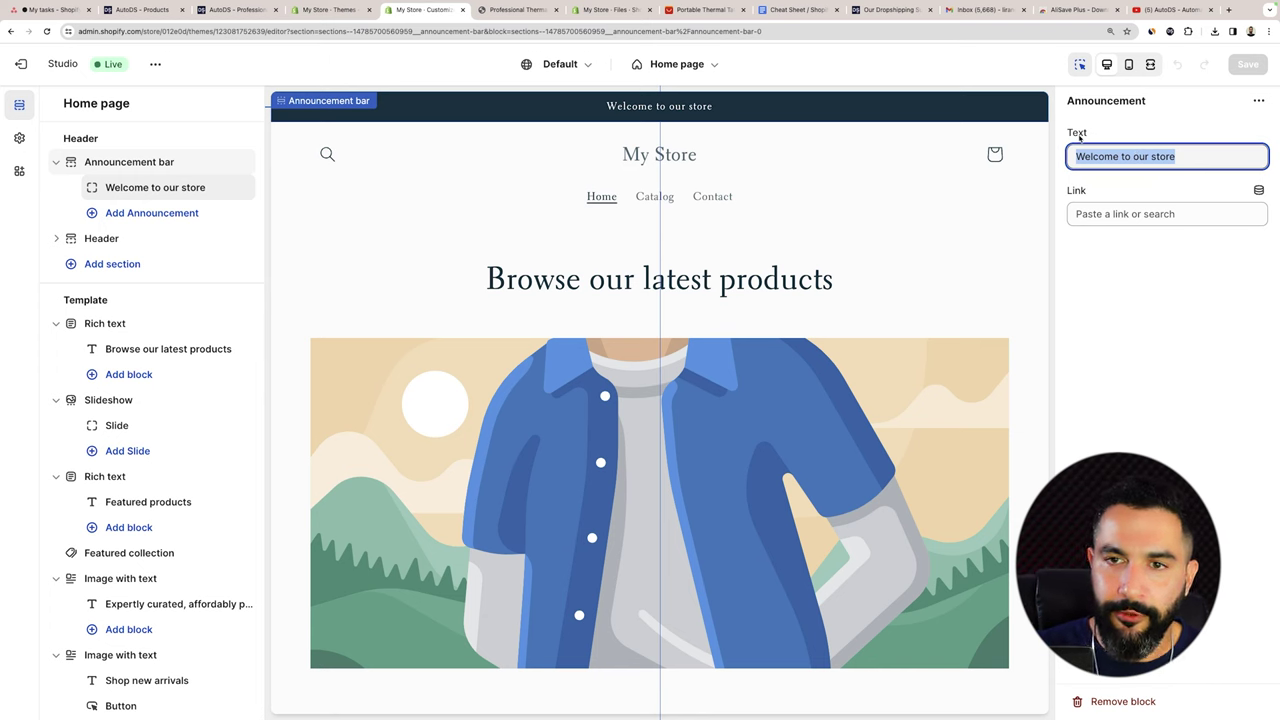
pyautogui.press('BackSpace')
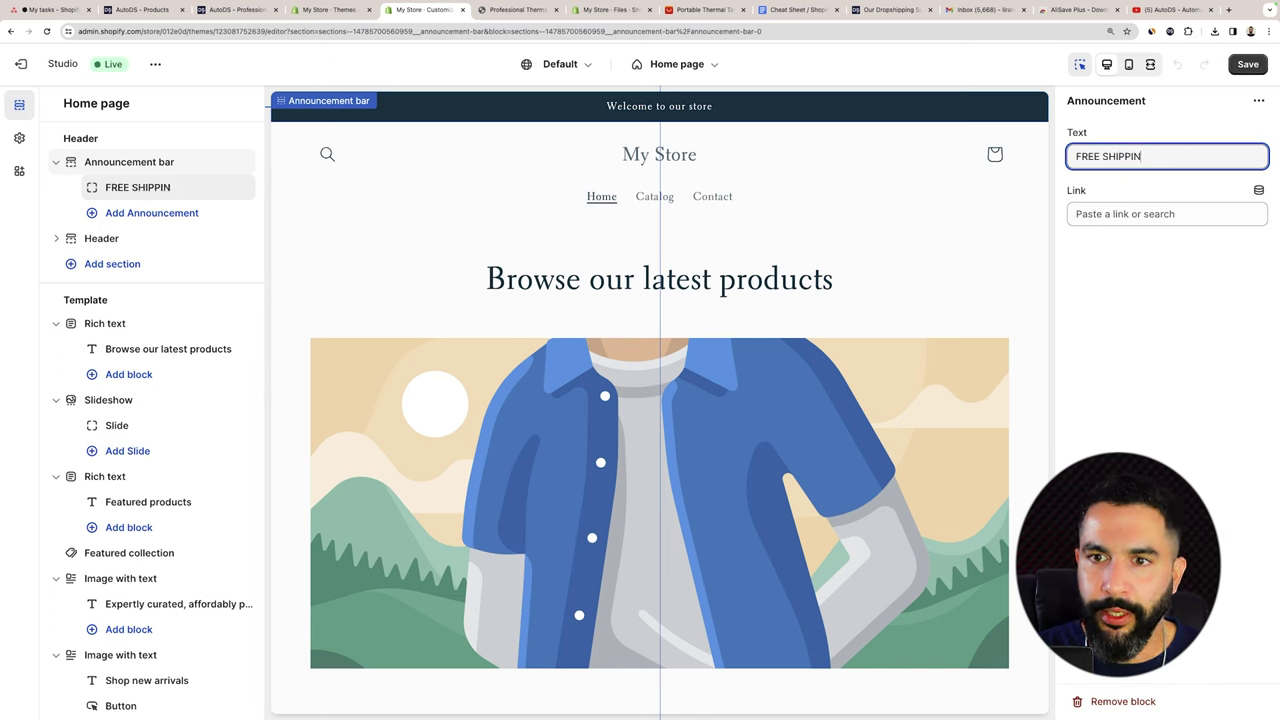
pyautogui.write('FREE SHIPPING')
pyautogui.click(1102, 156)
pyautogui.write('WORL')
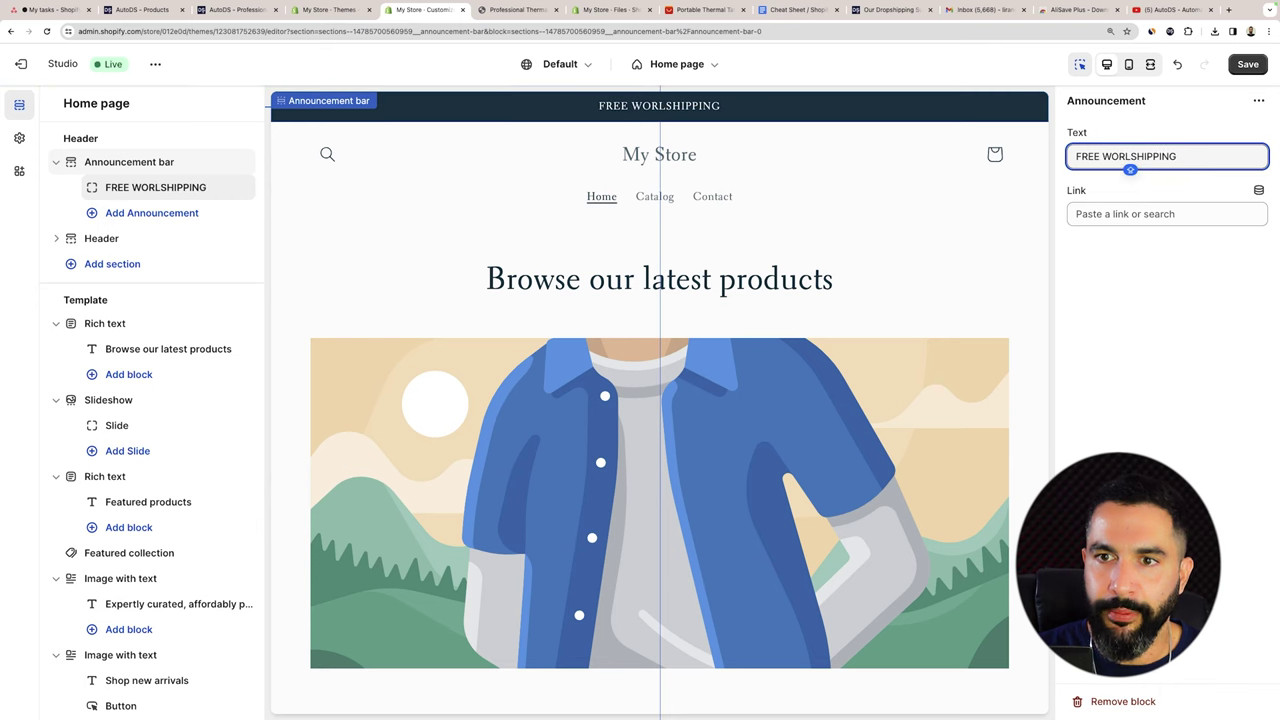
pyautogui.write('DWIDE')
pyautogui.press('End')
pyautogui.write('ON ALL ORDERS!')
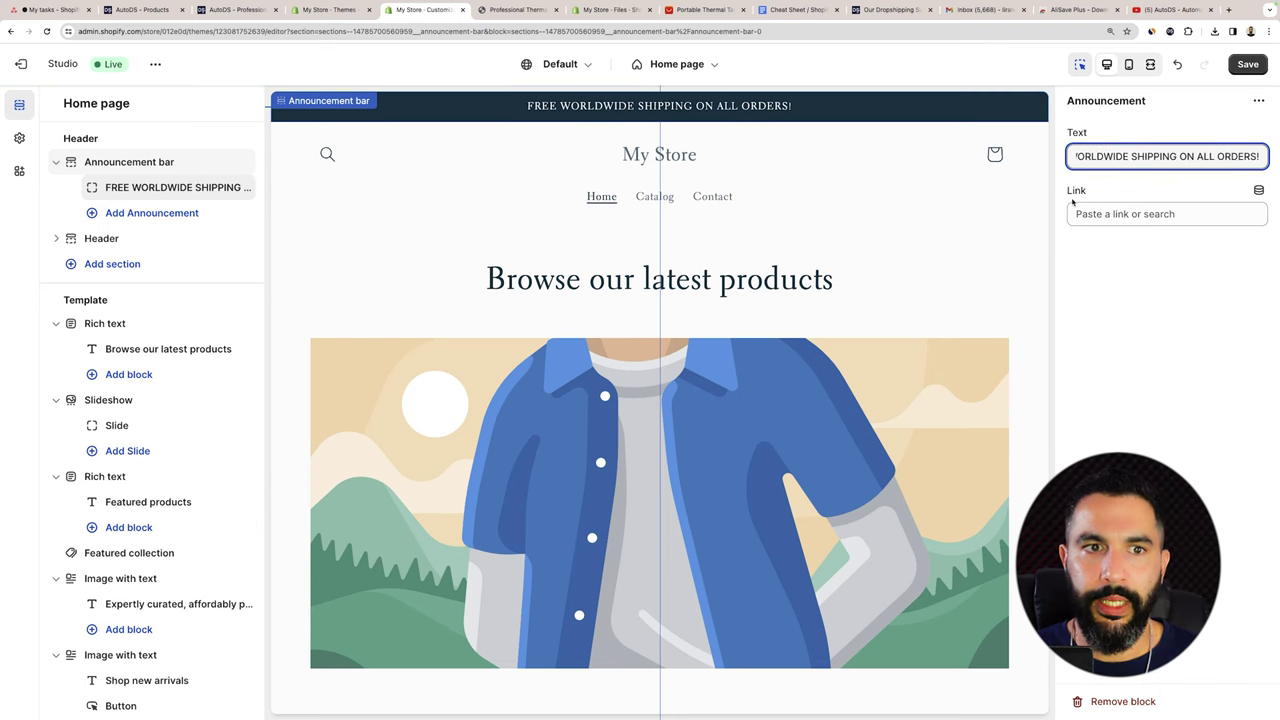
pyautogui.click(1193, 262)
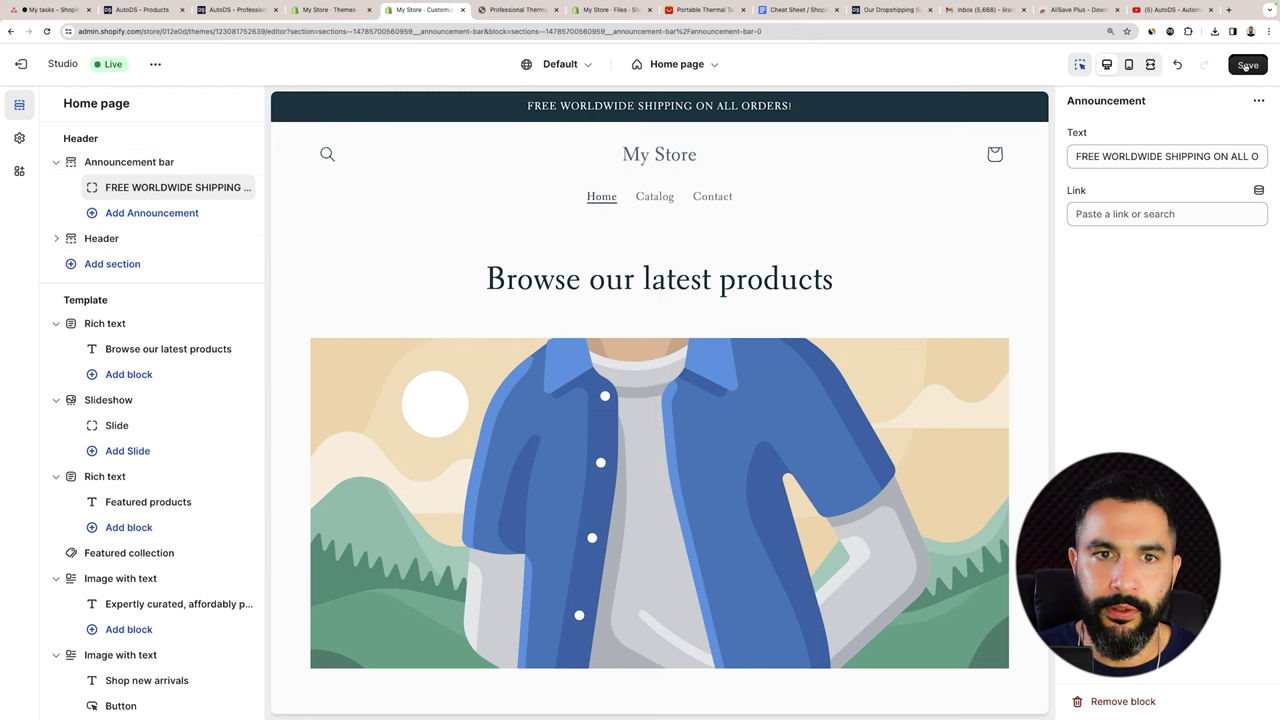
pyautogui.click(1245, 66)
# Remove the Shop new arrivals and Expertly curated image-with-text sections from the home page.
pyautogui.click(622, 172)
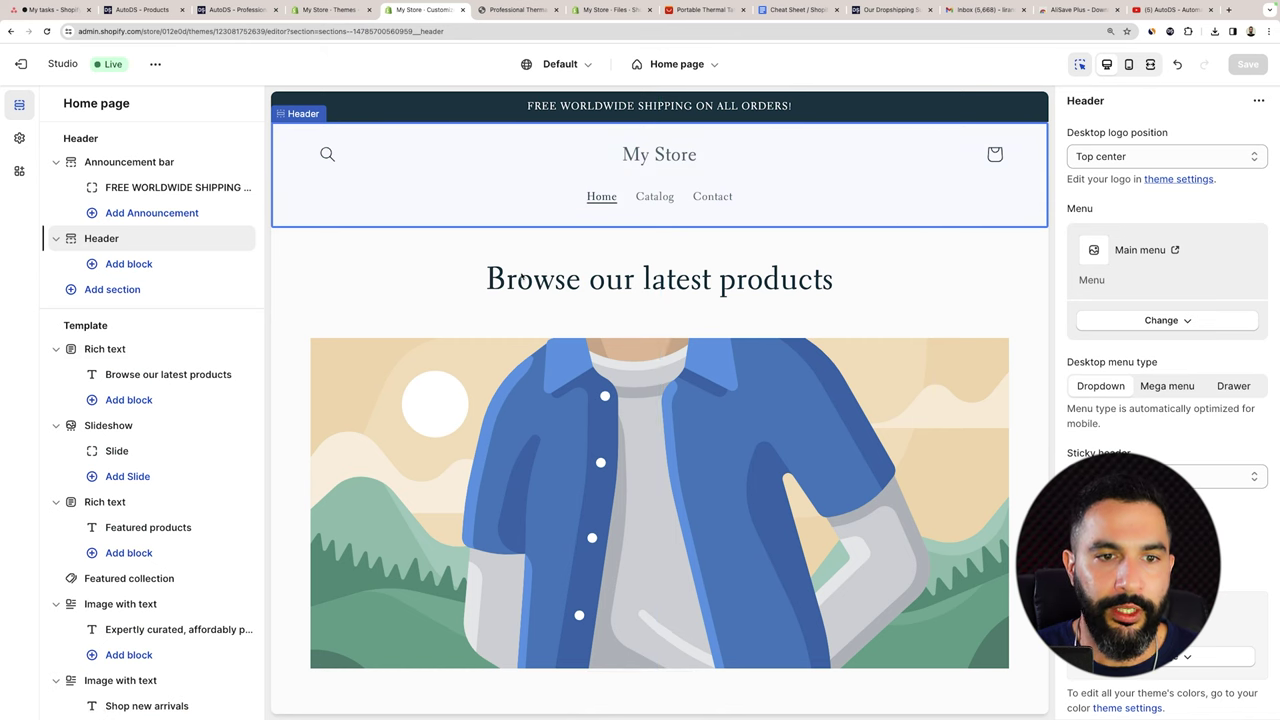
pyautogui.scroll(-3, 657, 209)
pyautogui.scroll(-5, 580, 181)
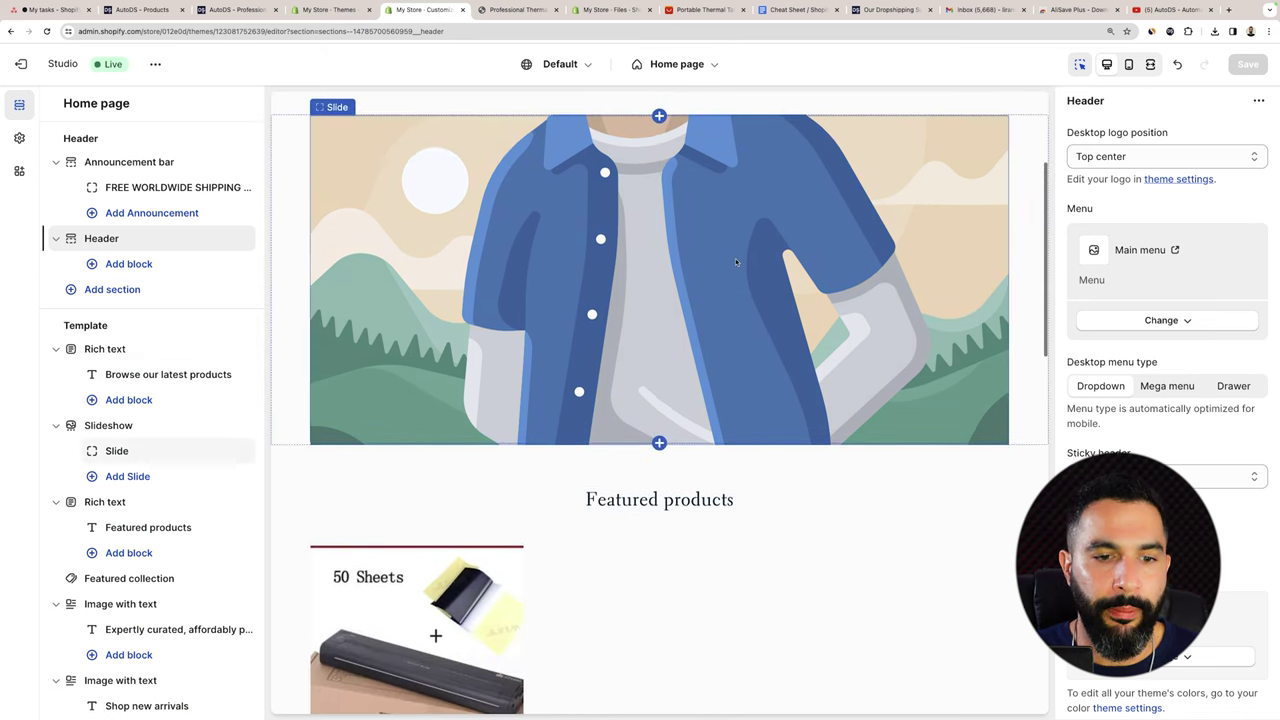
pyautogui.scroll(-5, 655, 343)
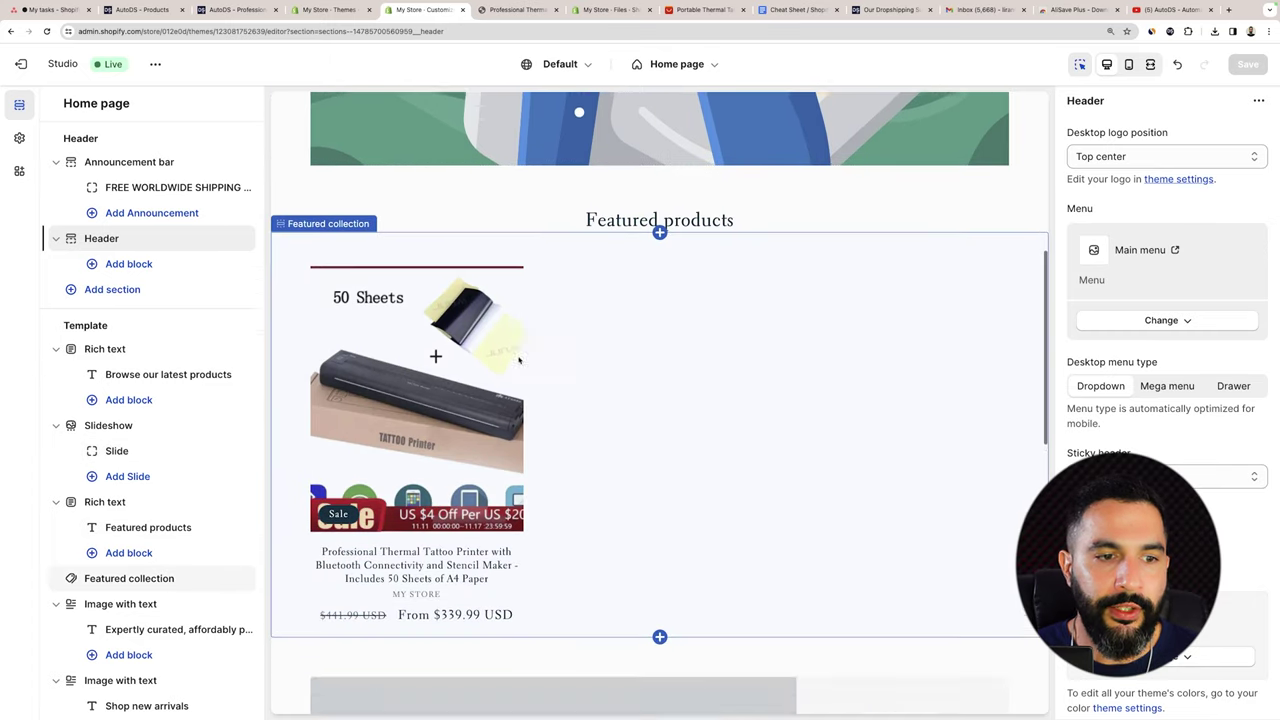
pyautogui.scroll(3, 690, 416)
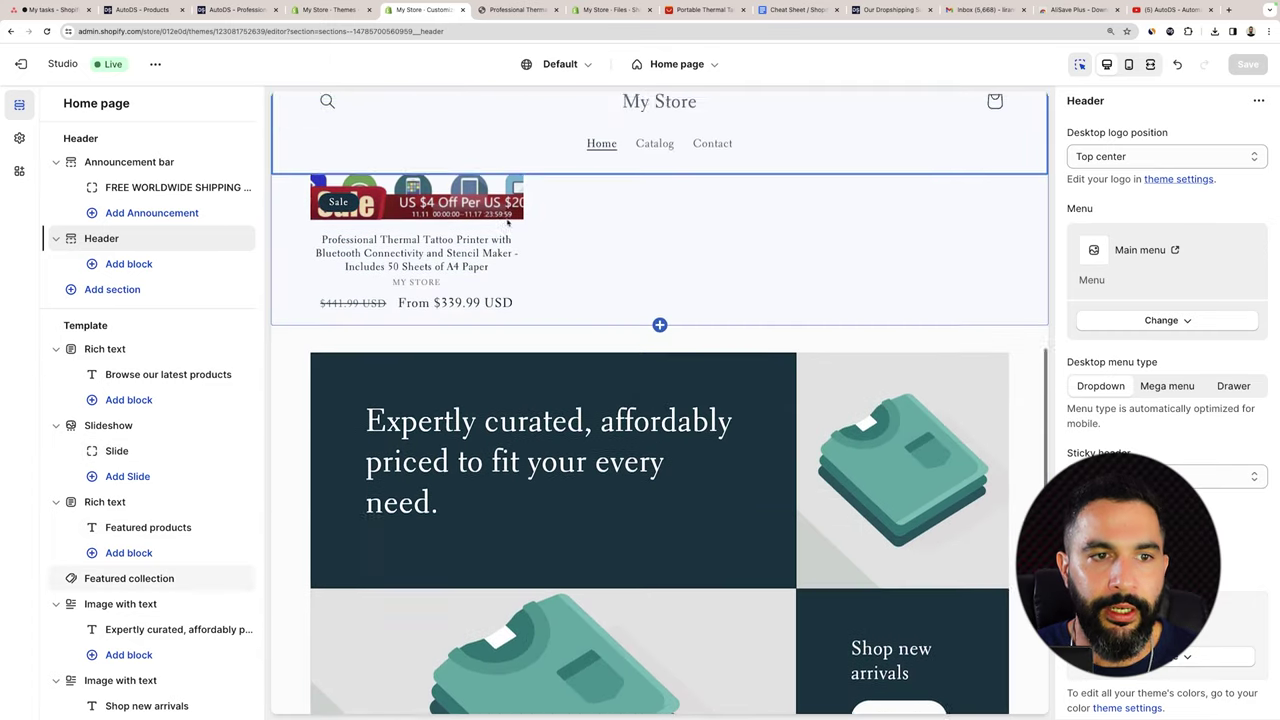
pyautogui.scroll(-5, 690, 416)
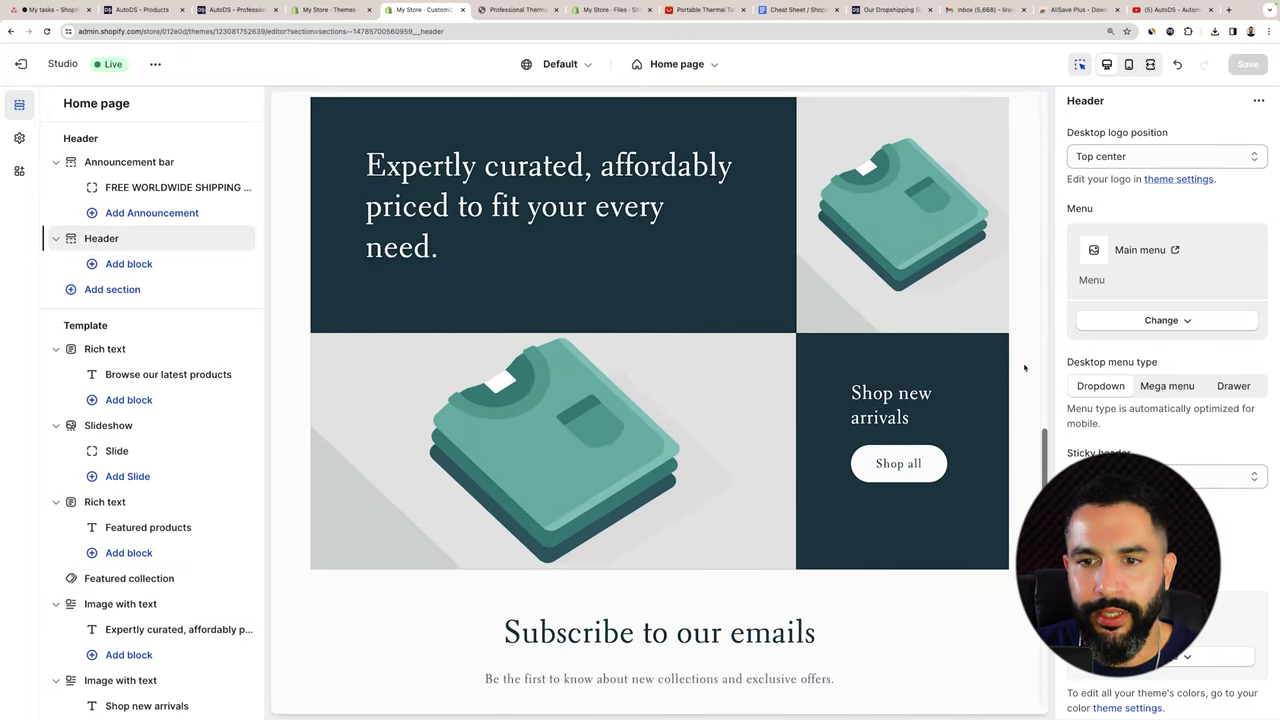
pyautogui.click(1020, 362)
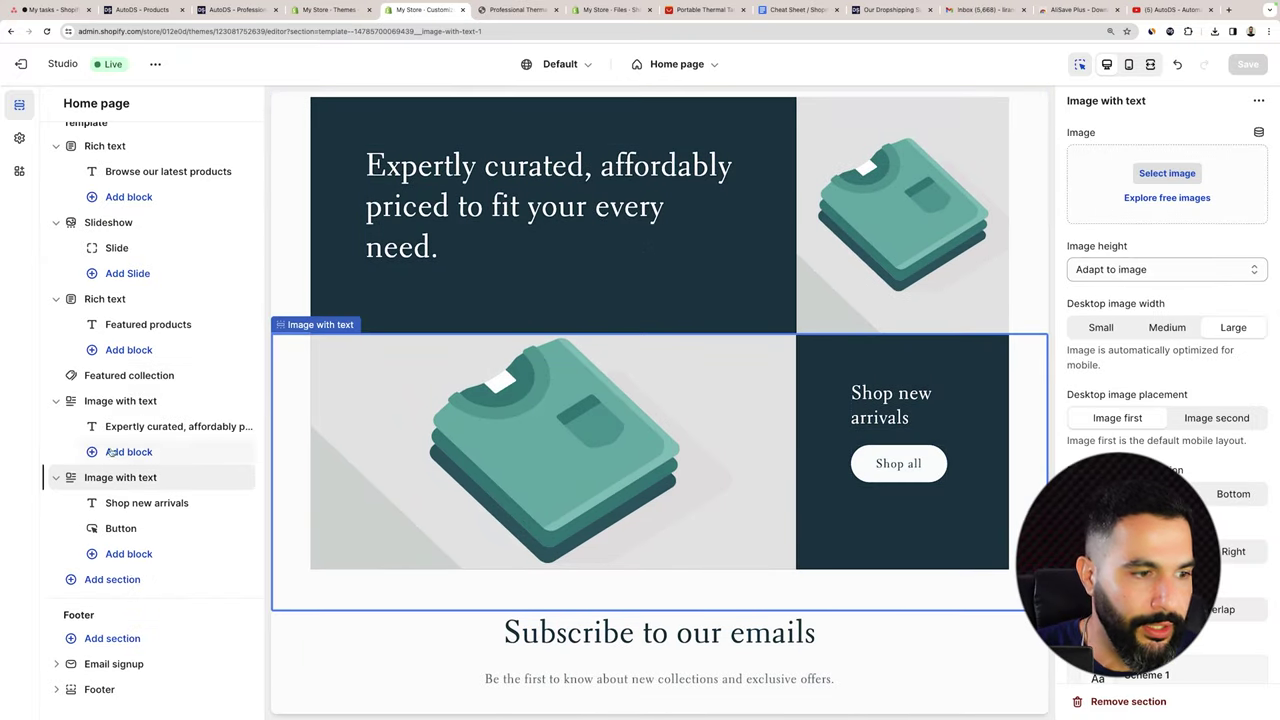
pyautogui.click(223, 477)
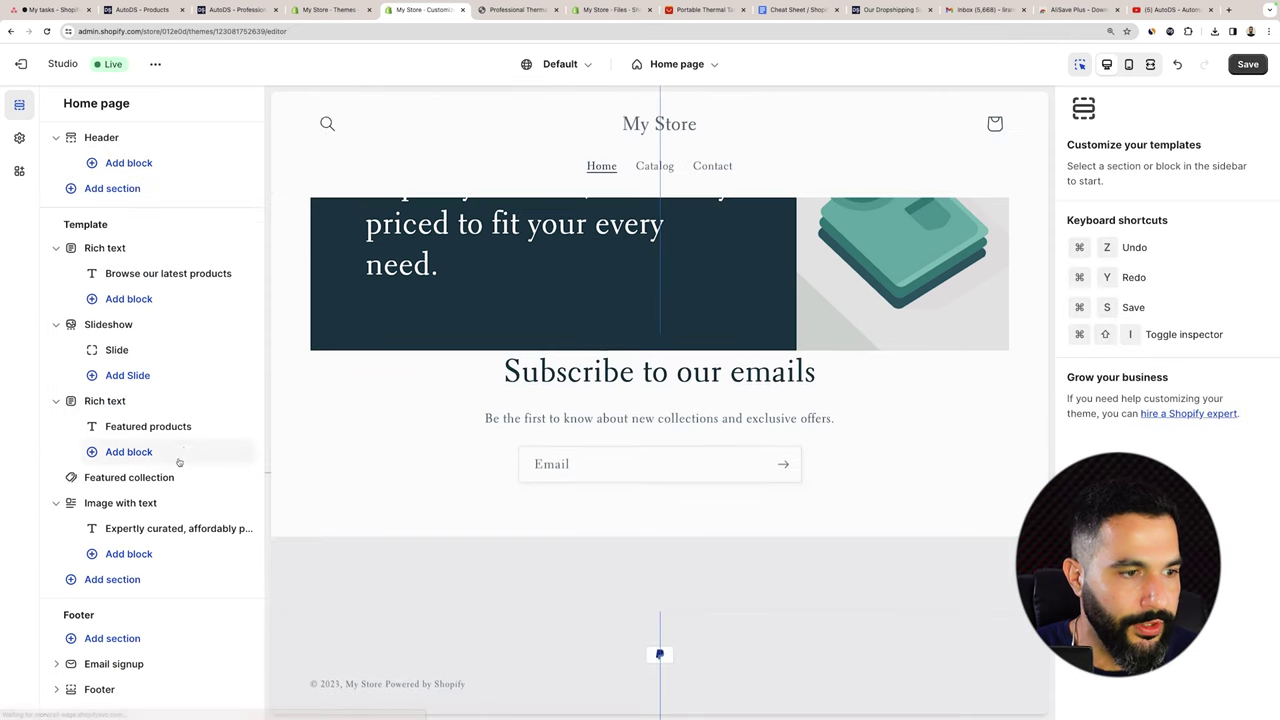
pyautogui.click(148, 505)
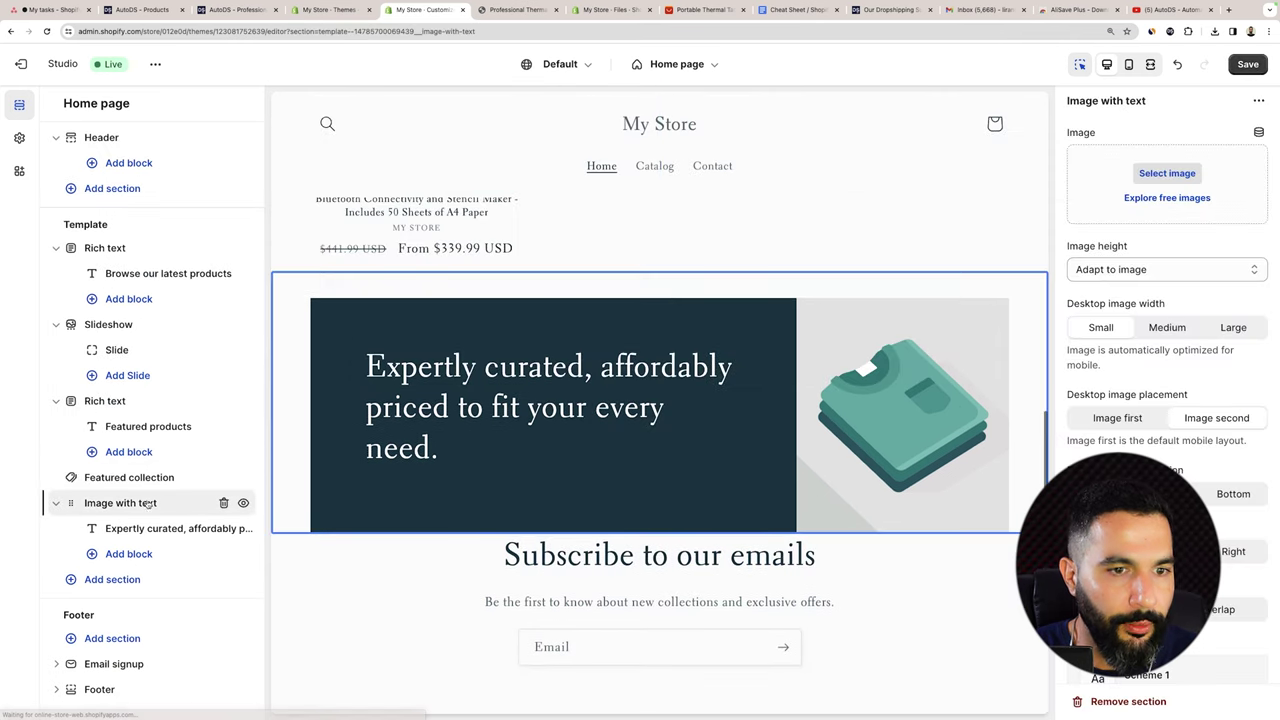
pyautogui.click(223, 503)
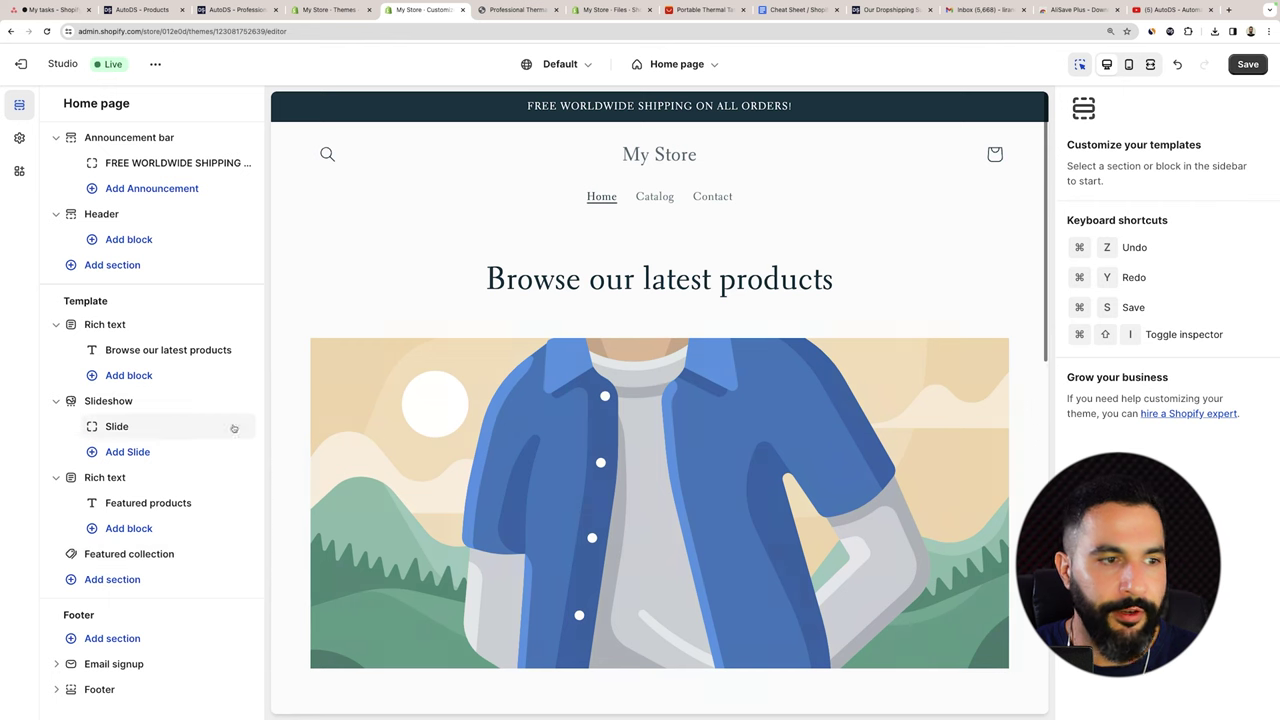
# Remove the Slideshow section so the heading and Featured products follow the header.
pyautogui.click(225, 426)
pyautogui.click(170, 400)
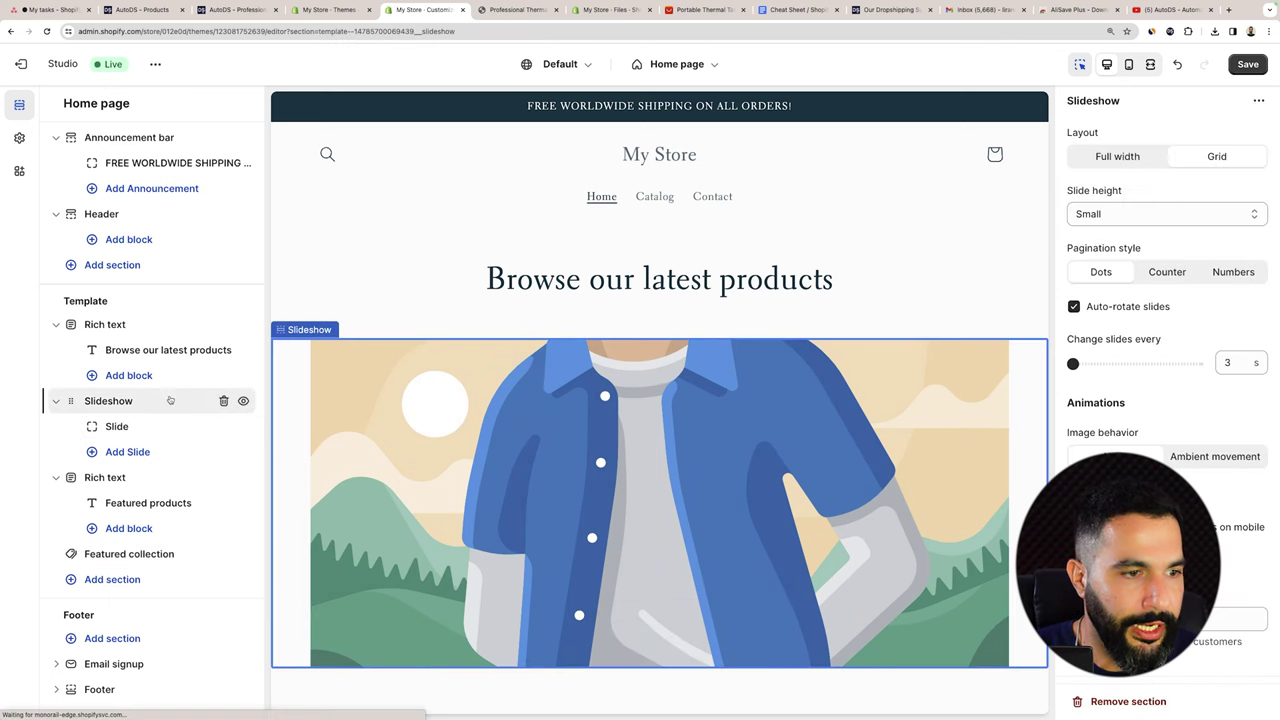
pyautogui.click(223, 400)
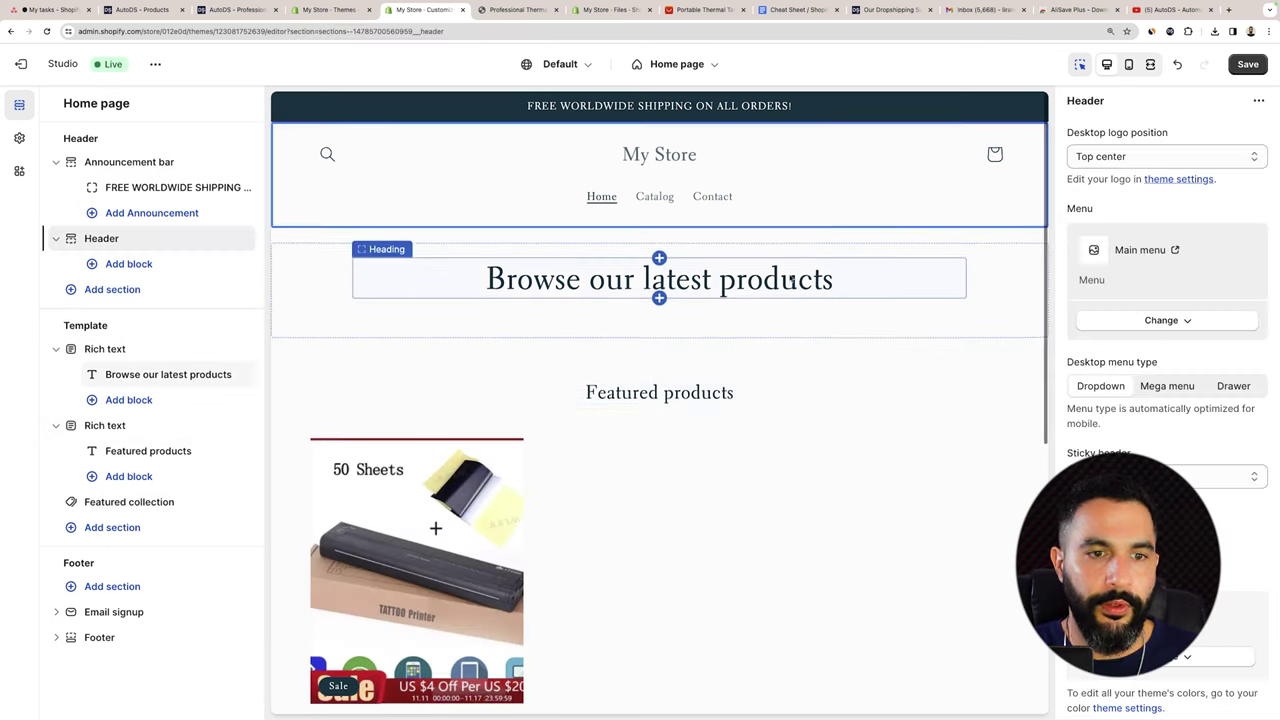
pyautogui.scroll(-5, 790, 280)
pyautogui.scroll(5, 794, 277)
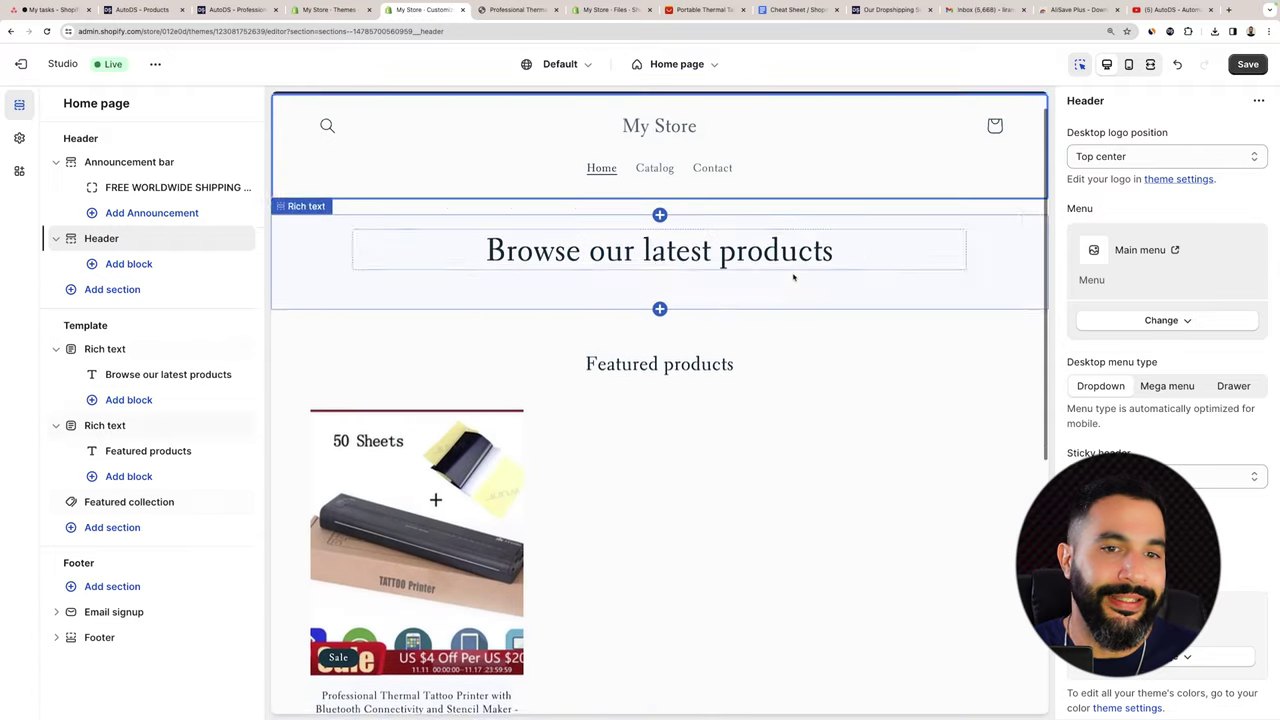
pyautogui.scroll(1, 794, 277)
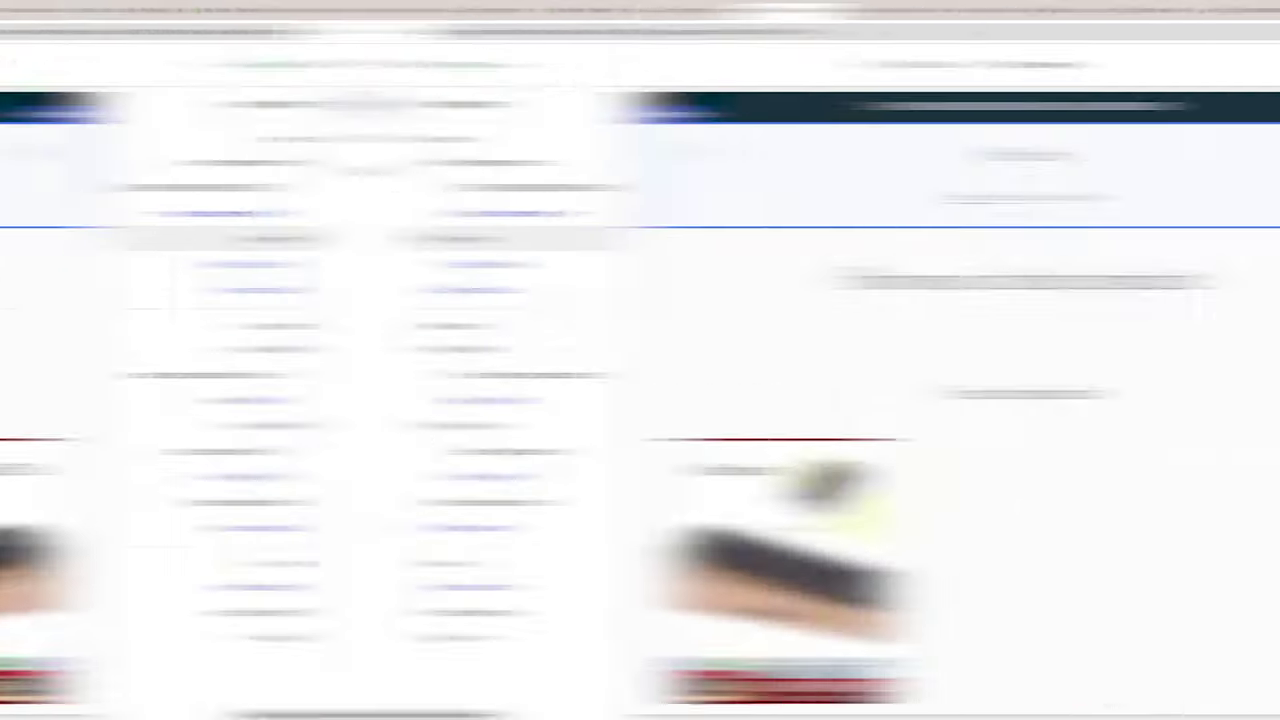
# Set the headings to 'Check Out Our New Arrivals' and 'The Best Deals Online At Your Fingertips.' and save.
pyautogui.click(938, 268)
pyautogui.write('Check O')
pyautogui.hotkey('ctrl', 'a')
pyautogui.write('New Arric')
pyautogui.press('BackSpace')
pyautogui.write('ivals')
pyautogui.hotkey('ctrl', 'a')
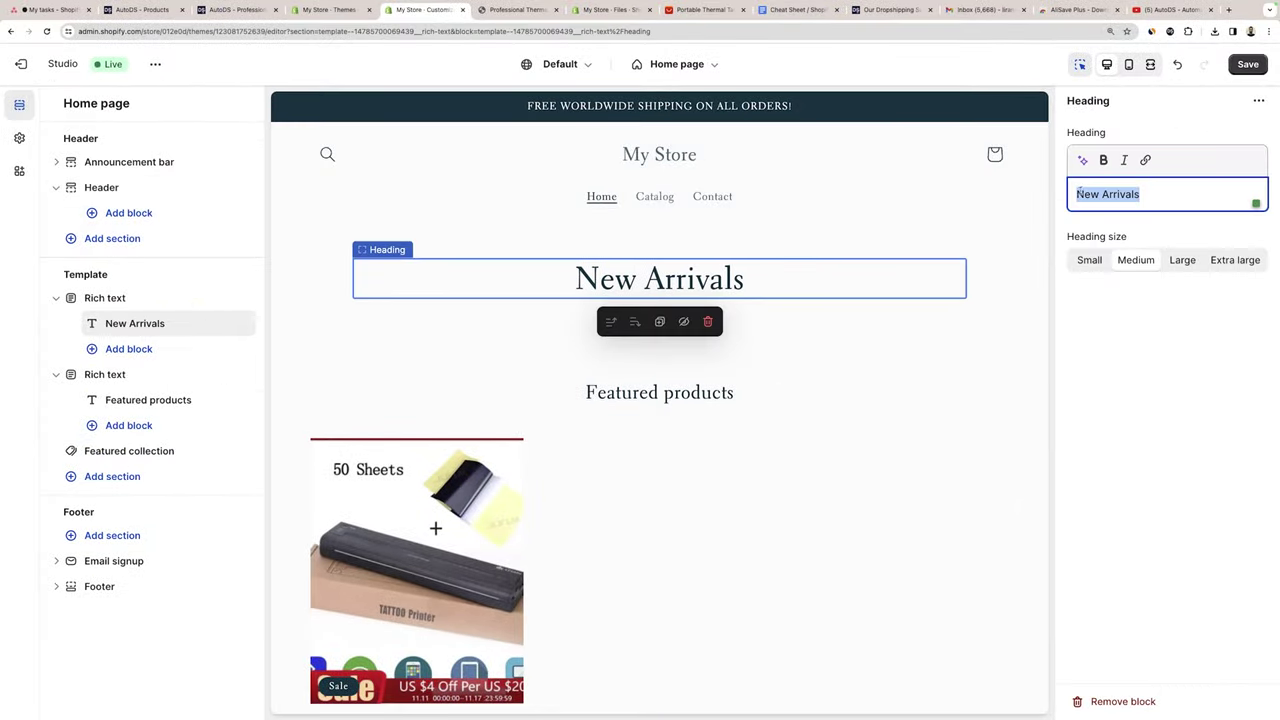
pyautogui.write('Welcome To')
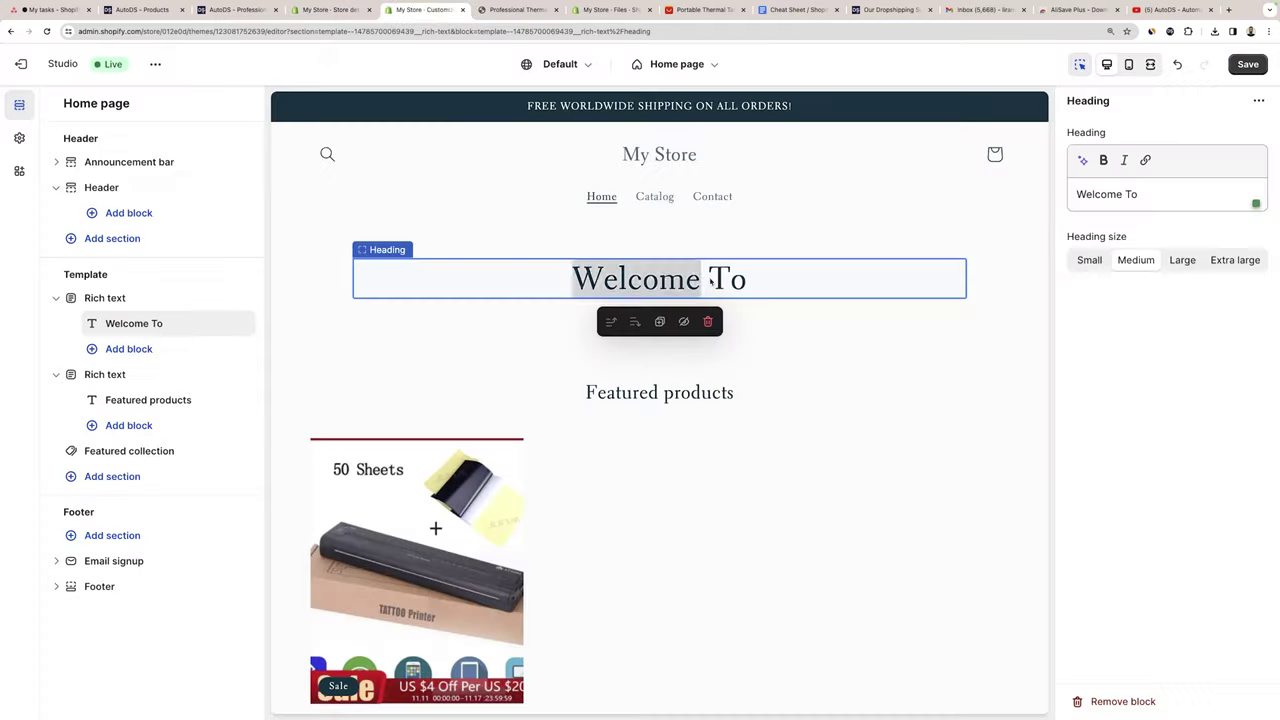
pyautogui.write('The Best Deals Online!')
pyautogui.press('BackSpace')
pyautogui.write('At Your Fingertip')
pyautogui.write('Check Out Our New Arrivals')
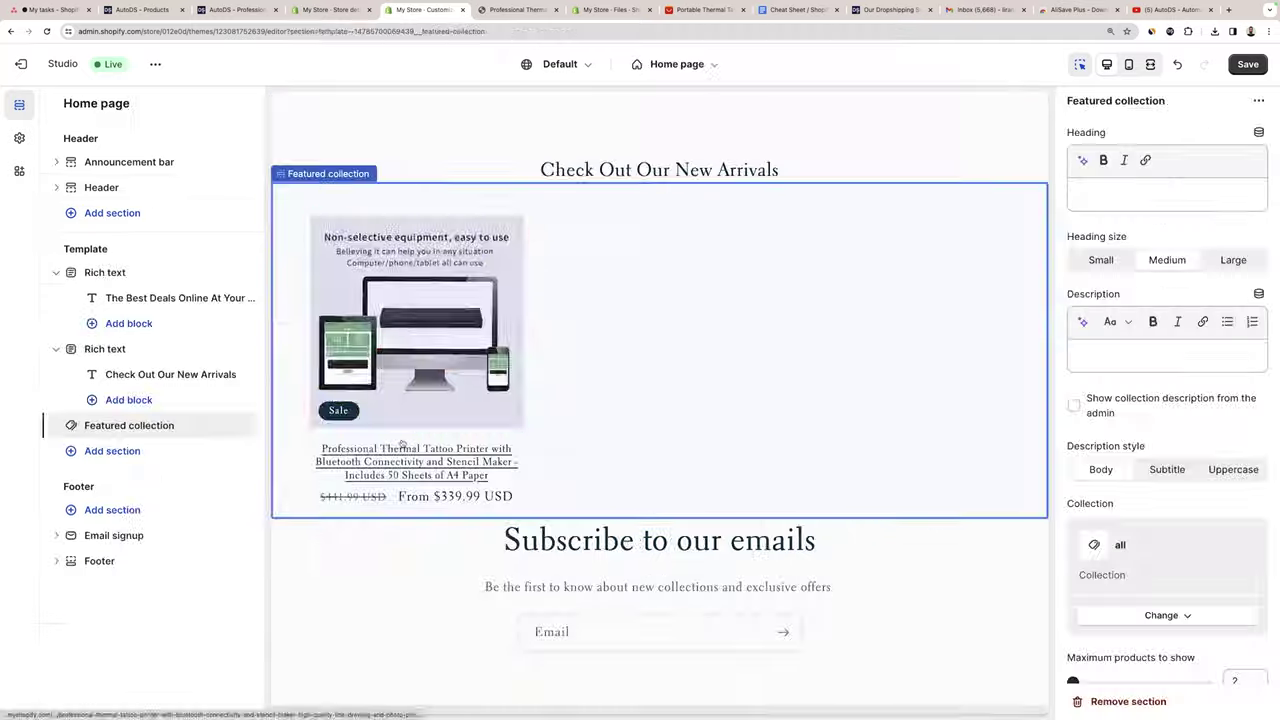
pyautogui.hotkey('ctrl', 's')
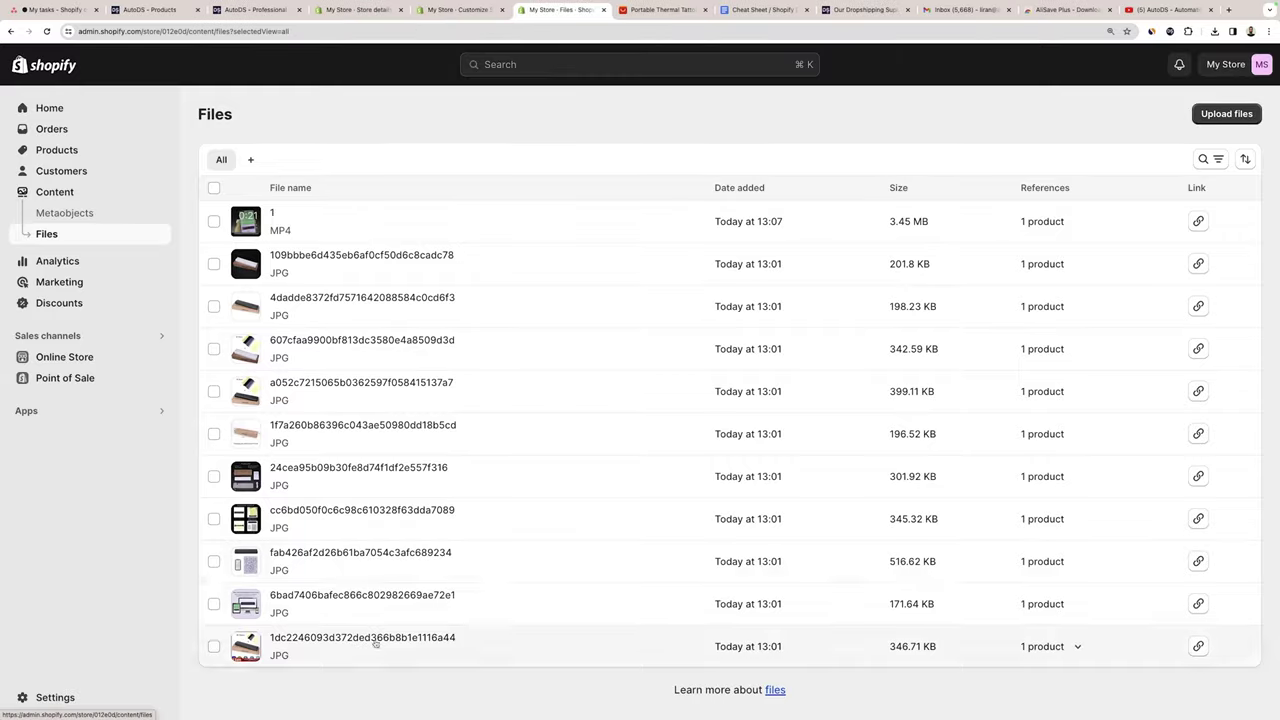
# Preview the featured product image and its options, then close it without editing.
pyautogui.click(371, 640)
pyautogui.click(838, 449)
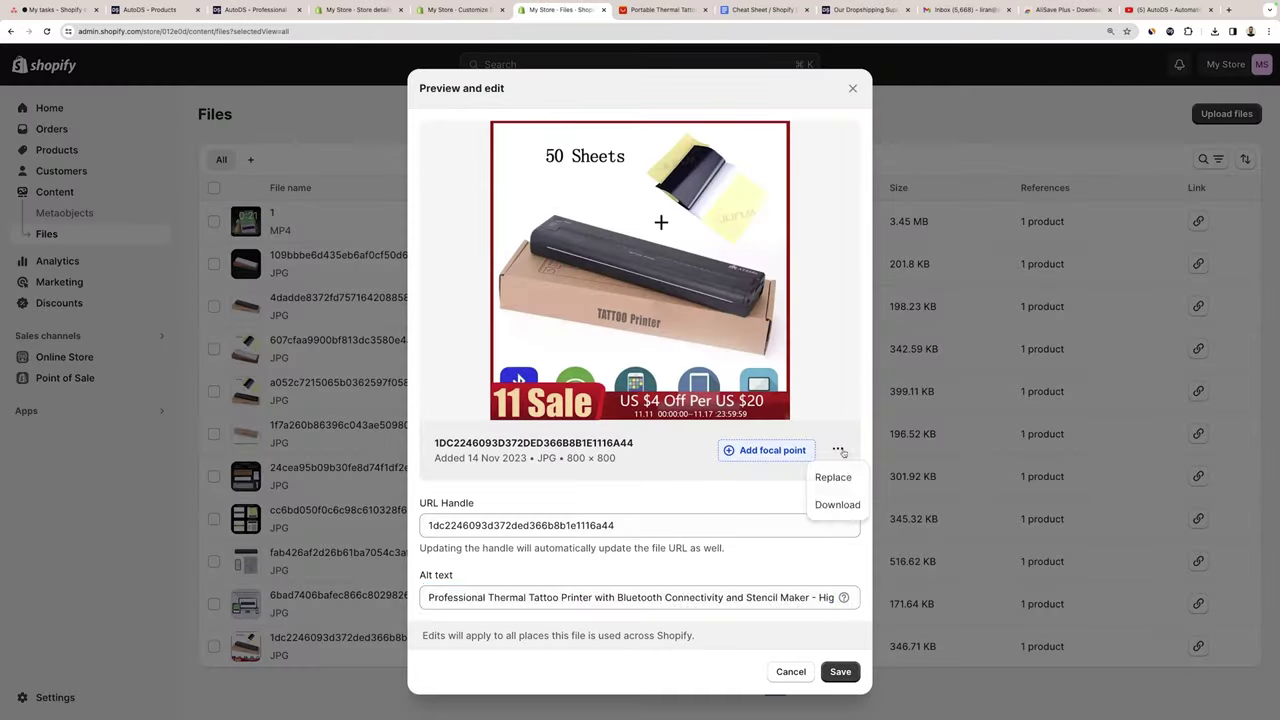
pyautogui.press('Escape')
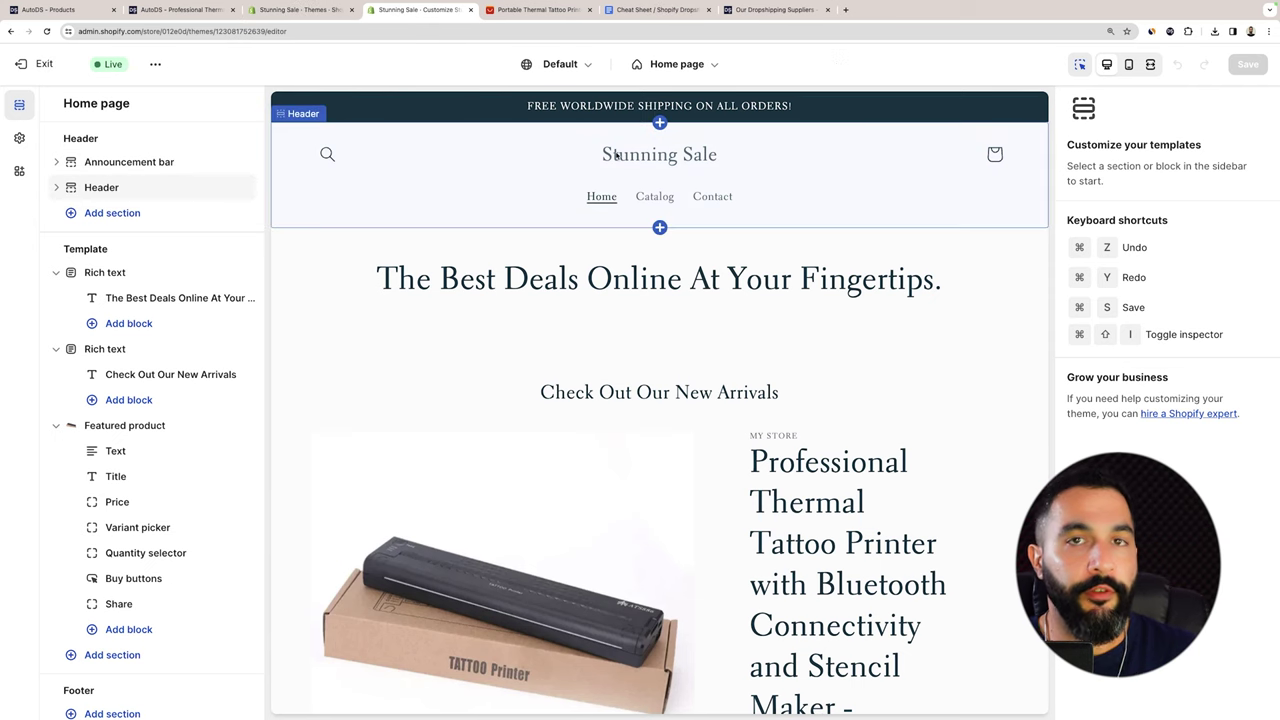
pyautogui.click(322, 11)
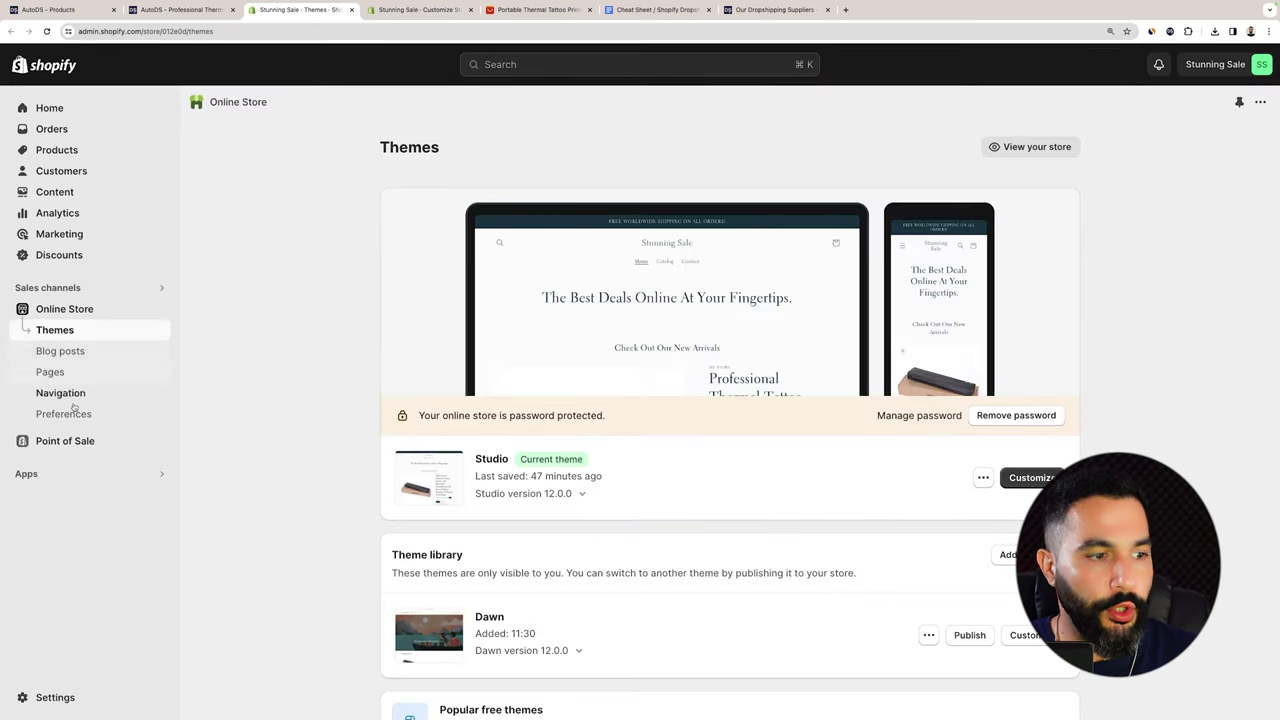
pyautogui.click(55, 697)
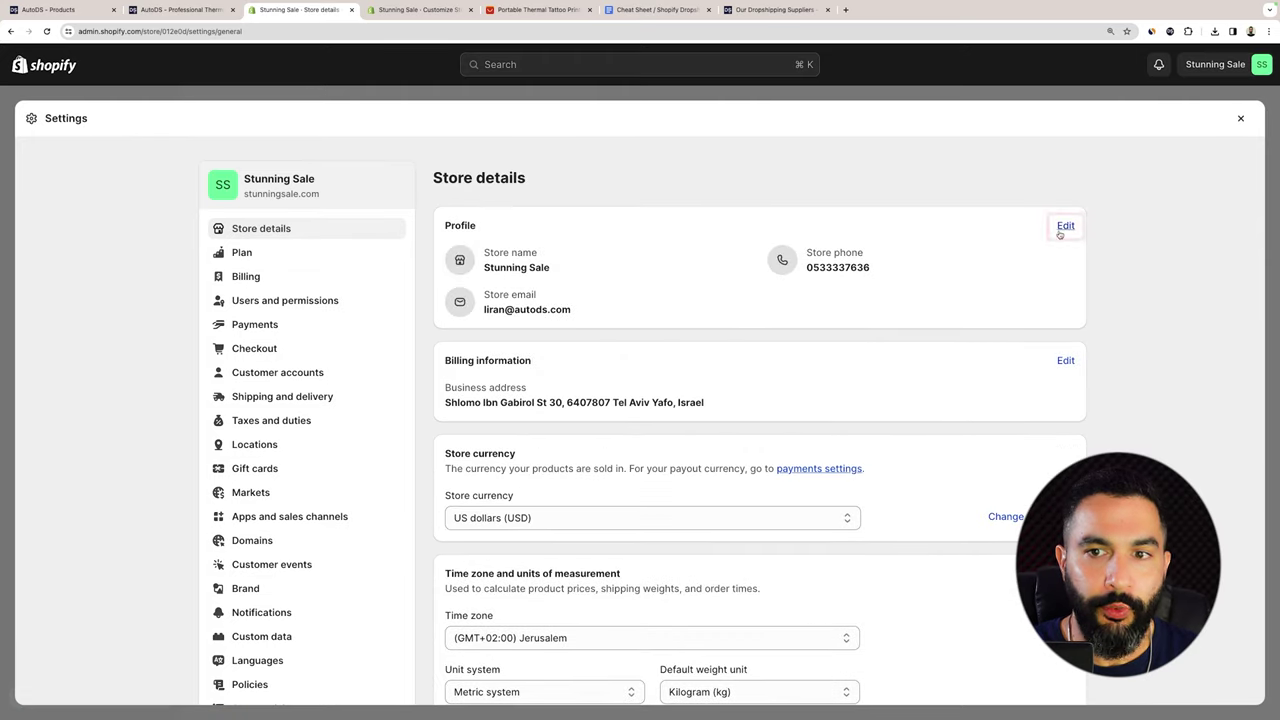
pyautogui.click(1066, 226)
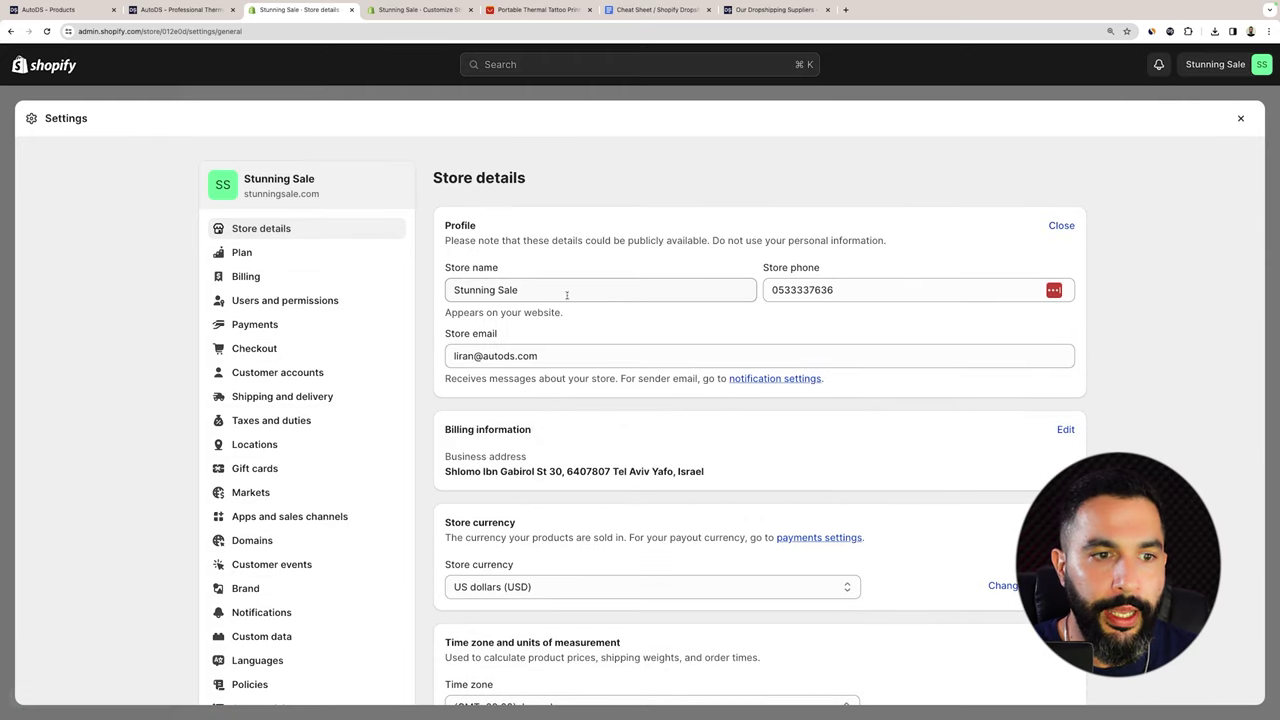
pyautogui.moveTo(566, 294); pyautogui.dragTo(422, 289)
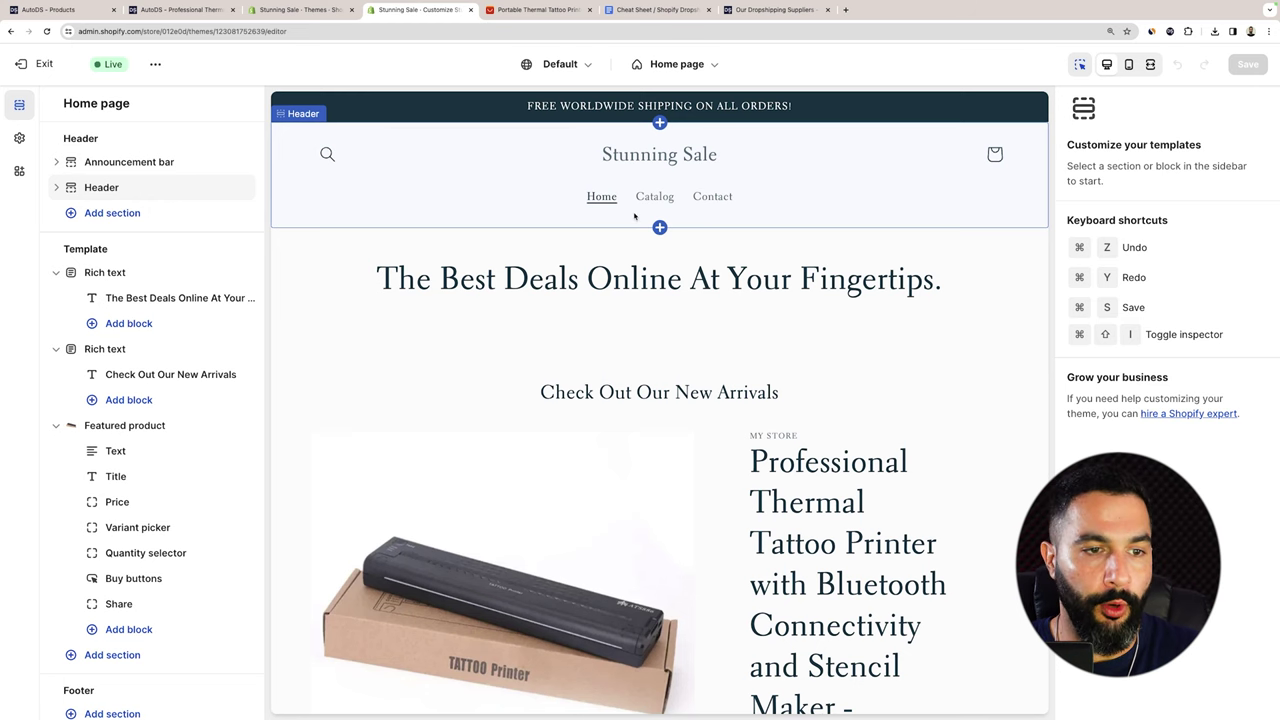
pyautogui.click(196, 292)
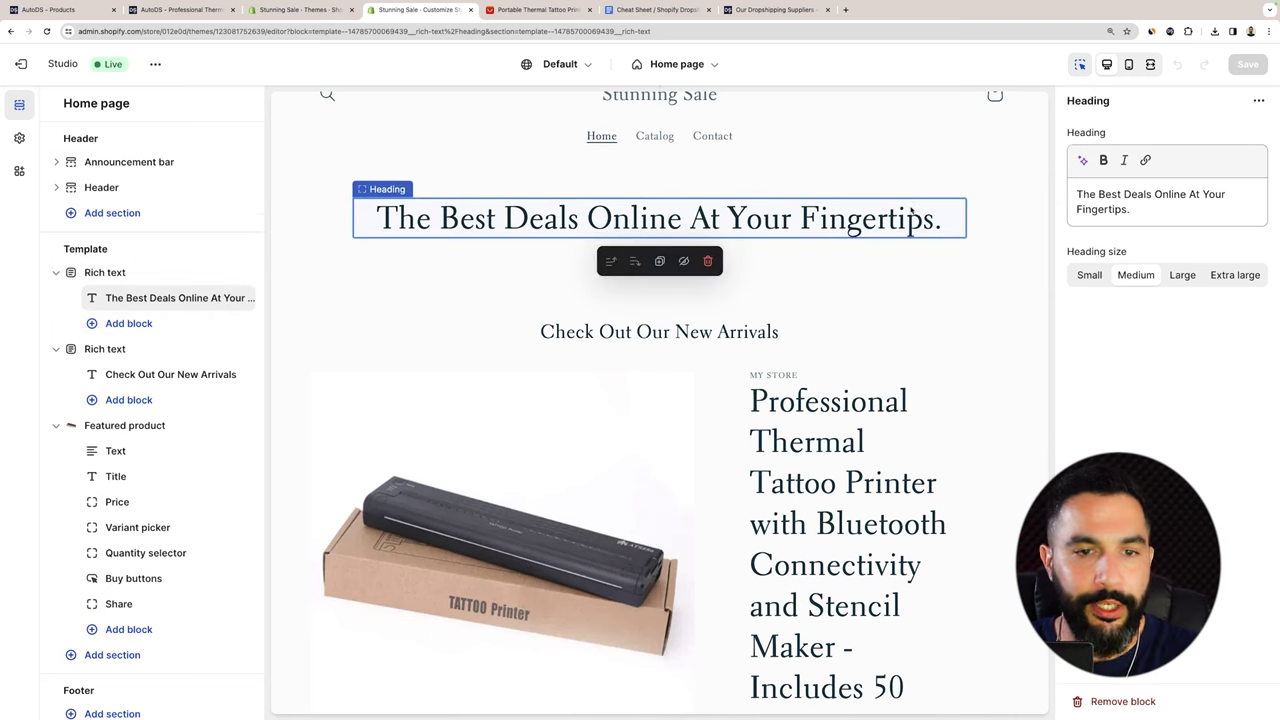
pyautogui.click(105, 349)
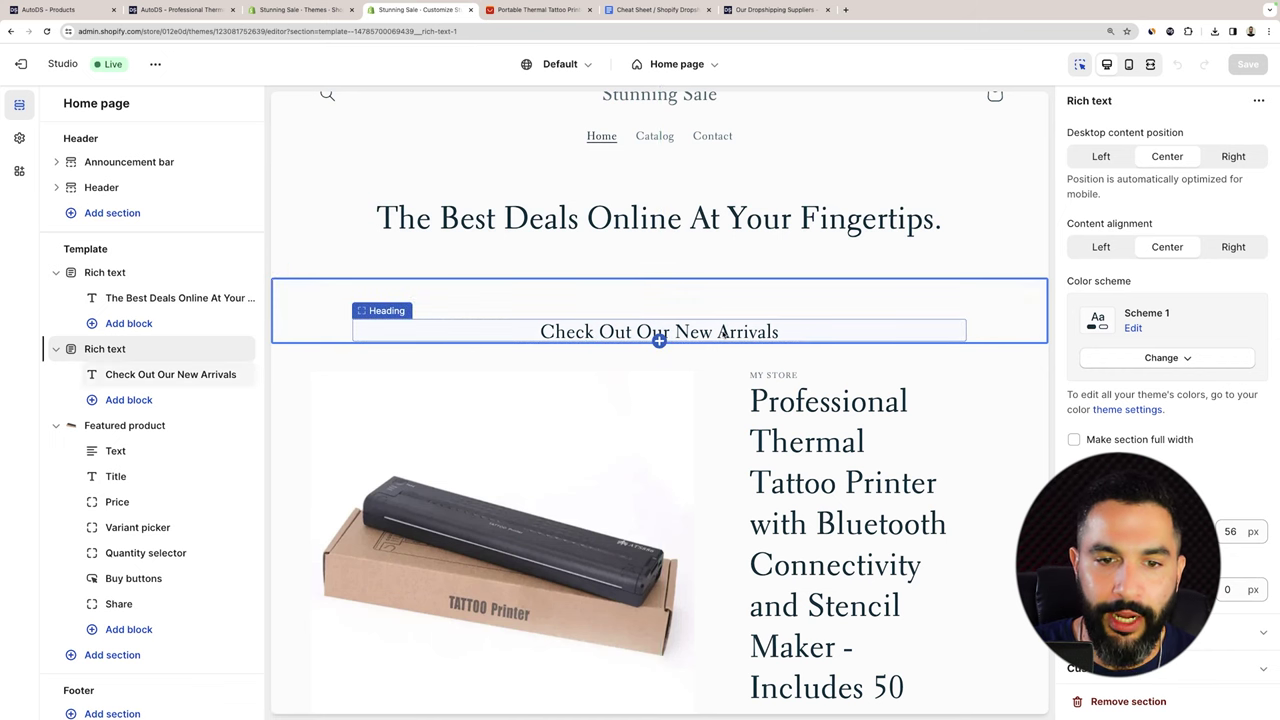
pyautogui.scroll(-3, 722, 333)
pyautogui.click(130, 426)
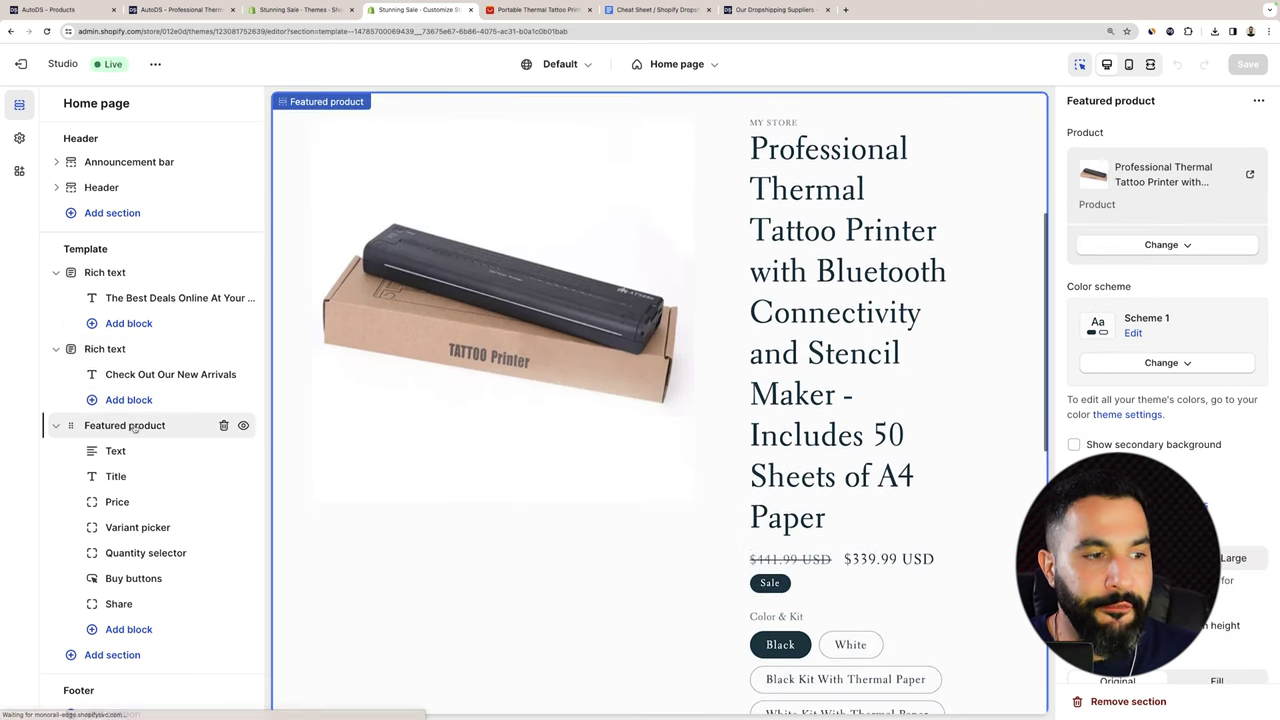
pyautogui.scroll(-1, 130, 430)
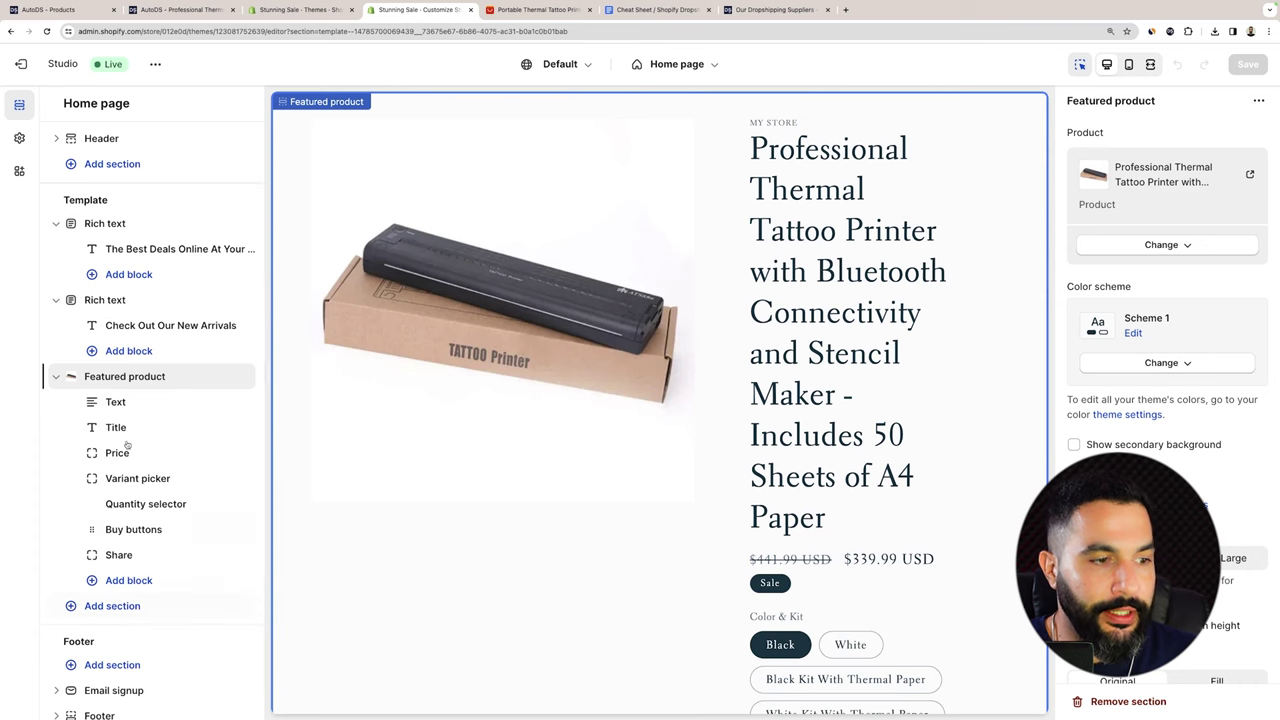
pyautogui.scroll(-1, 150, 495)
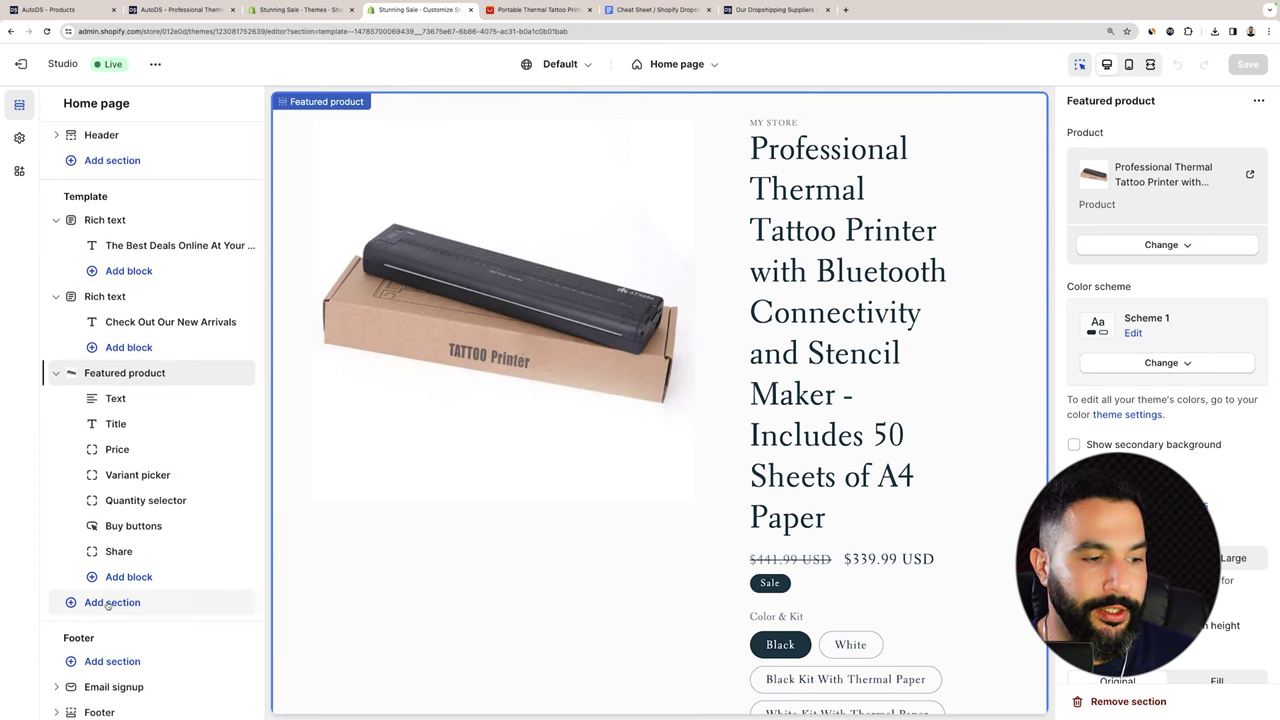
pyautogui.click(108, 604)
pyautogui.click(130, 372)
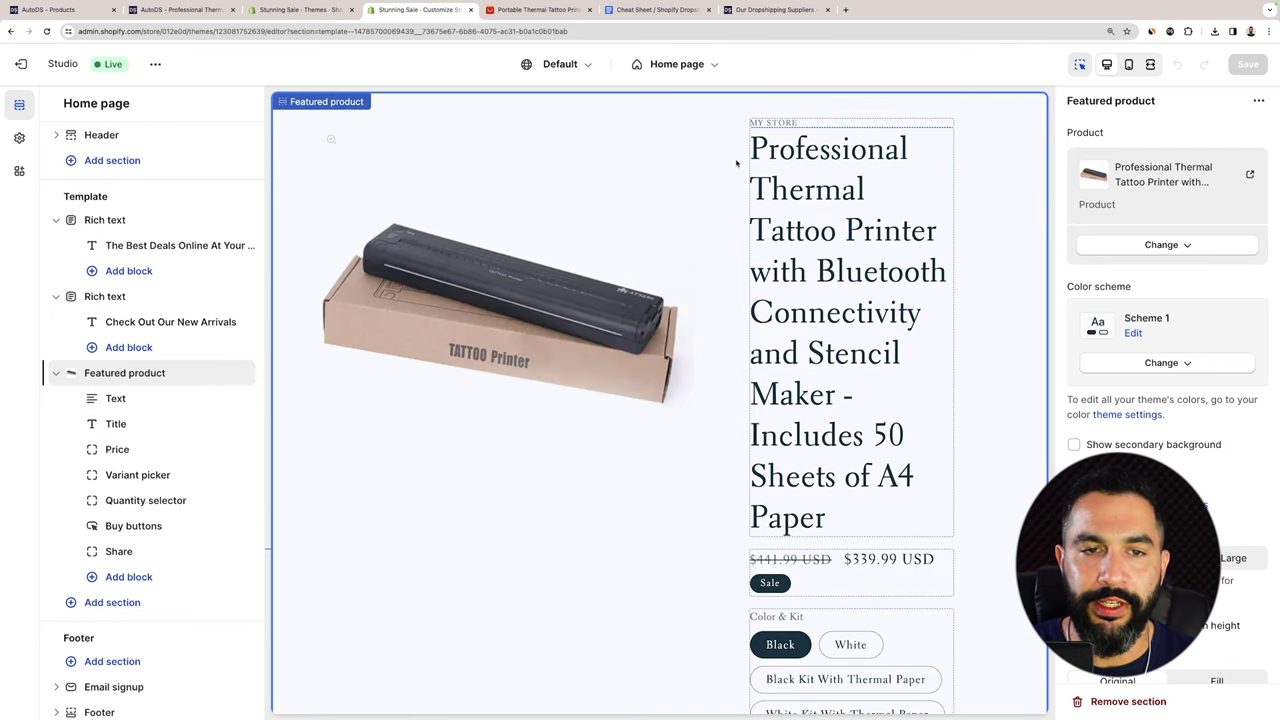
pyautogui.scroll(2, 736, 163)
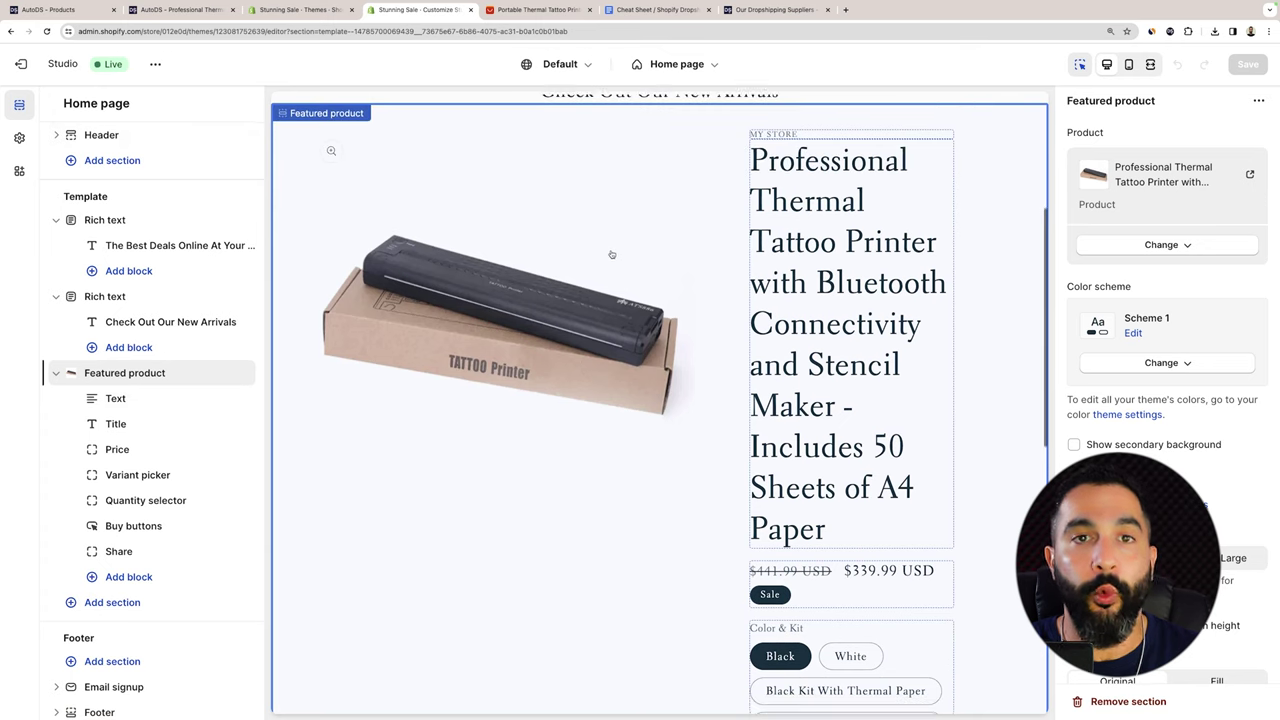
pyautogui.scroll(2, 612, 254)
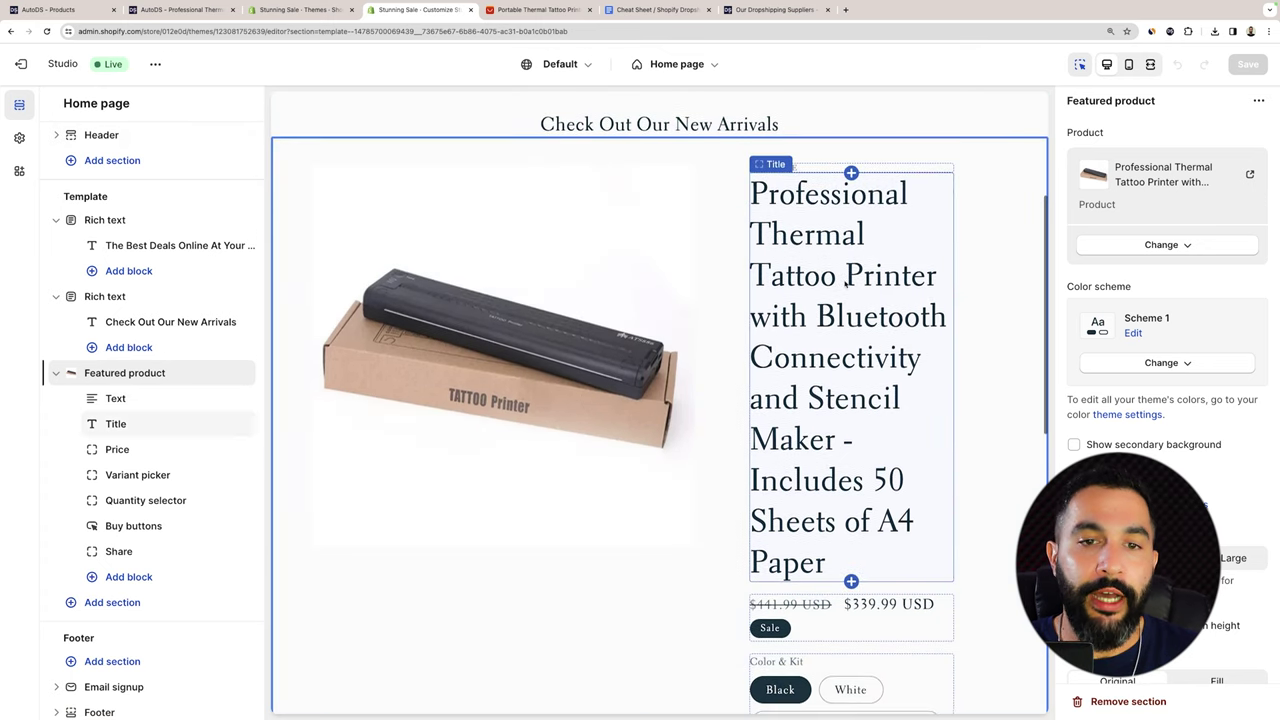
pyautogui.scroll(-5, 845, 283)
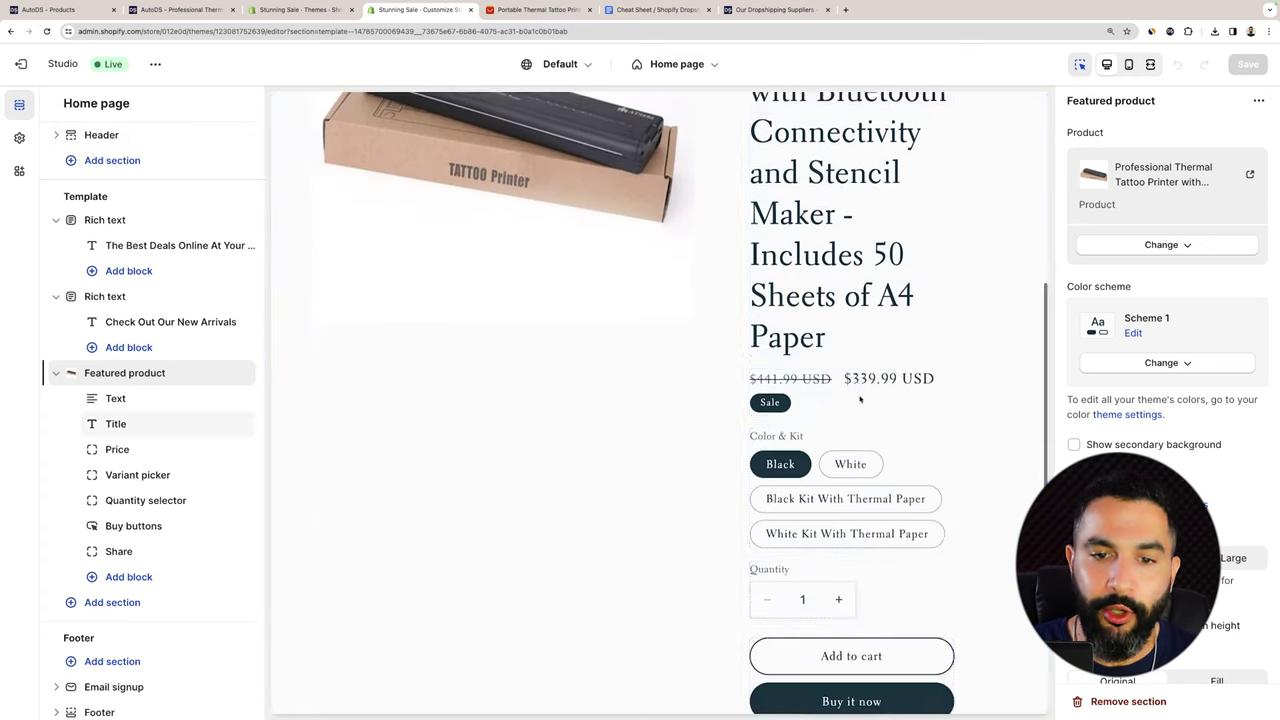
pyautogui.scroll(-3, 860, 399)
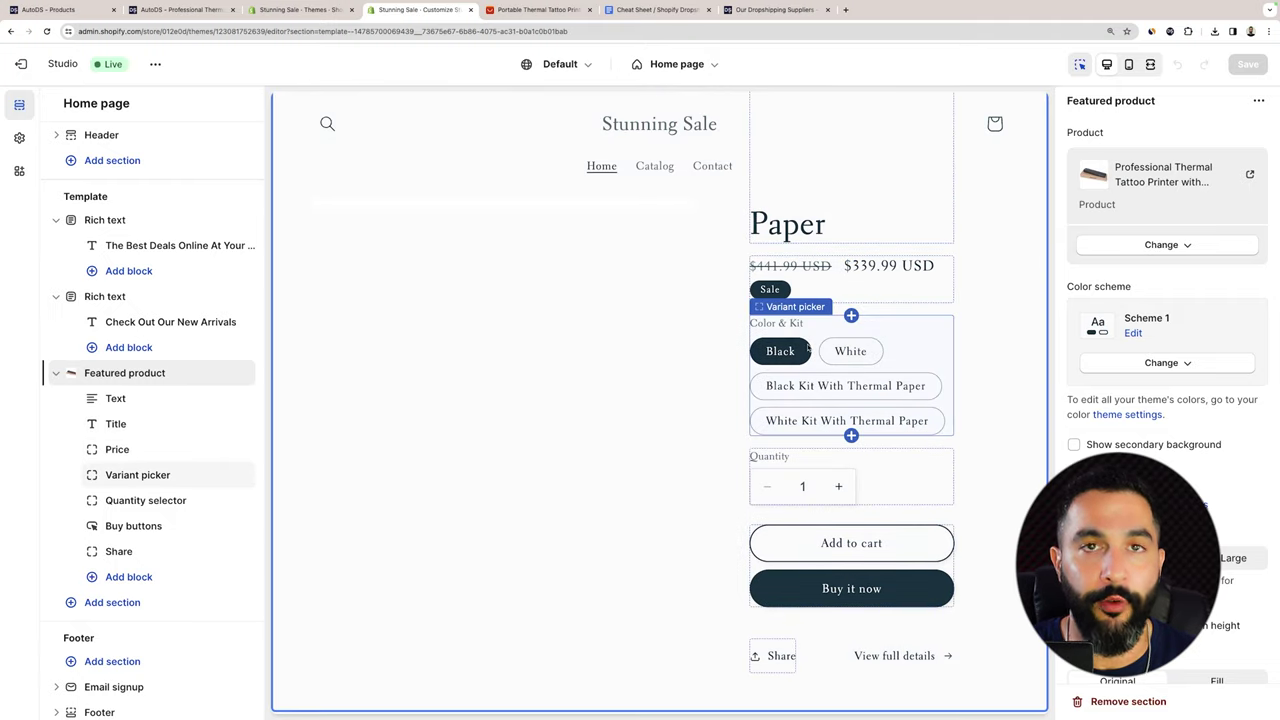
pyautogui.scroll(-5, 829, 341)
pyautogui.scroll(-2, 806, 153)
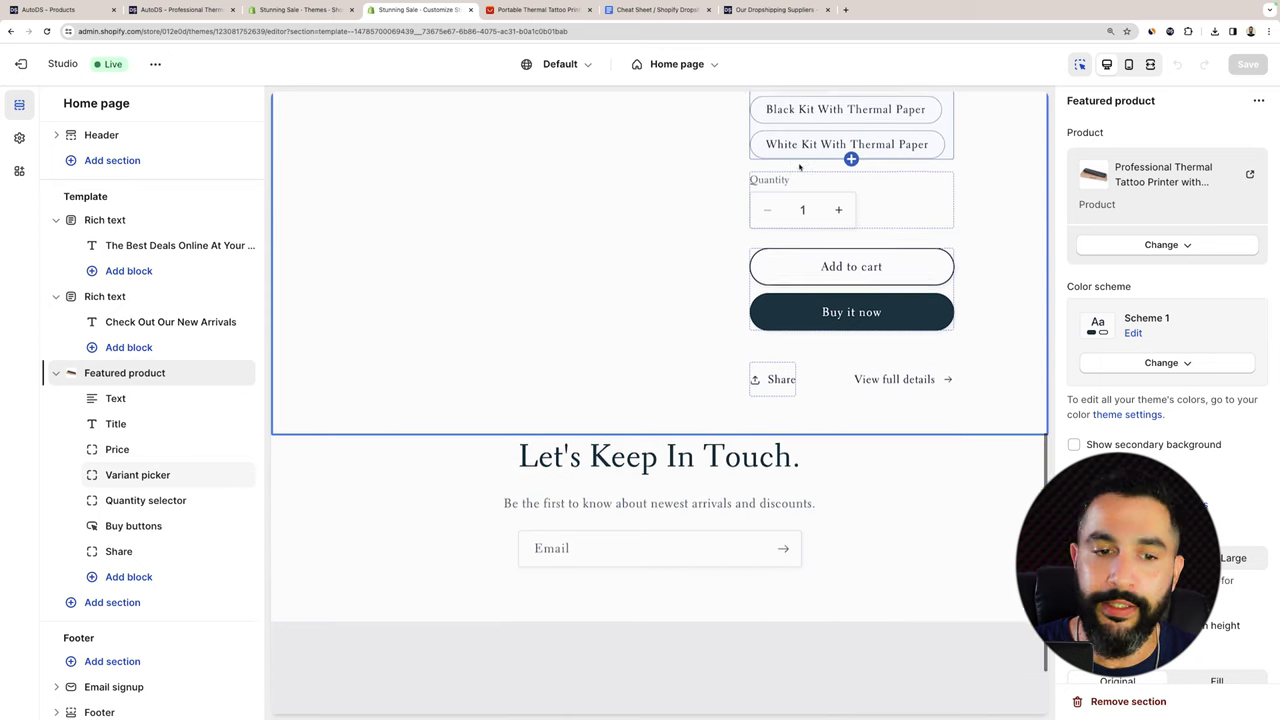
pyautogui.scroll(-1, 580, 447)
pyautogui.scroll(-1, 580, 447)
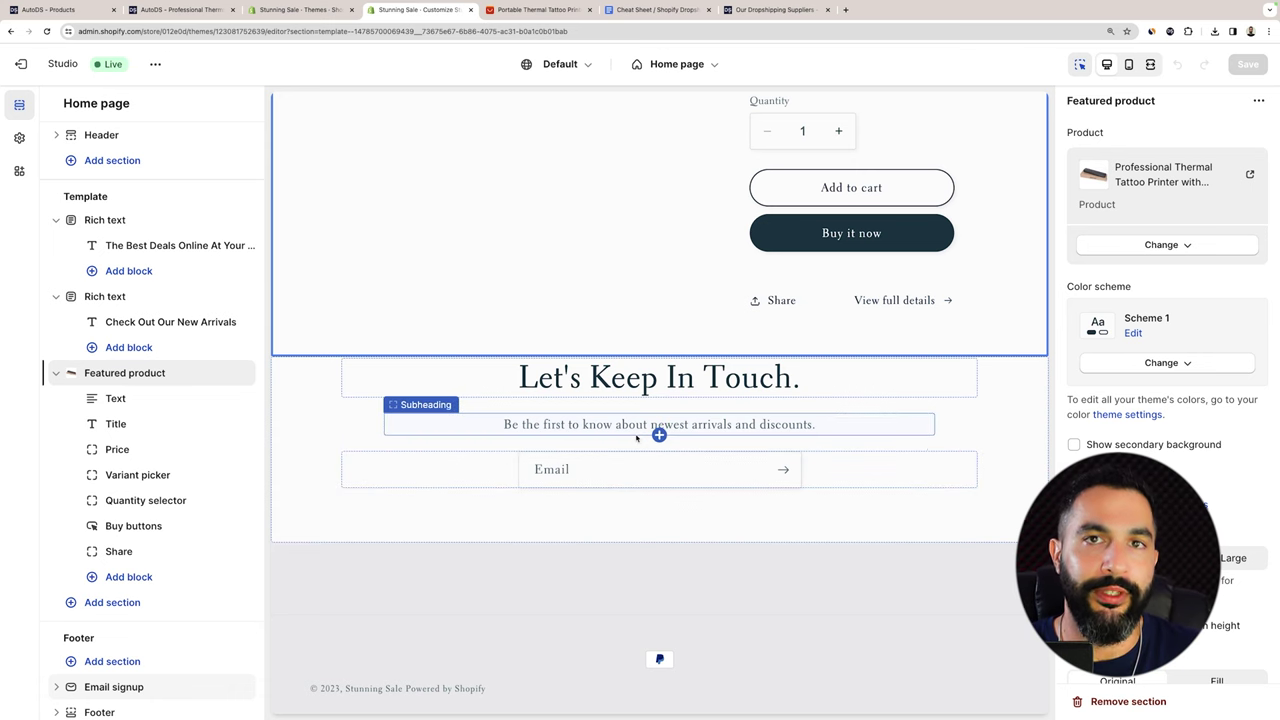
pyautogui.scroll(5, 690, 405)
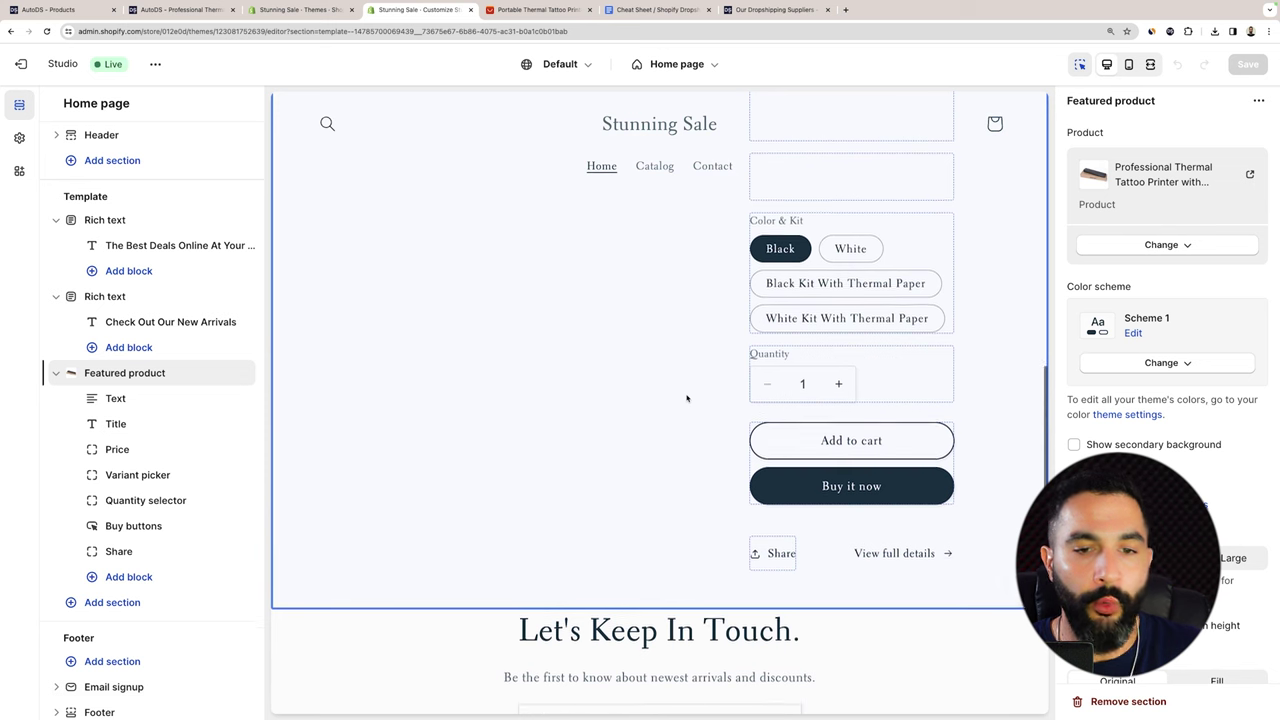
pyautogui.scroll(10, 686, 398)
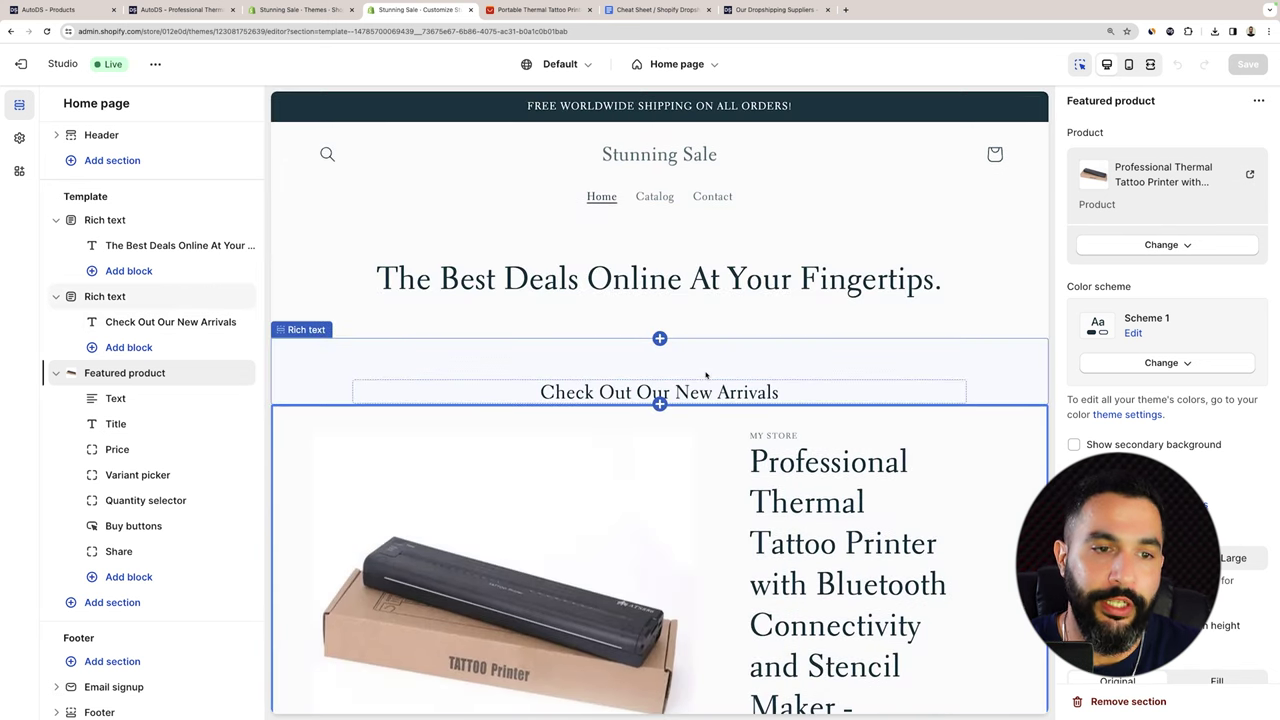
pyautogui.scroll(-12, 706, 376)
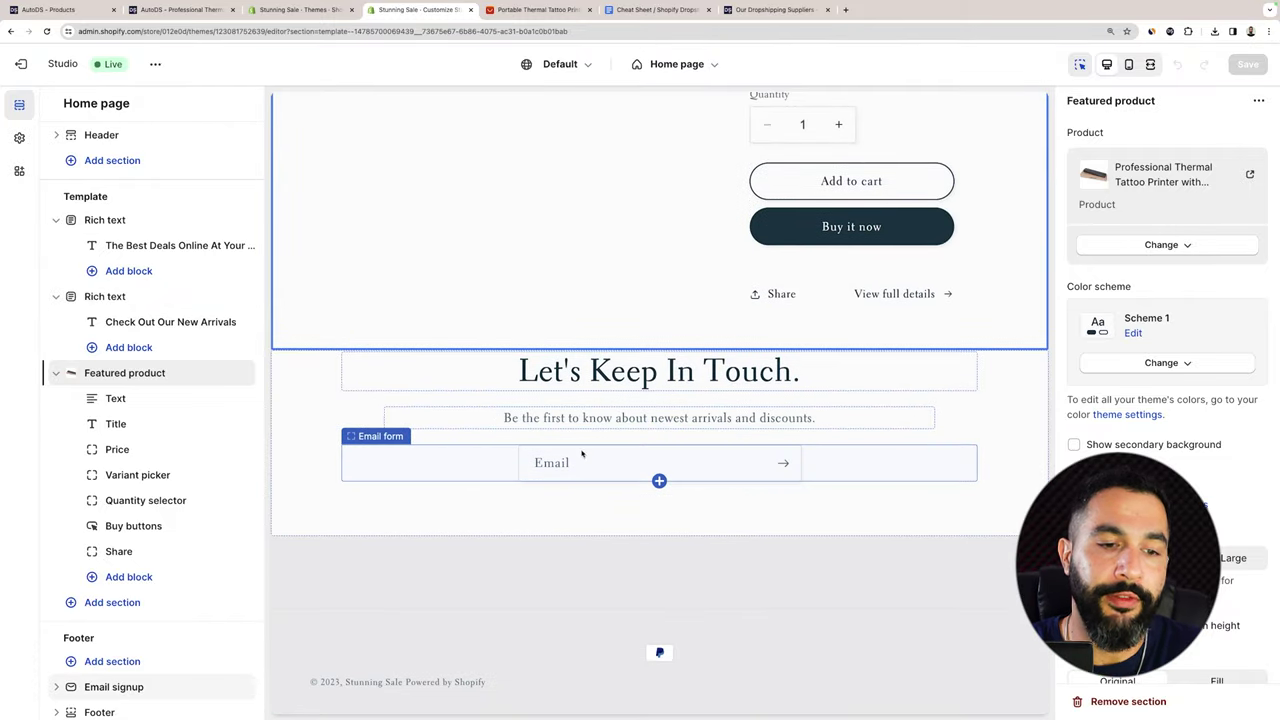
pyautogui.scroll(15, 613, 424)
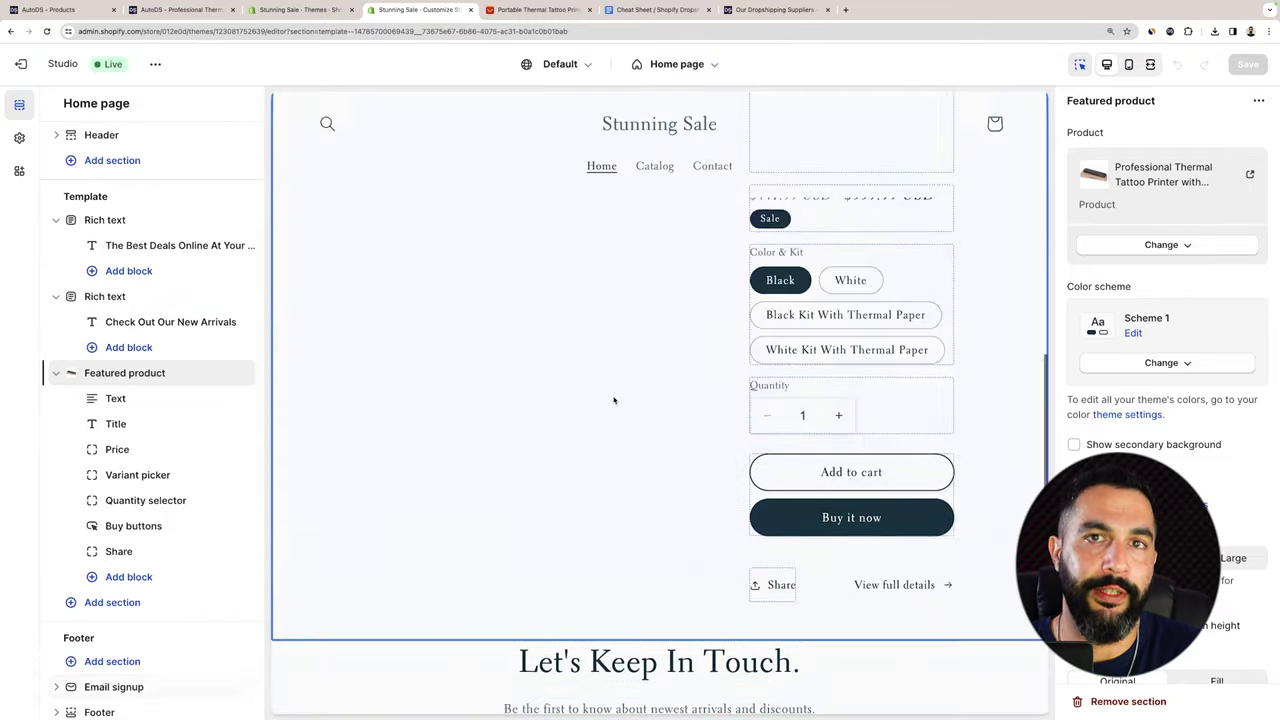
pyautogui.scroll(-10, 726, 204)
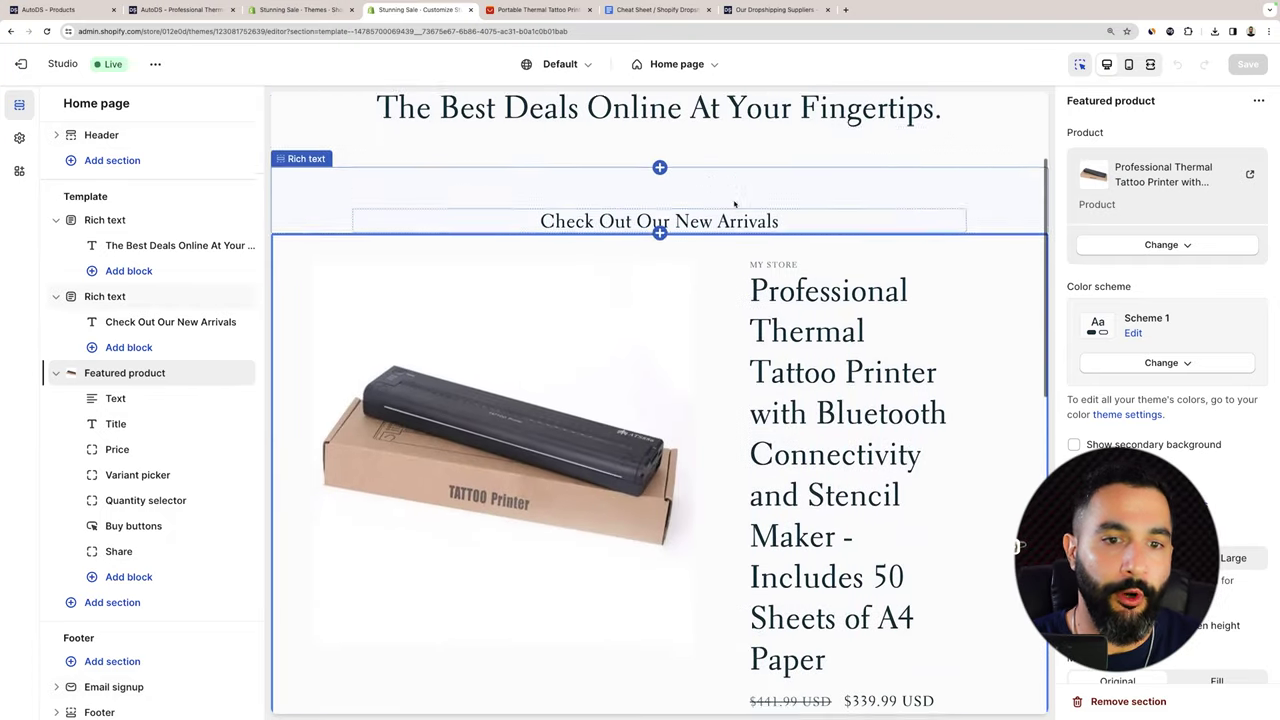
pyautogui.scroll(-3, 700, 300)
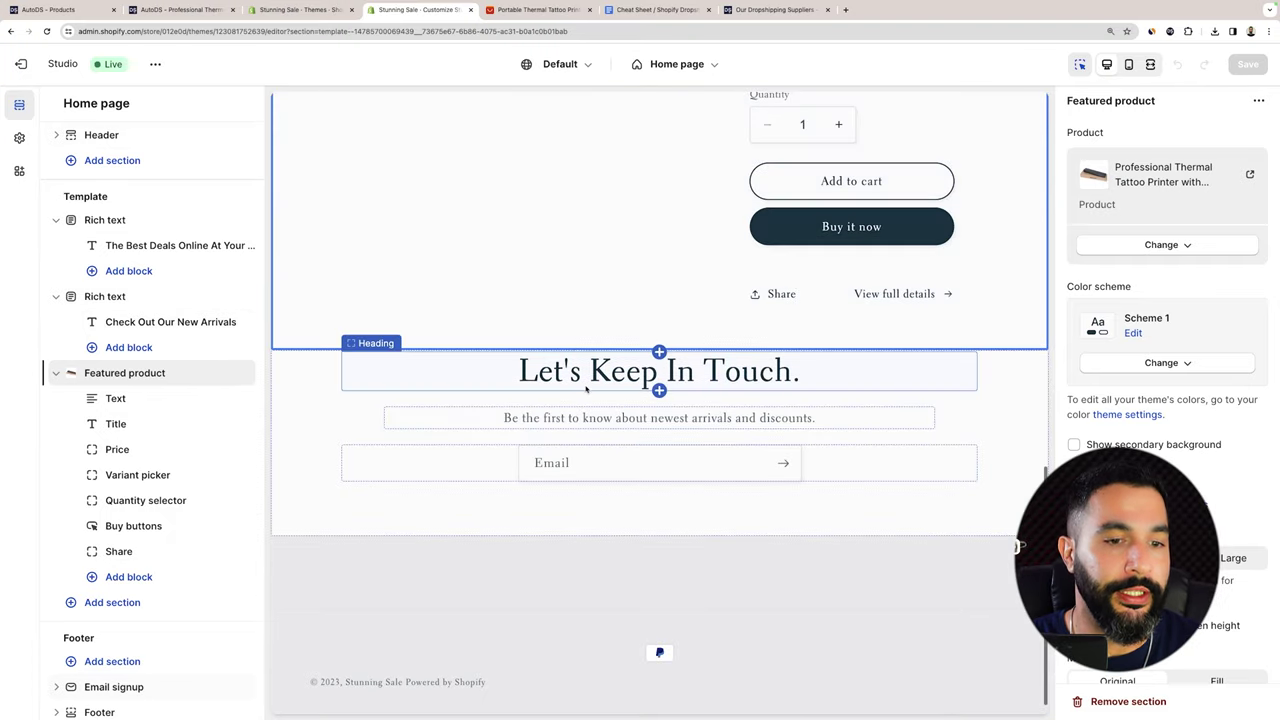
pyautogui.scroll(12, 583, 389)
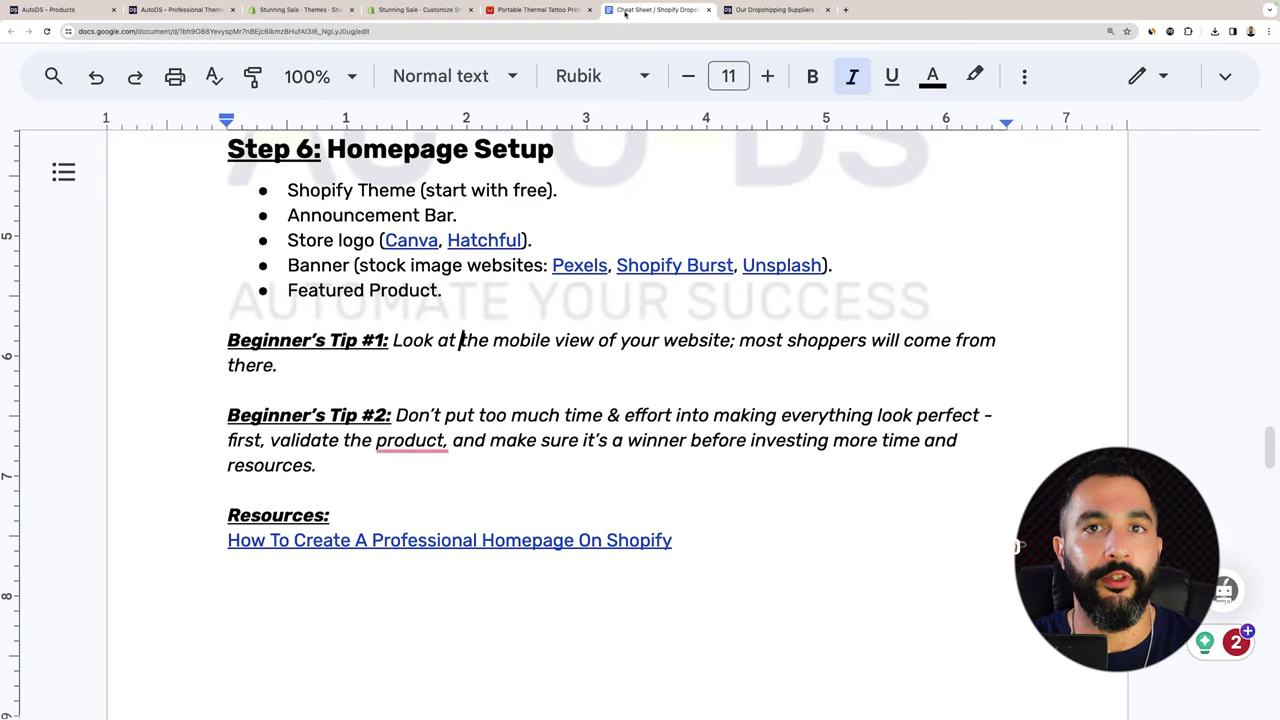
# Review the cheat sheet's Step 6 and preview the Canva and Hatchful logo links.
pyautogui.click(655, 9)
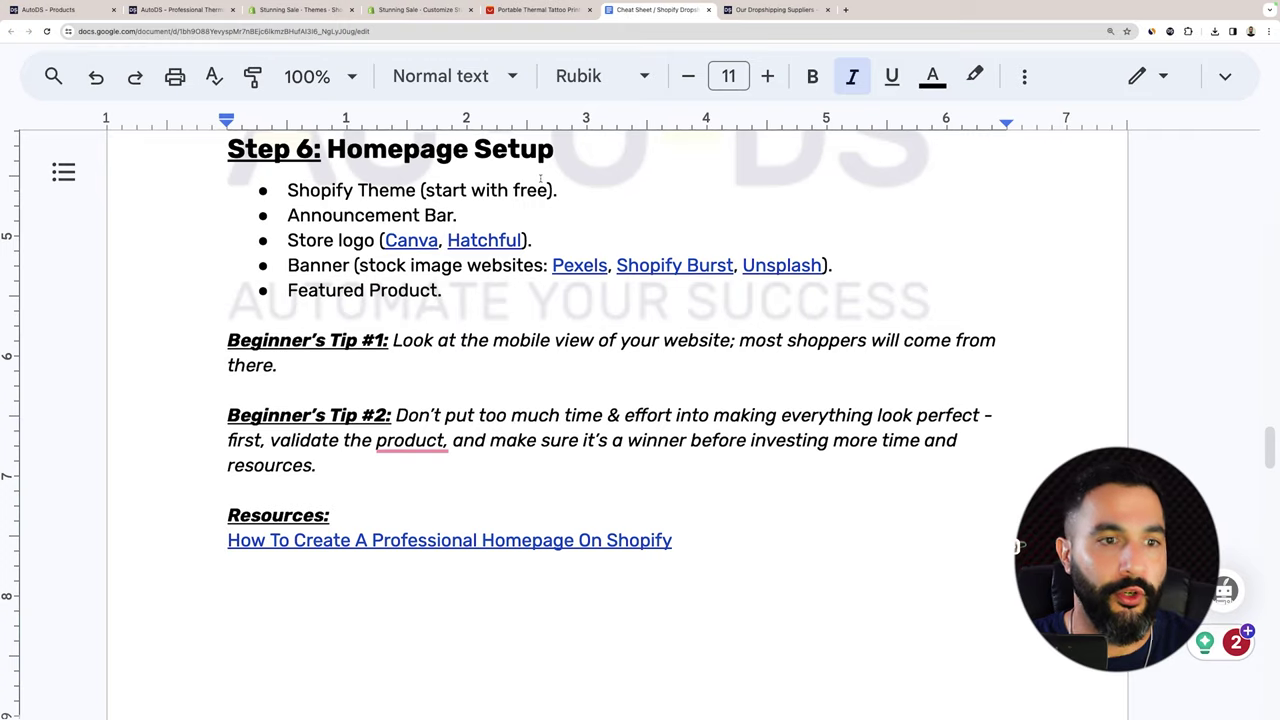
pyautogui.click(494, 264)
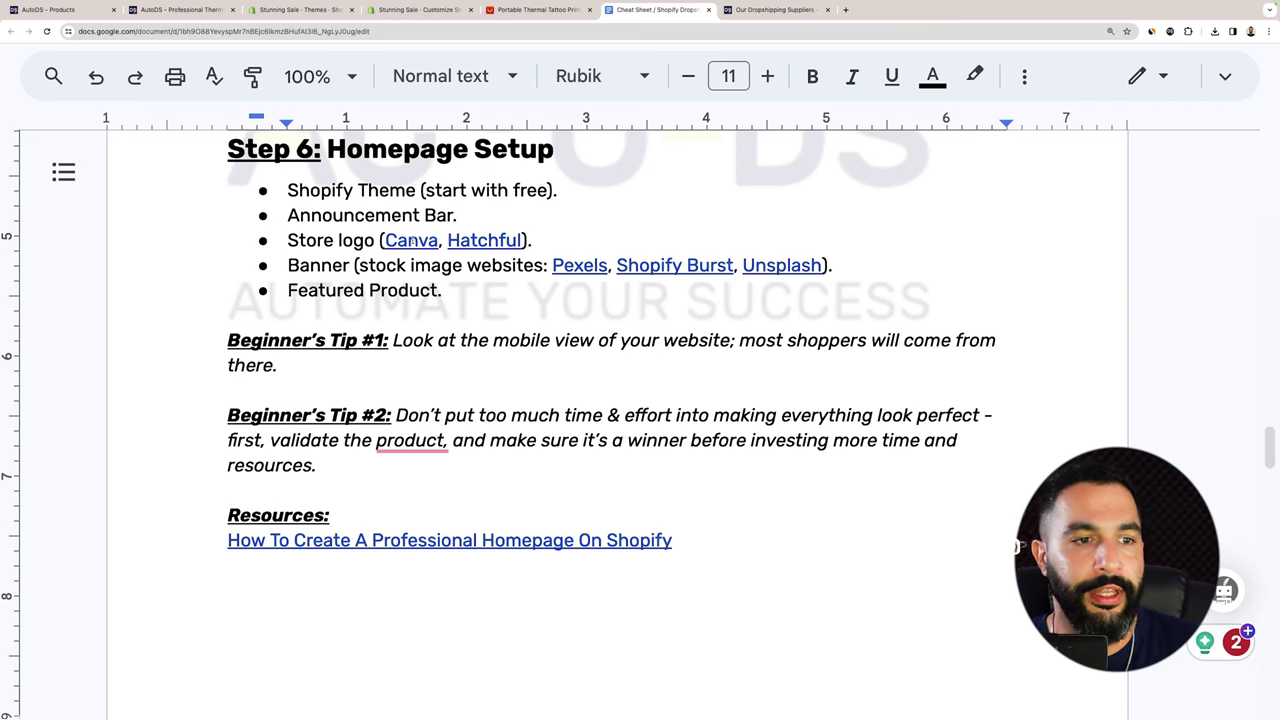
pyautogui.click(411, 240)
pyautogui.click(490, 240)
pyautogui.press('End')
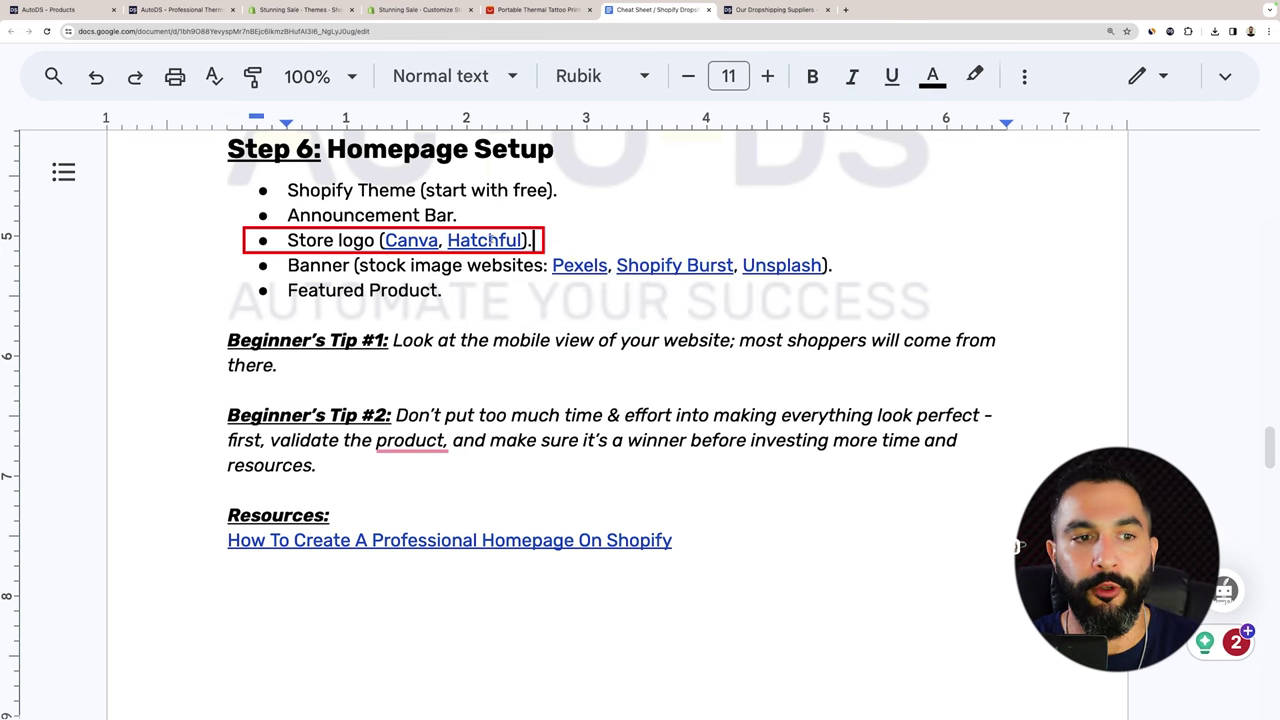
pyautogui.click(490, 240)
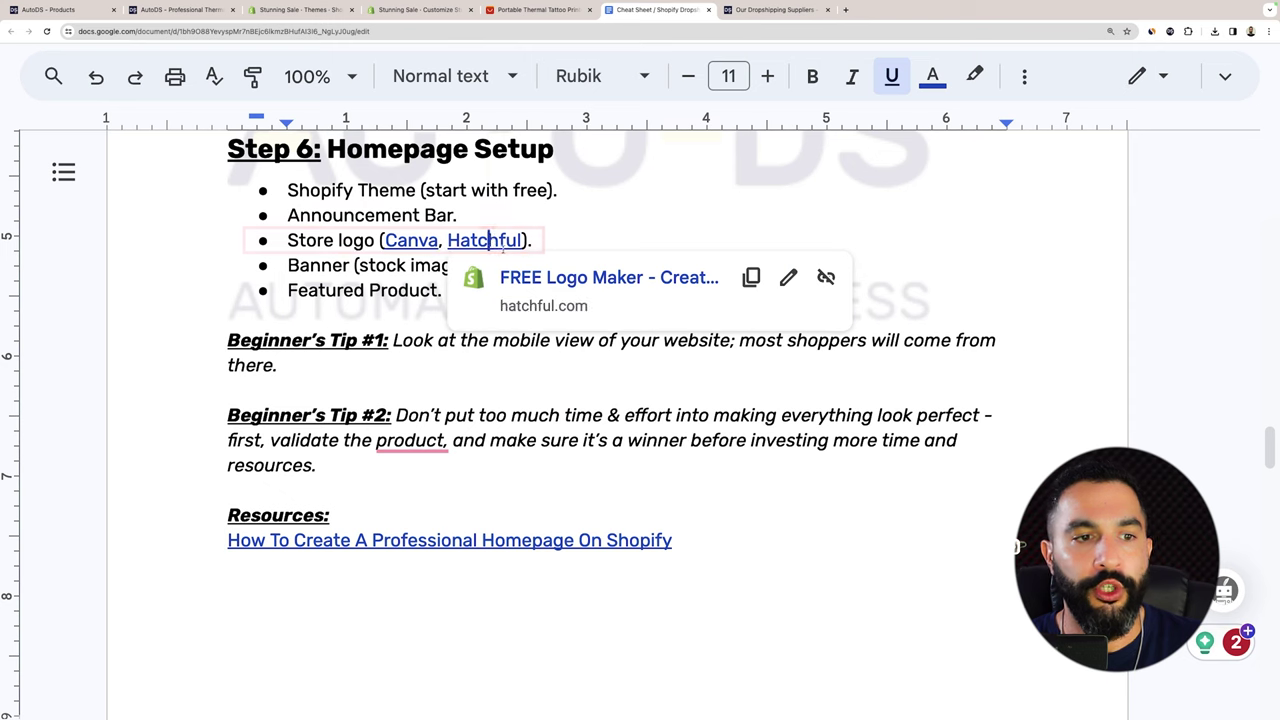
pyautogui.click(585, 240)
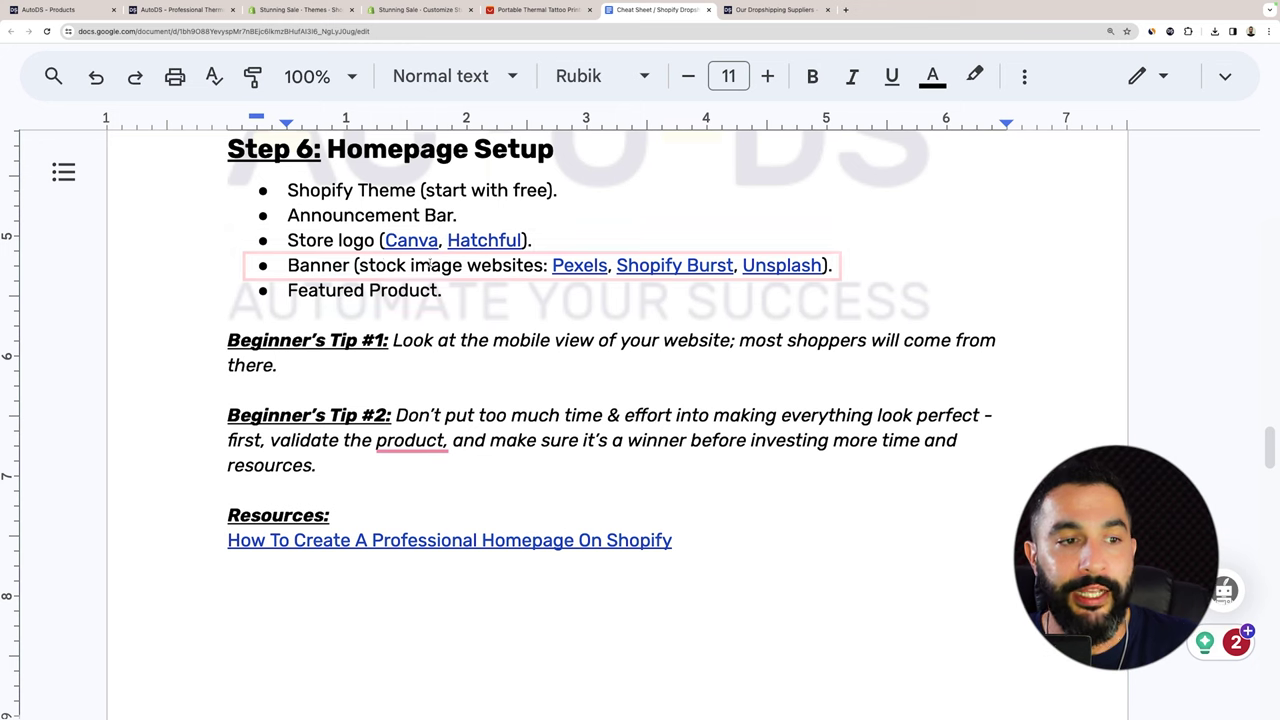
# Check the Banner item's stock image sites, then return to the Shopify Themes page.
pyautogui.doubleClick(318, 265)
pyautogui.click(407, 265)
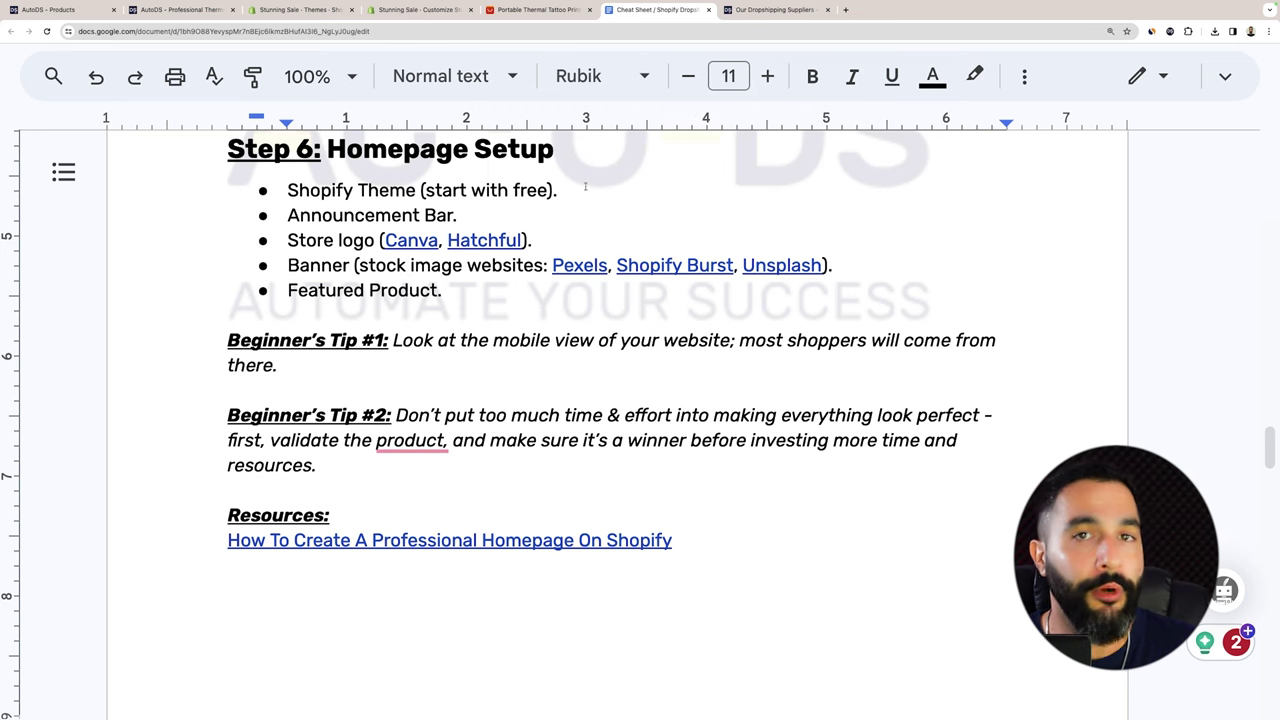
pyautogui.click(425, 10)
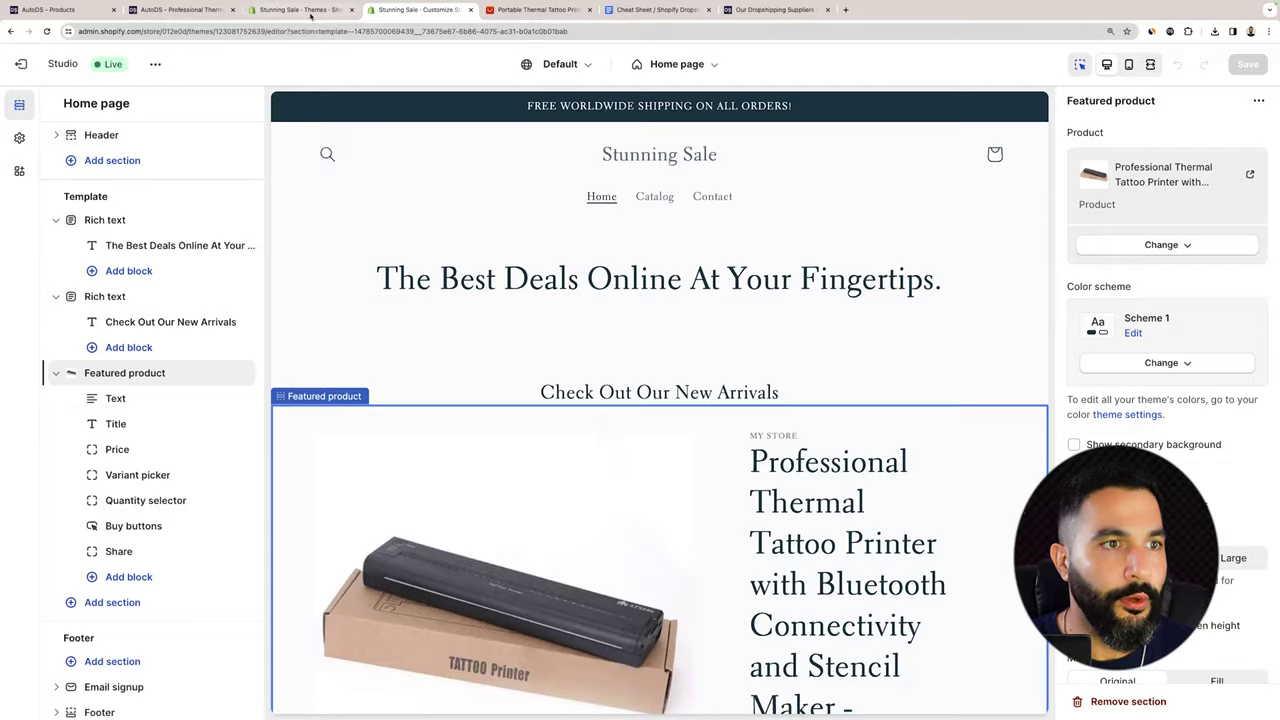
pyautogui.click(305, 12)
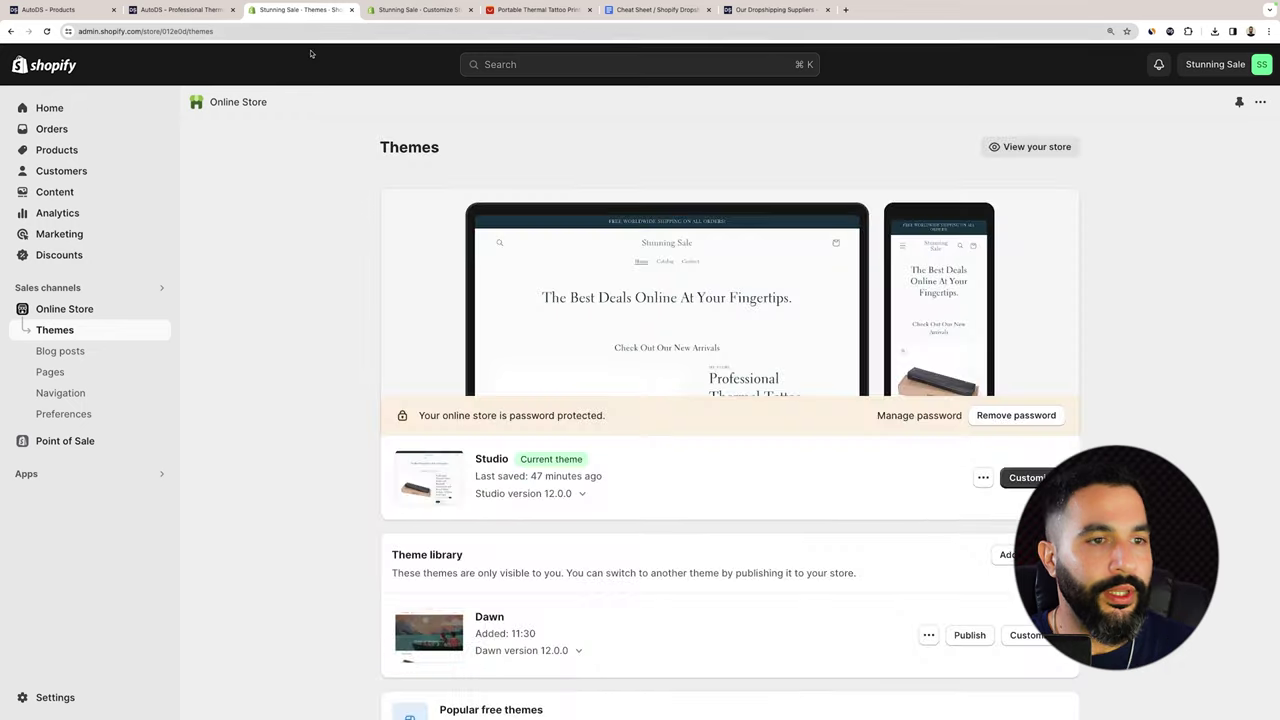
# Open the live storefront and scroll through its homepage.
pyautogui.click(1029, 146)
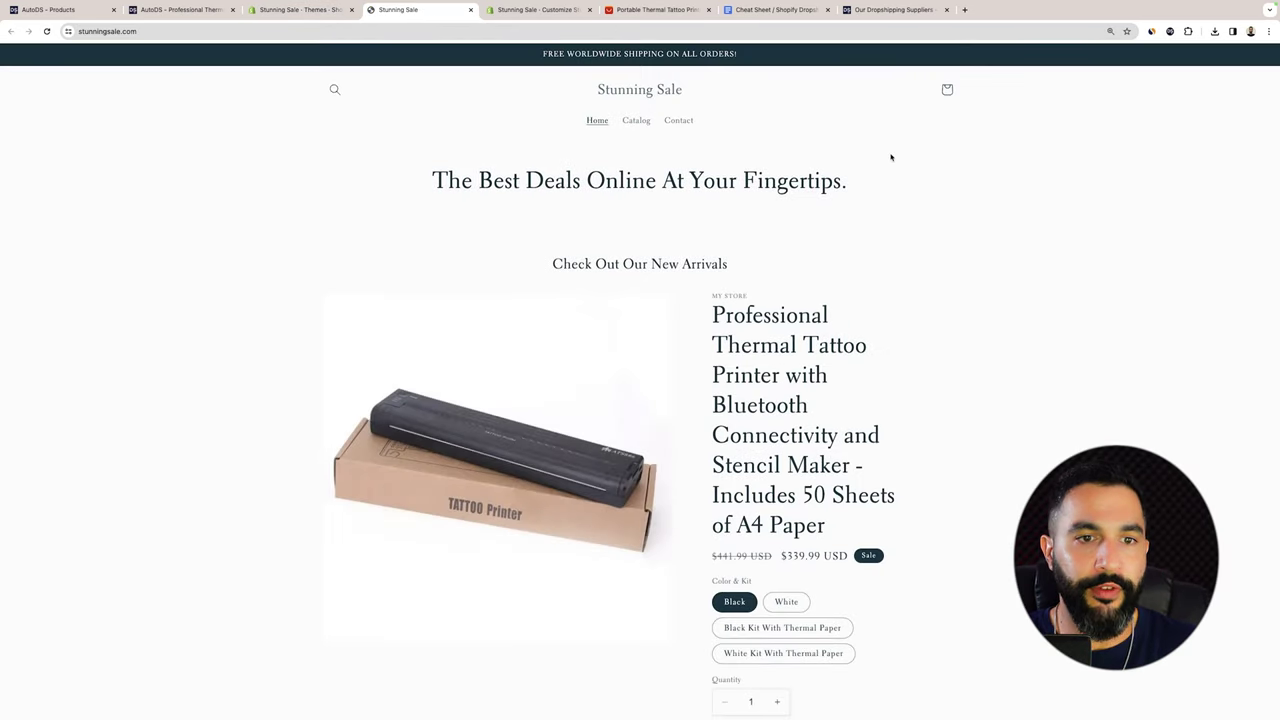
pyautogui.scroll(-5, 897, 163)
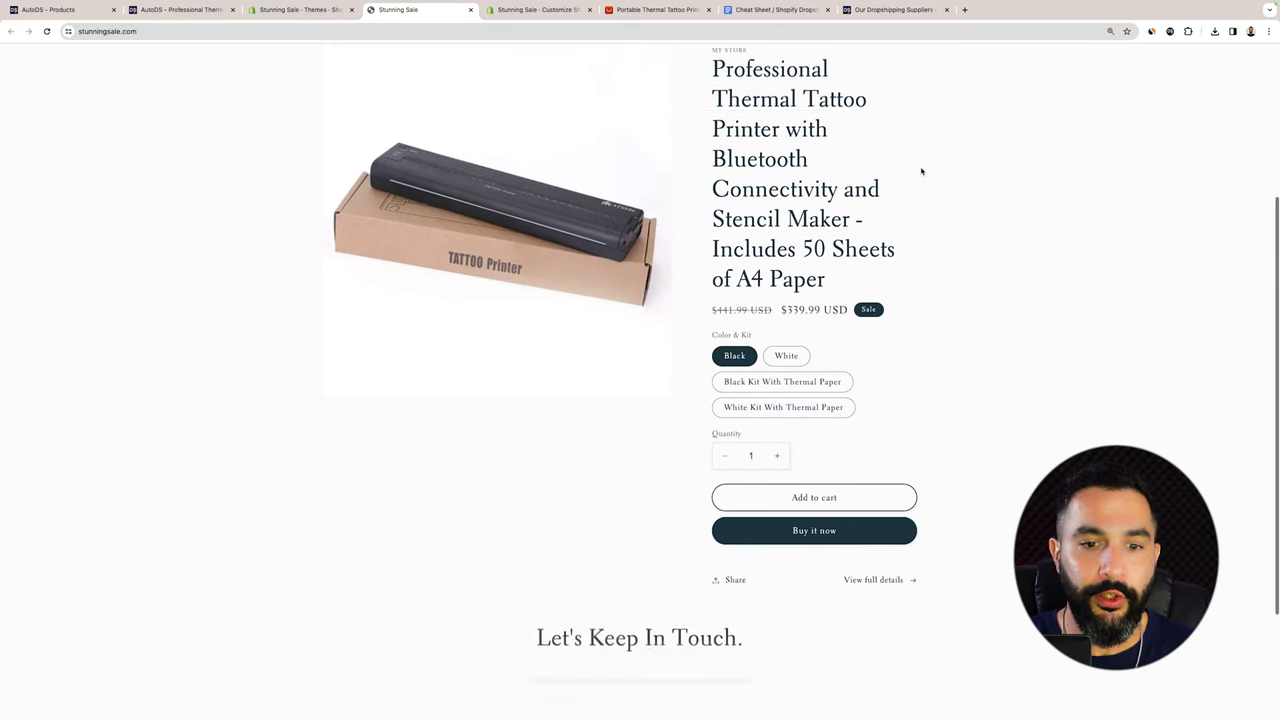
pyautogui.scroll(5, 921, 171)
pyautogui.scroll(-3, 707, 210)
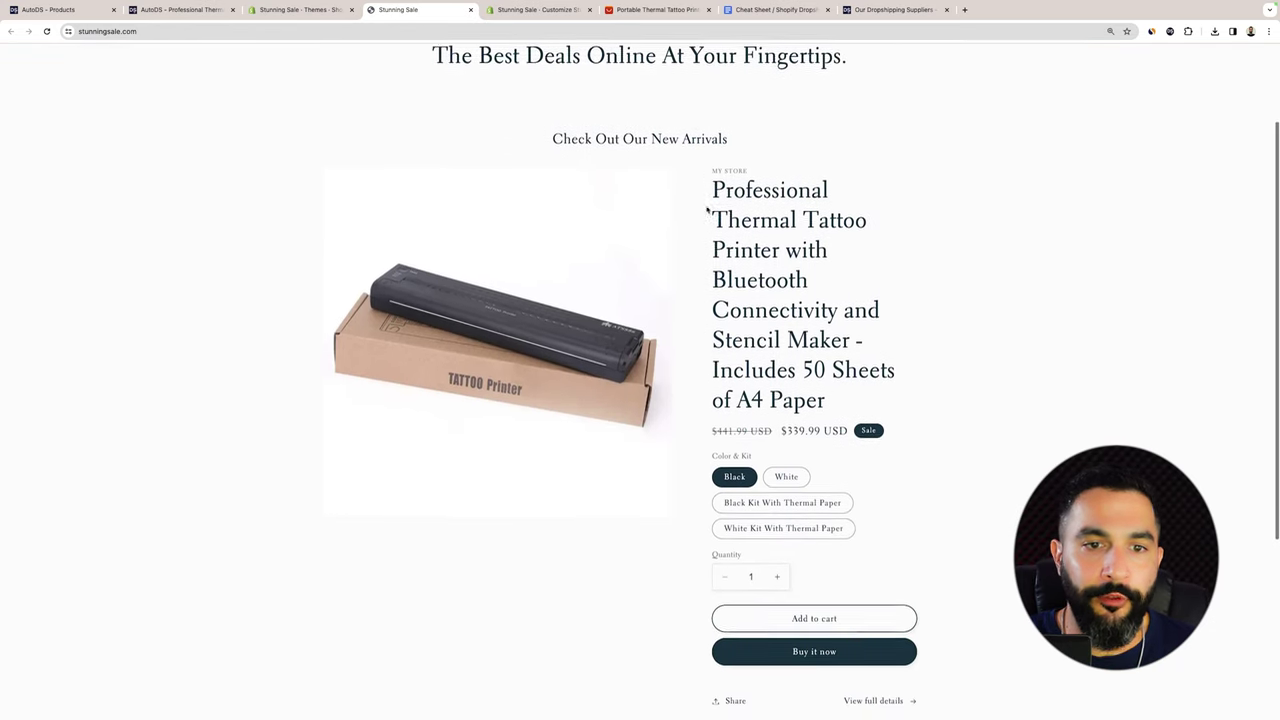
pyautogui.scroll(3, 603, 280)
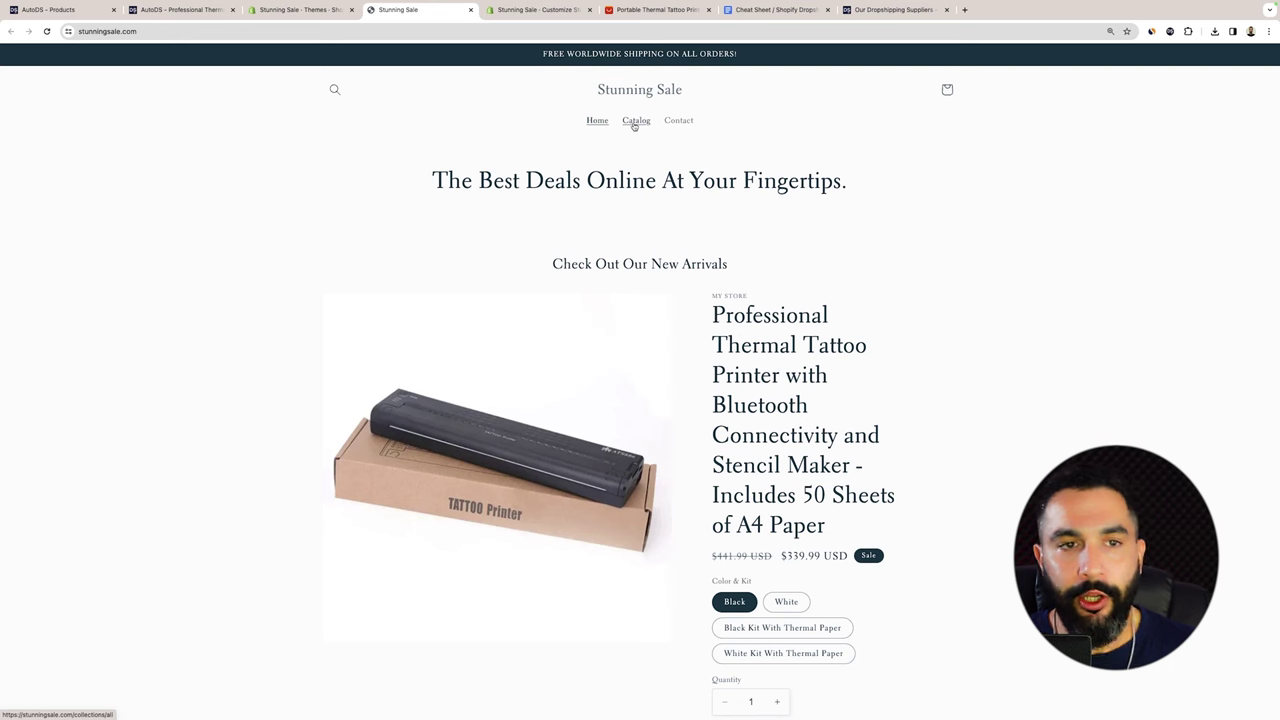
# Open the catalog and view the Professional Thermal Tattoo Printer's product page at $339.99.
pyautogui.click(633, 122)
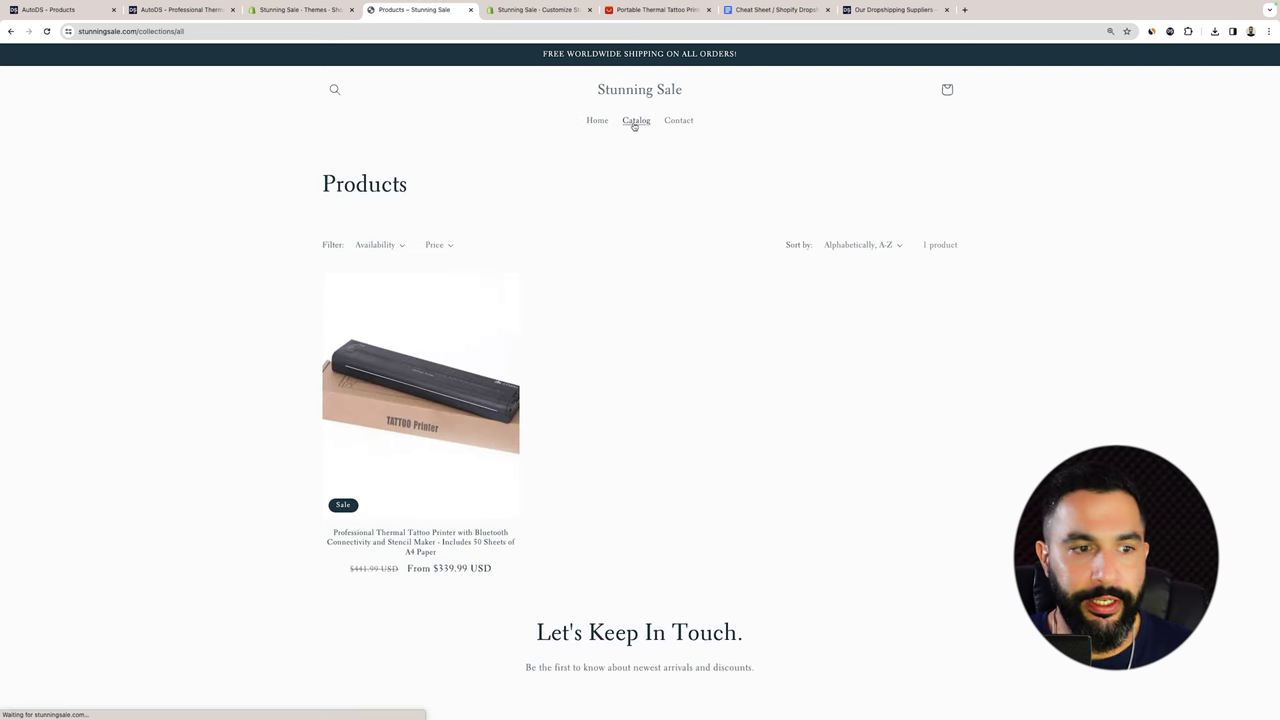
pyautogui.click(425, 541)
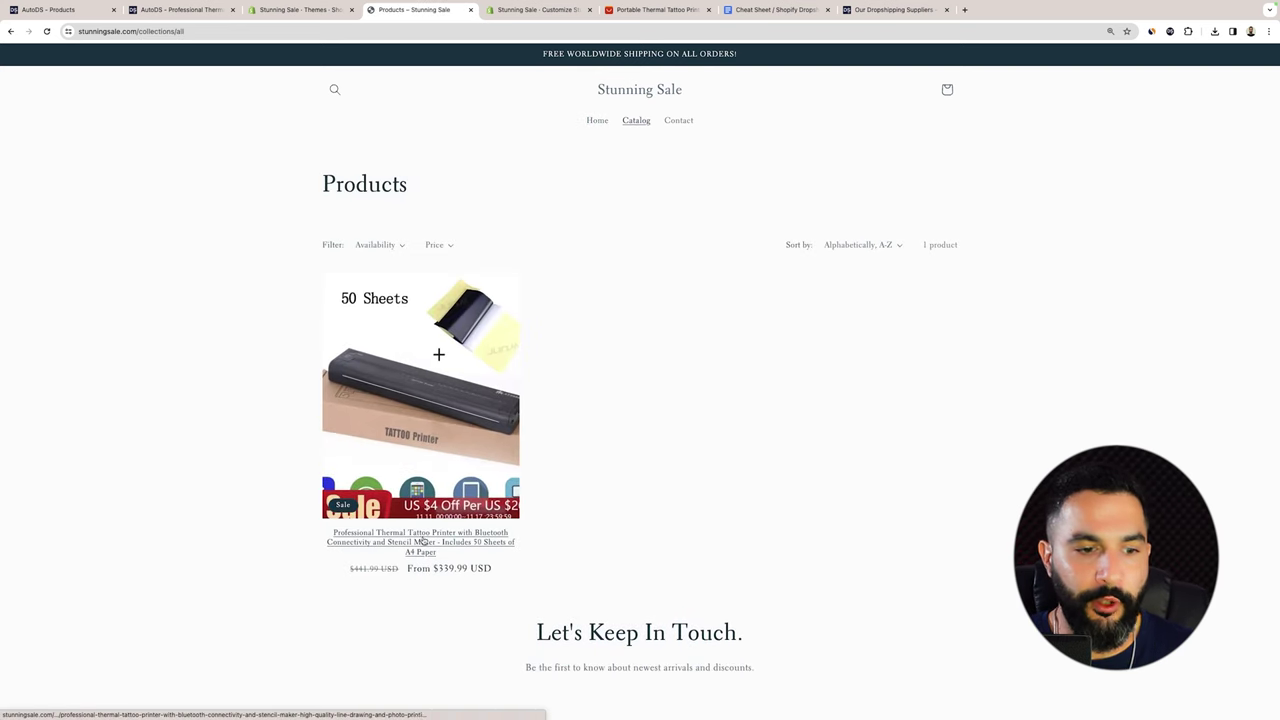
pyautogui.scroll(-3, 820, 252)
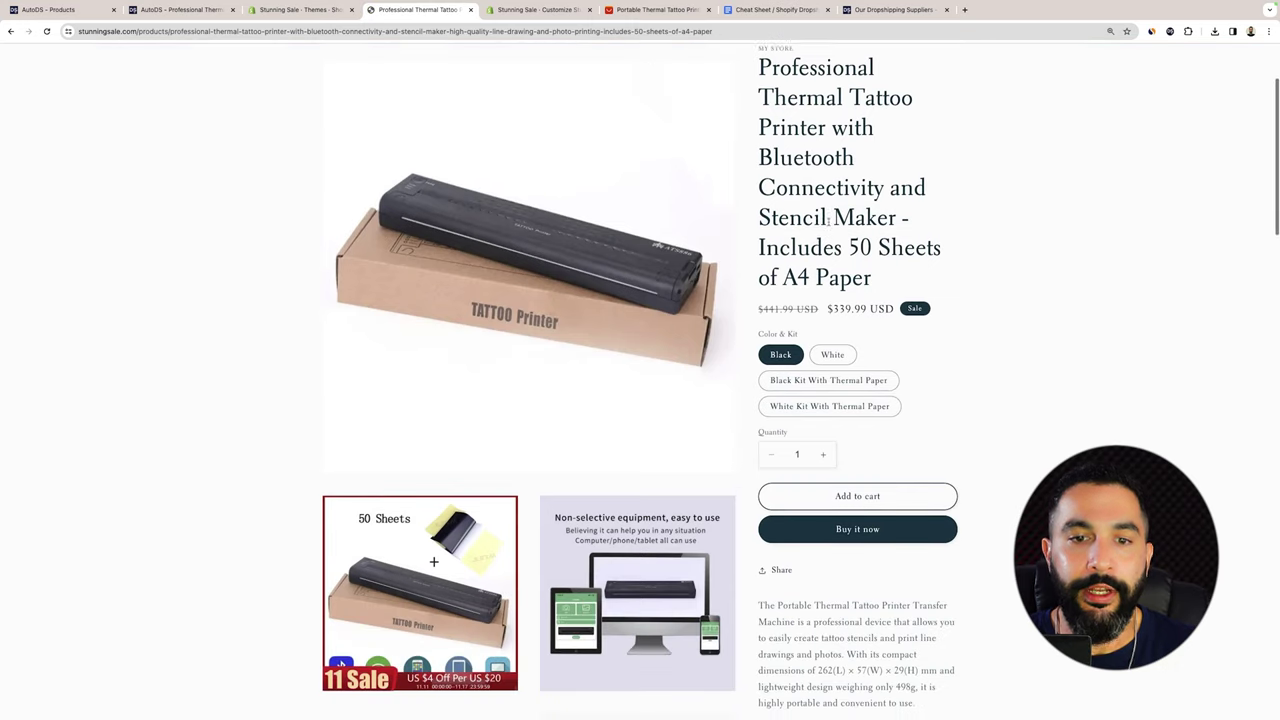
pyautogui.scroll(3, 836, 205)
pyautogui.scroll(1, 836, 205)
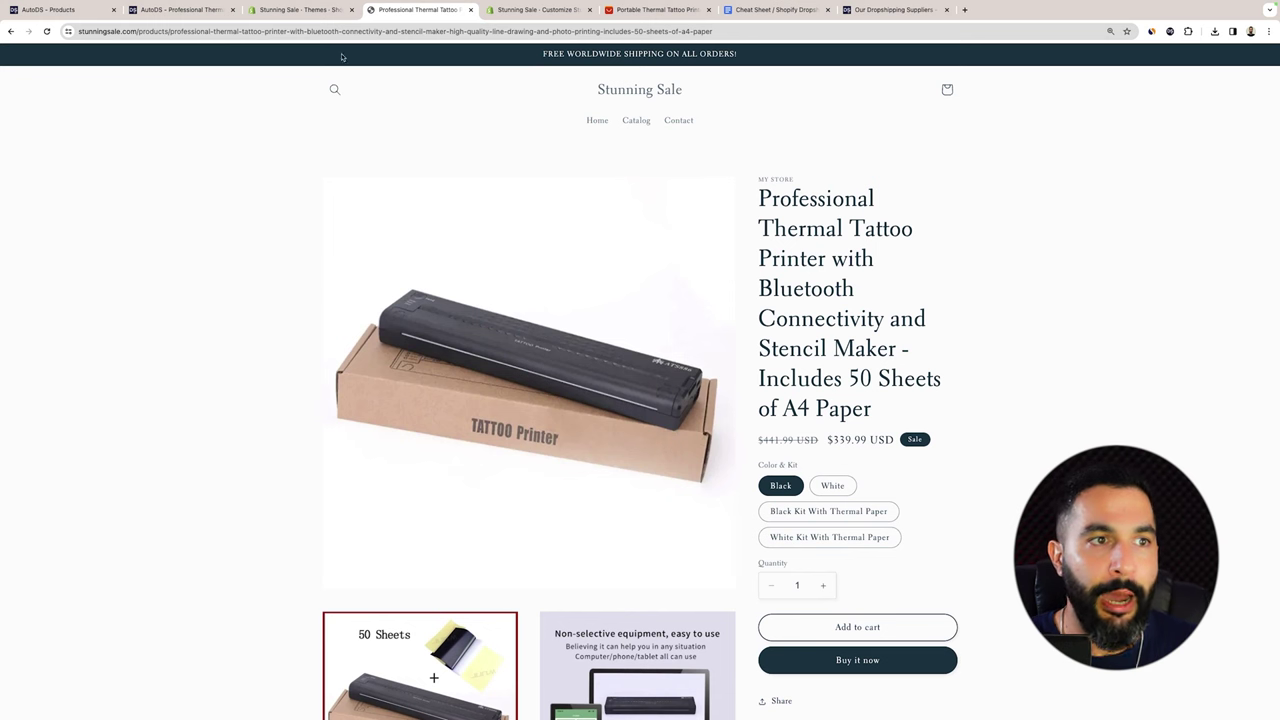
# Look over the Shopify Themes page, then return to the tattoo printer's product page.
pyautogui.click(300, 9)
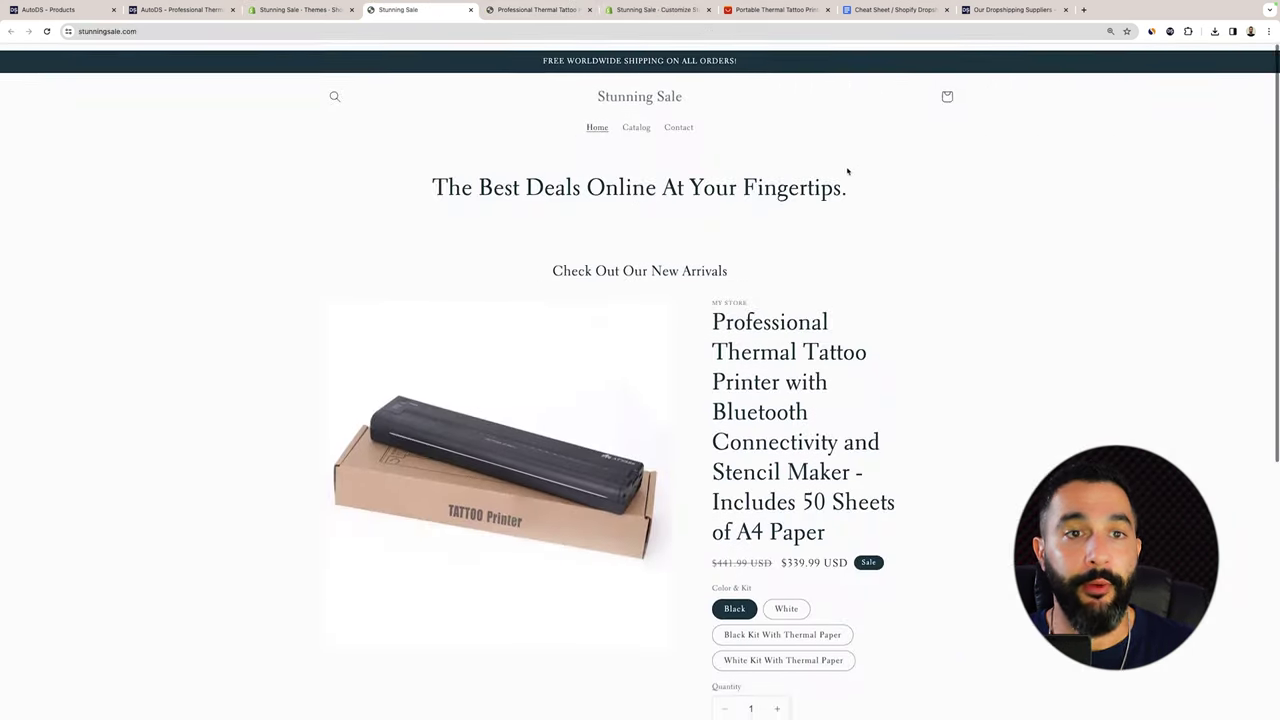
pyautogui.scroll(-5, 846, 171)
pyautogui.scroll(-1, 830, 163)
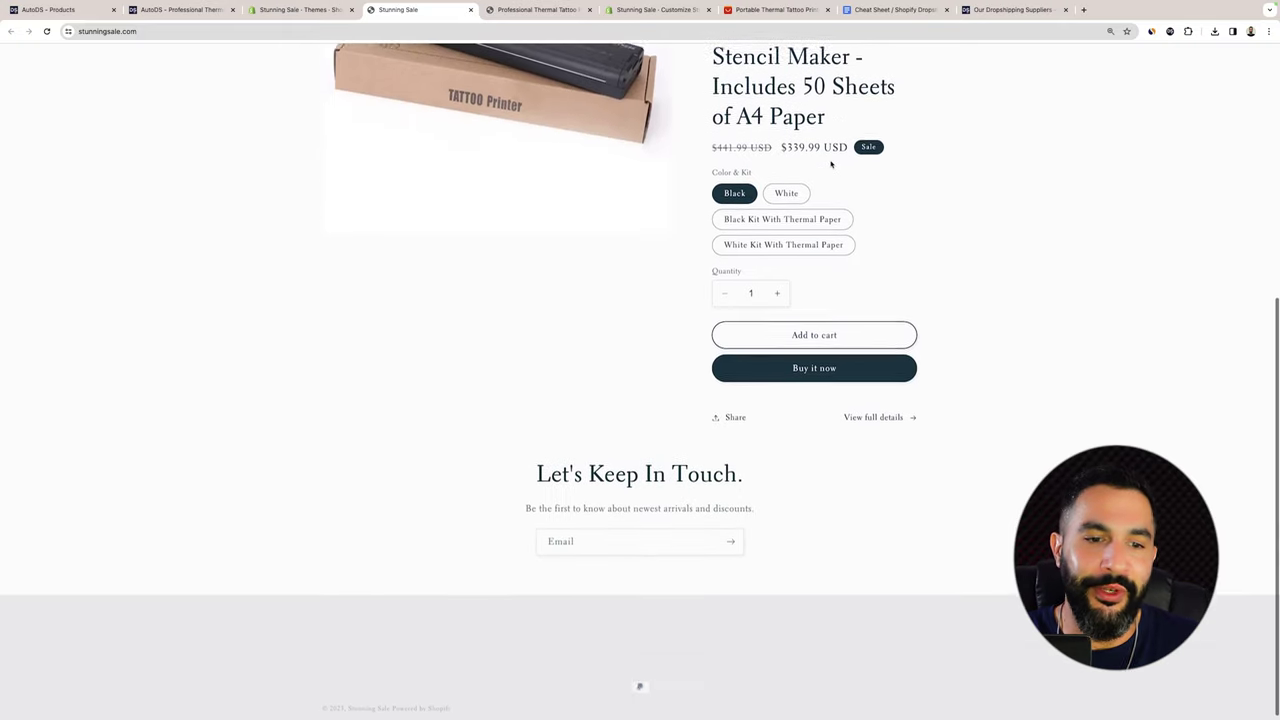
pyautogui.scroll(5, 835, 238)
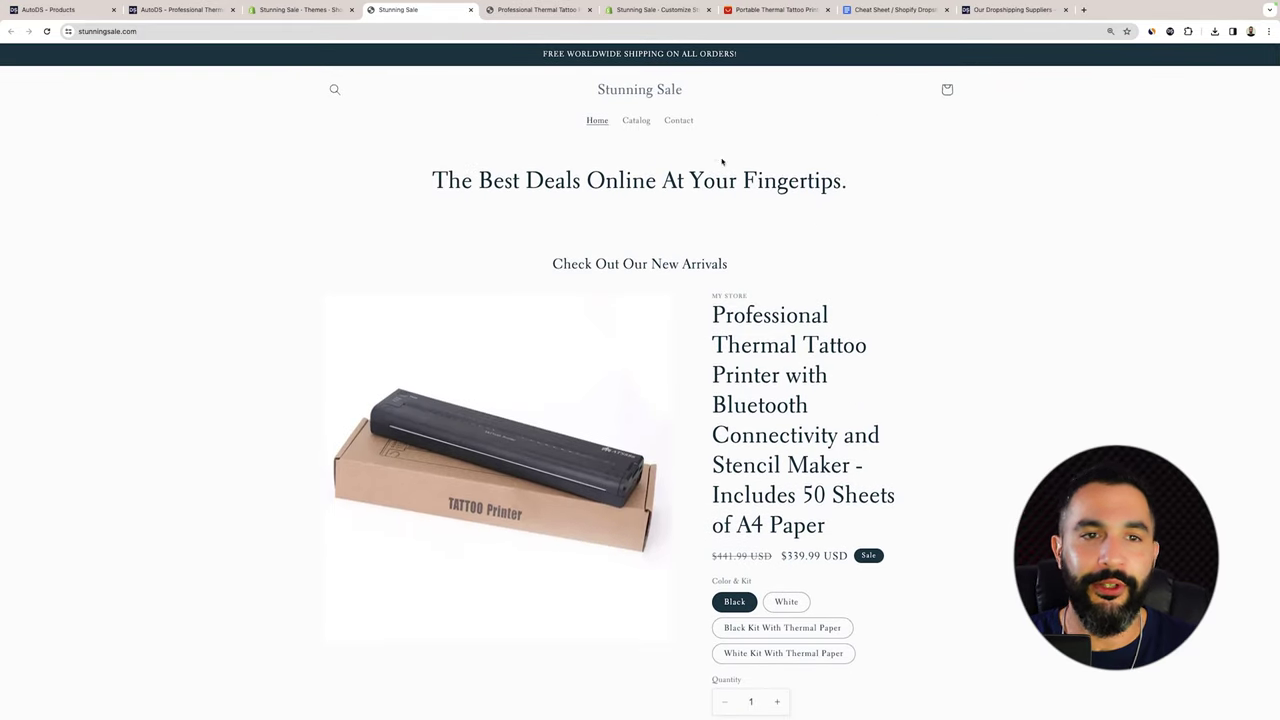
pyautogui.click(563, 13)
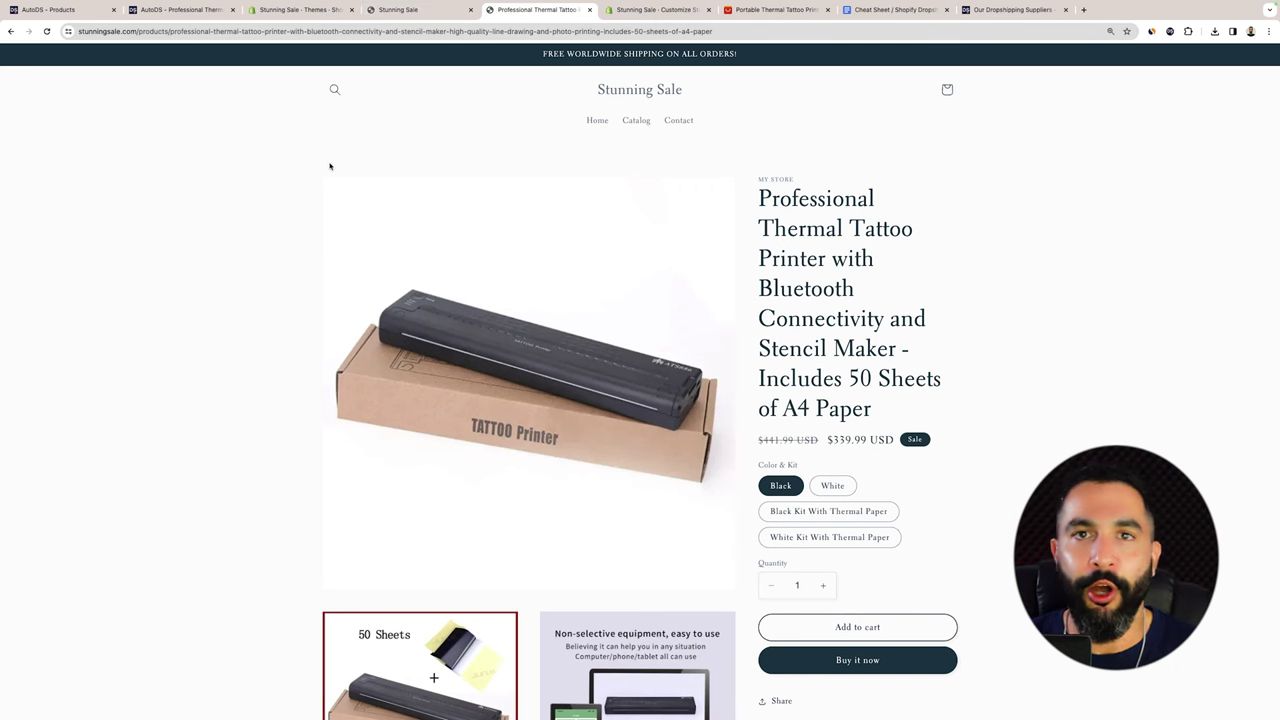
# Tick off Step 6's Shopify Theme, Announcement Bar, Store logo, Banner and Featured Product items.
pyautogui.press('super+8')
pyautogui.moveTo(557, 206); pyautogui.dragTo(358, 210)
pyautogui.moveTo(459, 229); pyautogui.dragTo(288, 230)
pyautogui.moveTo(535, 255); pyautogui.dragTo(314, 255)
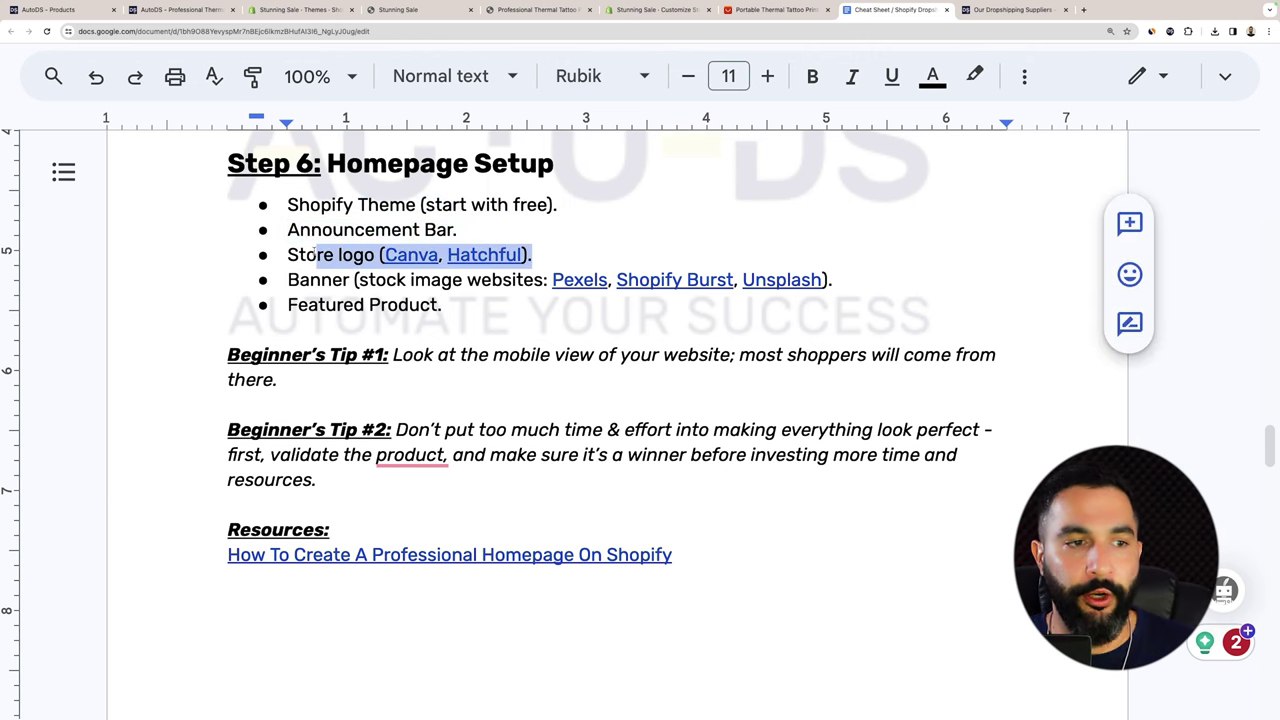
pyautogui.moveTo(832, 281); pyautogui.dragTo(358, 281)
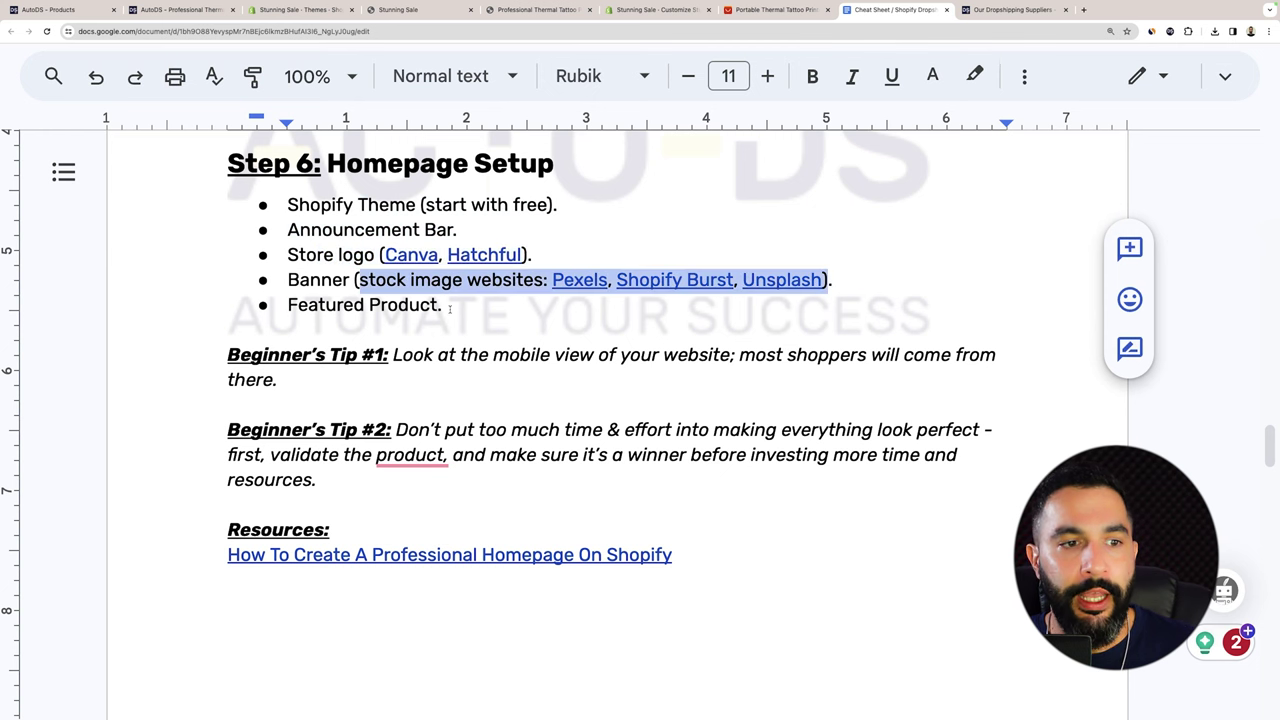
pyautogui.moveTo(450, 309); pyautogui.dragTo(252, 304)
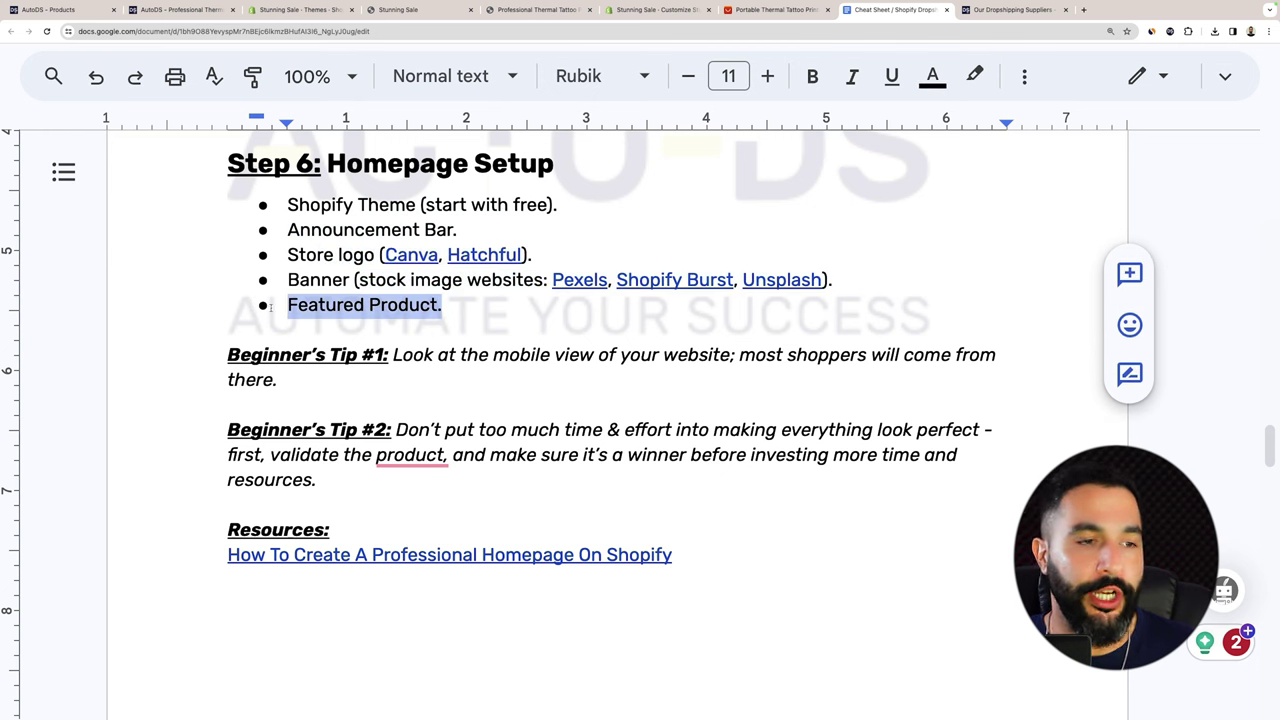
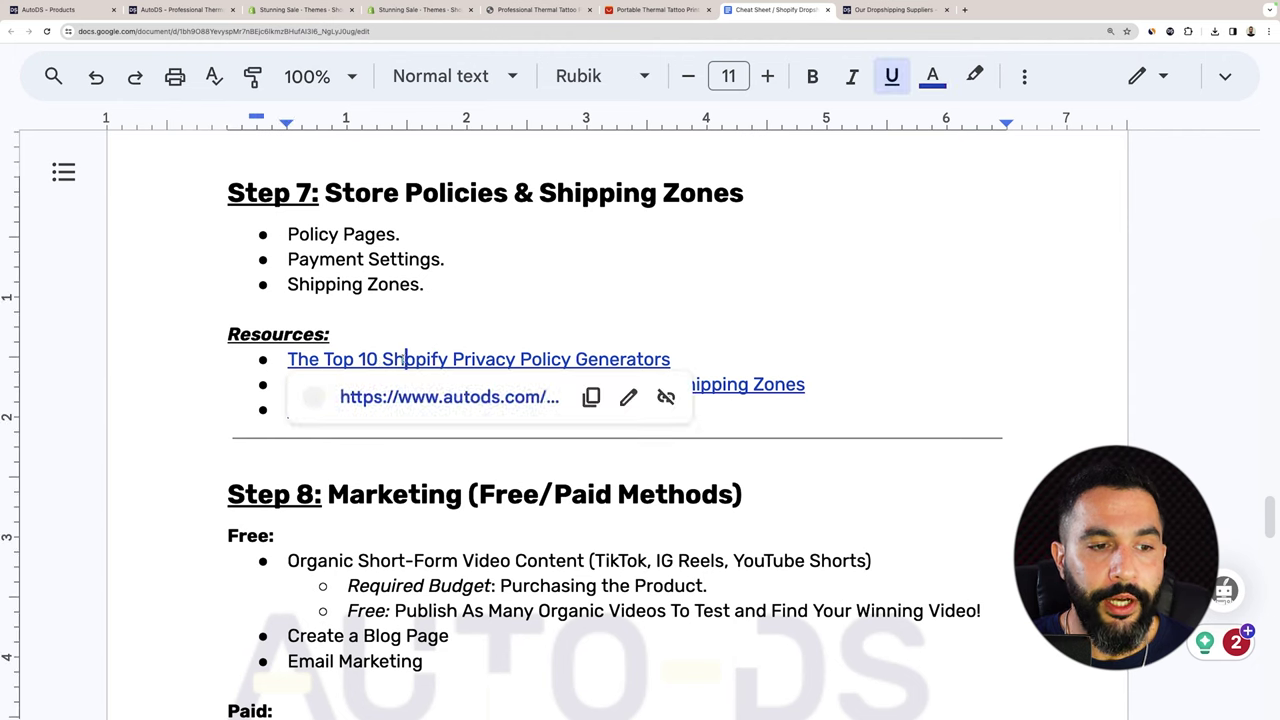
# Open the AutoDS top-10 privacy policy generators article and follow its Shopify Privacy Policy Generator link.
pyautogui.click(450, 397)
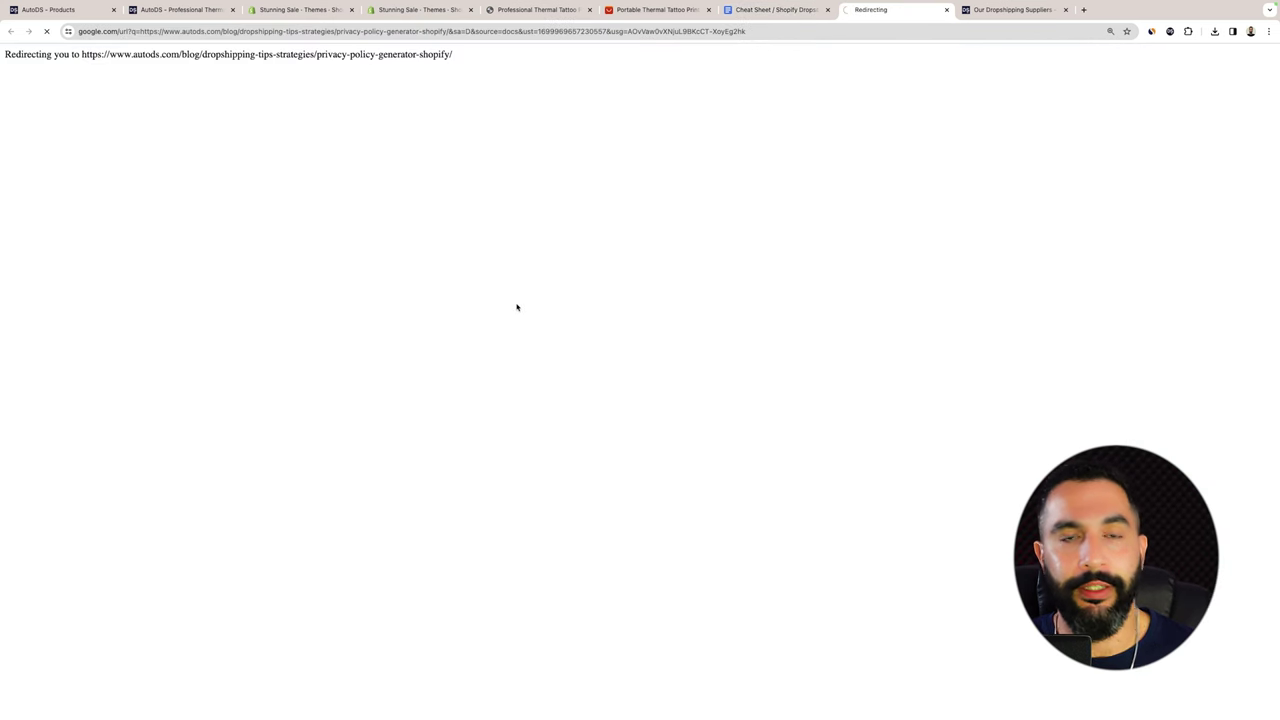
pyautogui.moveTo(857, 12); pyautogui.dragTo(655, 10)
pyautogui.scroll(-4, 606, 265)
pyautogui.scroll(-15, 606, 265)
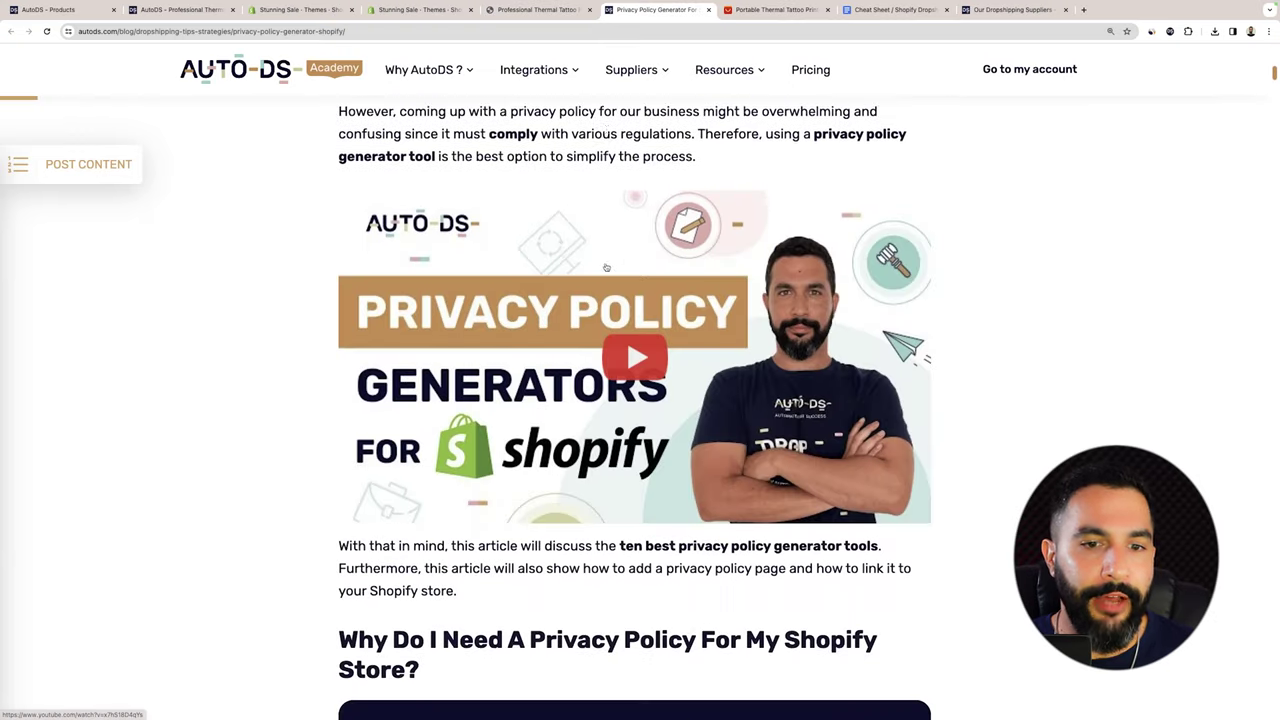
pyautogui.scroll(-9, 607, 266)
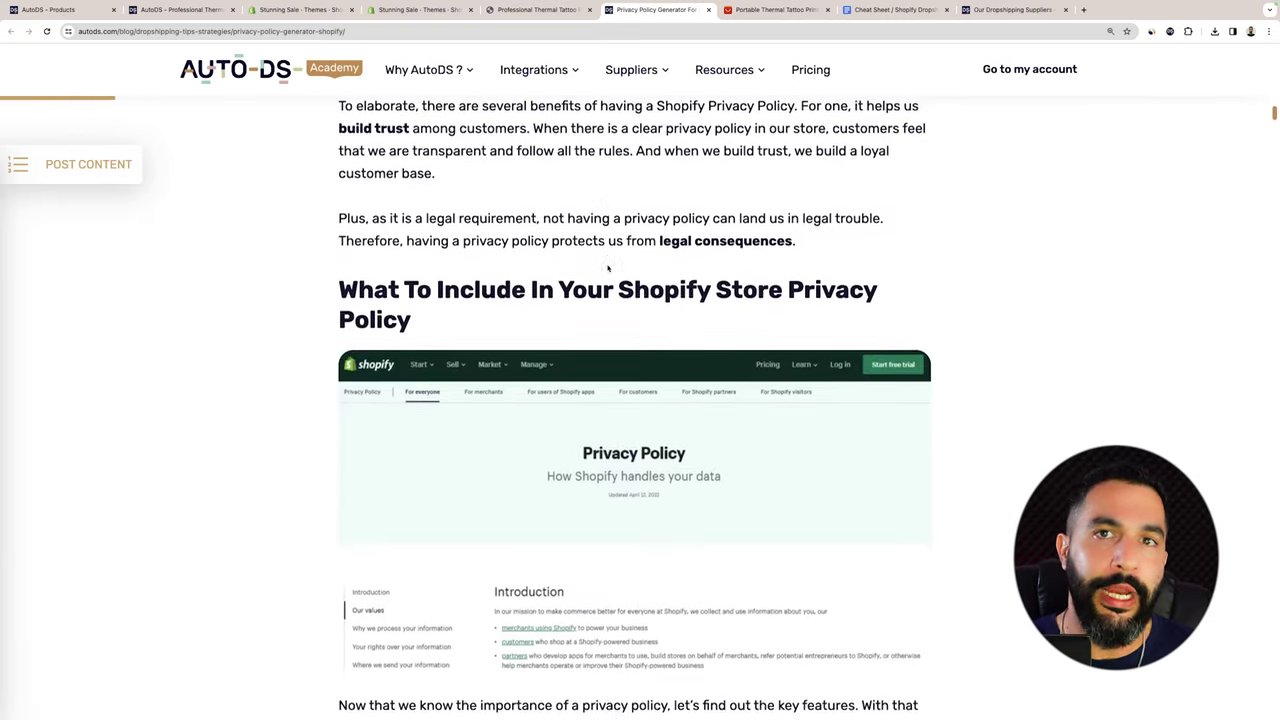
pyautogui.scroll(-11, 597, 262)
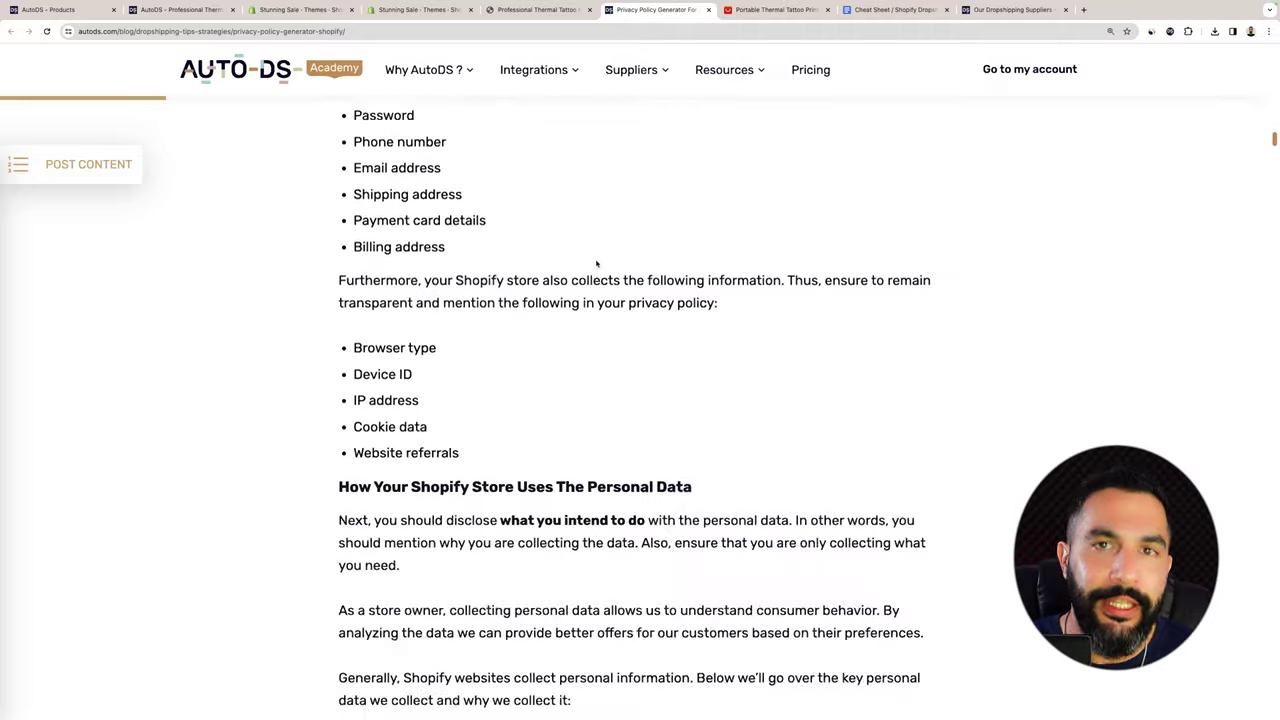
pyautogui.scroll(-20, 597, 262)
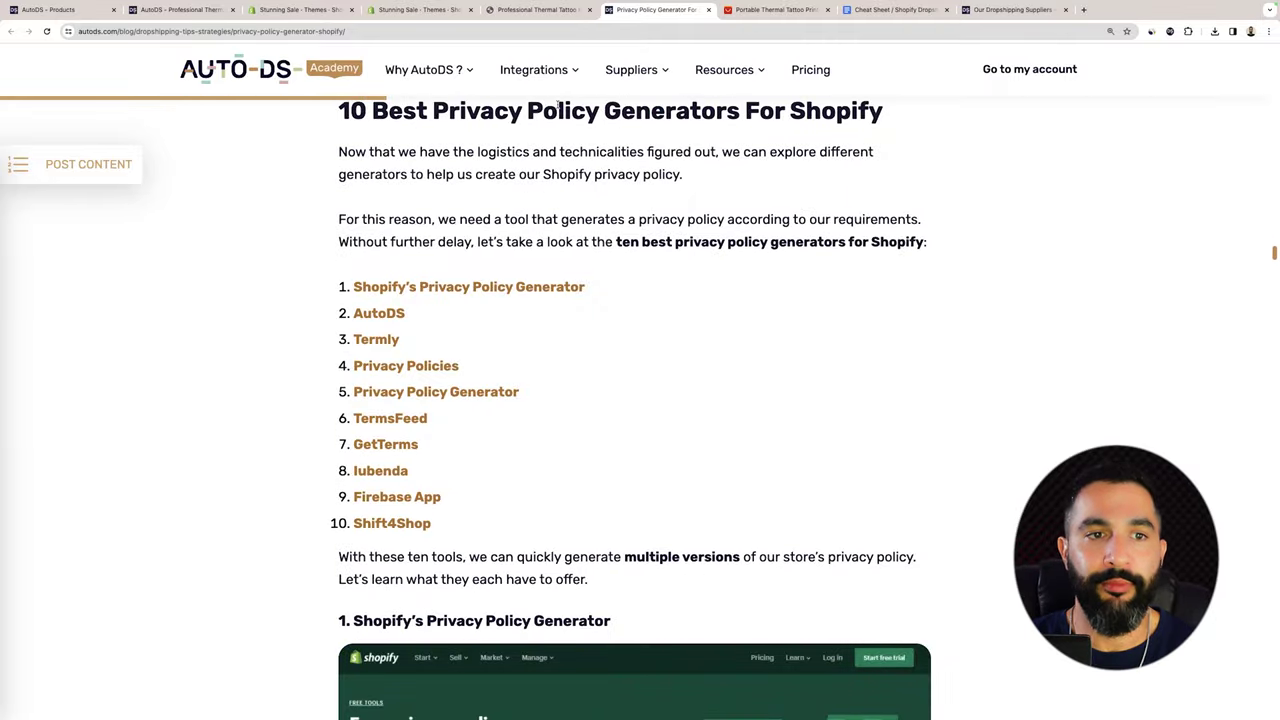
pyautogui.scroll(-7, 558, 105)
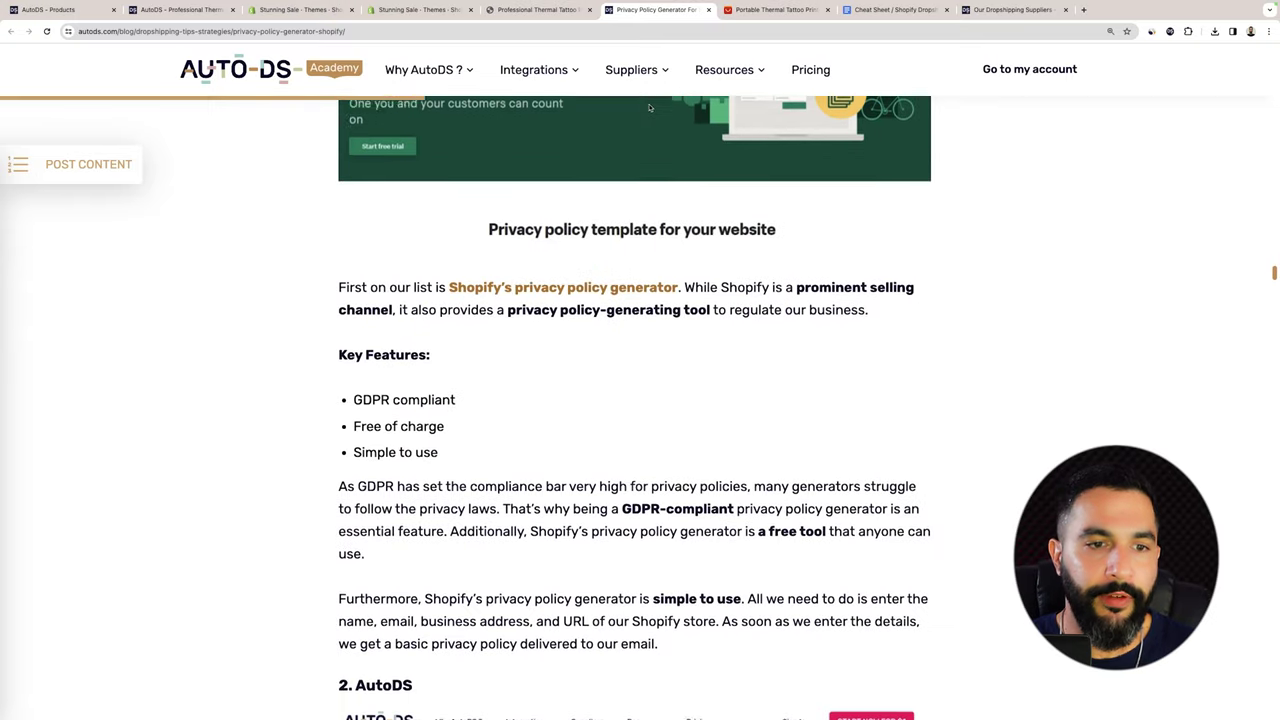
pyautogui.scroll(-1, 649, 107)
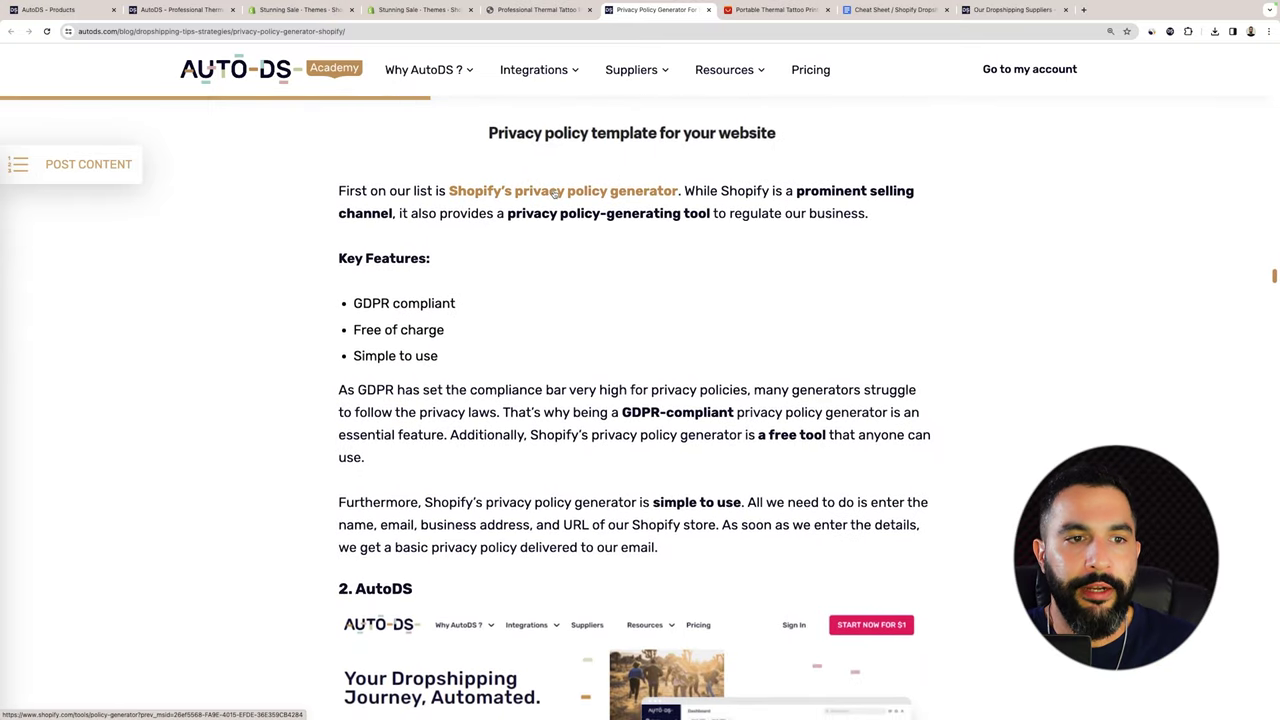
pyautogui.click(556, 193)
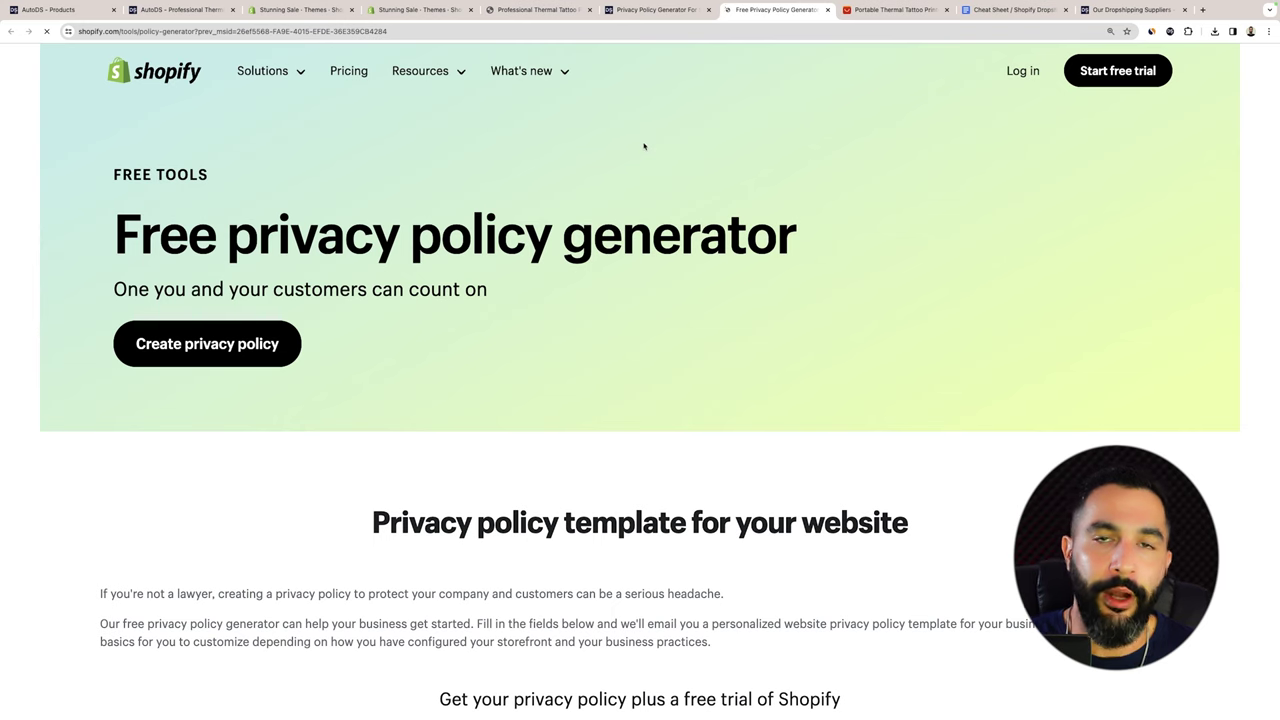
# Look over the generator's company and website information form, then return to the Stunning Sale Themes tab.
pyautogui.scroll(-2, 644, 148)
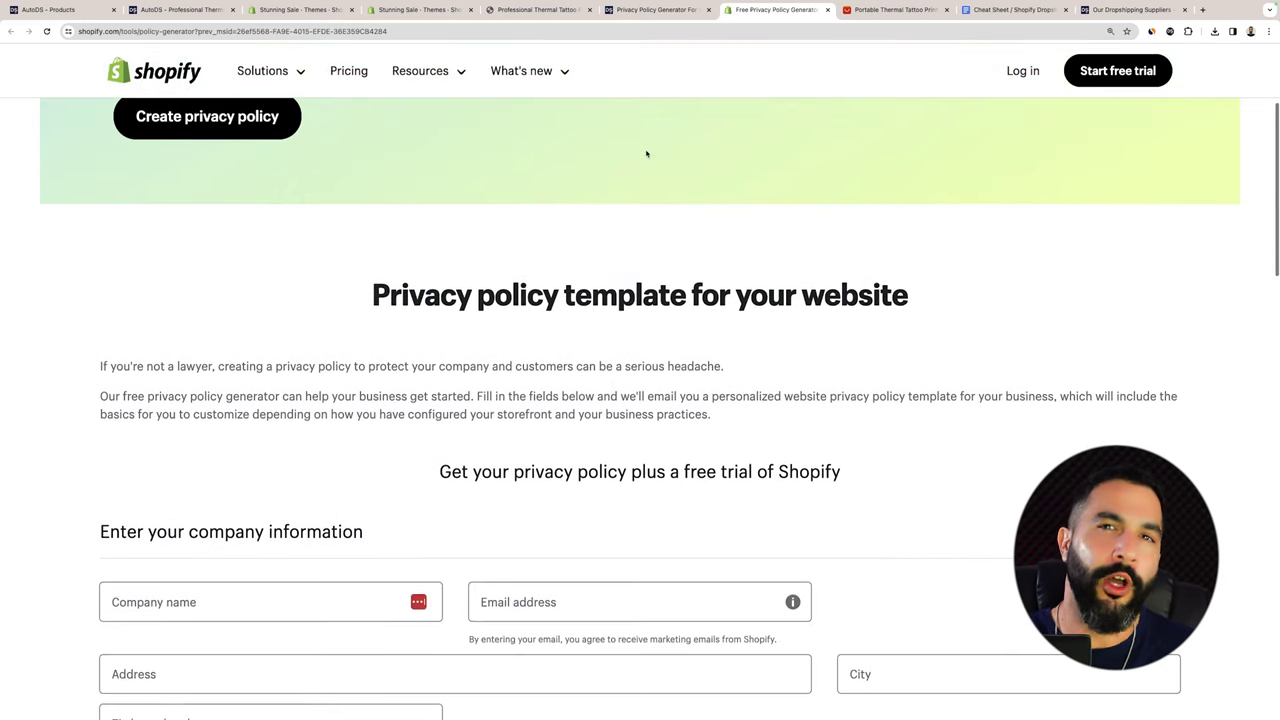
pyautogui.scroll(2, 646, 153)
pyautogui.scroll(-3, 646, 153)
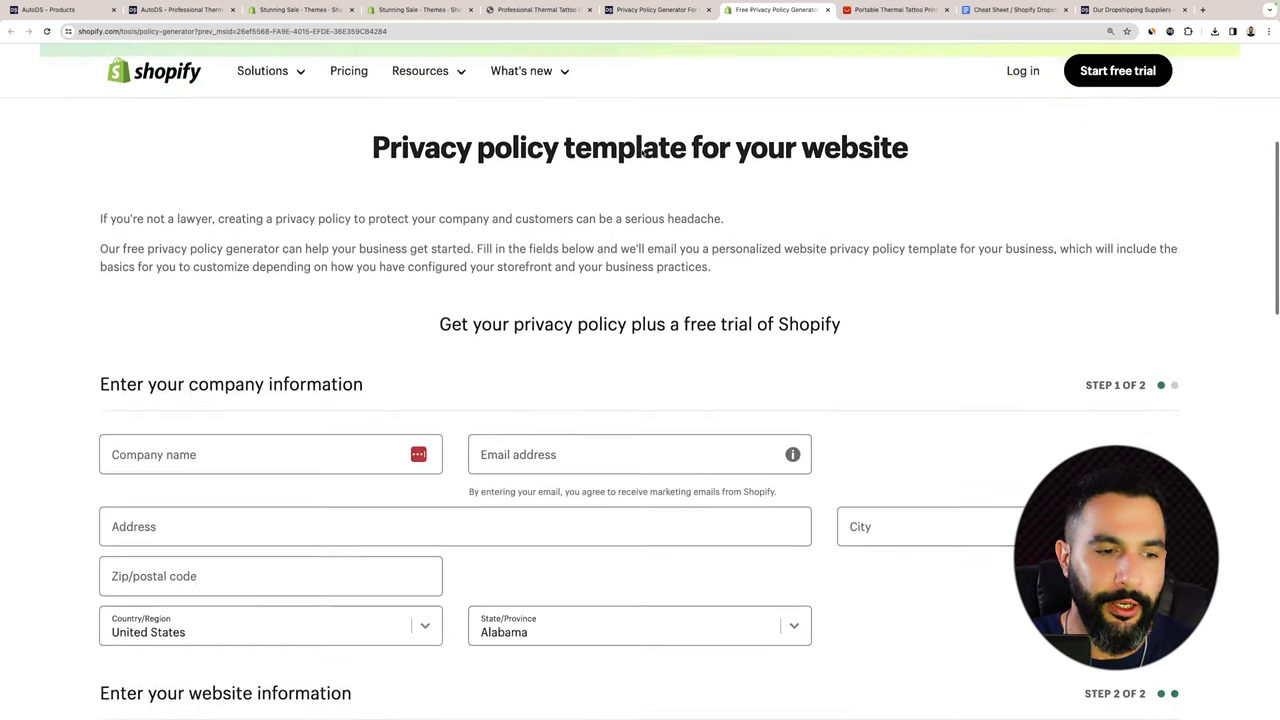
pyautogui.scroll(3, 321, 369)
pyautogui.click(220, 313)
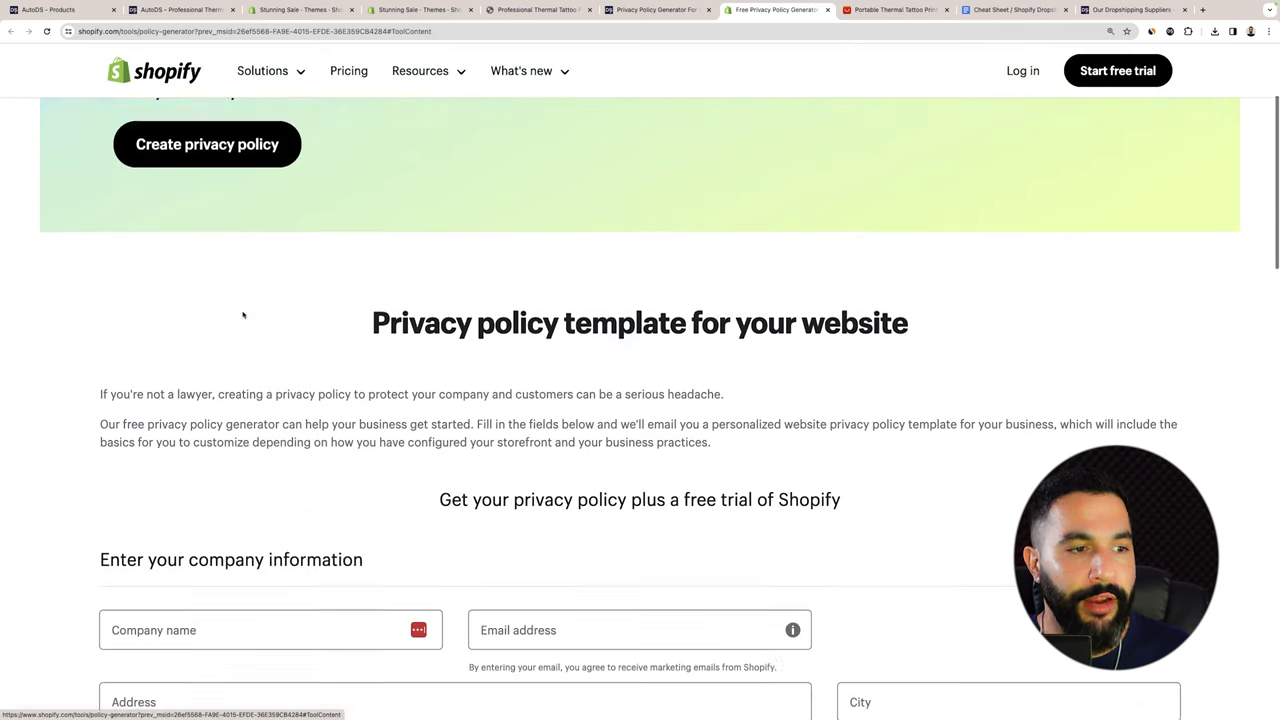
pyautogui.scroll(-6, 614, 329)
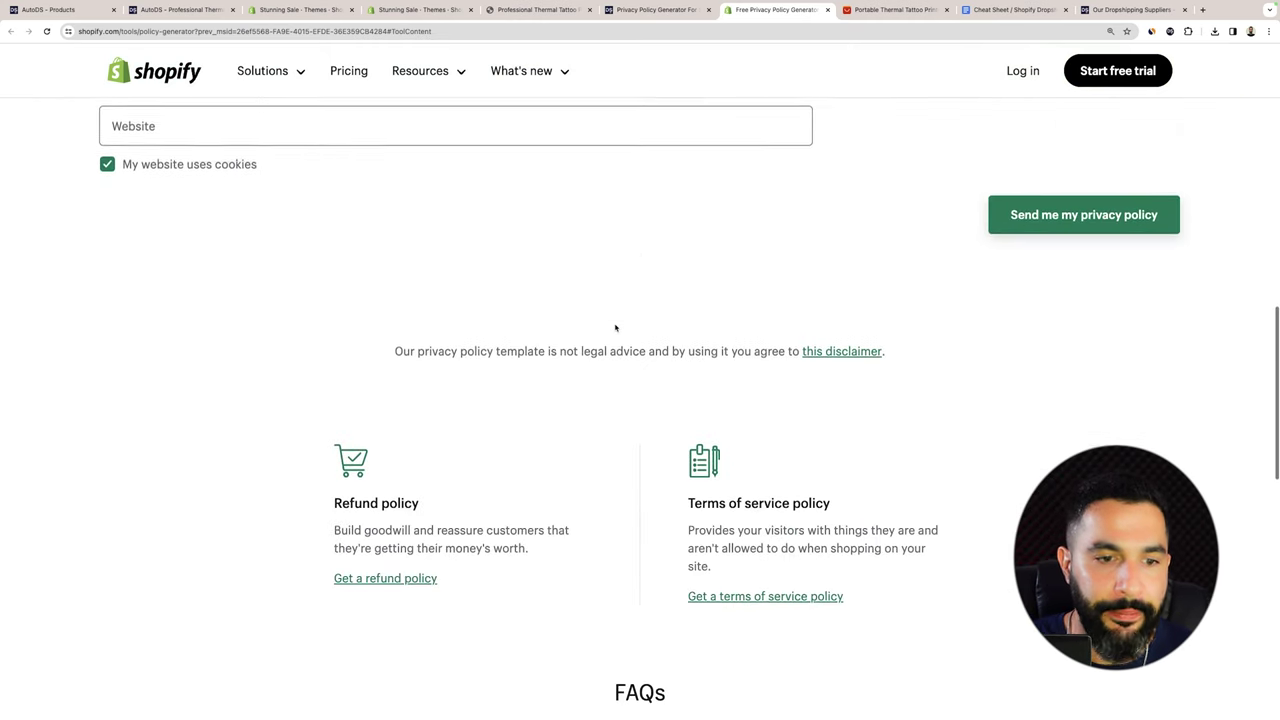
pyautogui.scroll(-3, 716, 300)
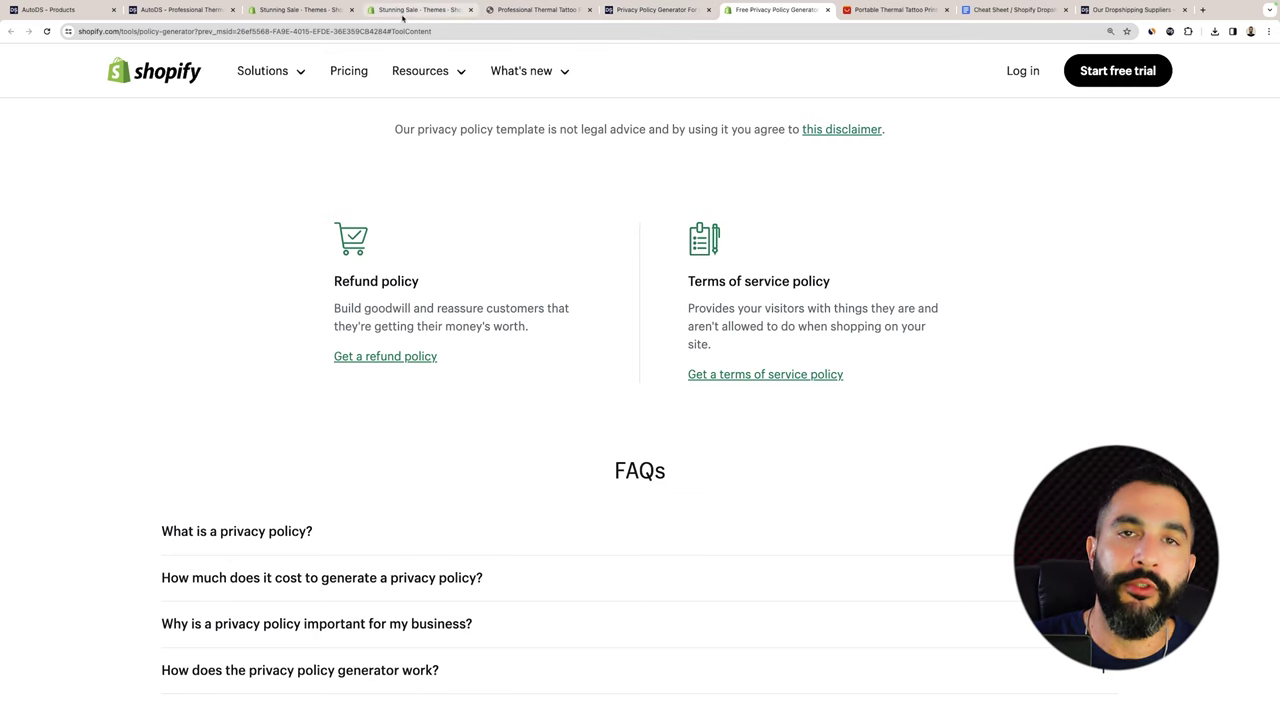
pyautogui.click(300, 10)
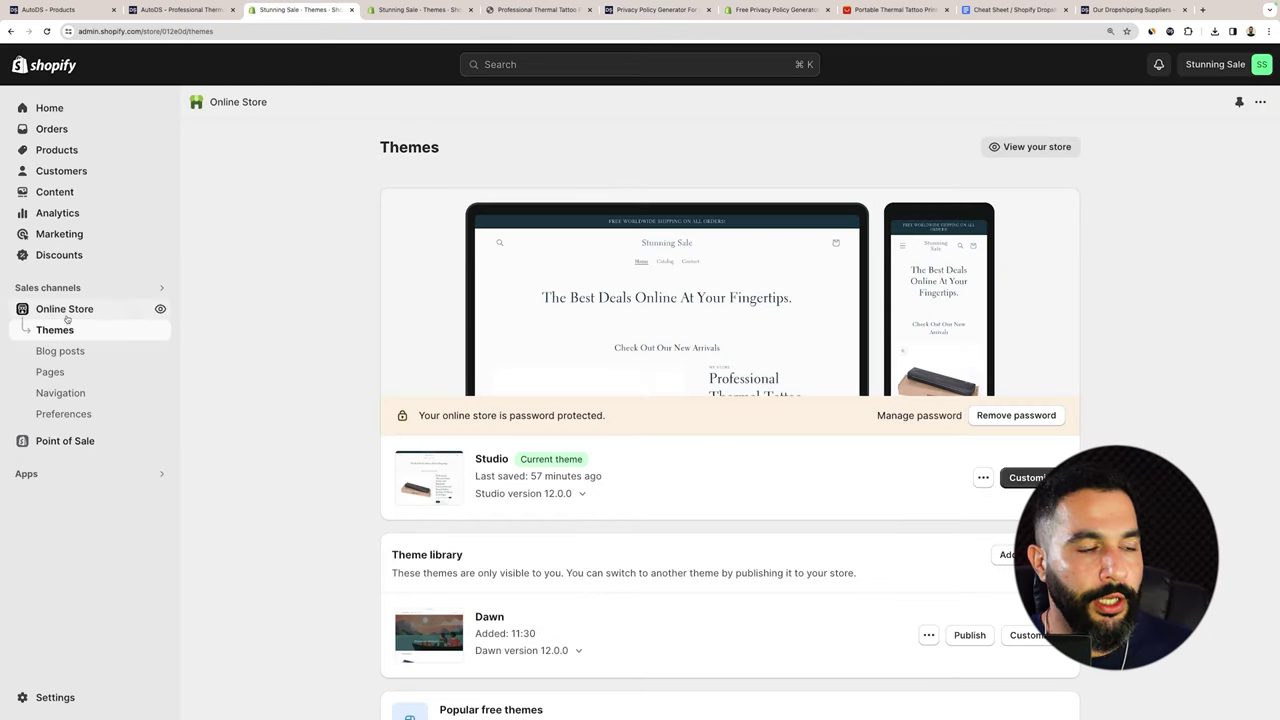
# Uncheck 'Restrict access to visitors with the password', save, and return to Pages.
pyautogui.click(55, 372)
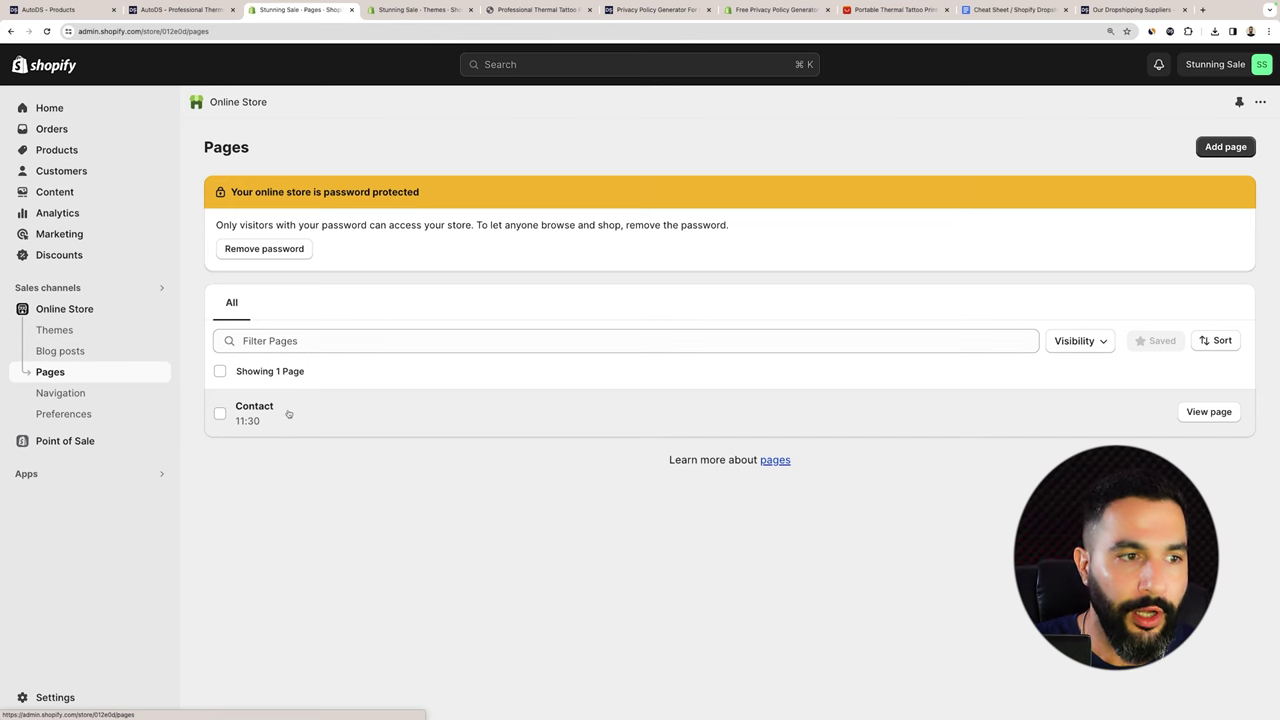
pyautogui.click(288, 256)
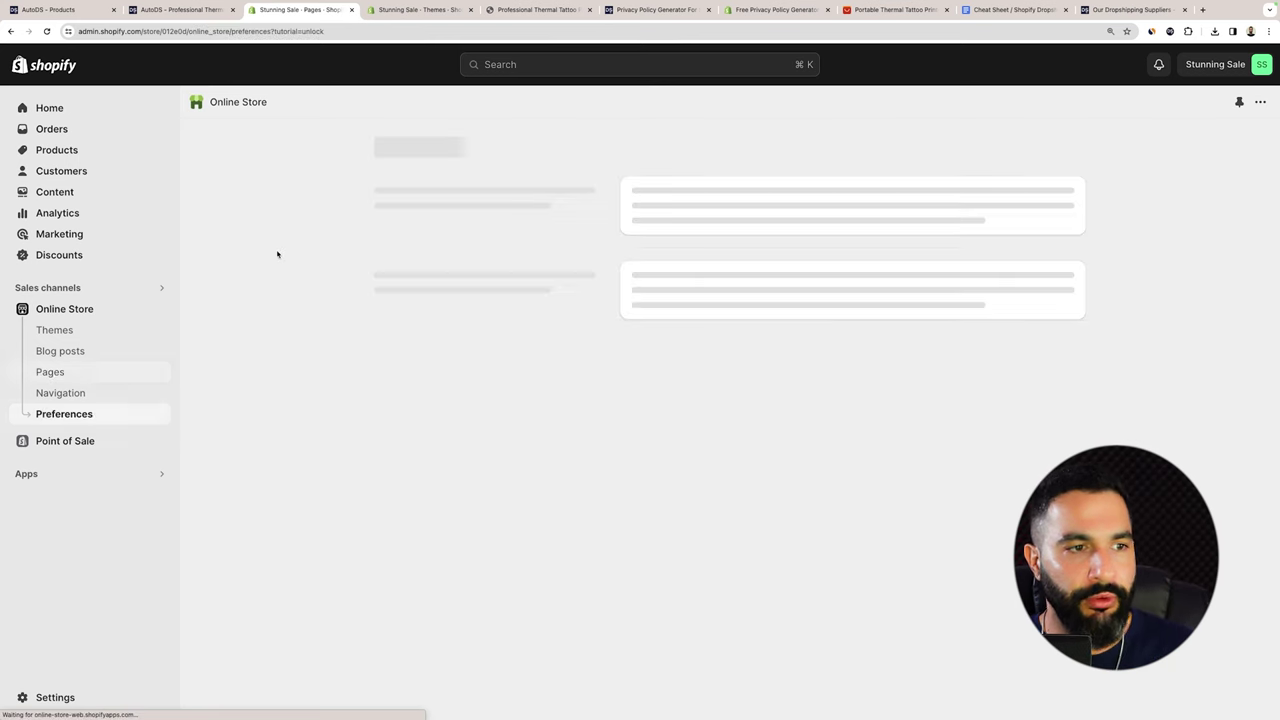
pyautogui.scroll(-3, 710, 260)
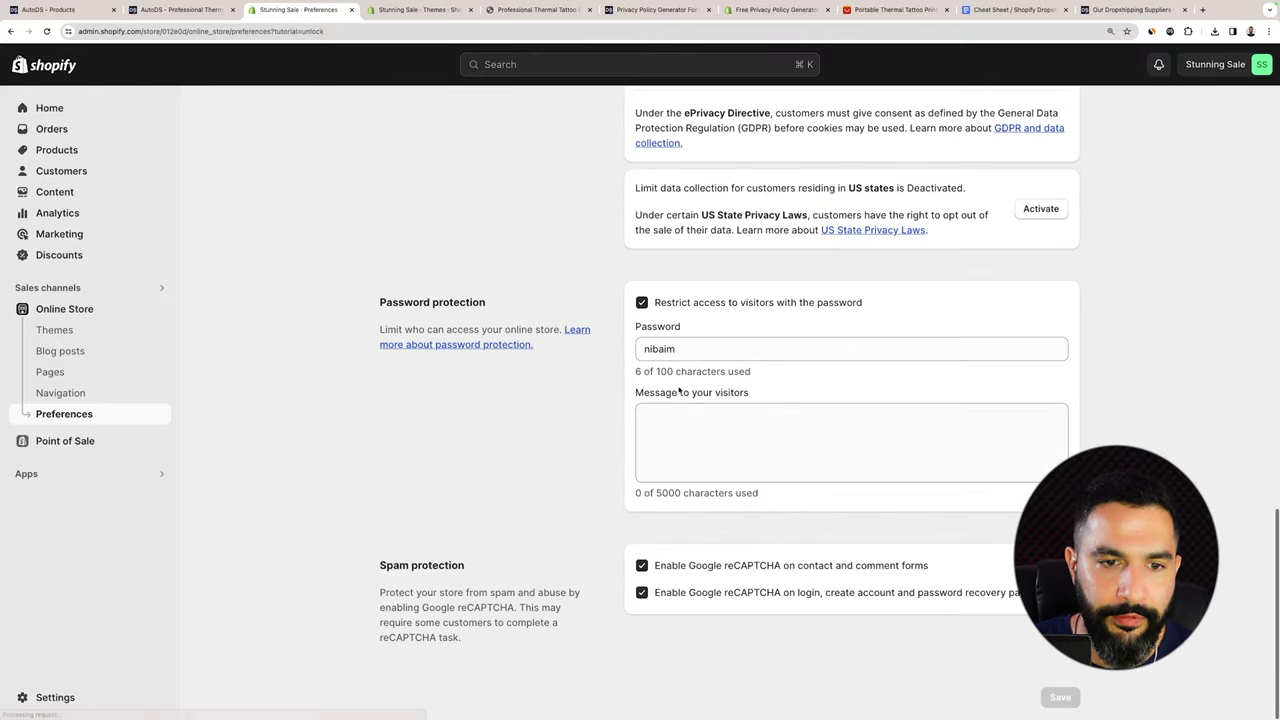
pyautogui.click(655, 306)
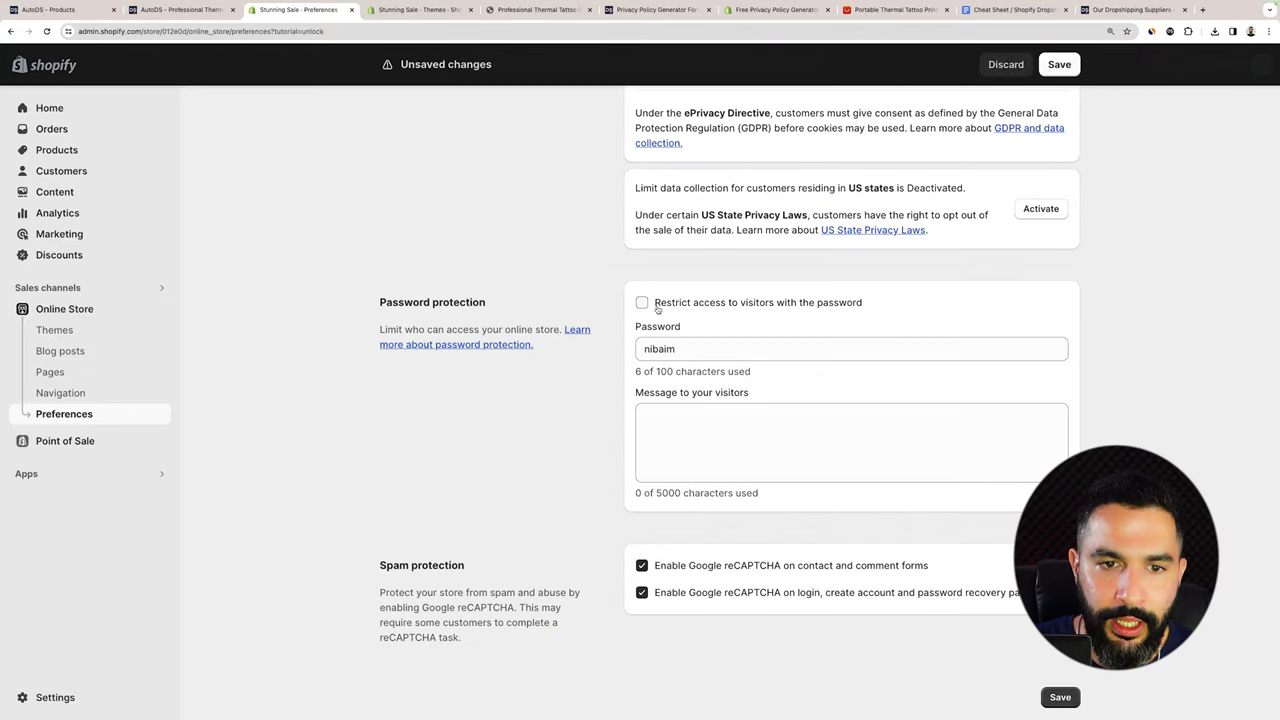
pyautogui.click(1060, 696)
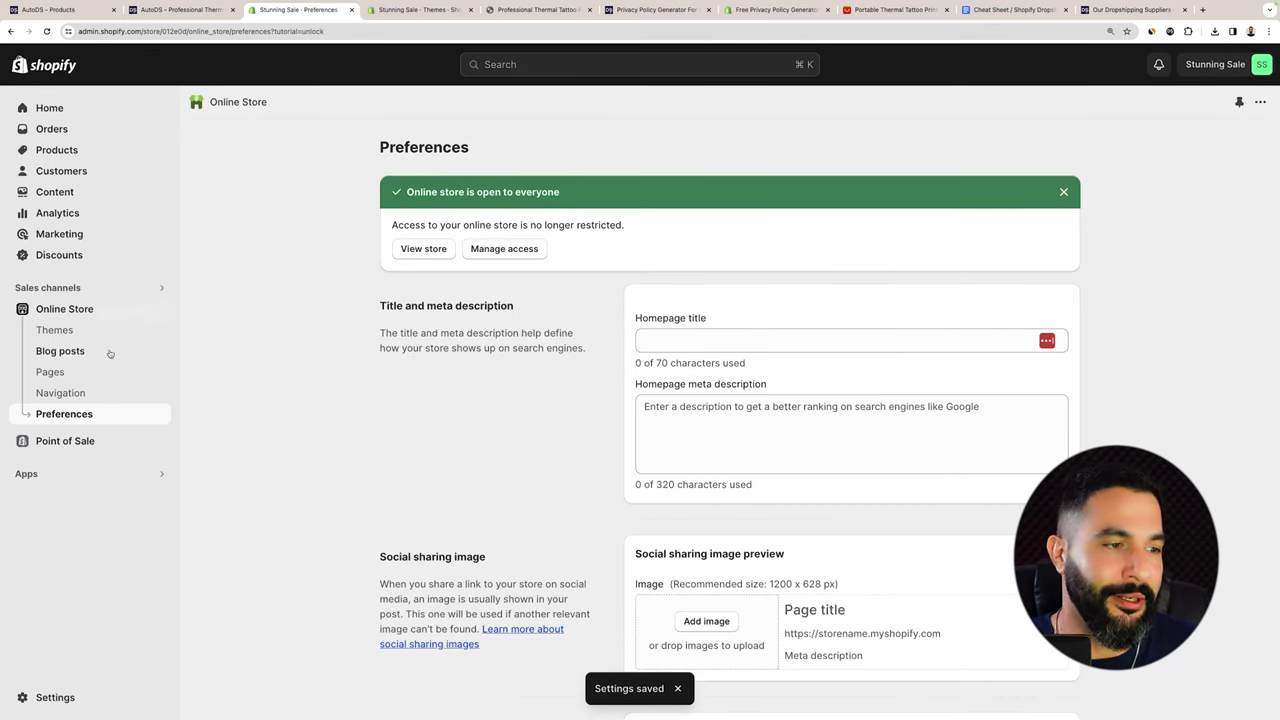
pyautogui.click(78, 372)
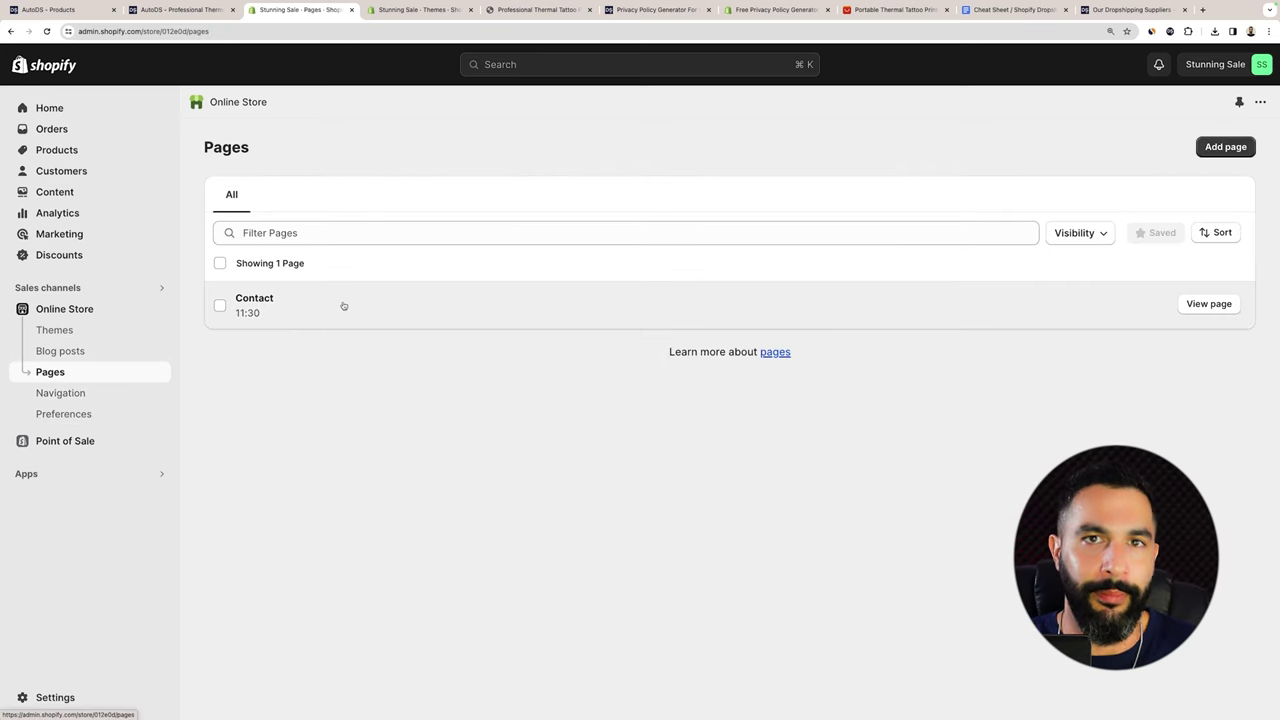
# Open the Contact page, keep its contact template, and try the live form's Name, Email, Phone and Comment fields.
pyautogui.click(277, 313)
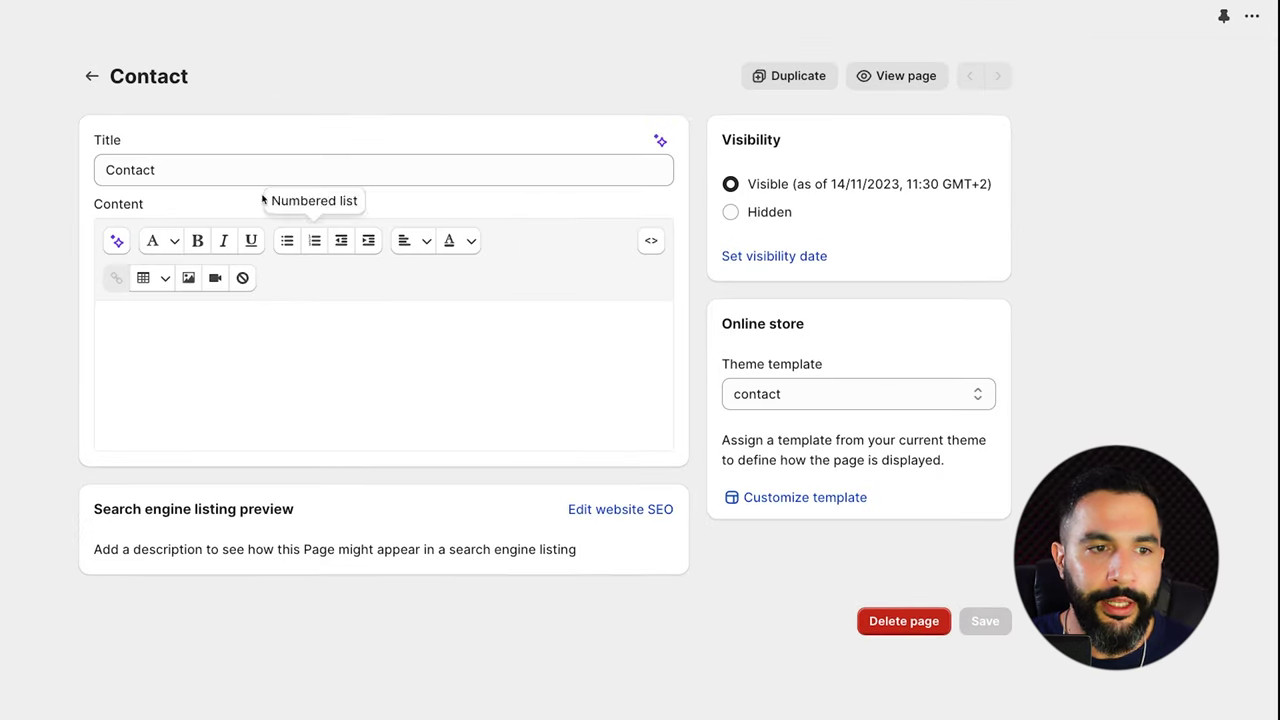
pyautogui.click(799, 397)
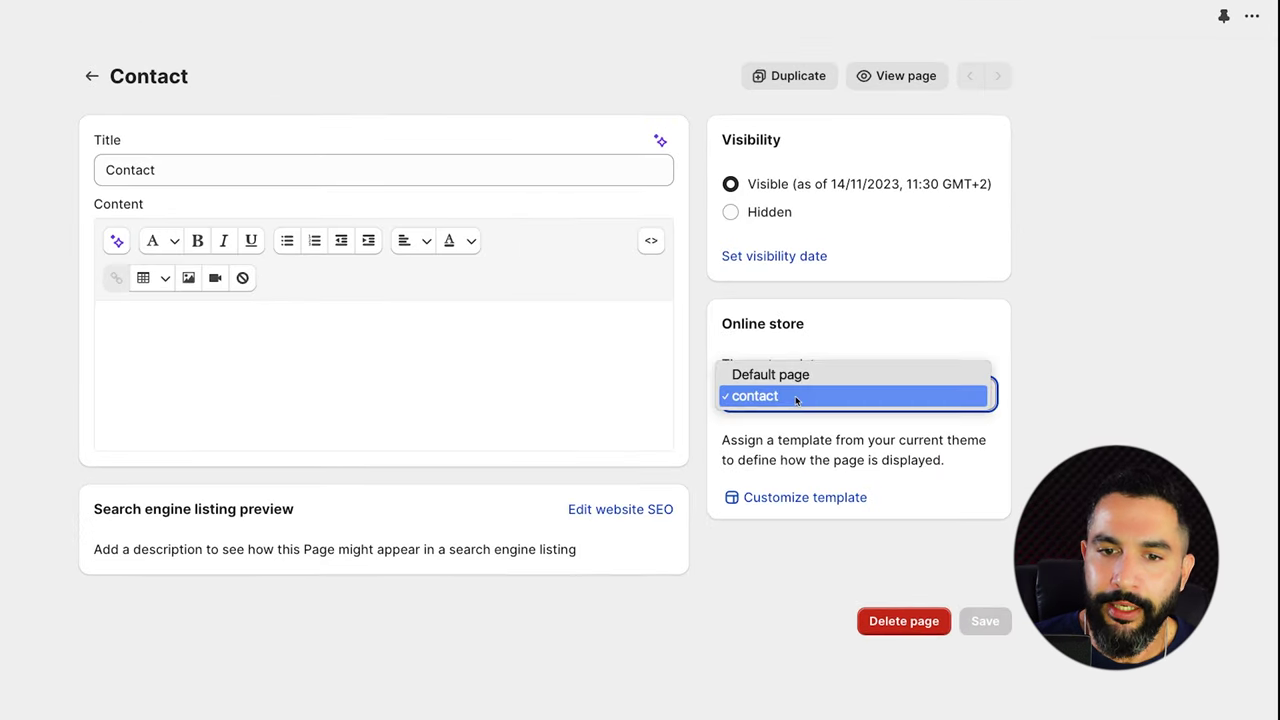
pyautogui.click(856, 329)
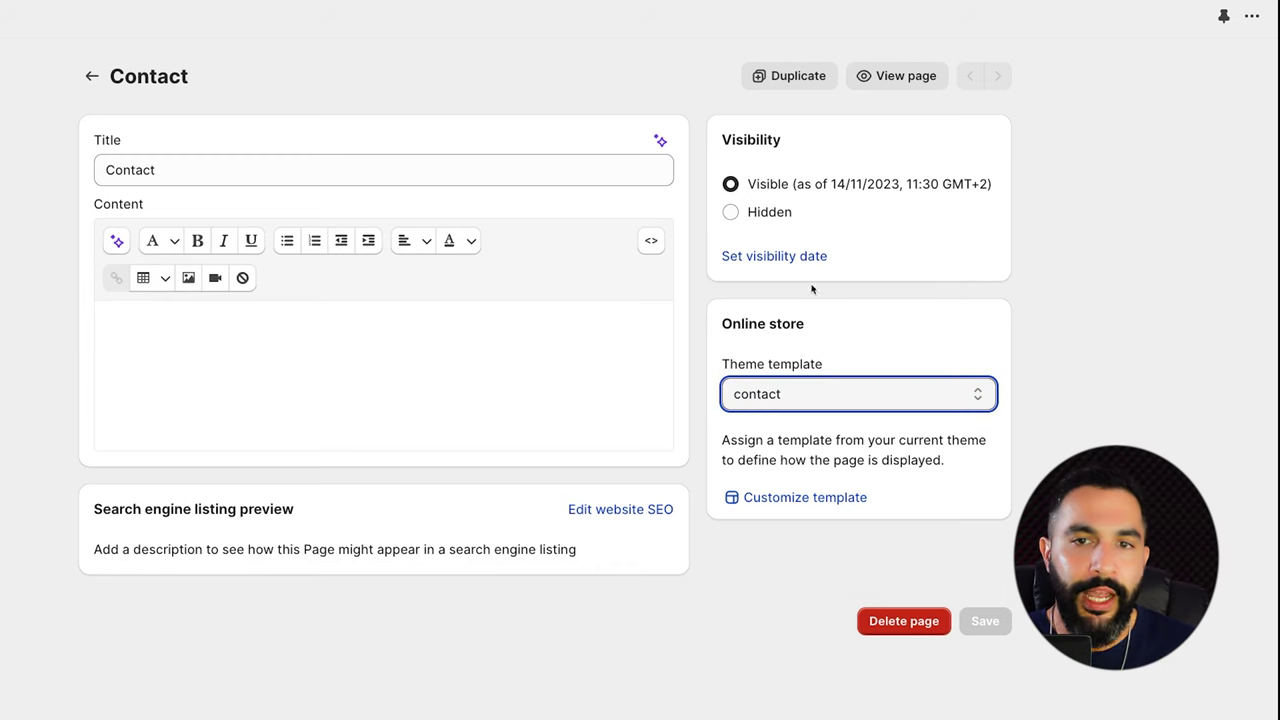
pyautogui.click(888, 82)
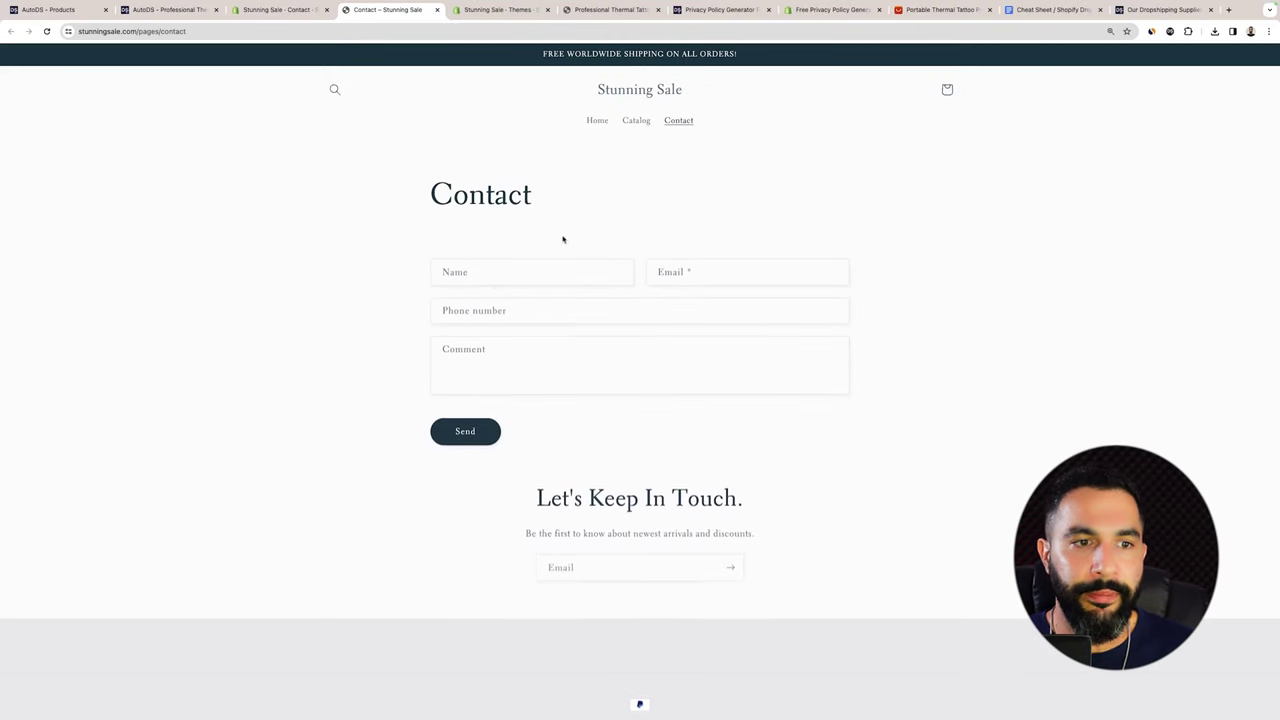
pyautogui.click(546, 277)
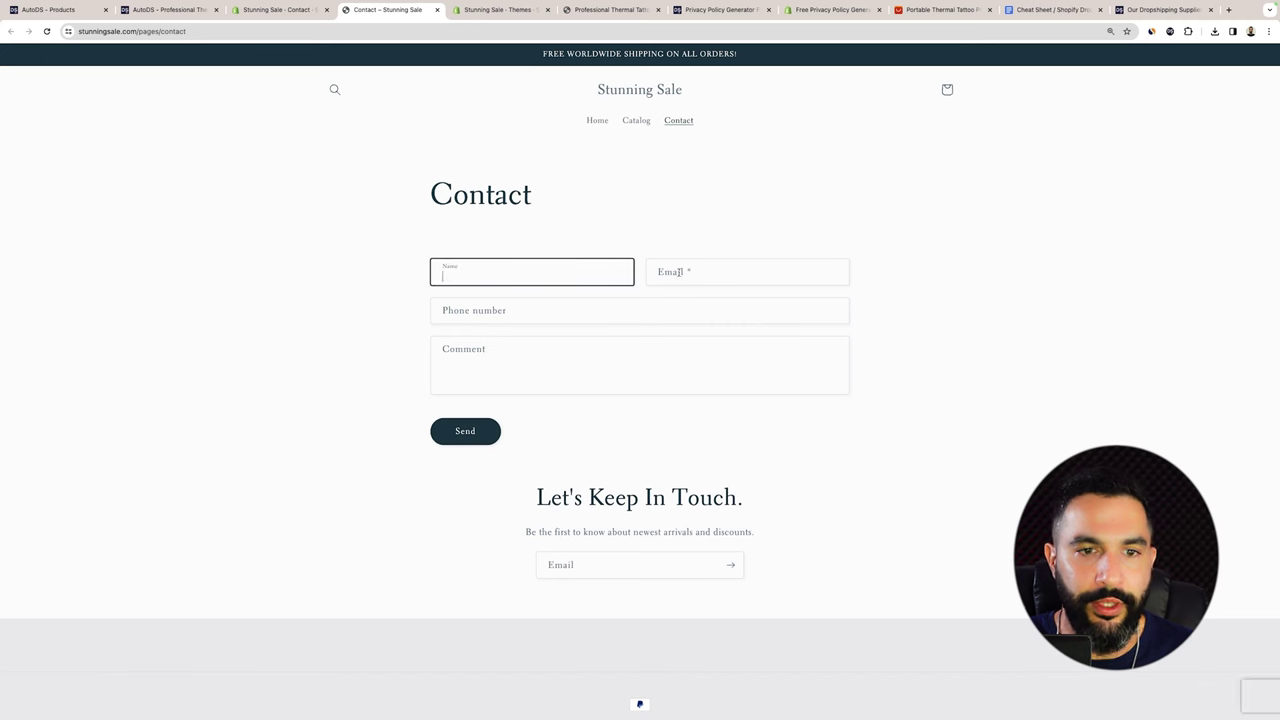
pyautogui.click(718, 273)
pyautogui.click(551, 308)
pyautogui.click(462, 354)
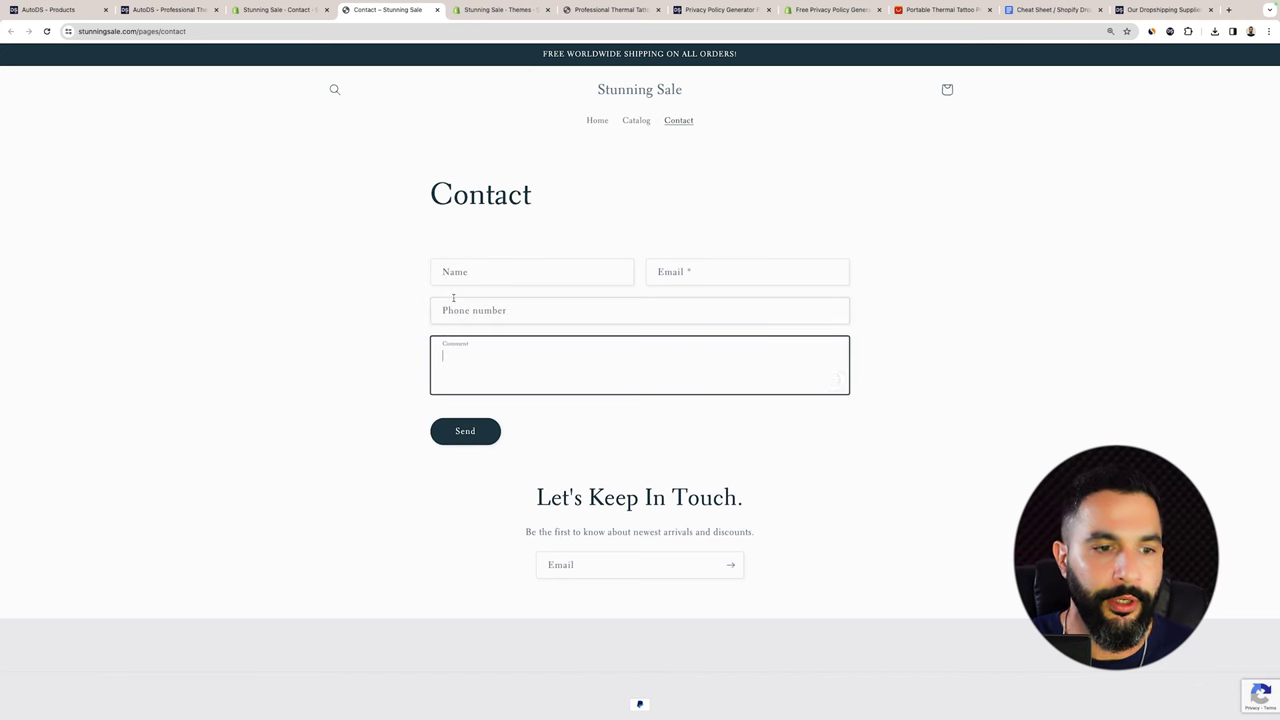
pyautogui.click(280, 9)
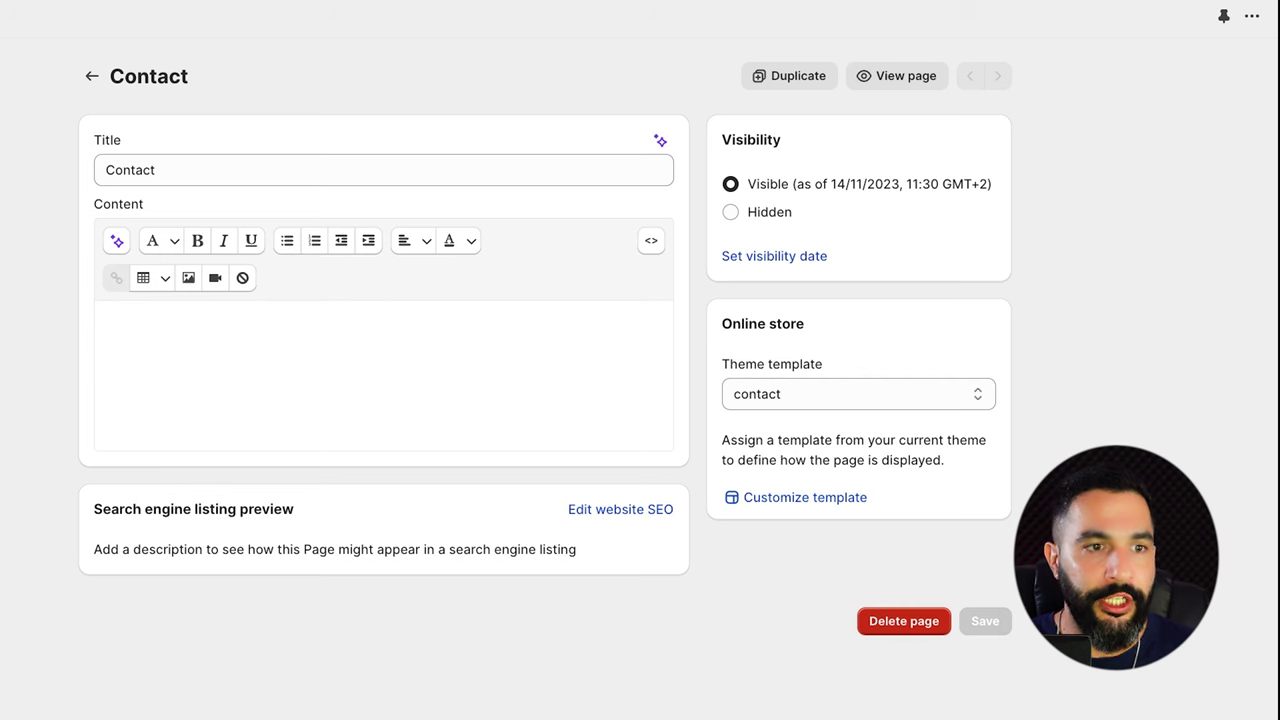
# Retitle the Contact page 'Let Us Know What's On Your Mind' with empty content, save, and start a new page.
pyautogui.tripleClick(130, 170)
pyautogui.write('Let Us K')
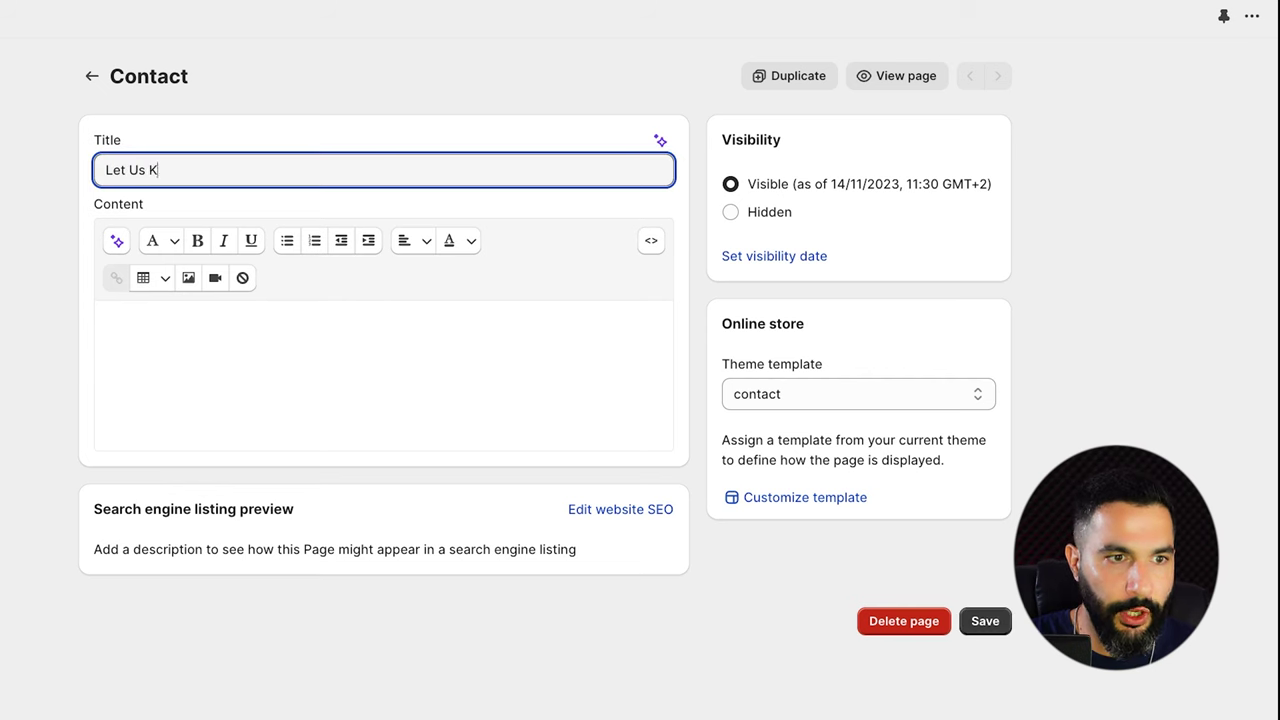
pyautogui.write("now What's On Your Mind")
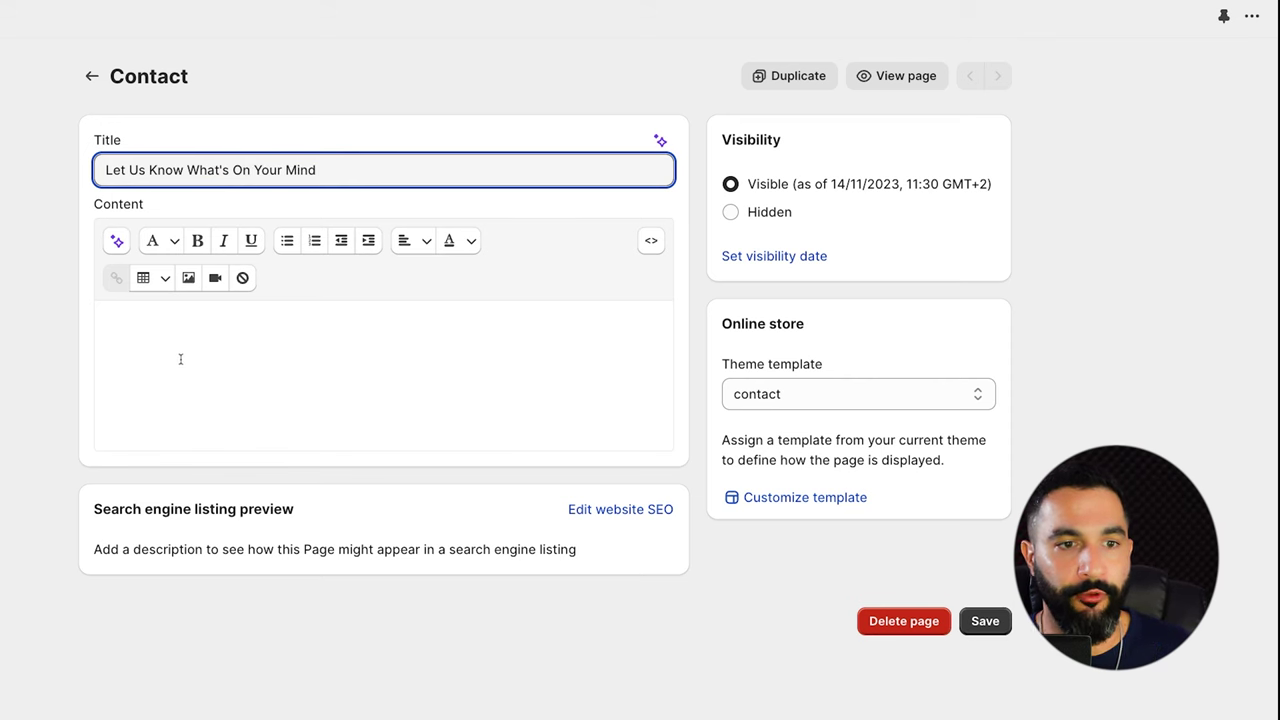
pyautogui.click(190, 356)
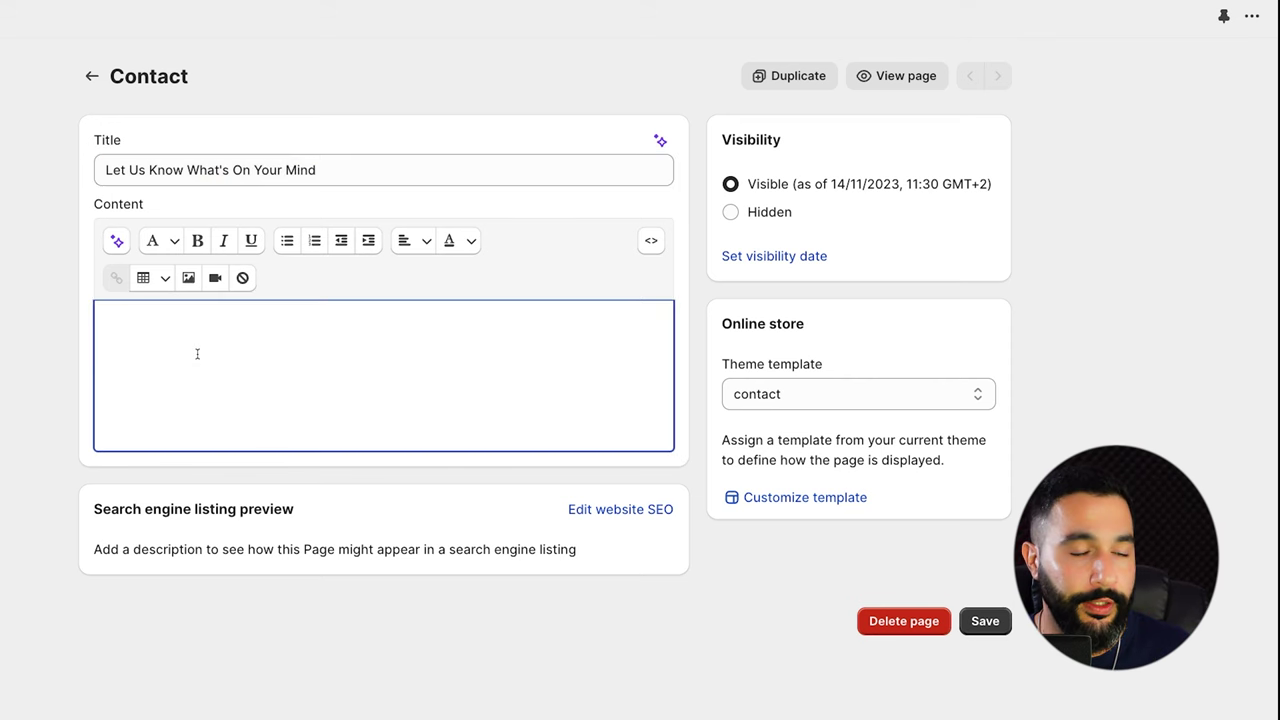
pyautogui.write('fjsdiojfds')
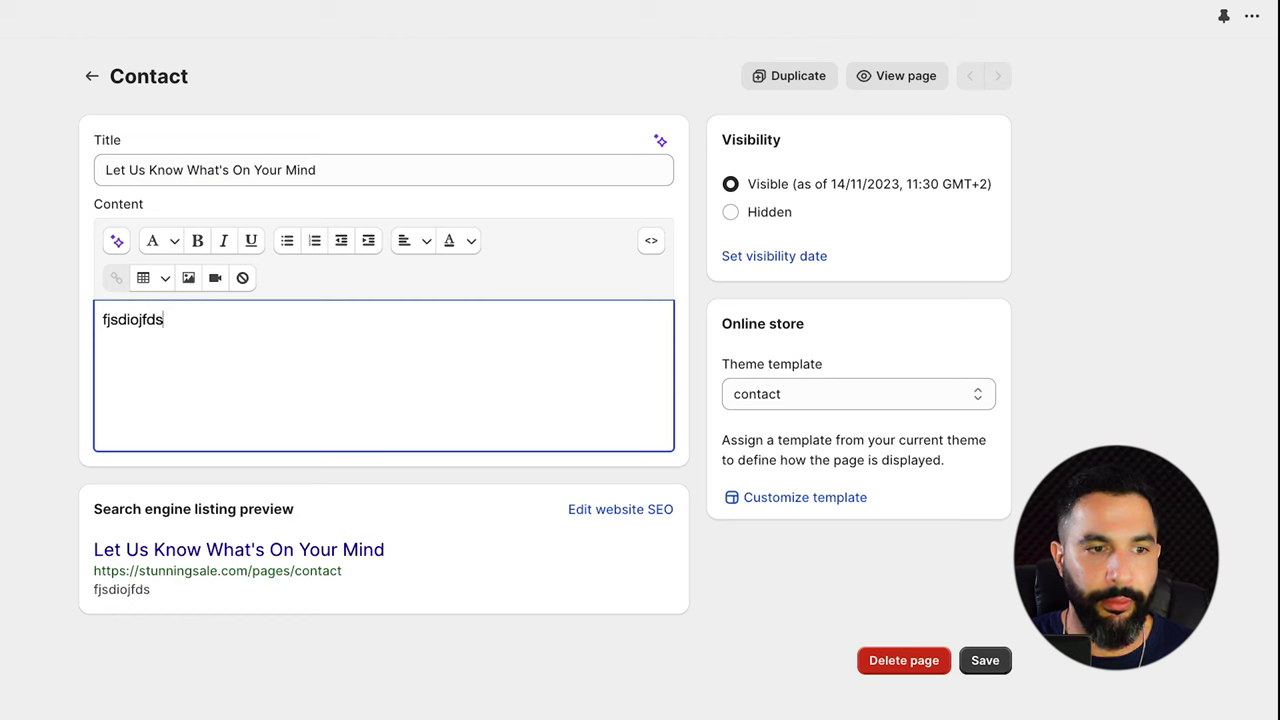
pyautogui.press('BackSpace')
pyautogui.press('BackSpace')
pyautogui.press('BackSpace')
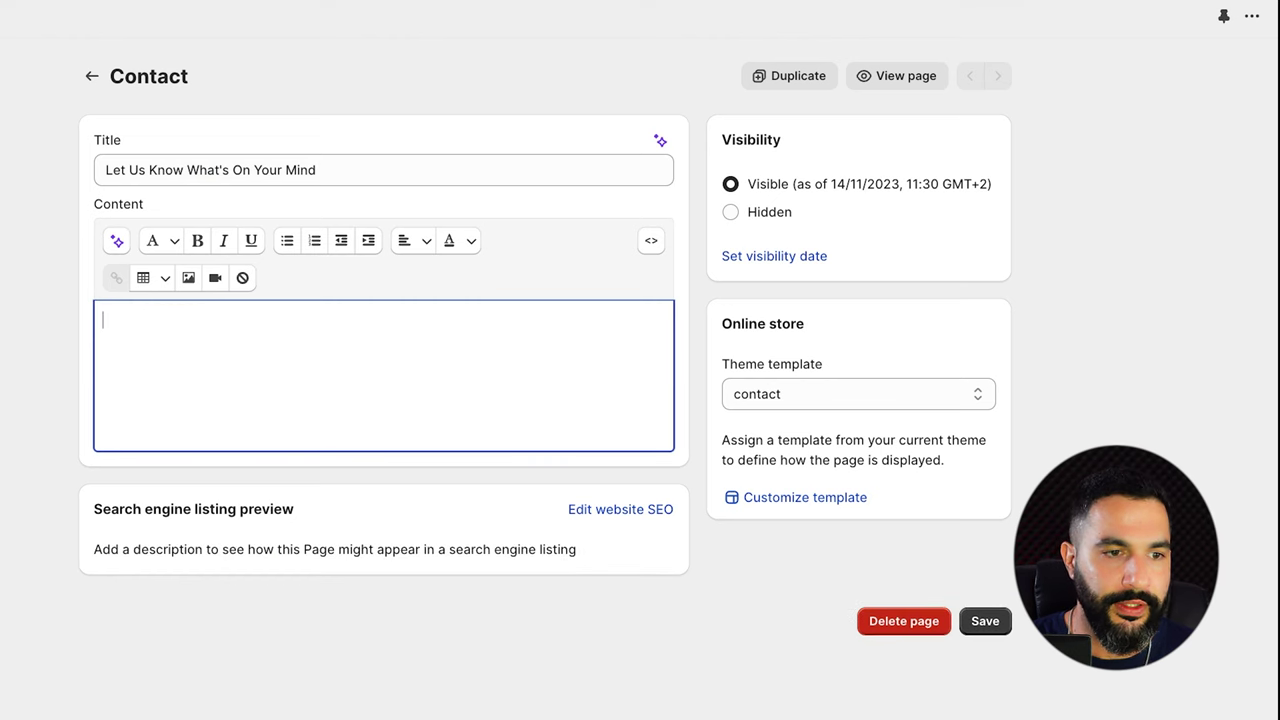
pyautogui.click(984, 622)
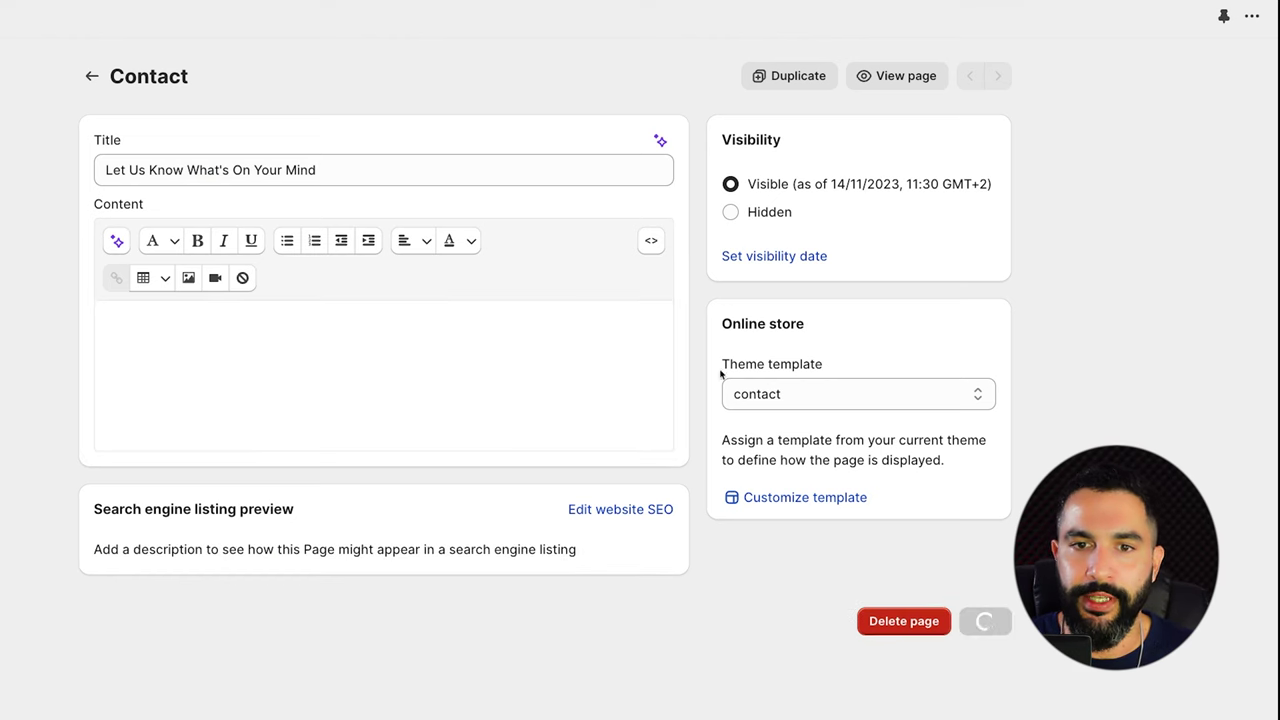
pyautogui.click(91, 78)
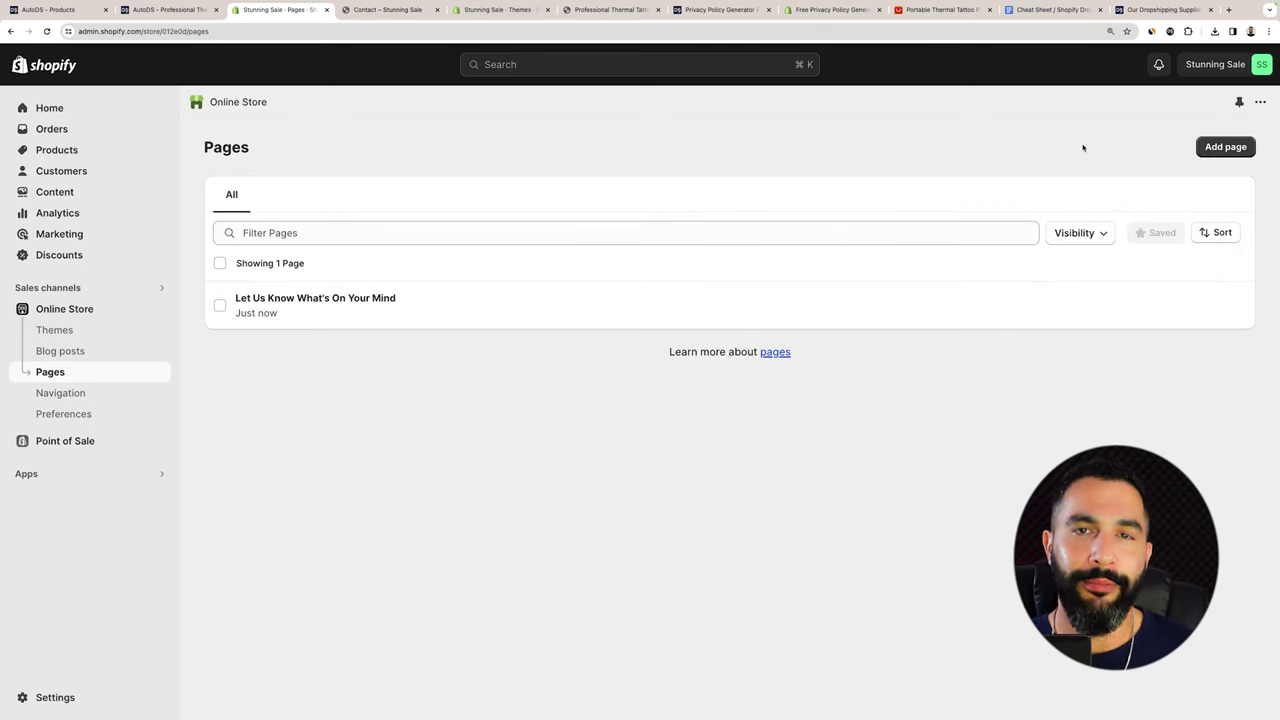
pyautogui.click(1224, 147)
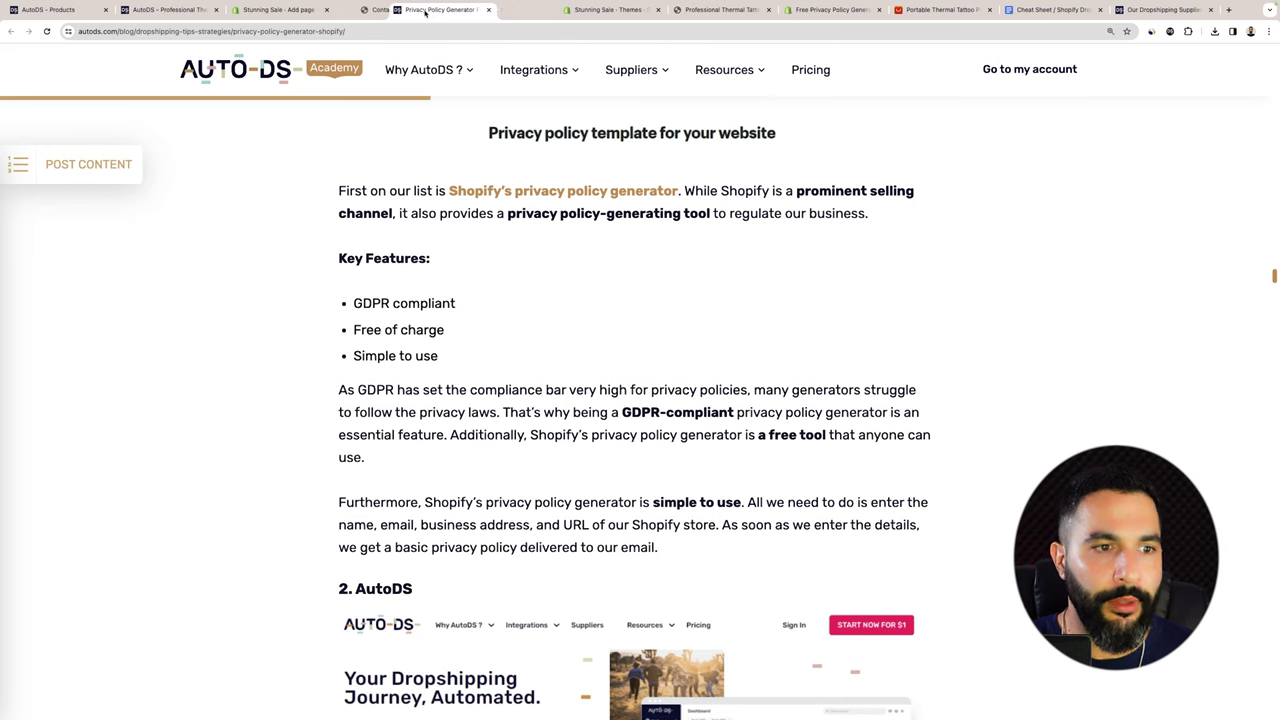
# Open the Privacy Policy, About Us, FAQ, Shipping Policy, Returns & Refunds and Terms Of Service templates in new tabs.
pyautogui.scroll(-4, 634, 420)
pyautogui.scroll(-1, 616, 360)
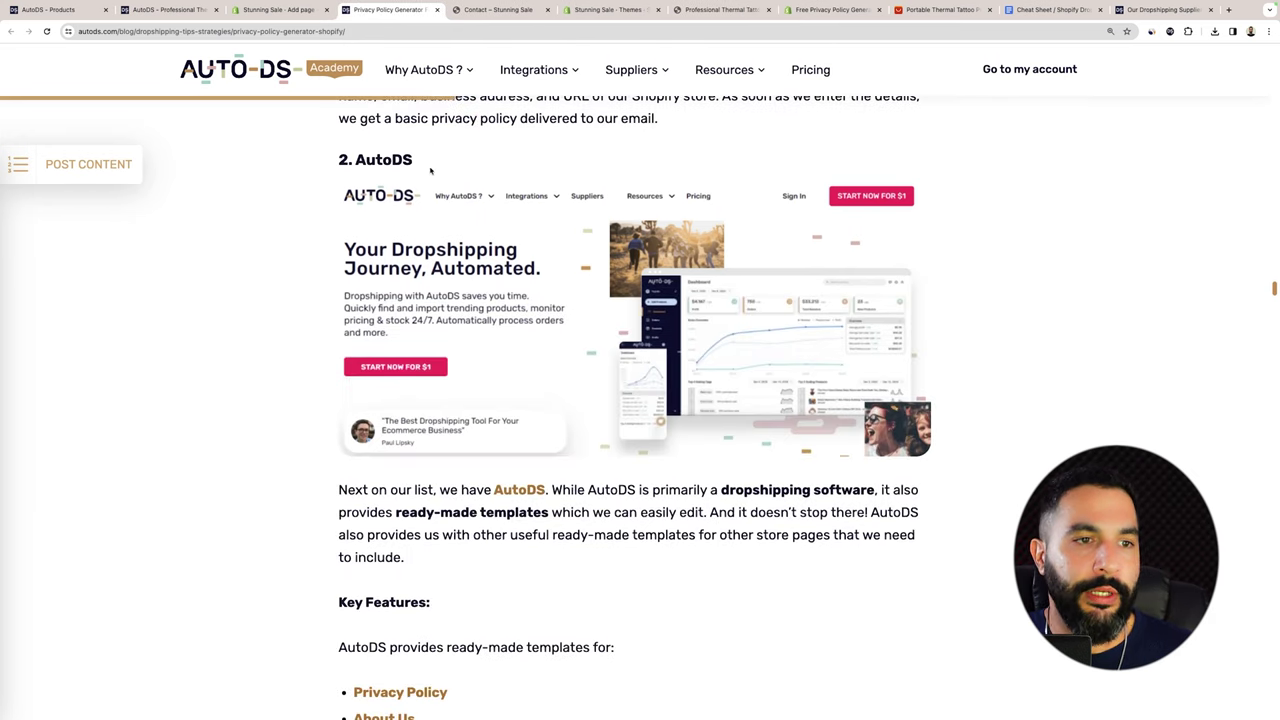
pyautogui.scroll(-4, 435, 300)
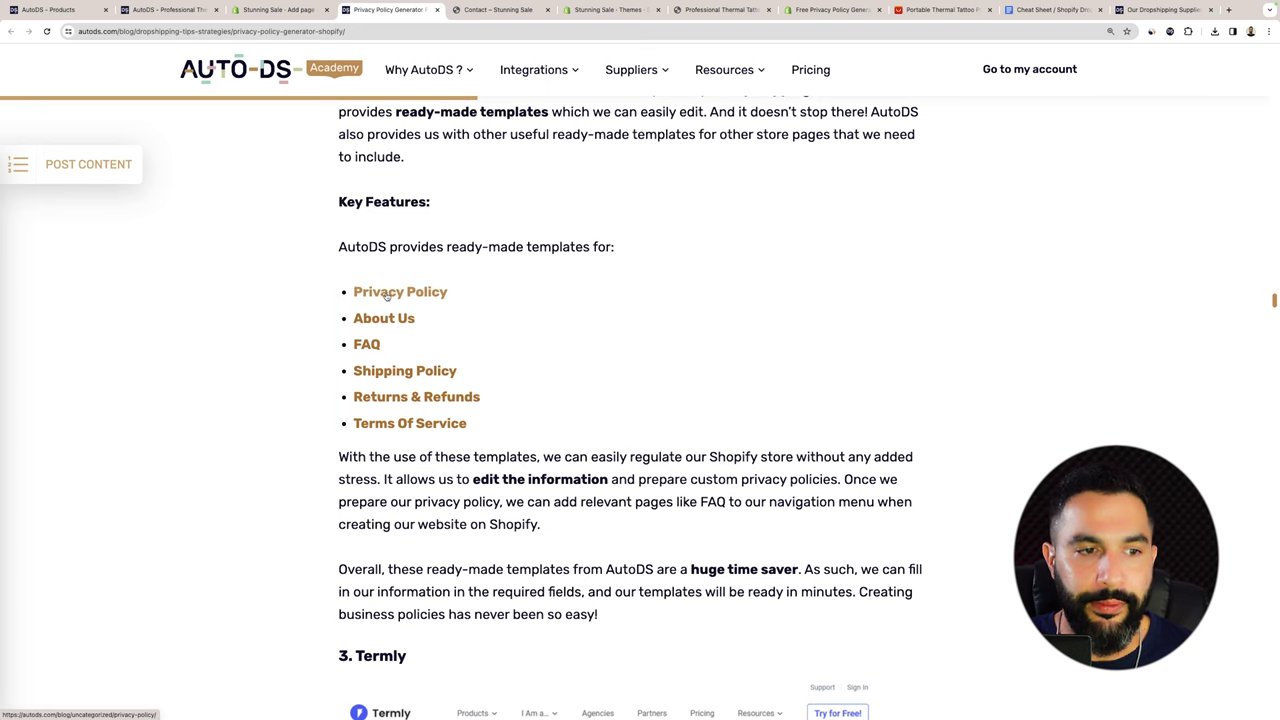
pyautogui.keyDown('super'); pyautogui.click(386, 293); pyautogui.keyUp('super')
pyautogui.keyDown('super'); pyautogui.click(382, 323); pyautogui.keyUp('super')
pyautogui.keyDown('super'); pyautogui.click(366, 346); pyautogui.keyUp('super')
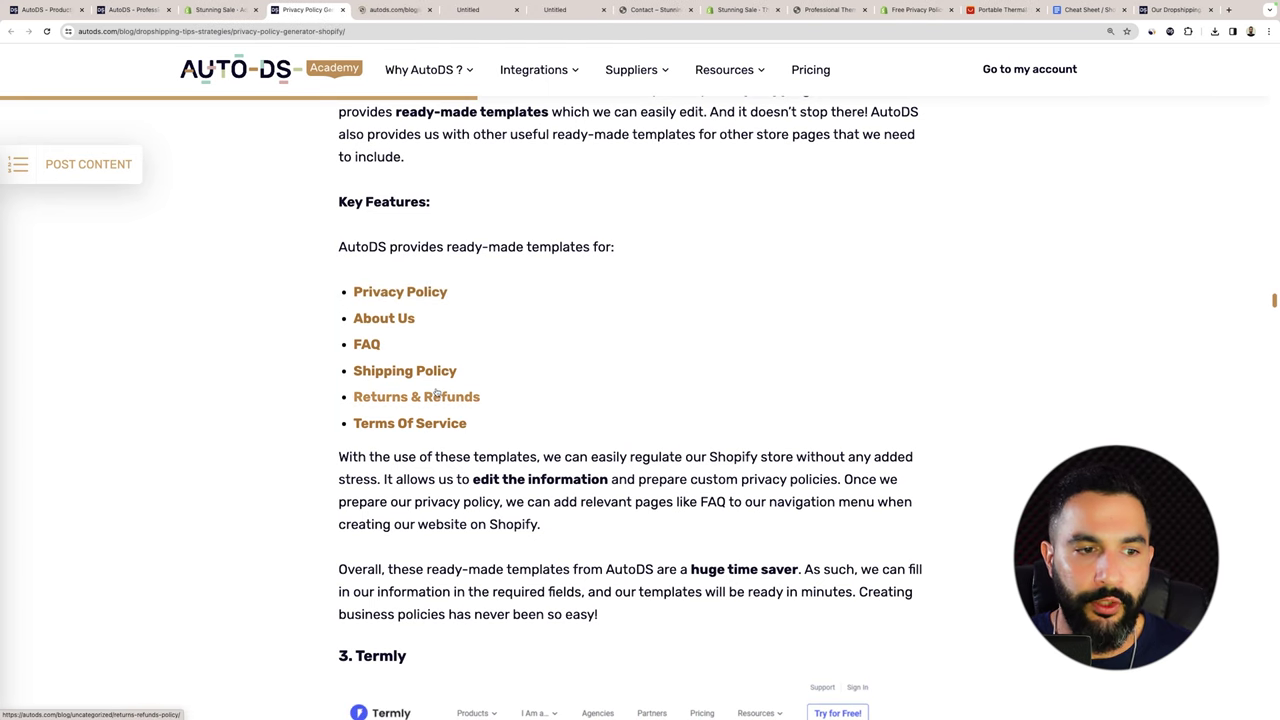
pyautogui.keyDown('super'); pyautogui.click(405, 373); pyautogui.keyUp('super')
pyautogui.keyDown('super'); pyautogui.click(424, 398); pyautogui.keyUp('super')
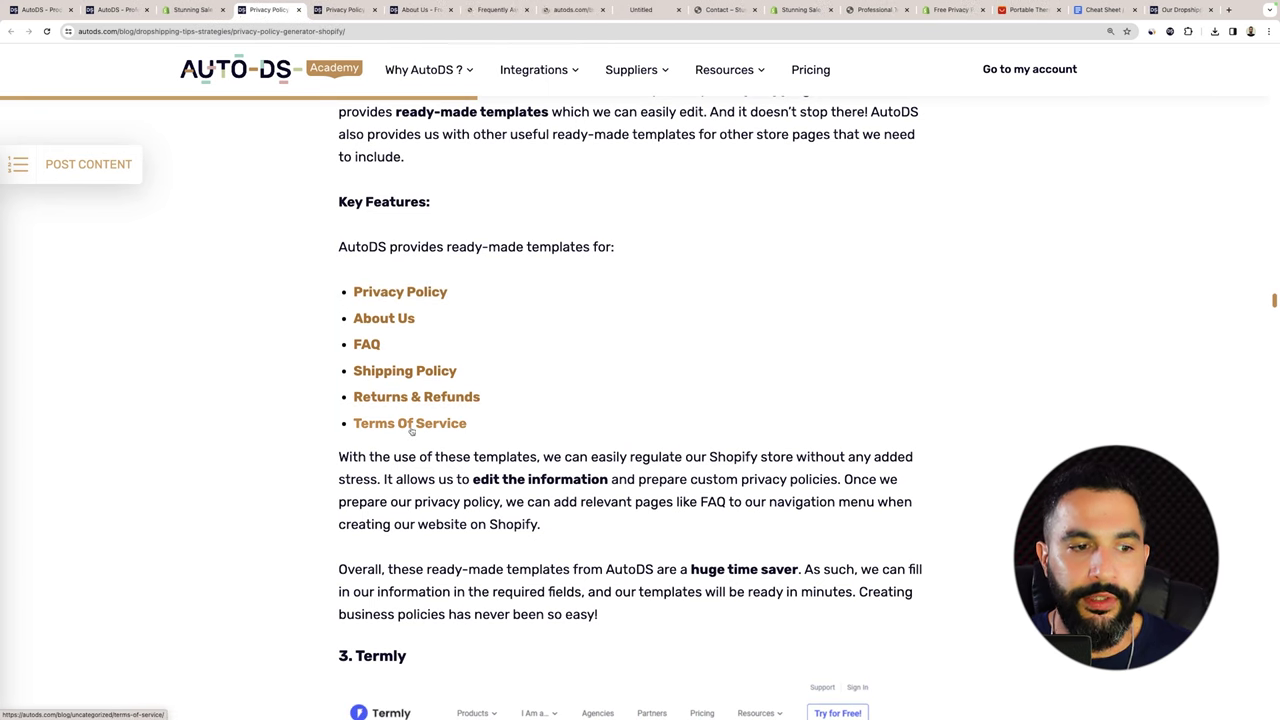
pyautogui.keyDown('super'); pyautogui.click(410, 426); pyautogui.keyUp('super')
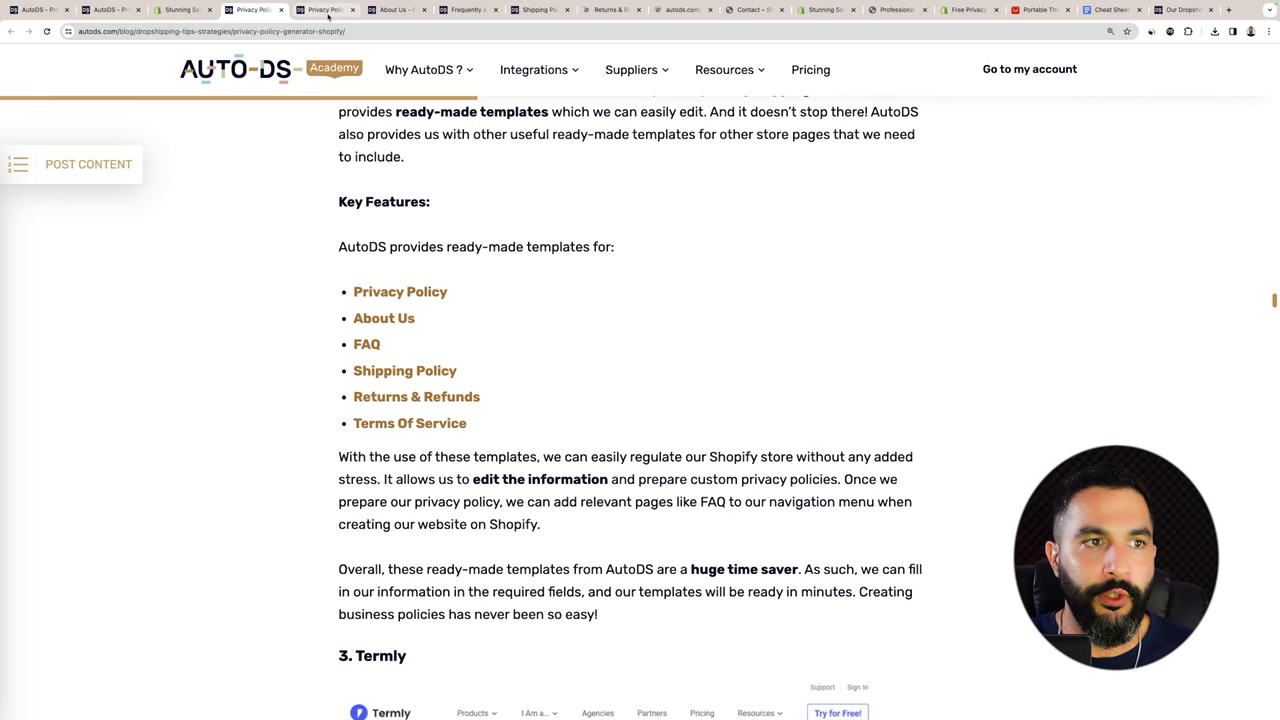
# Review the Privacy Policy, About Us and FAQ templates.
pyautogui.click(326, 10)
pyautogui.scroll(-10, 360, 130)
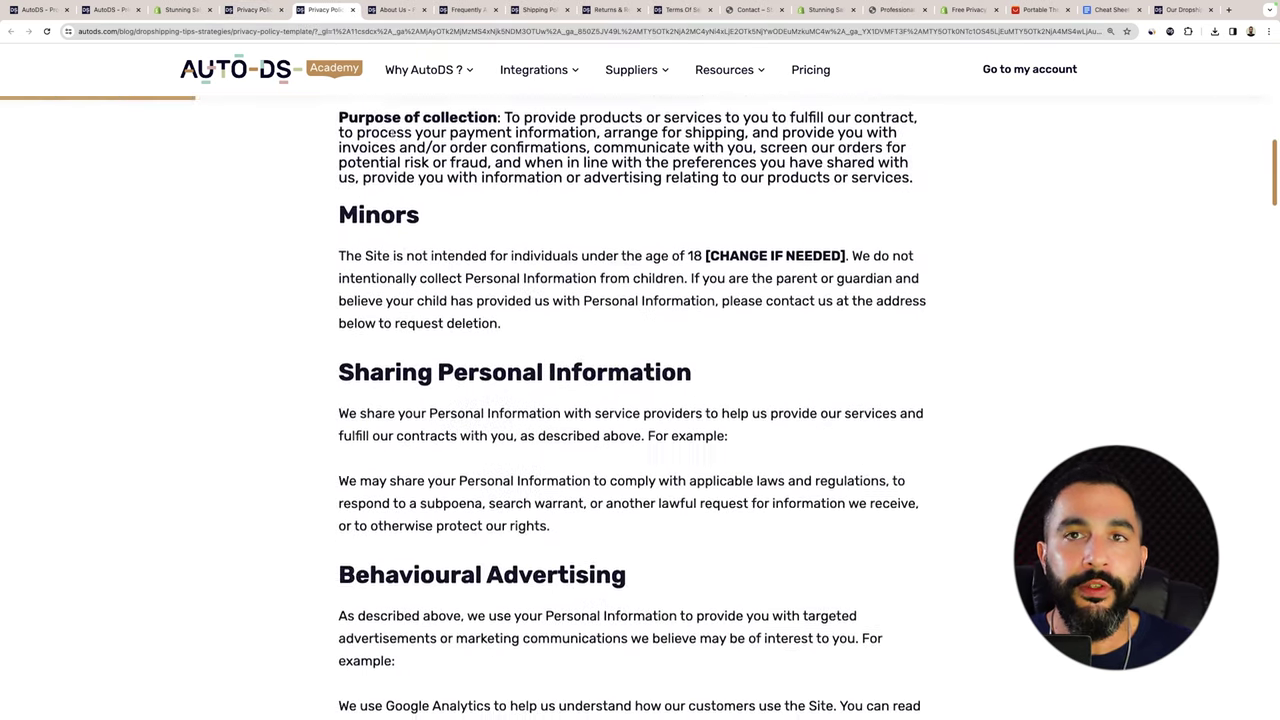
pyautogui.scroll(-8, 392, 132)
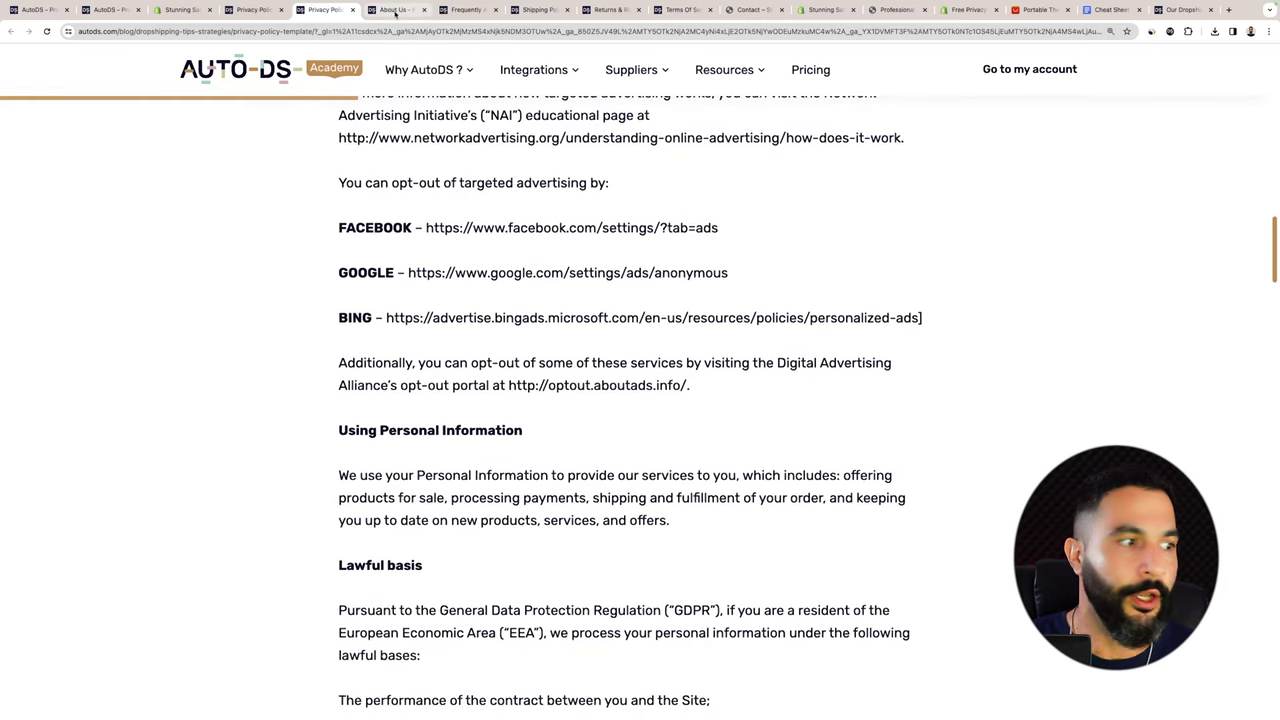
pyautogui.click(395, 12)
pyautogui.scroll(-10, 375, 188)
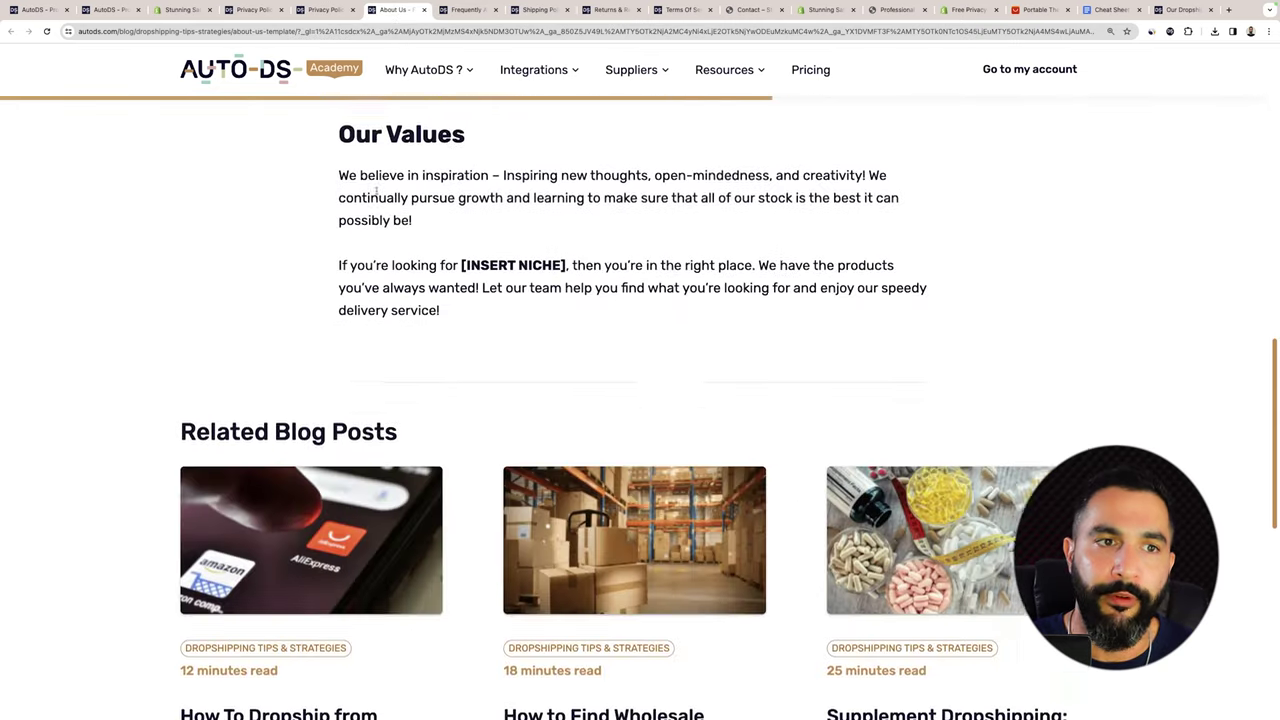
pyautogui.scroll(8, 376, 190)
pyautogui.click(463, 10)
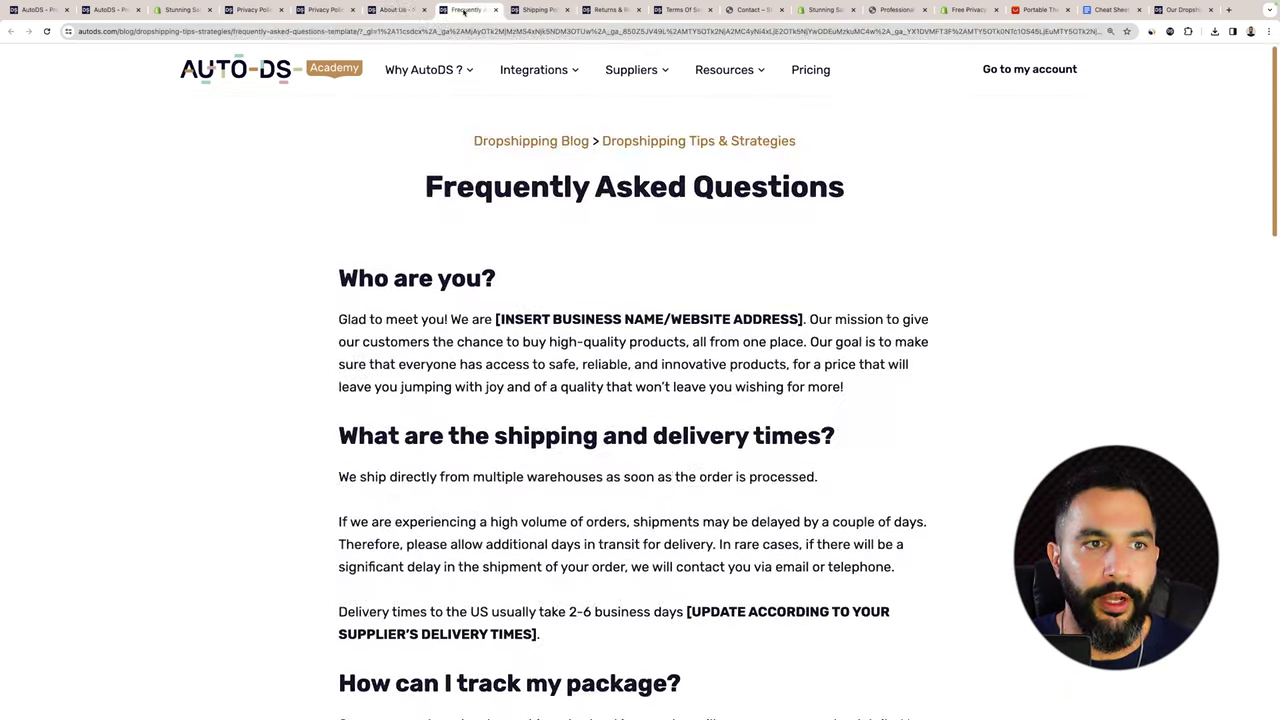
pyautogui.scroll(-5, 455, 170)
# Review the Shipping Policy template, move its tab forward, and put the cursor in the new page's content box.
pyautogui.click(538, 10)
pyautogui.scroll(-2, 512, 149)
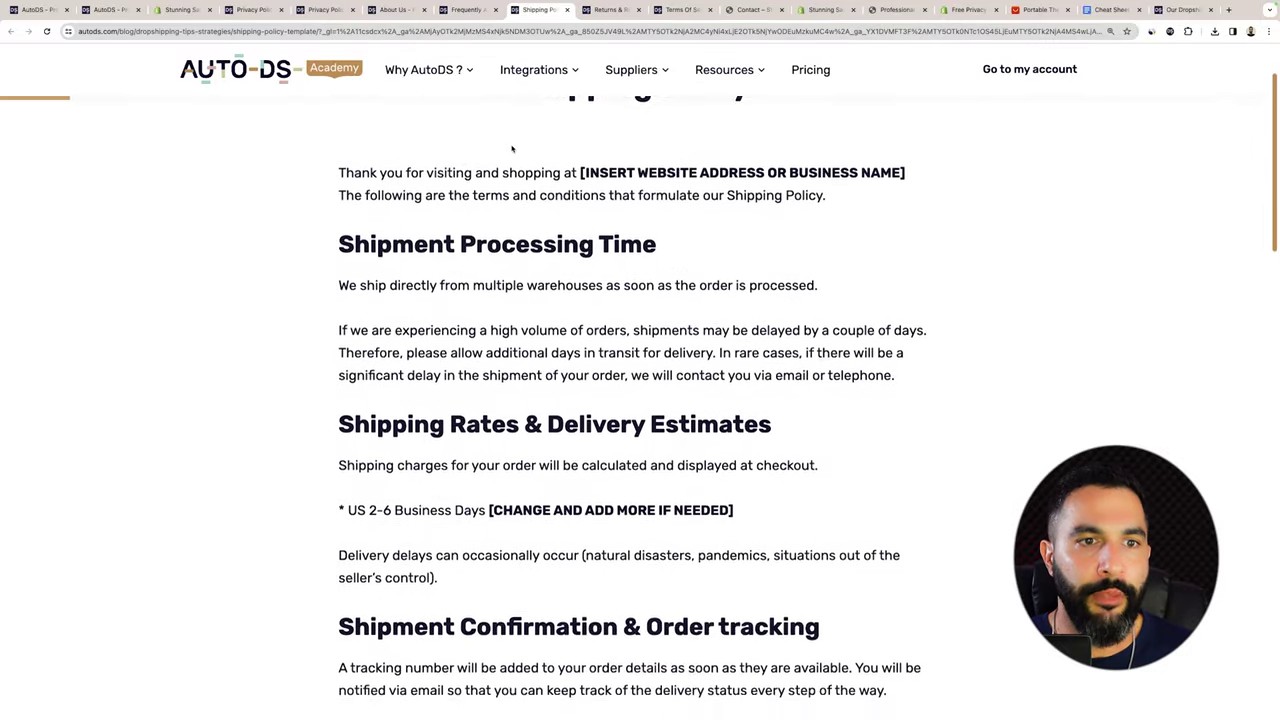
pyautogui.scroll(2, 512, 149)
pyautogui.moveTo(538, 10); pyautogui.dragTo(255, 15)
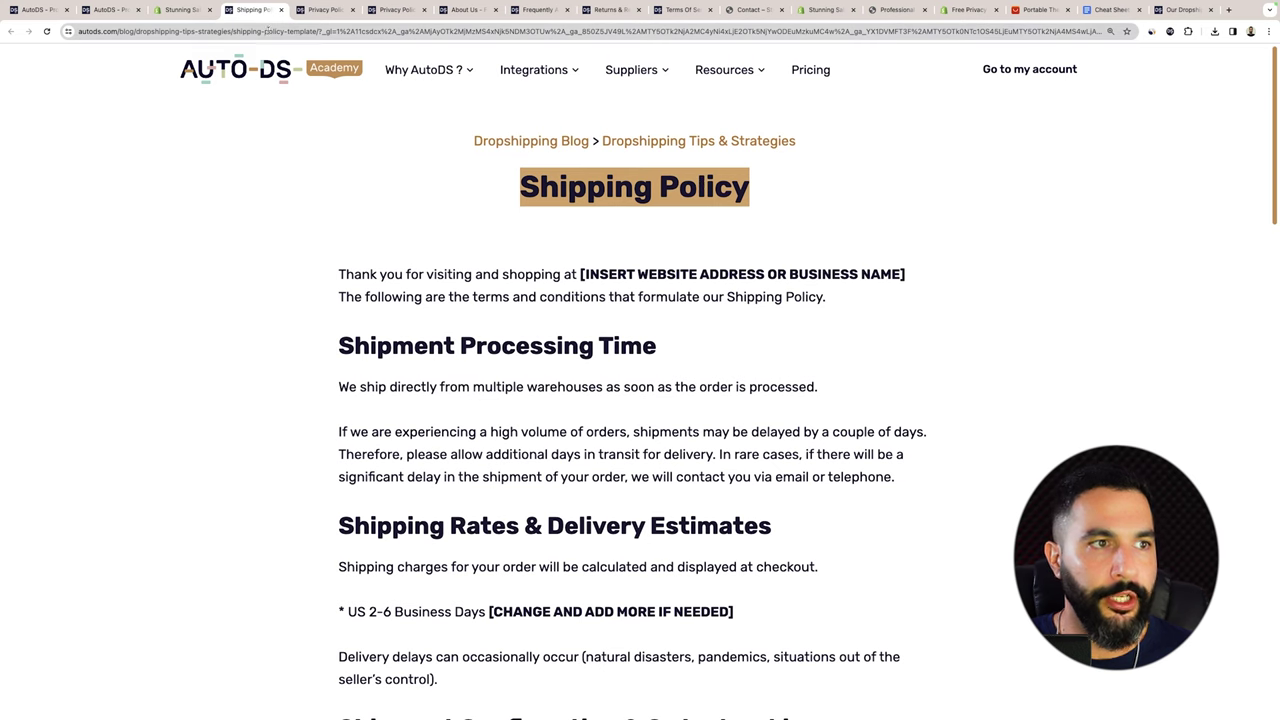
pyautogui.scroll(-10, 455, 345)
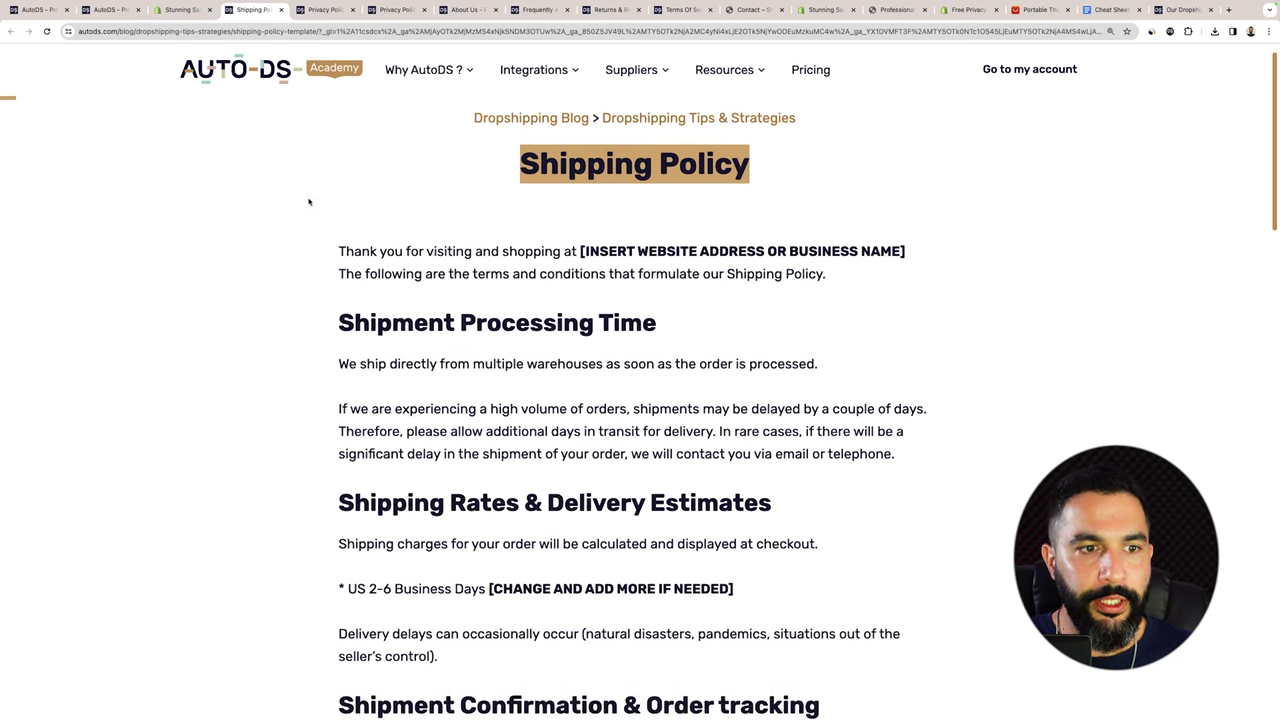
pyautogui.scroll(-5, 455, 341)
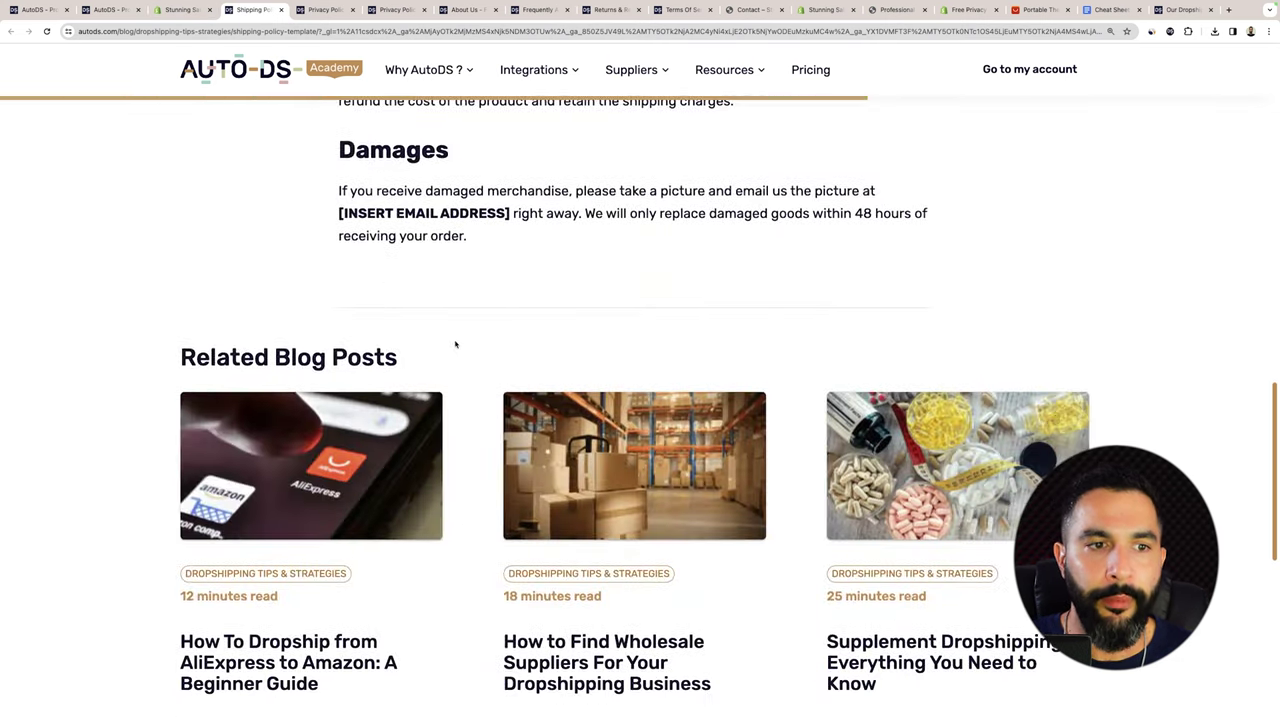
pyautogui.click(186, 9)
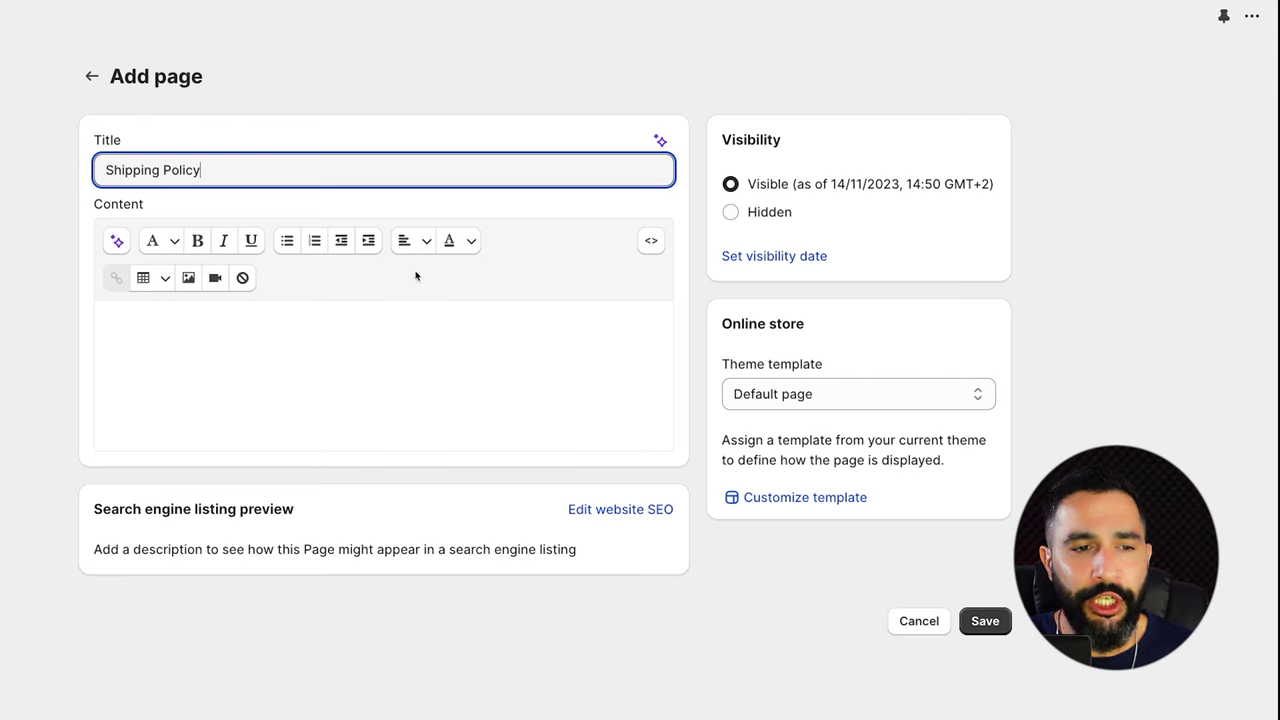
pyautogui.click(397, 360)
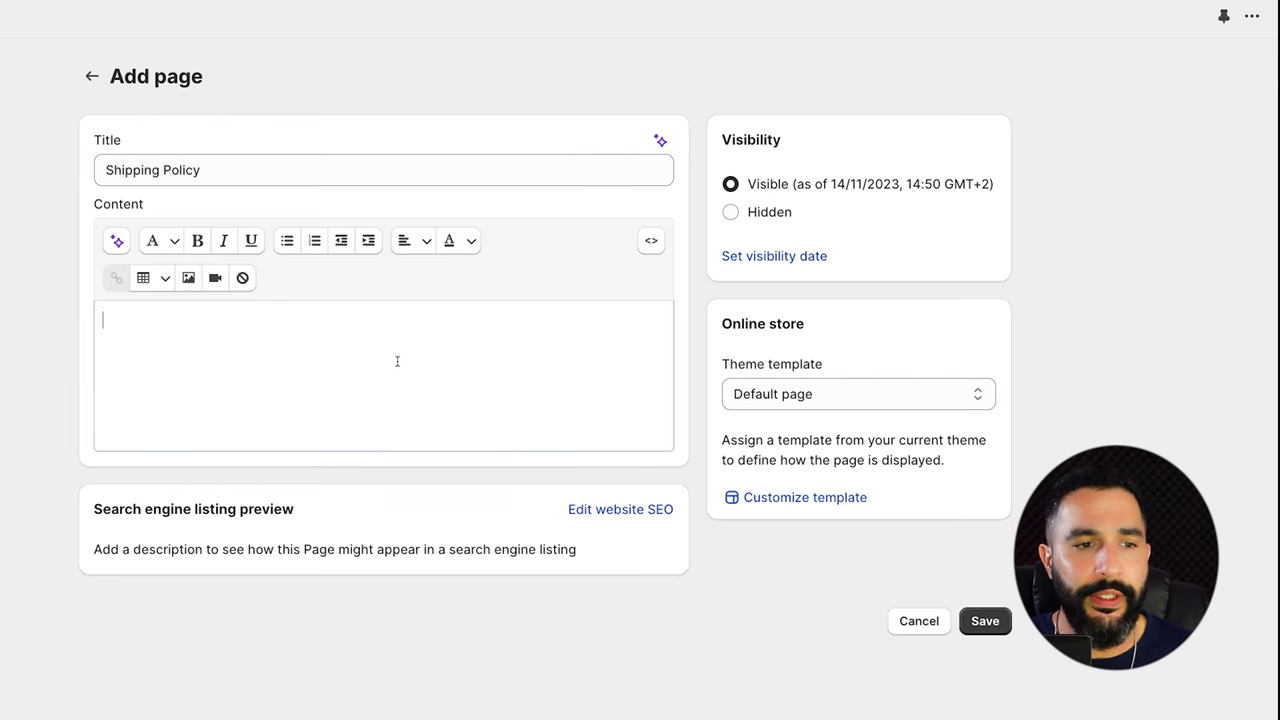
# Paste the Shipping Policy template into Content and replace the website name placeholder with 'Stunning Sale'.
pyautogui.hotkey('ctrl', 'v')
pyautogui.scroll(15, 289, 354)
pyautogui.scroll(1, 289, 354)
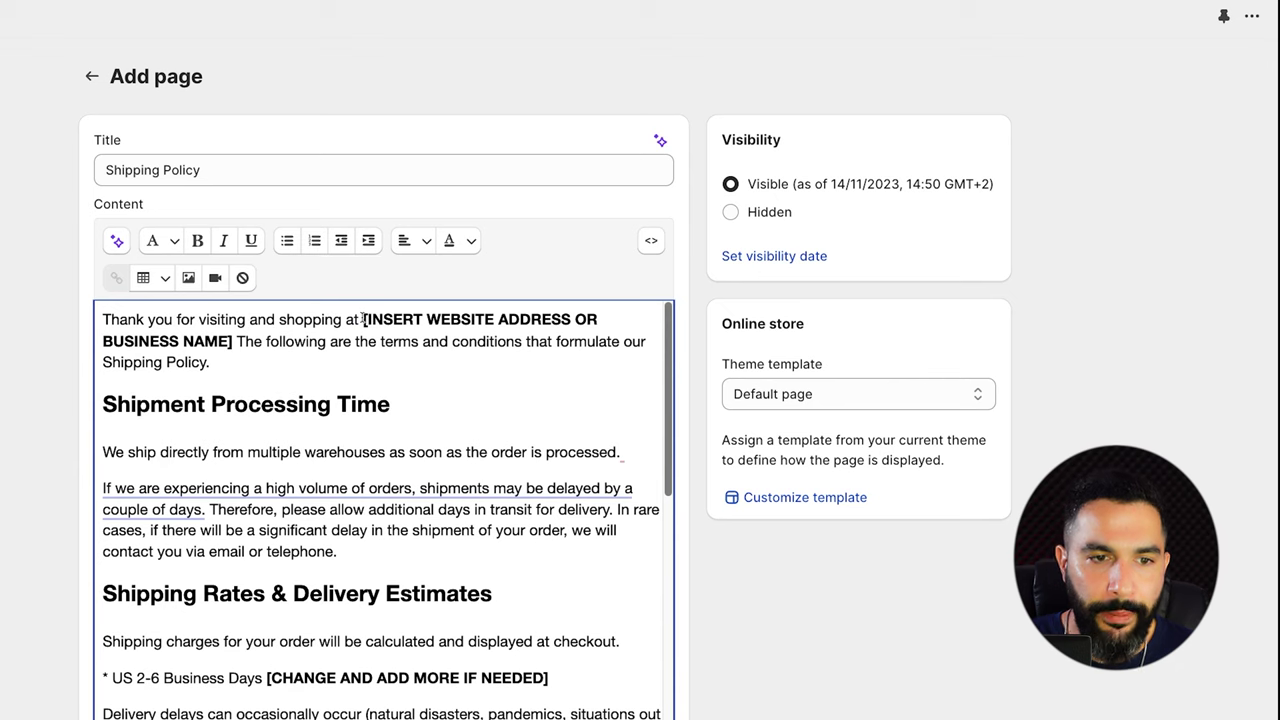
pyautogui.moveTo(362, 319); pyautogui.dragTo(231, 342)
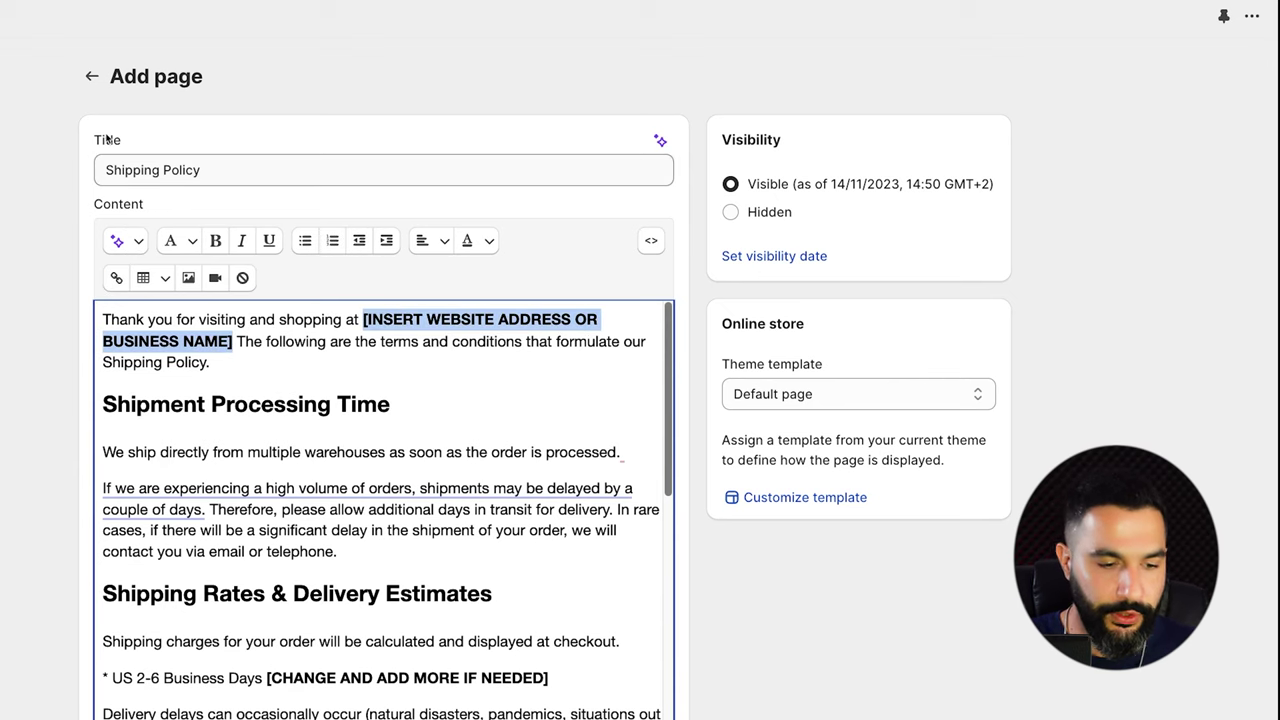
pyautogui.write('Stunning Sale')
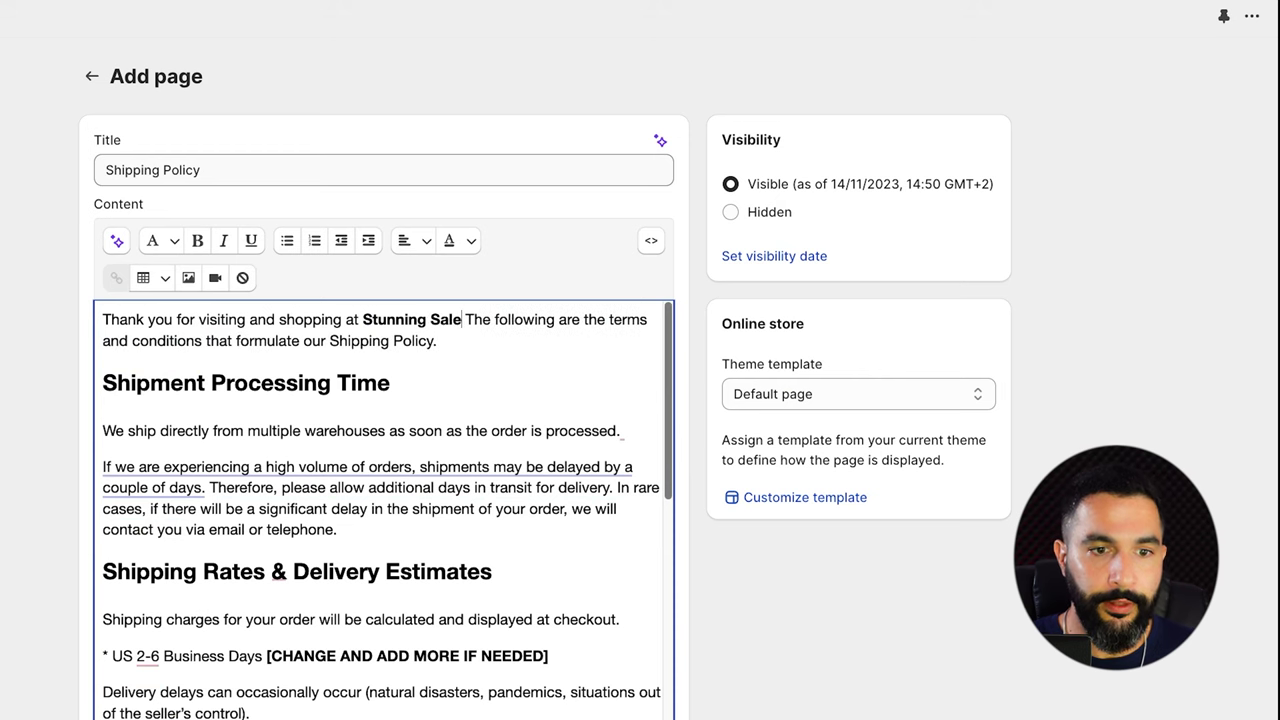
pyautogui.click(451, 334)
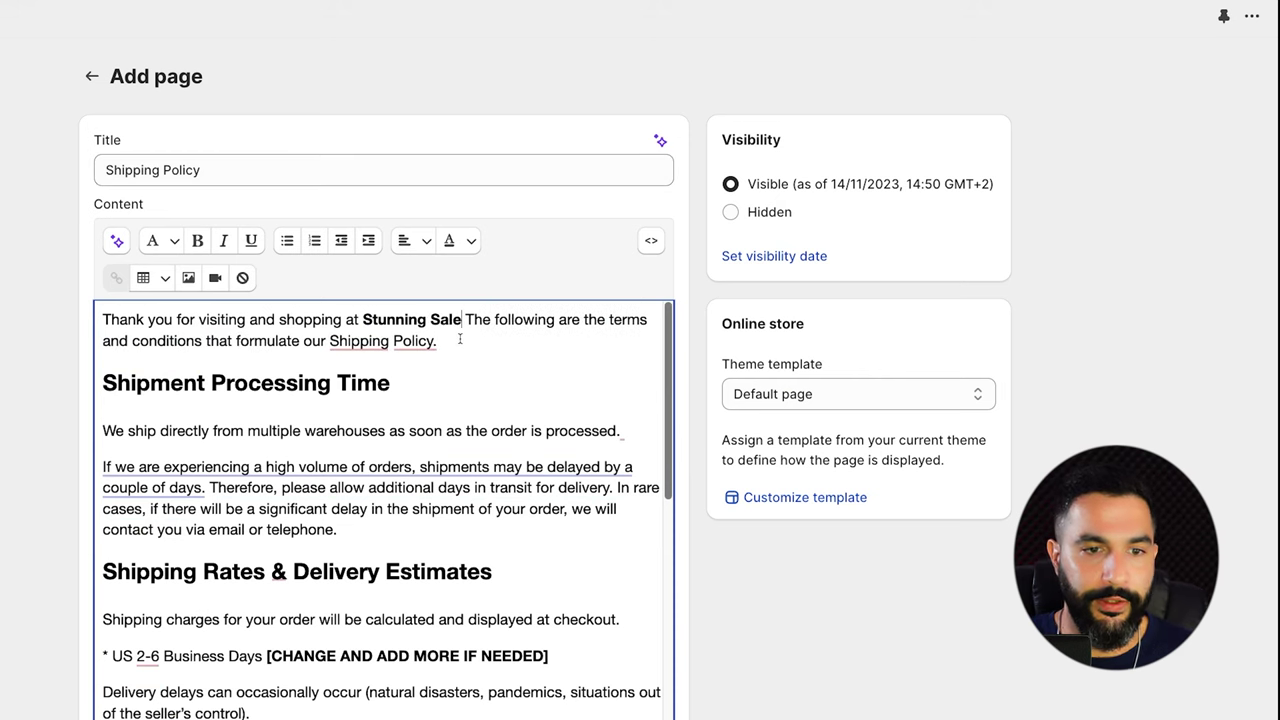
# Delete the [CHANGE AND ADD MORE IF NEEDED] note and add a '* Worldwide - up to 30 business days' line.
pyautogui.scroll(-5, 460, 339)
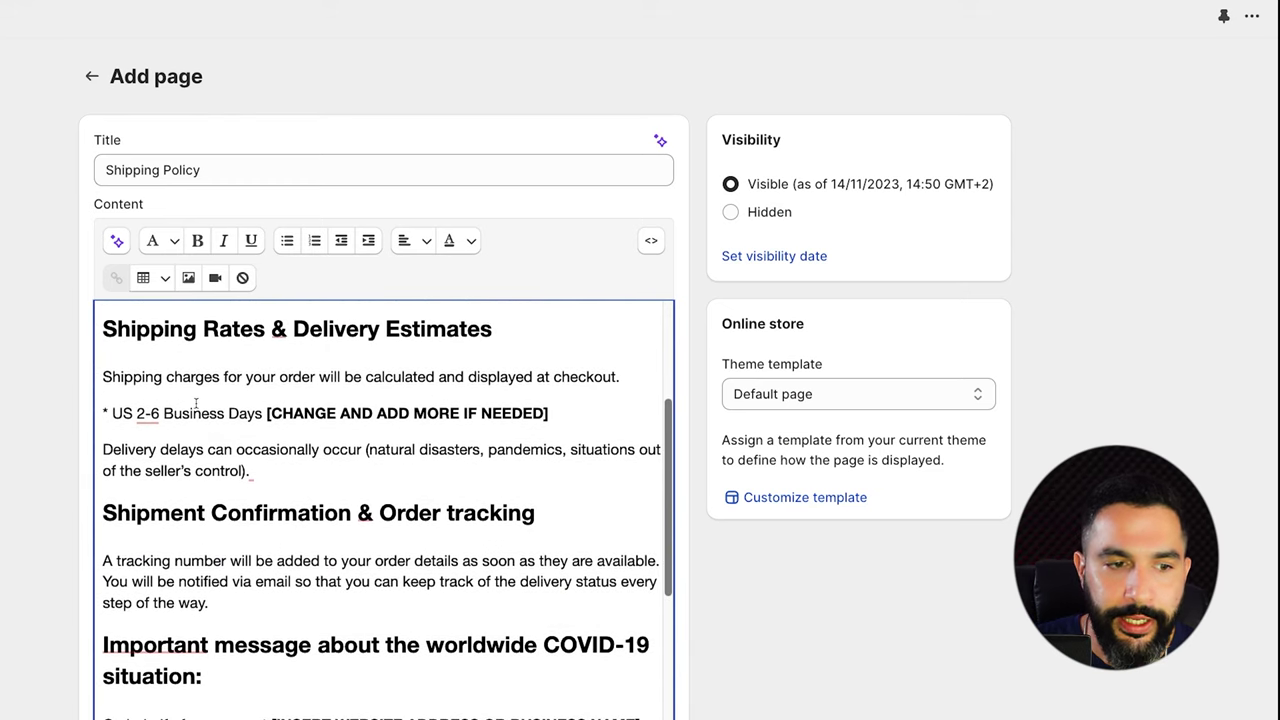
pyautogui.moveTo(268, 412); pyautogui.dragTo(510, 412)
pyautogui.click(460, 405)
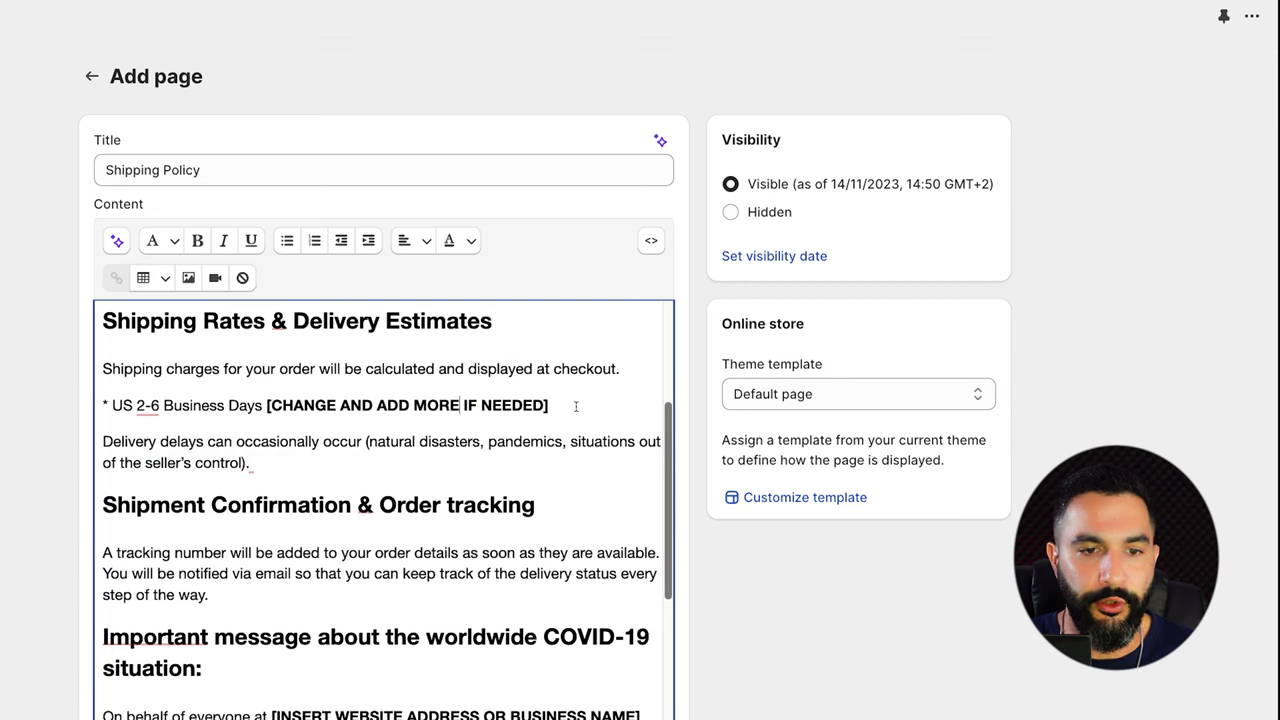
pyautogui.moveTo(576, 405); pyautogui.dragTo(87, 402)
pyautogui.press('BackSpace')
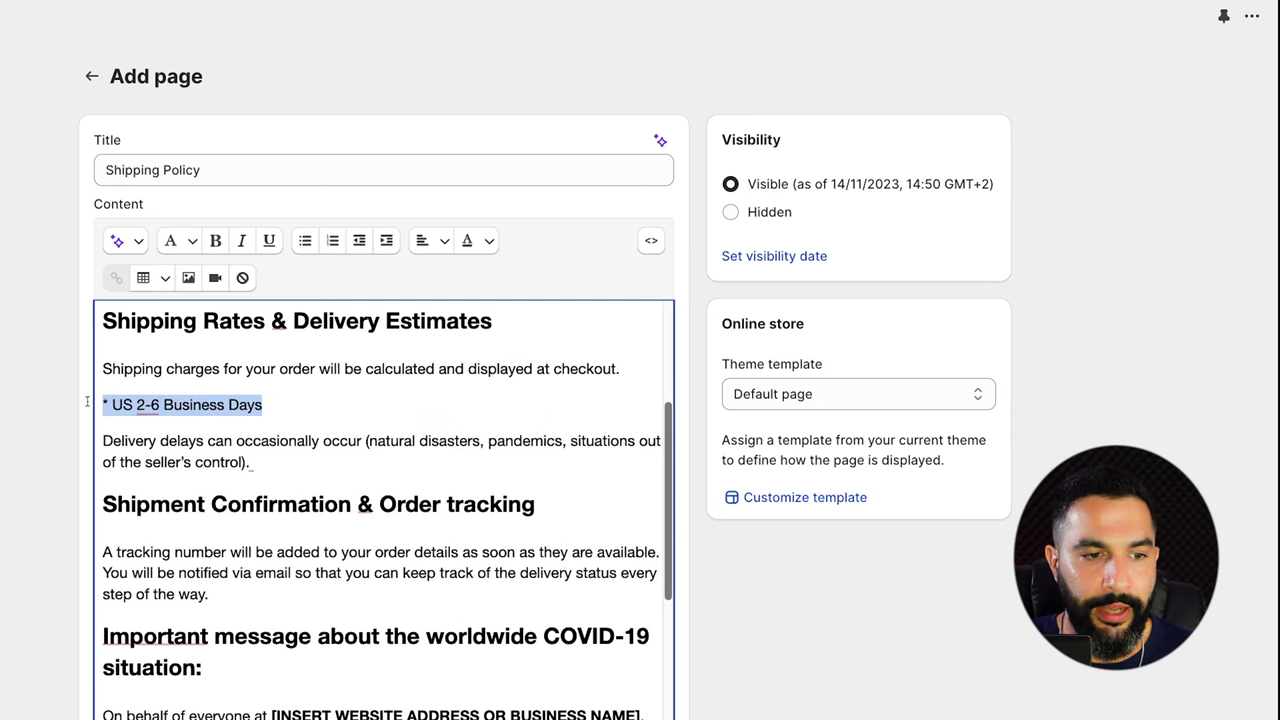
pyautogui.press('Right')
pyautogui.press('Return')
pyautogui.write('* Worldwid')
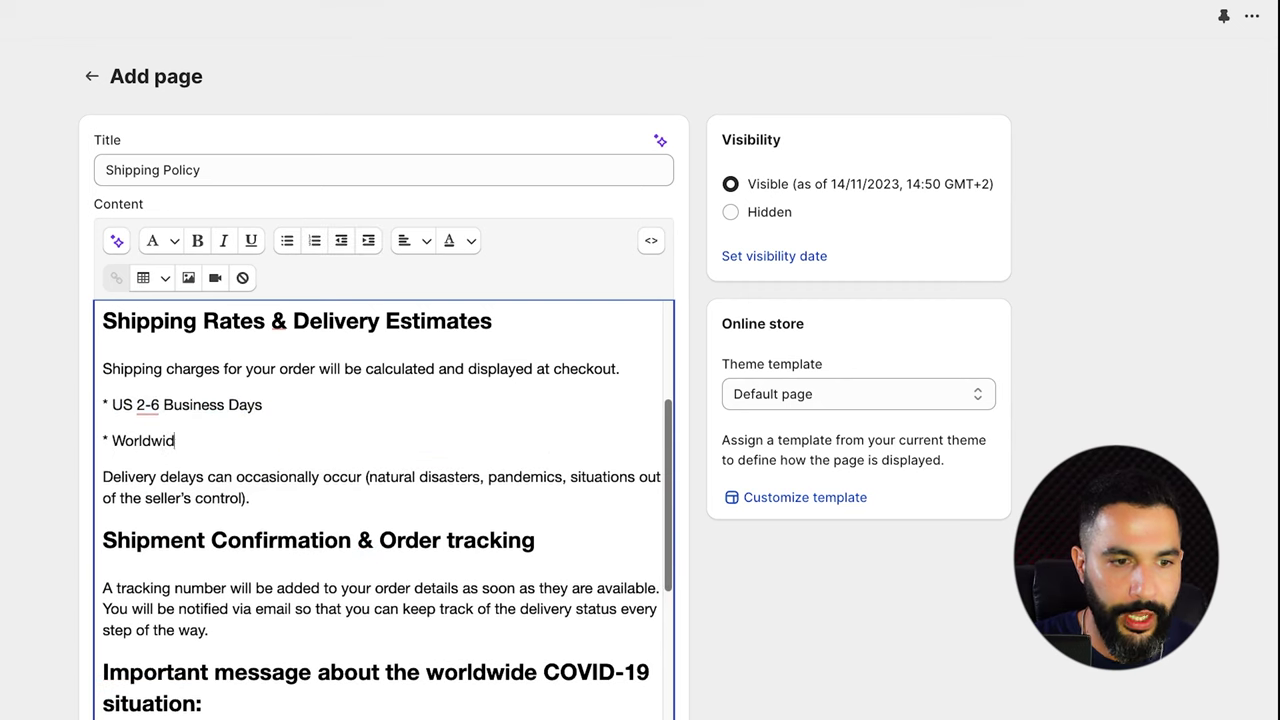
pyautogui.write('e - up to 30 business days')
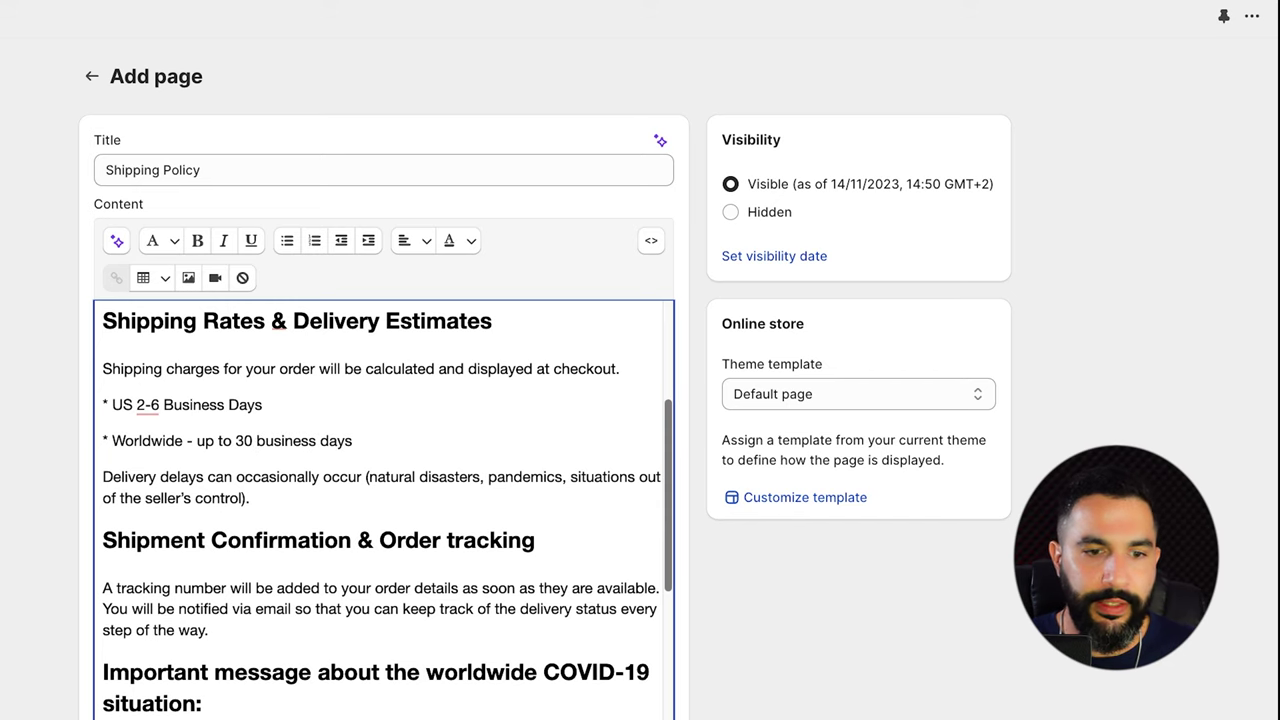
# Save the new Shipping Policy page.
pyautogui.scroll(-10, 467, 340)
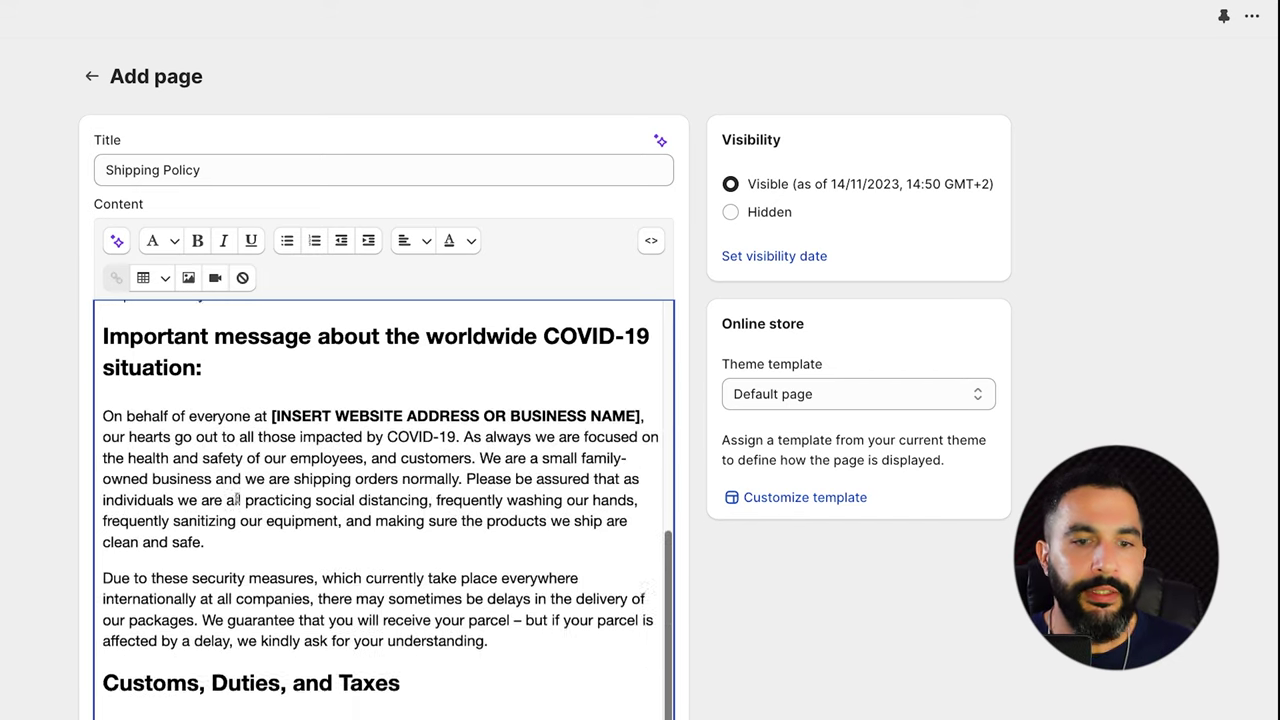
pyautogui.scroll(2, 467, 340)
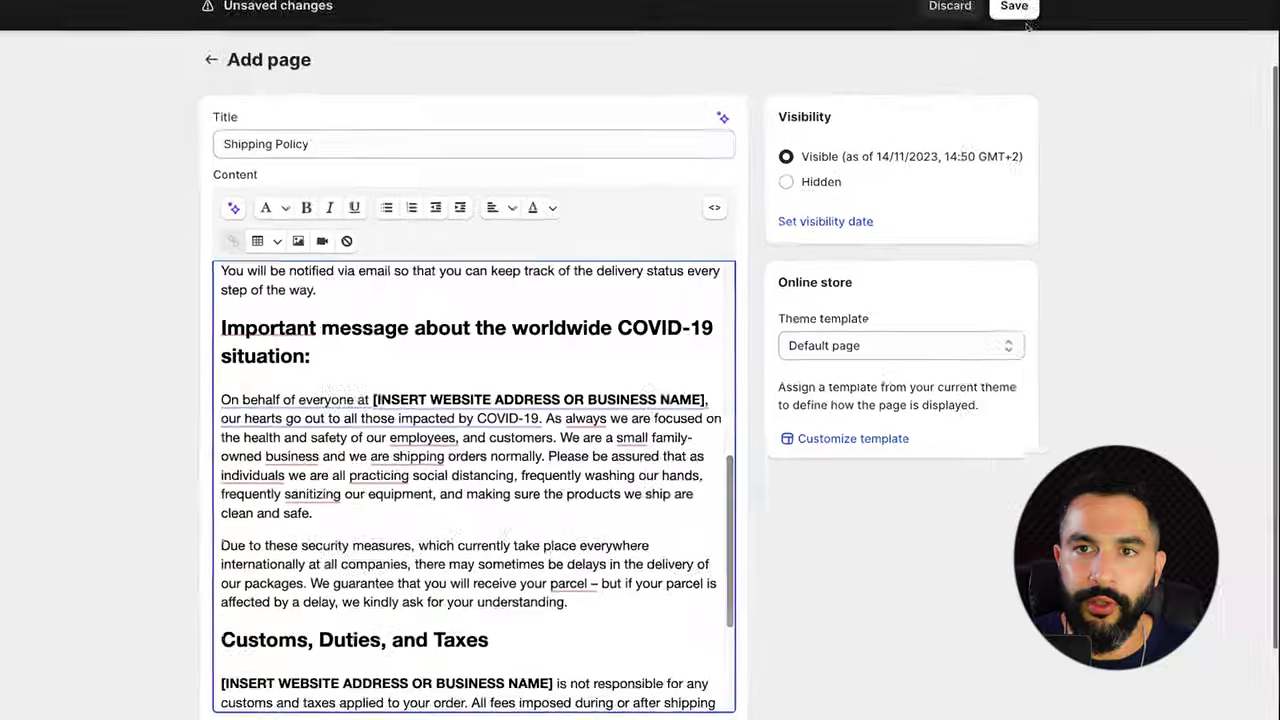
pyautogui.press('super+s')
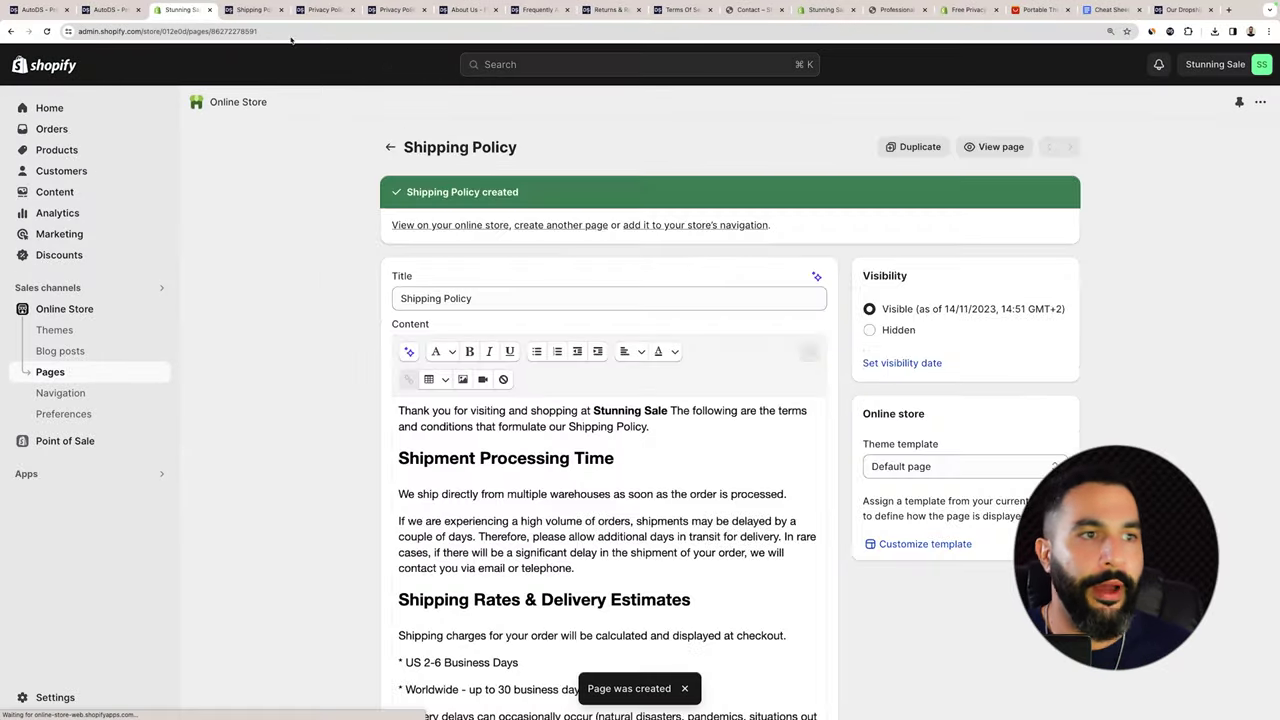
pyautogui.press('super+5')
# Review the AutoDS Privacy Policy template, then return to the new Privacy Policy page in Shopify admin.
pyautogui.scroll(15, 399, 178)
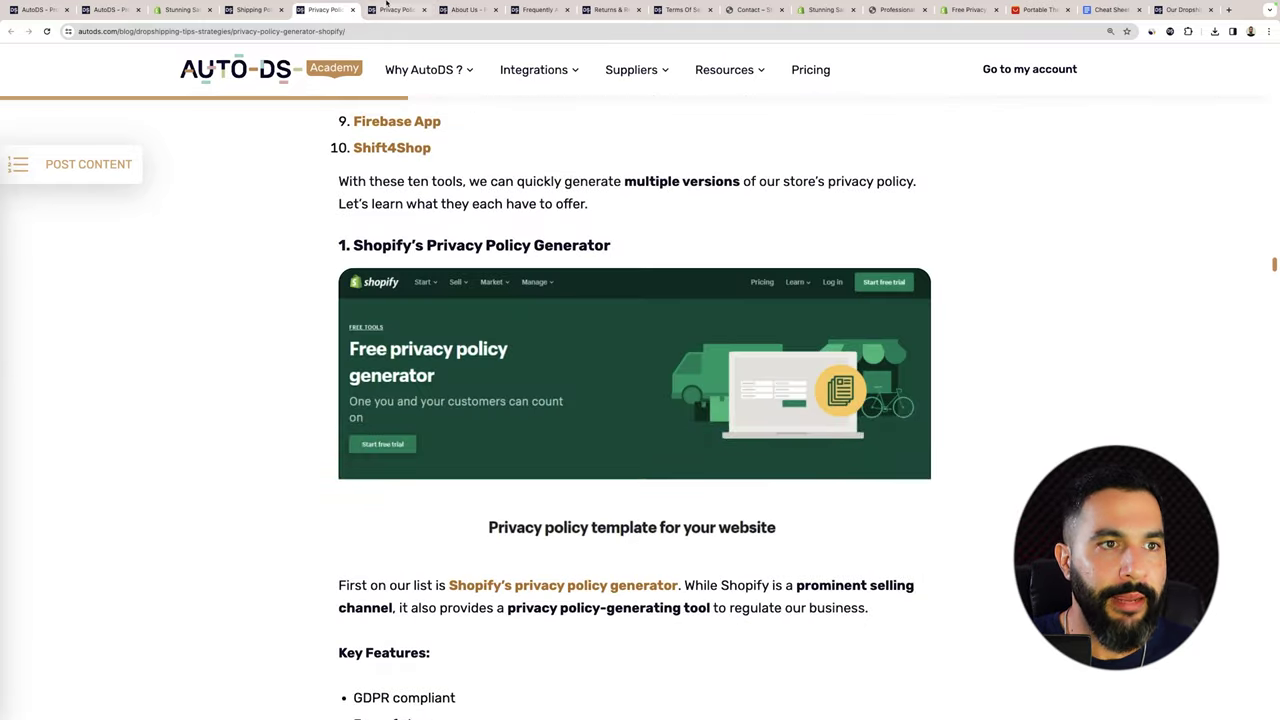
pyautogui.press('super+4')
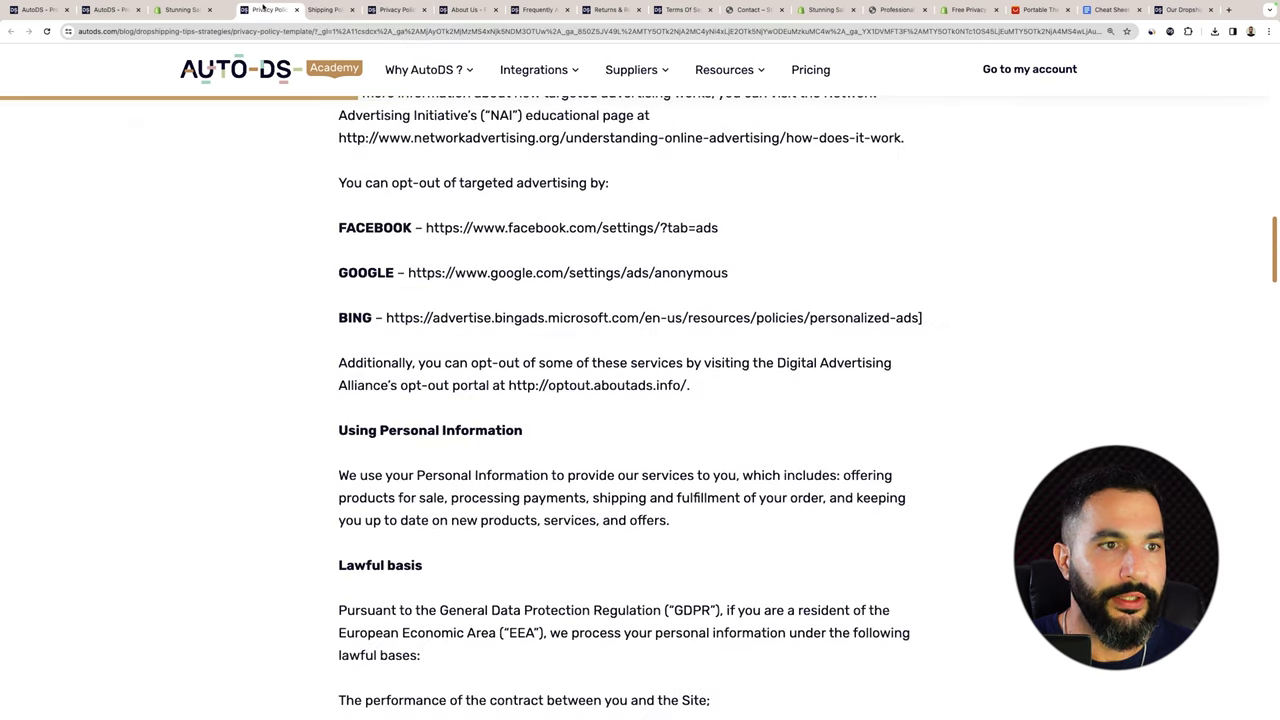
pyautogui.scroll(15, 459, 168)
pyautogui.scroll(-1, 450, 150)
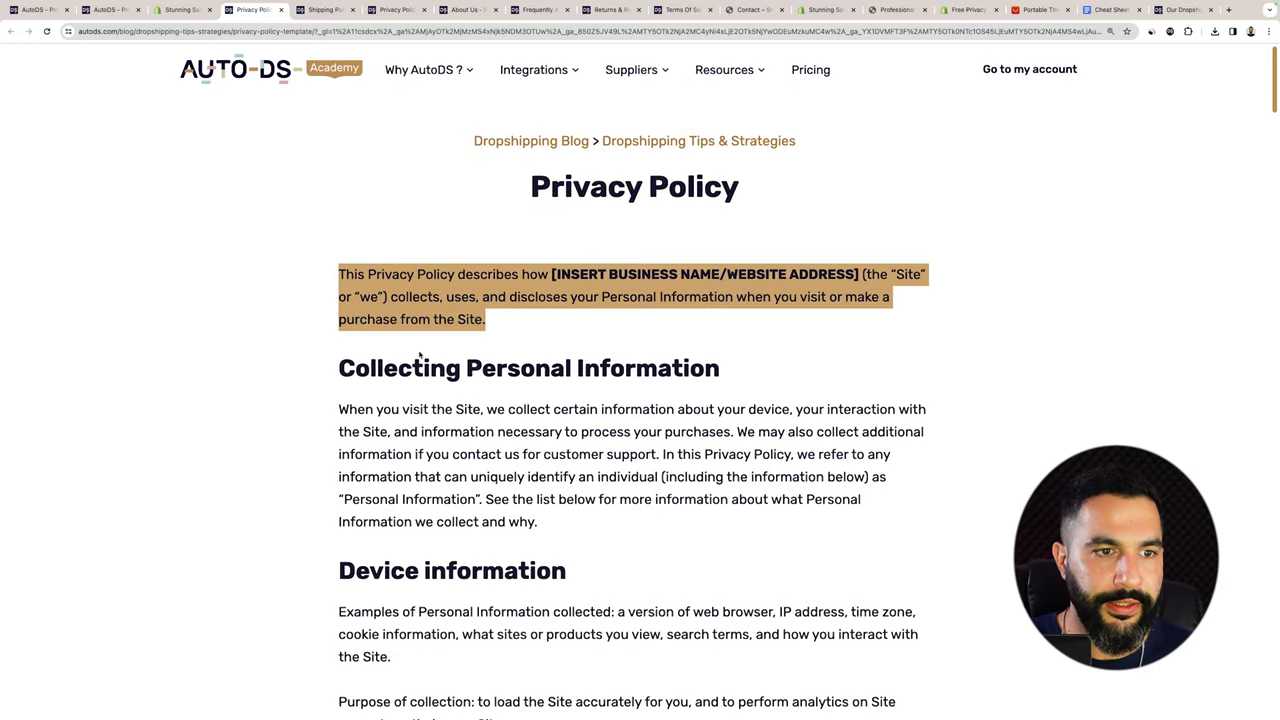
pyautogui.scroll(-15, 333, 277)
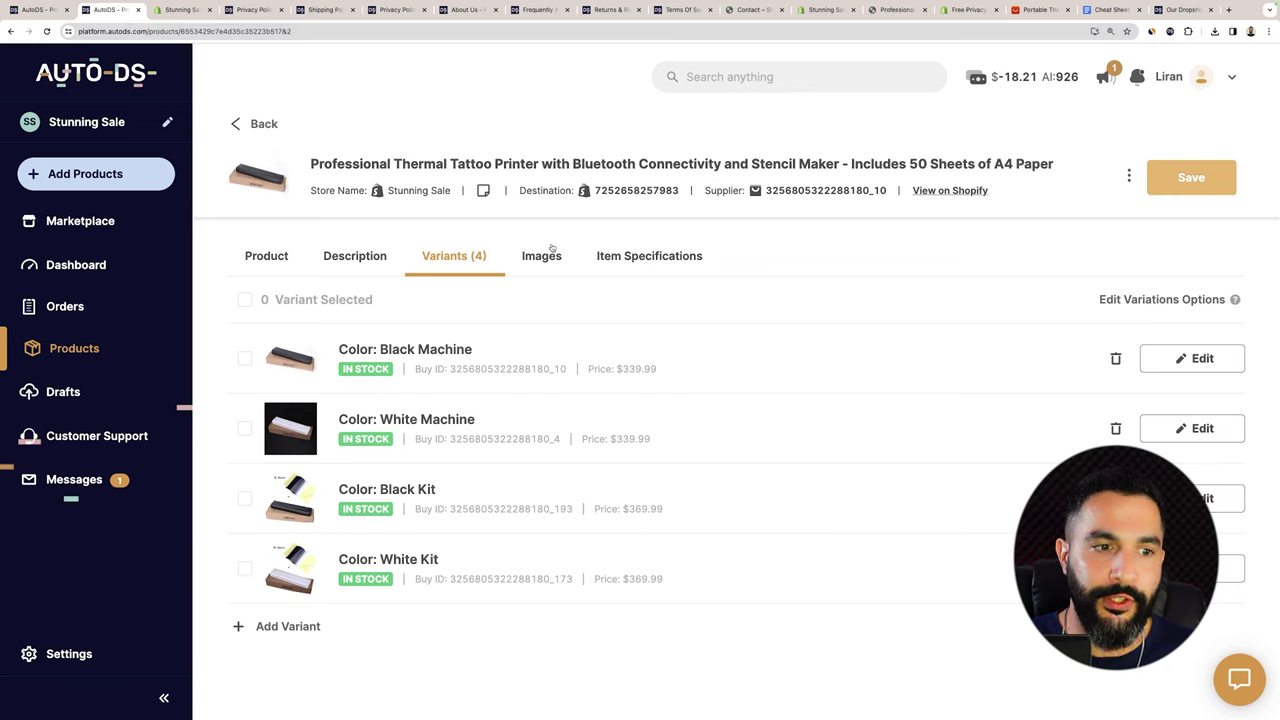
pyautogui.click(256, 11)
pyautogui.click(181, 10)
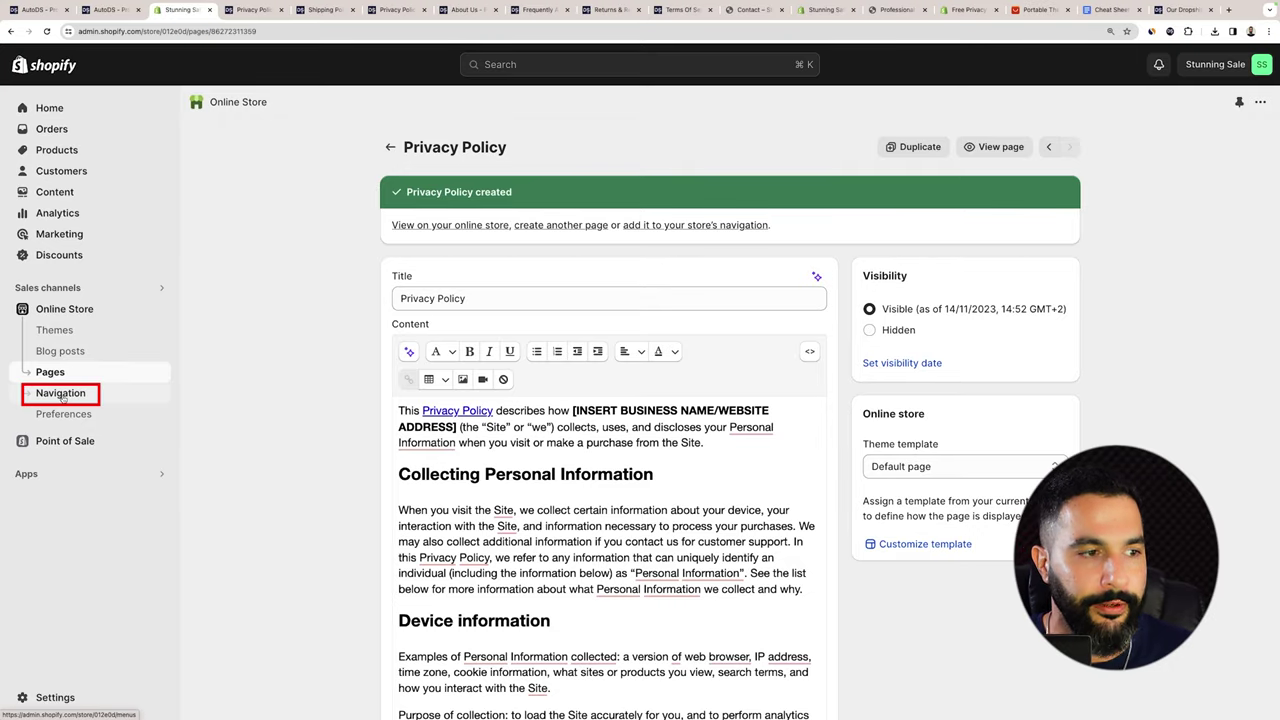
# In Navigation, rename the Main menu's Catalog item to Products.
pyautogui.click(60, 394)
pyautogui.click(638, 250)
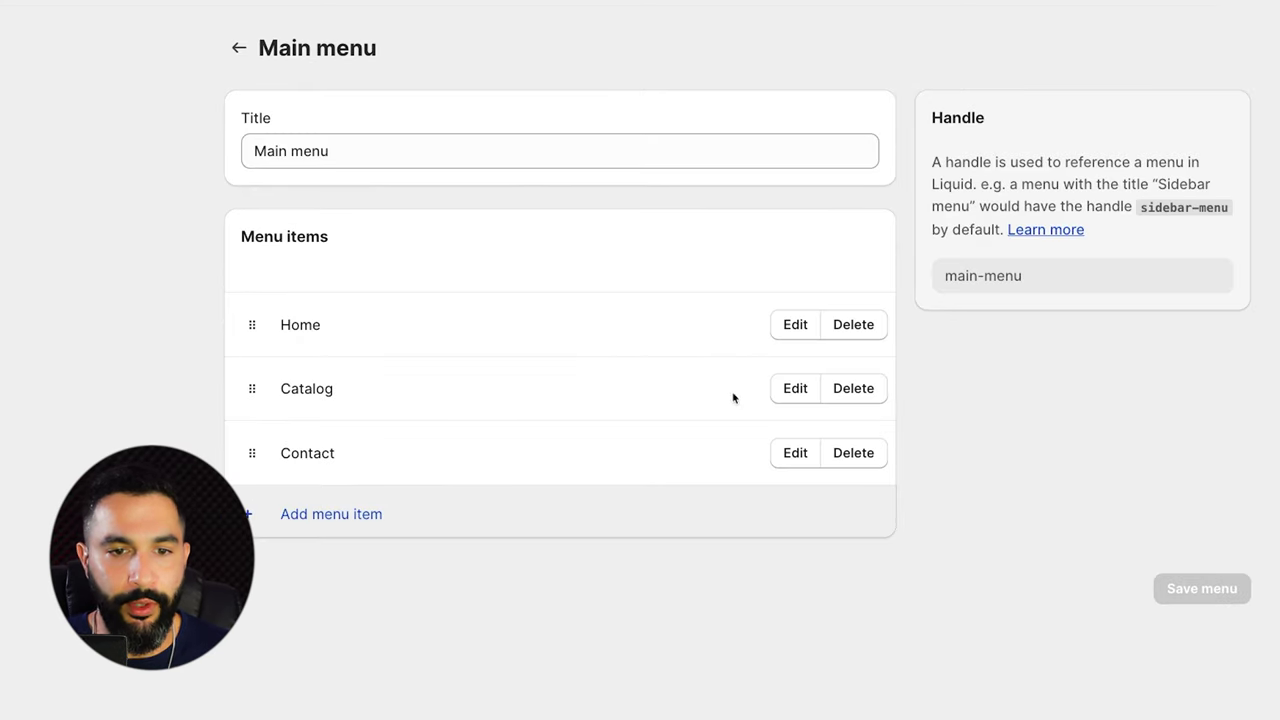
pyautogui.click(791, 391)
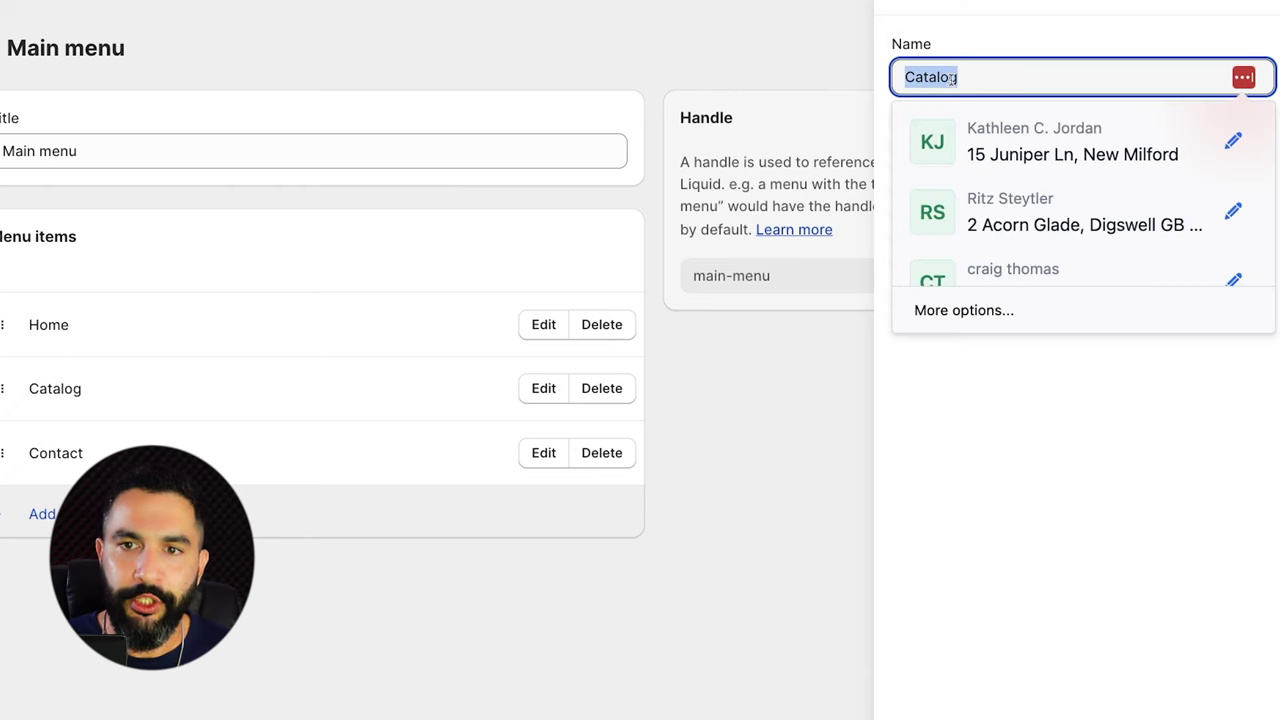
pyautogui.write('Products')
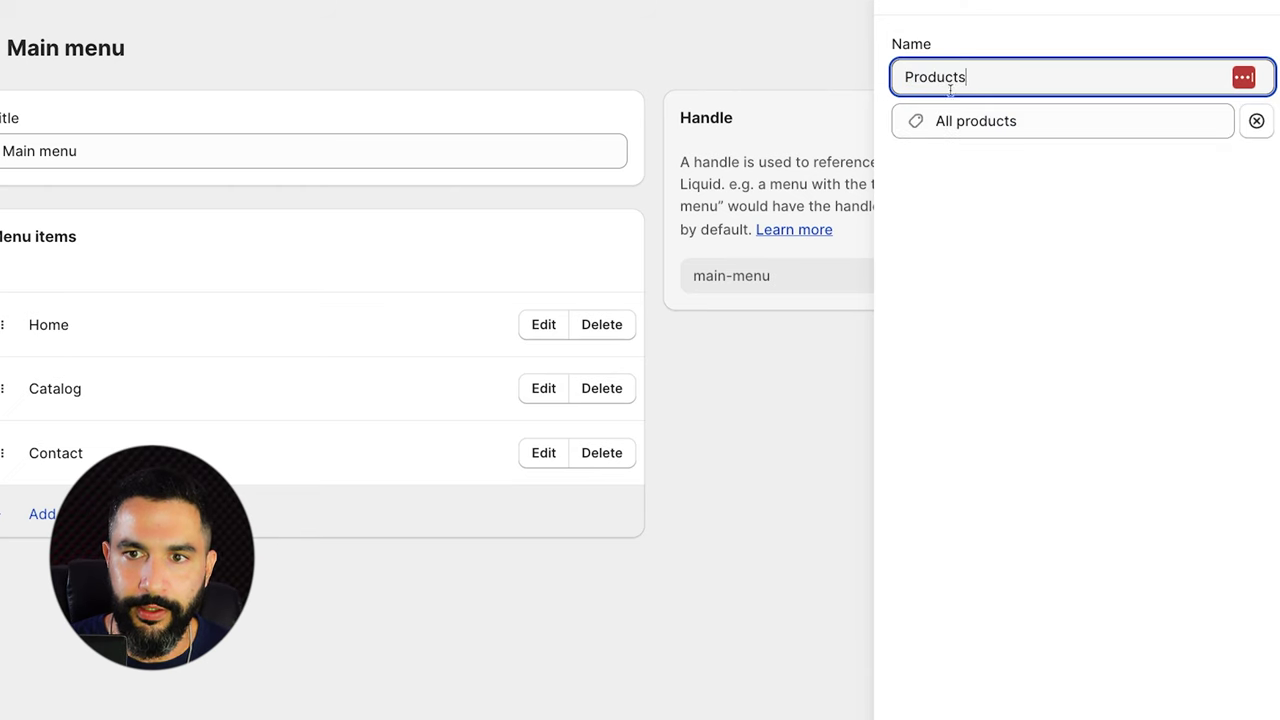
pyautogui.press('Return')
# Add a Shipping Policy item linked to the Shipping Policy page and save the main menu.
pyautogui.click(79, 514)
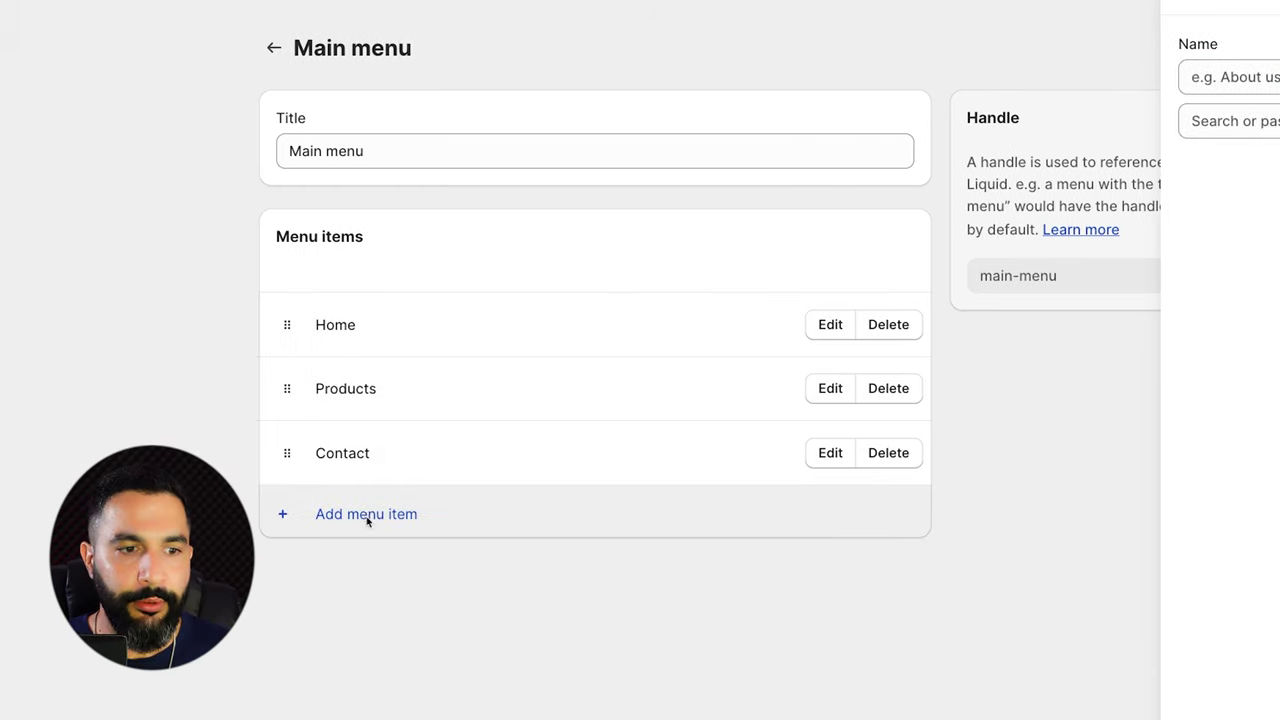
pyautogui.write('S')
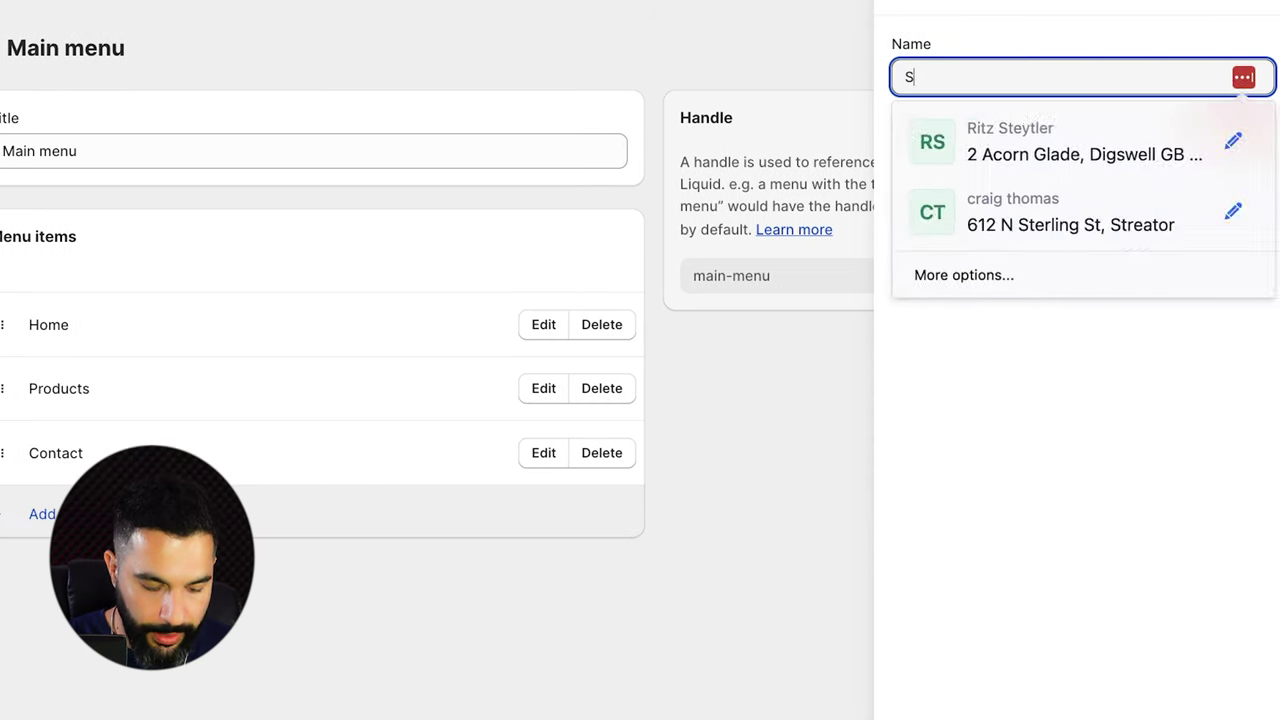
pyautogui.write('hipping Pol')
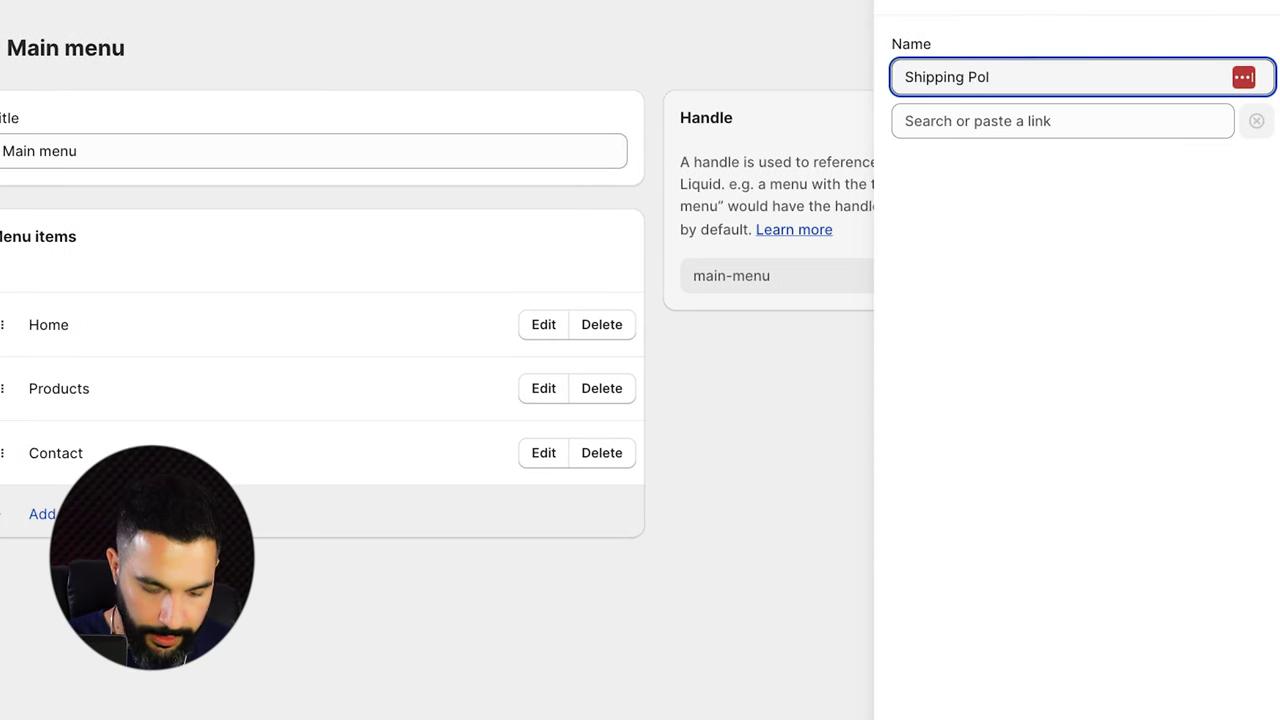
pyautogui.write('icy')
pyautogui.click(966, 122)
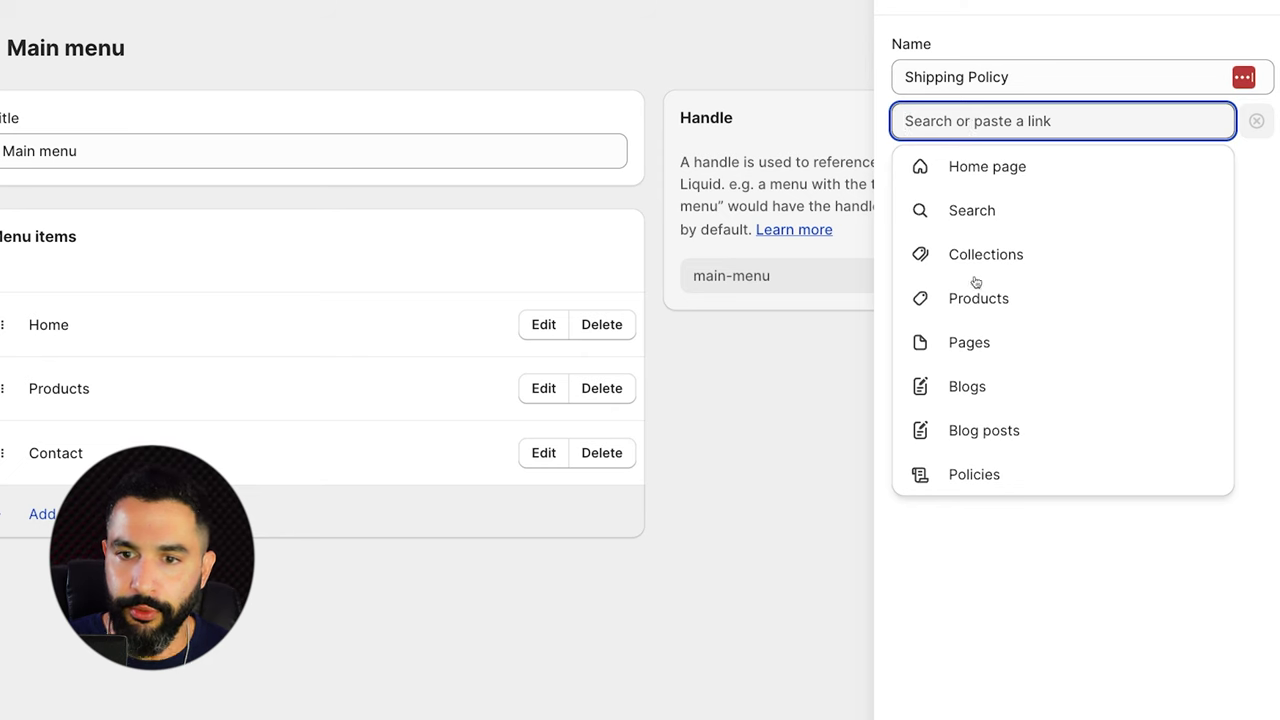
pyautogui.click(975, 343)
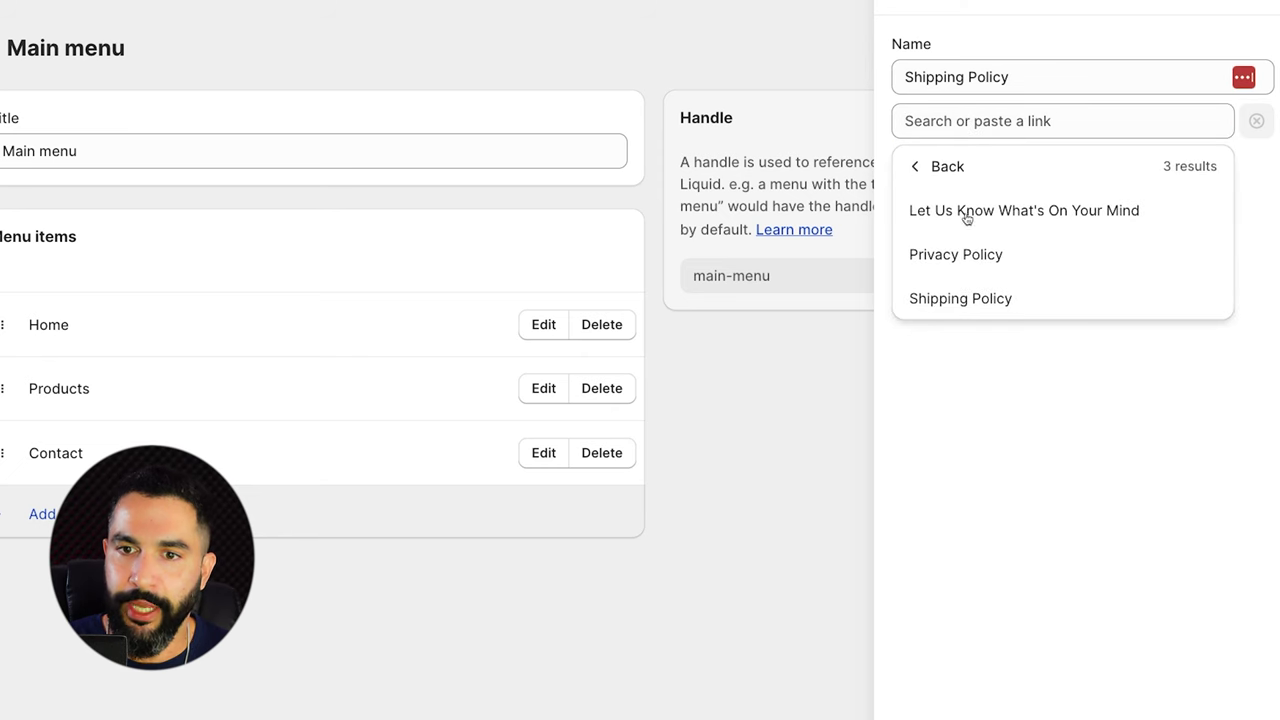
pyautogui.click(955, 300)
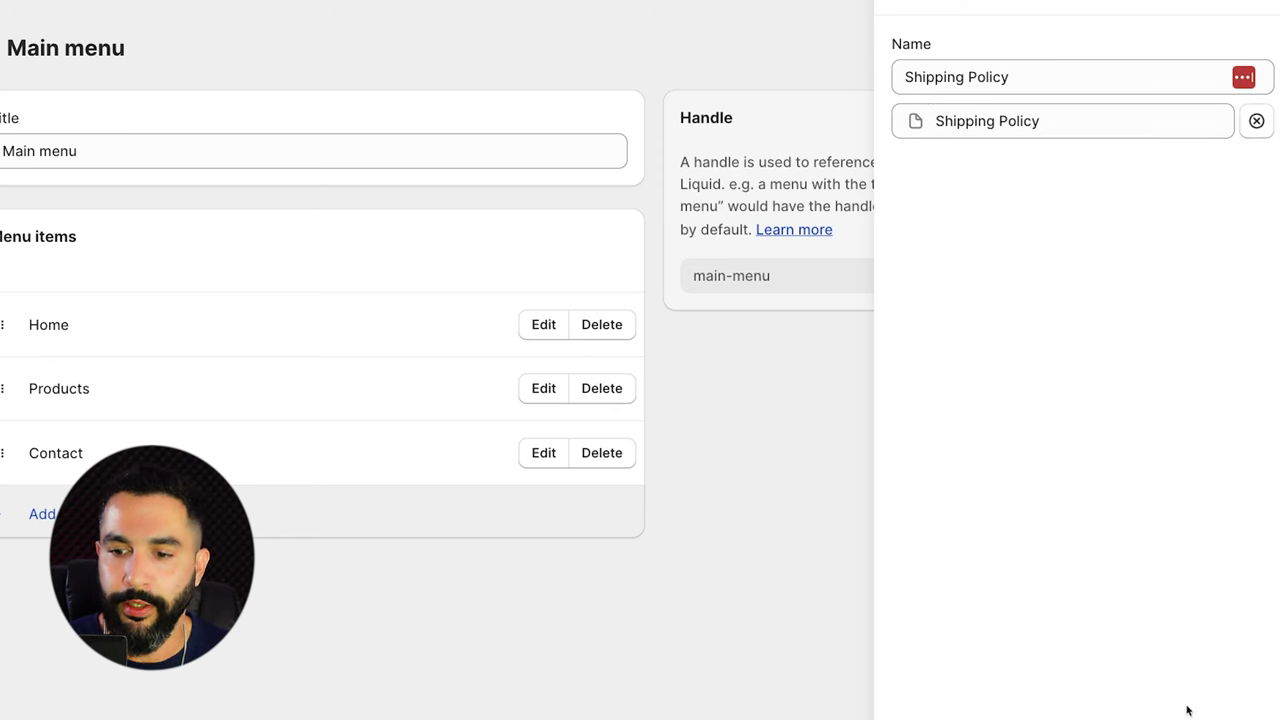
pyautogui.click(1243, 710)
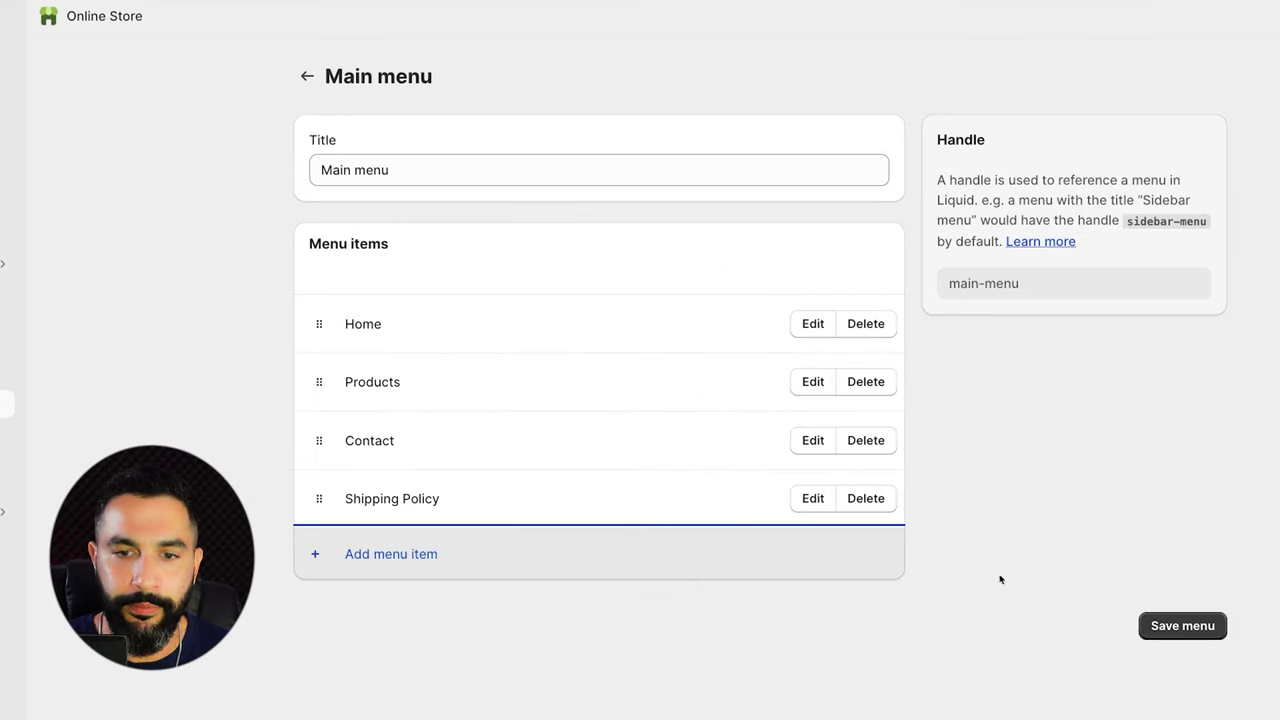
pyautogui.click(1183, 626)
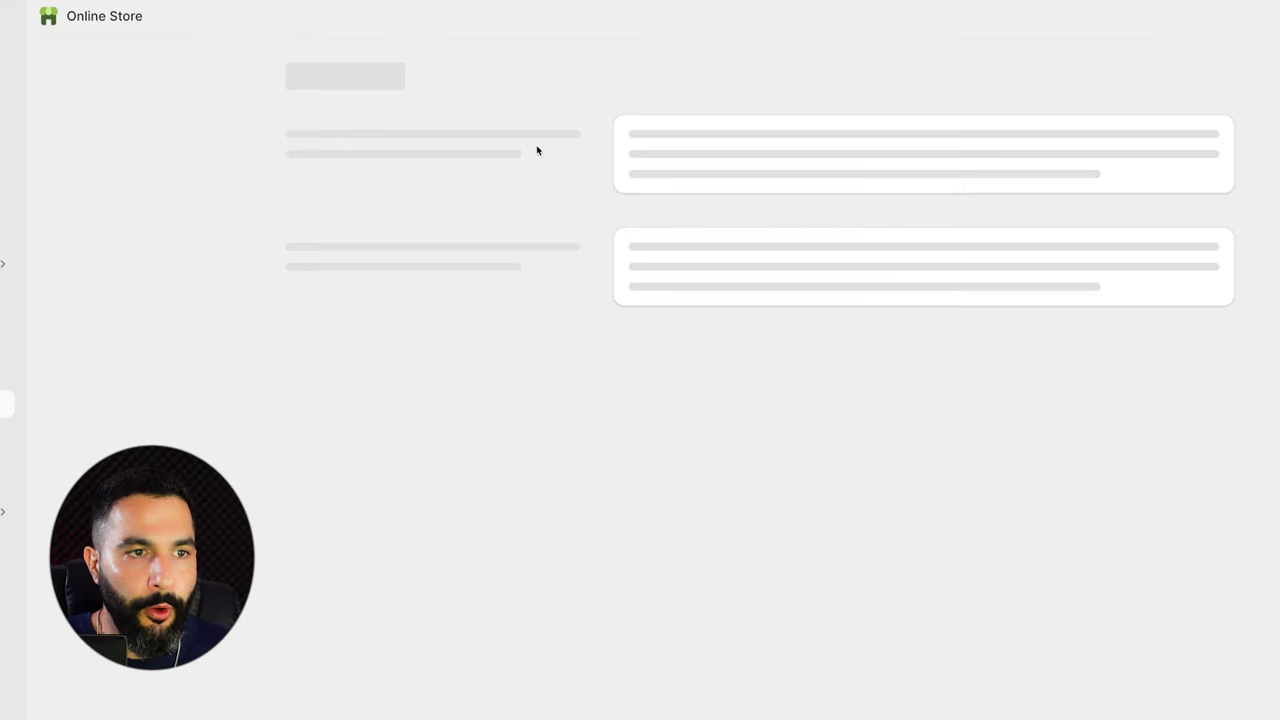
# Add a Privacy Policy item linked to the Privacy Policy page to the Footer menu and save.
pyautogui.click(672, 226)
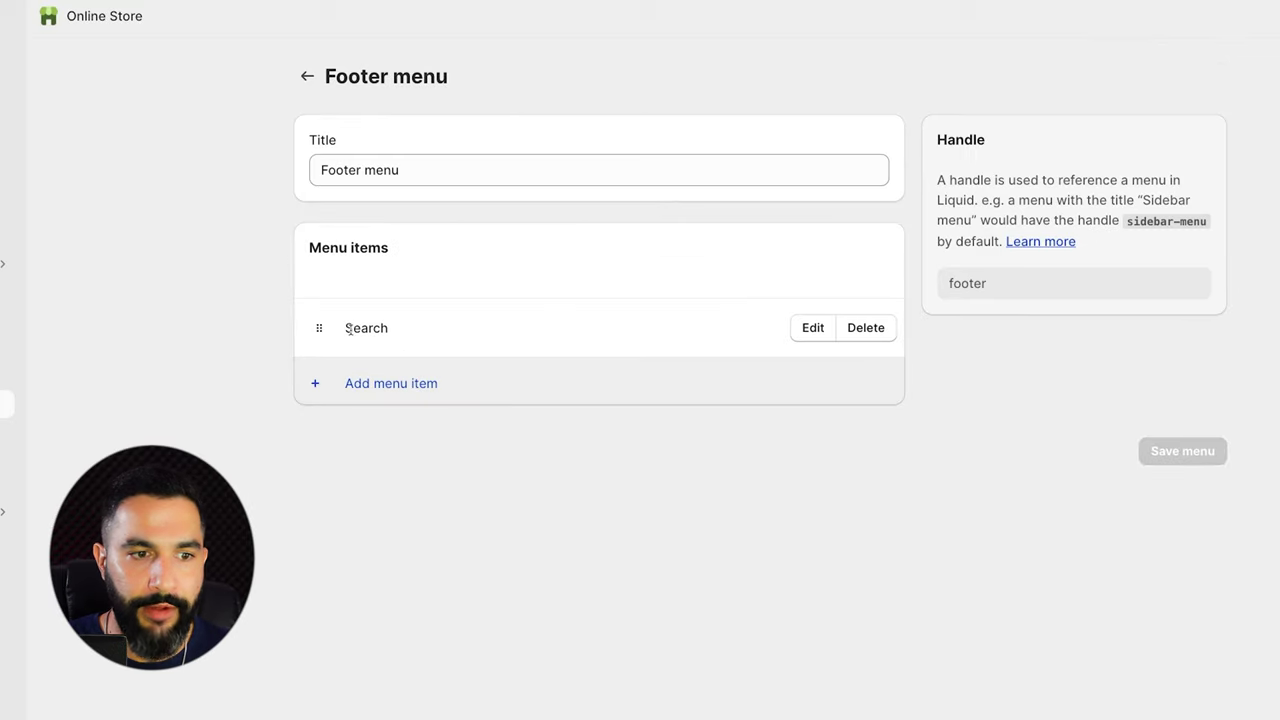
pyautogui.click(385, 386)
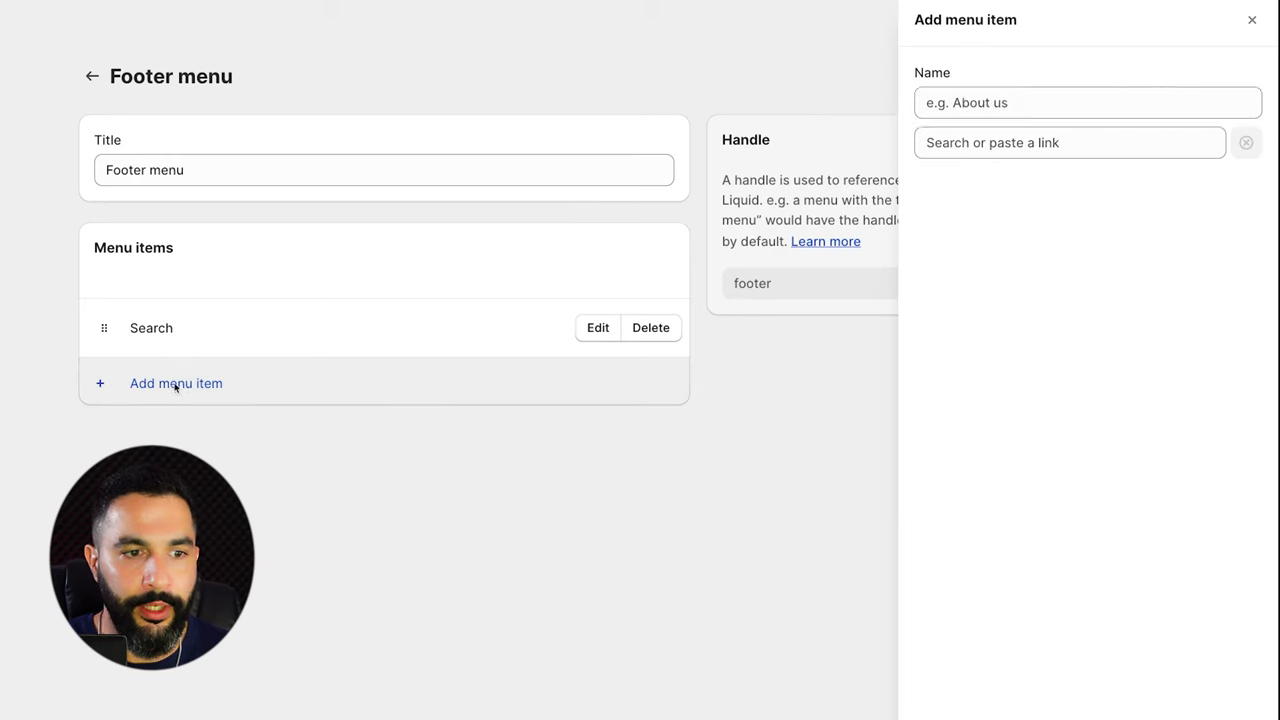
pyautogui.write('Privacy Policy')
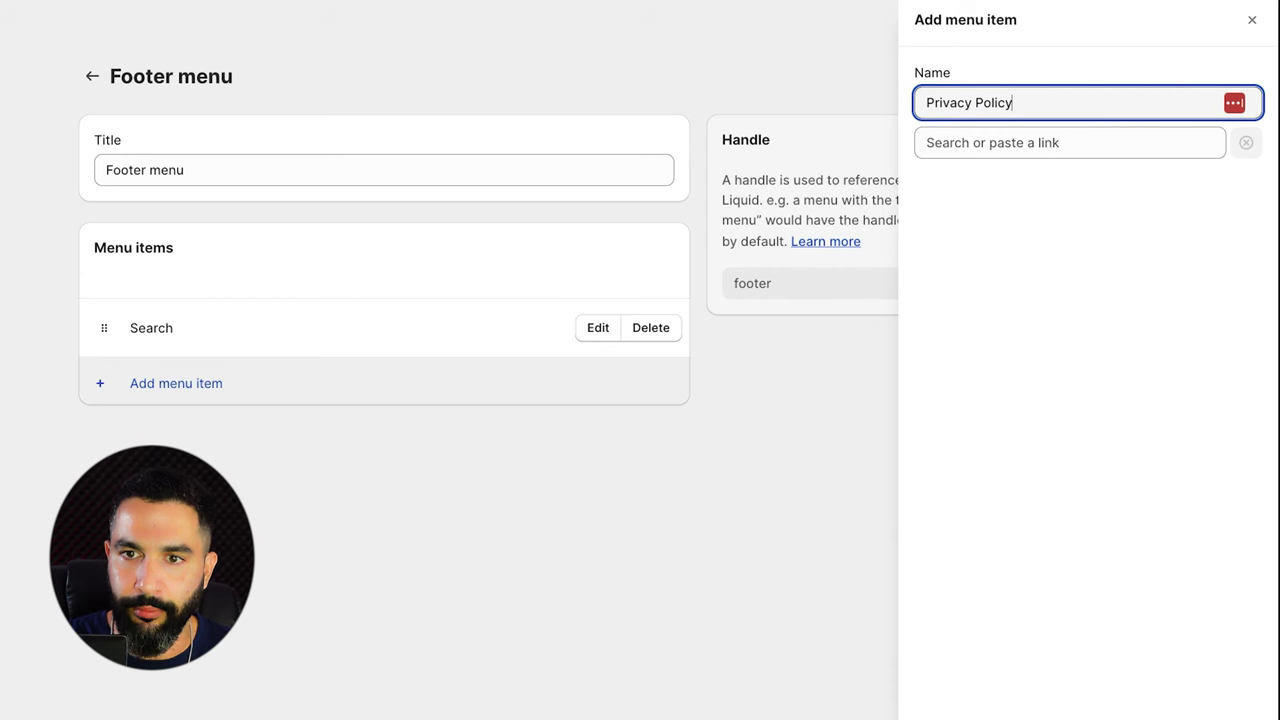
pyautogui.press('Tab')
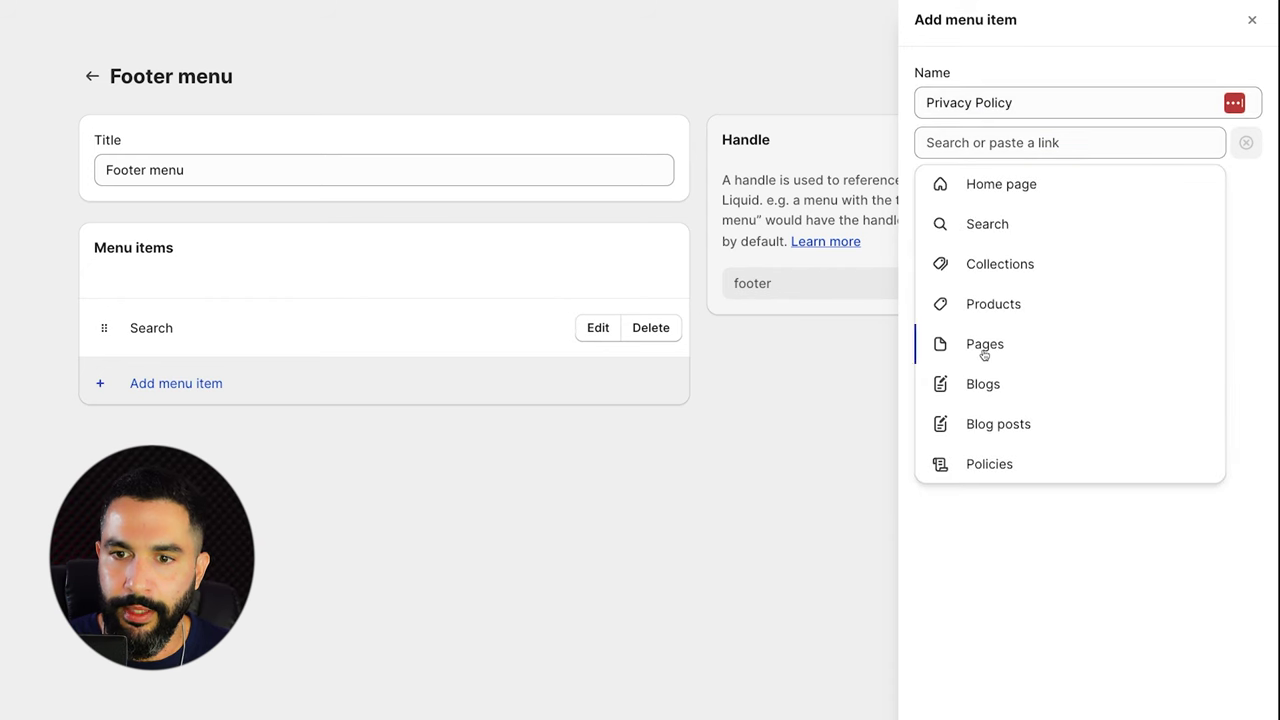
pyautogui.click(980, 350)
pyautogui.click(970, 266)
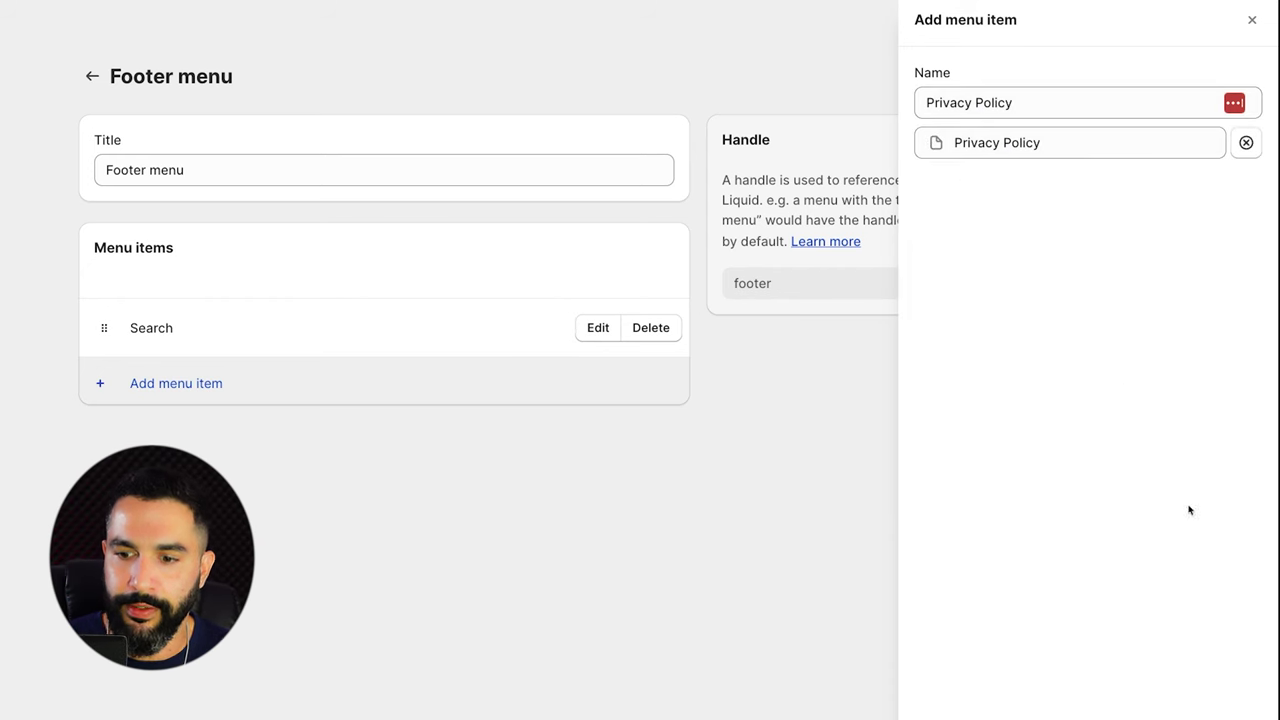
pyautogui.press('Return')
pyautogui.click(966, 510)
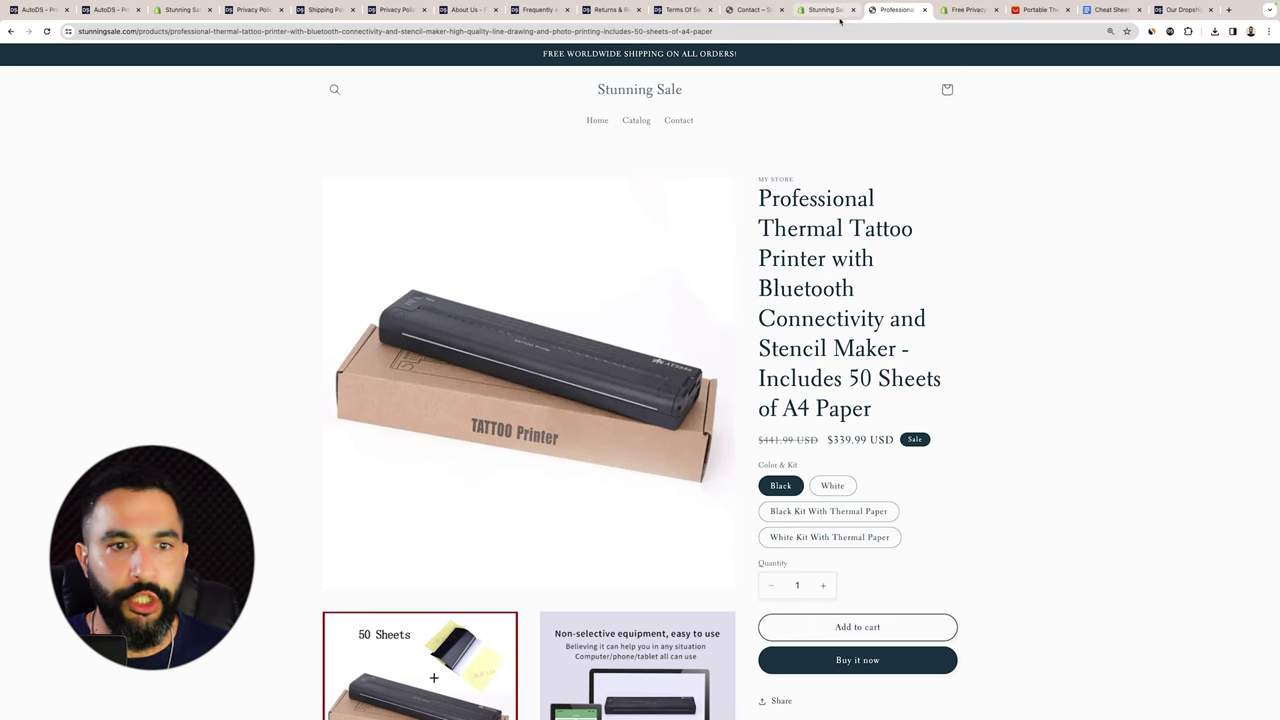
# View the live storefront, zoomed in, to check the menus.
pyautogui.click(521, 96)
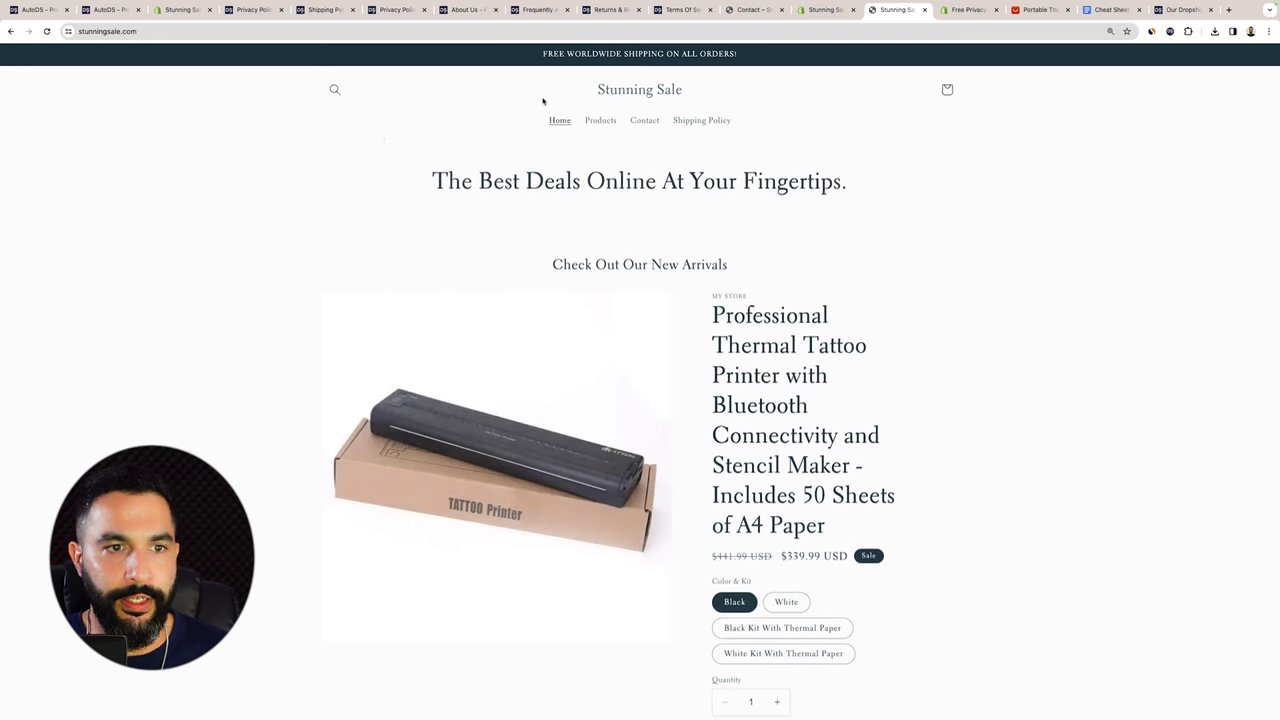
pyautogui.press('super+equal')
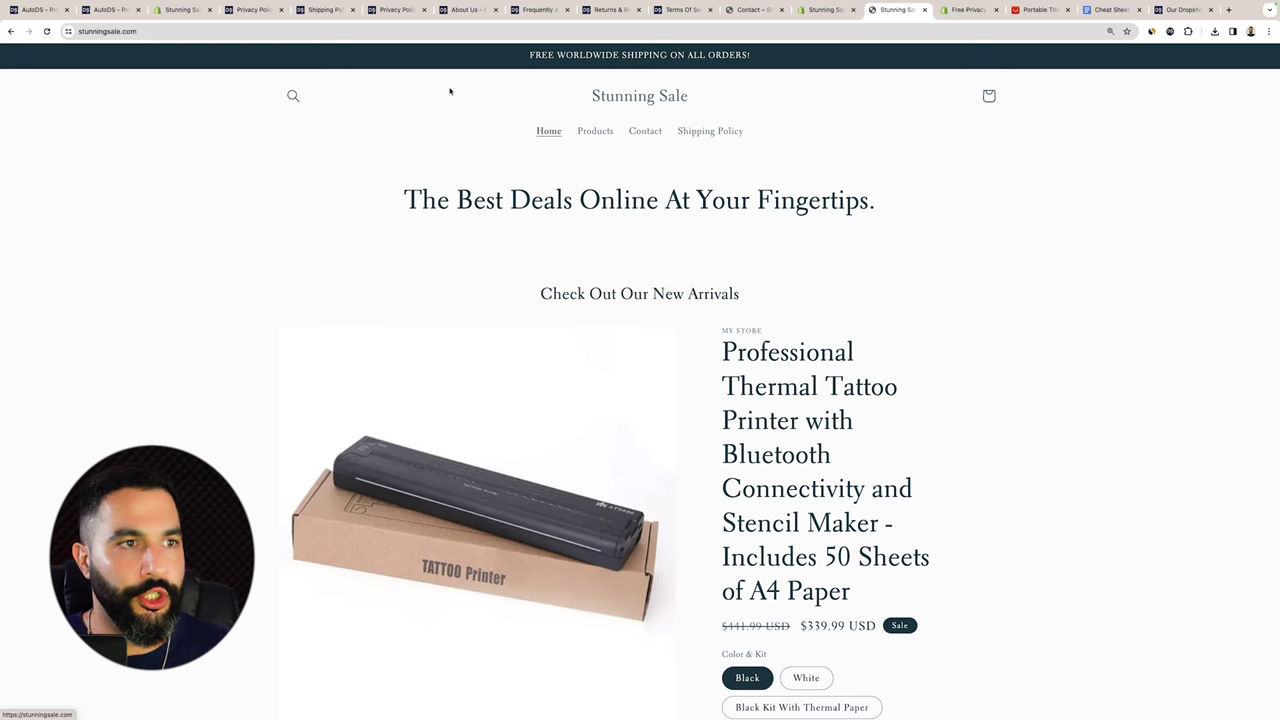
pyautogui.click(826, 10)
pyautogui.click(886, 11)
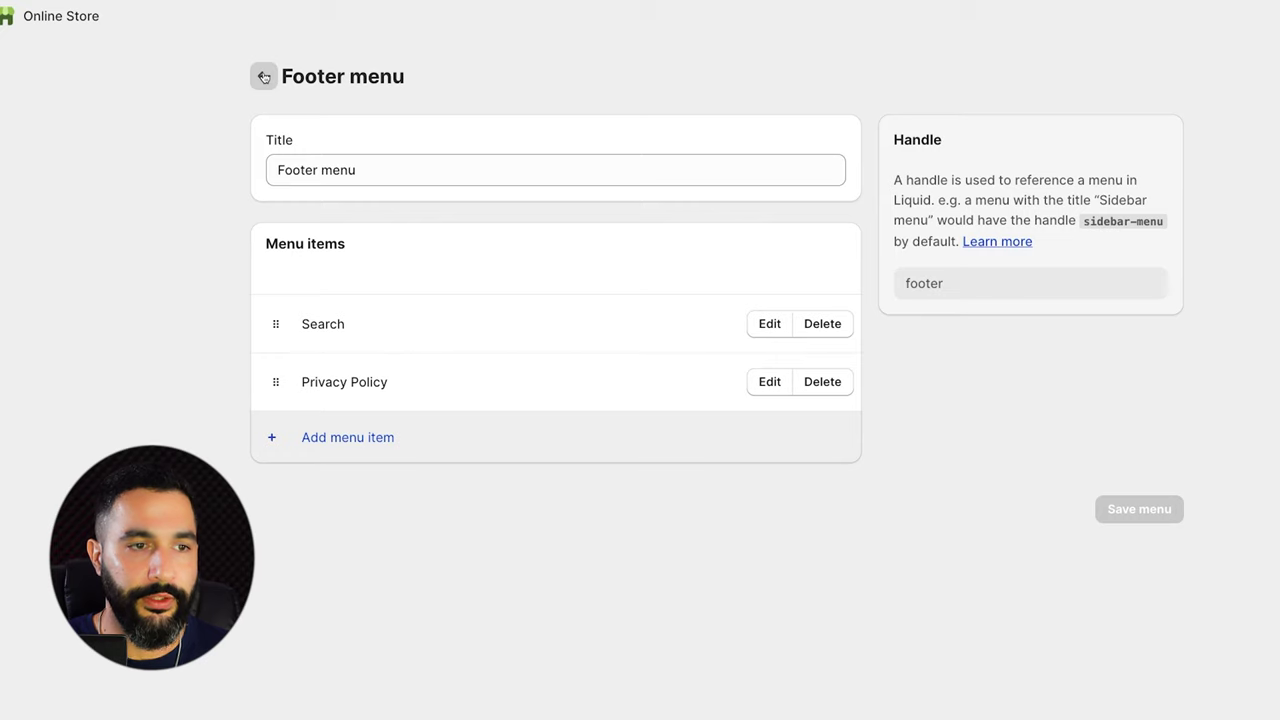
# Rename the Main menu's Contact item to 'Get In Touch'.
pyautogui.click(264, 78)
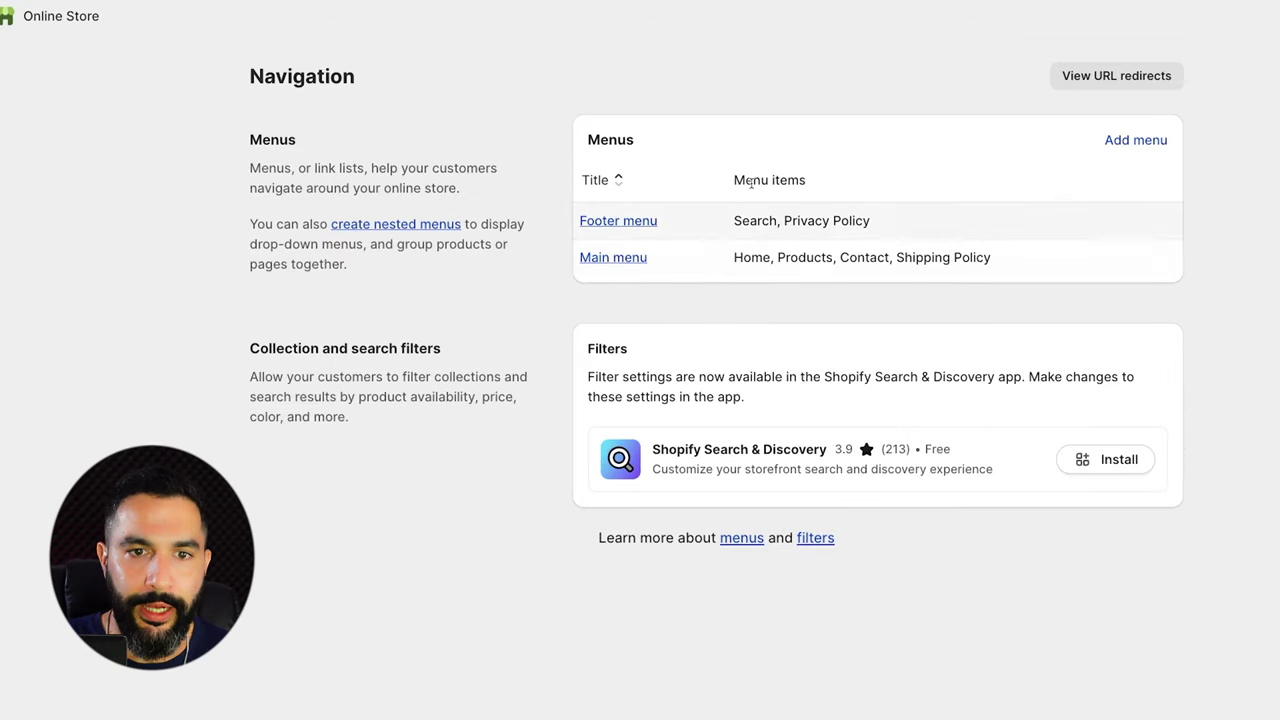
pyautogui.click(613, 258)
pyautogui.click(765, 443)
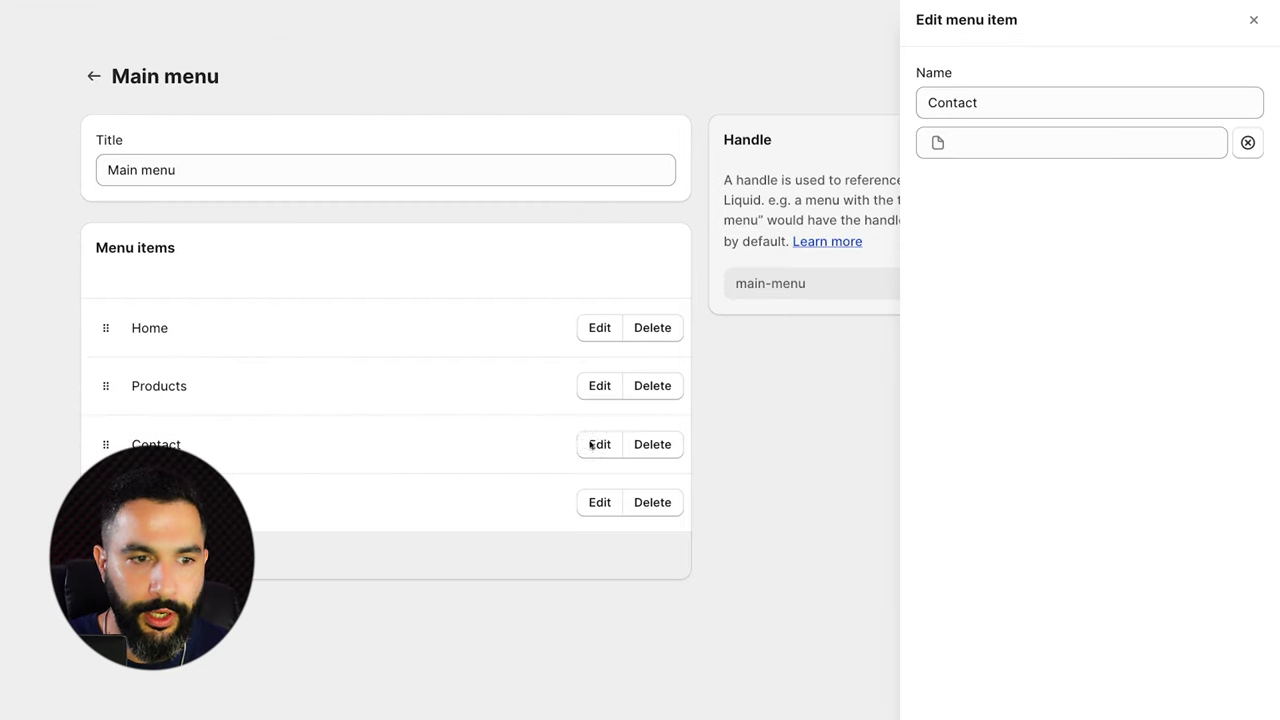
pyautogui.moveTo(1058, 104); pyautogui.dragTo(837, 100)
pyautogui.write('Get In')
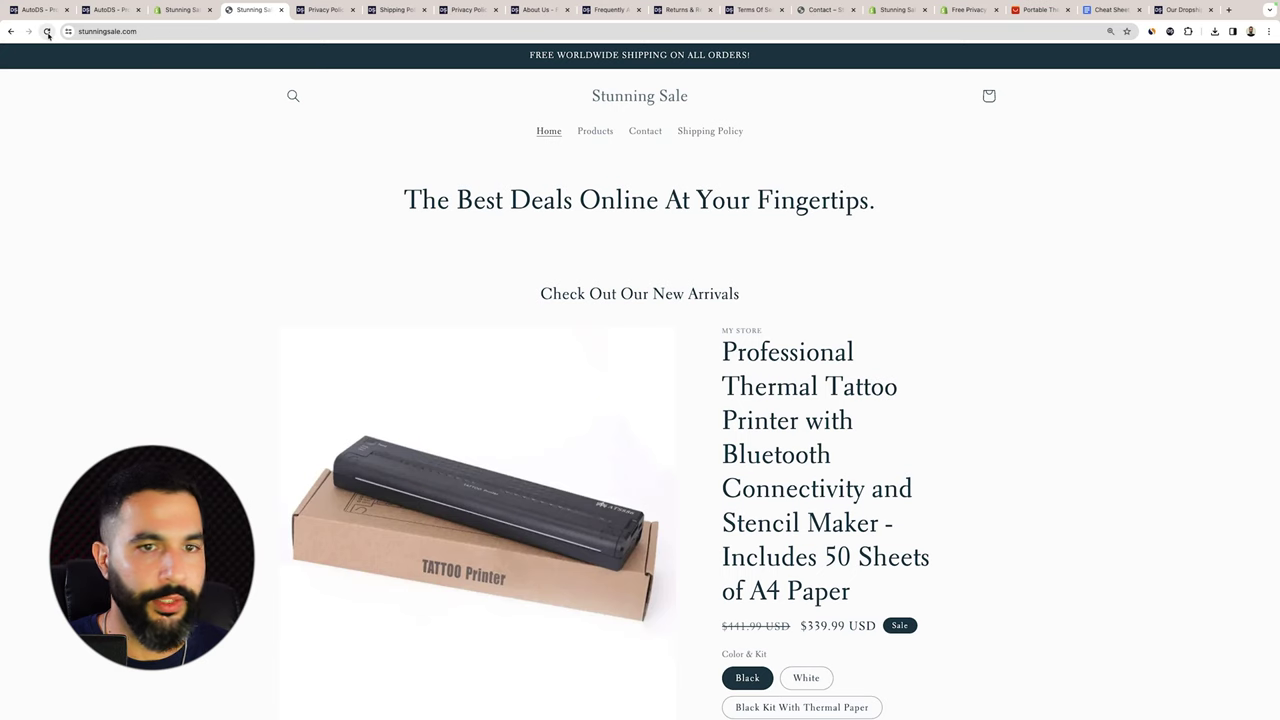
pyautogui.hotkey('ctrl', 'r')
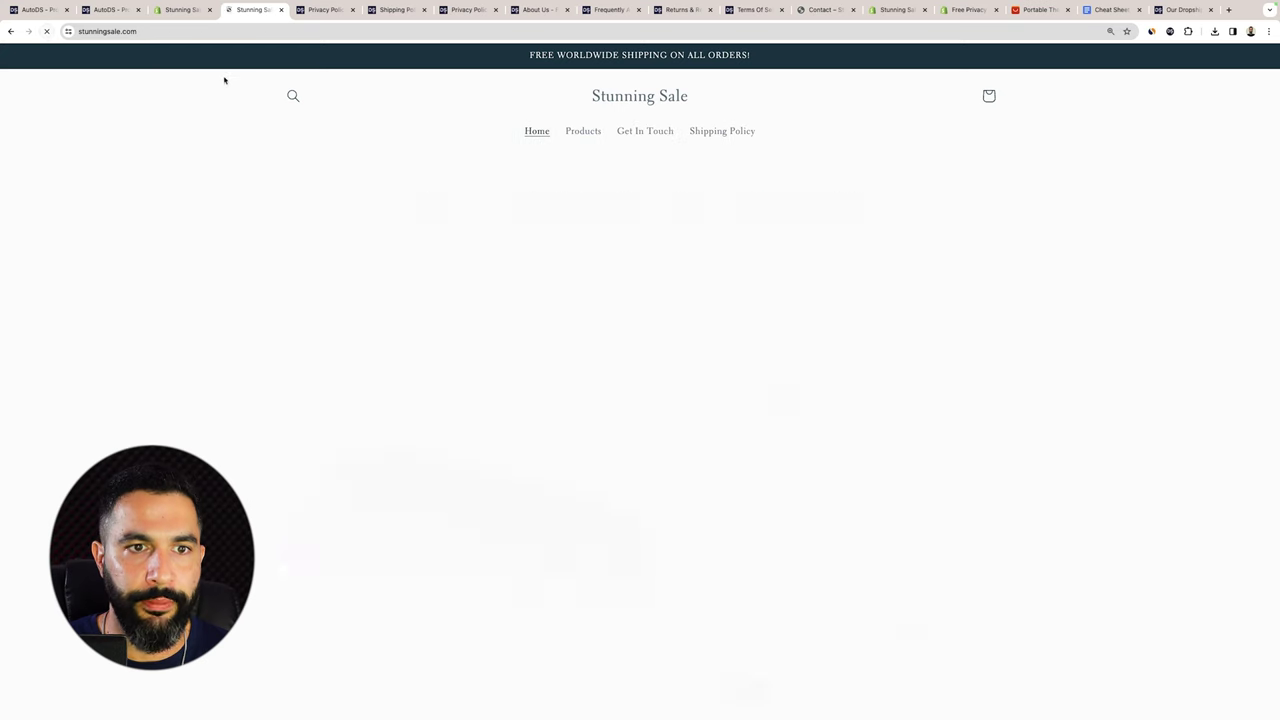
# On the storefront, open Get In Touch, test its phone field, then open Shipping Policy.
pyautogui.click(646, 131)
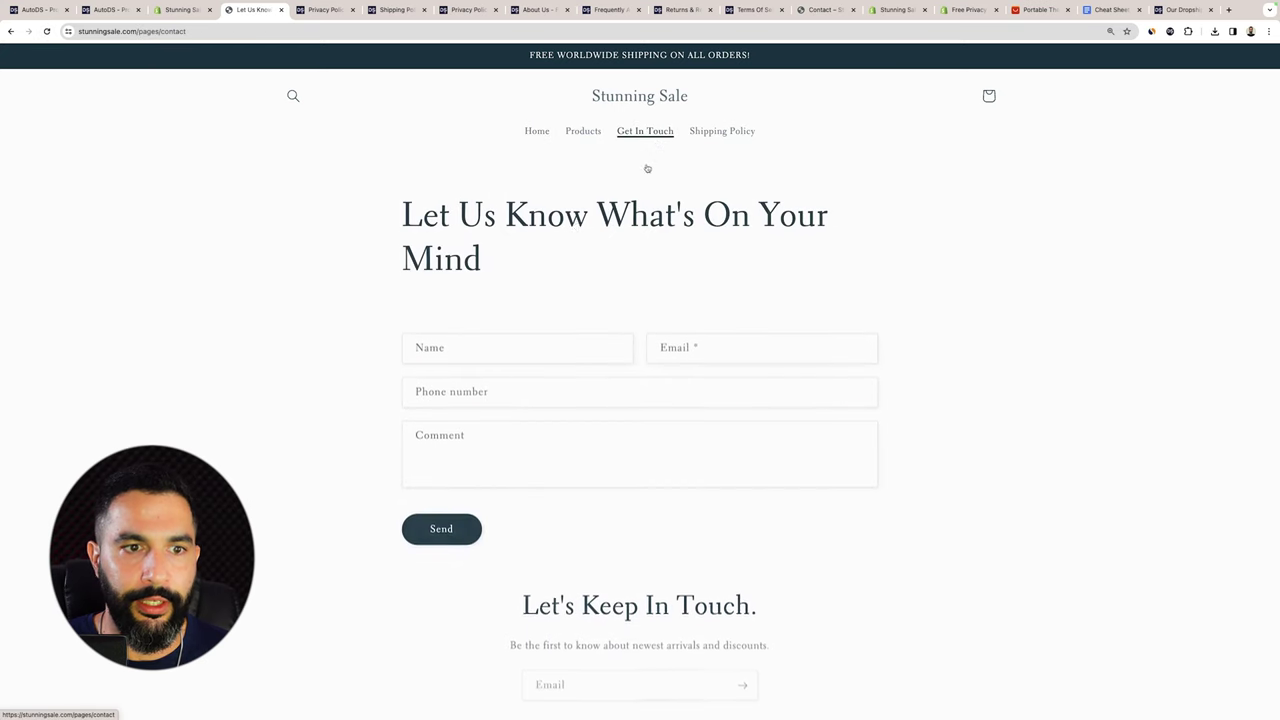
pyautogui.scroll(-3, 527, 289)
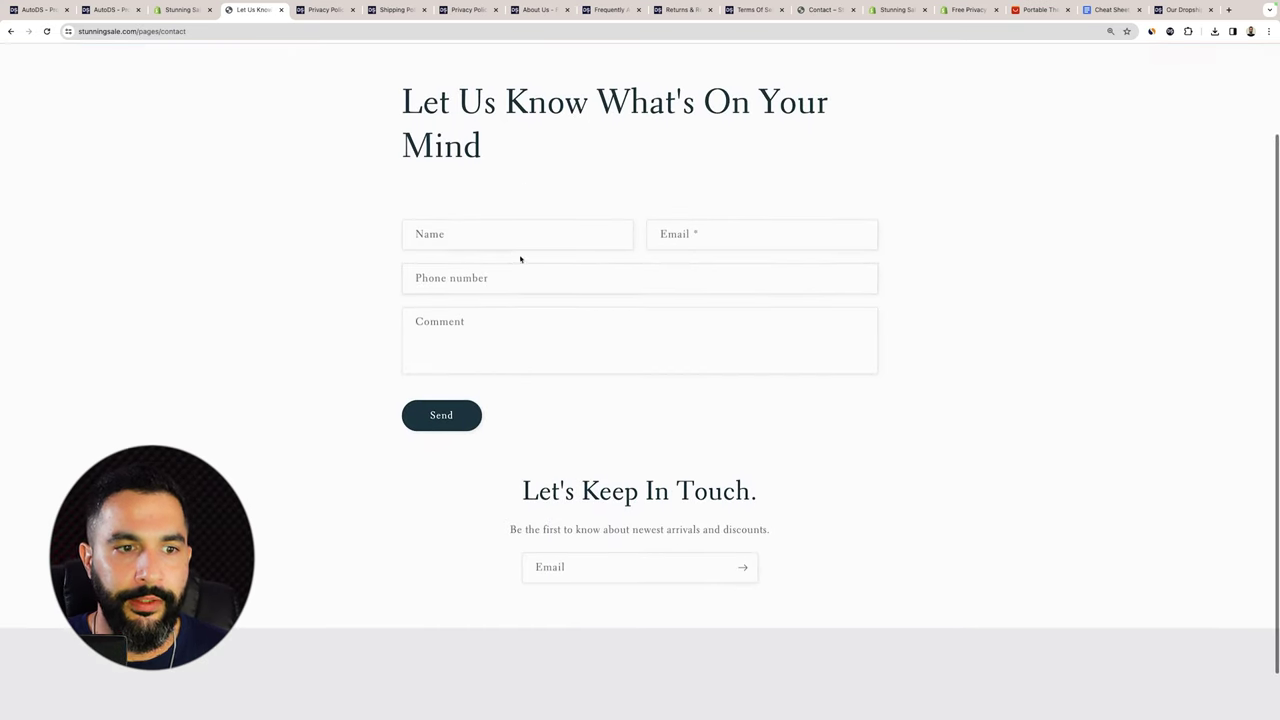
pyautogui.click(511, 266)
pyautogui.click(392, 263)
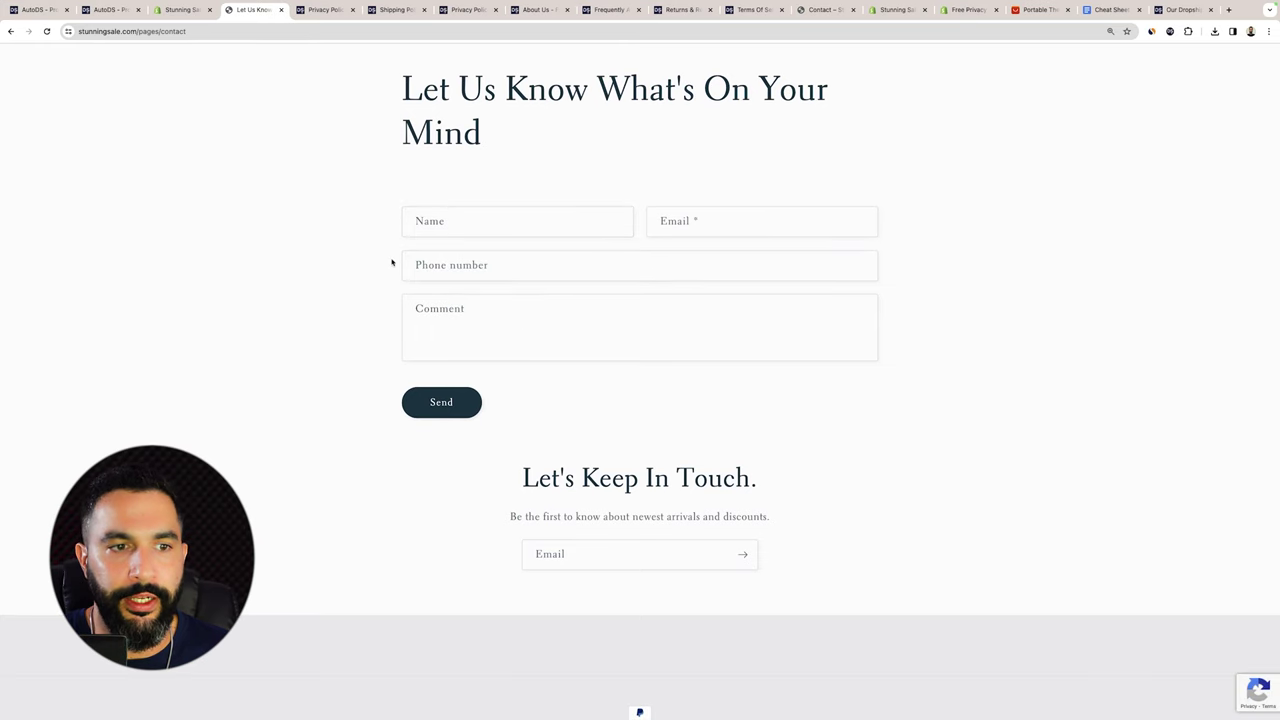
pyautogui.scroll(3, 421, 265)
pyautogui.hscroll(-5, 317, 117)
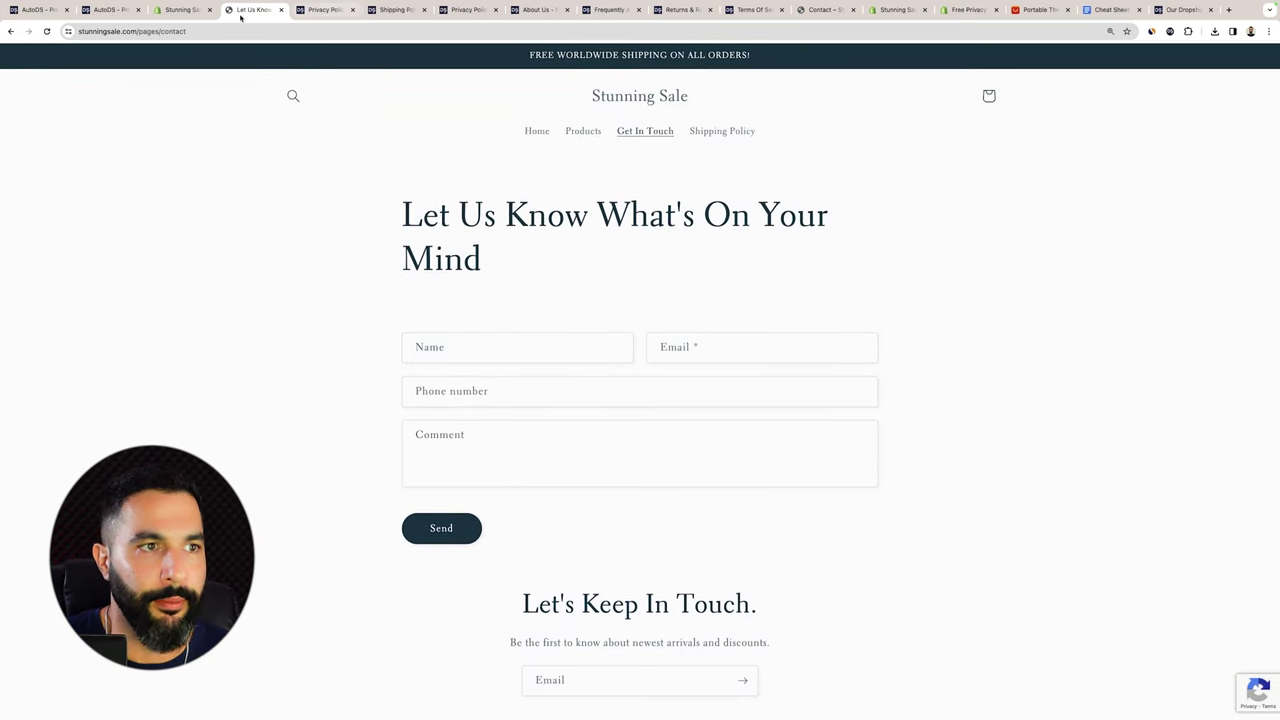
pyautogui.click(724, 134)
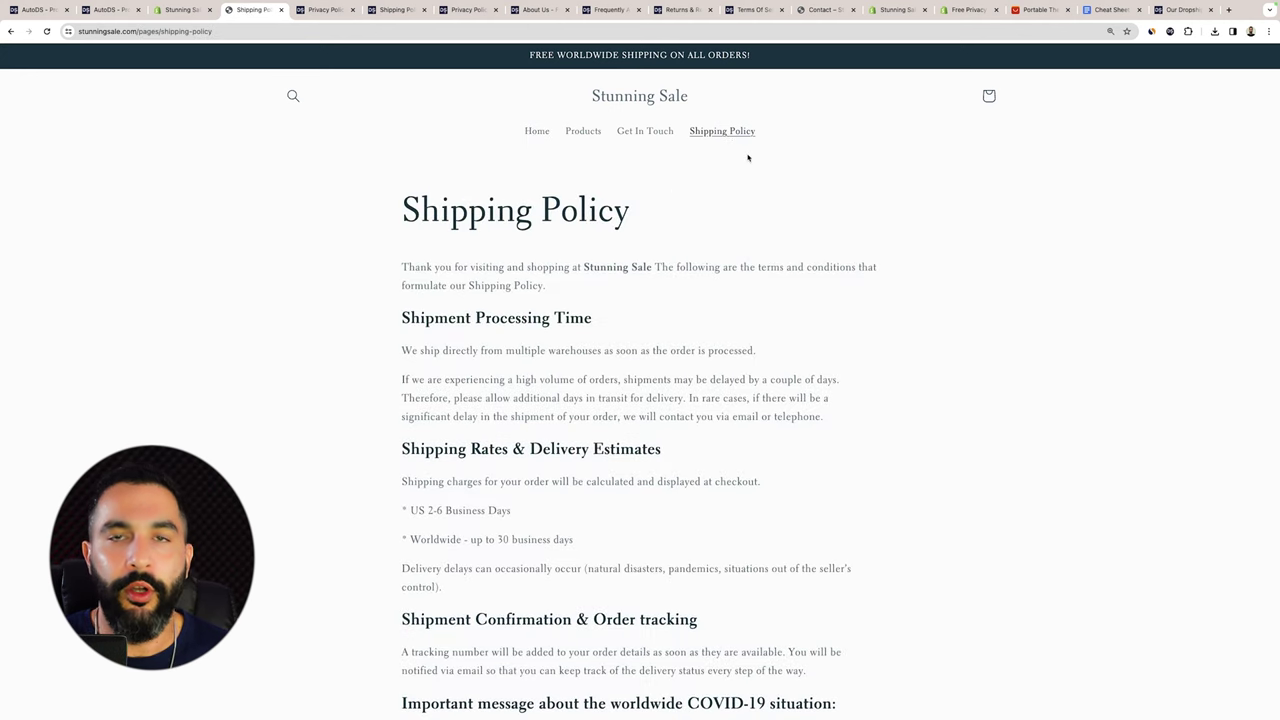
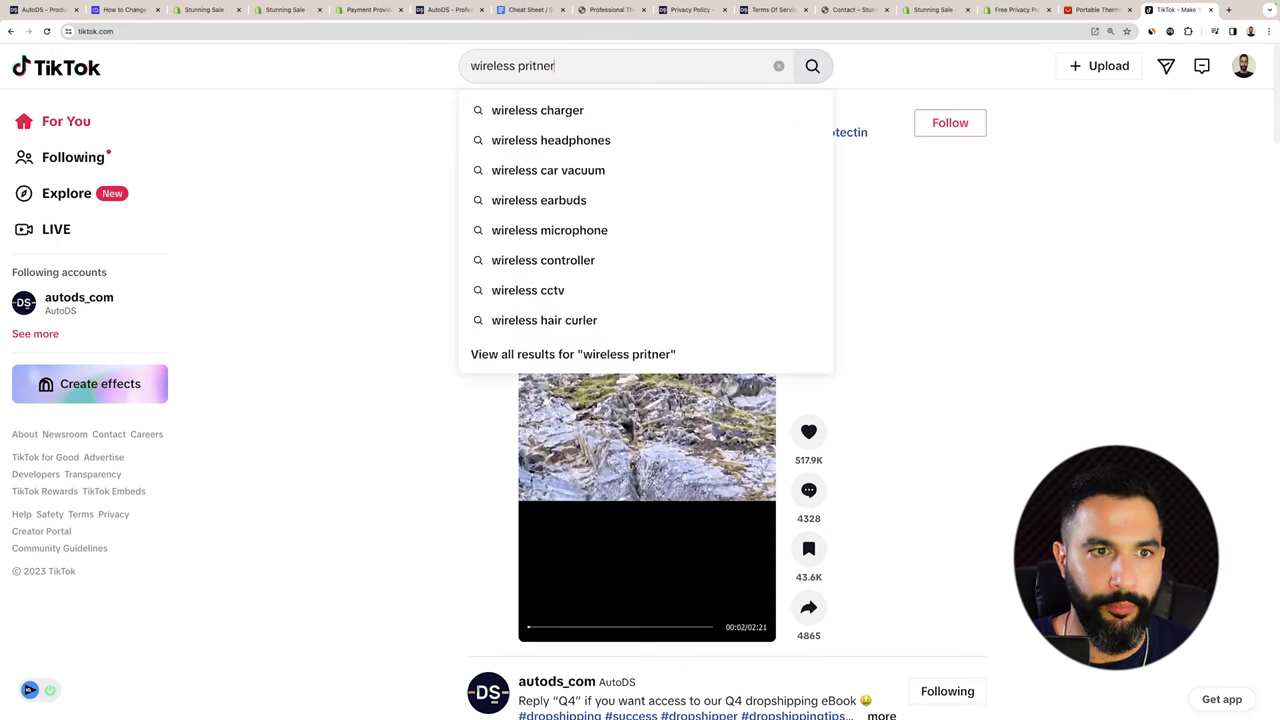
# Correct the misspelled TikTok search to 'wireless printer' and run it.
pyautogui.press('BackSpace')
pyautogui.press('BackSpace')
pyautogui.press('BackSpace')
pyautogui.press('BackSpace')
pyautogui.write('nter')
pyautogui.press('Return')
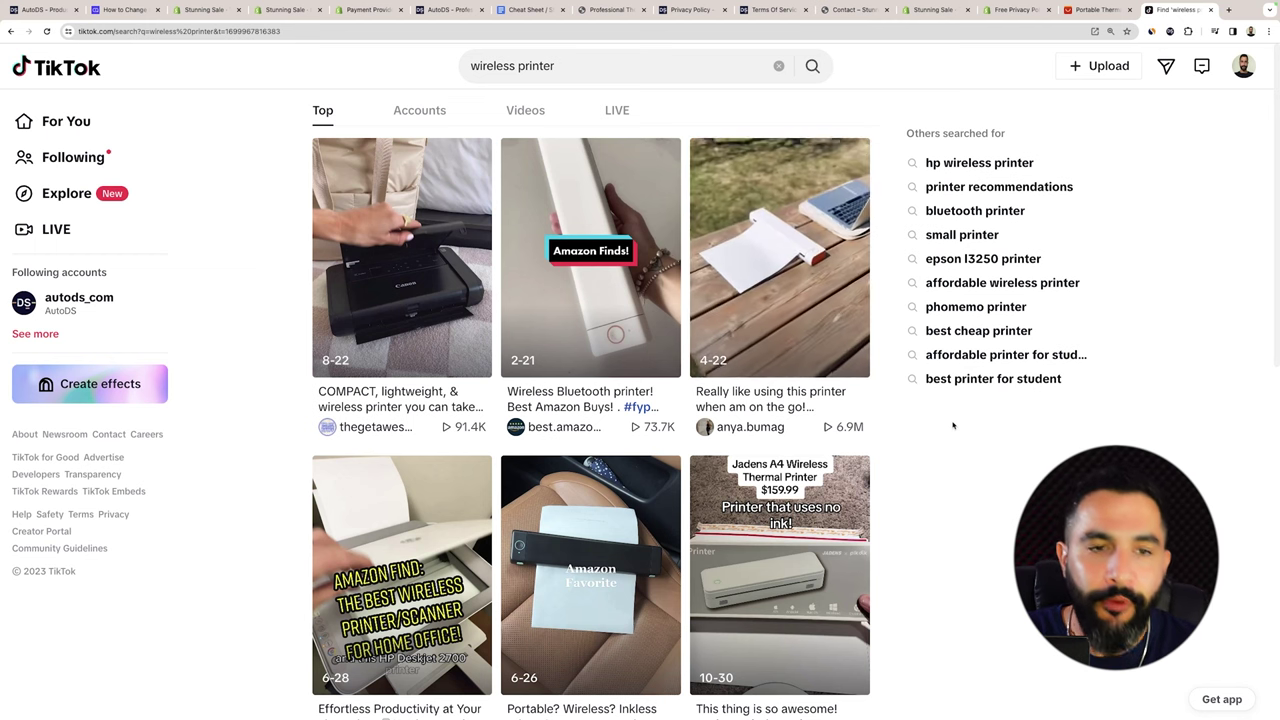
# Scroll the results and open the 'Really like using this printer when am on the go!' video.
pyautogui.scroll(-2, 873, 427)
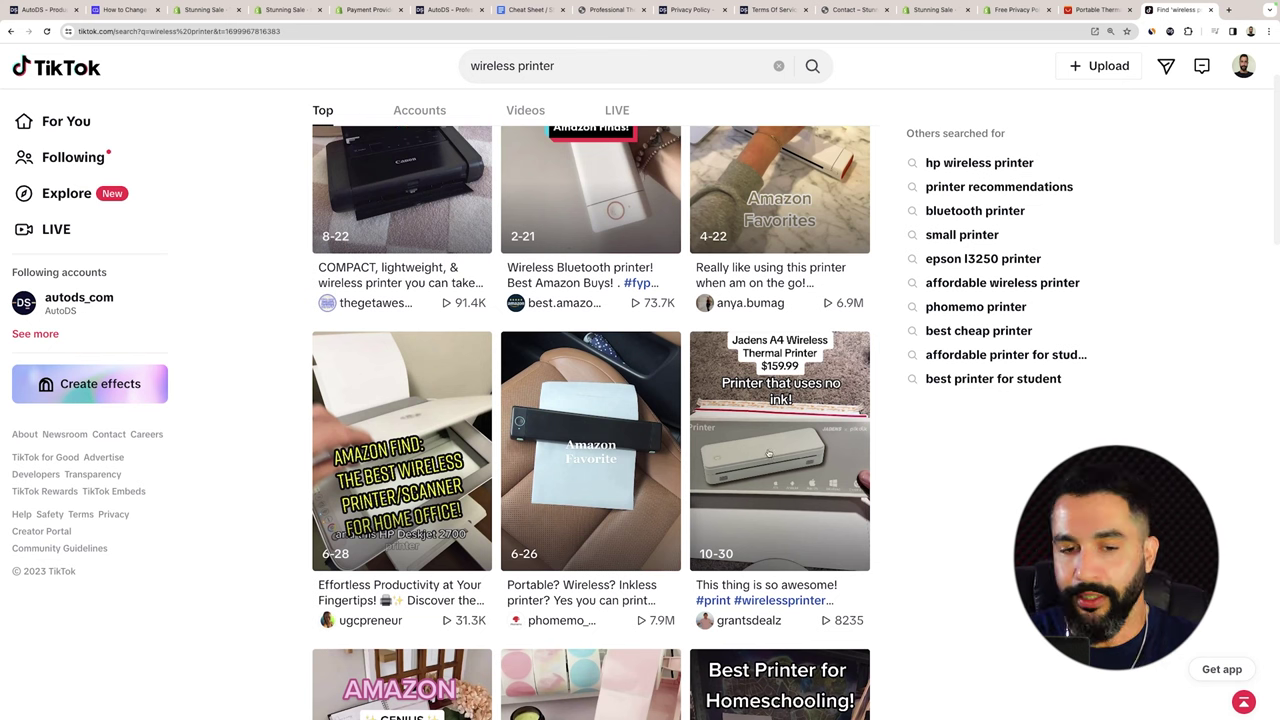
pyautogui.scroll(2, 706, 494)
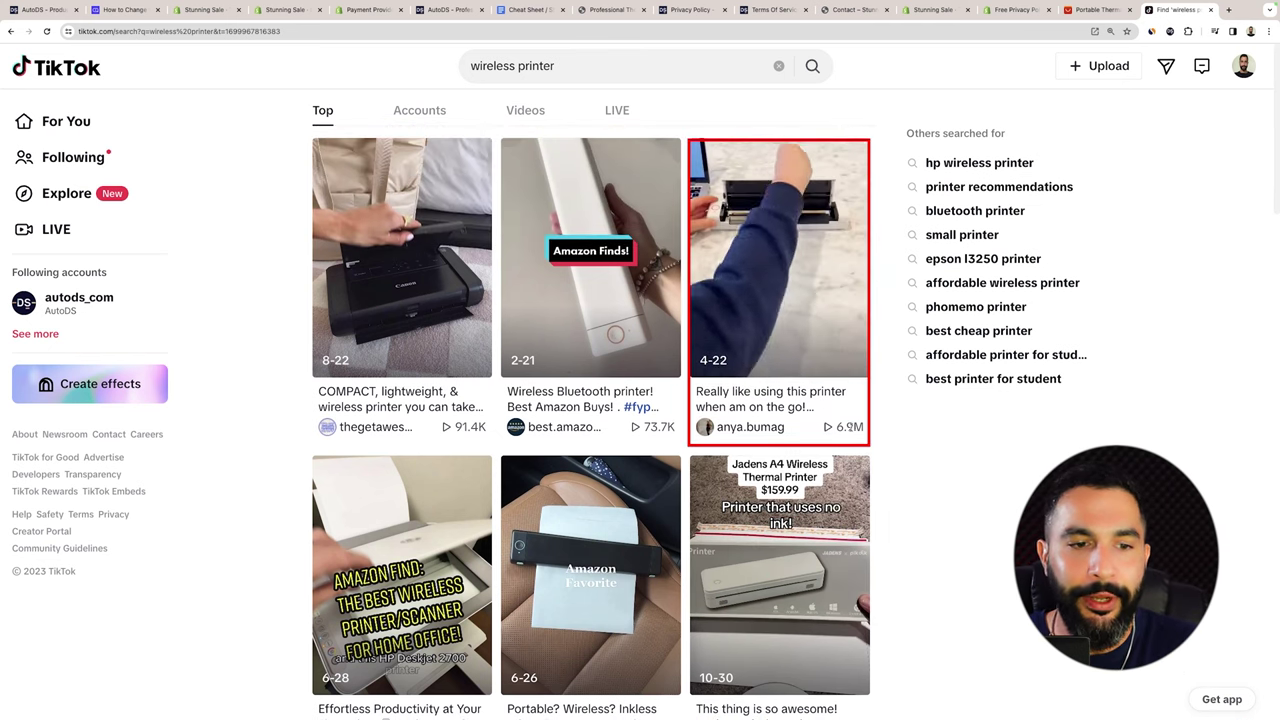
pyautogui.scroll(-3, 837, 418)
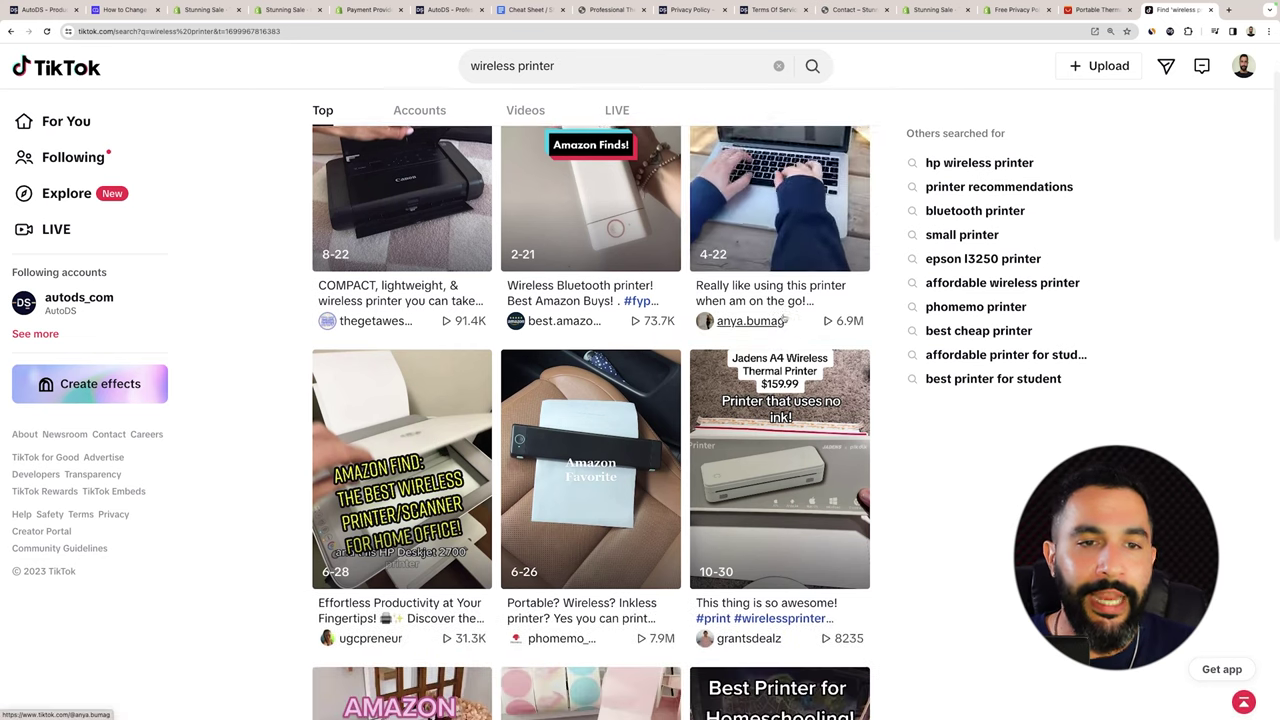
pyautogui.scroll(1, 700, 318)
pyautogui.scroll(-3, 642, 313)
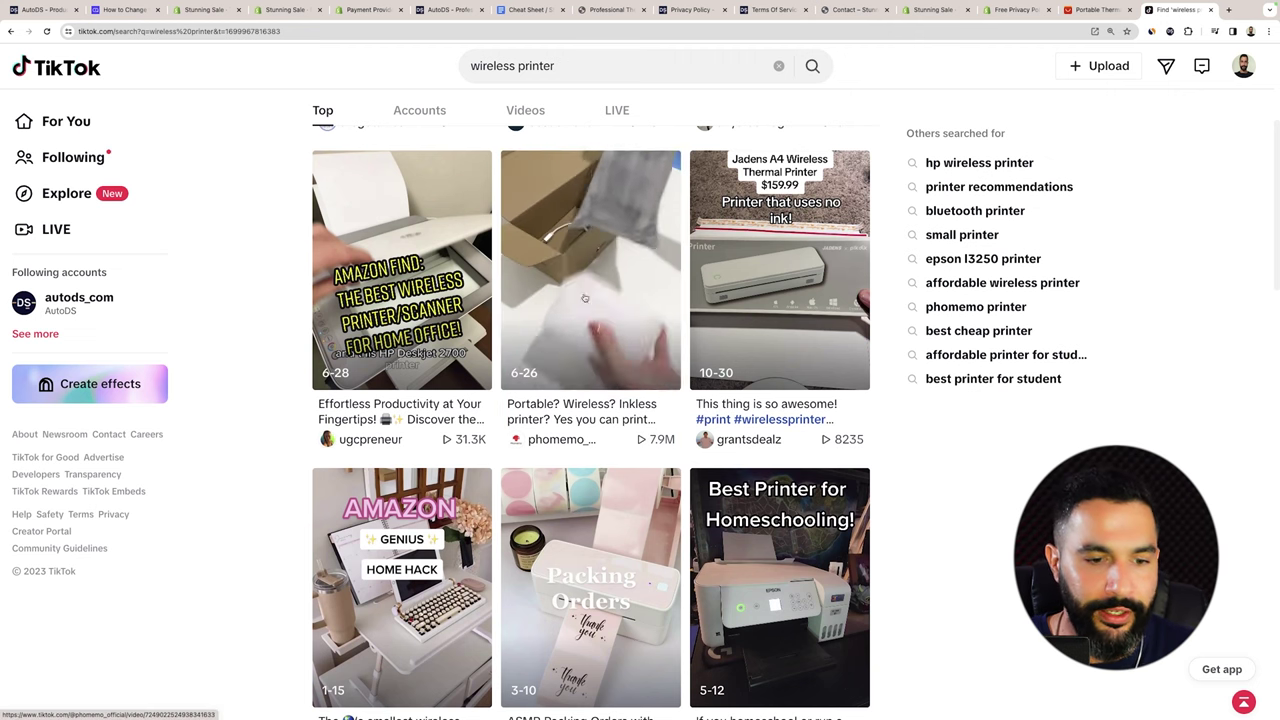
pyautogui.scroll(-3, 585, 298)
pyautogui.scroll(-5, 597, 319)
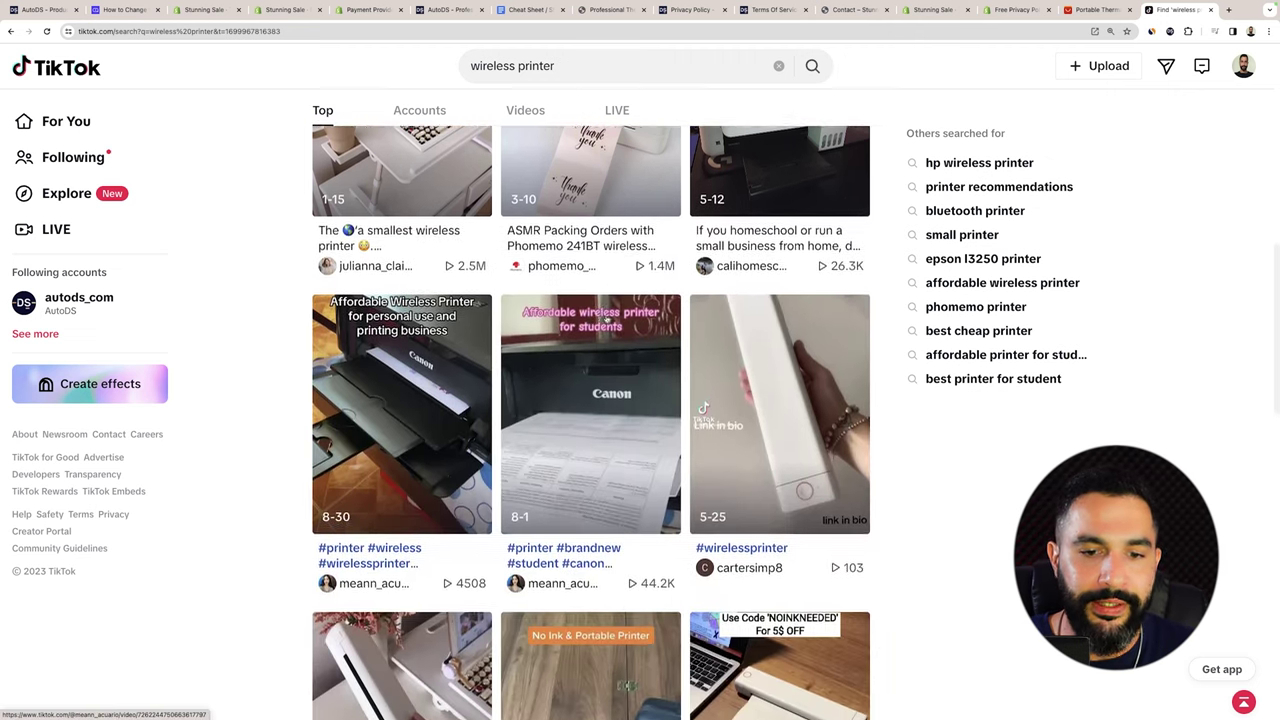
pyautogui.scroll(-5, 688, 393)
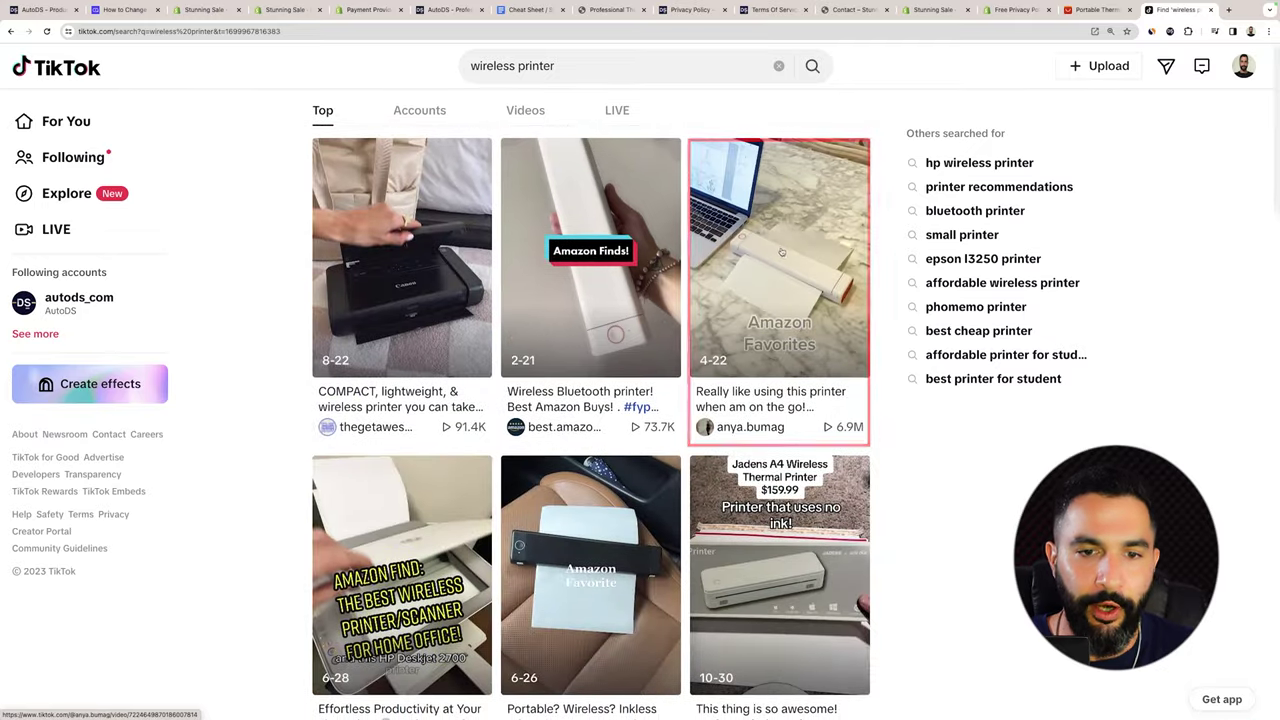
pyautogui.click(690, 393)
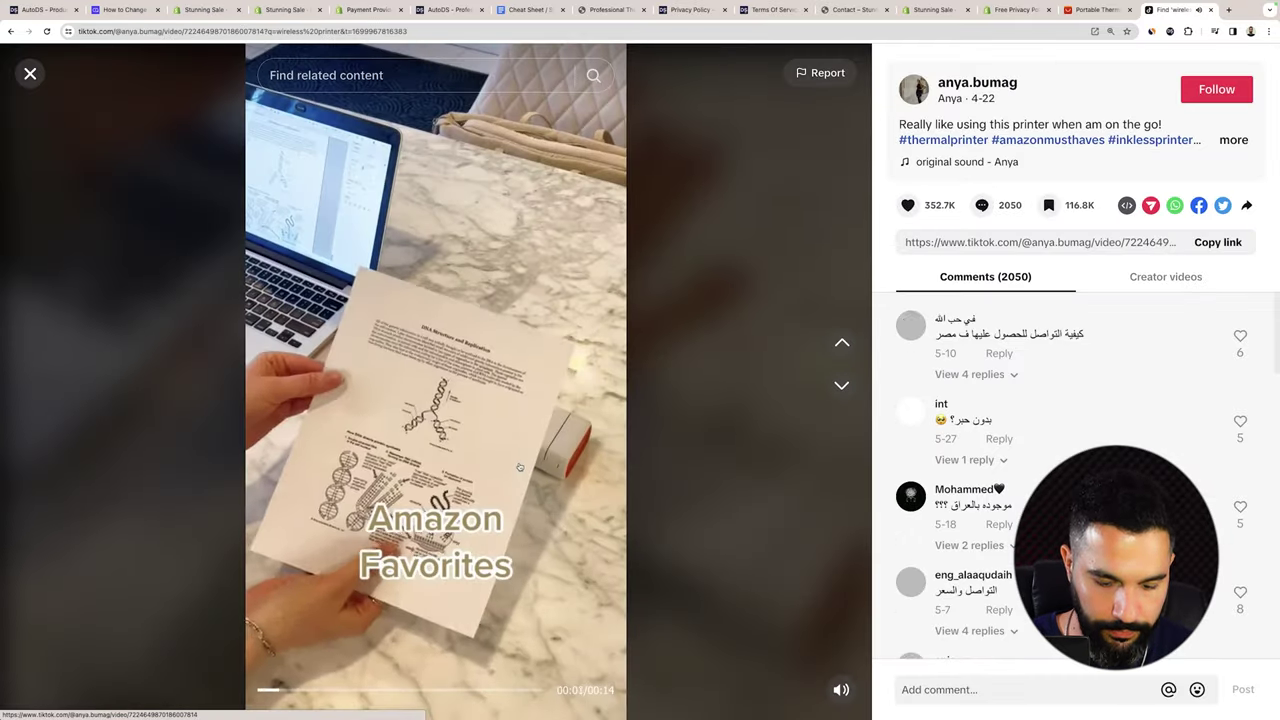
# Open the printer video creator's profile and scroll through their Amazon-finds video grid.
pyautogui.moveTo(841, 690)
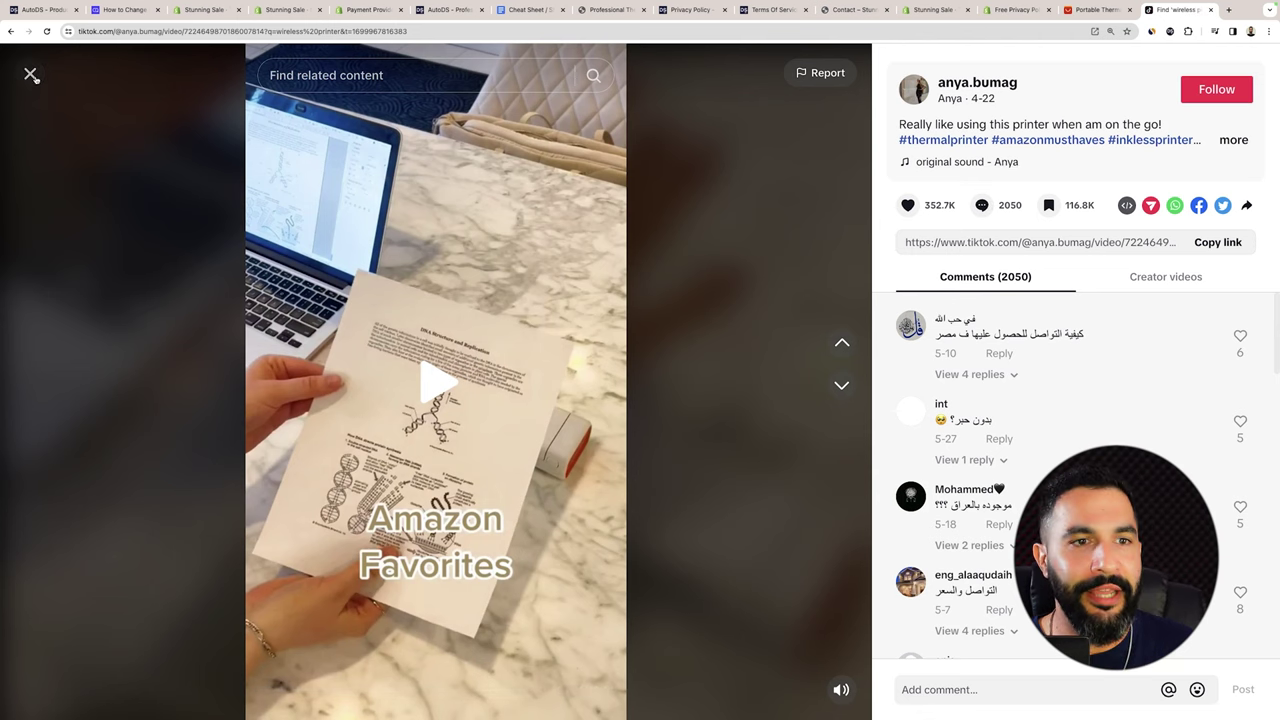
pyautogui.click(955, 95)
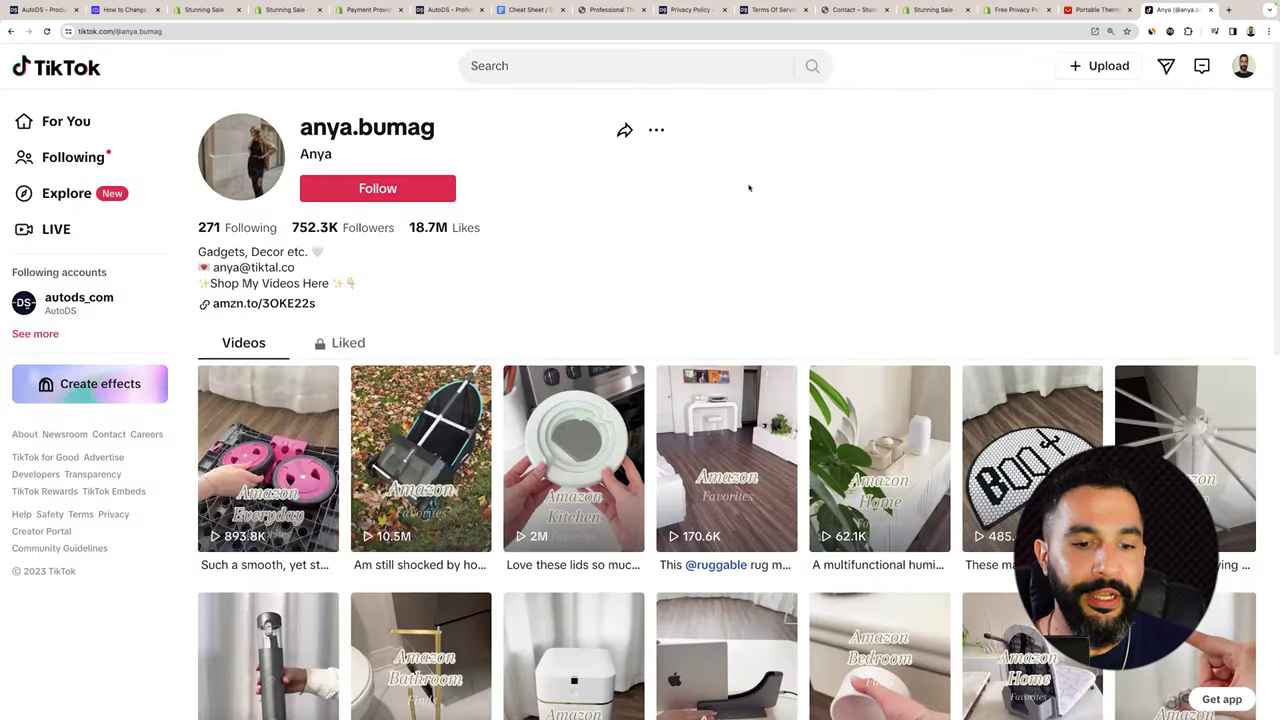
pyautogui.scroll(-2, 748, 186)
pyautogui.scroll(-3, 742, 183)
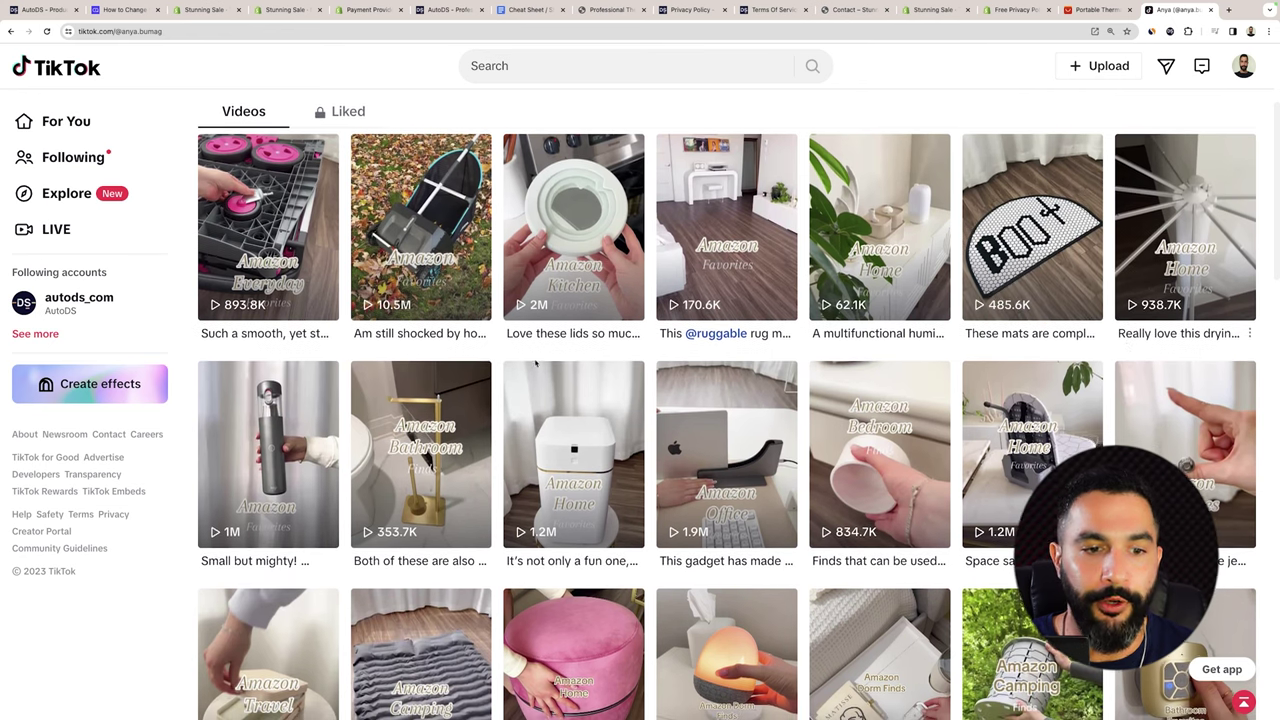
pyautogui.scroll(-2, 318, 330)
pyautogui.scroll(-5, 318, 330)
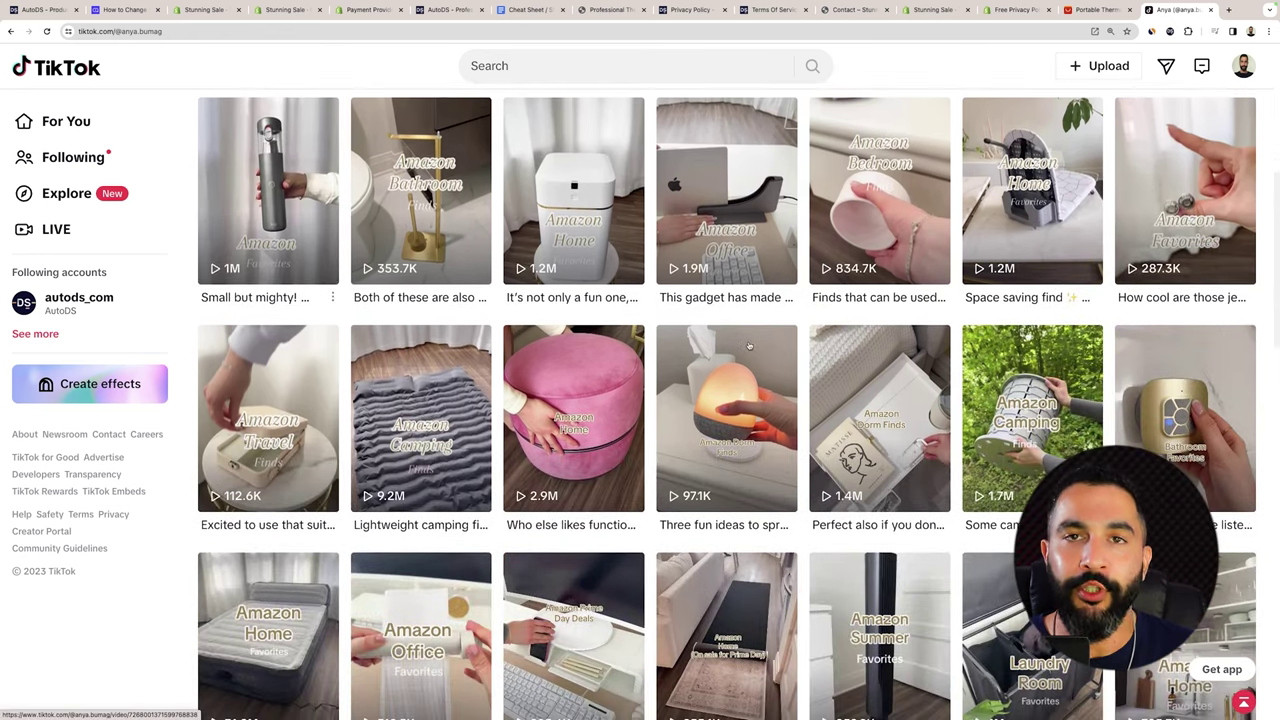
pyautogui.scroll(-5, 407, 318)
pyautogui.scroll(1, 407, 318)
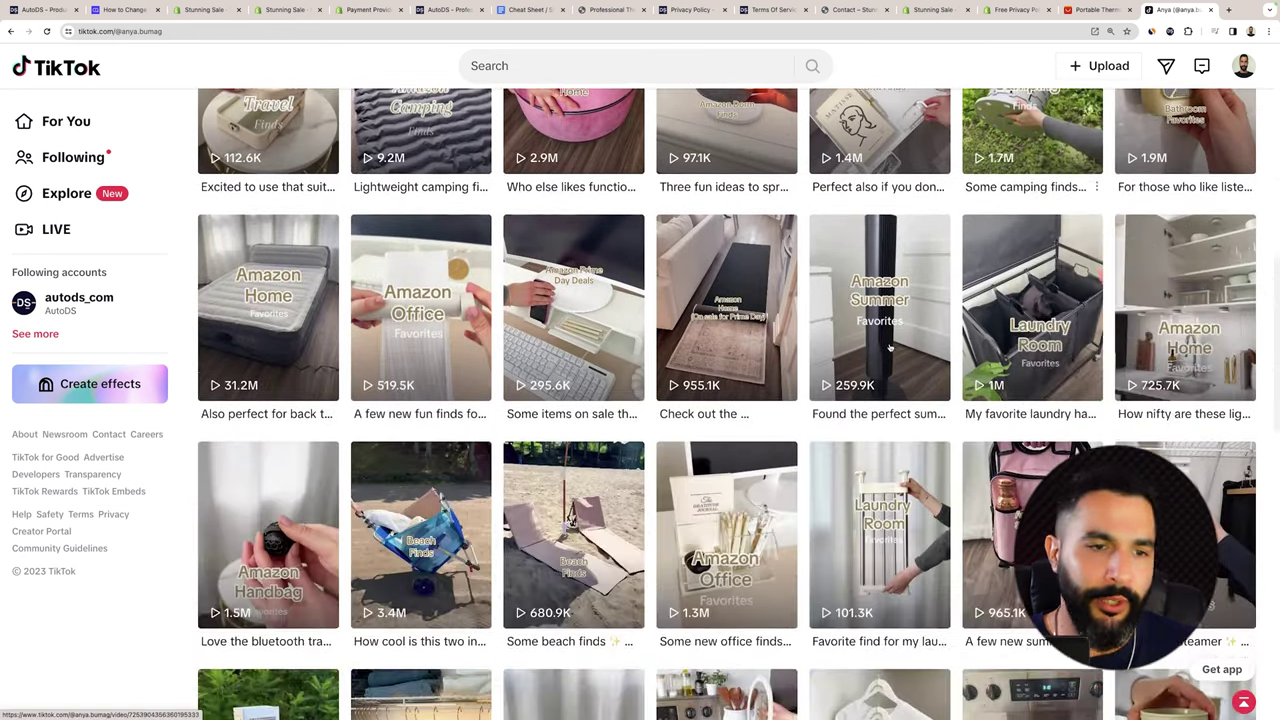
pyautogui.scroll(-3, 367, 310)
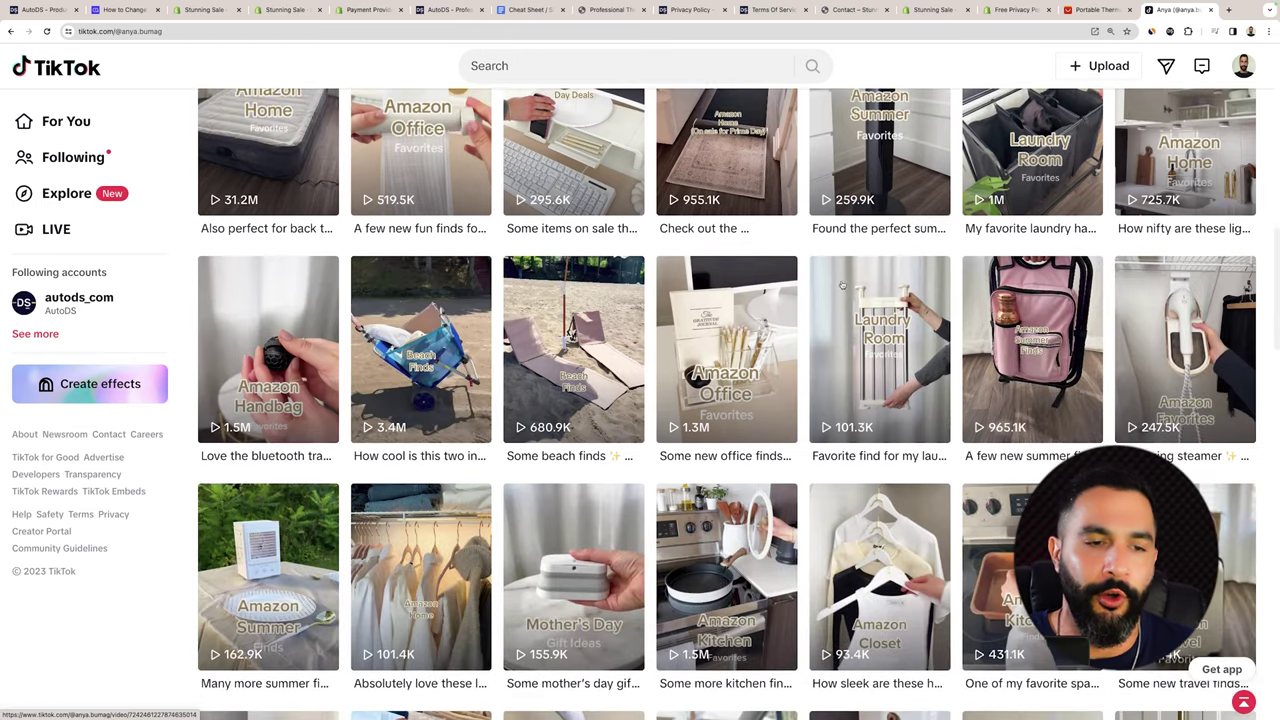
pyautogui.scroll(-5, 842, 285)
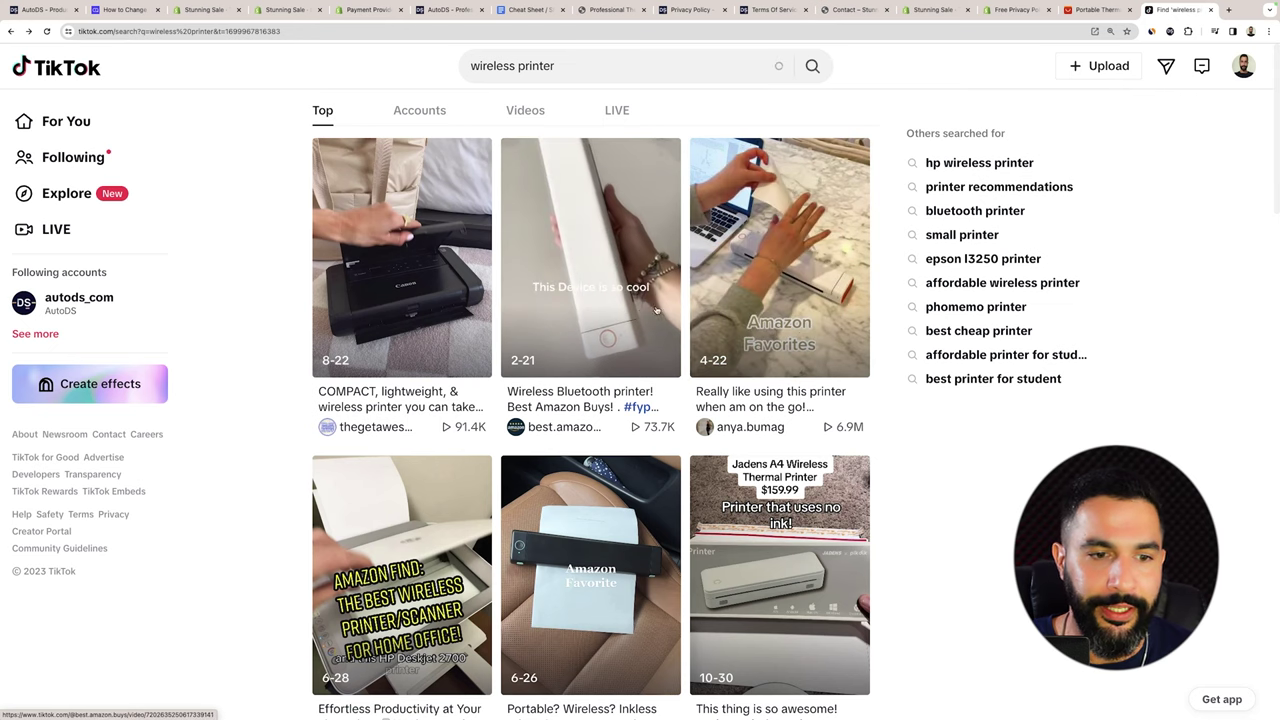
# Open the phomemo brand profile and scroll through its printer and tattoo stencil videos.
pyautogui.scroll(-3, 656, 310)
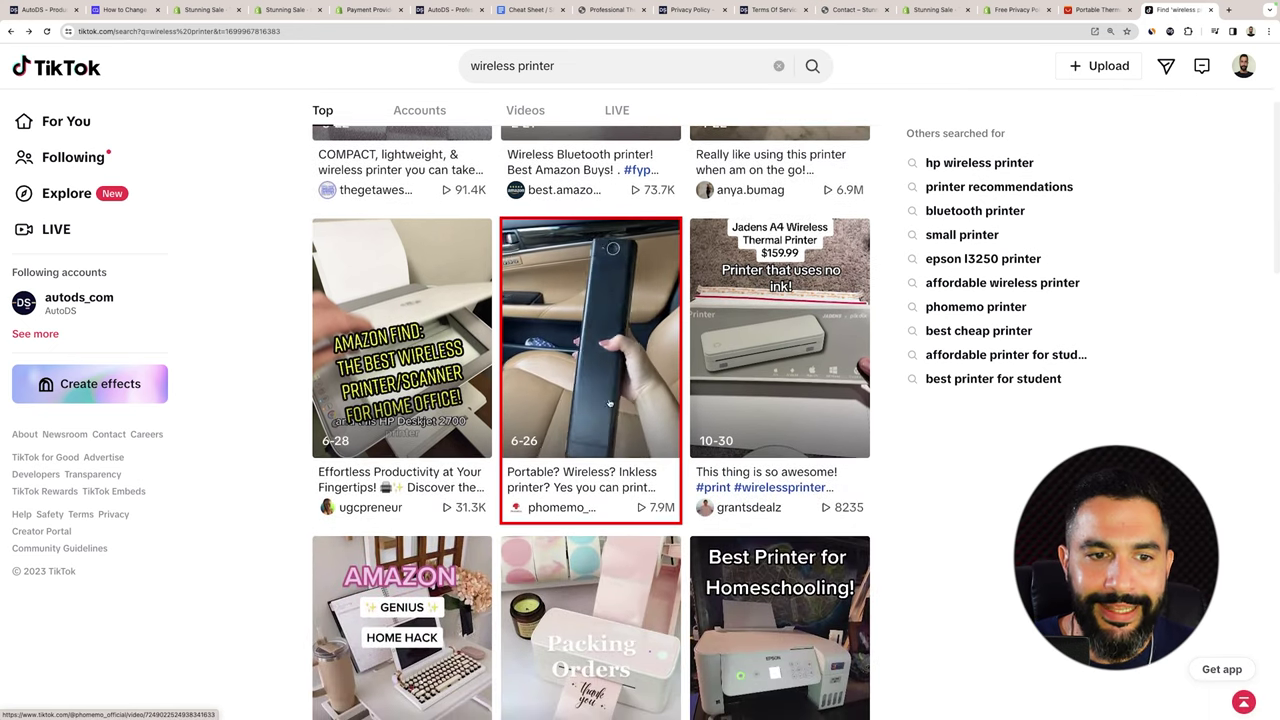
pyautogui.click(556, 510)
pyautogui.scroll(-3, 407, 131)
pyautogui.scroll(-2, 407, 131)
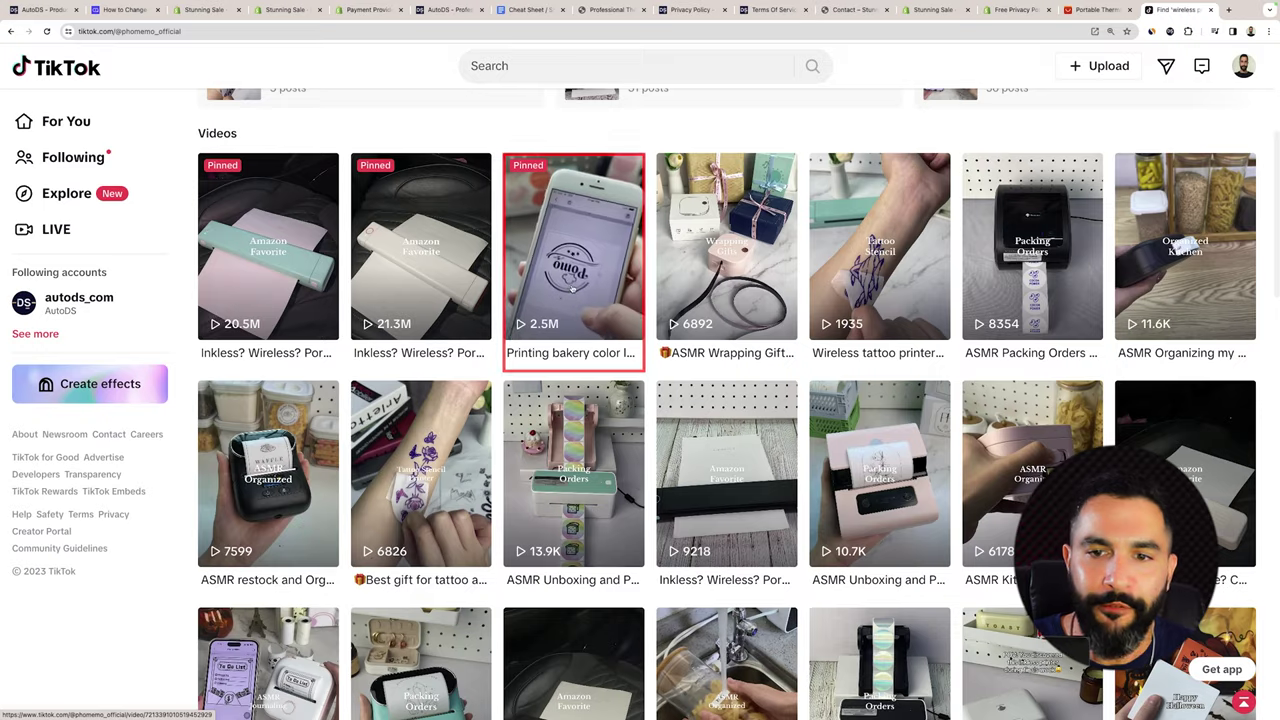
pyautogui.scroll(-3, 511, 300)
pyautogui.scroll(-5, 727, 400)
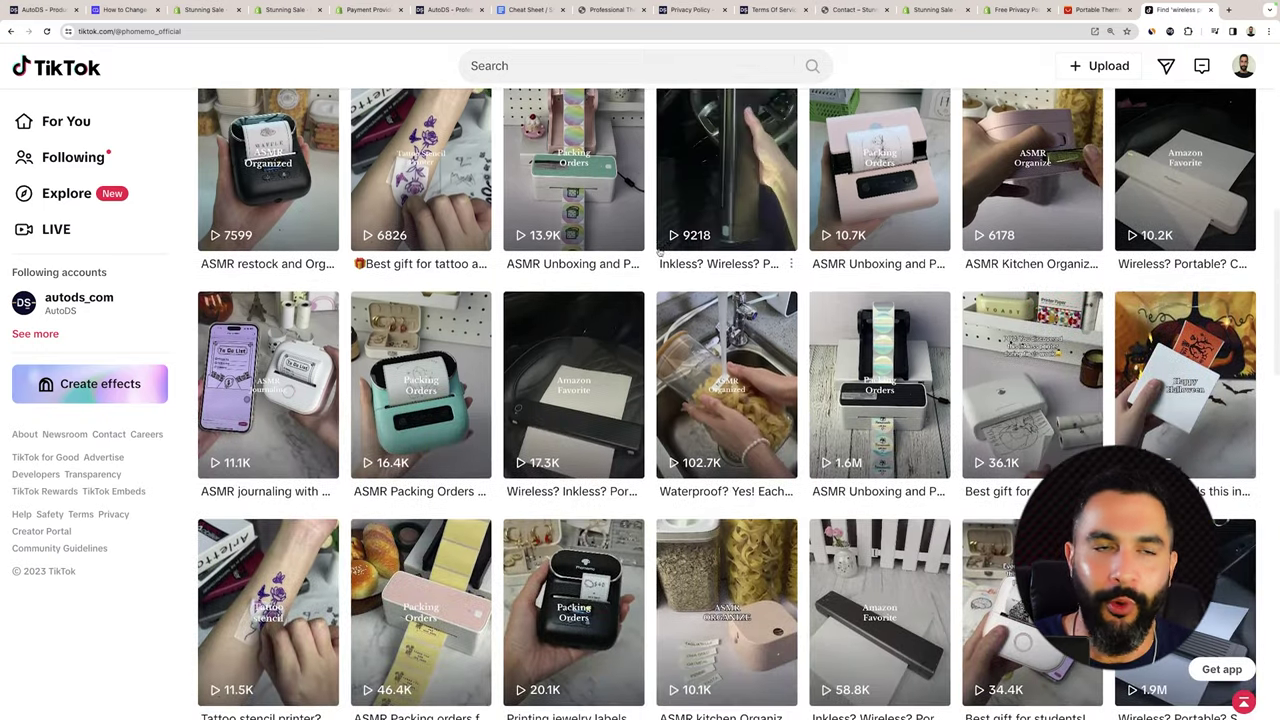
pyautogui.scroll(-2, 727, 300)
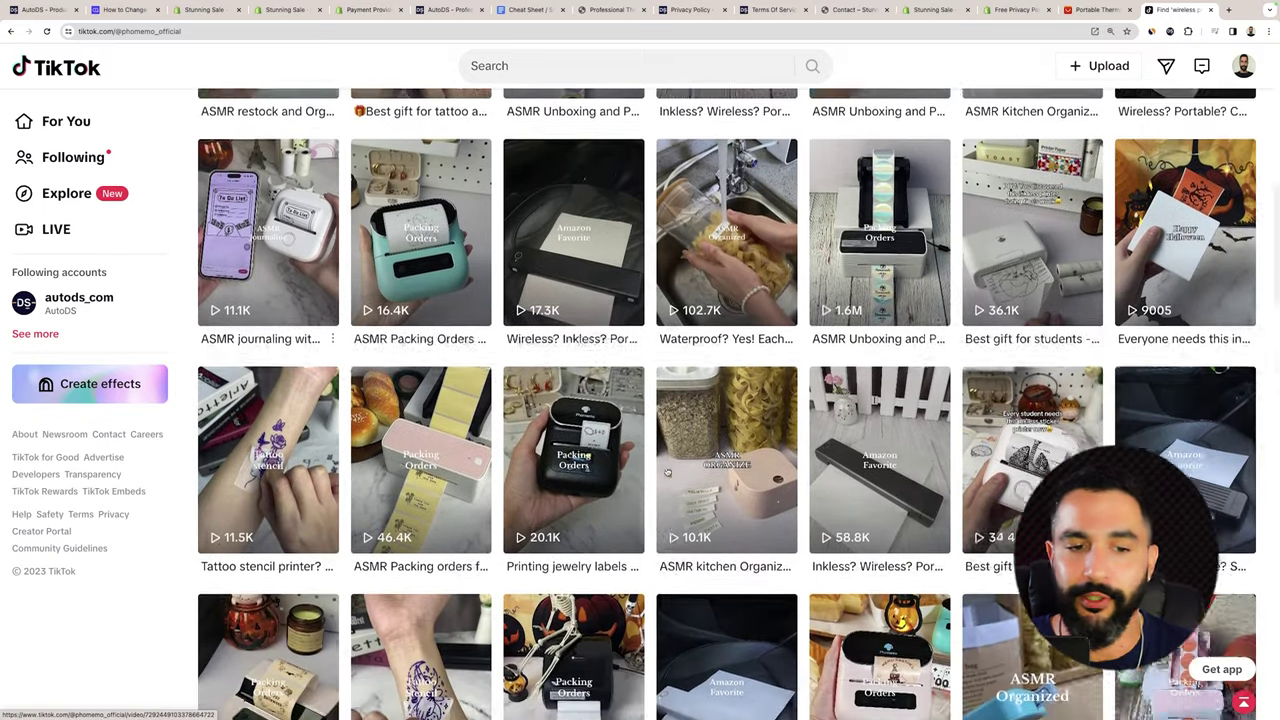
pyautogui.scroll(-5, 973, 364)
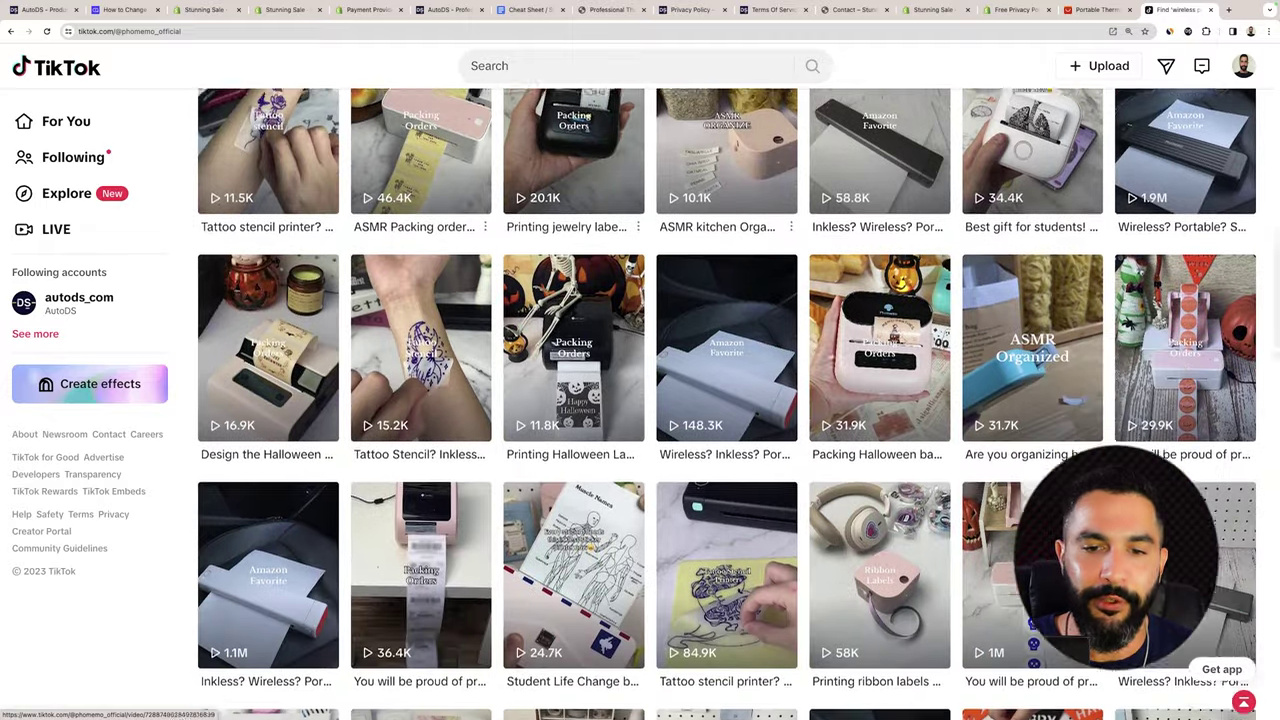
pyautogui.scroll(-3, 973, 364)
pyautogui.scroll(20, 870, 352)
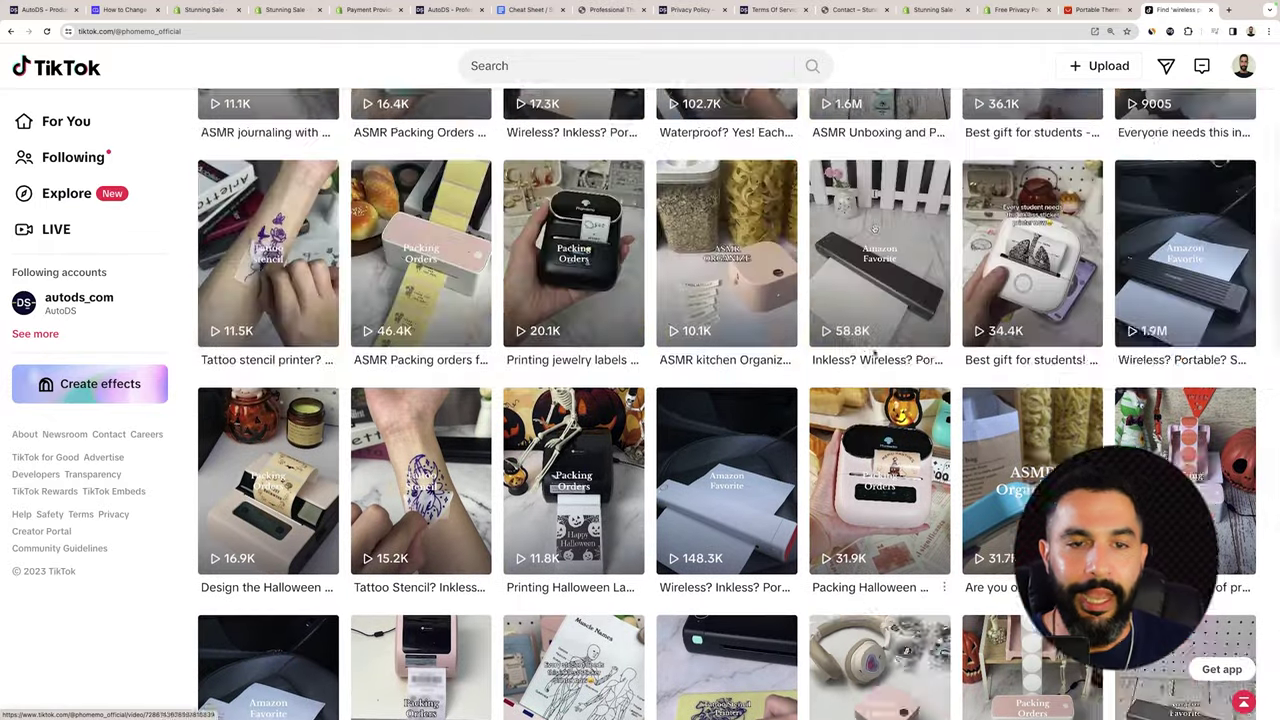
pyautogui.scroll(-7, 797, 354)
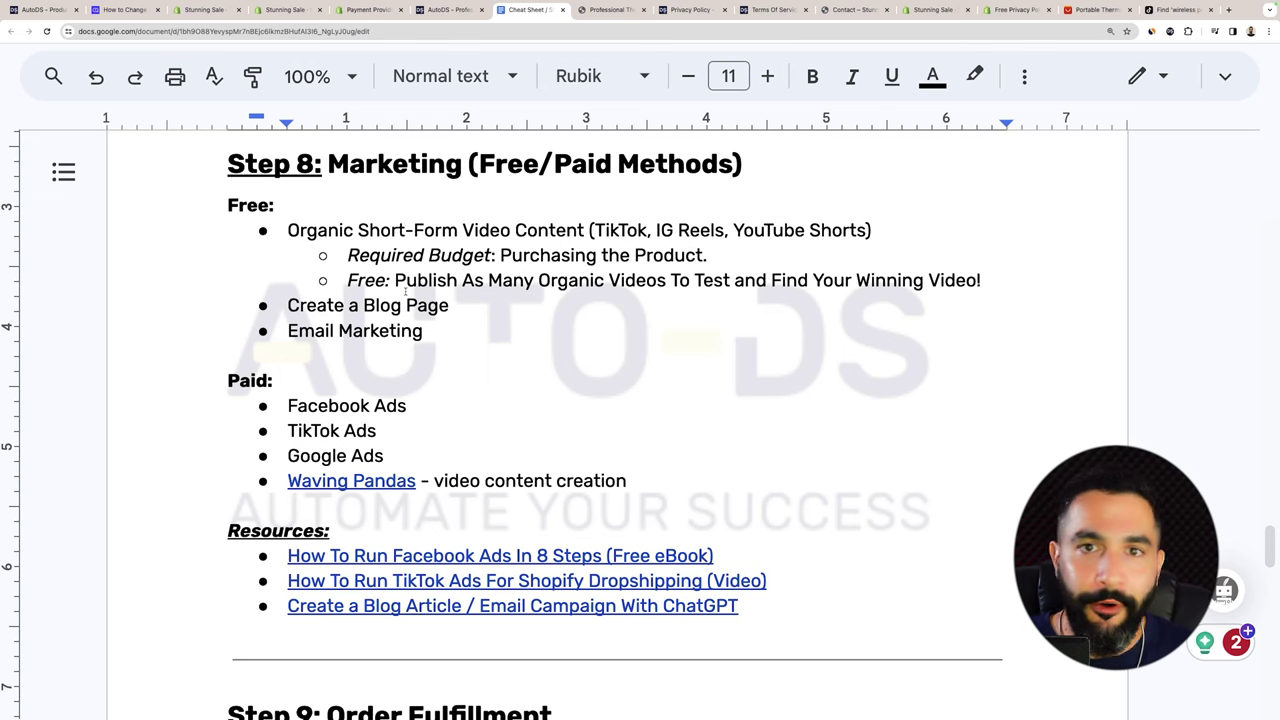
# In the Stunning Sale admin, go to Online Store > Blog posts and start a new blog post.
pyautogui.click(940, 10)
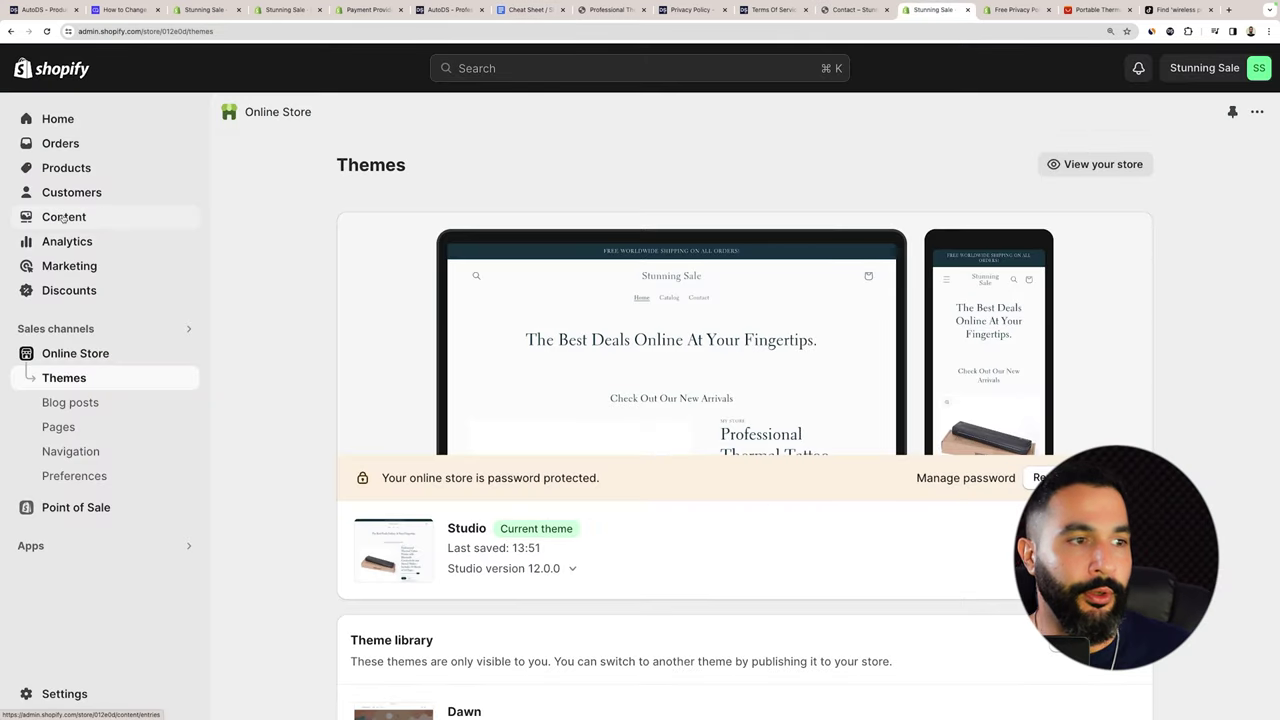
pyautogui.click(66, 168)
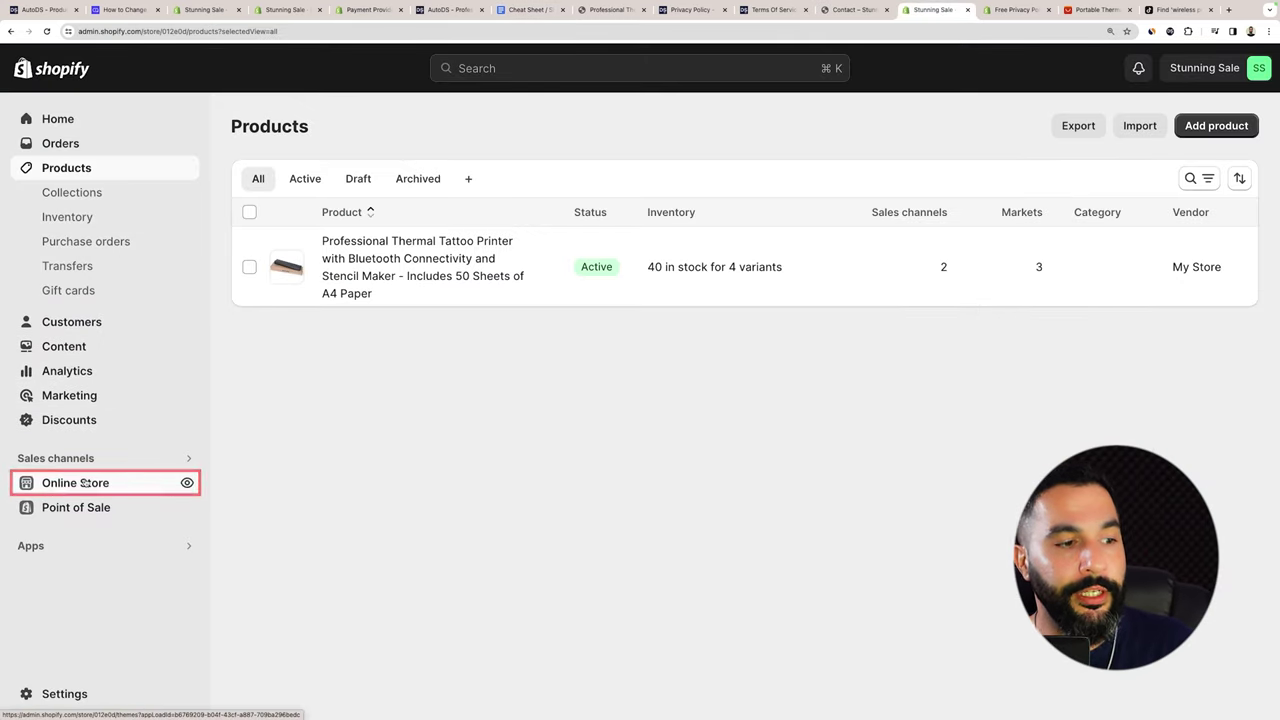
pyautogui.click(85, 483)
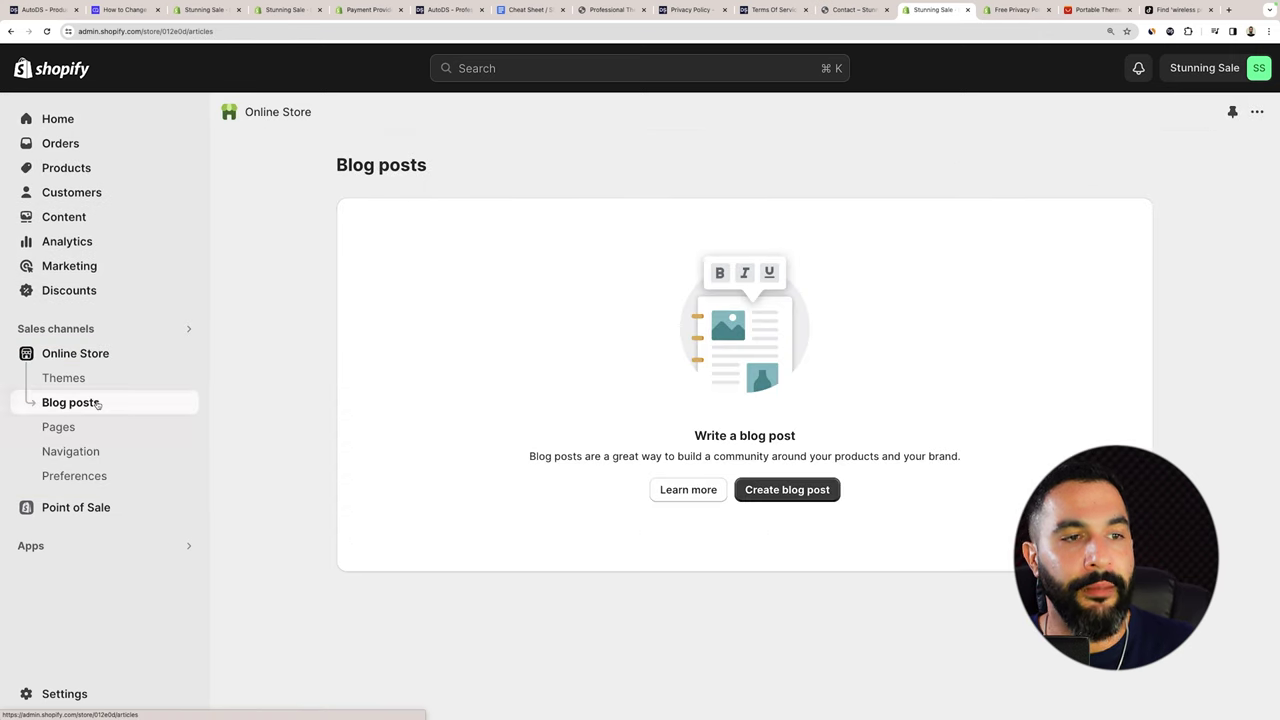
pyautogui.click(783, 491)
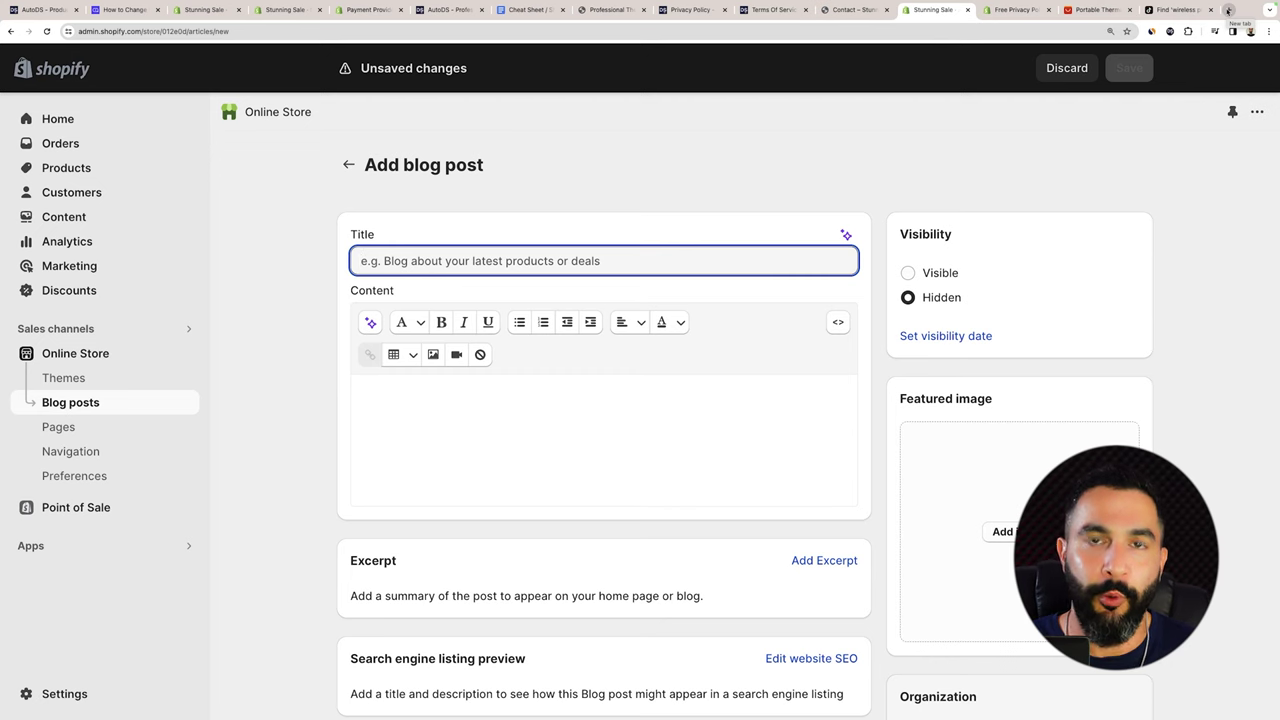
pyautogui.click(1228, 10)
# Search Google for 'wireless printer blog' and open the Ebuyer, Monroe and other results in background tabs.
pyautogui.write('wireles')
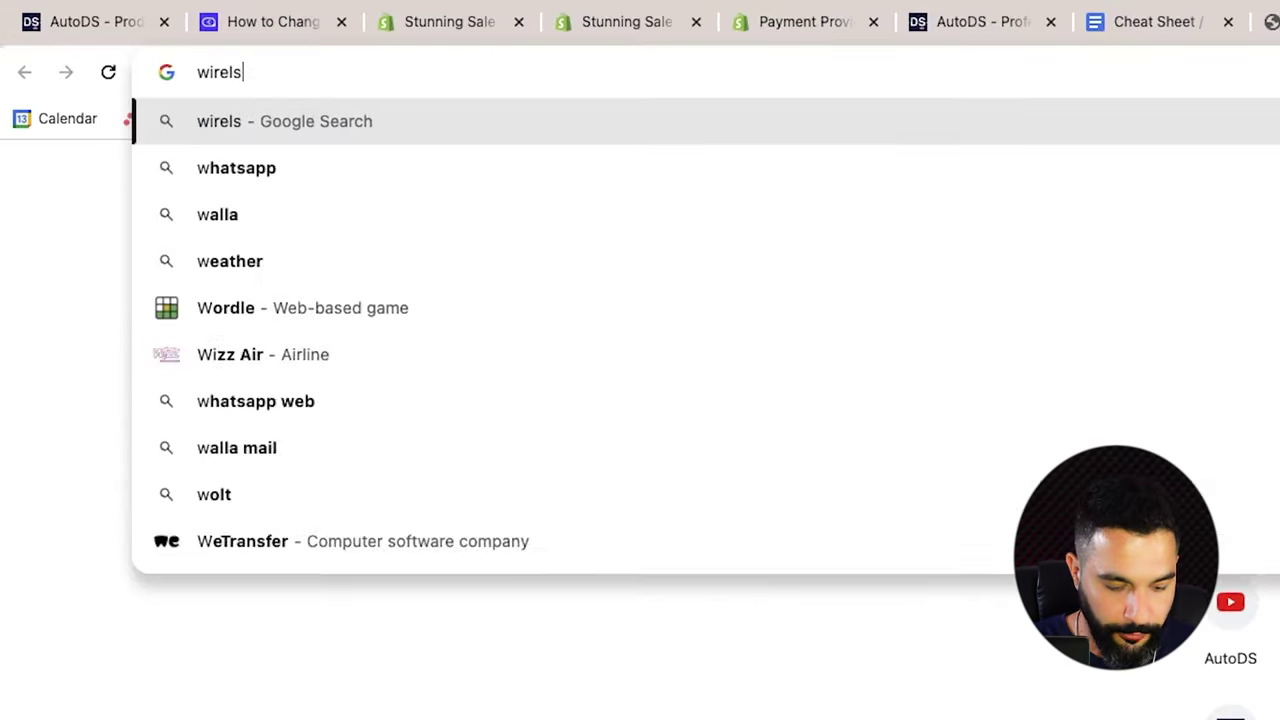
pyautogui.write('s printer blog')
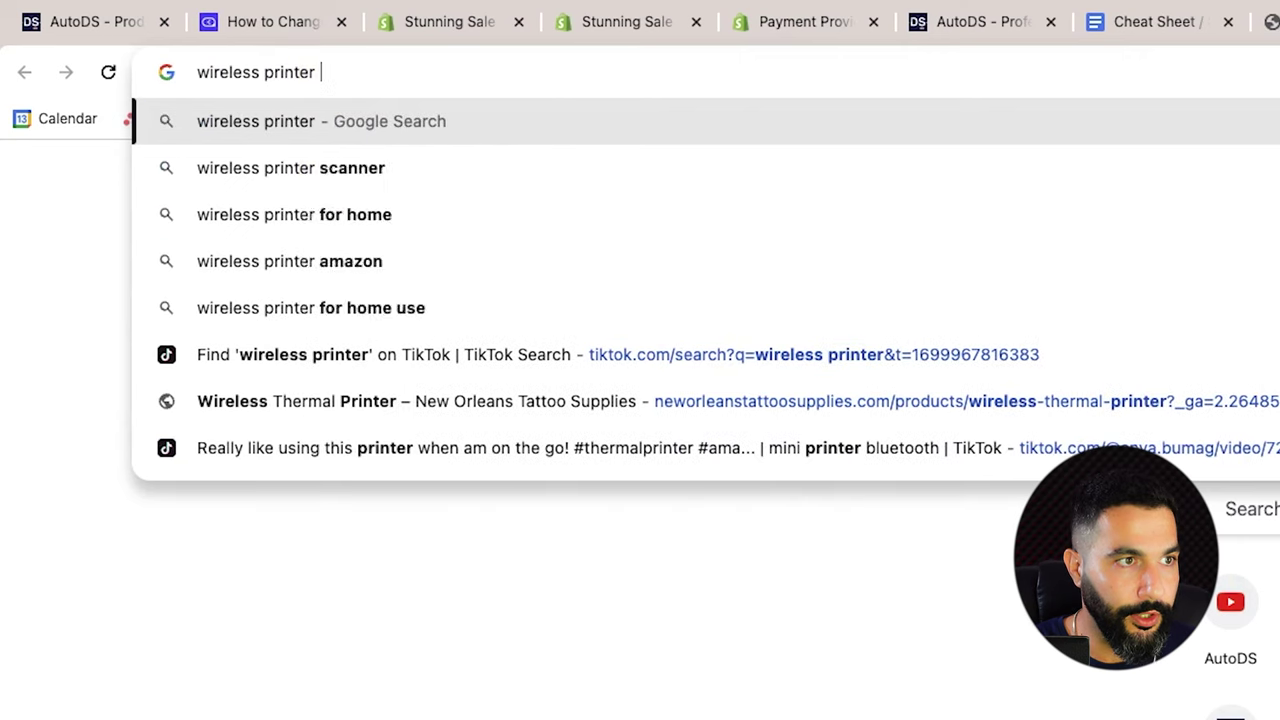
pyautogui.press('Return')
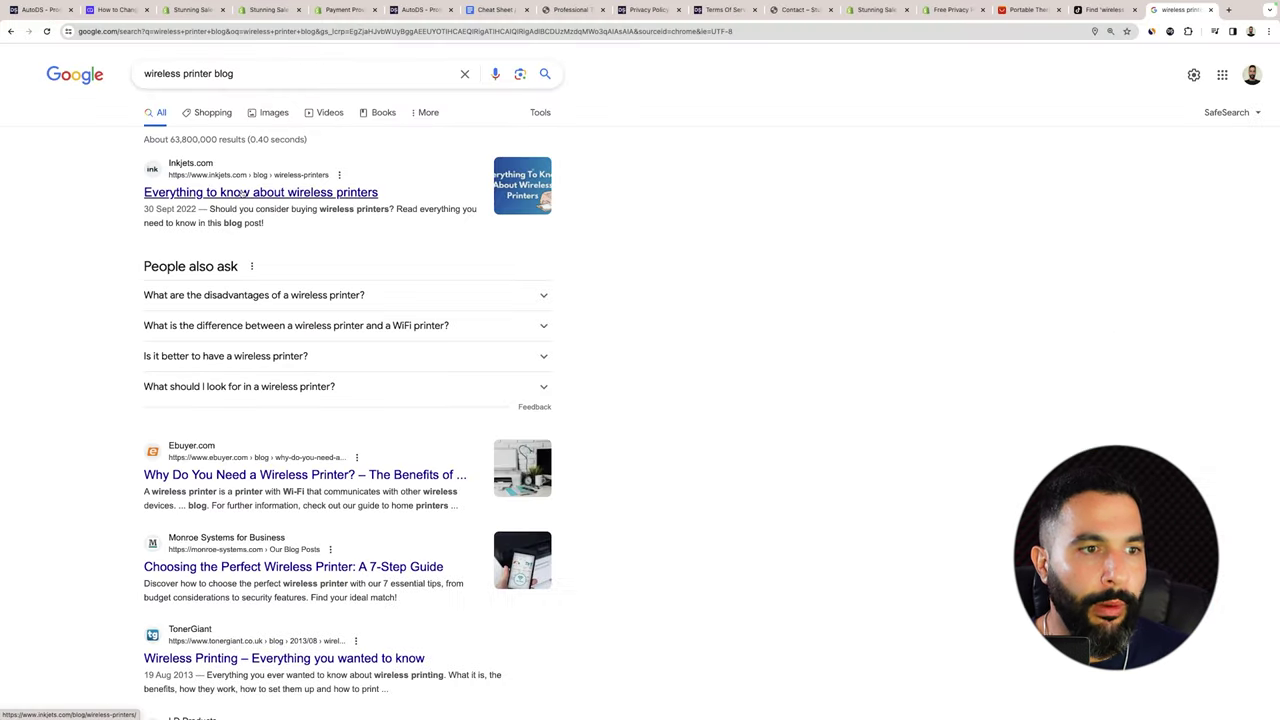
pyautogui.scroll(-4, 242, 193)
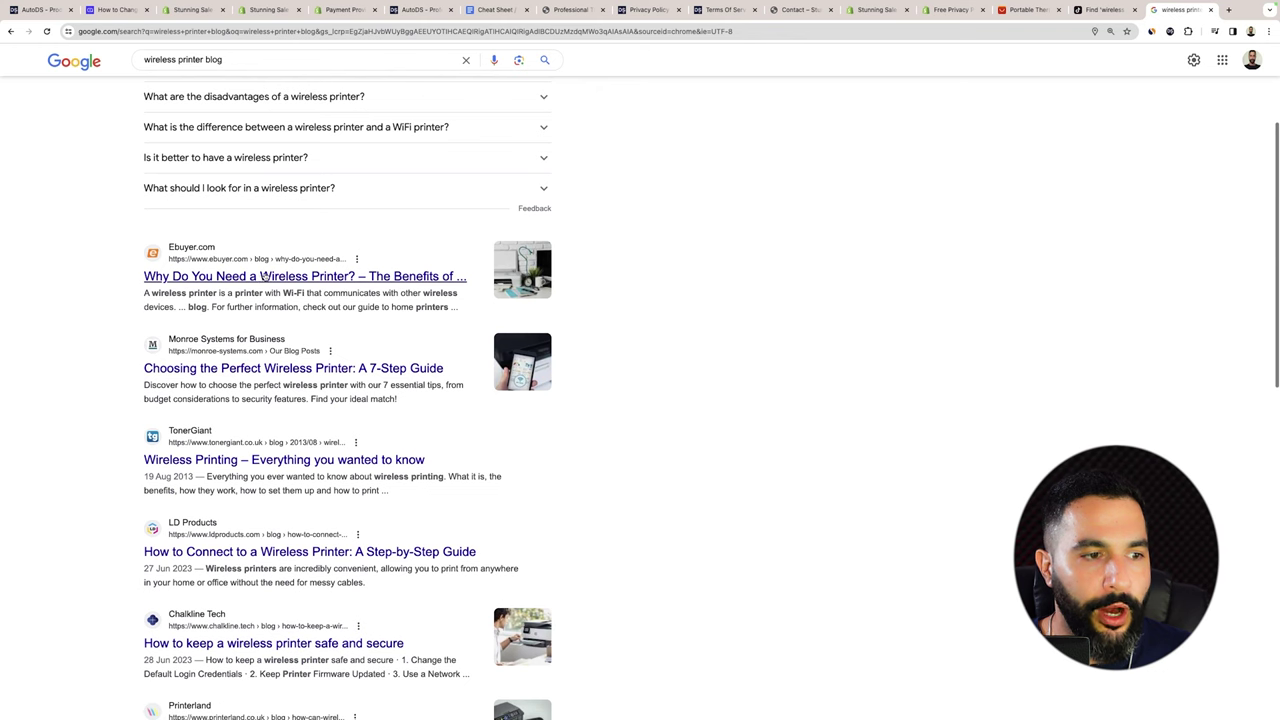
pyautogui.keyDown('super'); pyautogui.click(265, 276); pyautogui.keyUp('super')
pyautogui.keyDown('super'); pyautogui.click(265, 368); pyautogui.keyUp('super')
pyautogui.scroll(4, 370, 237)
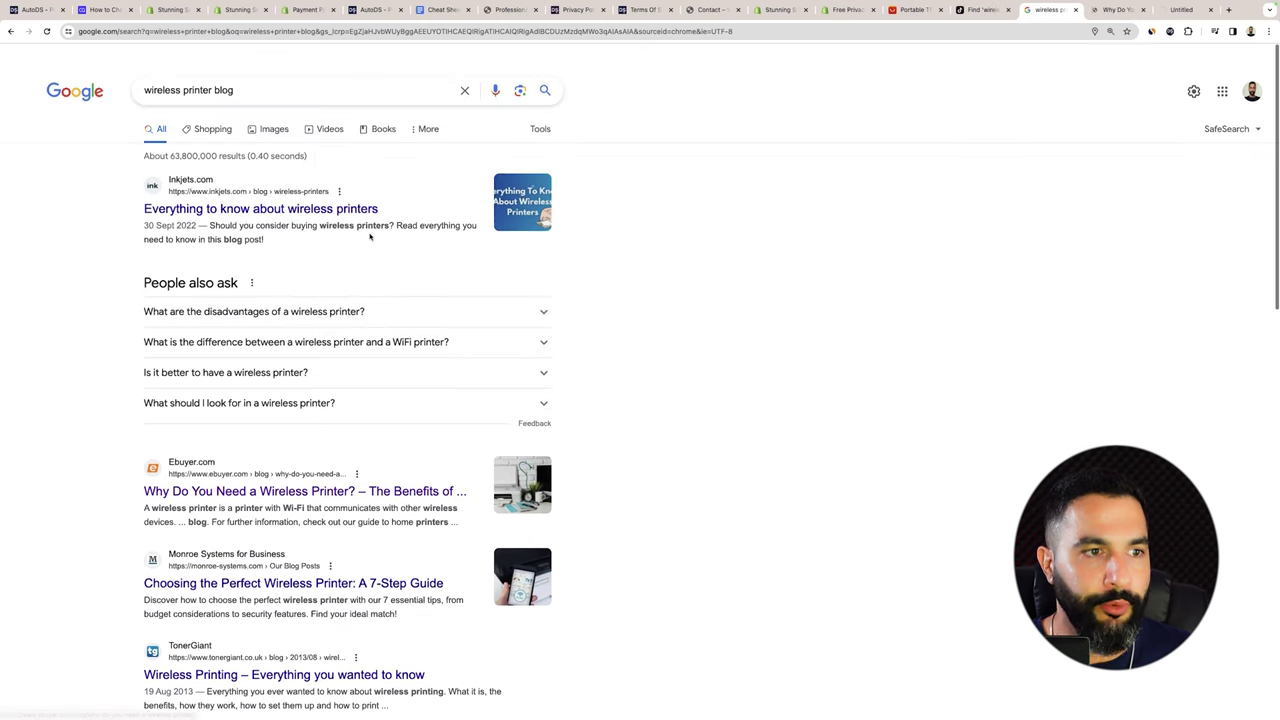
pyautogui.scroll(-1, 370, 237)
pyautogui.keyDown('super'); pyautogui.click(293, 563); pyautogui.keyUp('super')
# Read through the Ebuyer wireless printer article.
pyautogui.hotkey('ctrl', 'Tab')
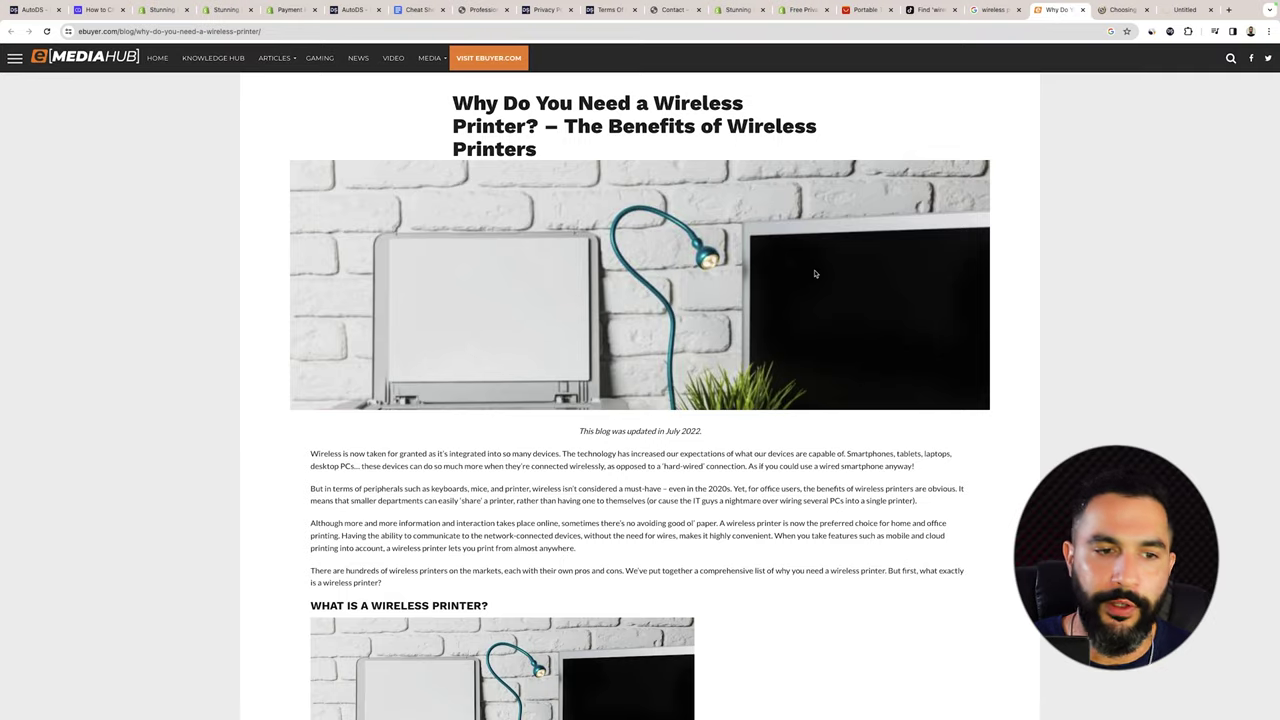
pyautogui.scroll(-10, 815, 273)
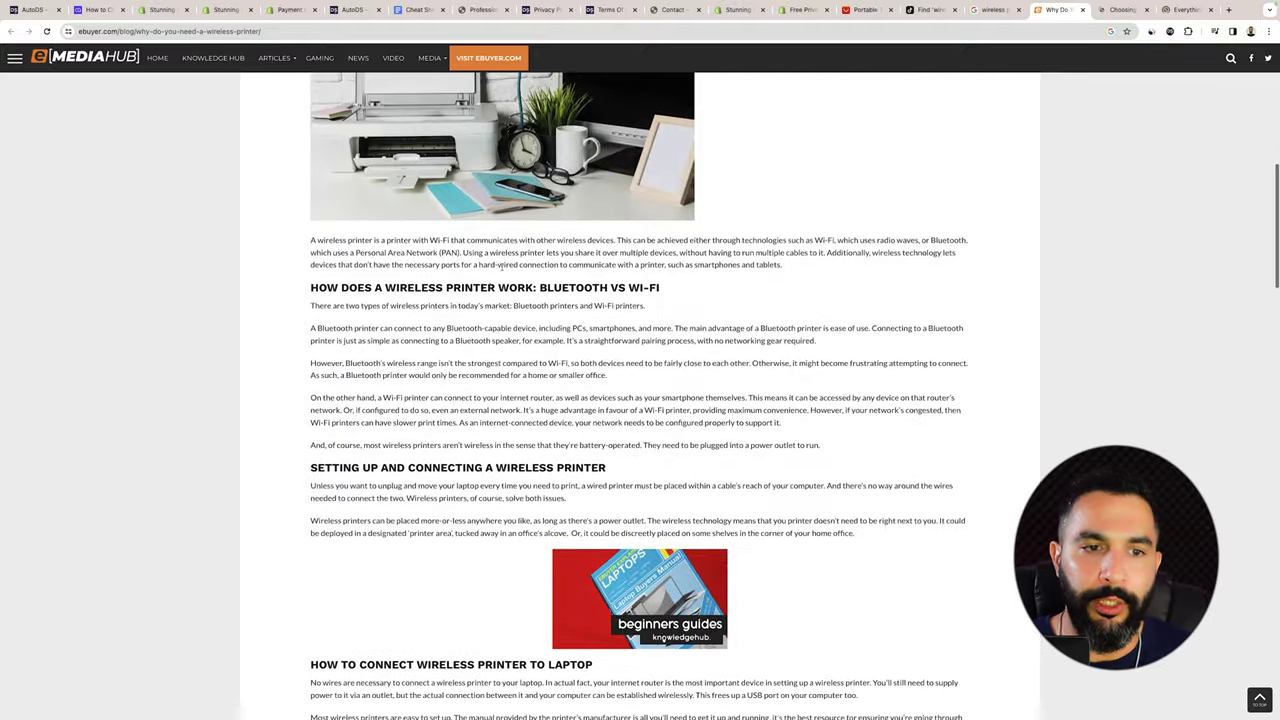
pyautogui.scroll(-1, 501, 268)
pyautogui.moveTo(660, 260); pyautogui.dragTo(371, 262)
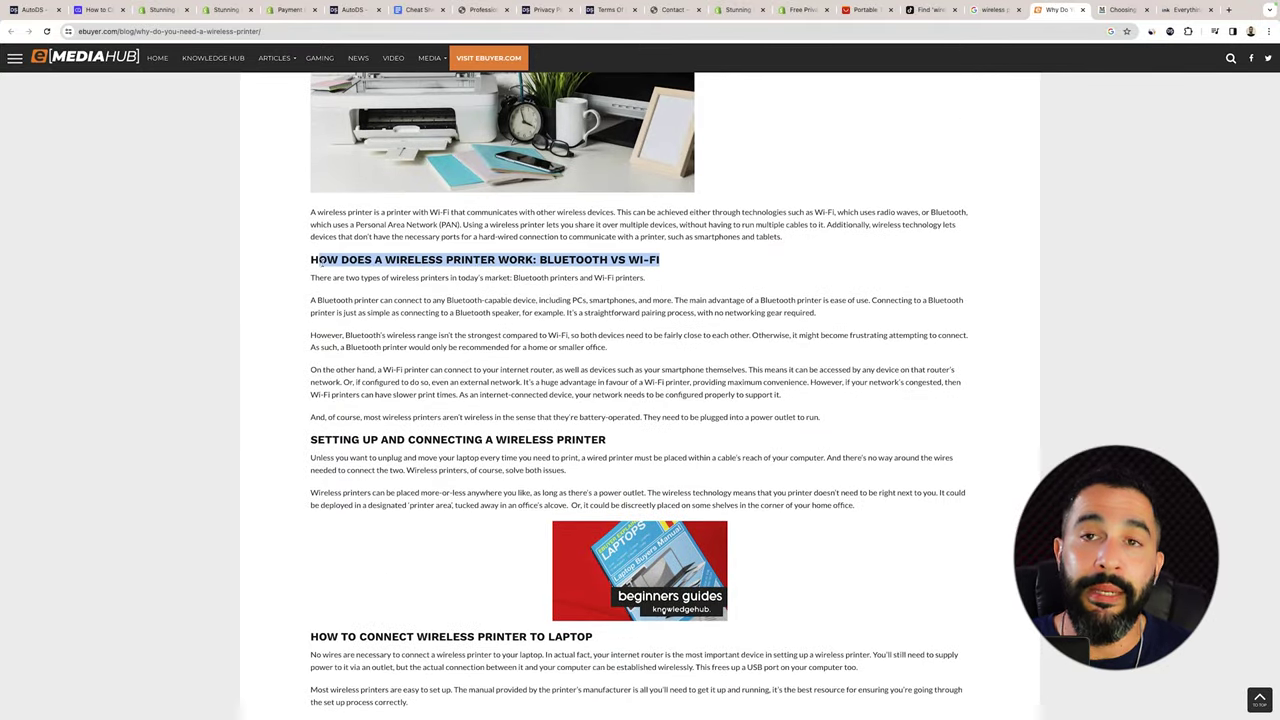
pyautogui.scroll(-5, 500, 300)
# Skim the Monroe 7-step guide and the Inkjets wireless printers article, dismissing its email popup.
pyautogui.hotkey('ctrl', 'Tab')
pyautogui.scroll(-5, 650, 255)
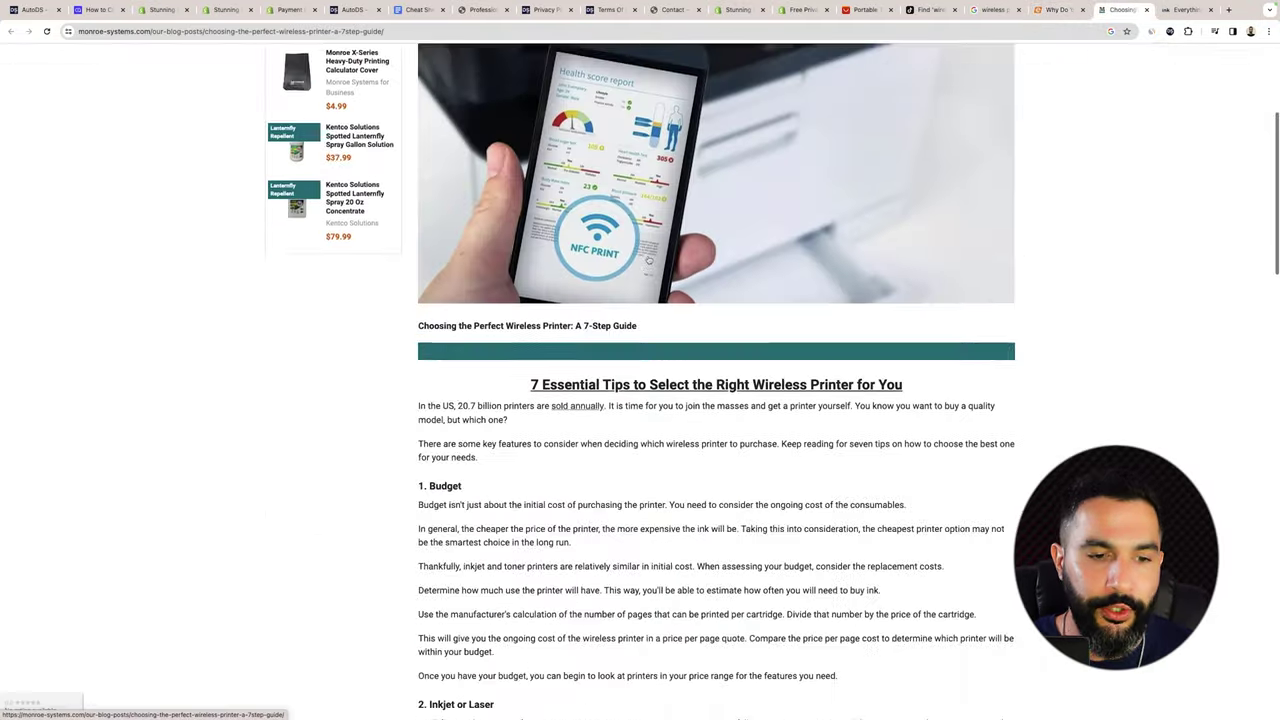
pyautogui.scroll(-4, 716, 400)
pyautogui.hotkey('ctrl', 'Tab')
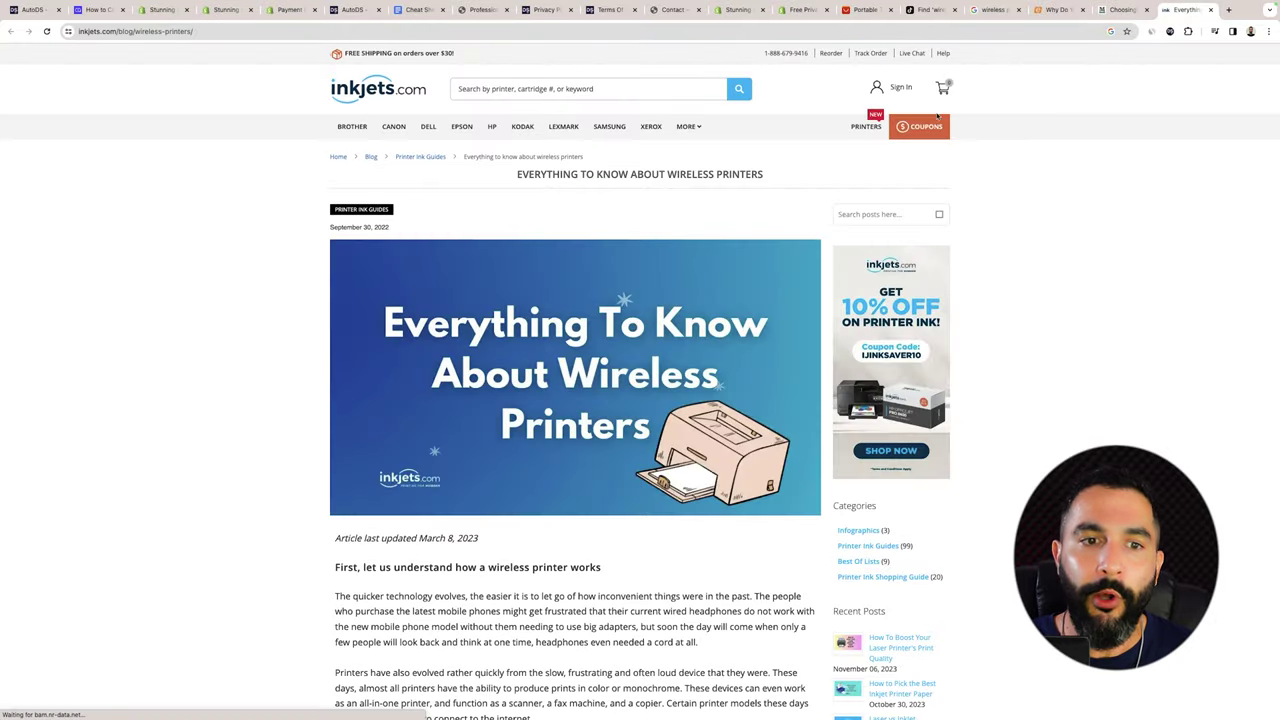
pyautogui.scroll(-10, 846, 150)
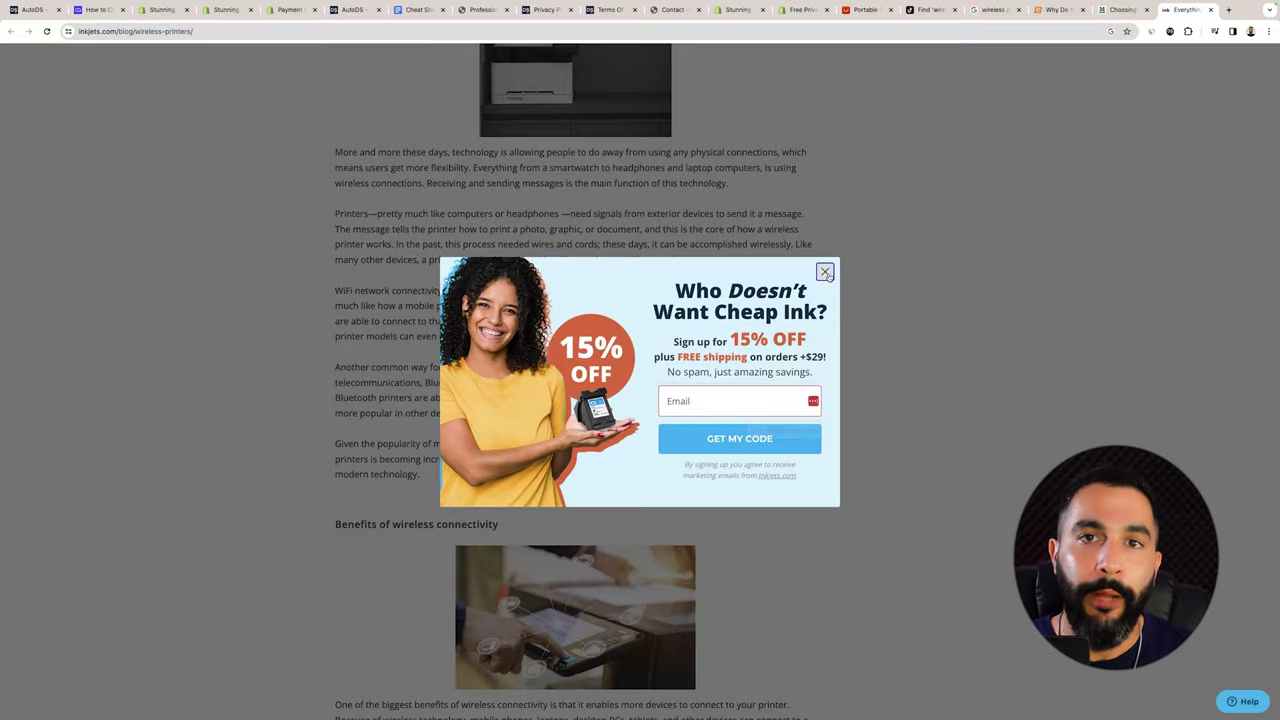
pyautogui.click(825, 272)
pyautogui.scroll(-8, 834, 249)
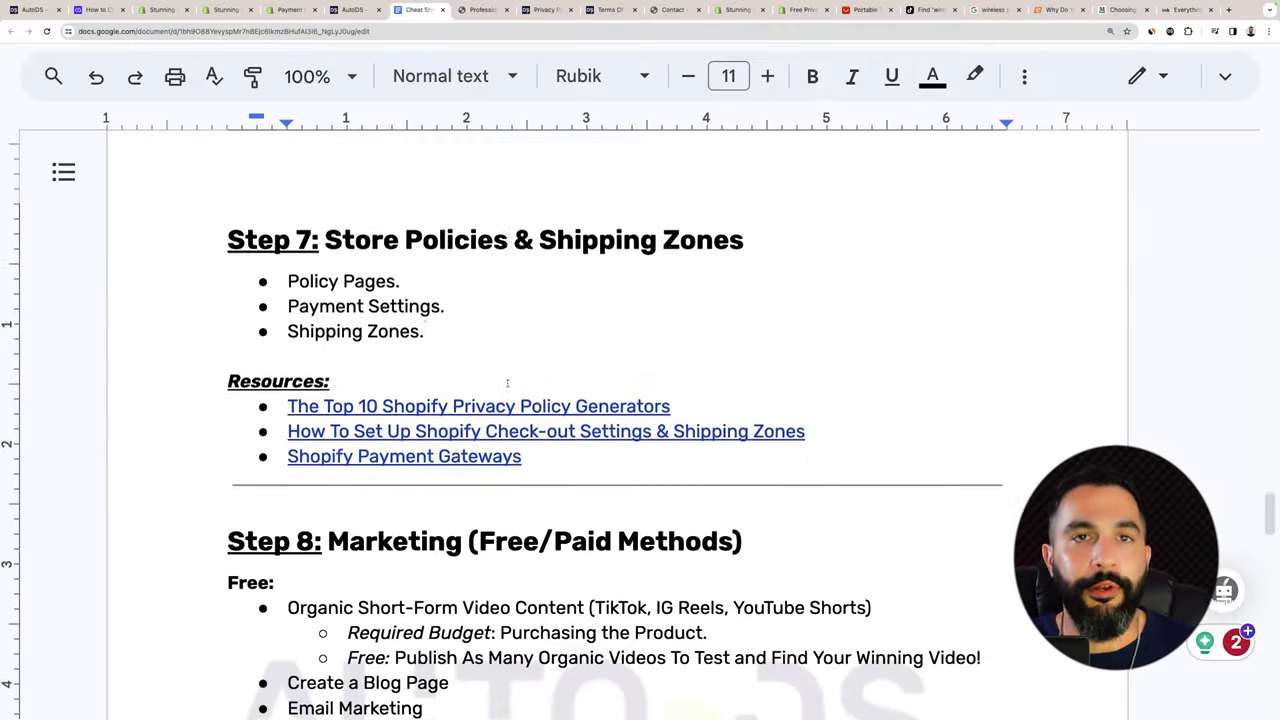
pyautogui.scroll(10, 507, 382)
# Scroll the cheat sheet and check where the ChatGPT resource link points.
pyautogui.scroll(15, 507, 382)
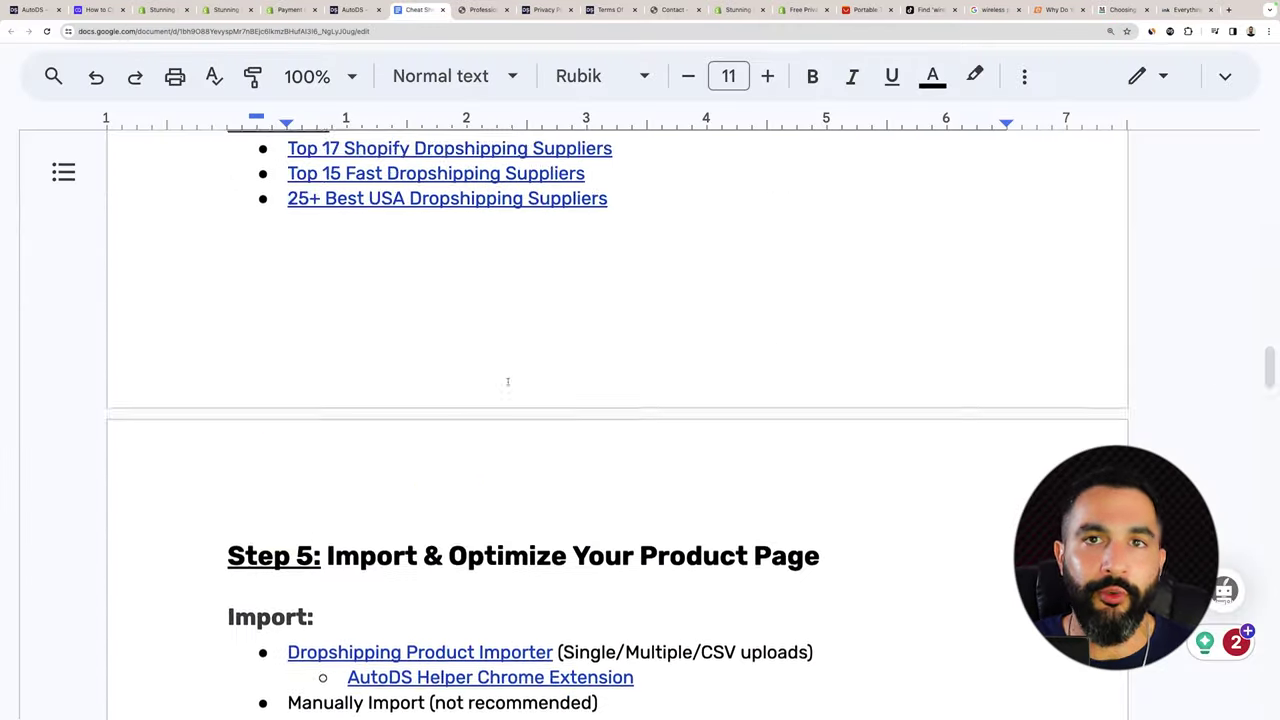
pyautogui.scroll(10, 500, 377)
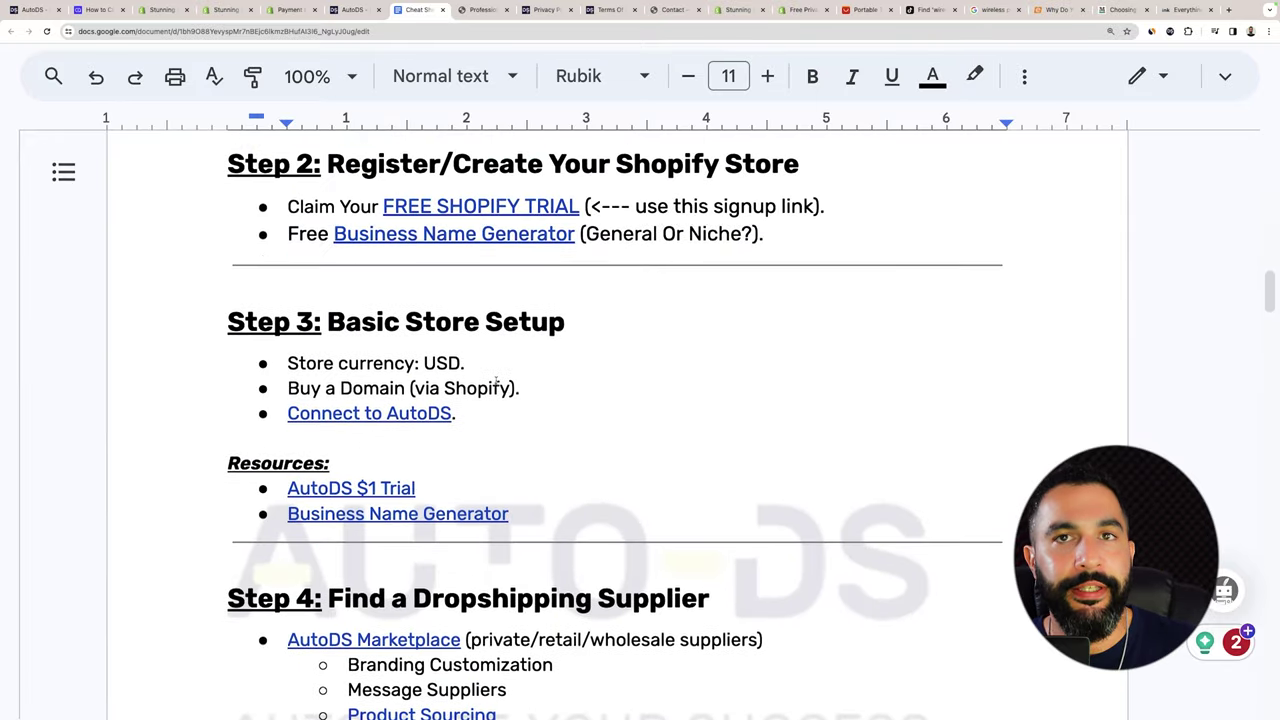
pyautogui.scroll(10, 465, 395)
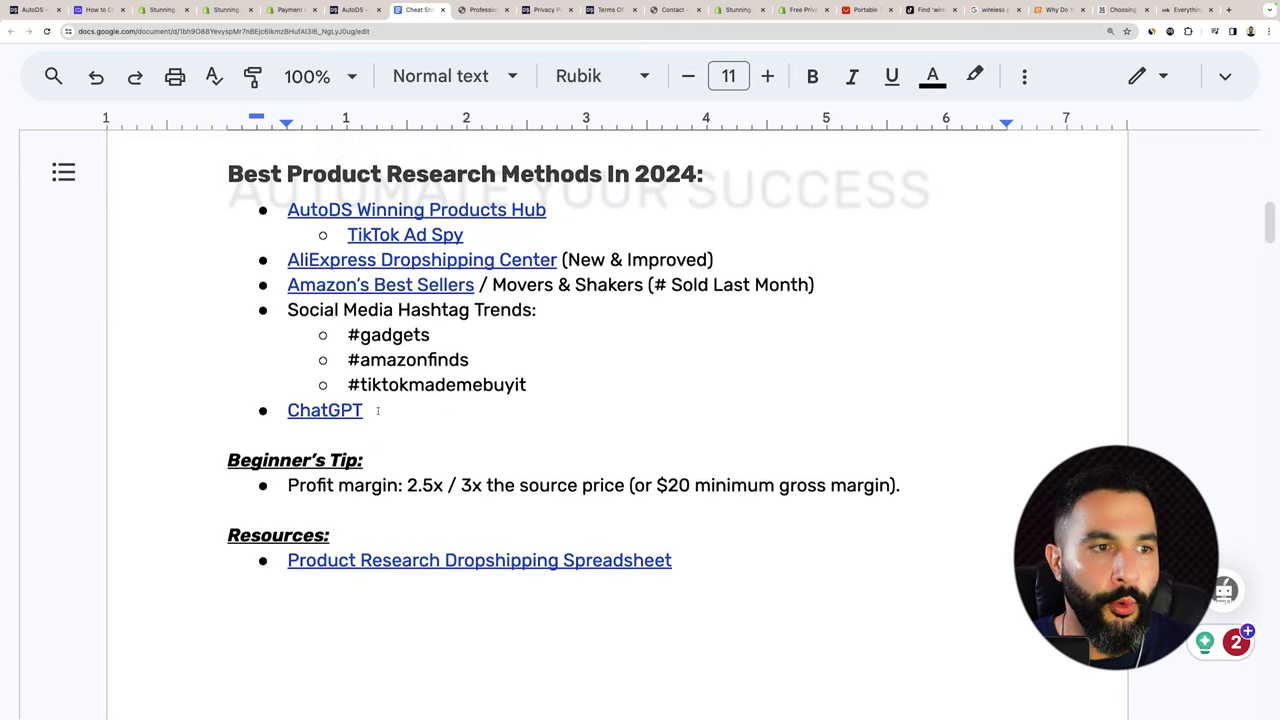
pyautogui.scroll(2, 400, 400)
pyautogui.click(342, 472)
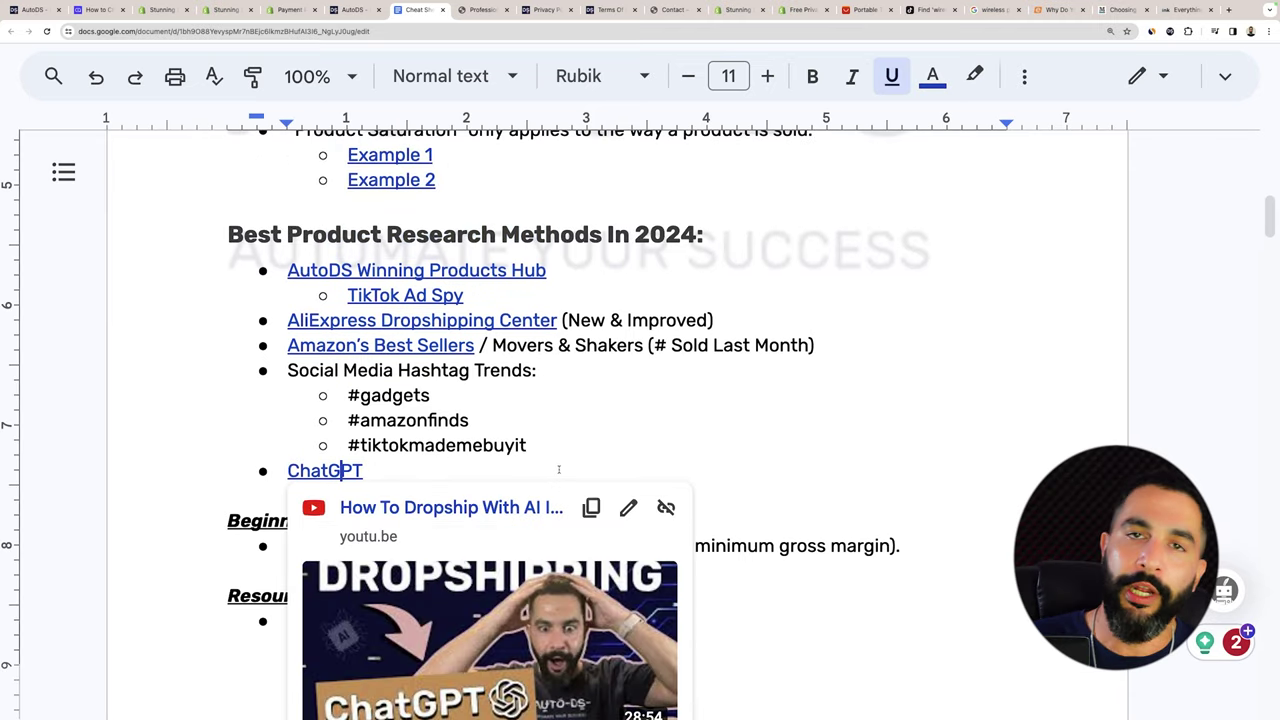
pyautogui.scroll(-15, 559, 469)
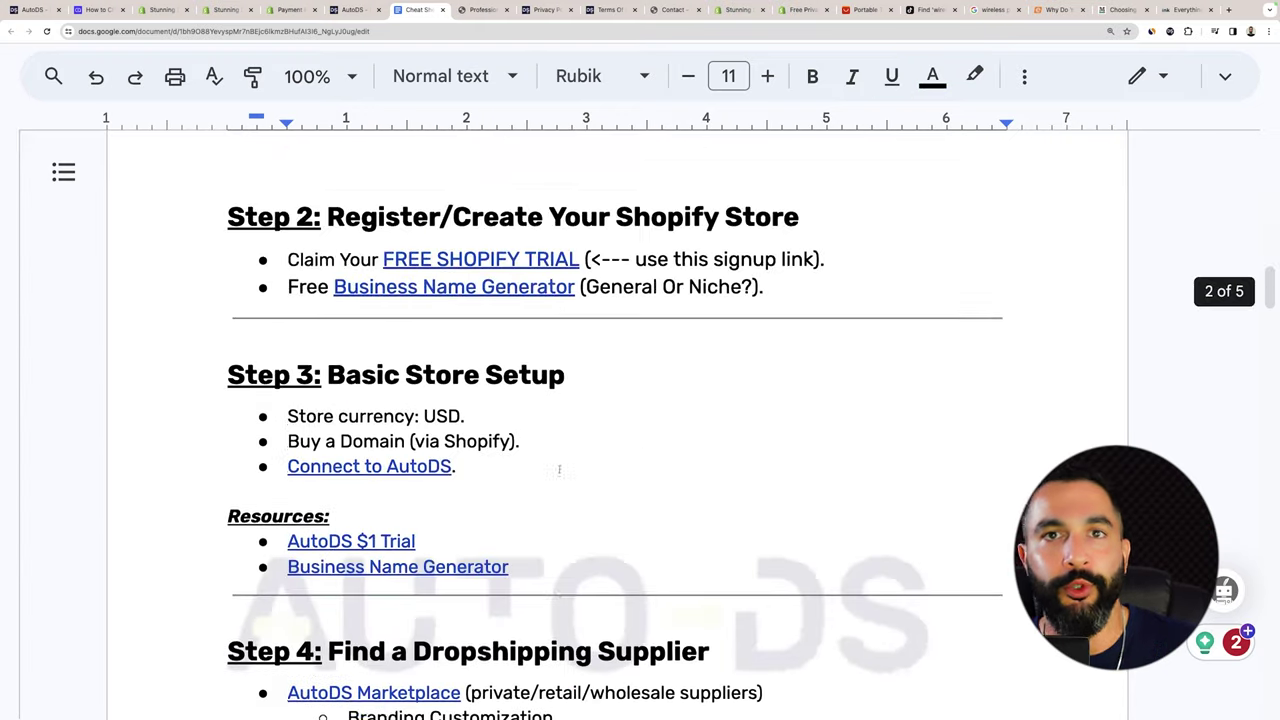
pyautogui.scroll(-20, 559, 469)
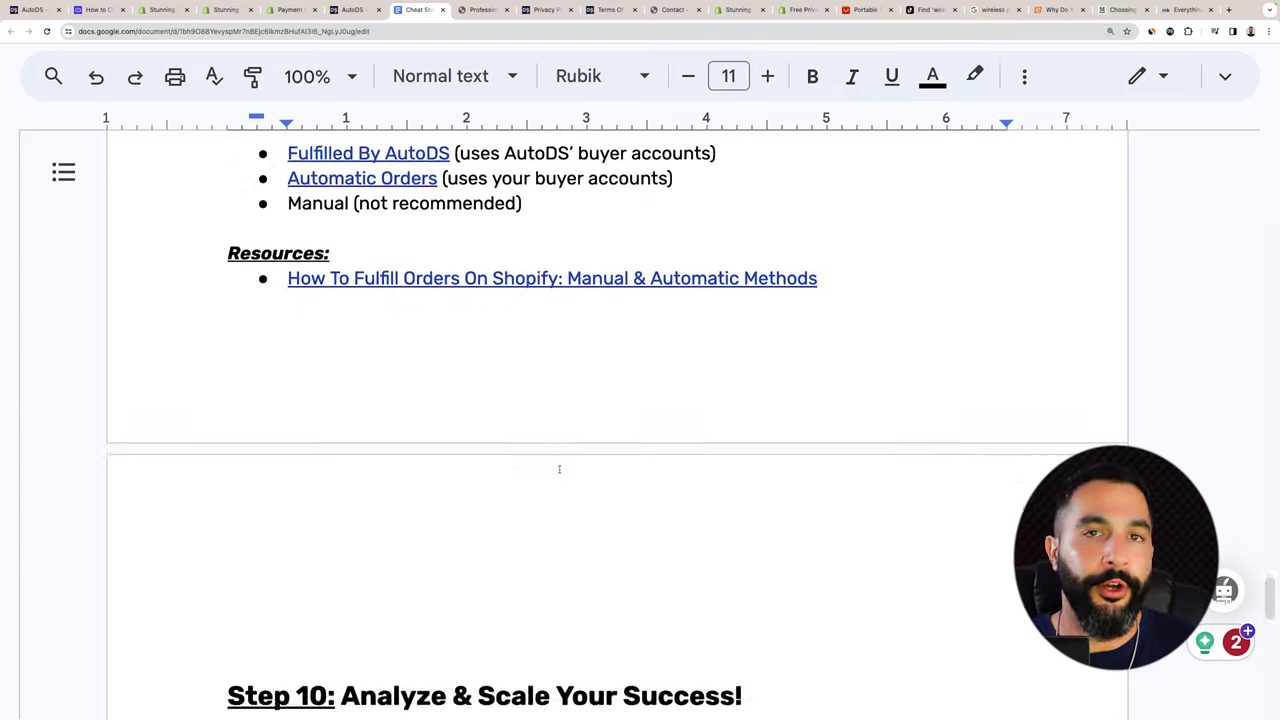
pyautogui.scroll(6, 559, 469)
pyautogui.scroll(2, 559, 469)
pyautogui.scroll(-1, 559, 469)
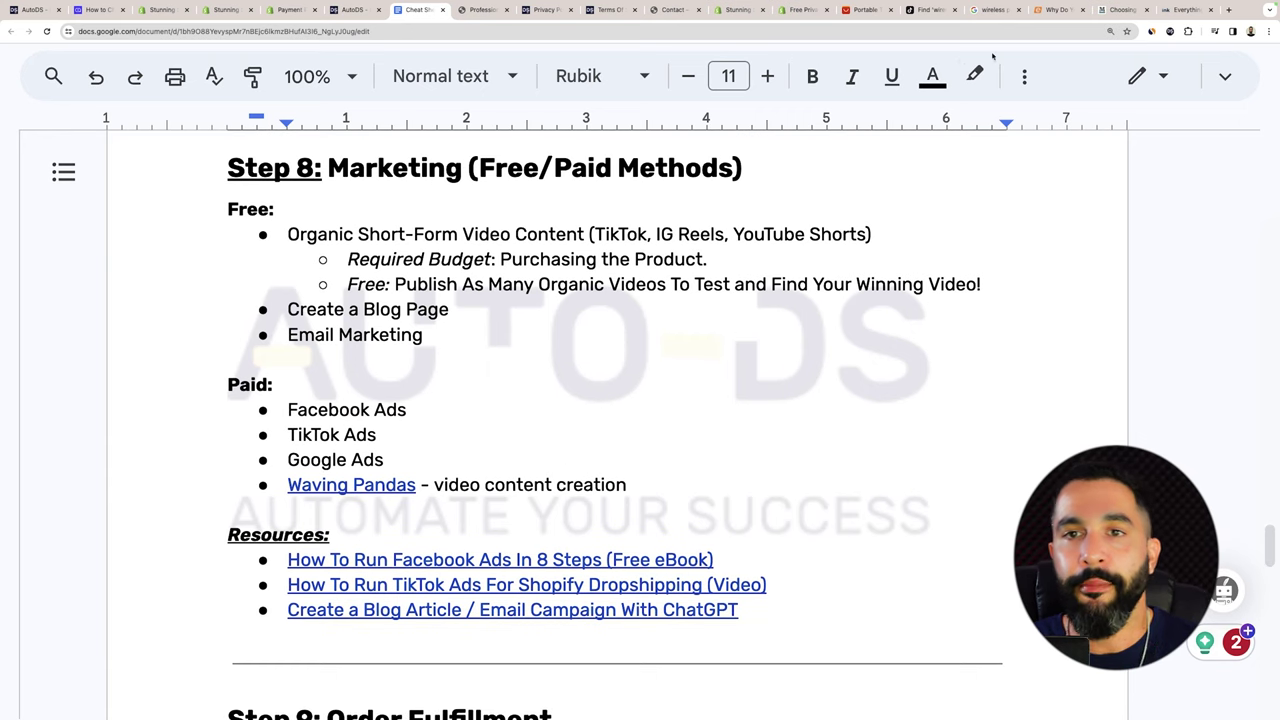
# Close the wireless printer search, Ebuyer, Monroe and Inkjets tabs.
pyautogui.click(1018, 10)
pyautogui.click(1018, 10)
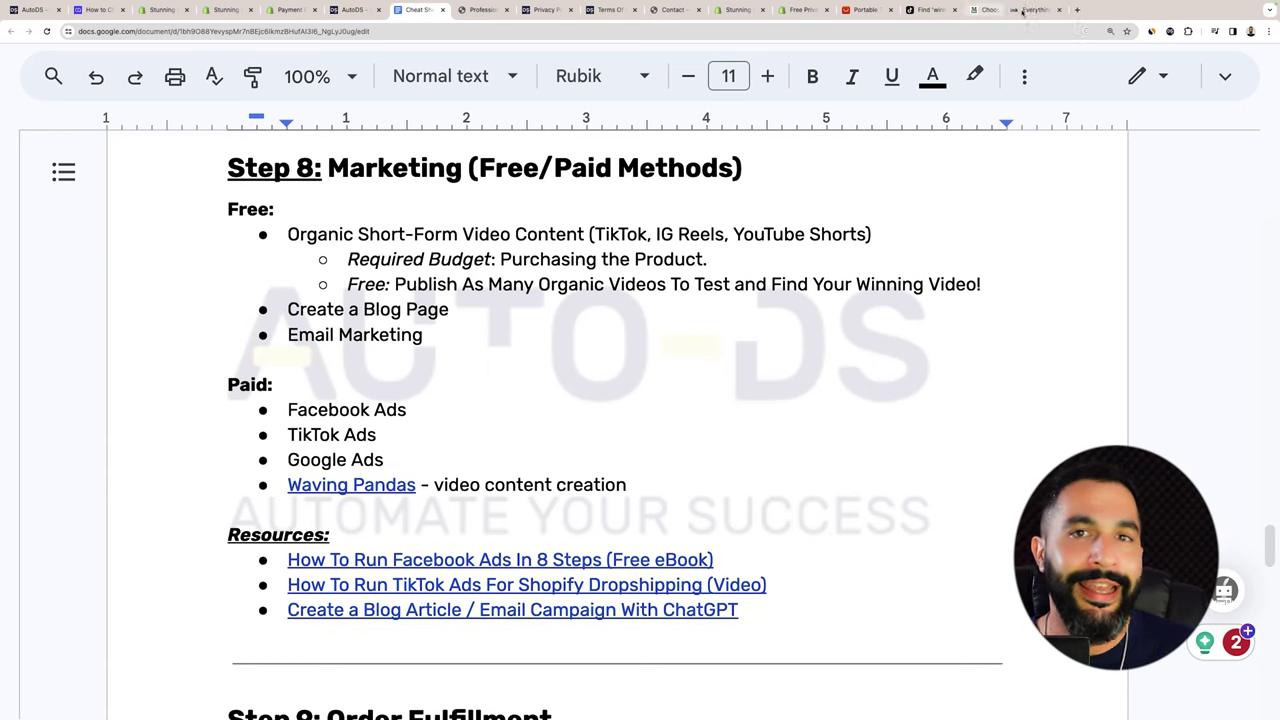
pyautogui.click(1020, 10)
pyautogui.click(800, 341)
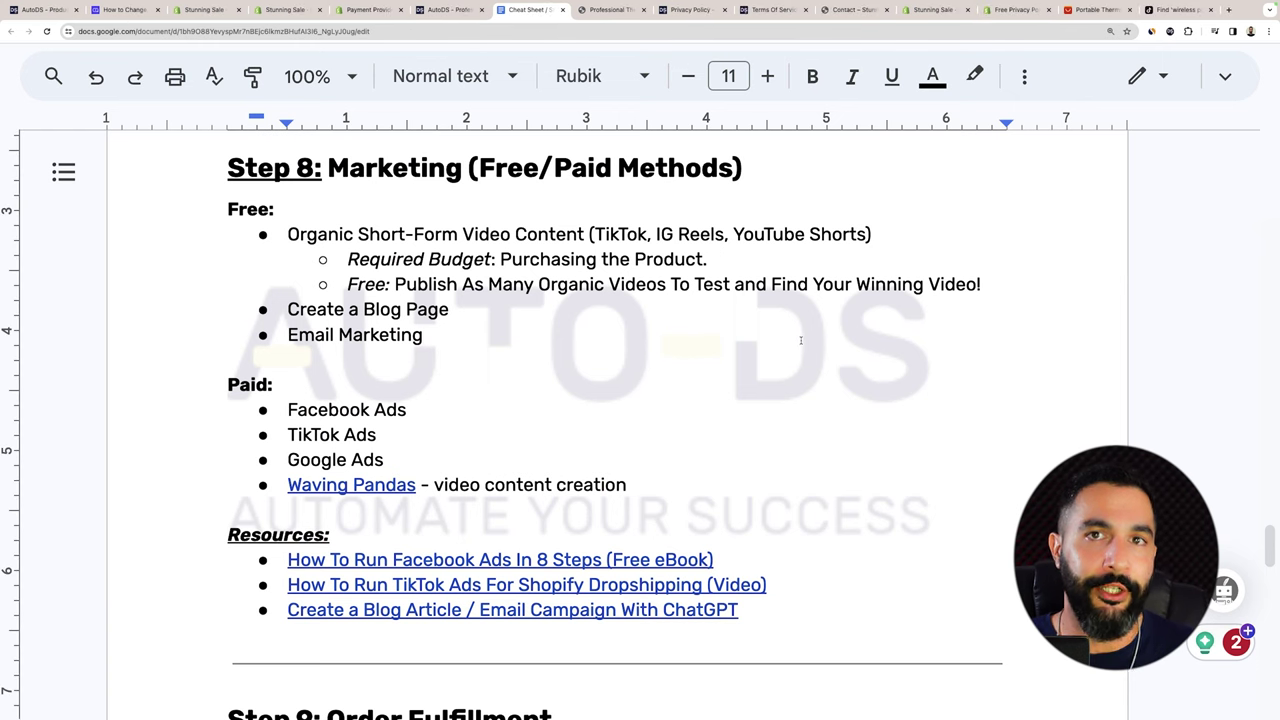
# Highlight the Email Marketing, Facebook Ads and TikTok Ads items, and open the Waving Pandas link.
pyautogui.moveTo(799, 341); pyautogui.dragTo(341, 341)
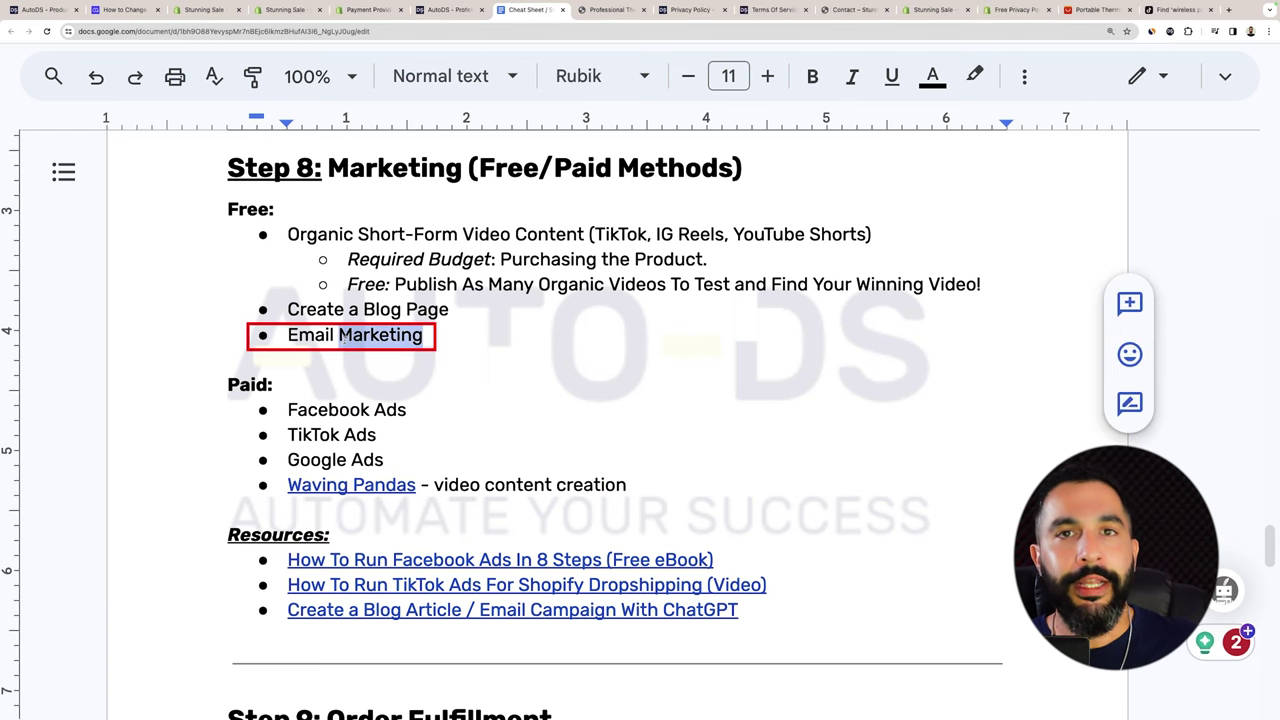
pyautogui.click(425, 338)
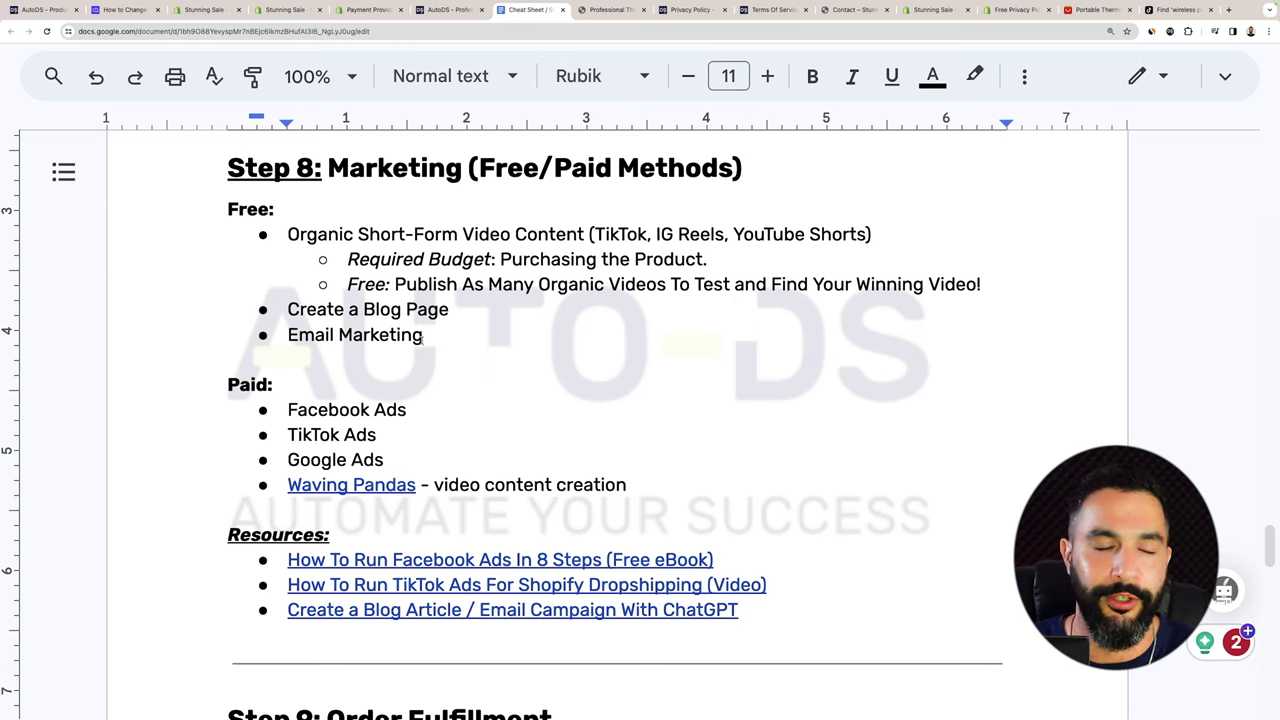
pyautogui.moveTo(406, 410); pyautogui.dragTo(288, 410)
pyautogui.click(340, 410)
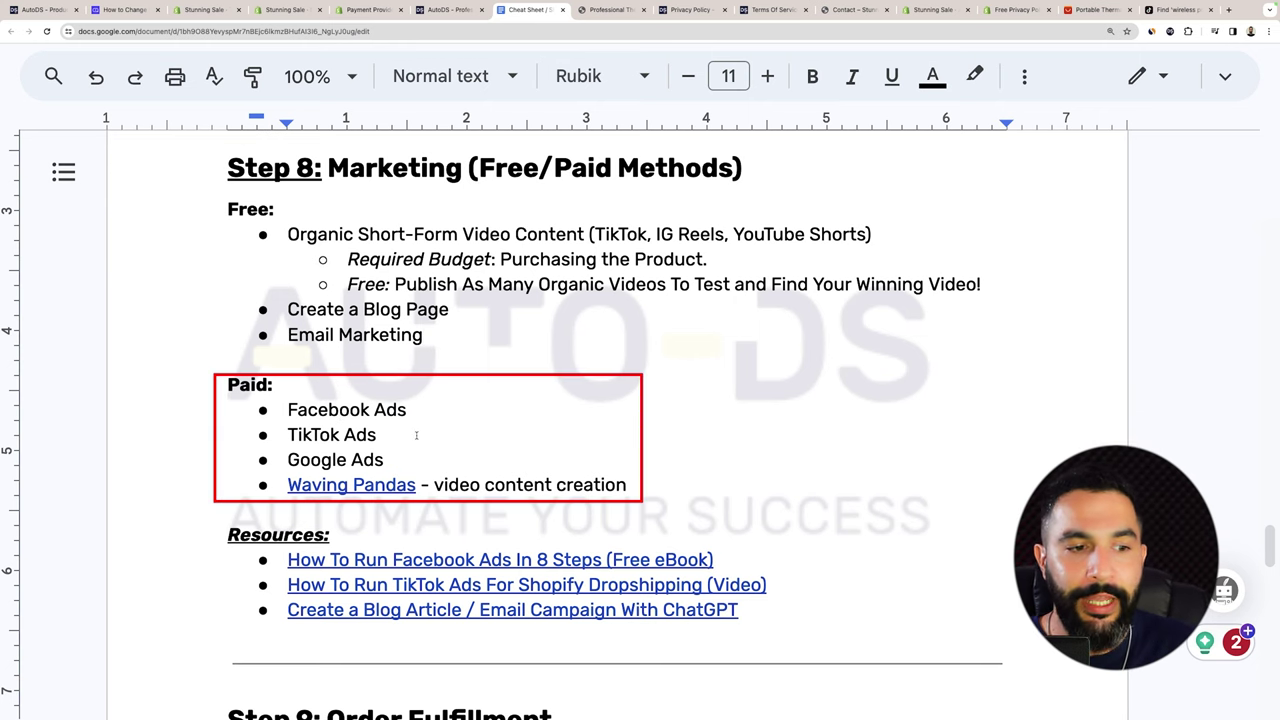
pyautogui.moveTo(416, 435); pyautogui.dragTo(310, 435)
pyautogui.click(398, 459)
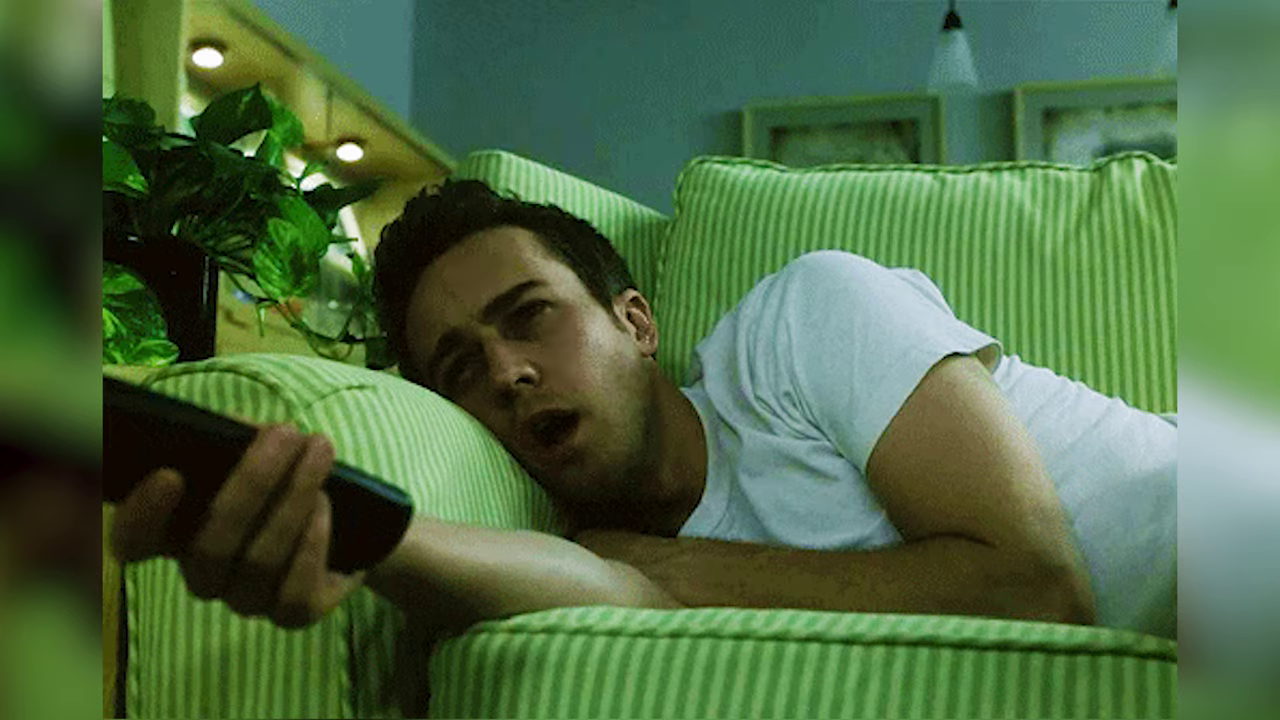
pyautogui.click(387, 485)
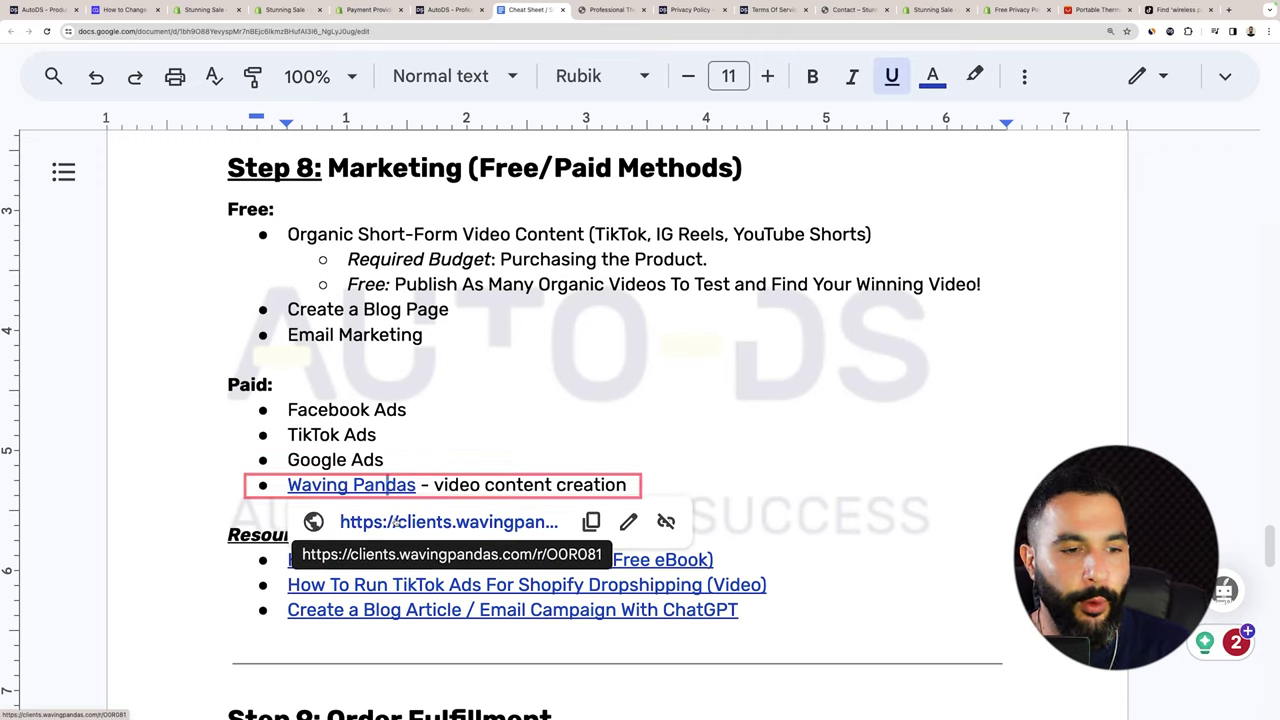
pyautogui.click(396, 521)
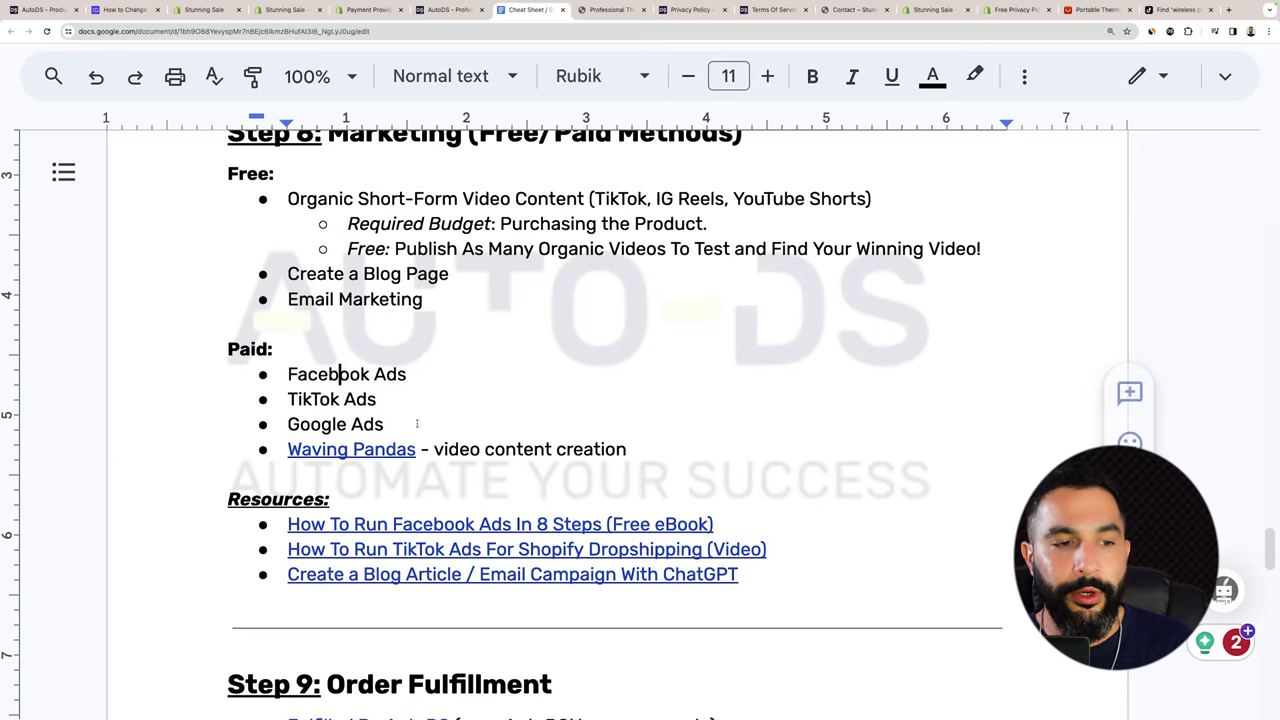
# Highlight the paid ad channels and open the 'How To Run Facebook Ads In 8 Steps' ebook link.
pyautogui.moveTo(384, 424); pyautogui.dragTo(322, 399)
pyautogui.click(374, 374)
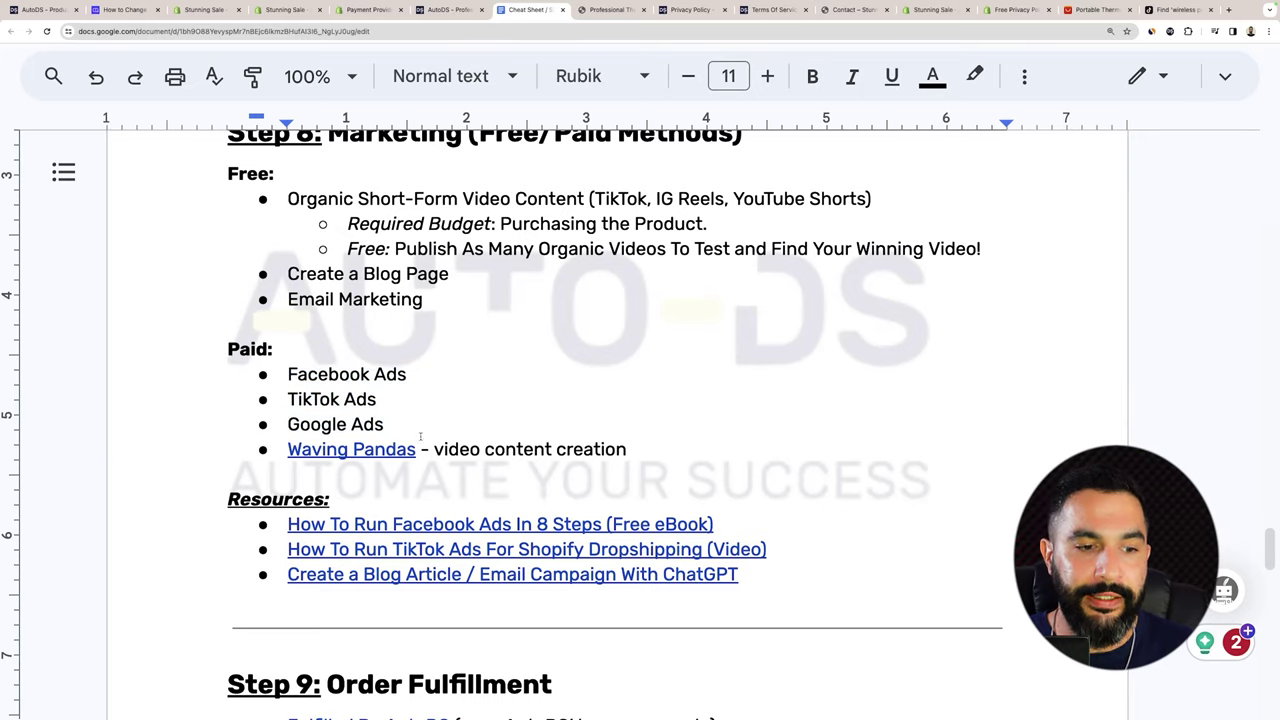
pyautogui.scroll(-1, 420, 436)
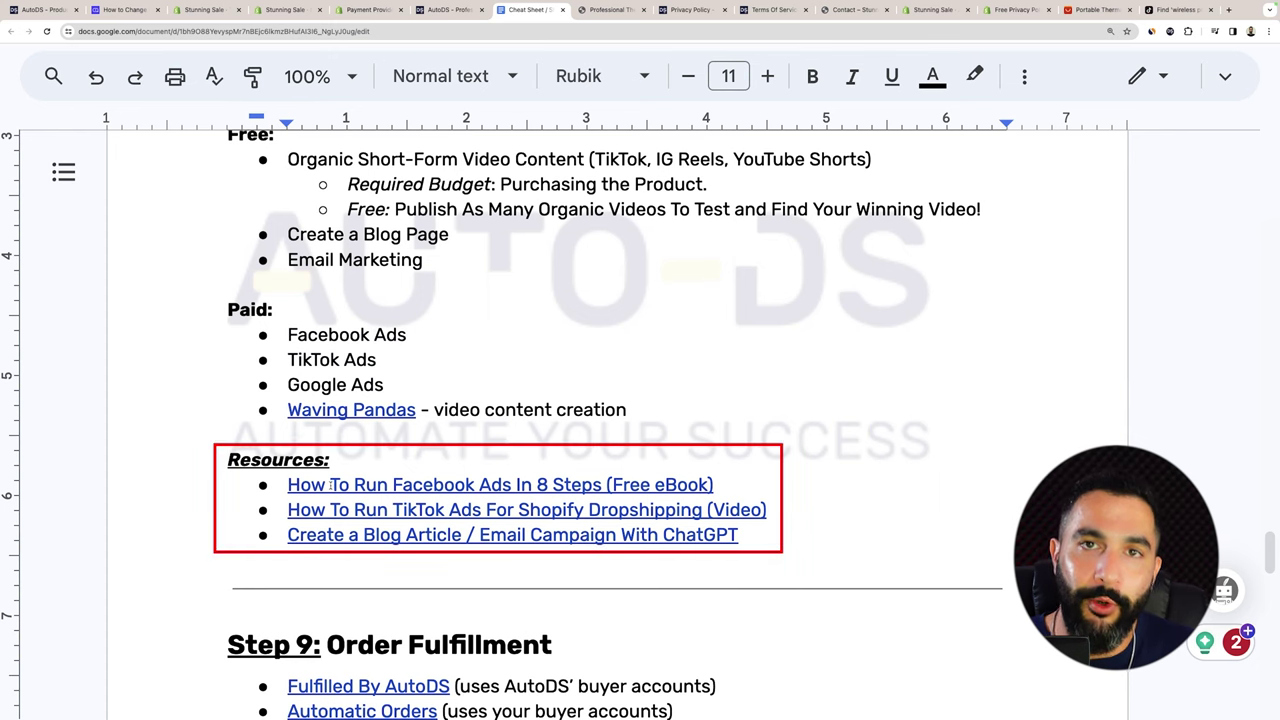
pyautogui.click(331, 484)
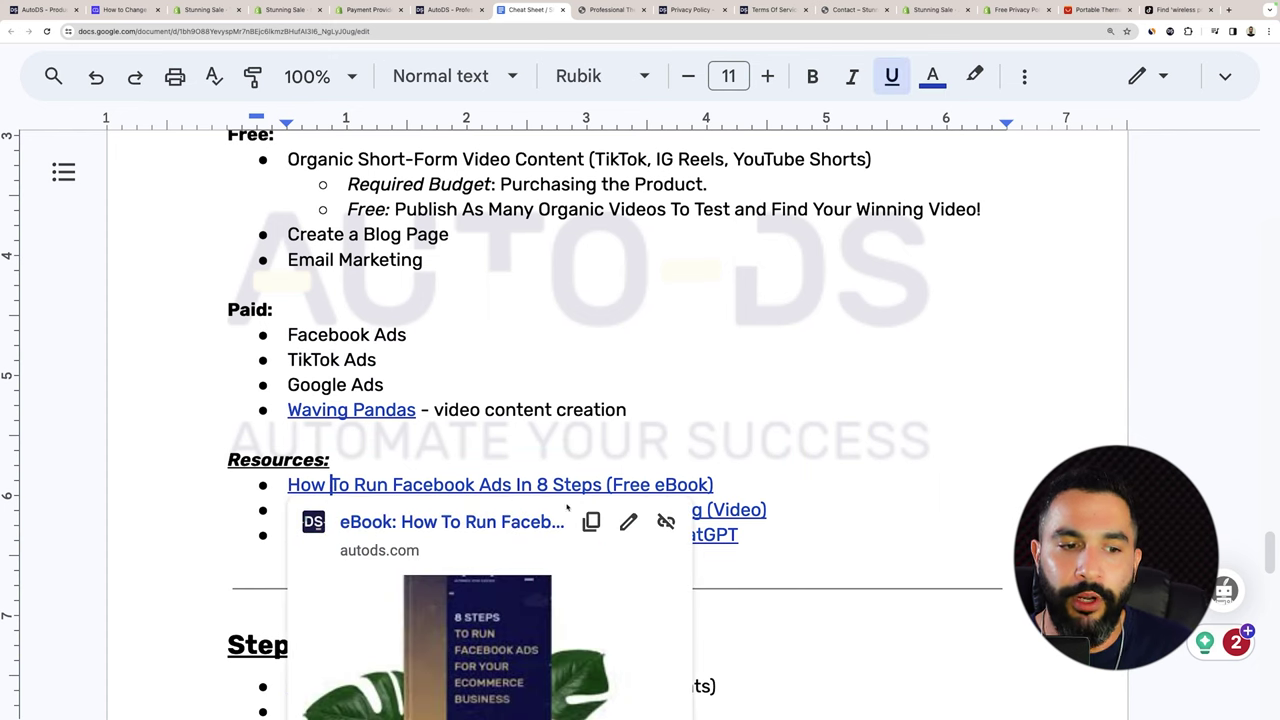
pyautogui.click(505, 521)
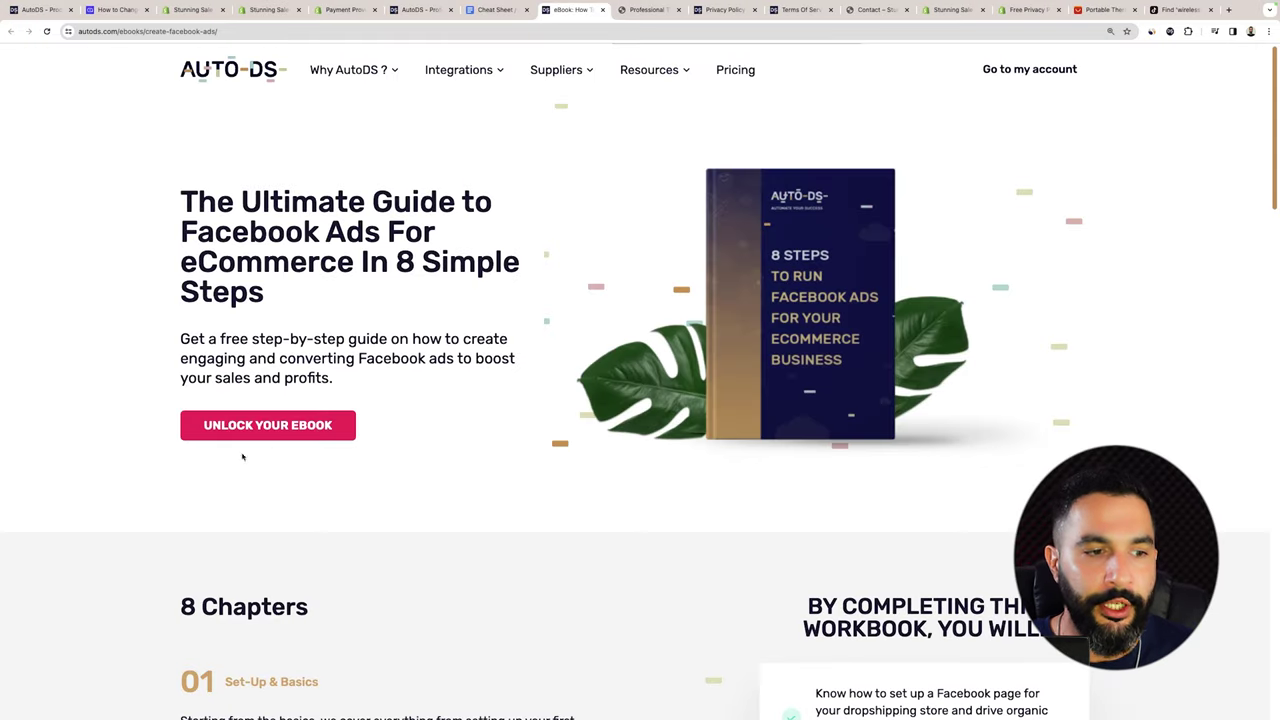
# Try unlocking the AutoDS Facebook Ads ebook, close the sign-up form, and scroll its eight chapters.
pyautogui.click(256, 427)
pyautogui.click(668, 372)
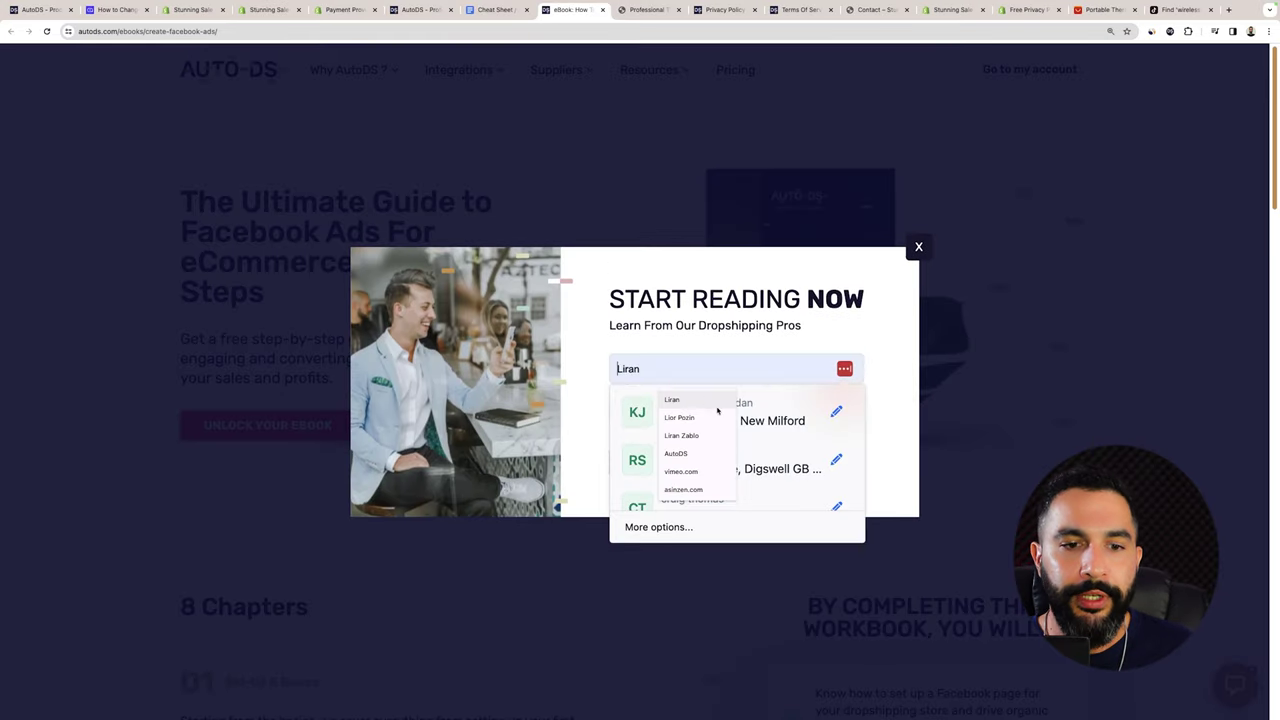
pyautogui.click(800, 205)
pyautogui.scroll(-3, 800, 205)
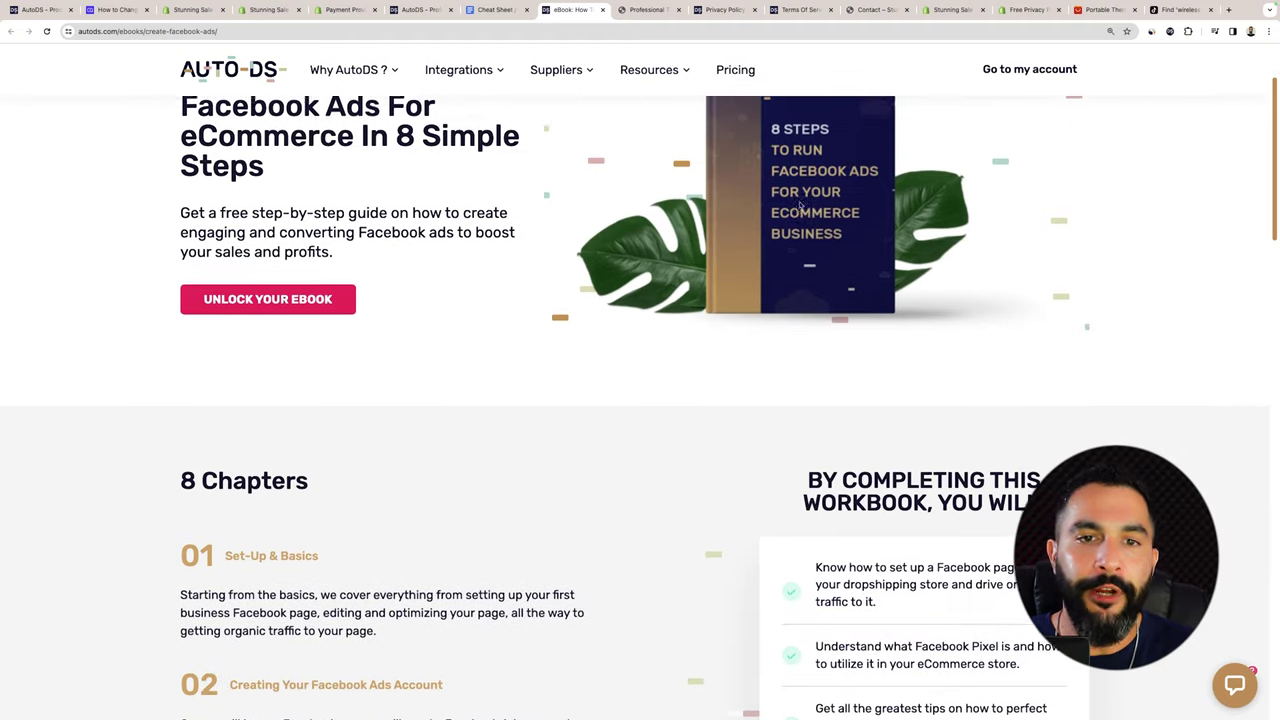
pyautogui.scroll(-10, 800, 205)
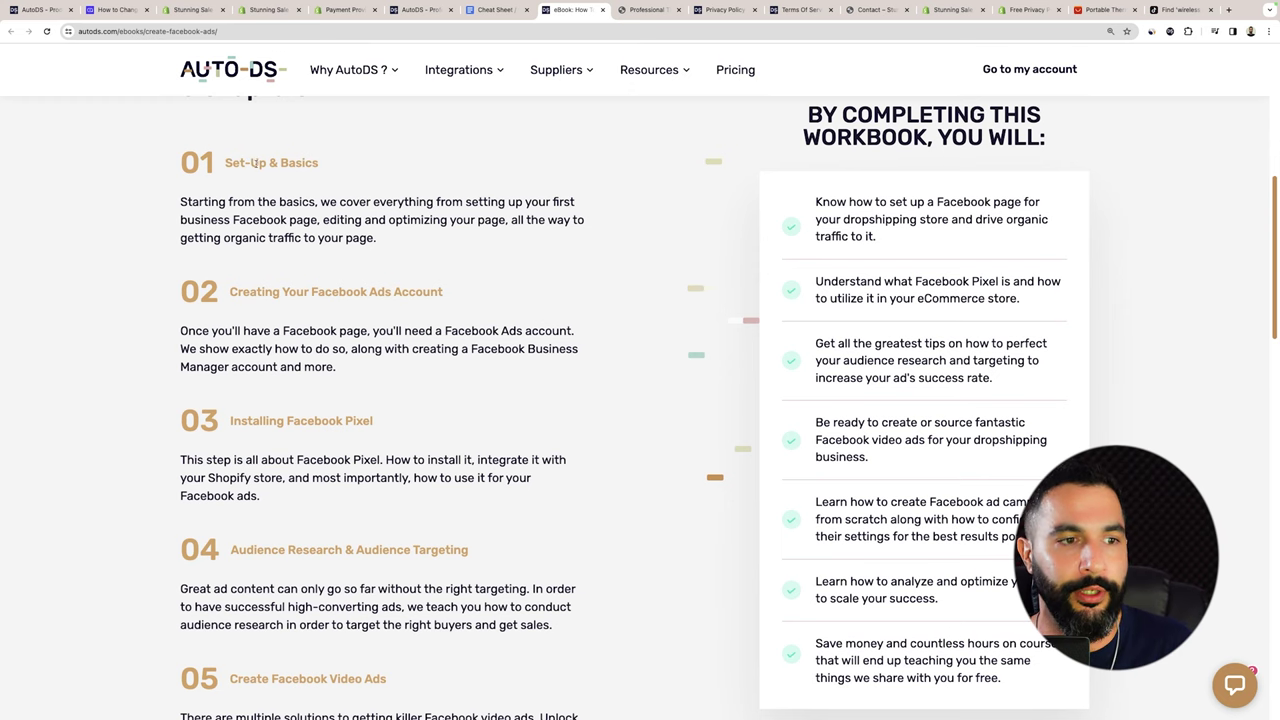
pyautogui.scroll(-3, 372, 291)
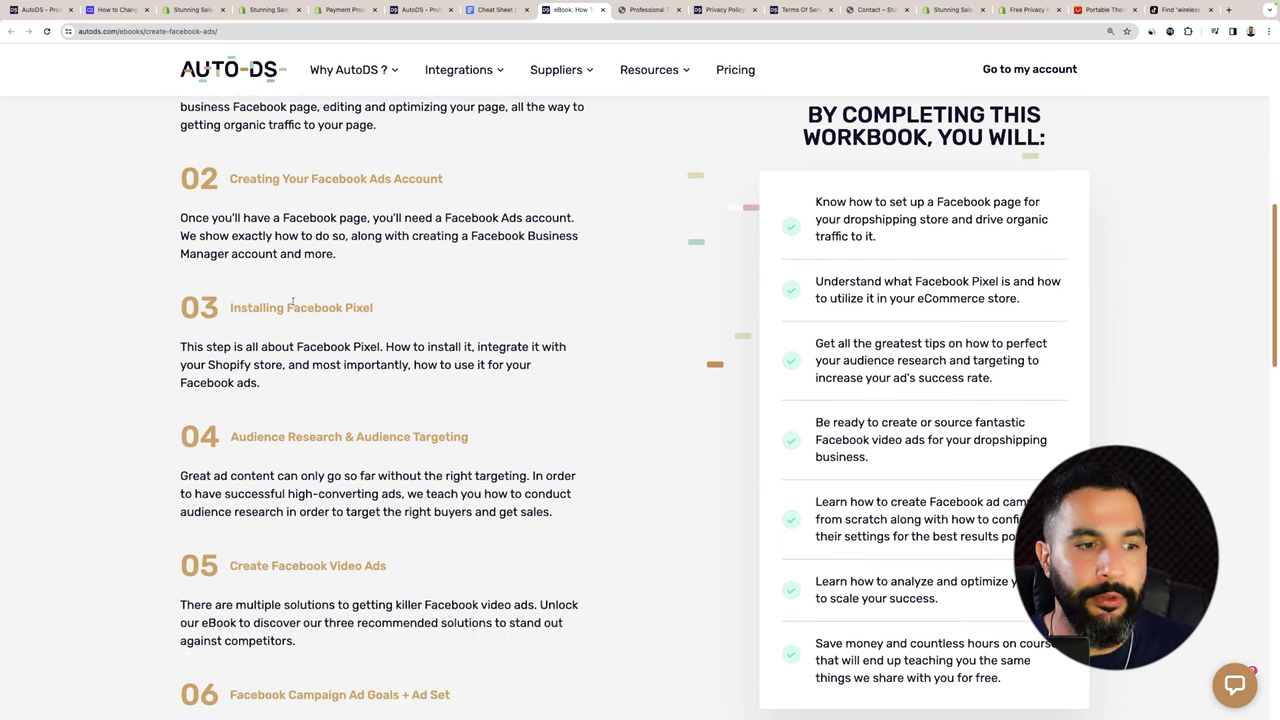
pyautogui.scroll(-4, 287, 307)
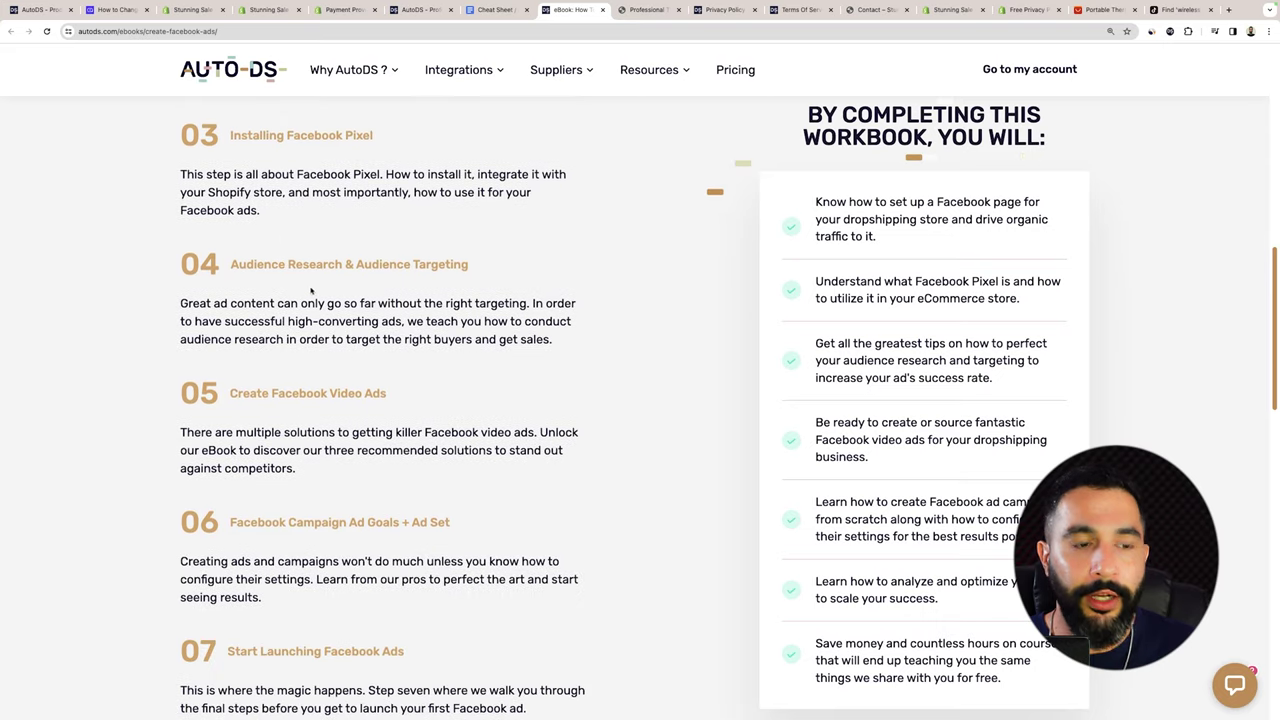
pyautogui.scroll(-5, 374, 268)
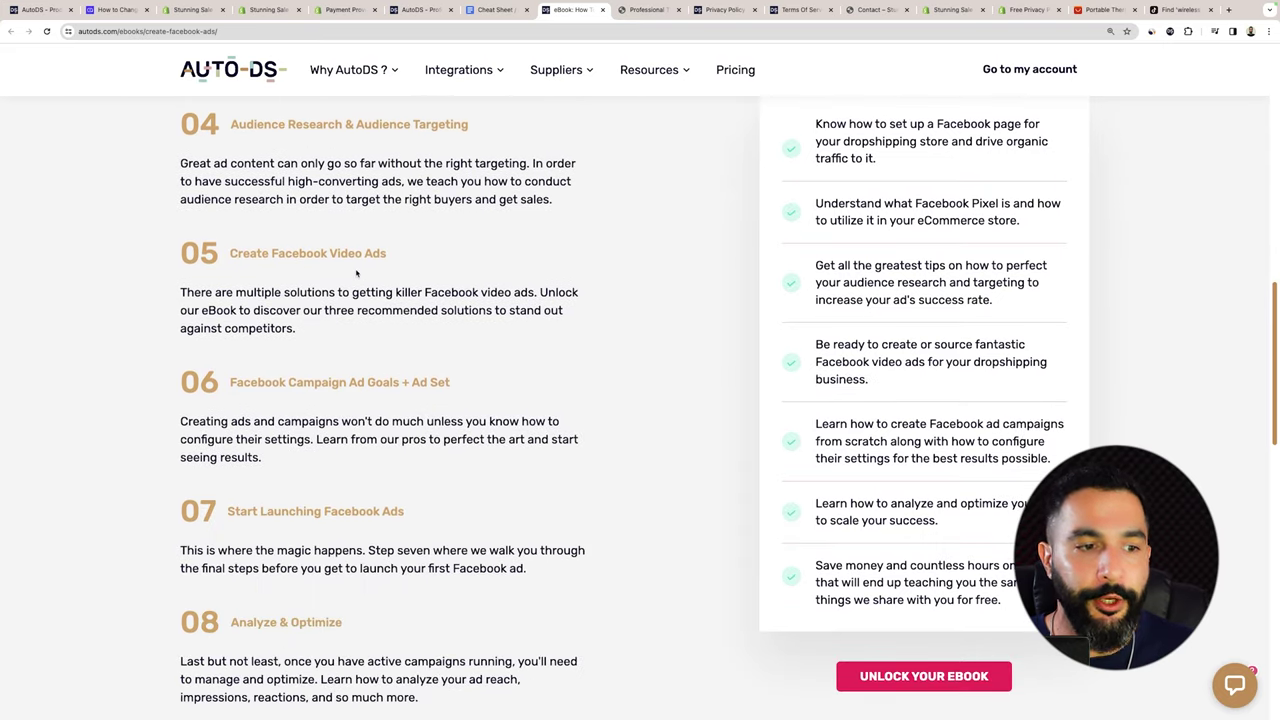
pyautogui.scroll(-1, 342, 287)
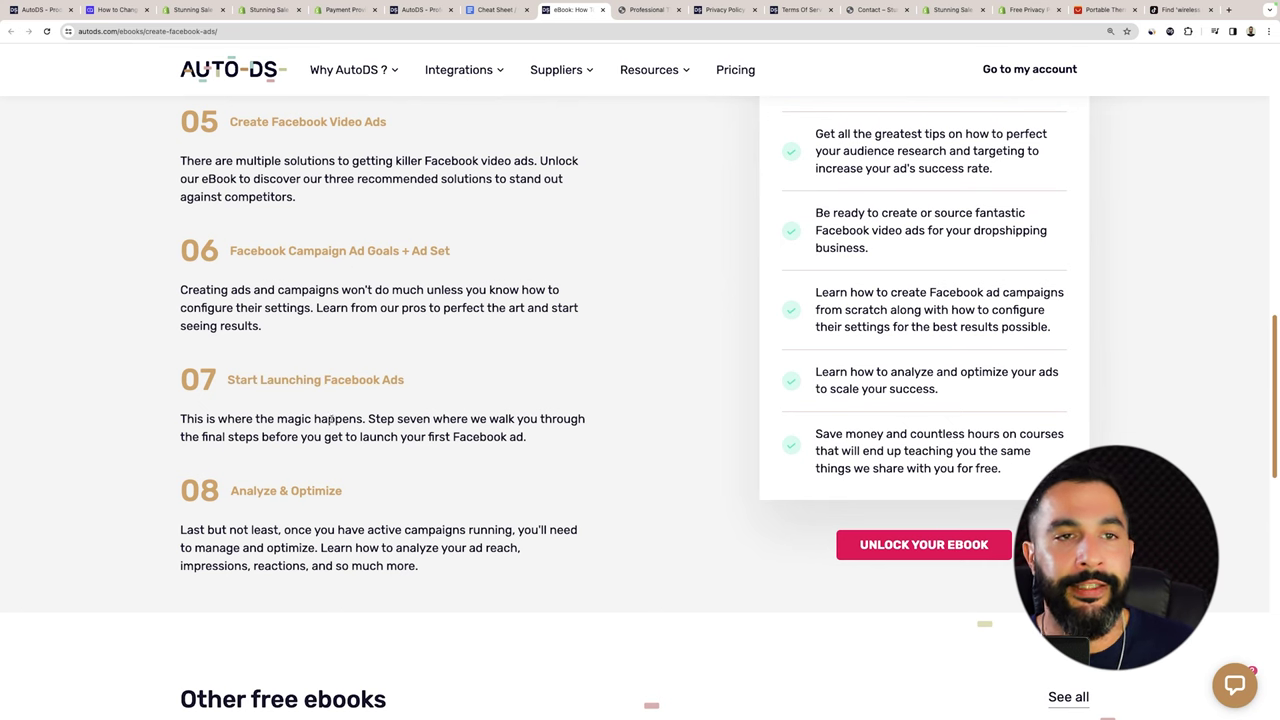
pyautogui.click(500, 11)
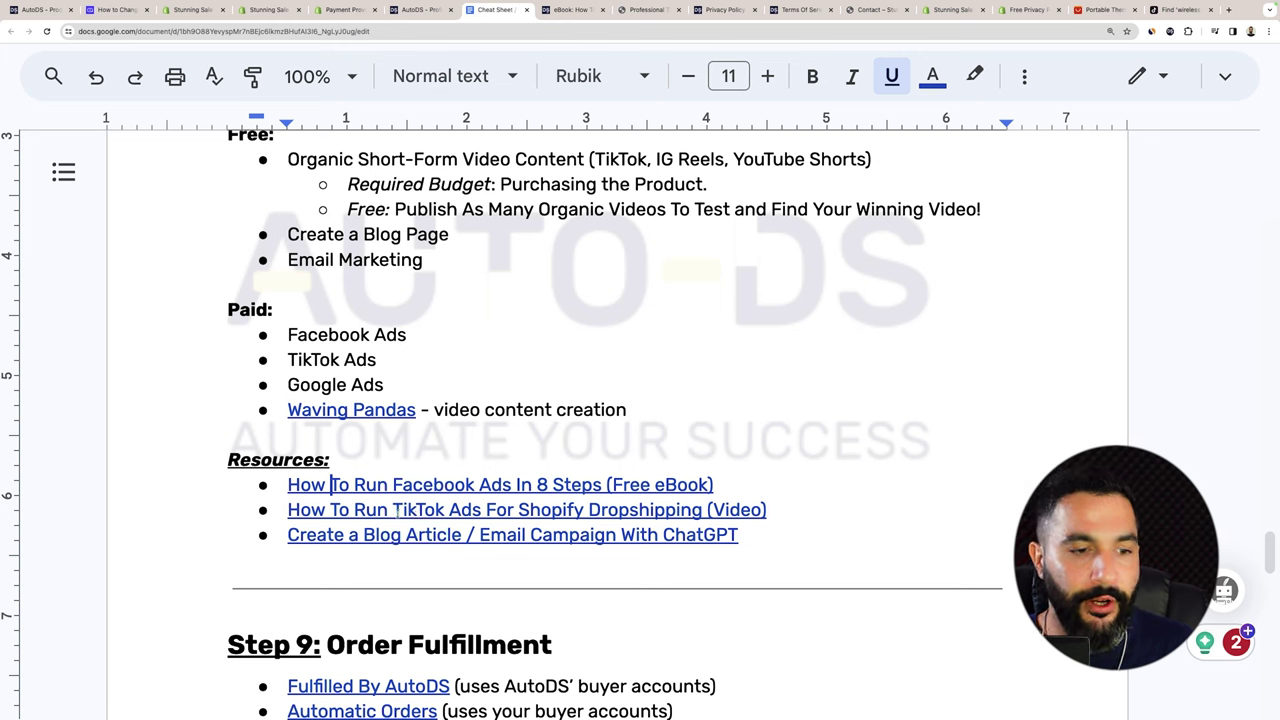
pyautogui.click(395, 510)
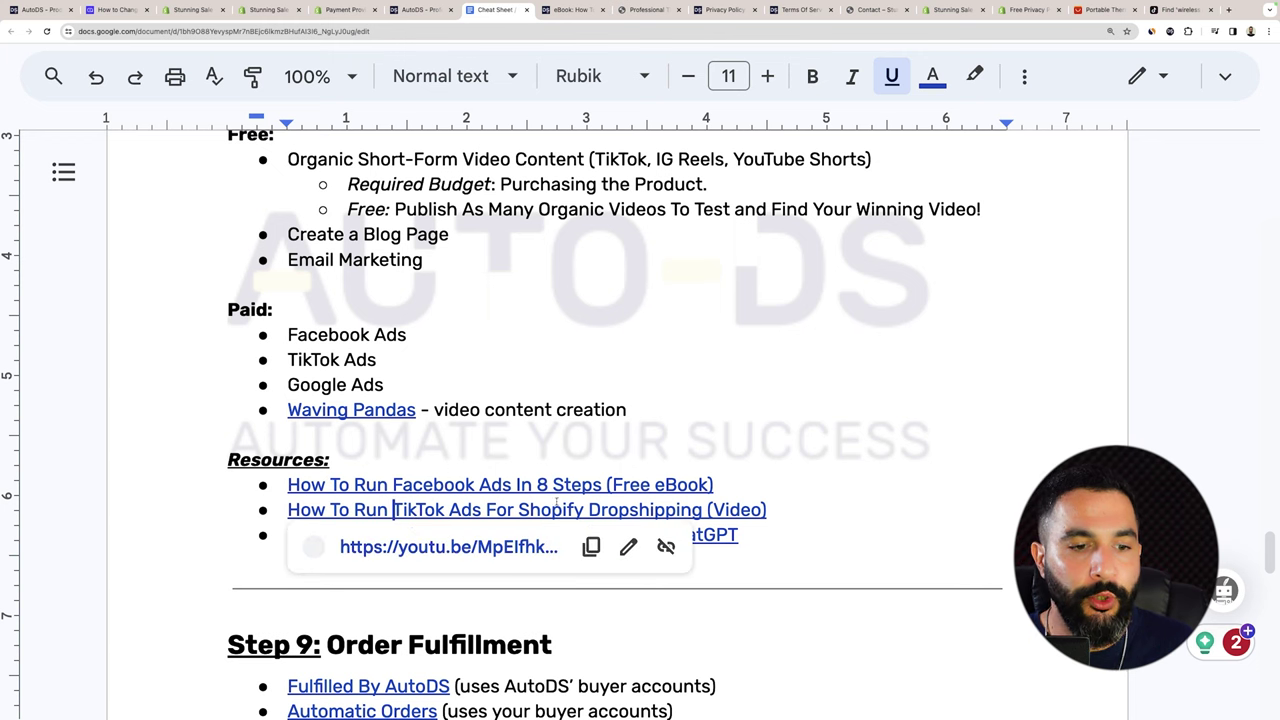
pyautogui.click(788, 509)
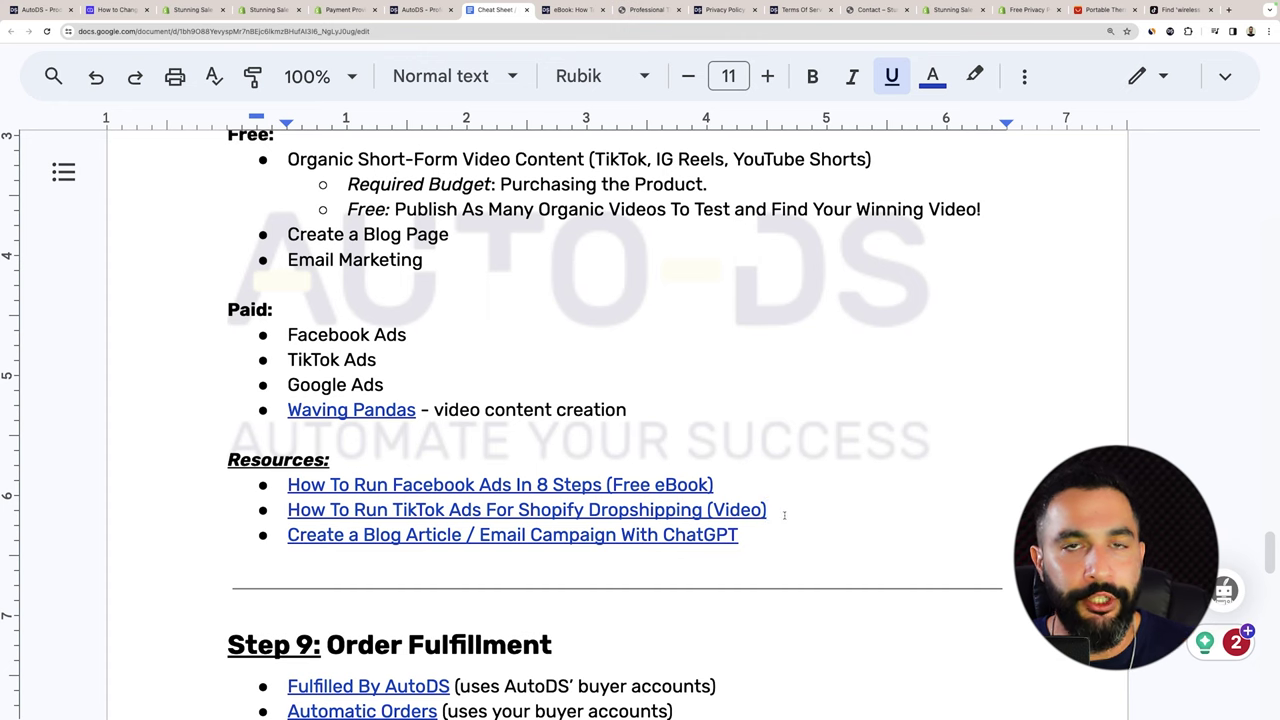
pyautogui.click(413, 537)
pyautogui.scroll(-1, 413, 540)
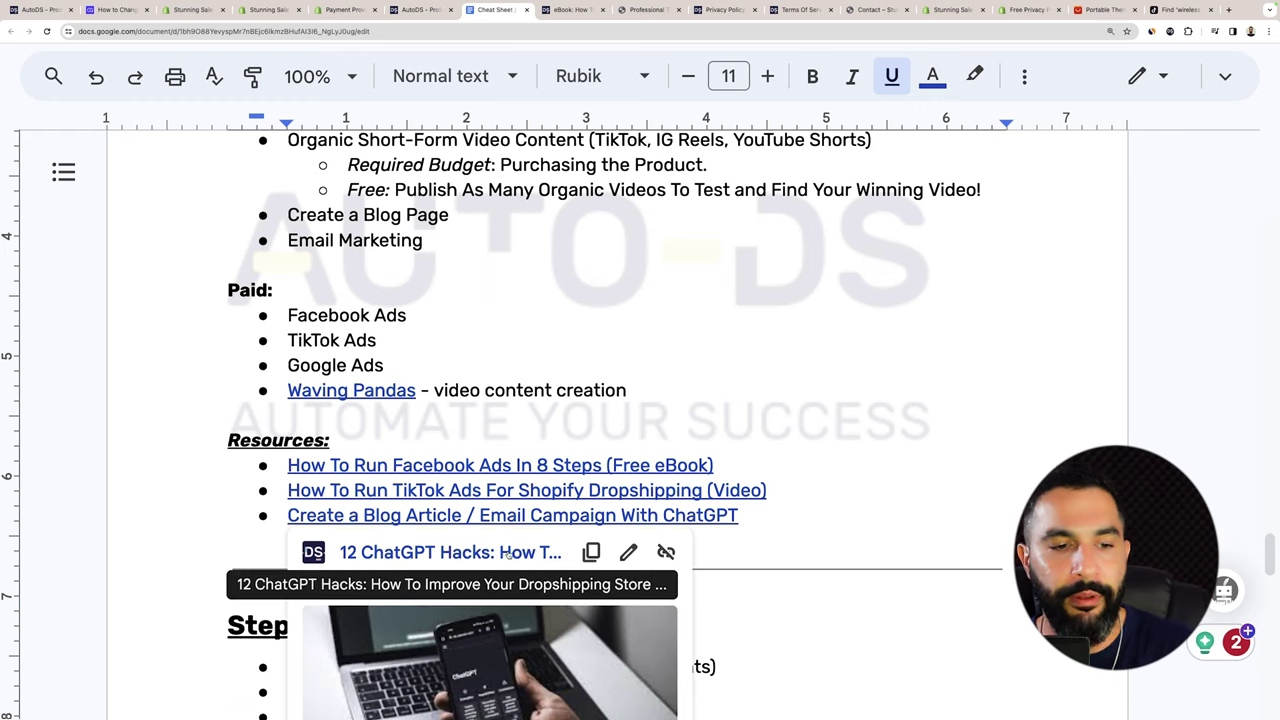
pyautogui.click(740, 515)
pyautogui.scroll(3, 626, 522)
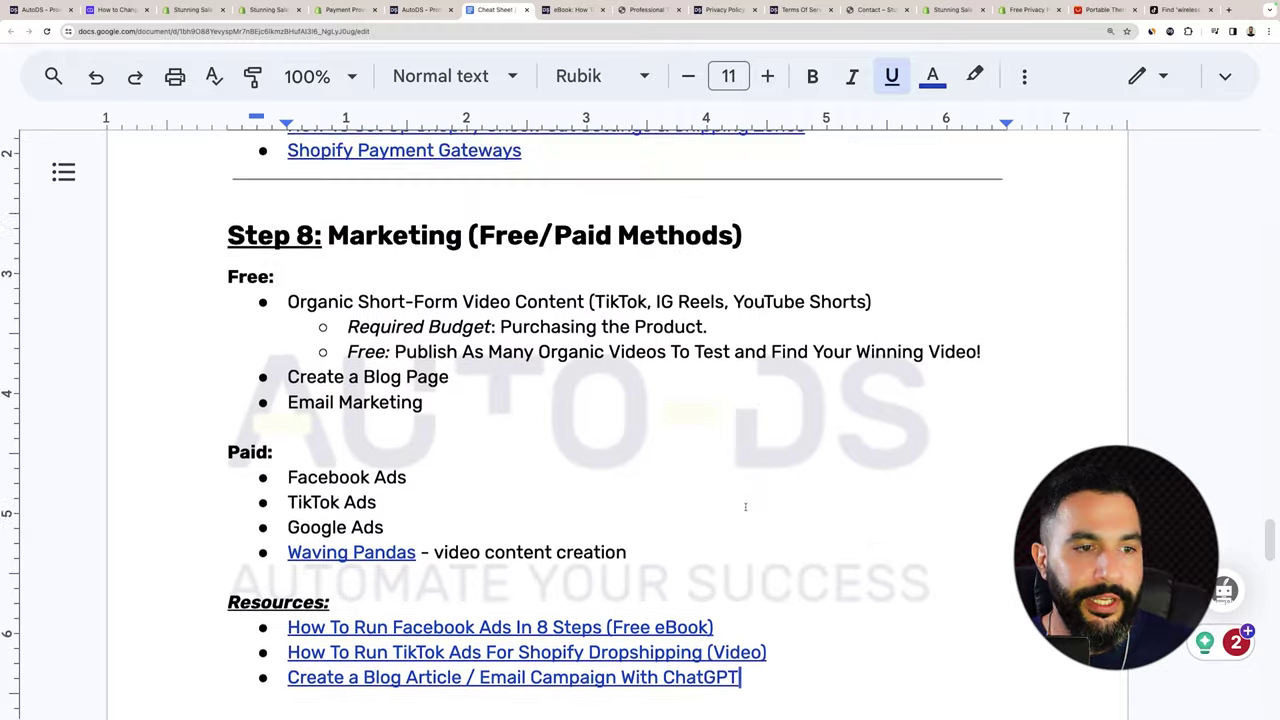
pyautogui.scroll(-1, 318, 189)
pyautogui.moveTo(318, 189); pyautogui.dragTo(643, 455)
pyautogui.click(643, 455)
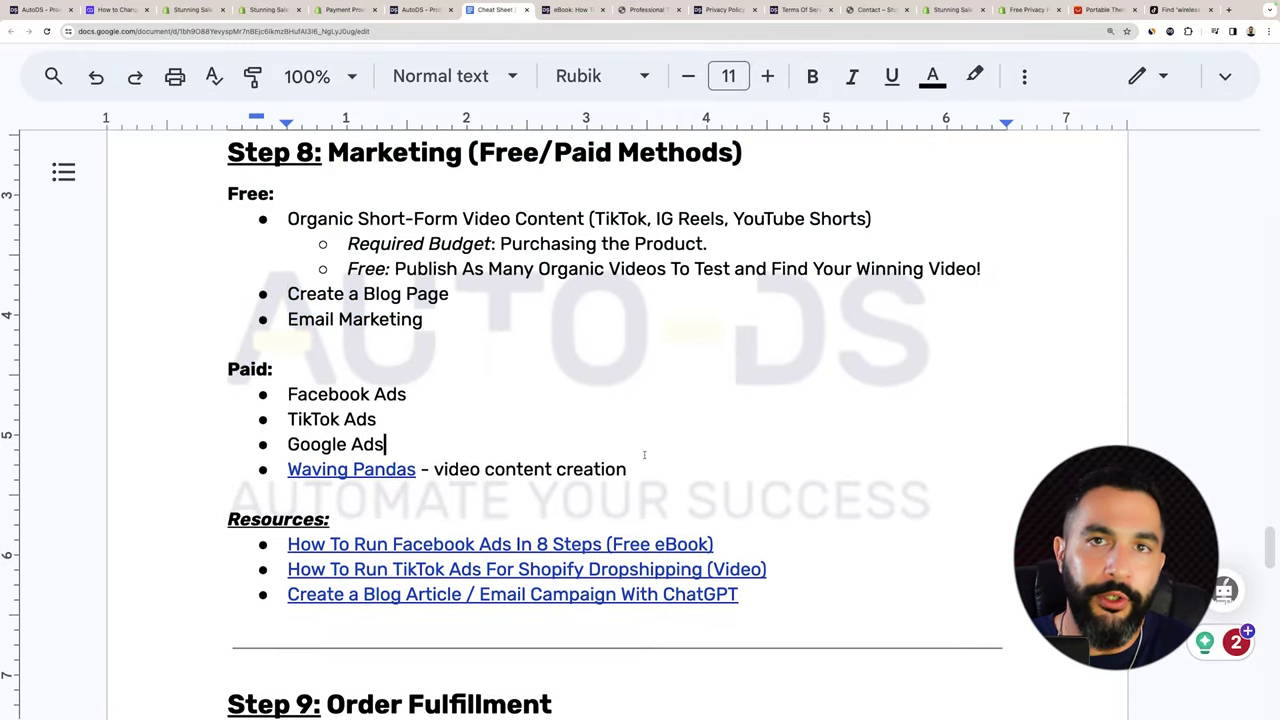
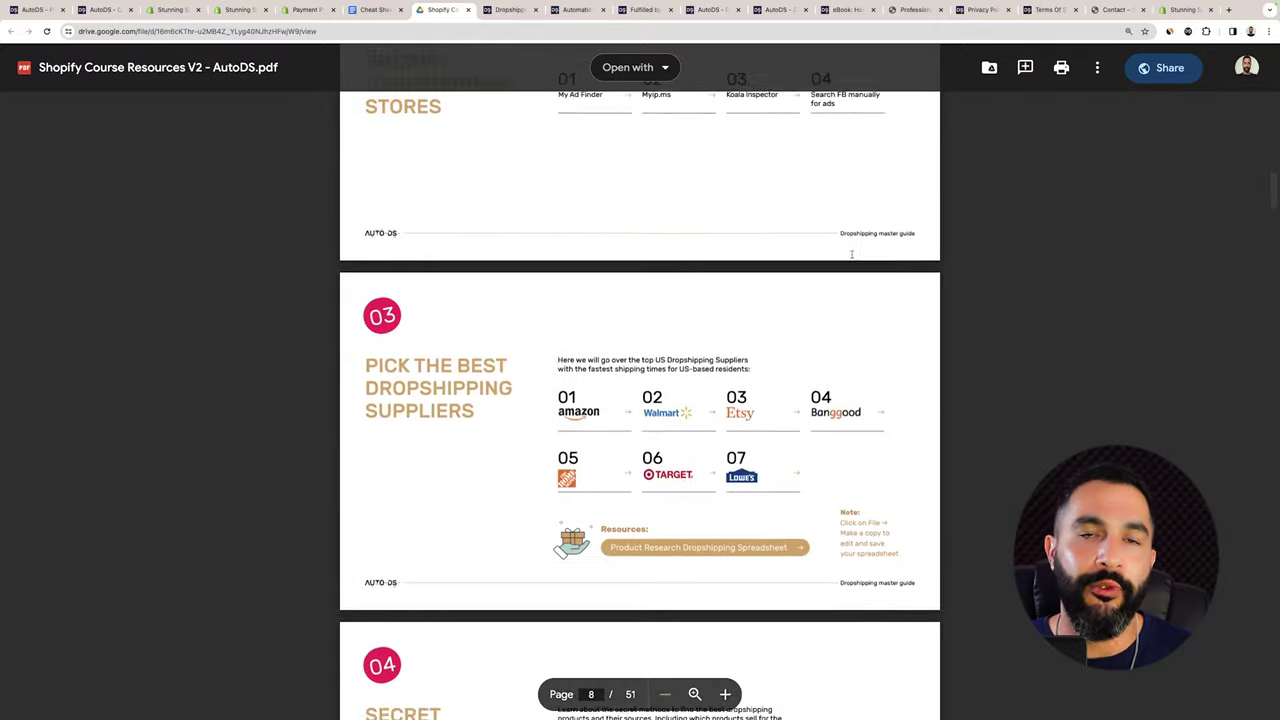
# Page the course PDF down to the Go Live With Your Store section, then switch to the cheat sheet.
pyautogui.scroll(-5, 851, 253)
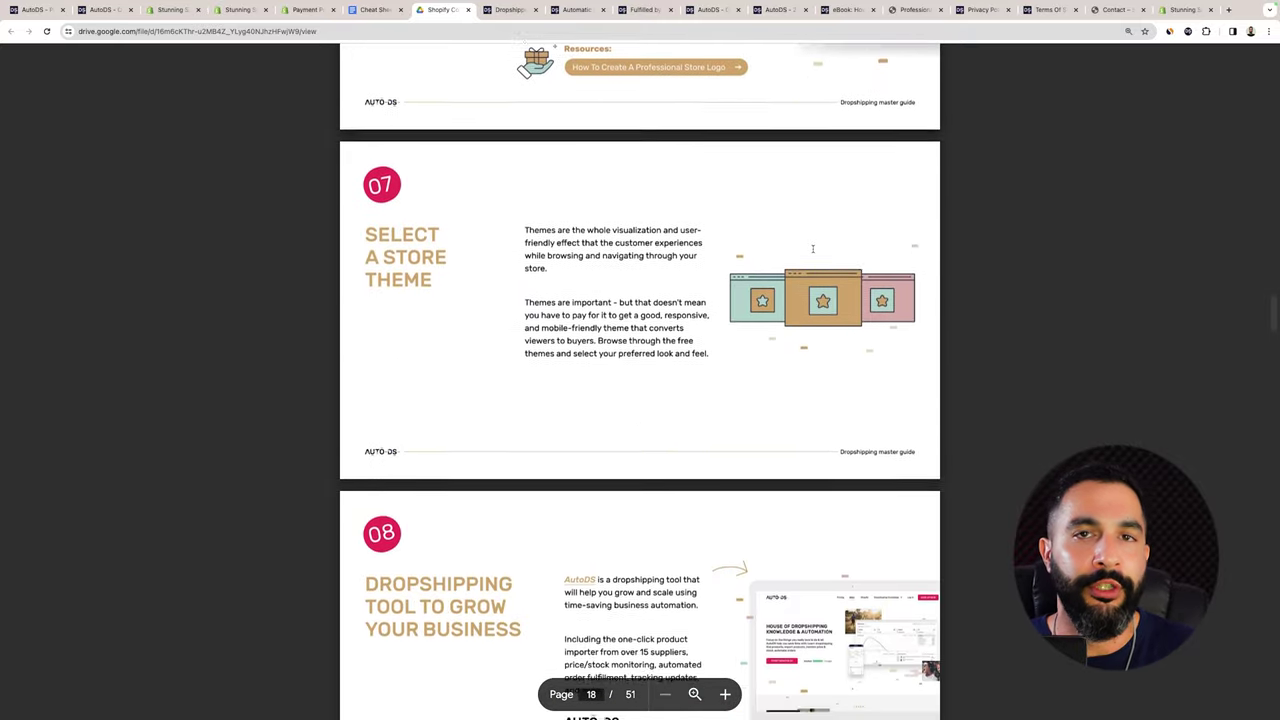
pyautogui.scroll(-10, 806, 241)
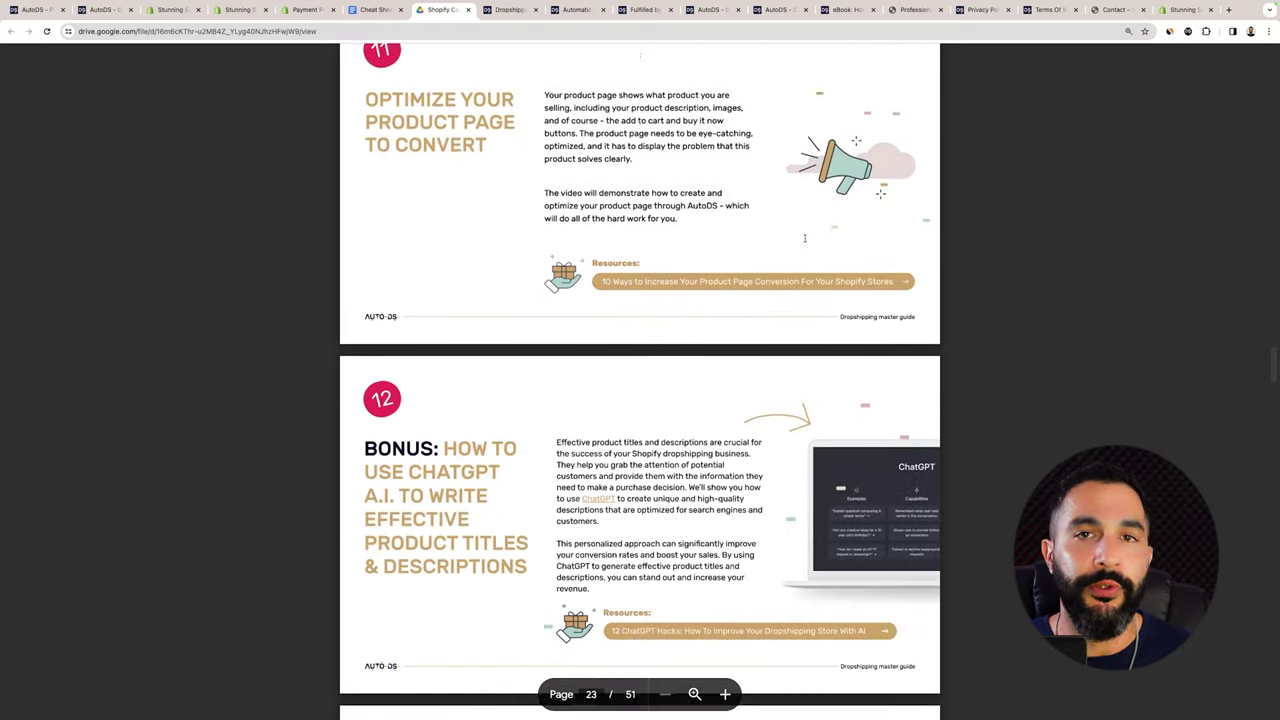
pyautogui.scroll(-16, 804, 238)
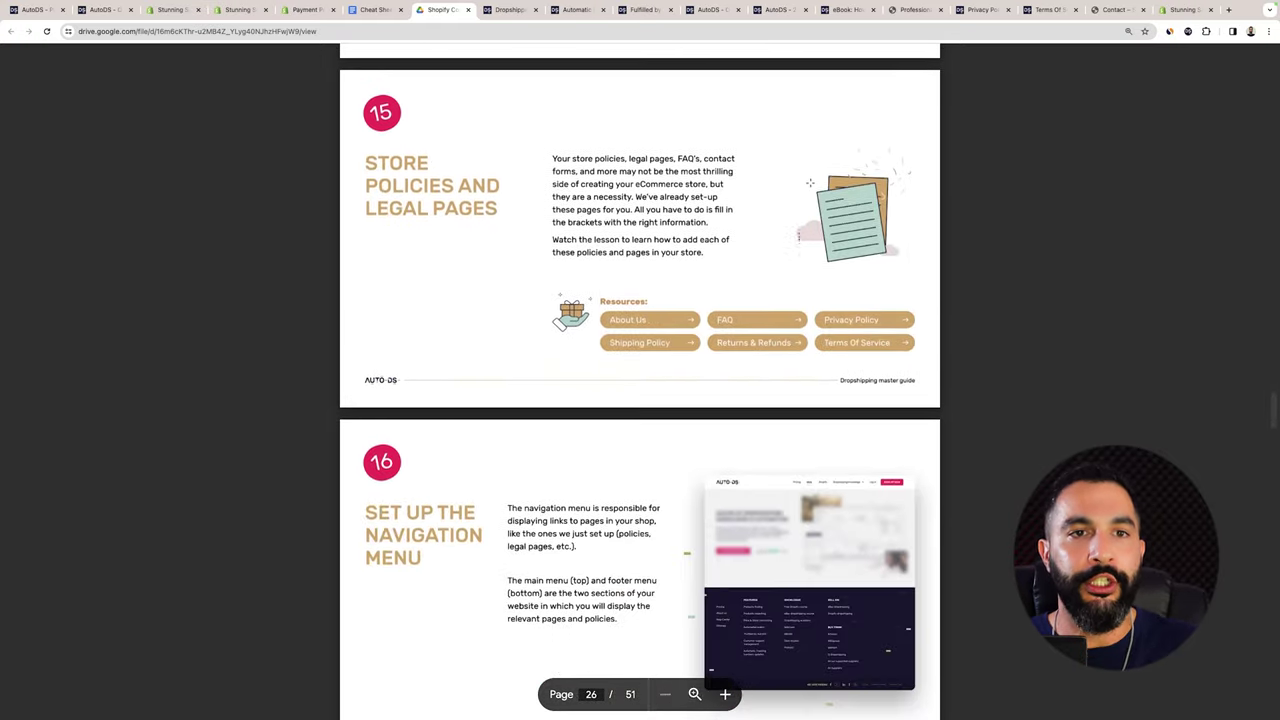
pyautogui.scroll(-6, 806, 240)
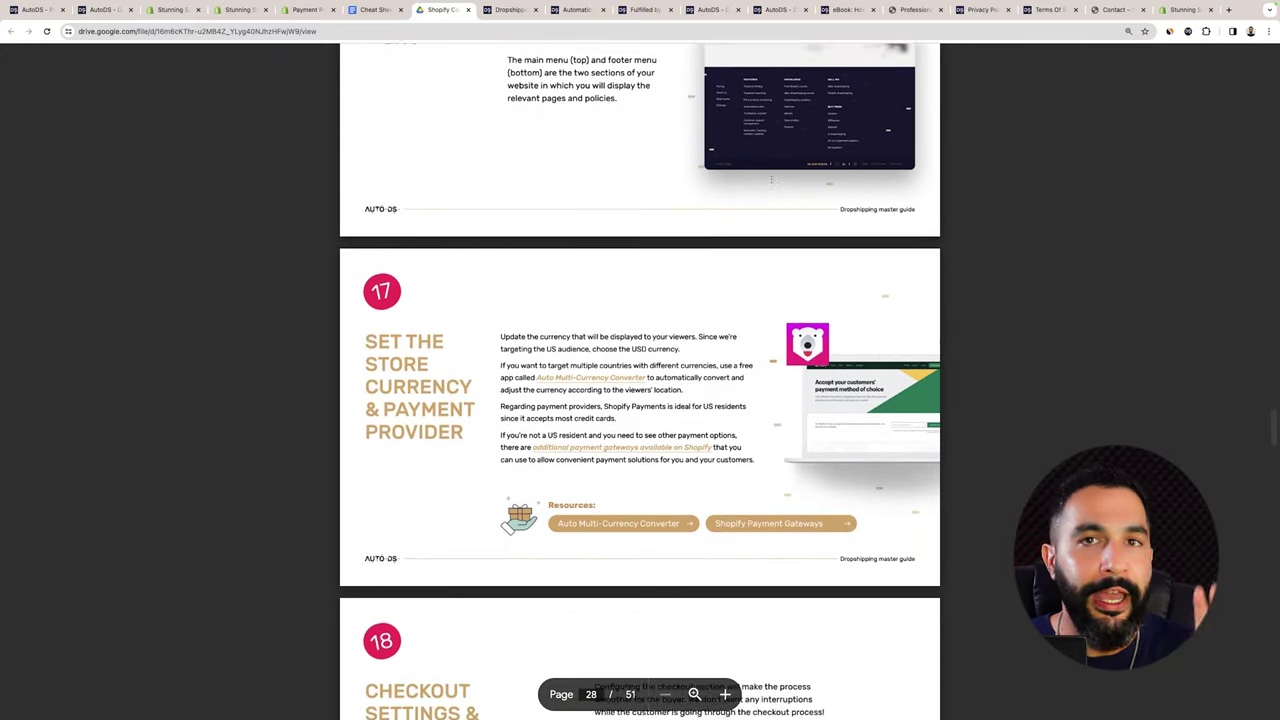
pyautogui.scroll(-8, 771, 180)
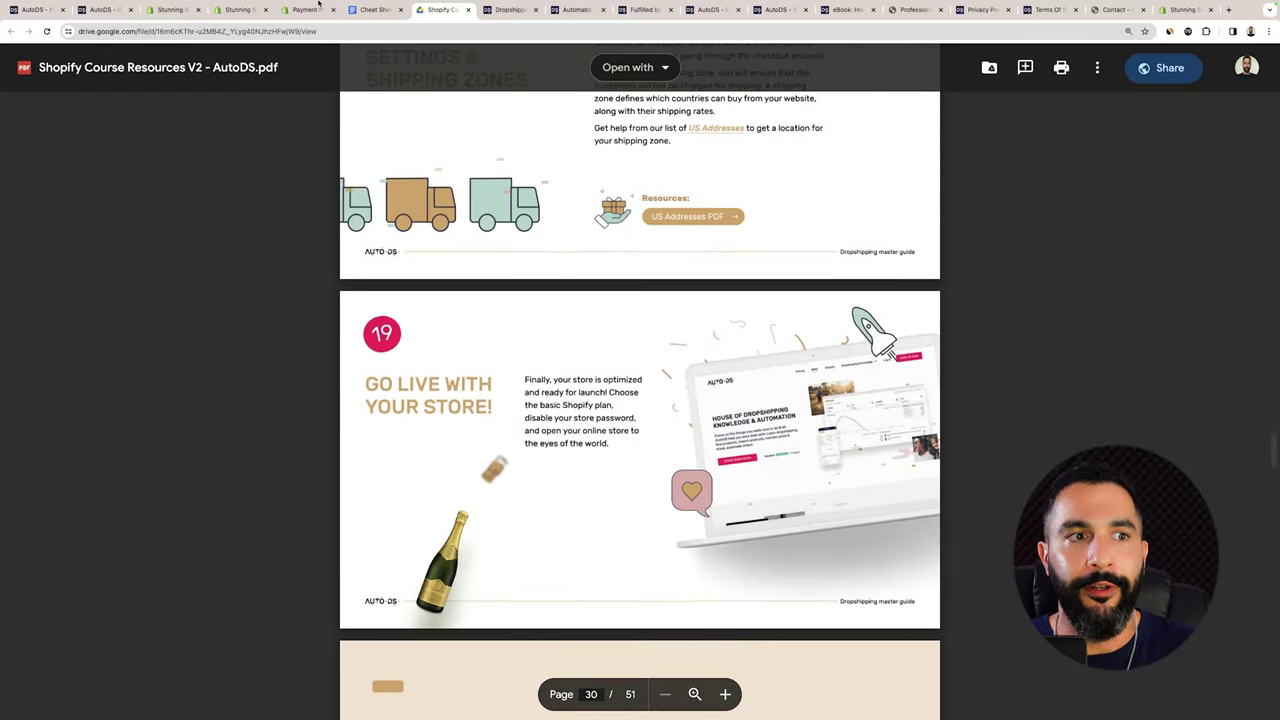
pyautogui.click(375, 9)
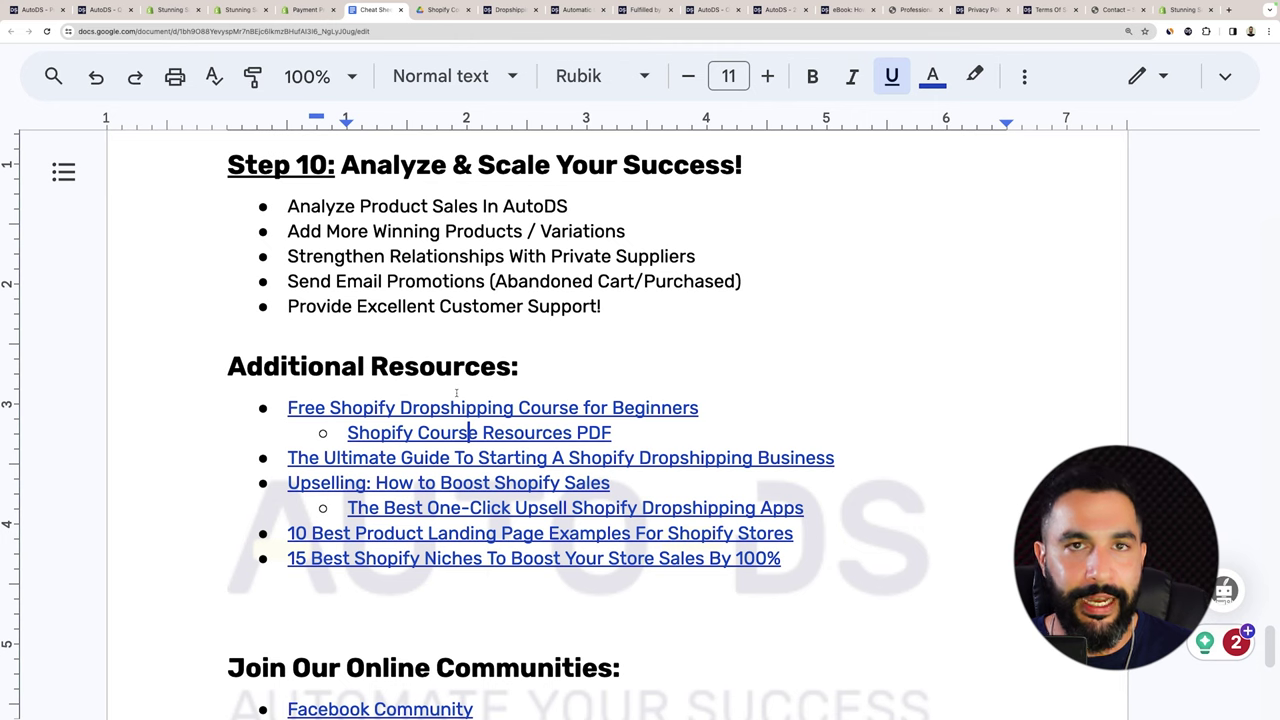
# Open the 'Upselling: How to Boost Shopify Sales' link in a new tab and close the PDF tab.
pyautogui.click(370, 457)
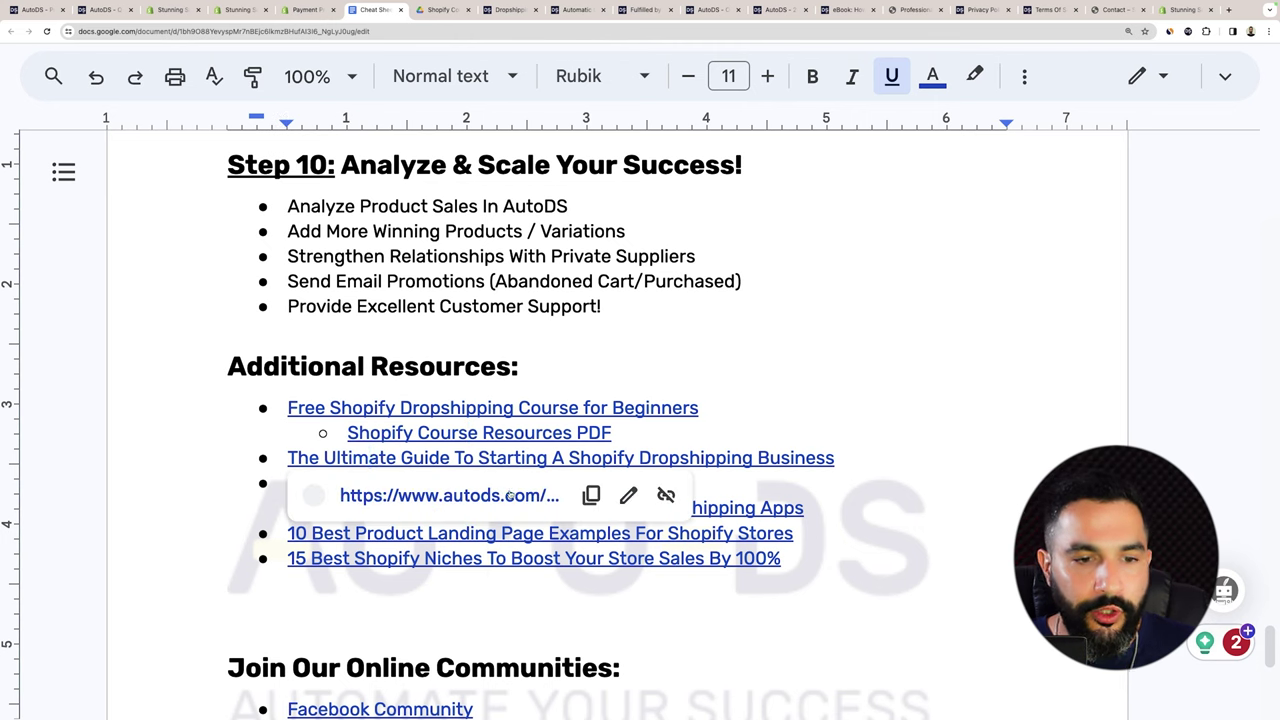
pyautogui.click(858, 461)
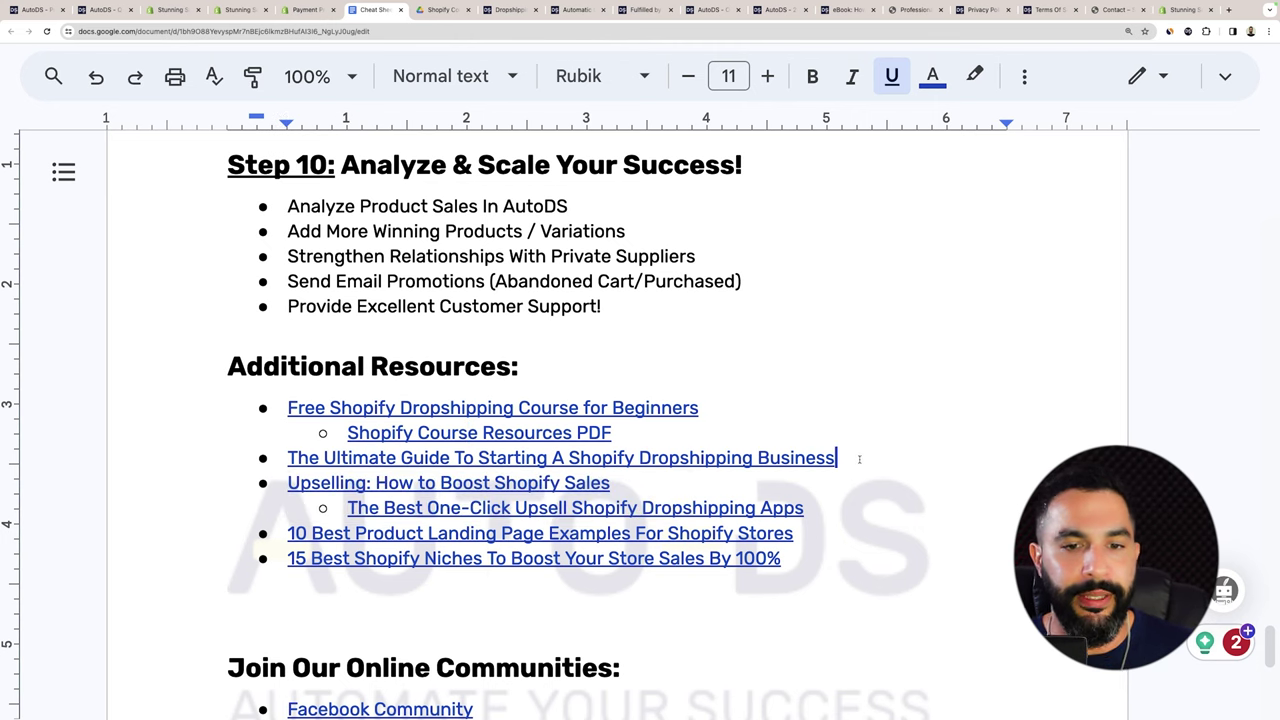
pyautogui.scroll(-2, 715, 383)
pyautogui.scroll(-1, 715, 383)
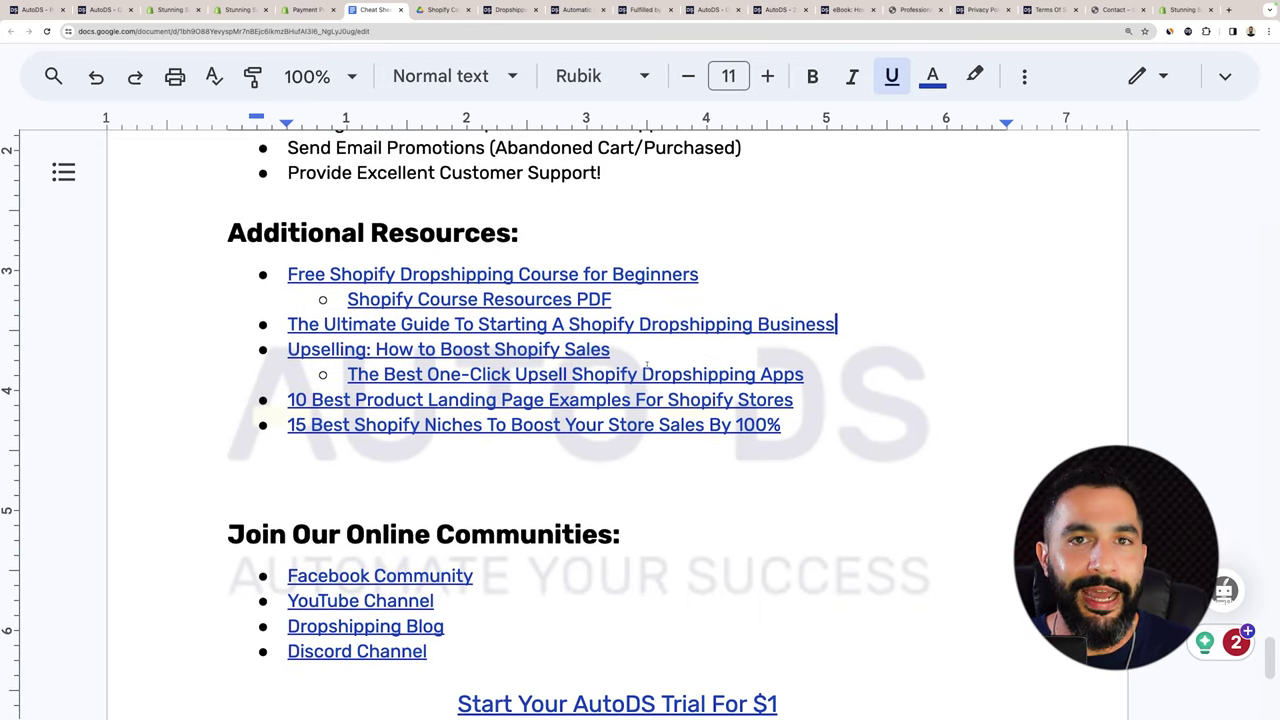
pyautogui.click(417, 349)
pyautogui.click(429, 383)
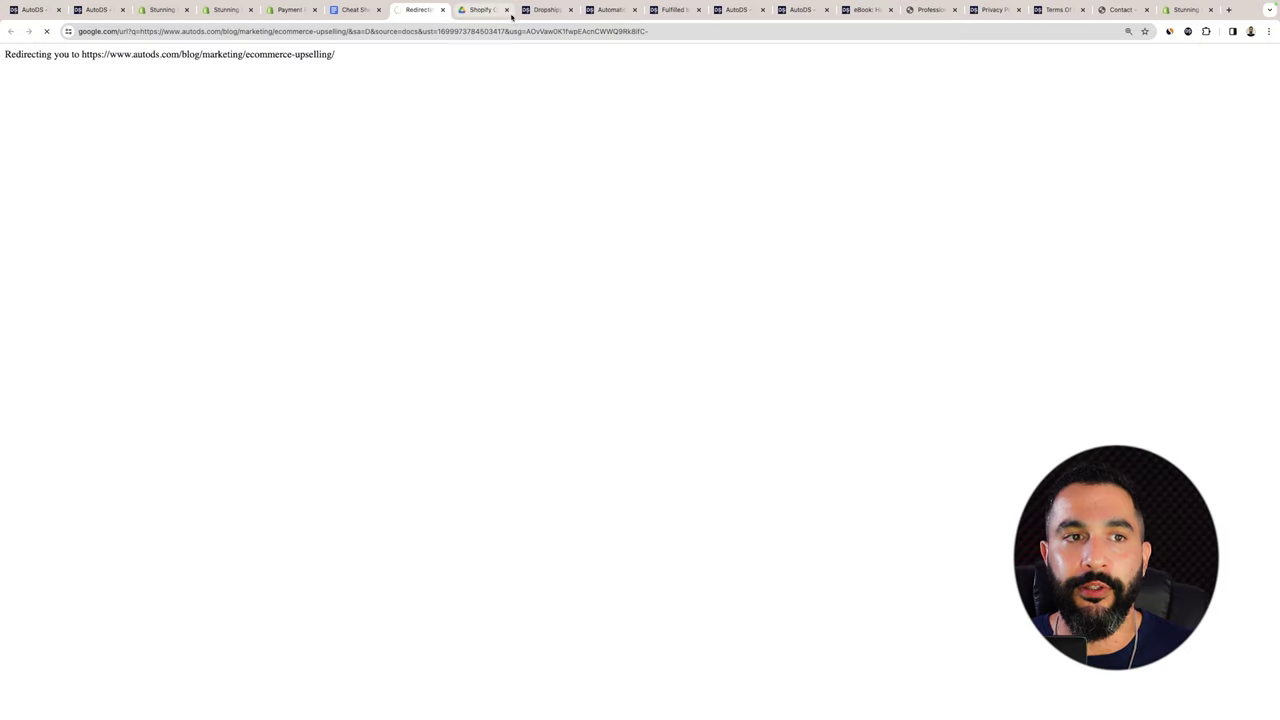
pyautogui.click(507, 10)
# Skim the AutoDS upselling article down to its Candy Rack section, then close it.
pyautogui.scroll(-3, 641, 196)
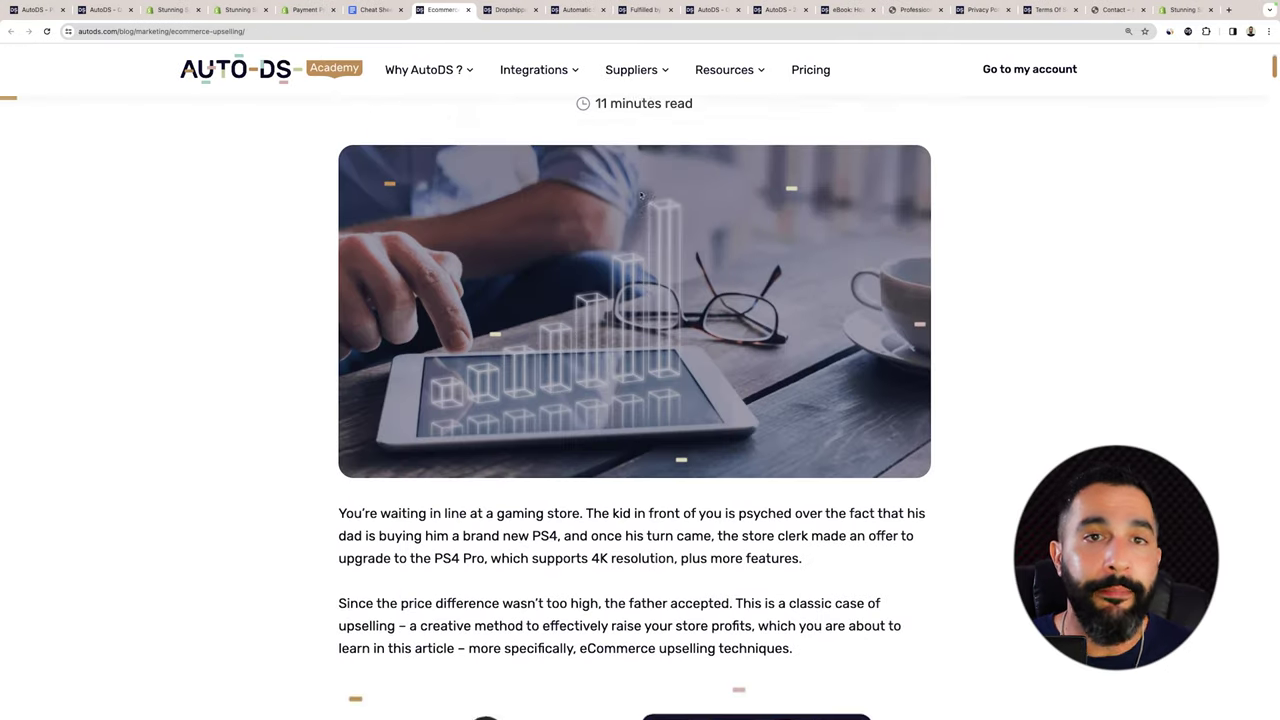
pyautogui.scroll(-10, 641, 195)
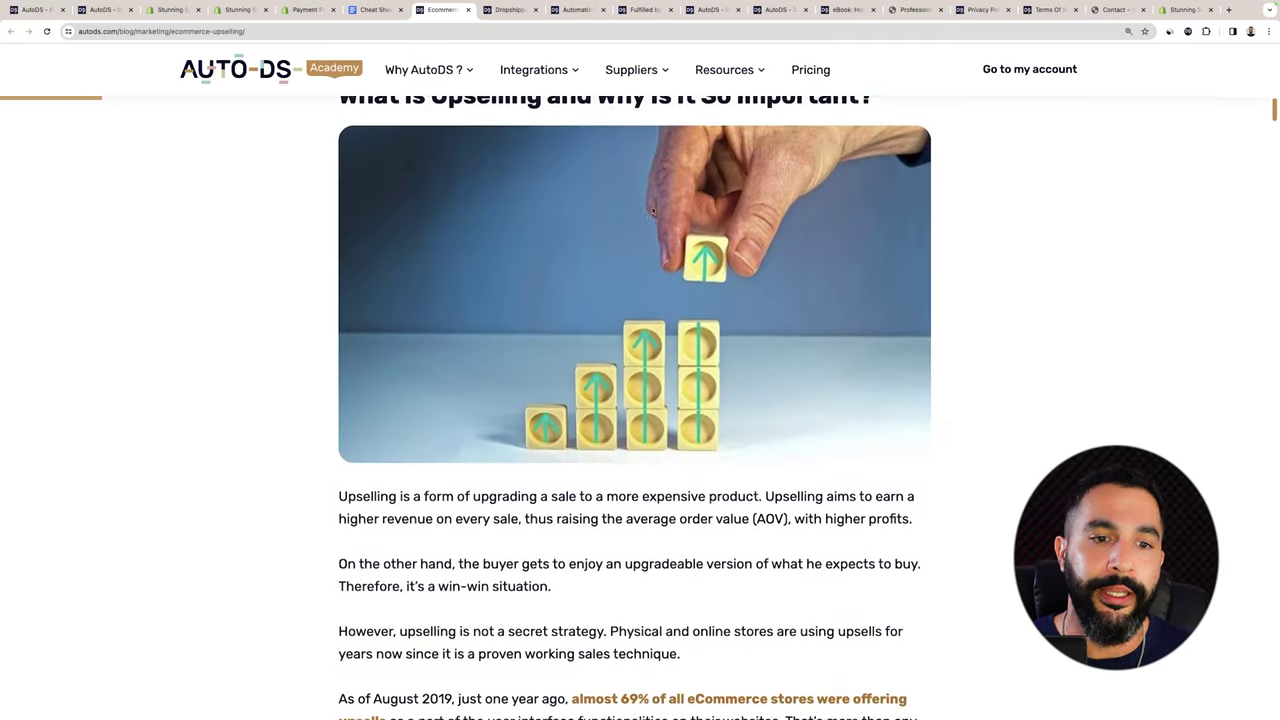
pyautogui.scroll(-10, 652, 211)
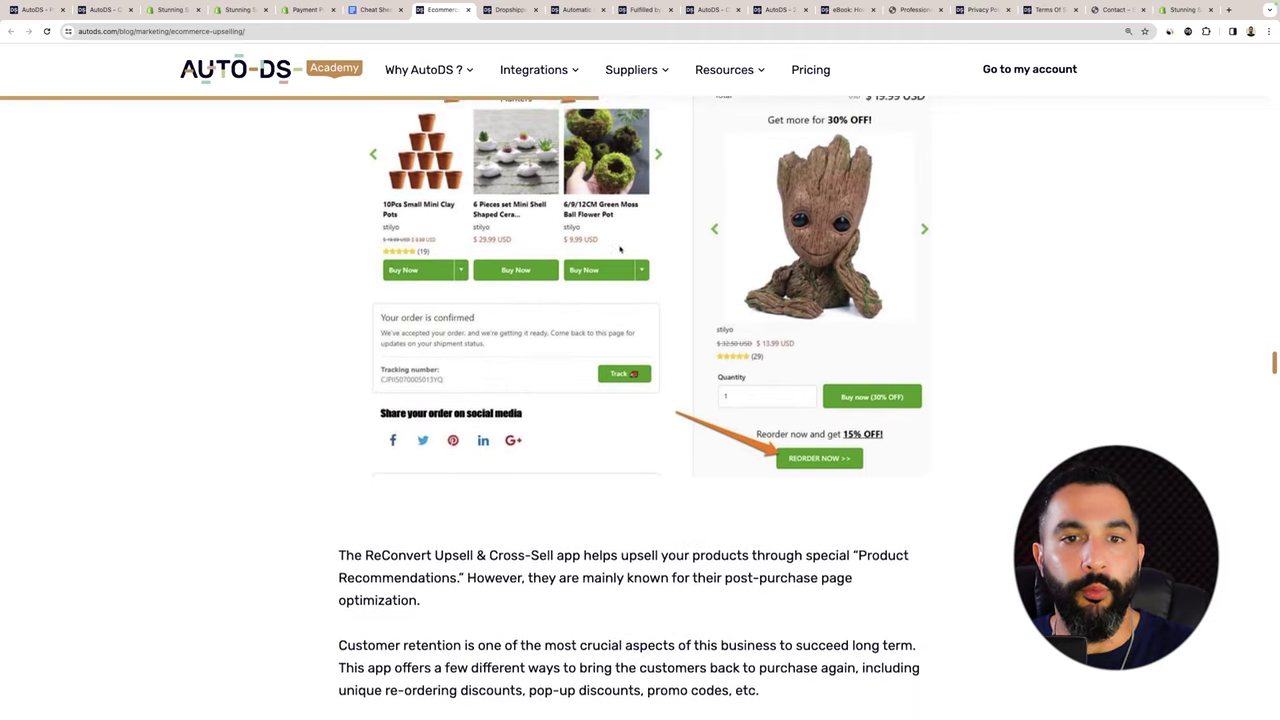
pyautogui.scroll(-10, 620, 250)
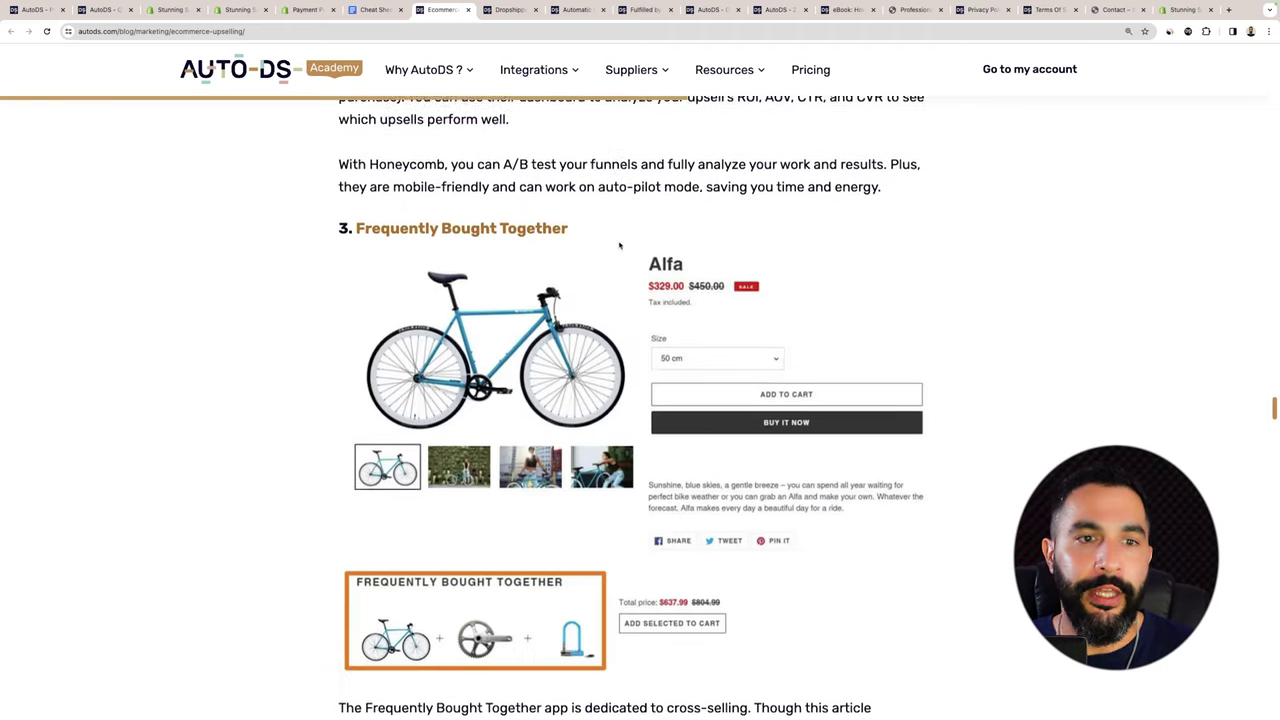
pyautogui.scroll(-8, 620, 245)
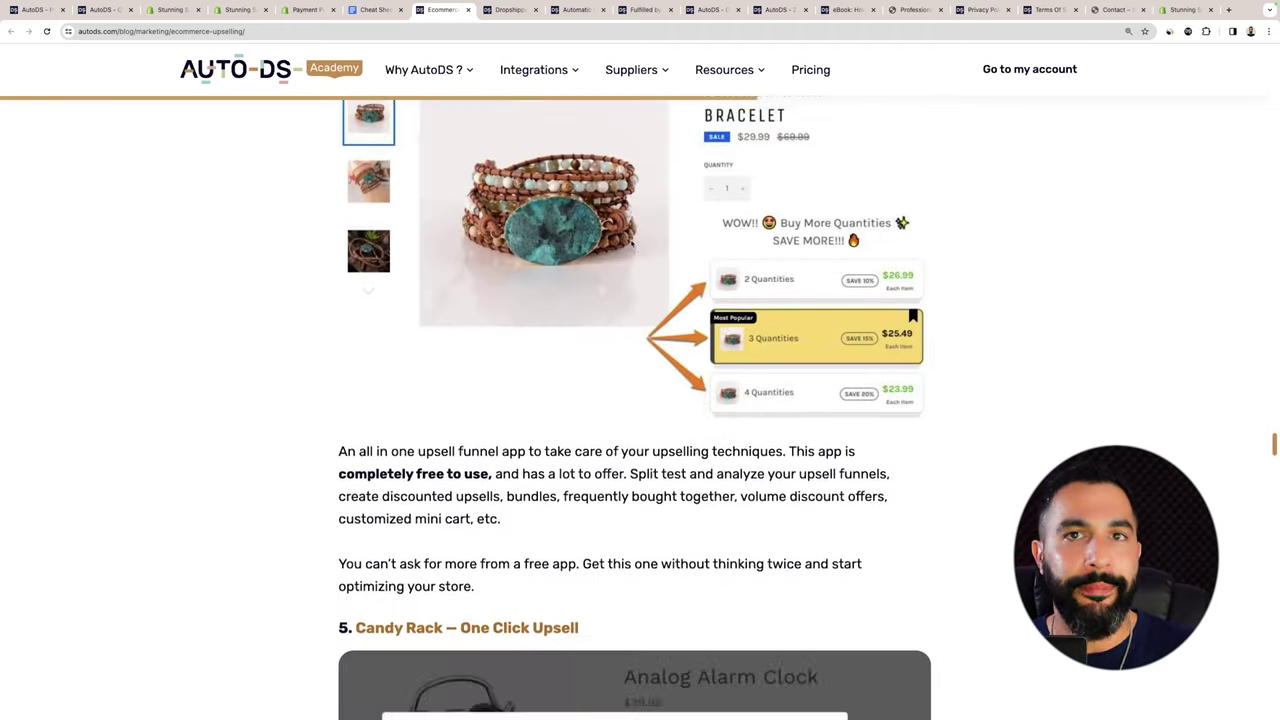
pyautogui.scroll(-5, 288, 169)
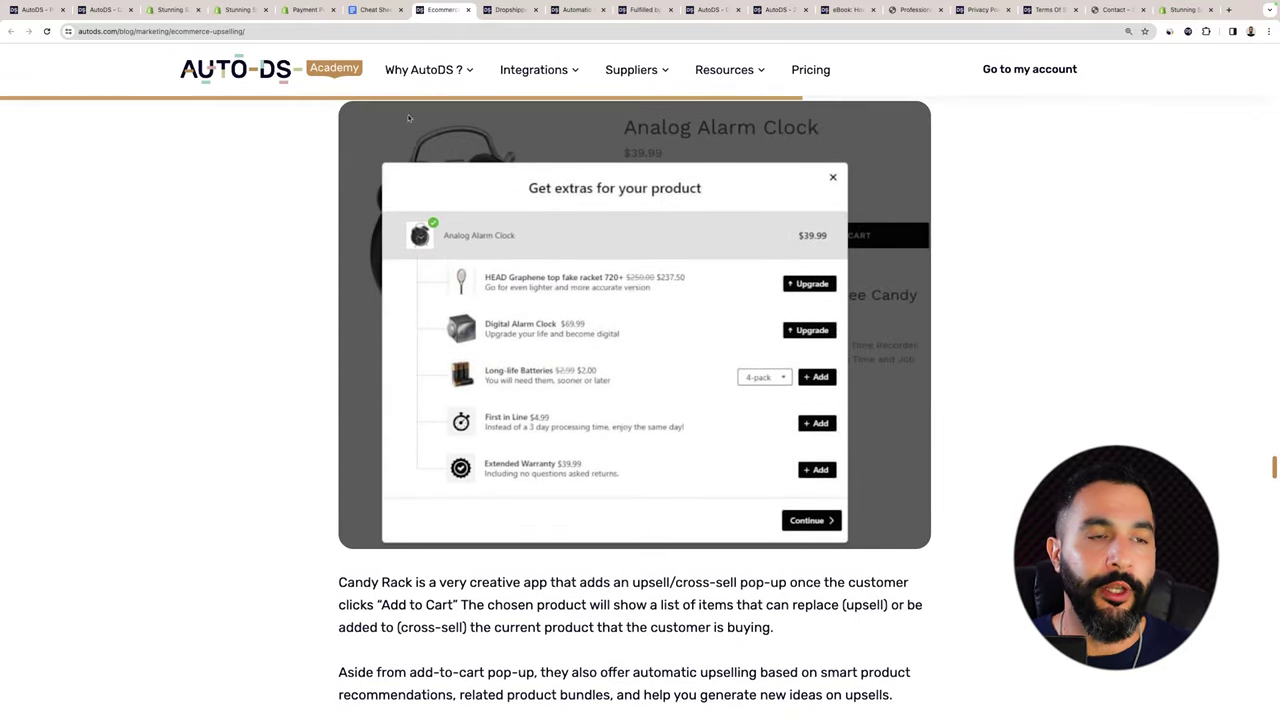
pyautogui.hotkey('ctrl', 'w')
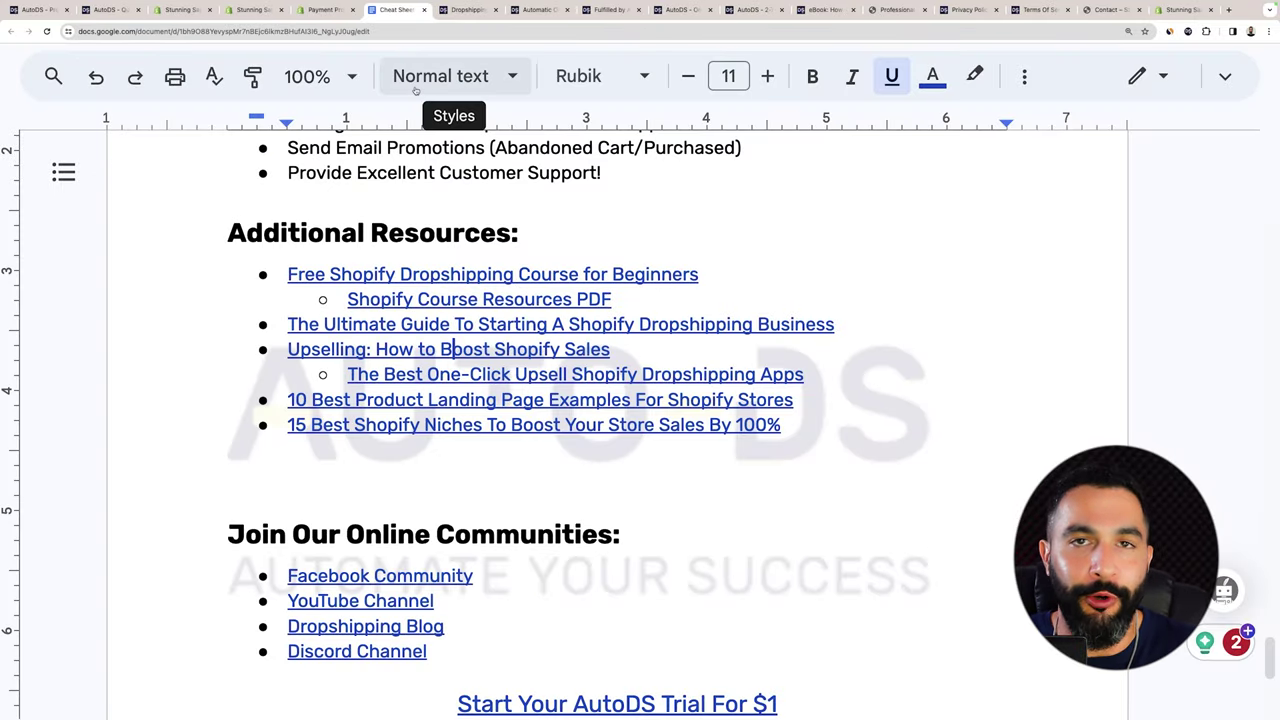
# Preview the One-Click Upsell apps and landing page examples links without editing.
pyautogui.scroll(-1, 448, 150)
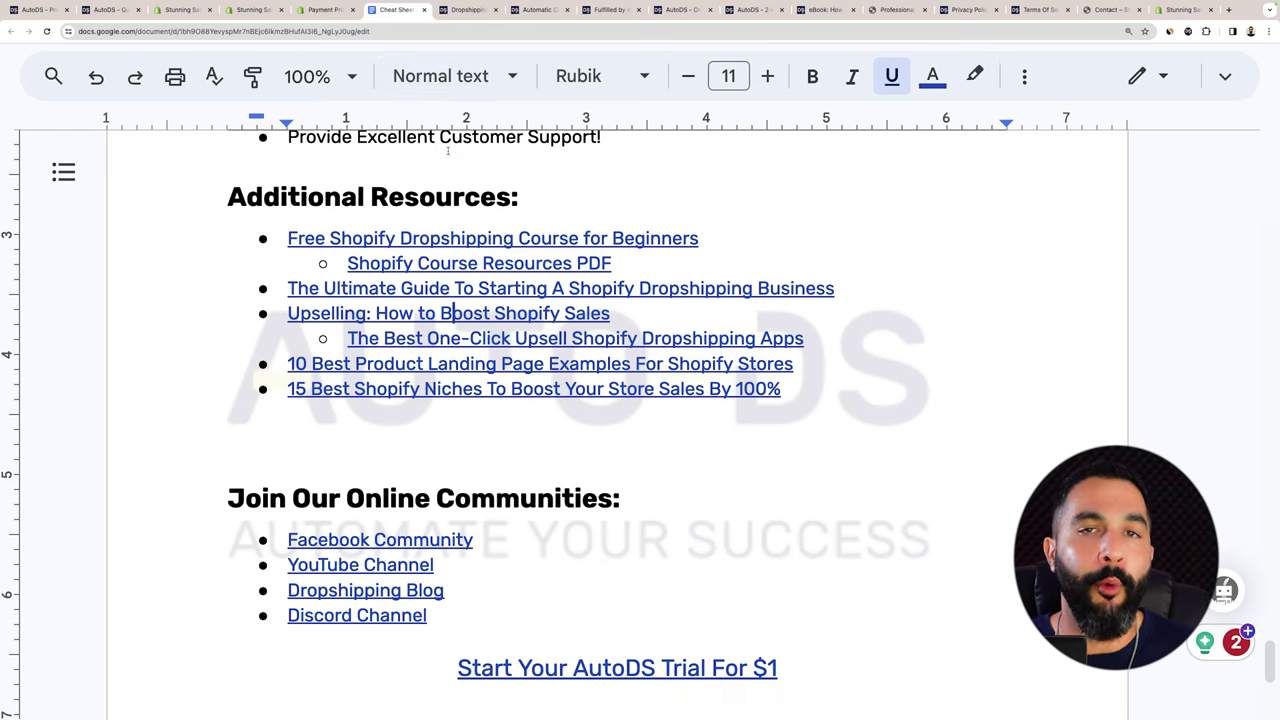
pyautogui.click(472, 338)
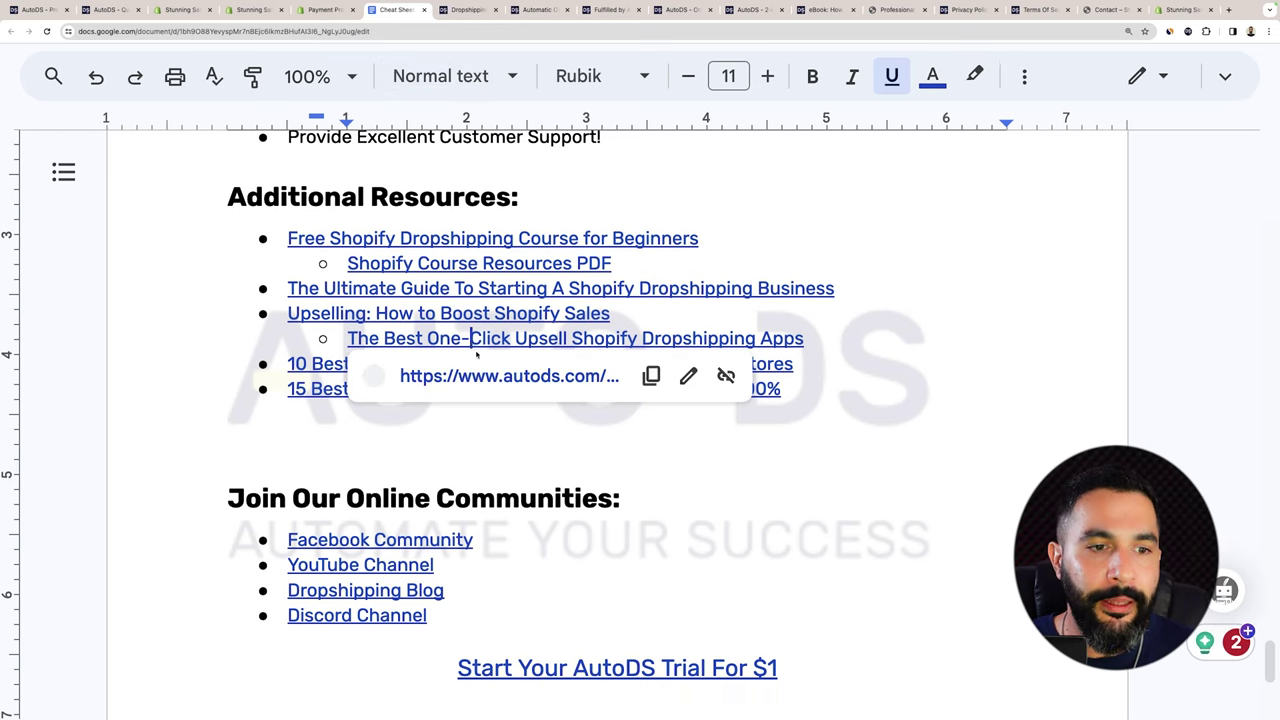
pyautogui.moveTo(815, 345); pyautogui.dragTo(809, 341)
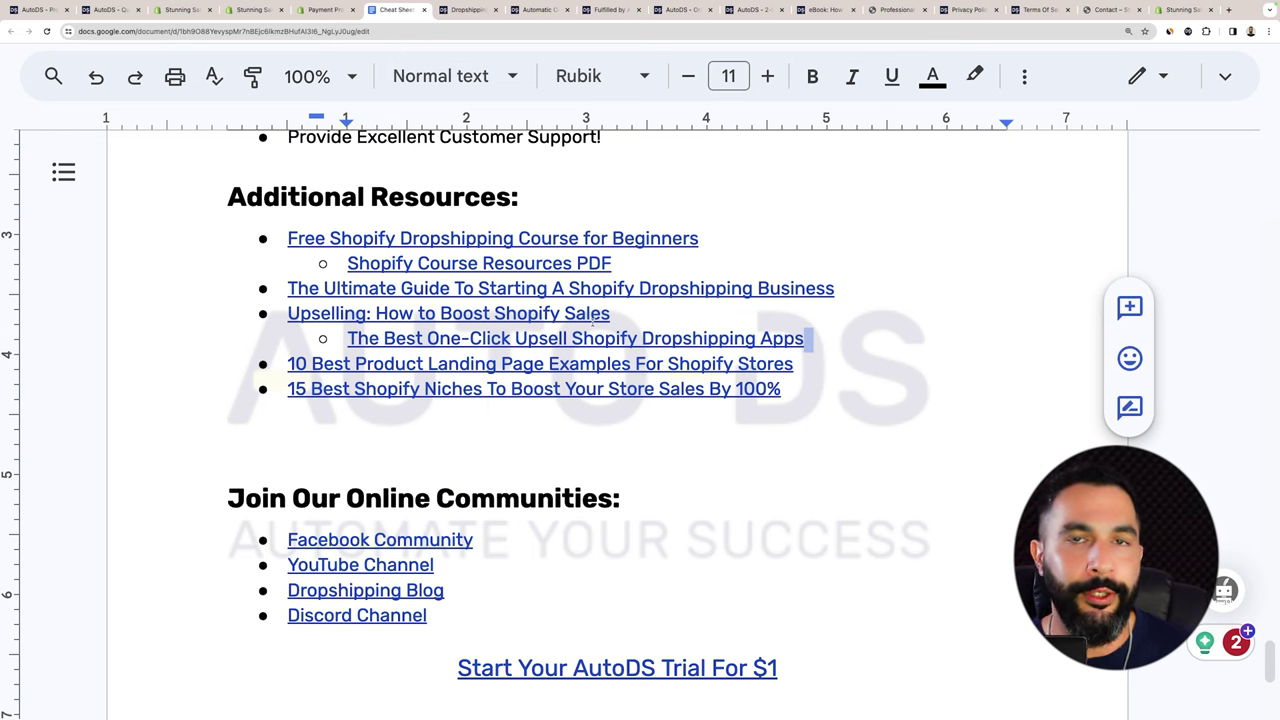
pyautogui.press('Down')
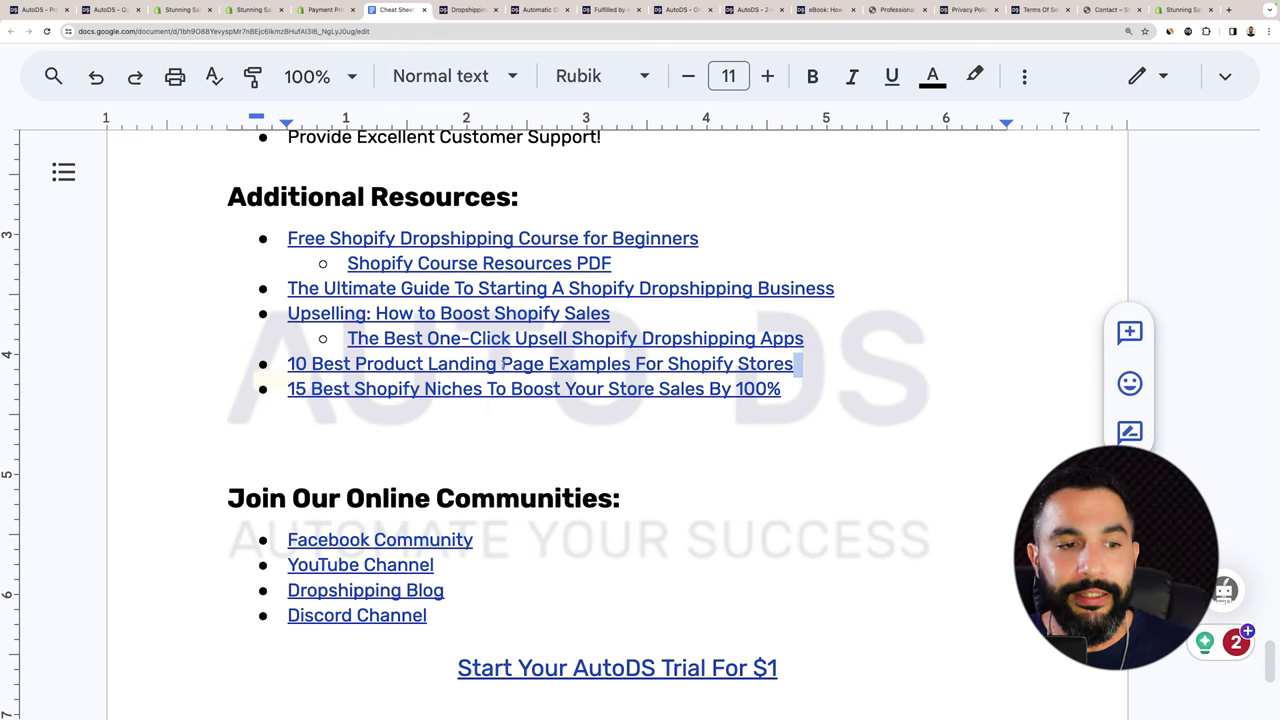
pyautogui.click(501, 364)
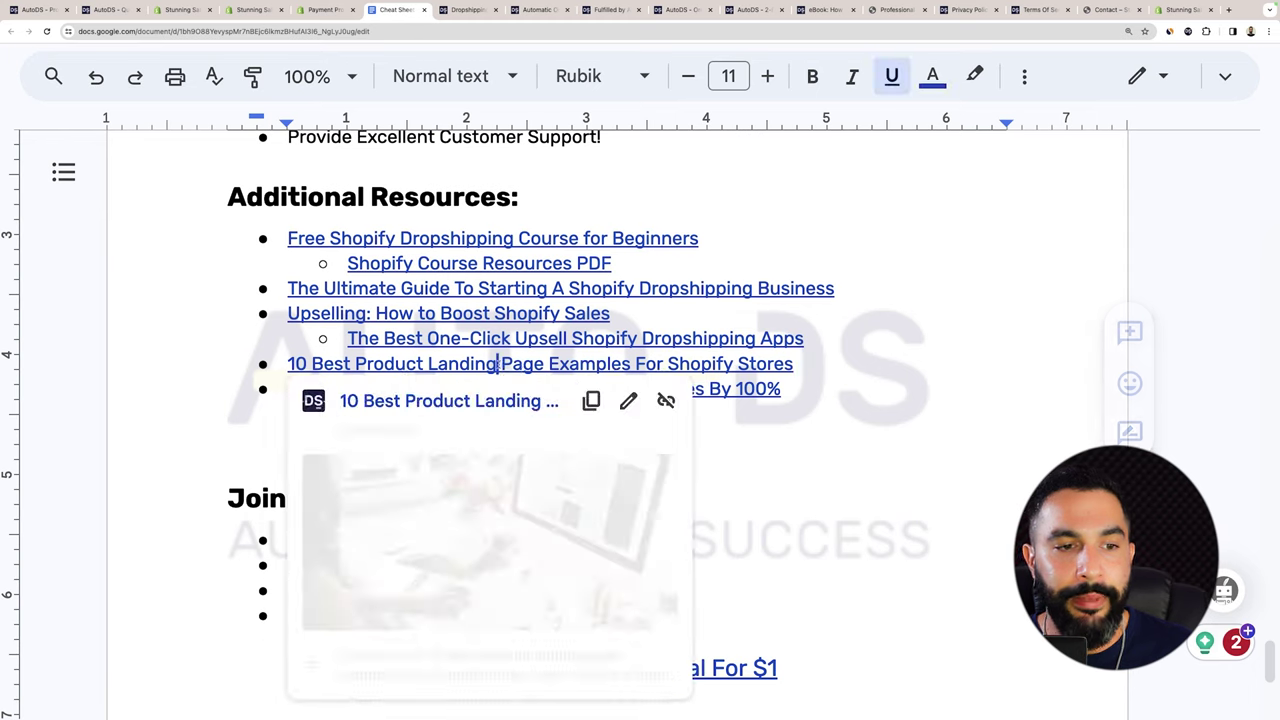
pyautogui.click(797, 364)
# Move past the Shopify niches line and scroll further down the Additional Resources list.
pyautogui.click(793, 389)
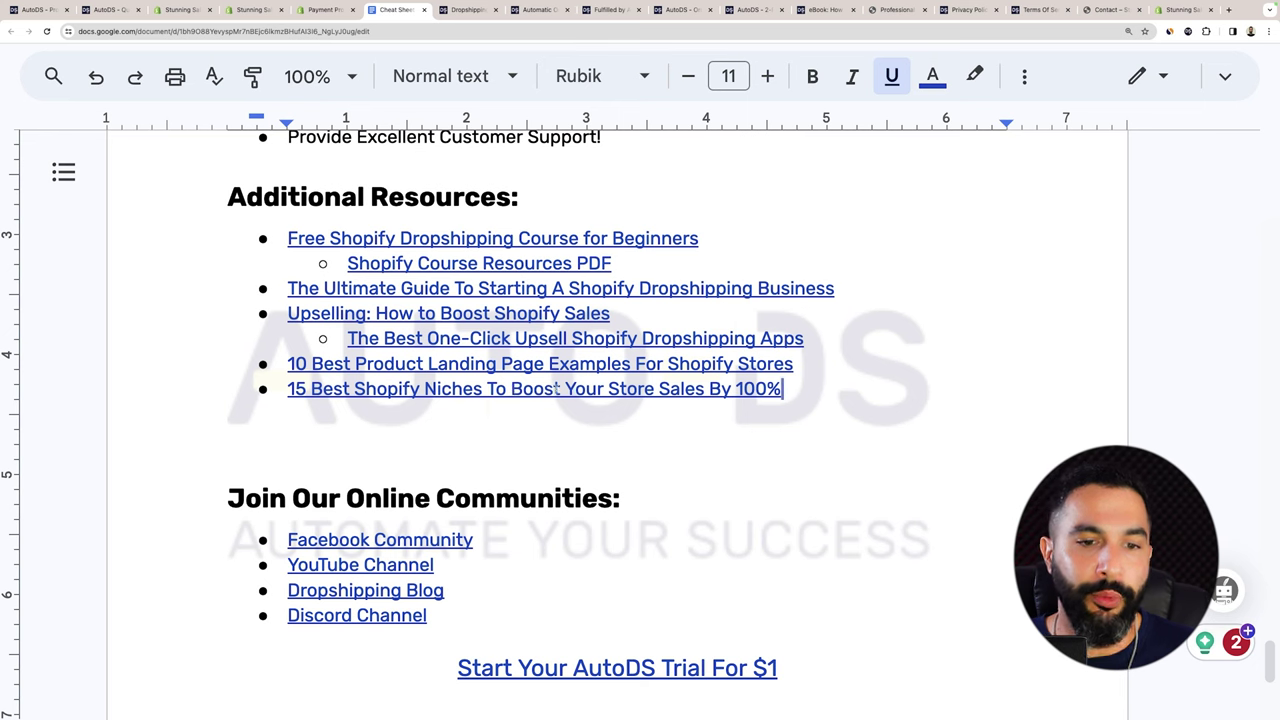
pyautogui.scroll(1, 740, 420)
pyautogui.click(778, 440)
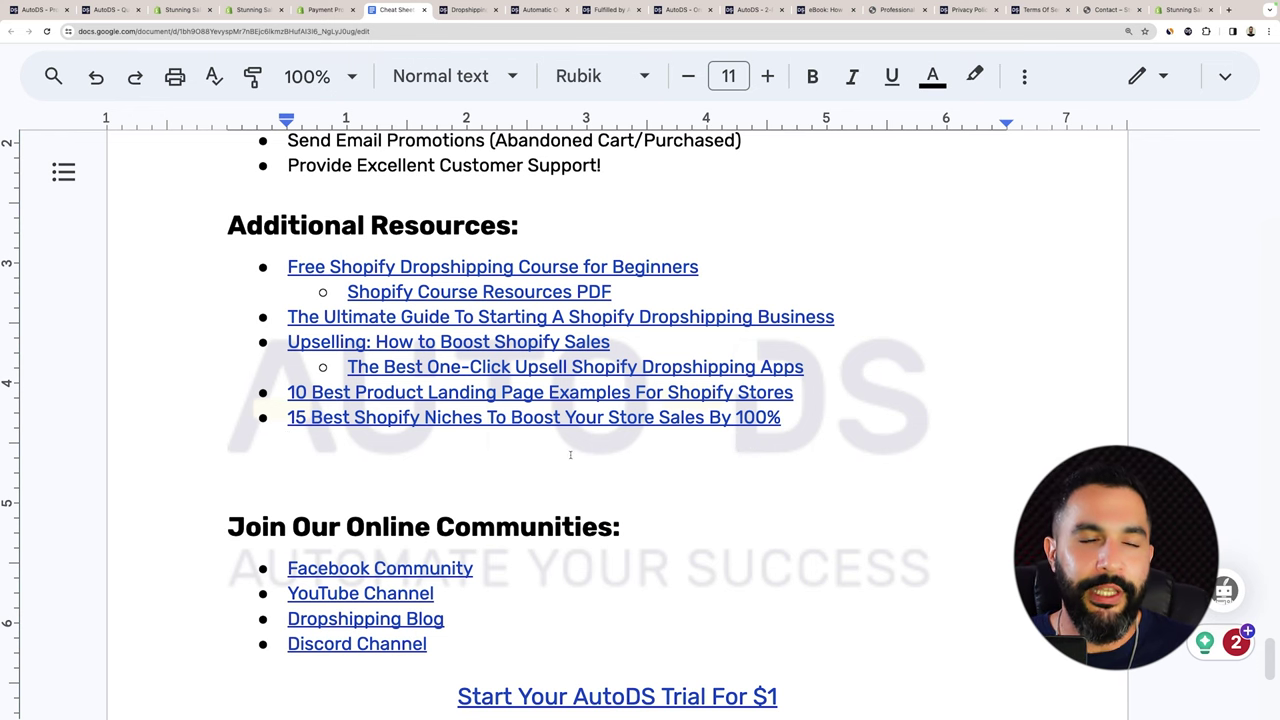
pyautogui.scroll(-3, 582, 455)
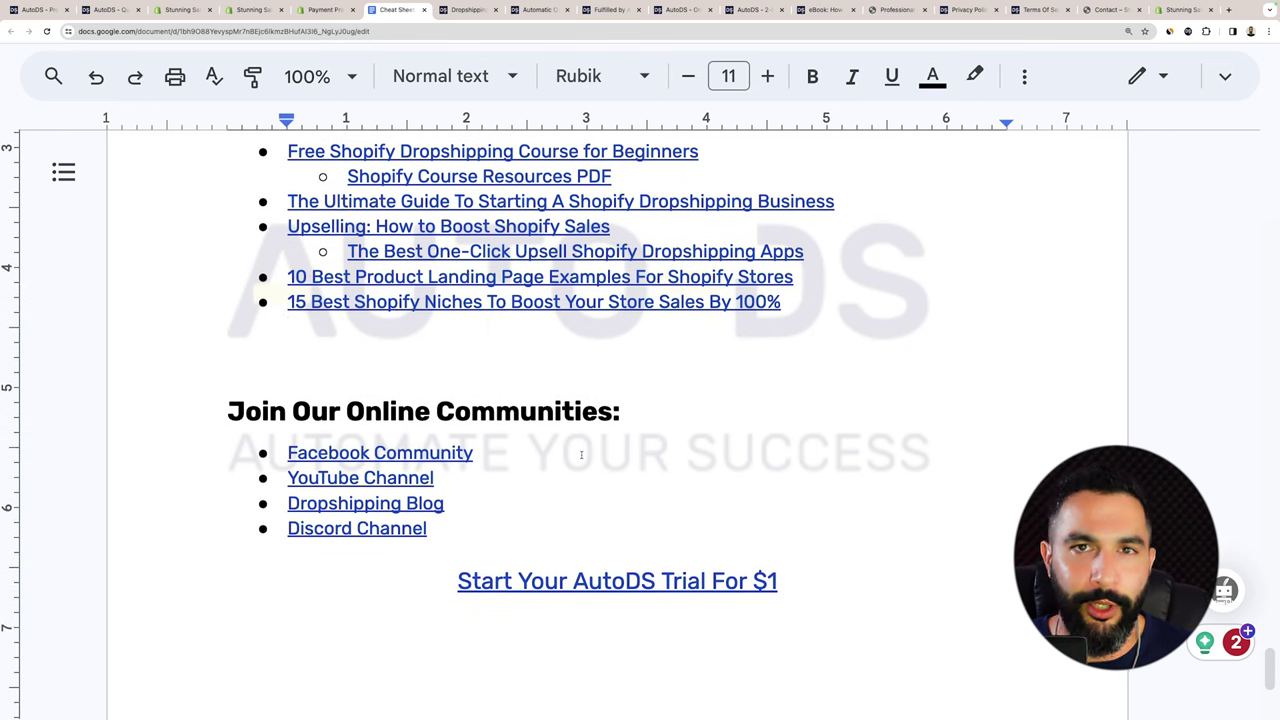
pyautogui.scroll(-1, 581, 455)
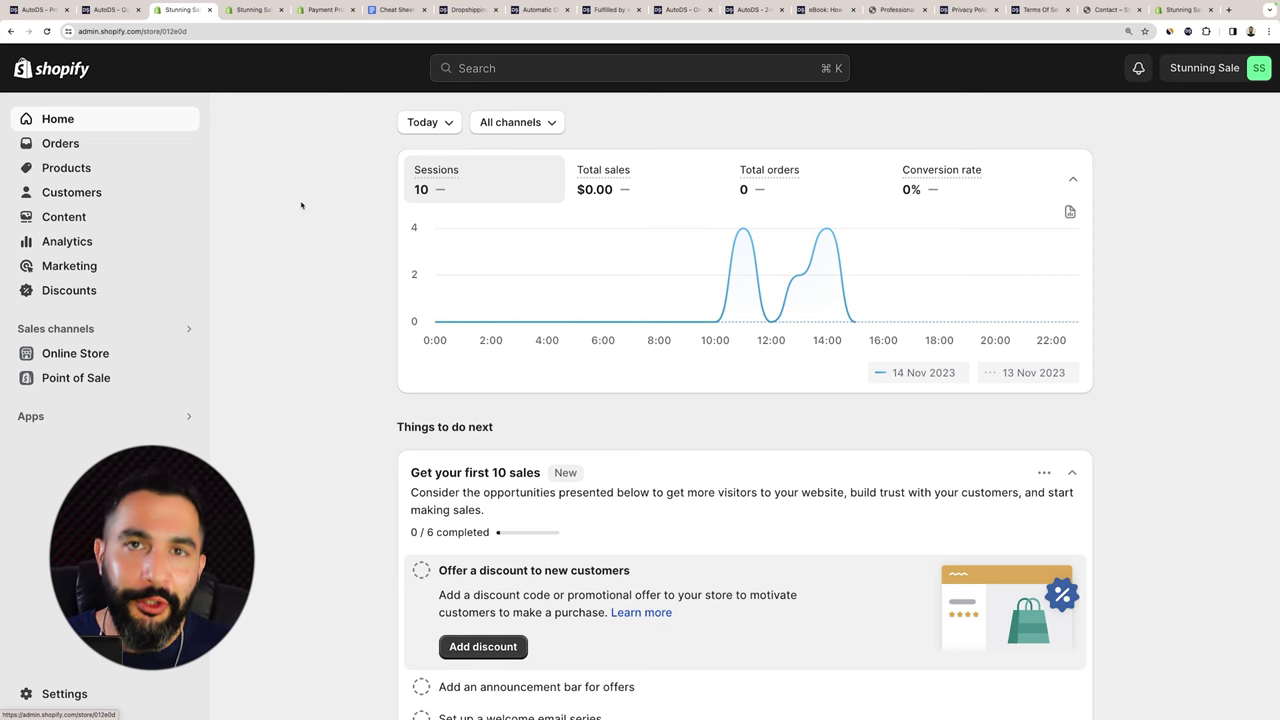
# View the store's Customers page, then its Analytics dashboard.
pyautogui.click(93, 190)
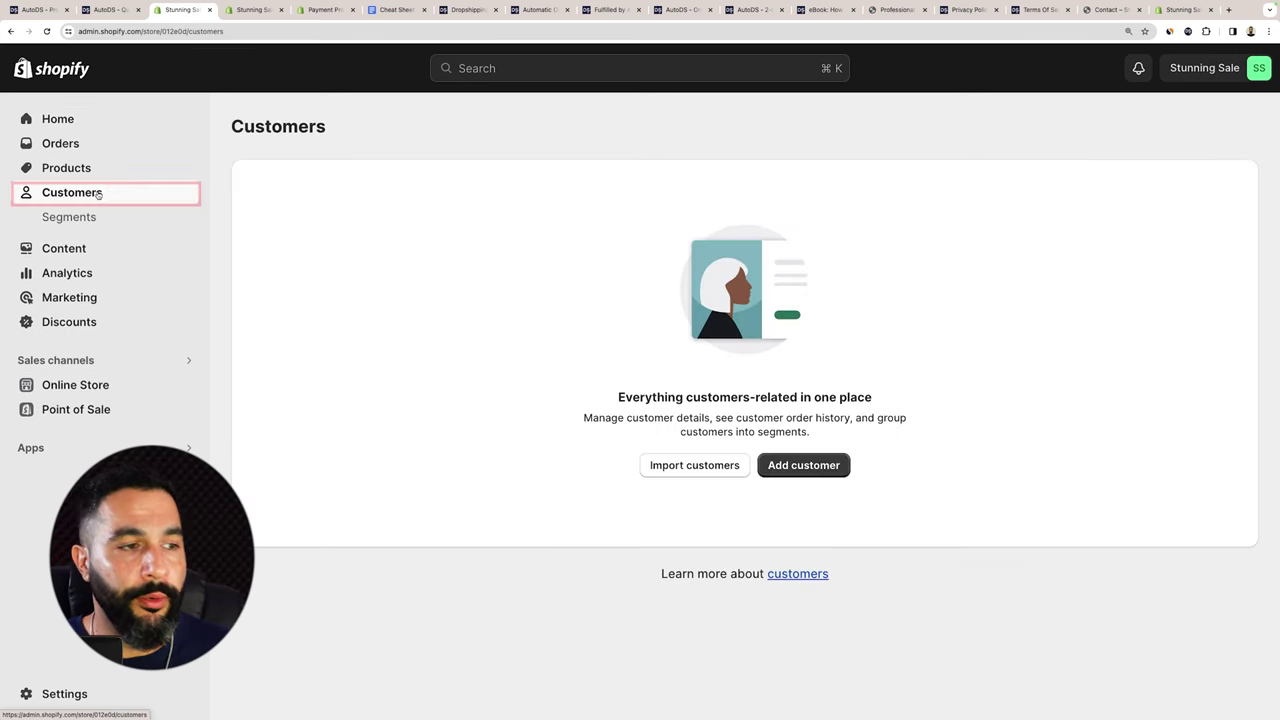
pyautogui.click(88, 272)
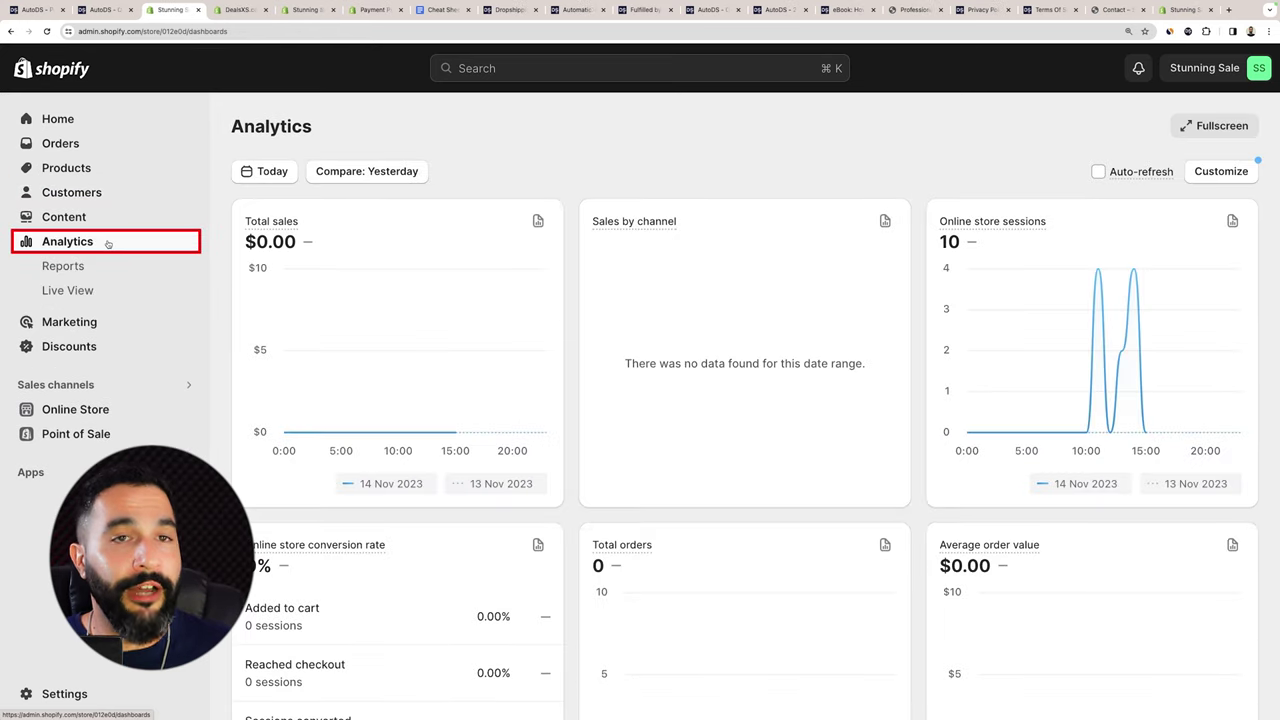
pyautogui.scroll(-3, 988, 258)
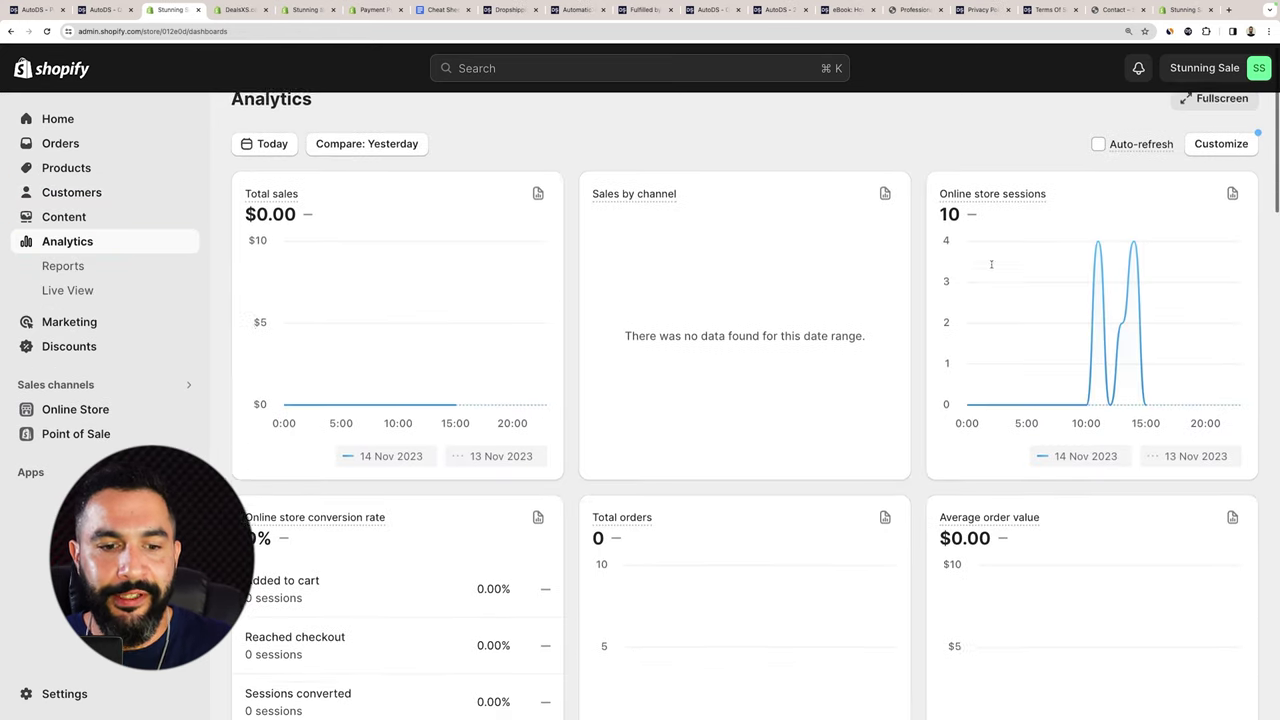
pyautogui.scroll(3, 988, 258)
# Switch to the DealsXS store's Analytics and review its Total sales figure.
pyautogui.hotkey('ctrl', 'Tab')
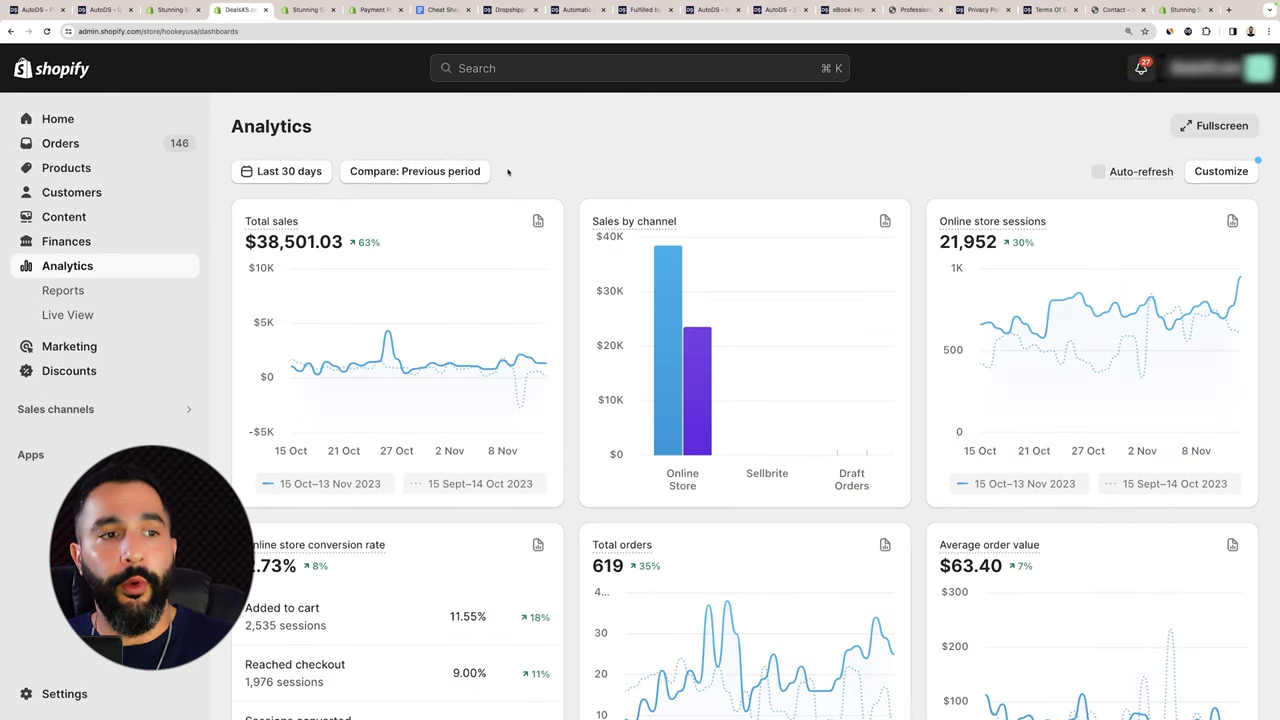
pyautogui.scroll(-1, 508, 172)
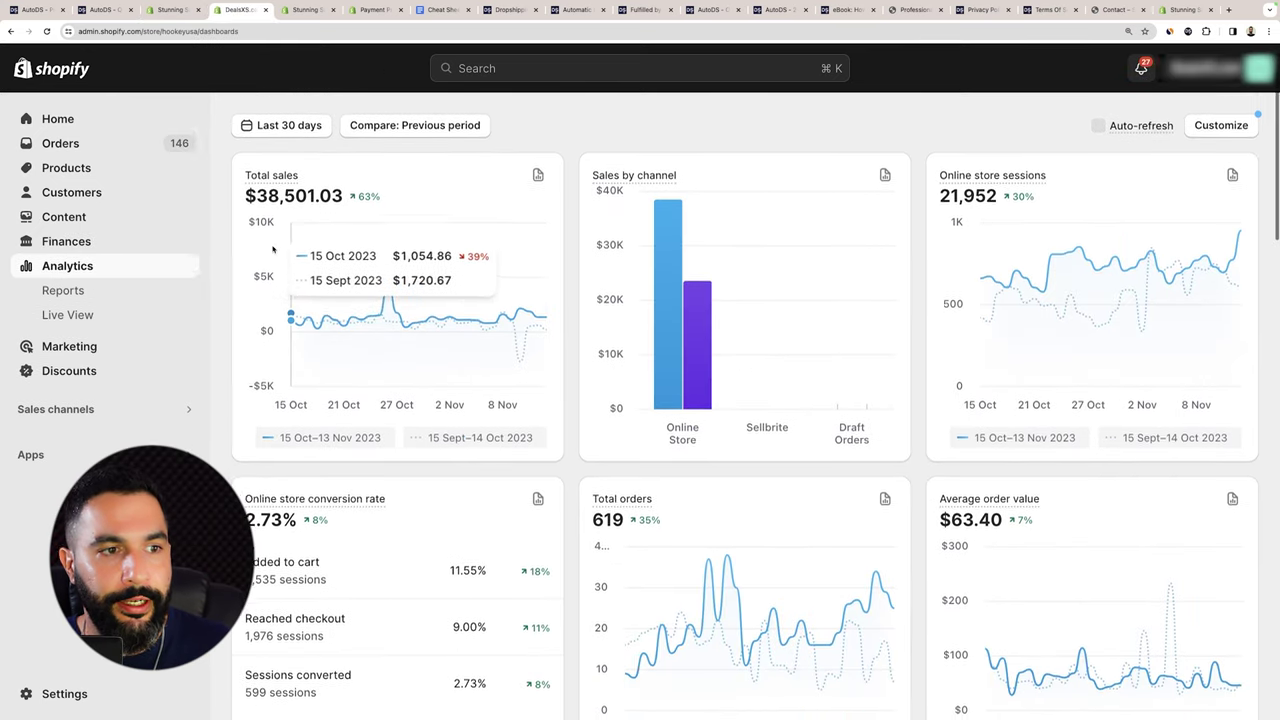
pyautogui.scroll(1, 272, 249)
pyautogui.moveTo(265, 242); pyautogui.dragTo(316, 242)
pyautogui.click(316, 242)
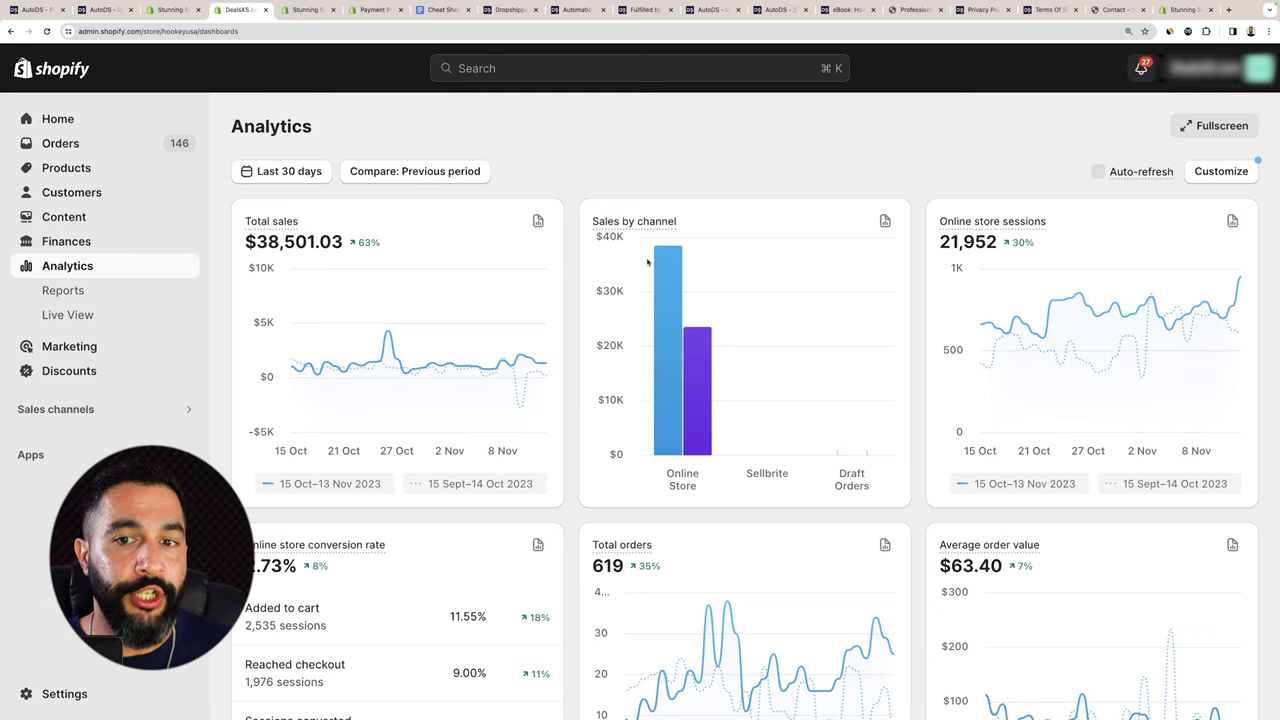
pyautogui.scroll(-1, 980, 200)
pyautogui.scroll(-4, 978, 178)
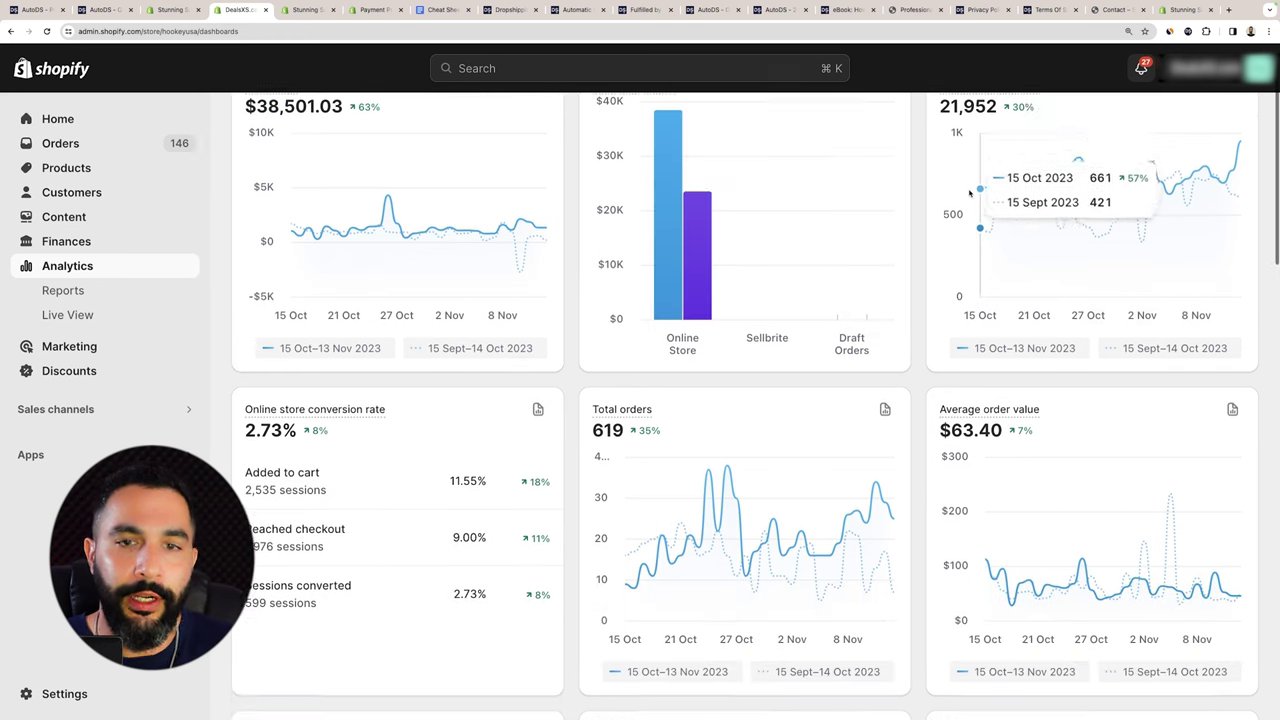
pyautogui.scroll(-1, 509, 236)
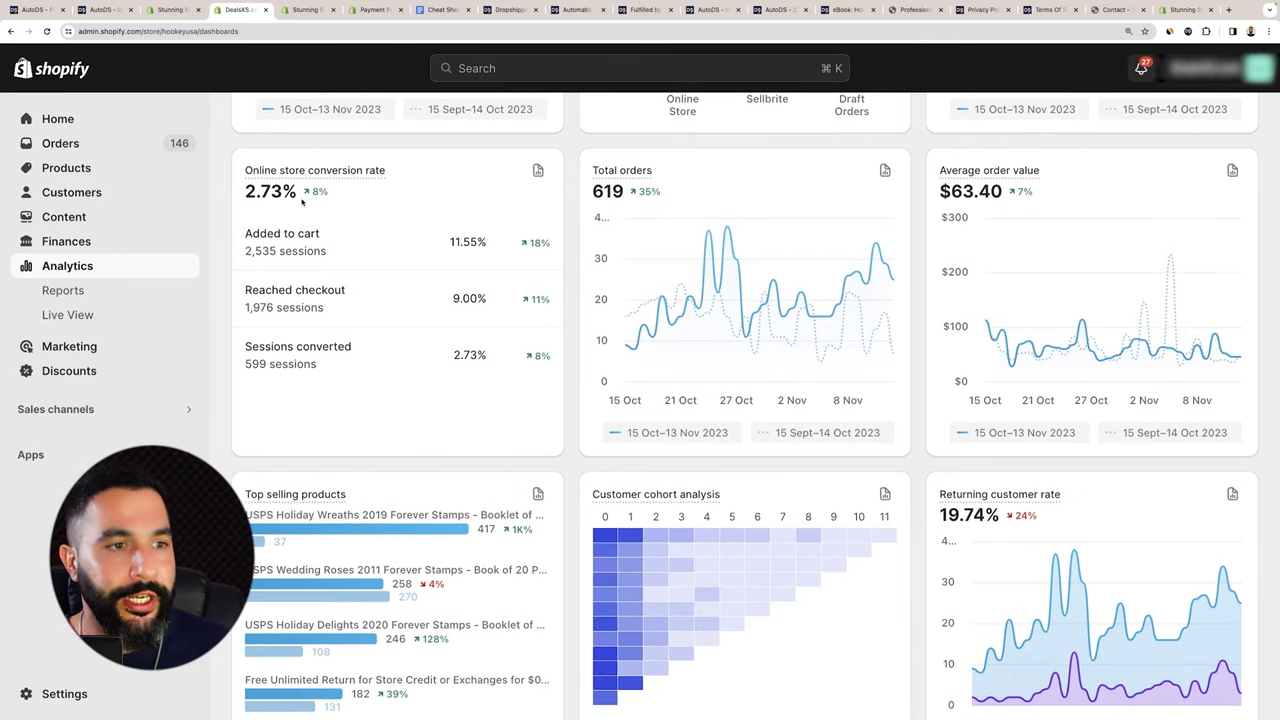
# Highlight DealsXS's 2.73% conversion rate, then return to the Stunning Sale admin.
pyautogui.moveTo(298, 192); pyautogui.dragTo(245, 192)
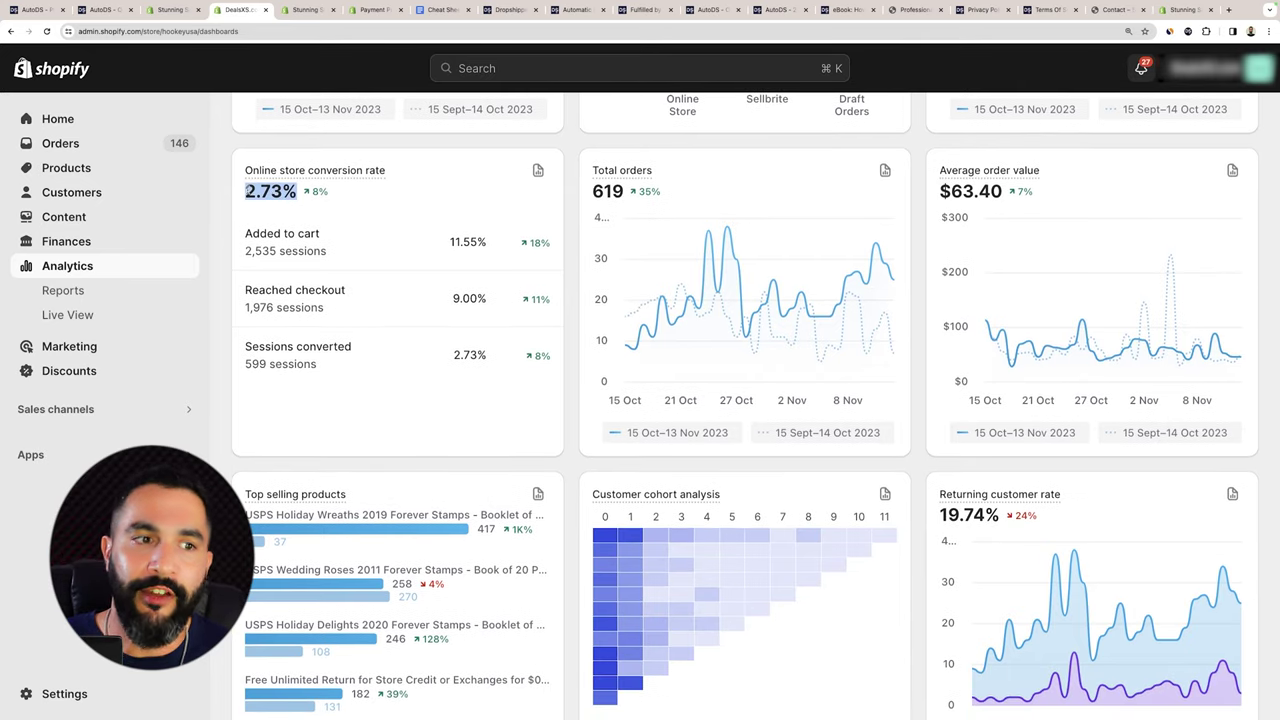
pyautogui.scroll(4, 1062, 394)
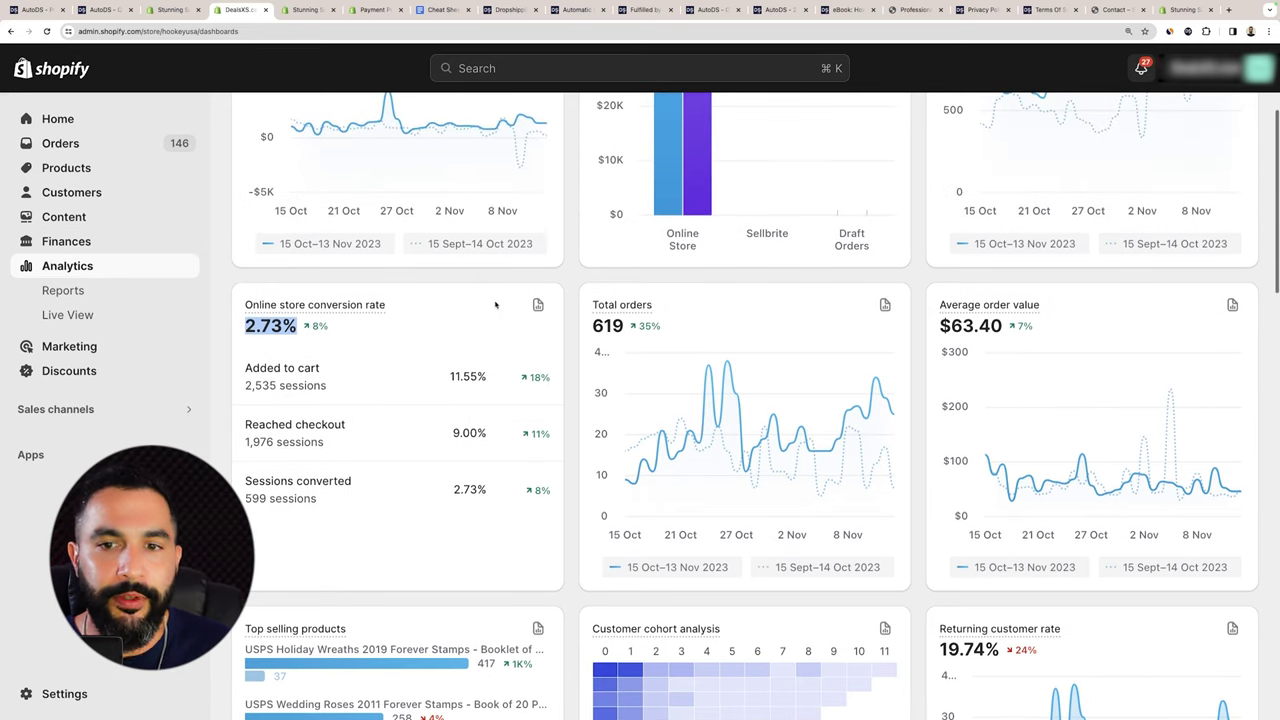
pyautogui.scroll(-3, 1062, 394)
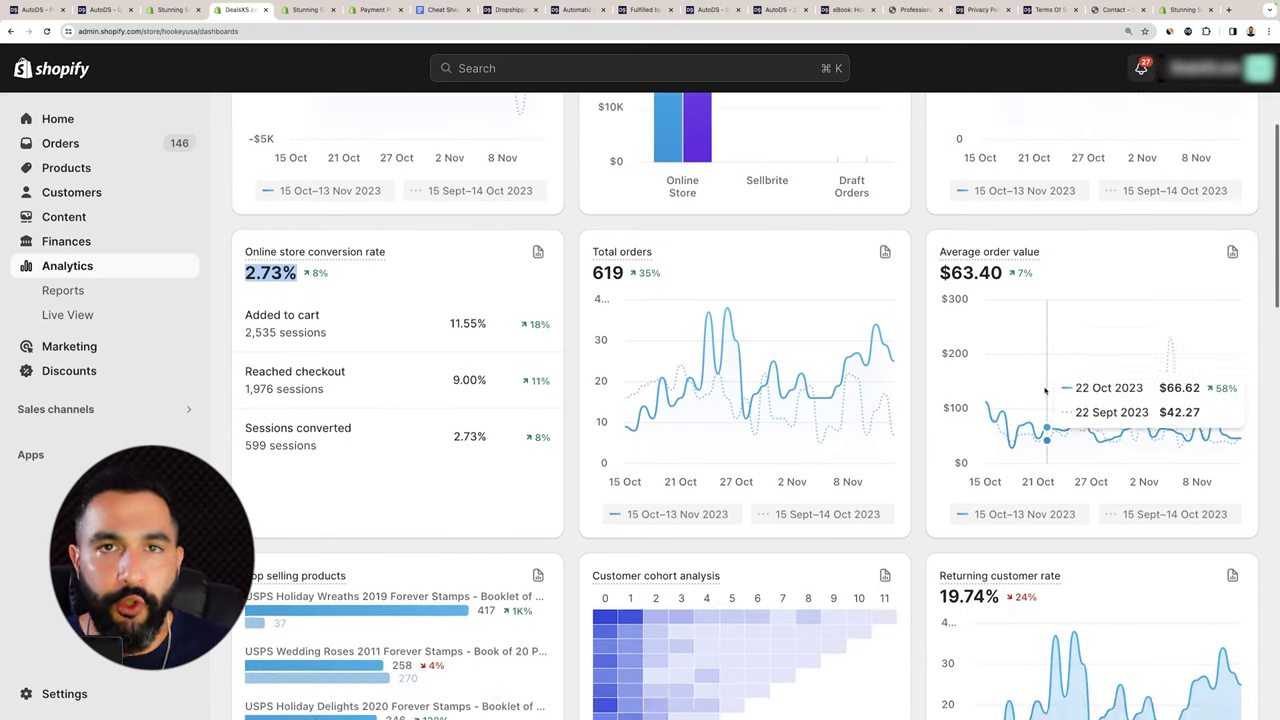
pyautogui.scroll(6, 414, 334)
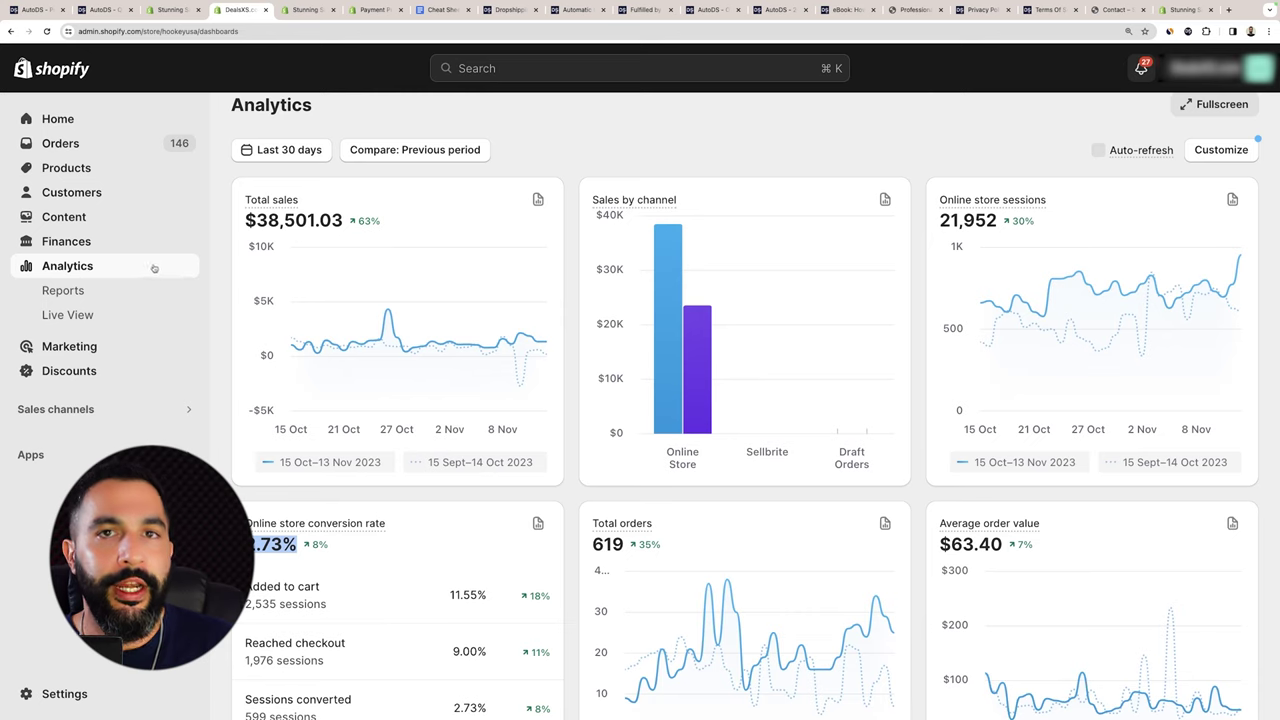
pyautogui.scroll(-3, 348, 167)
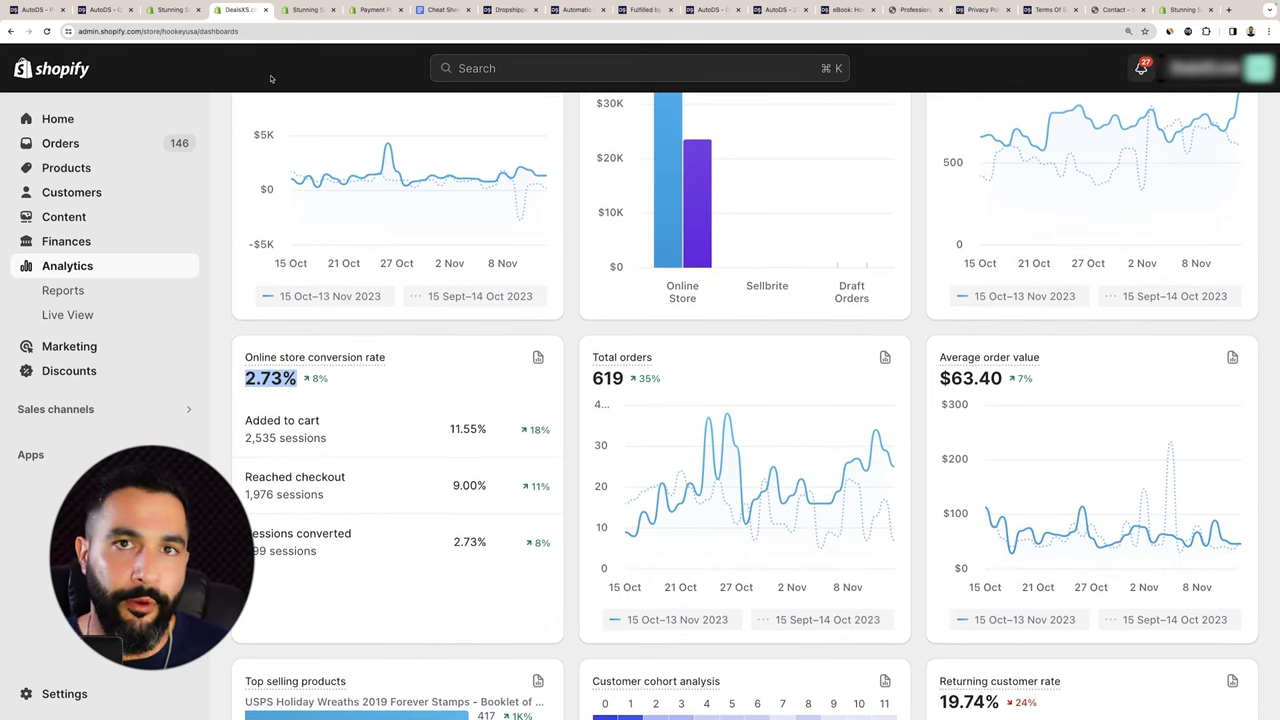
pyautogui.click(170, 9)
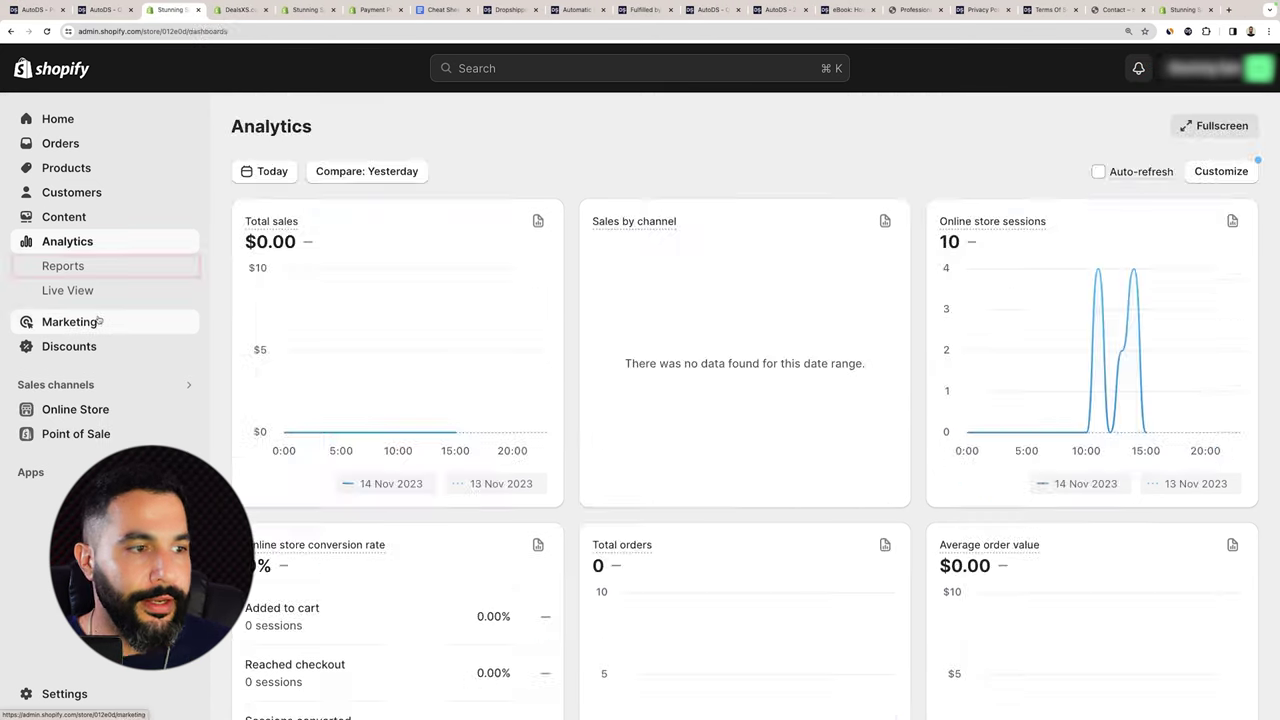
# Open the Marketing overview and scroll through its sections.
pyautogui.click(99, 320)
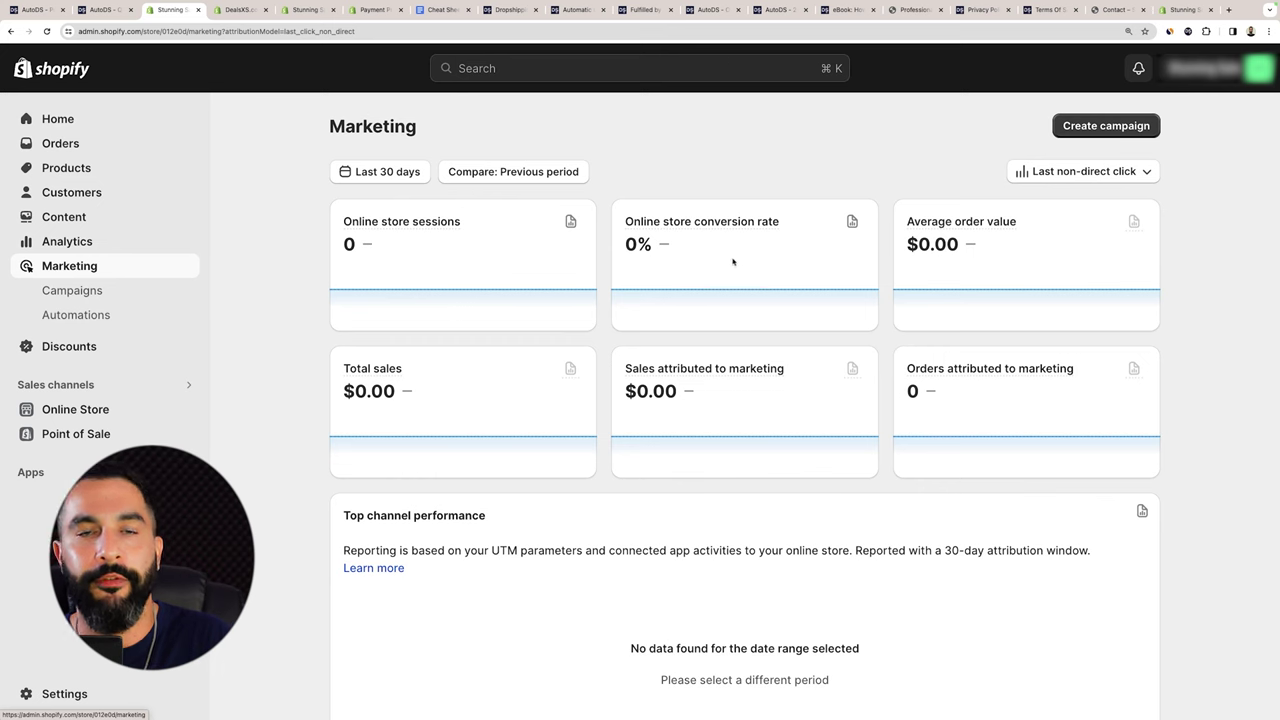
pyautogui.scroll(-5, 850, 276)
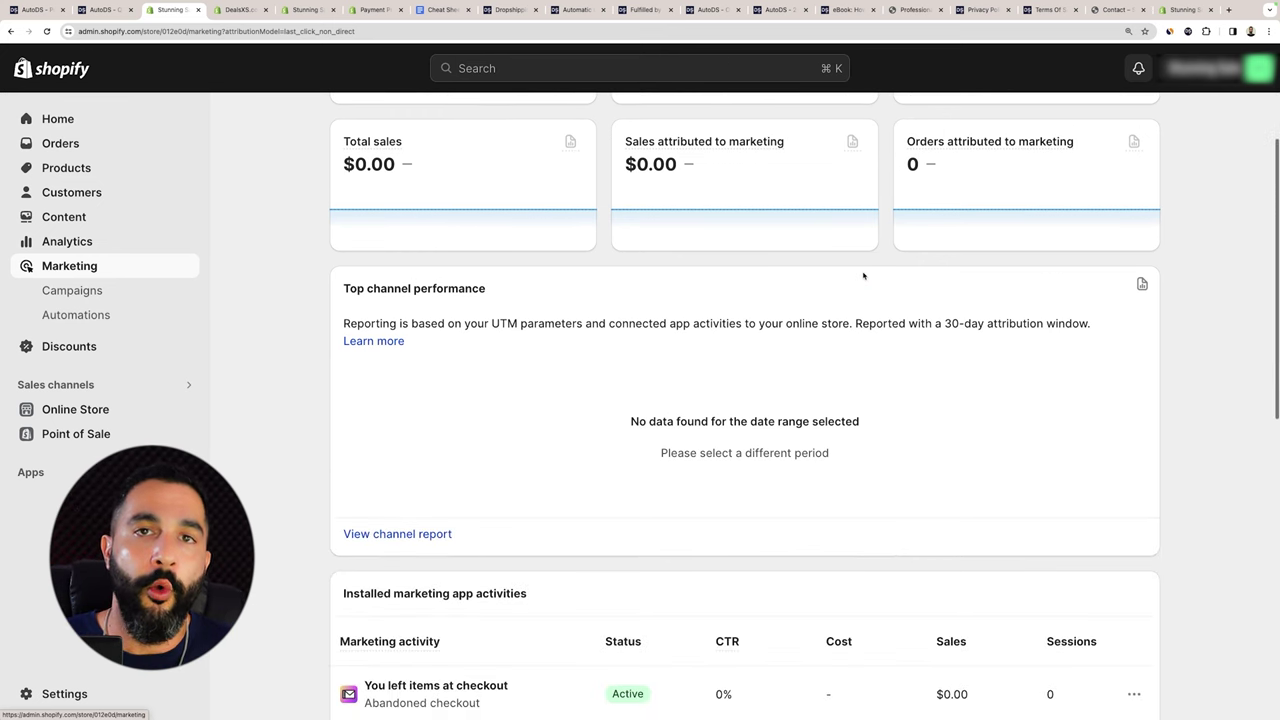
pyautogui.scroll(-3, 864, 276)
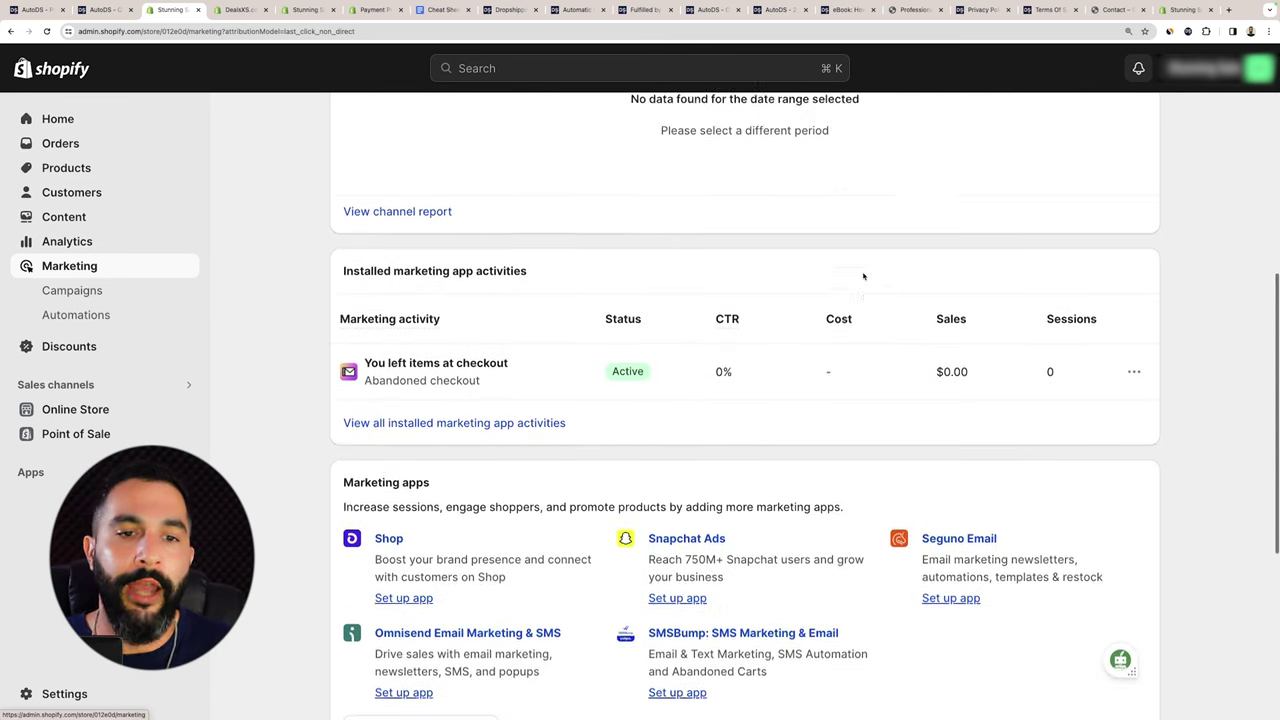
pyautogui.scroll(3, 863, 277)
pyautogui.scroll(1, 863, 276)
pyautogui.scroll(-8, 850, 270)
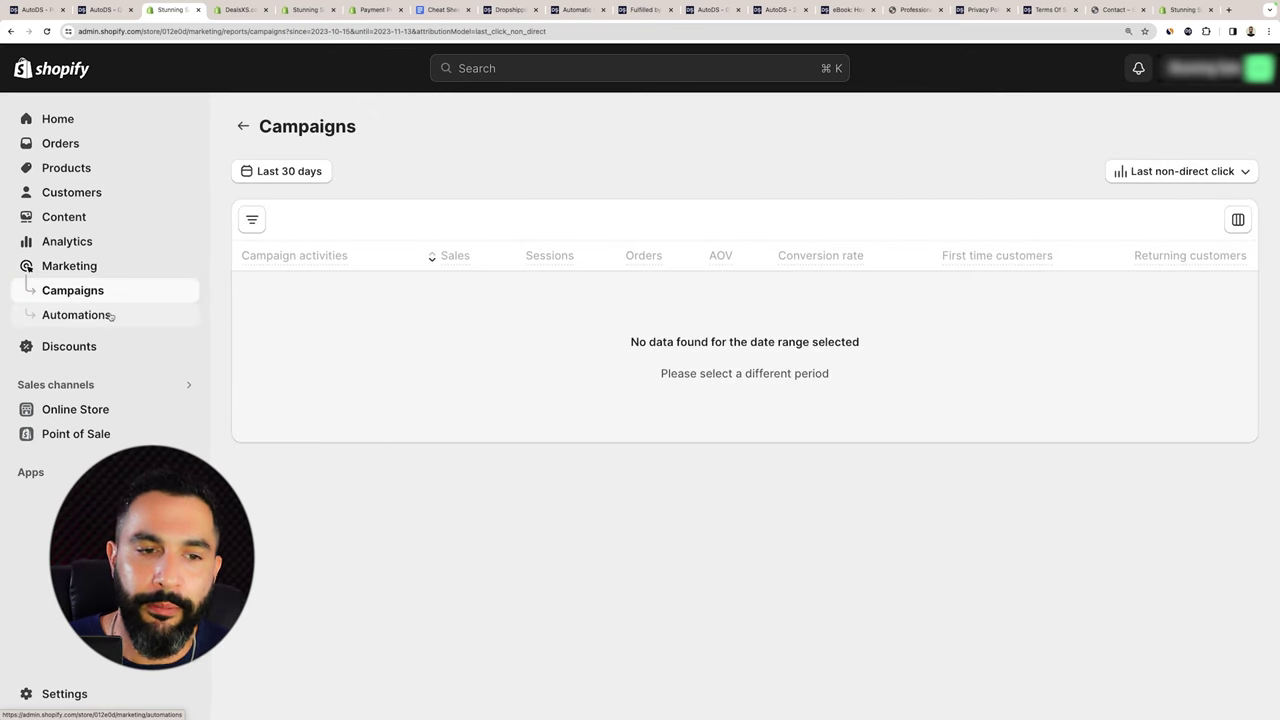
# Browse Marketing Automations, highlighting Abandoned cart, then start creating a new discount.
pyautogui.click(111, 316)
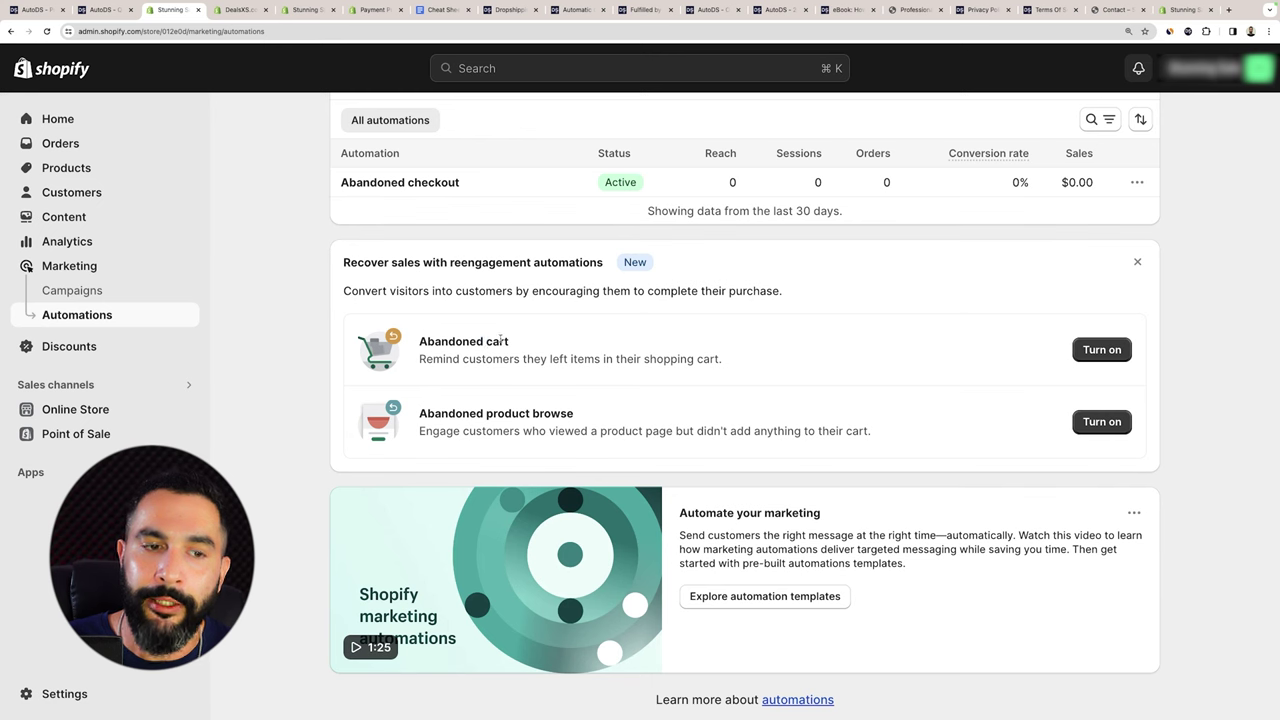
pyautogui.doubleClick(497, 341)
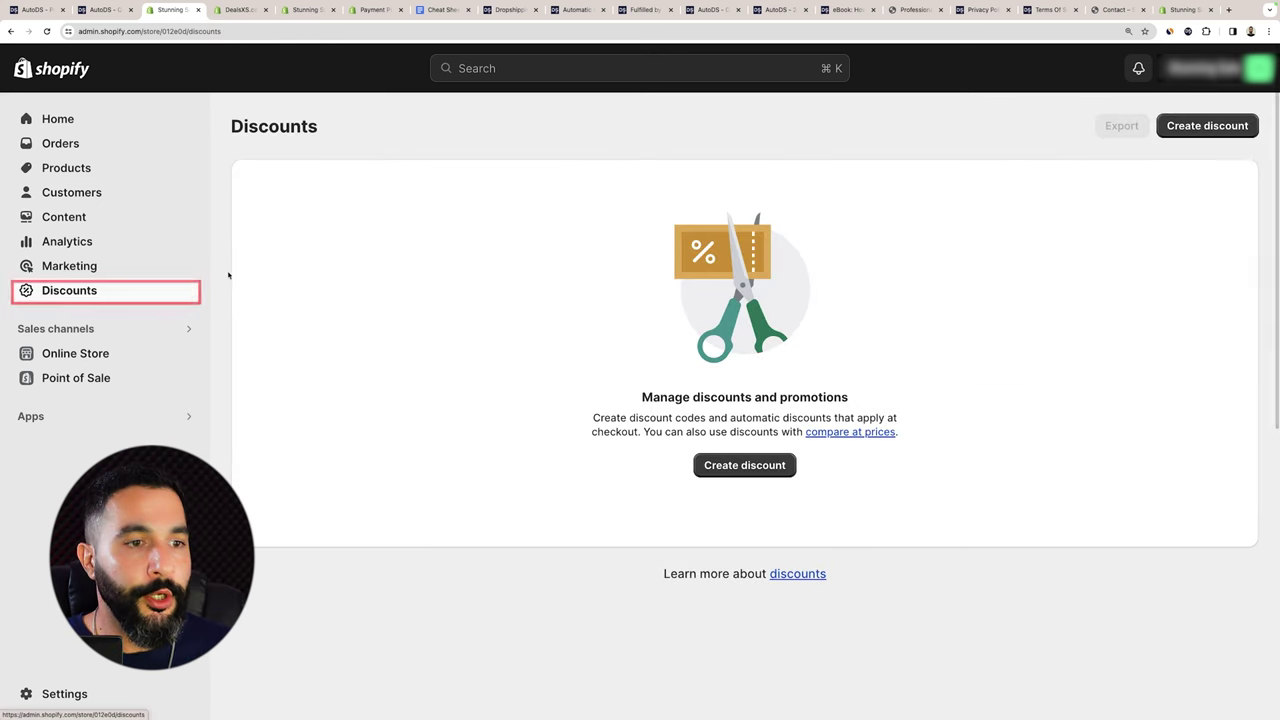
pyautogui.click(781, 462)
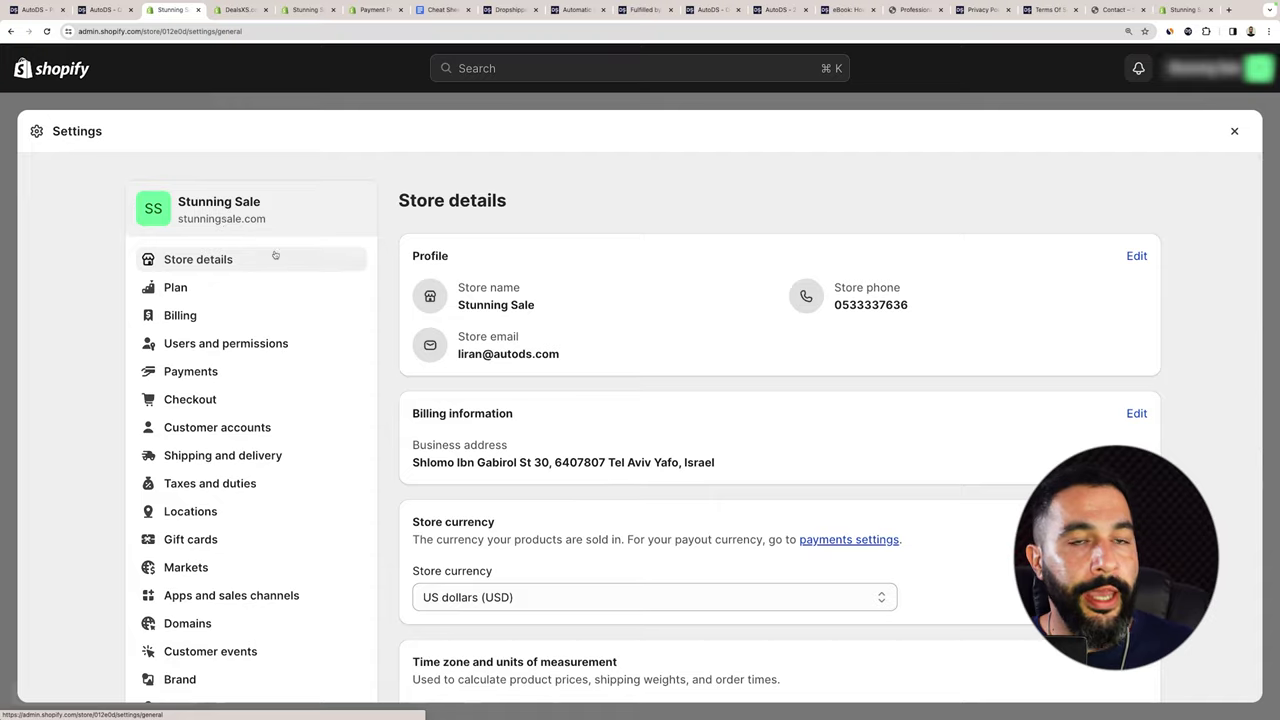
pyautogui.scroll(-7, 271, 254)
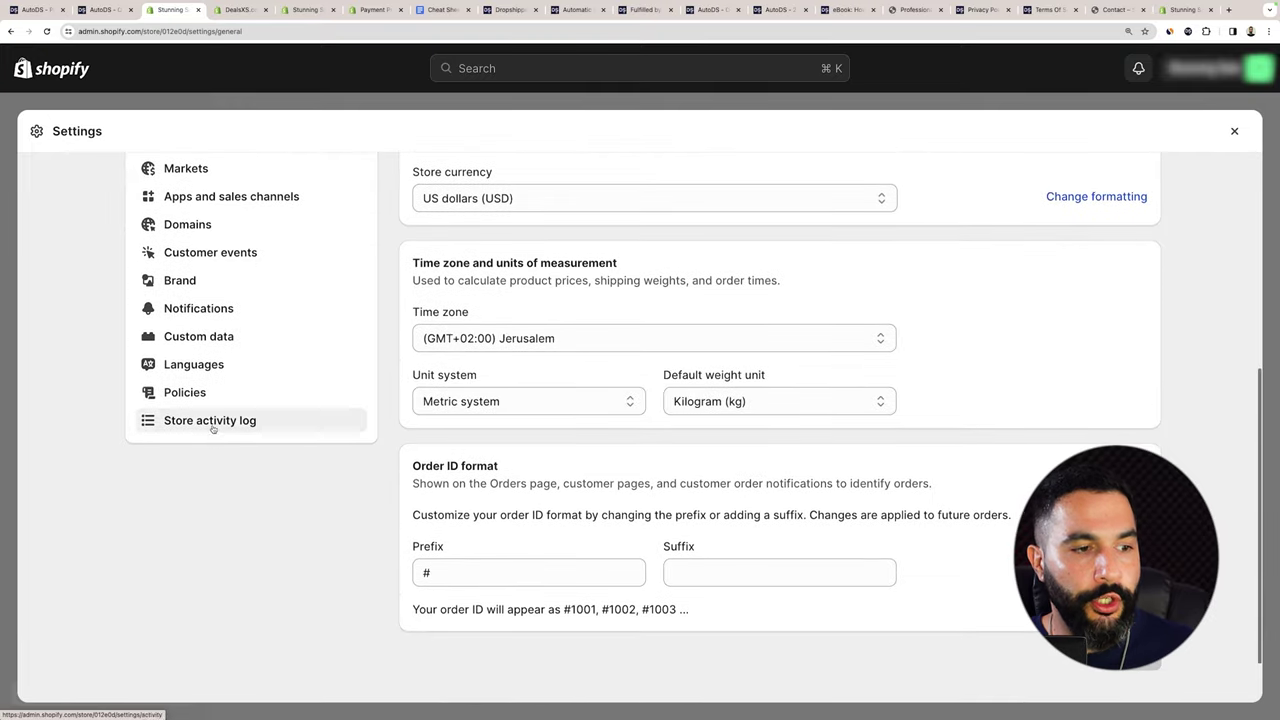
# Open Policies settings and turn on return rules for the store.
pyautogui.click(195, 398)
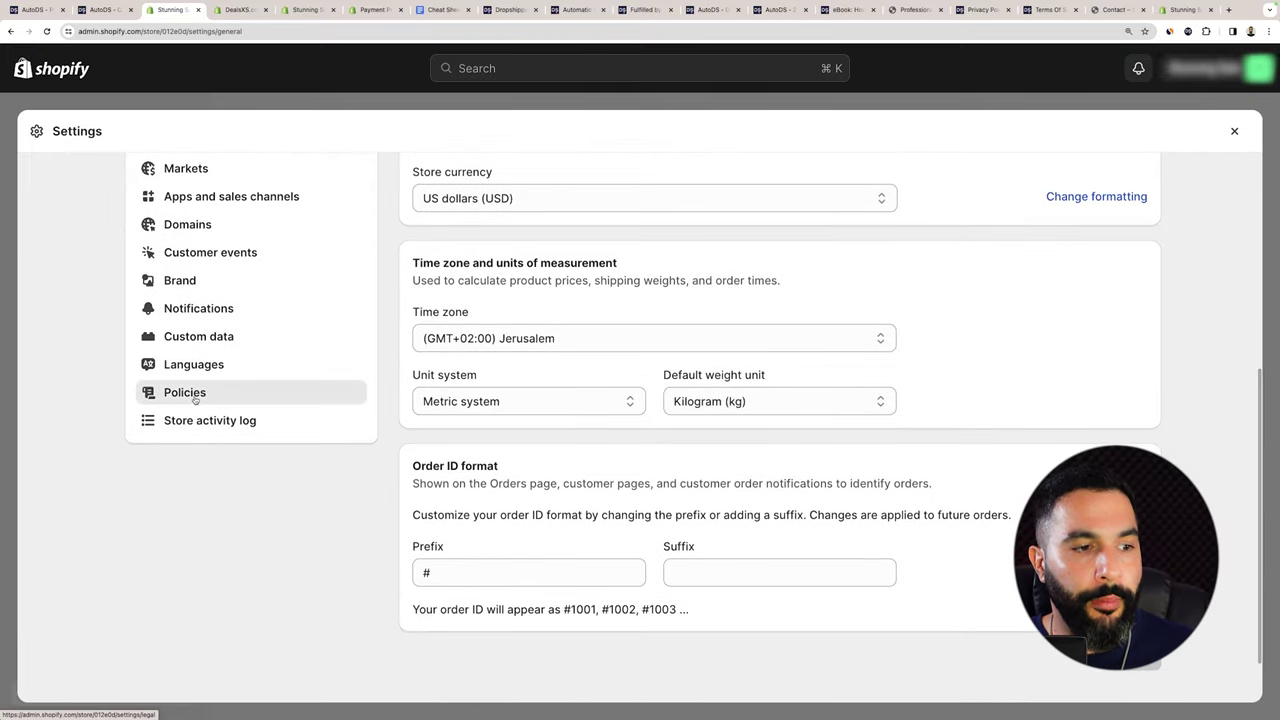
pyautogui.scroll(-2, 668, 344)
pyautogui.scroll(-4, 668, 344)
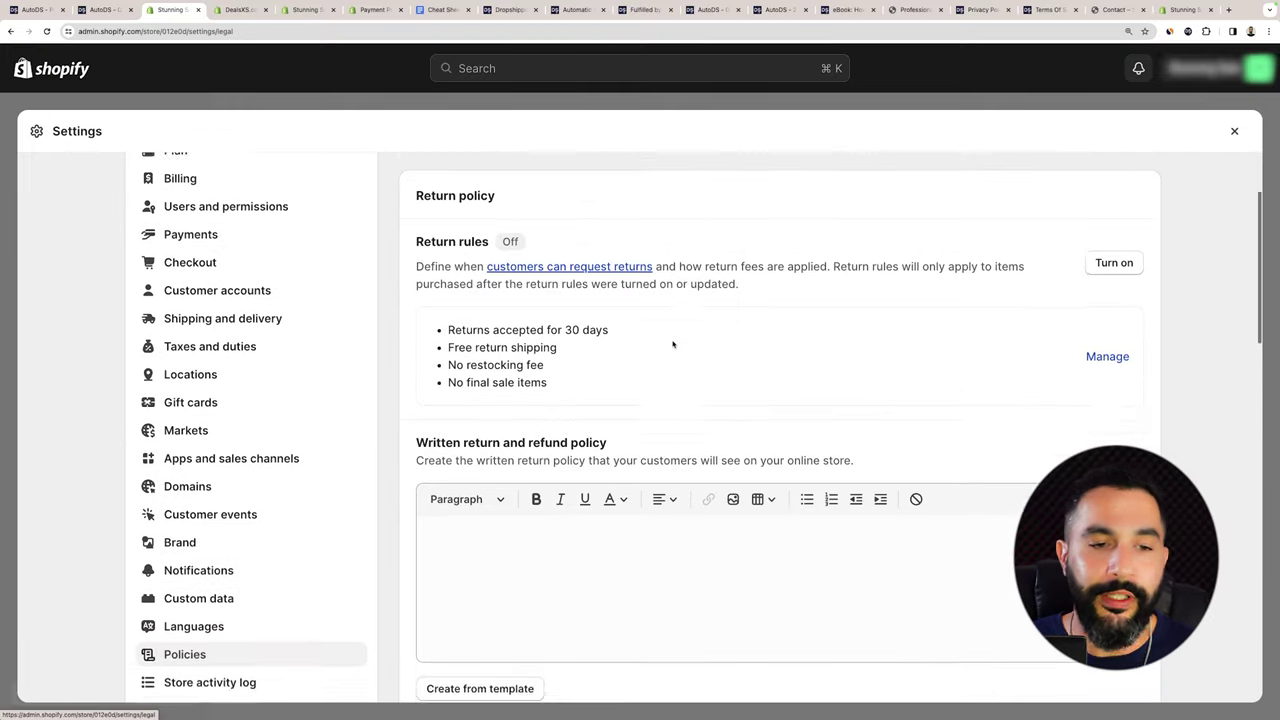
pyautogui.scroll(4, 694, 171)
pyautogui.scroll(1, 698, 170)
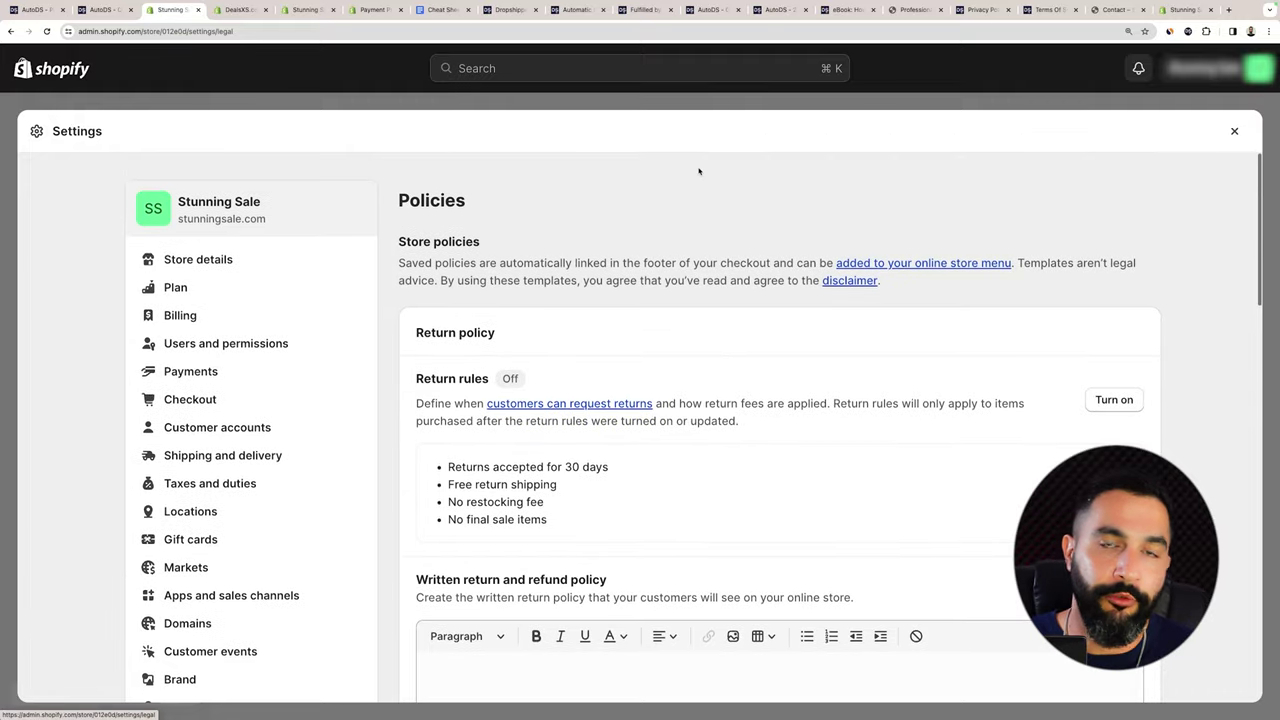
pyautogui.scroll(-3, 560, 330)
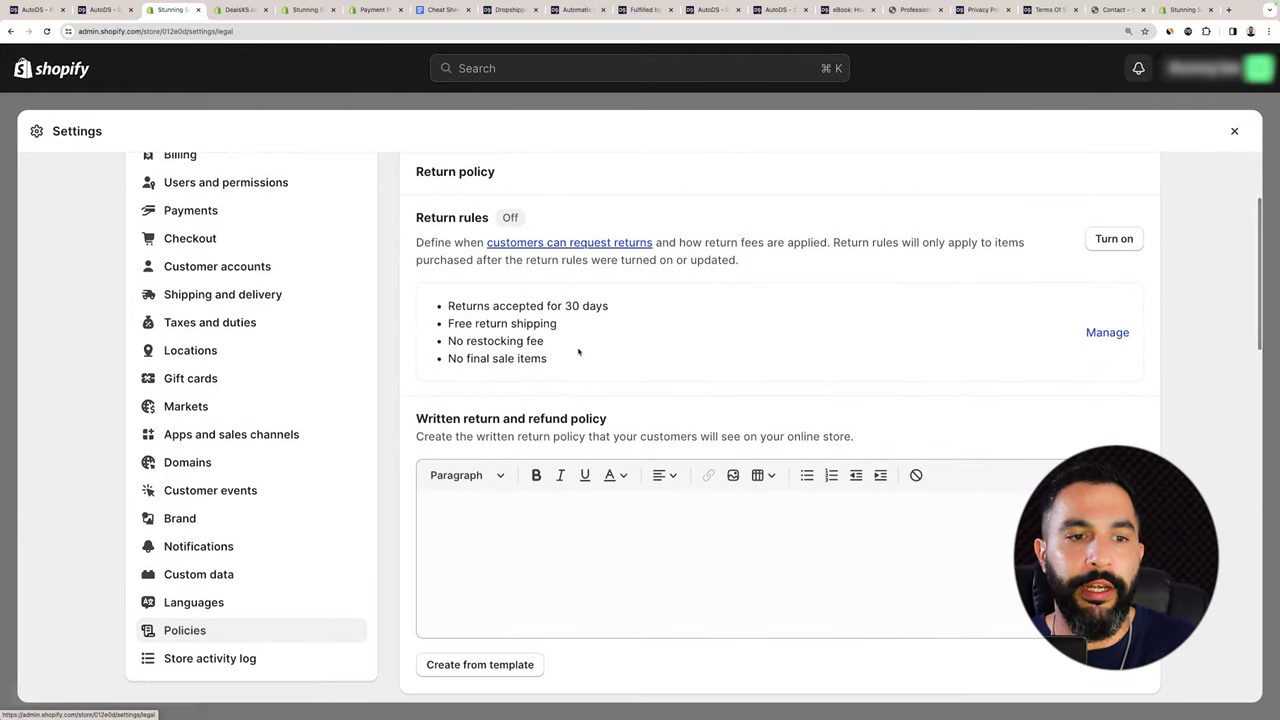
pyautogui.scroll(-1, 580, 350)
pyautogui.scroll(3, 580, 350)
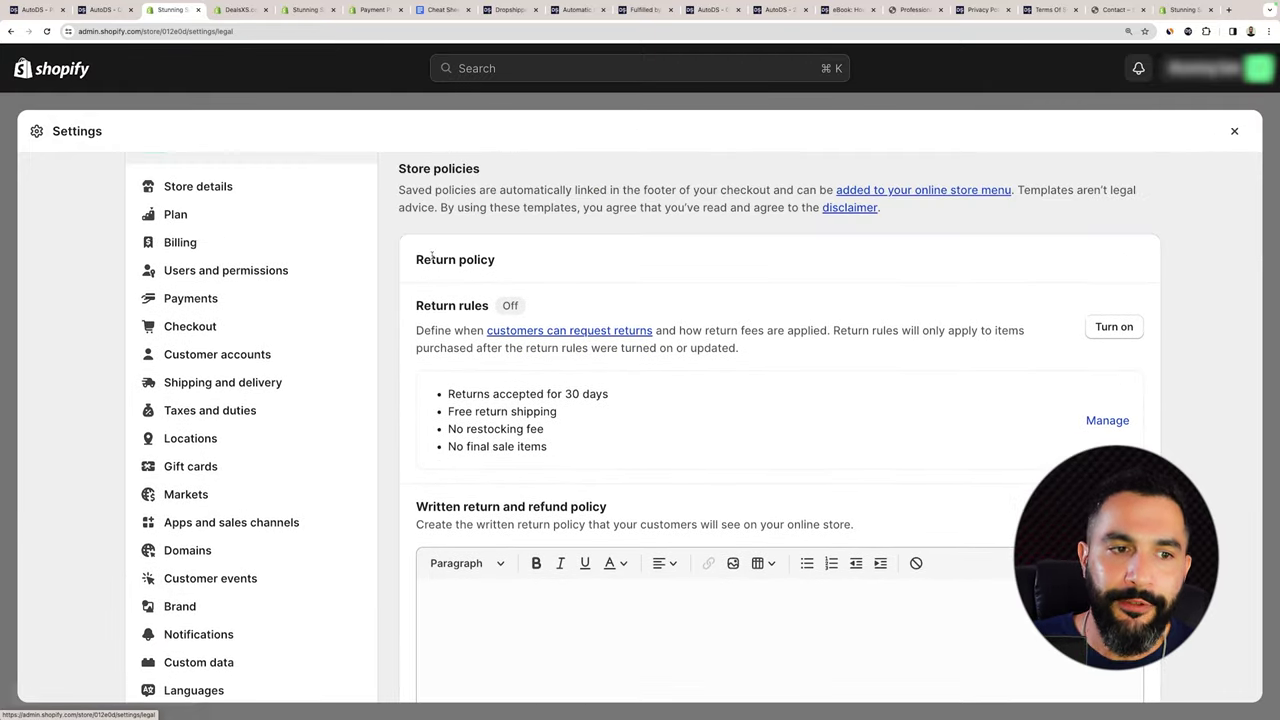
pyautogui.moveTo(458, 260); pyautogui.dragTo(759, 269)
pyautogui.click(1114, 326)
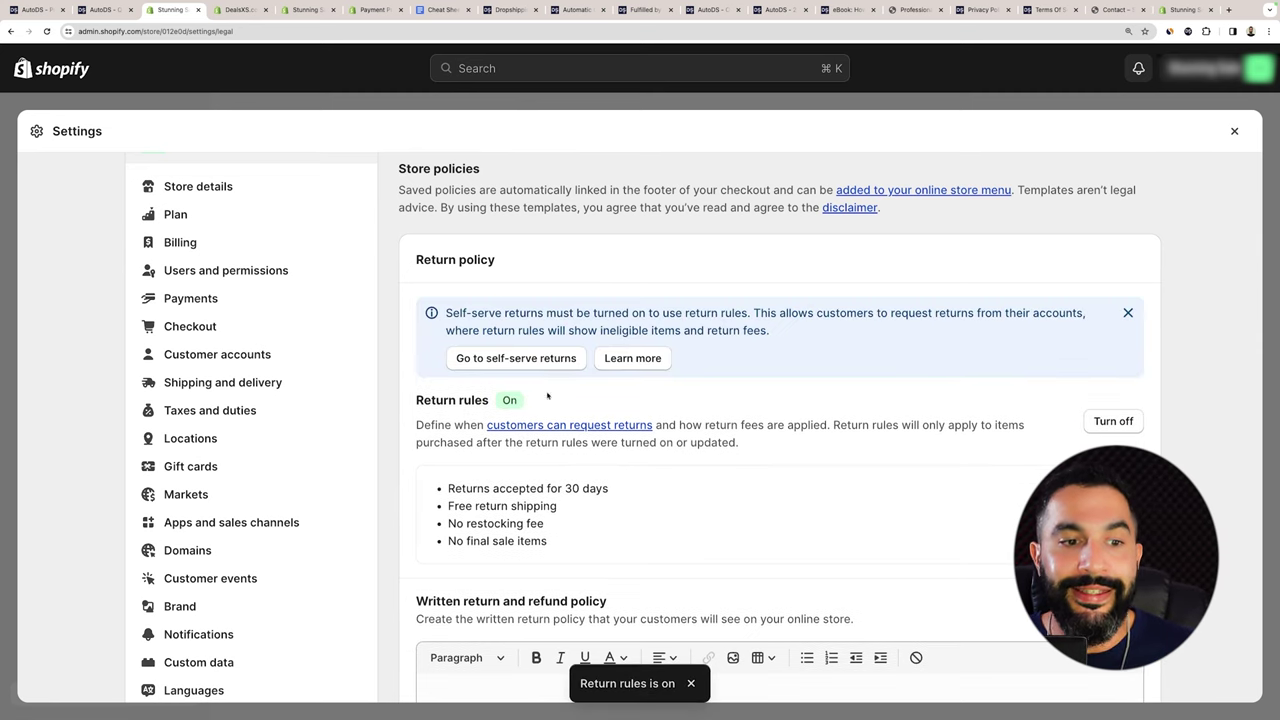
# Start editing the written return policy.
pyautogui.scroll(-3, 527, 413)
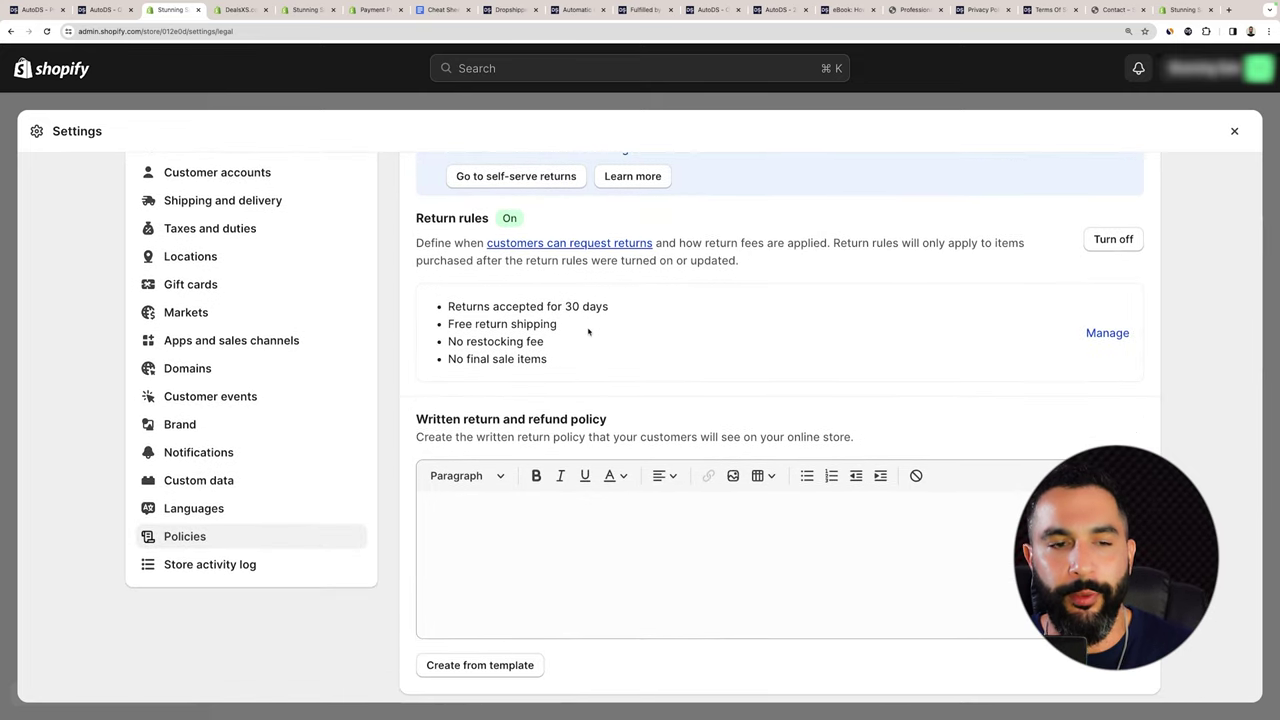
pyautogui.scroll(-5, 588, 331)
pyautogui.click(506, 294)
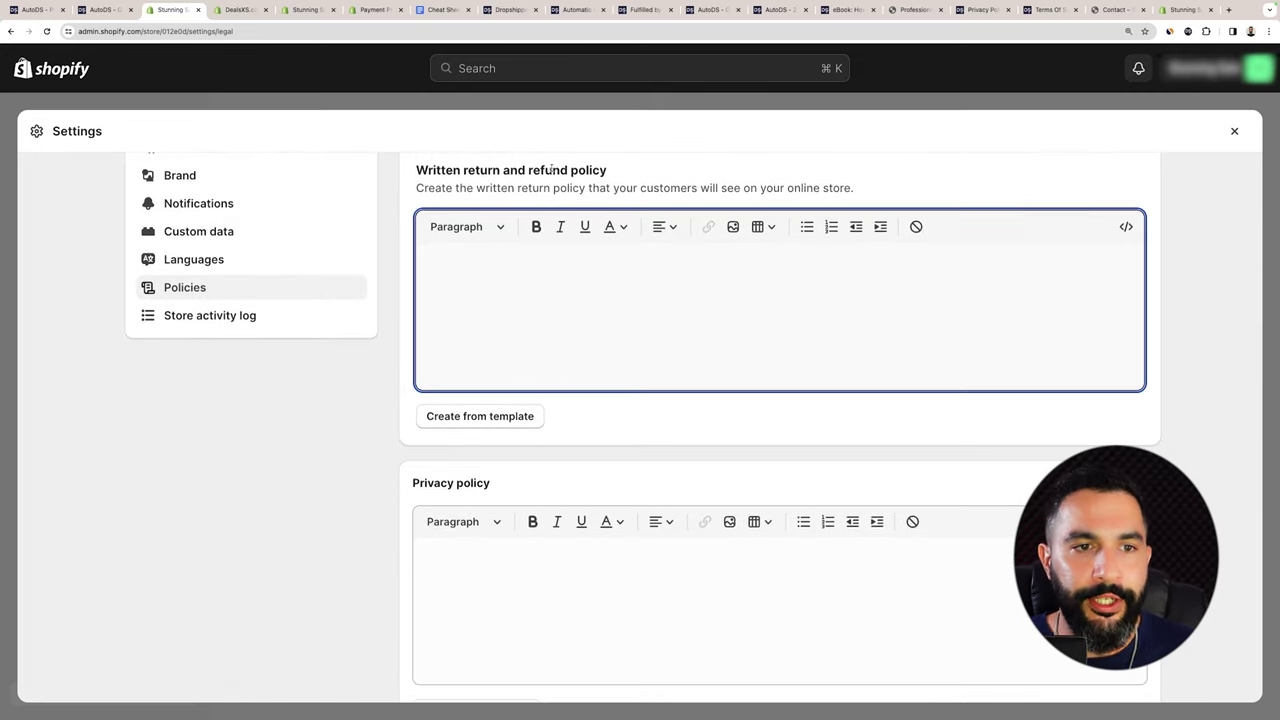
pyautogui.scroll(-5, 551, 170)
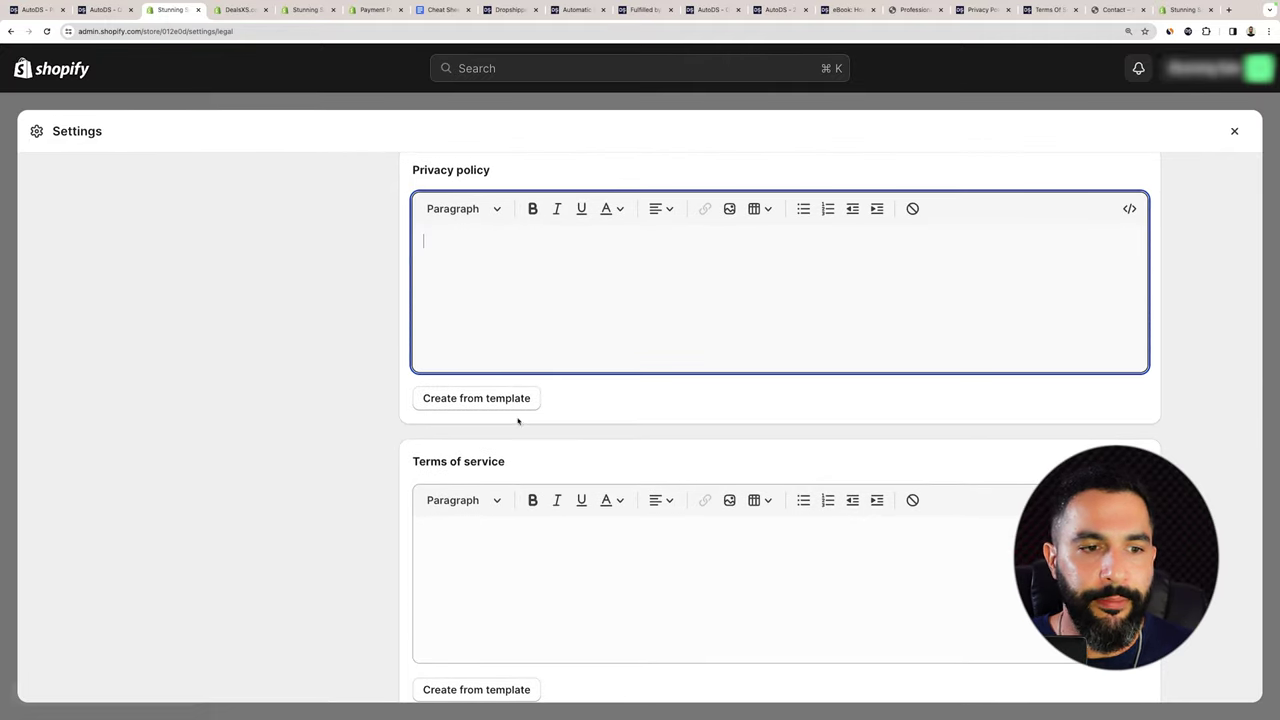
# Fill the privacy policy from a template, then discard the unsaved changes.
pyautogui.click(477, 398)
pyautogui.scroll(-10, 561, 305)
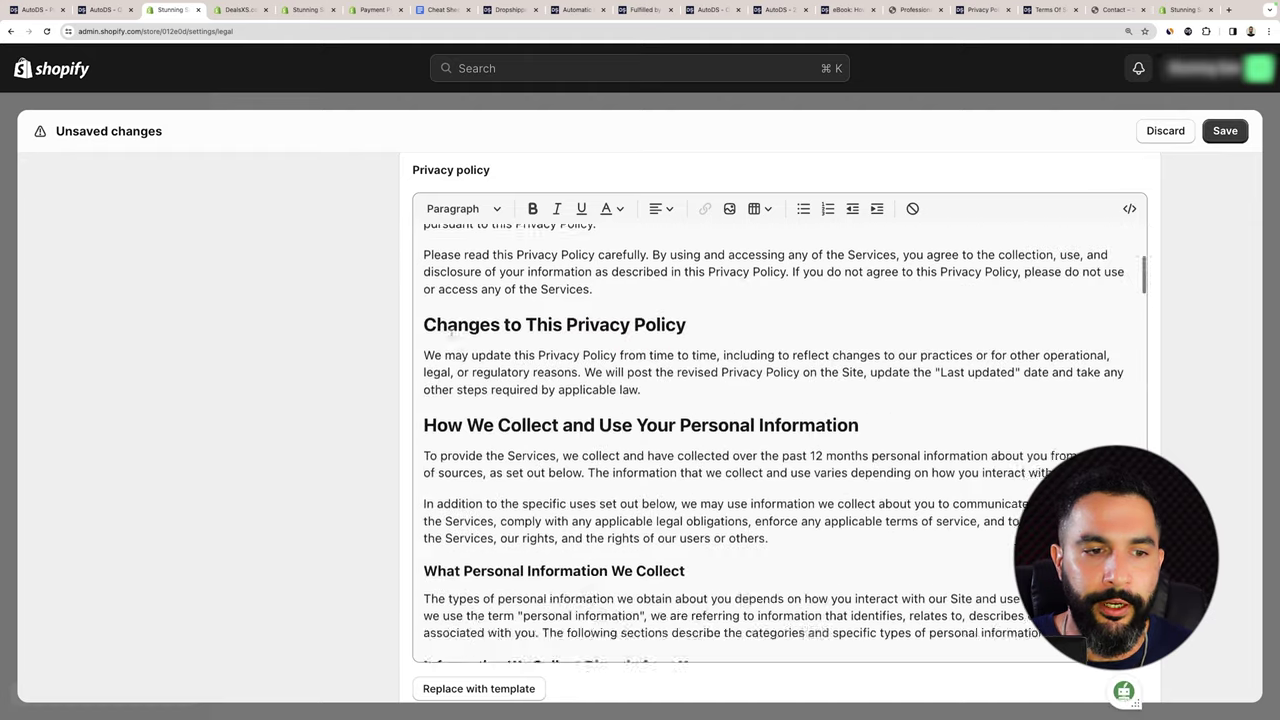
pyautogui.scroll(-5, 290, 320)
pyautogui.scroll(-5, 316, 311)
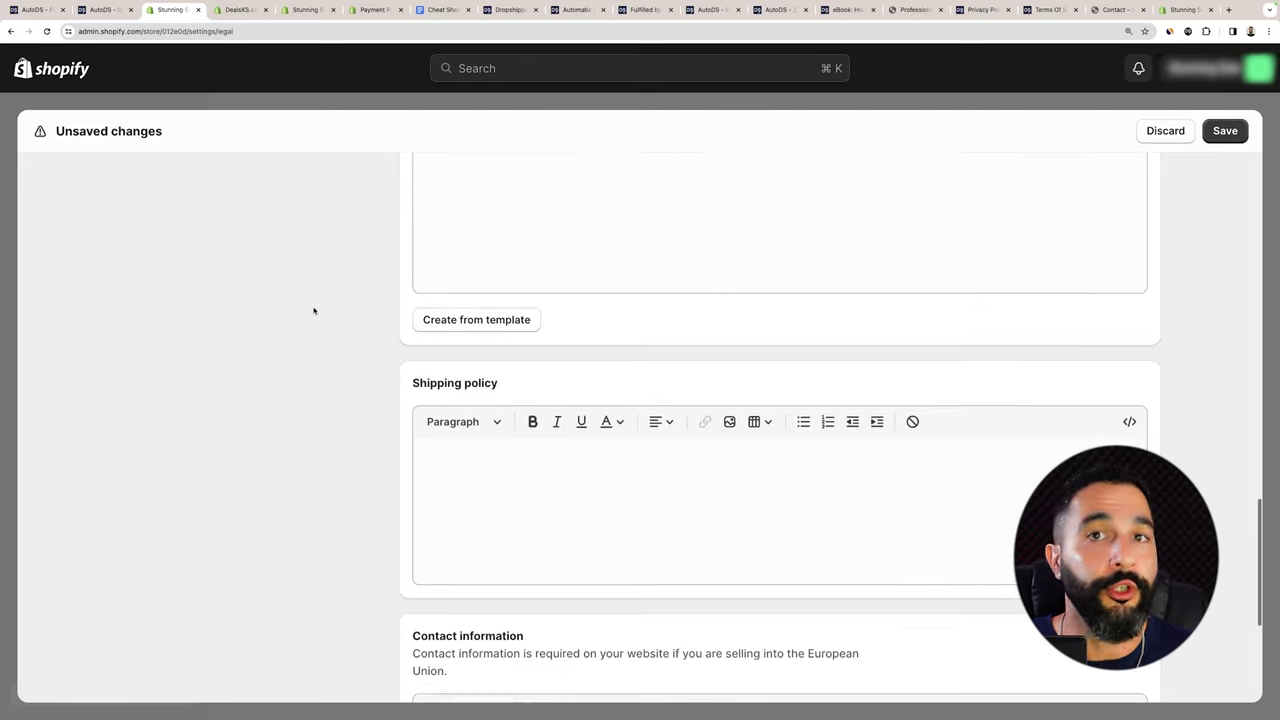
pyautogui.scroll(-4, 555, 217)
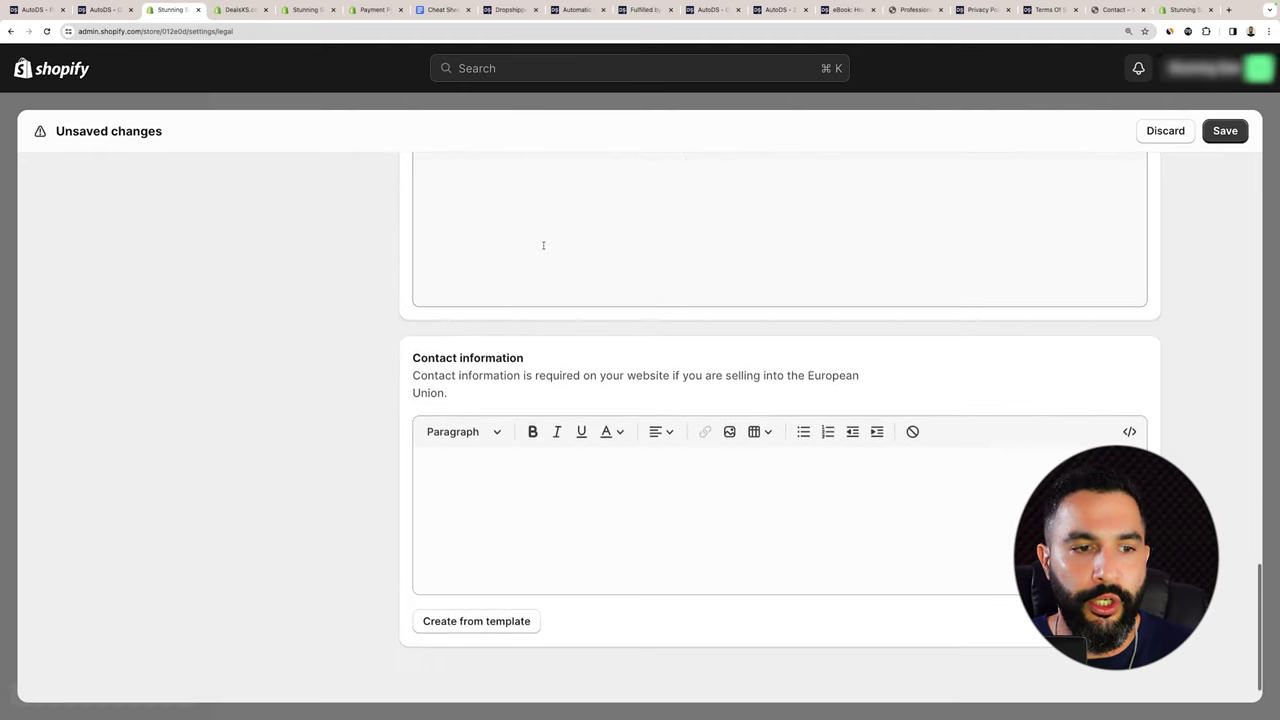
pyautogui.scroll(15, 470, 510)
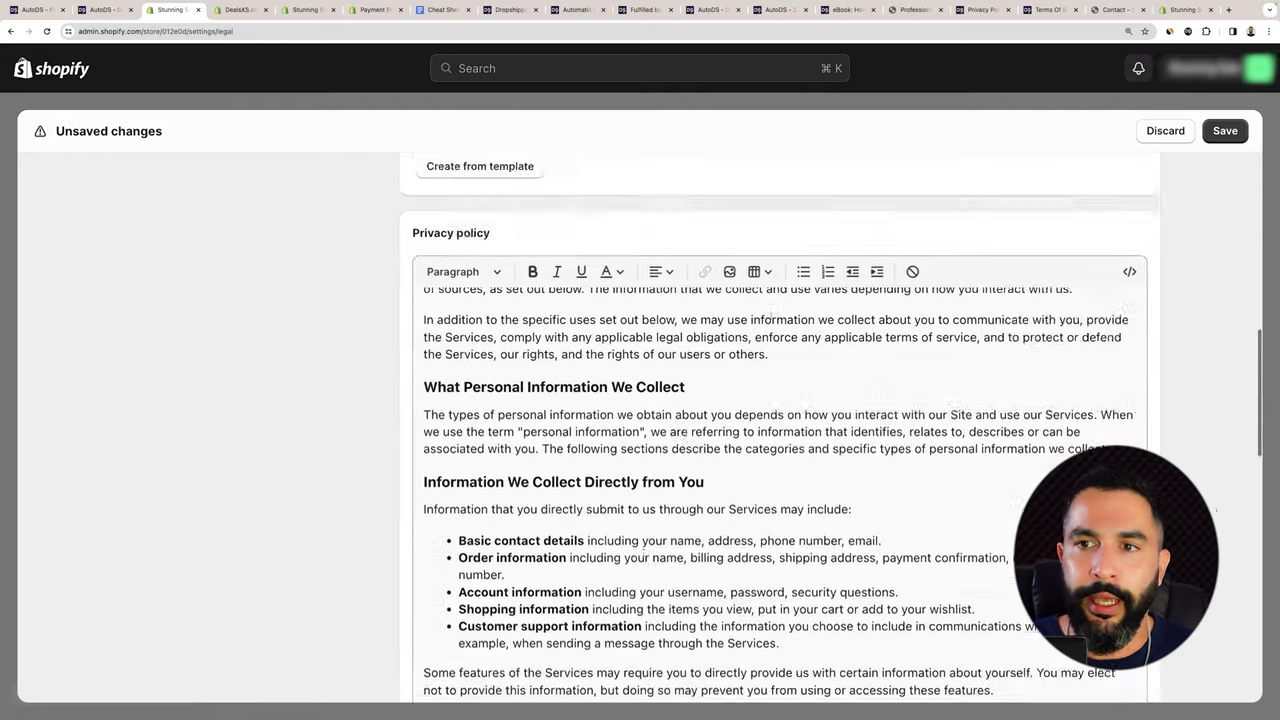
pyautogui.click(1168, 131)
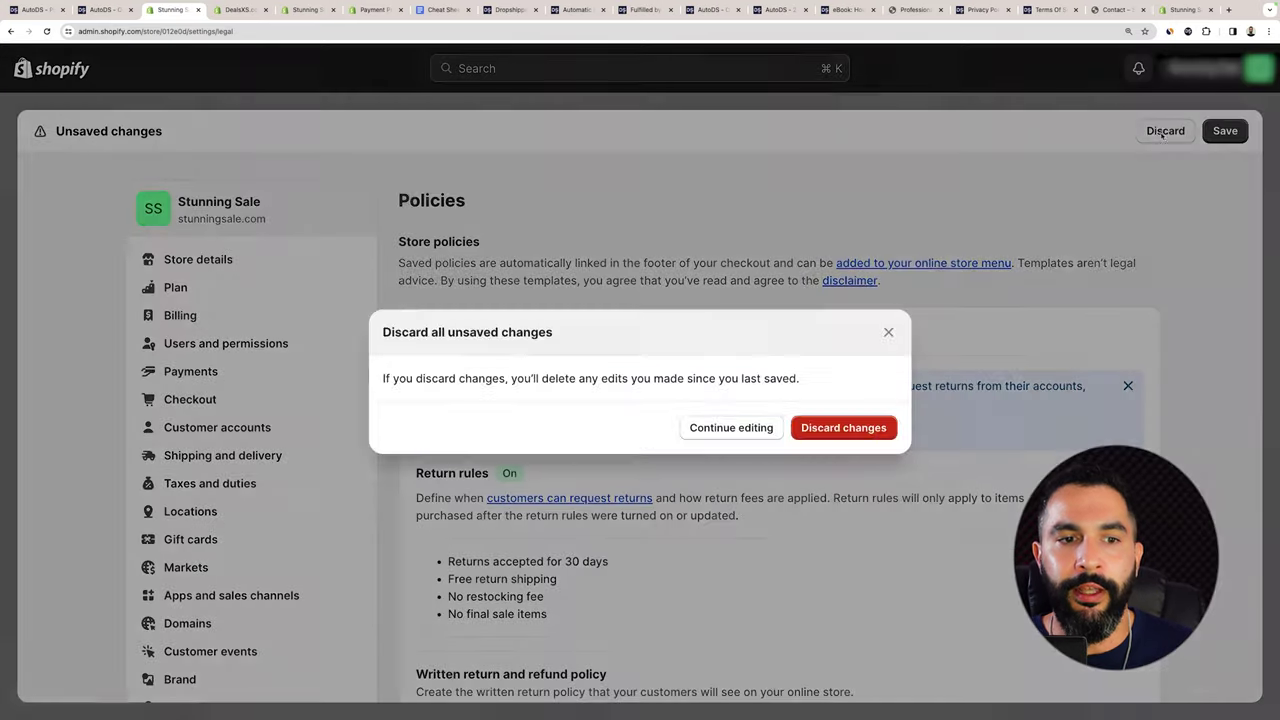
pyautogui.click(846, 346)
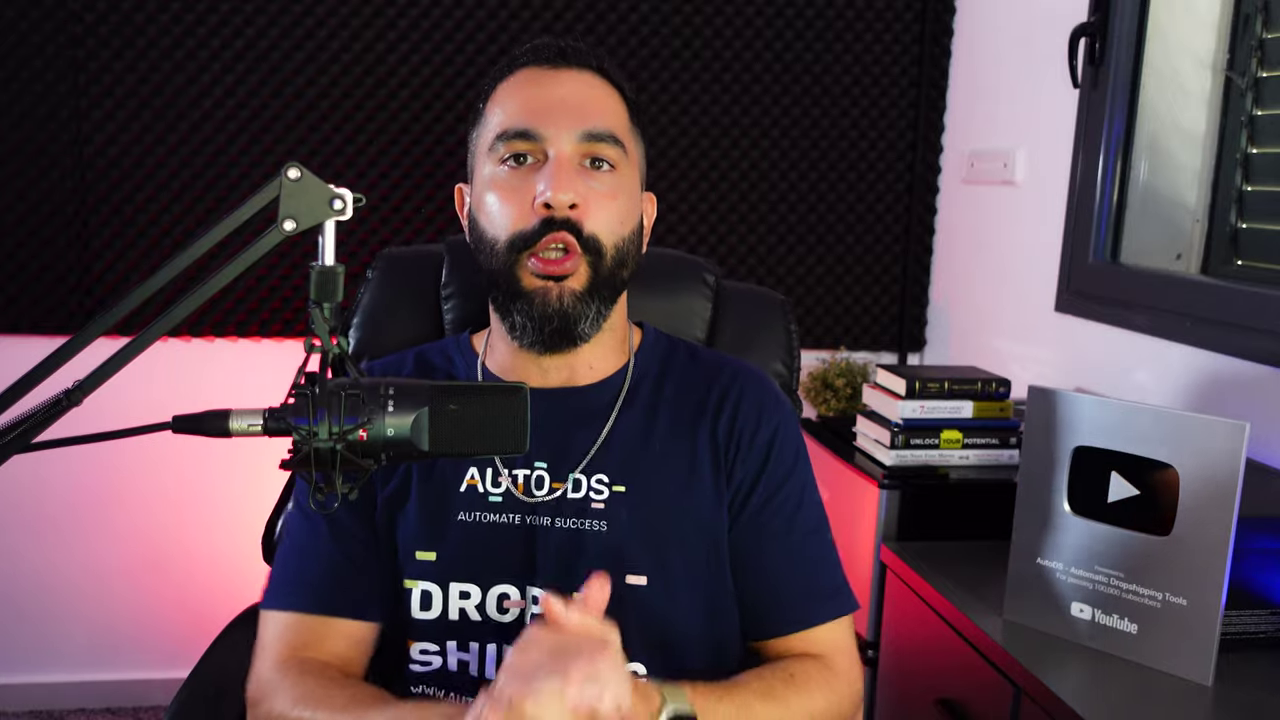